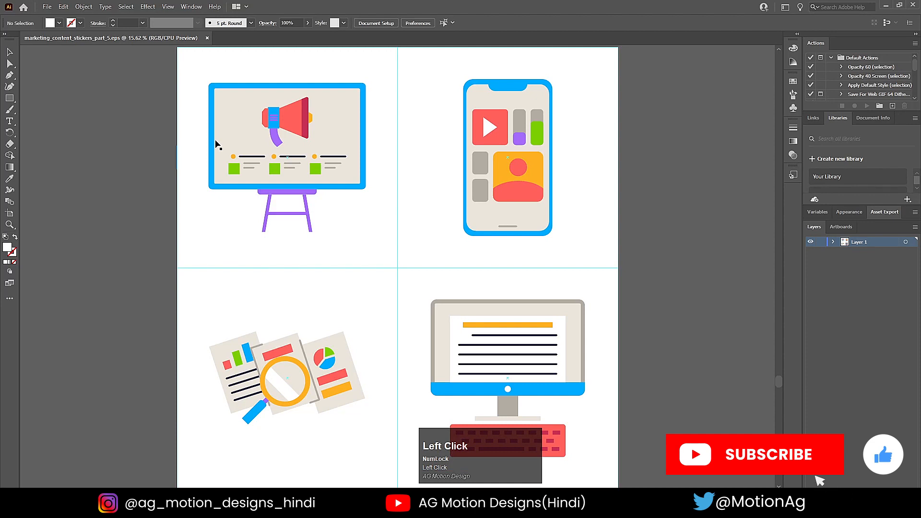
left_click(261, 130)
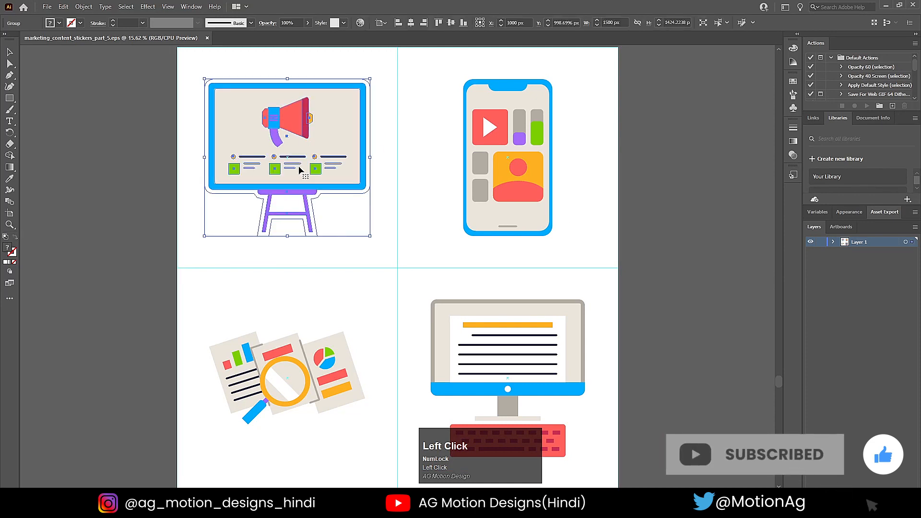
left_click(105, 62)
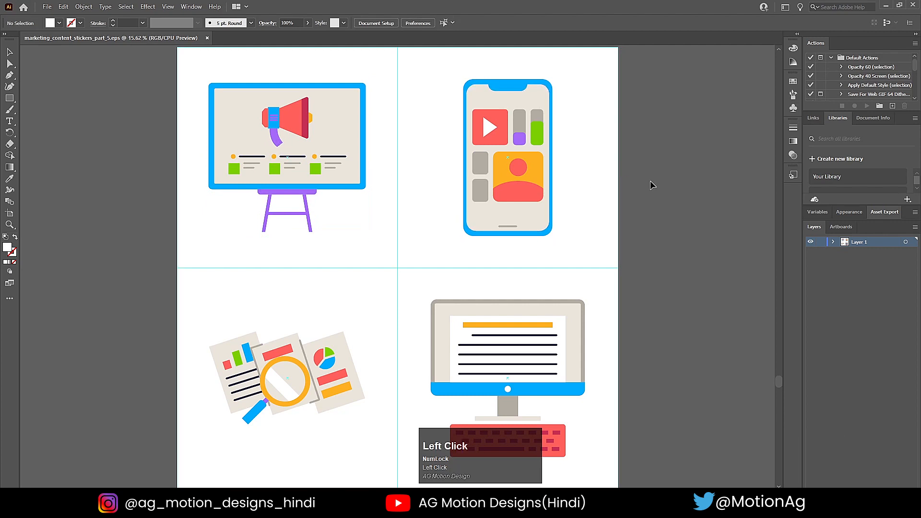
left_click(674, 176)
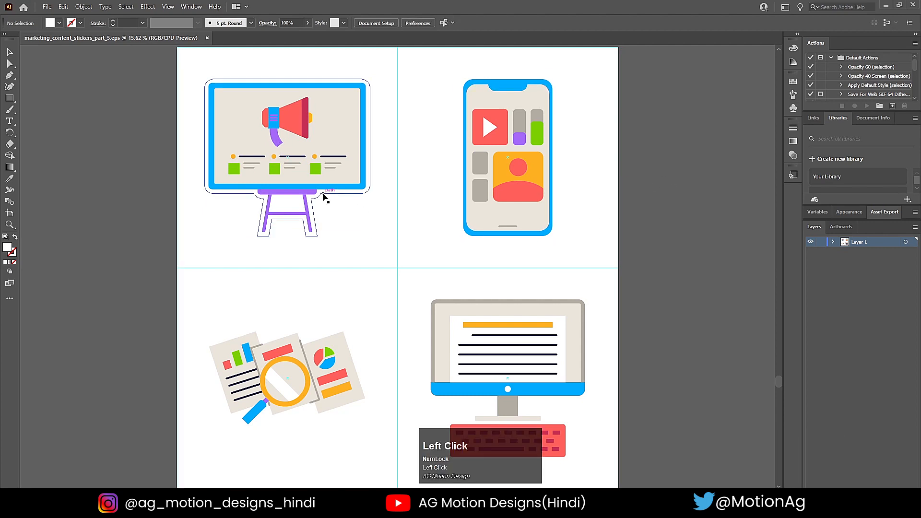
left_click(325, 153)
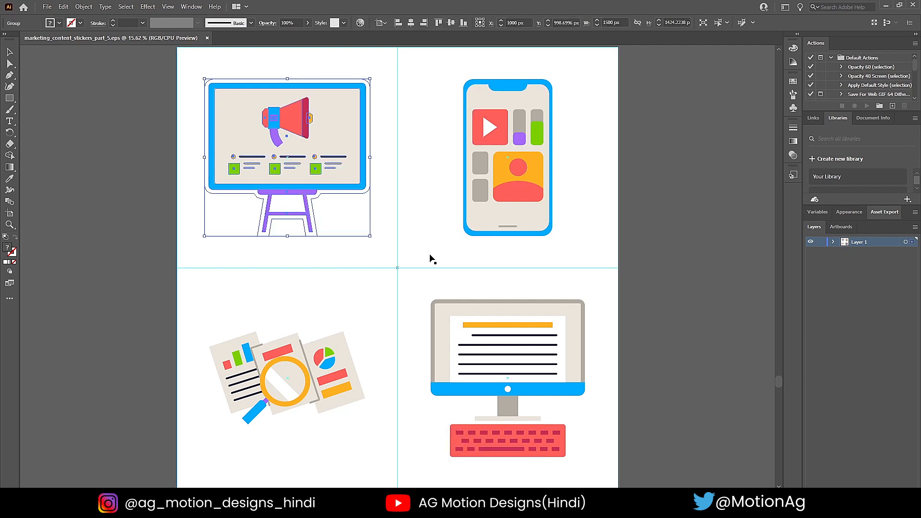
left_click(117, 209)
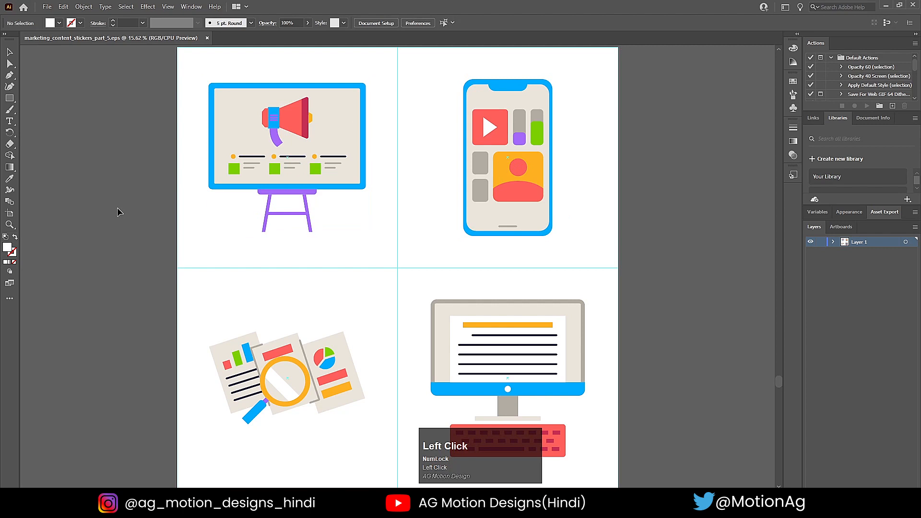
left_click(230, 122)
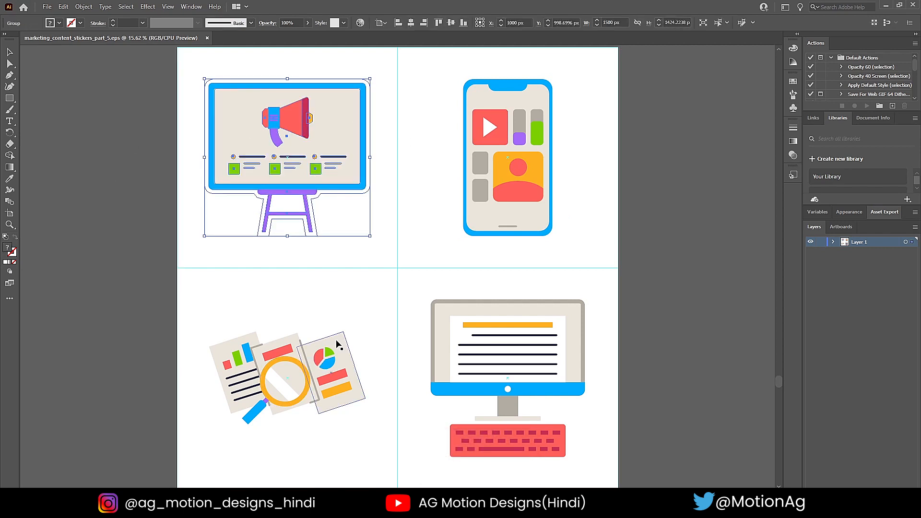
left_click(136, 235)
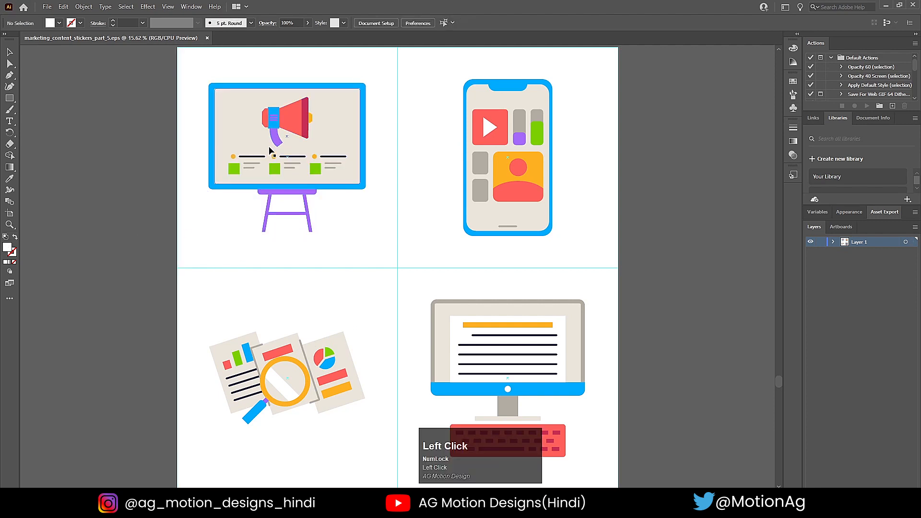
Copy the megaphone presentation-board group and create a new 1920 x 1080 px RGB document named Untitled-1
left_click(269, 126)
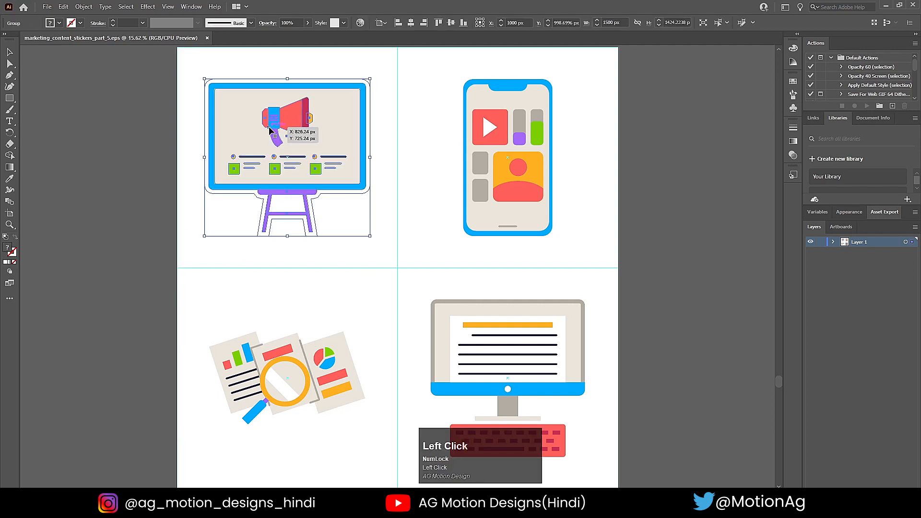
key("ctrl+c")
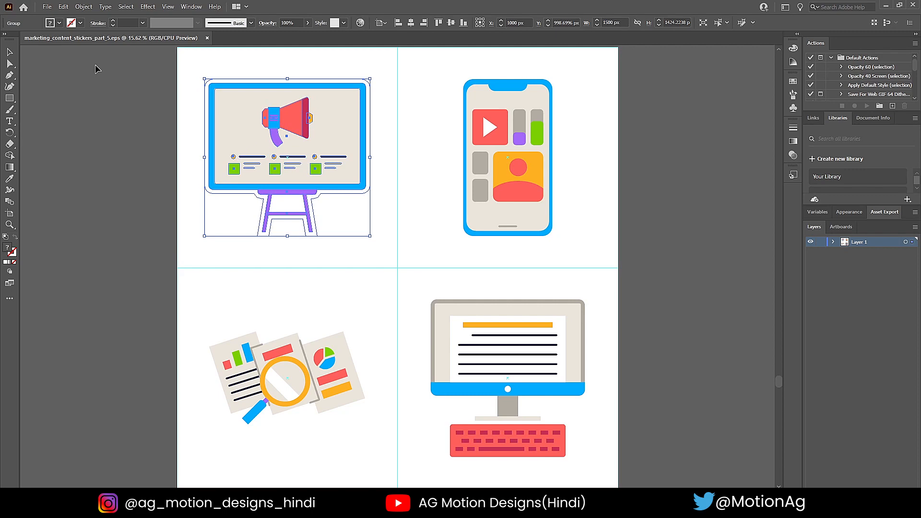
left_click(47, 6)
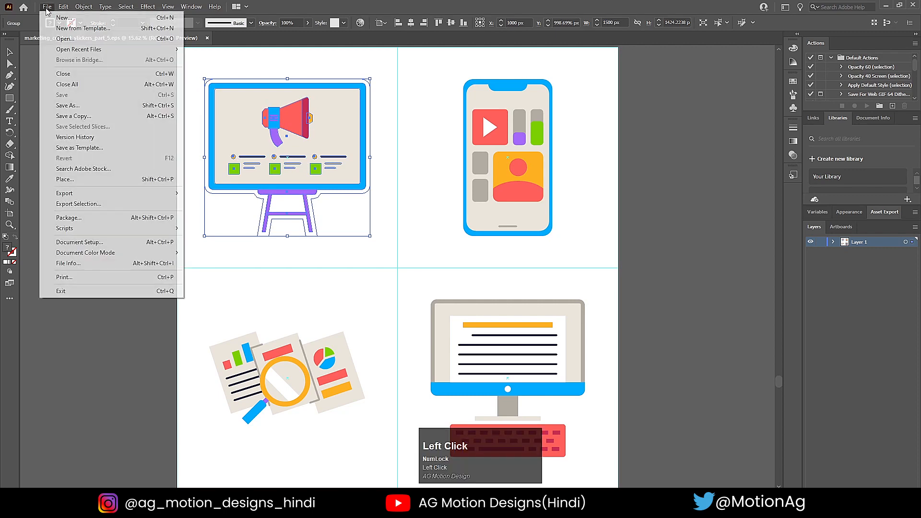
left_click(64, 18)
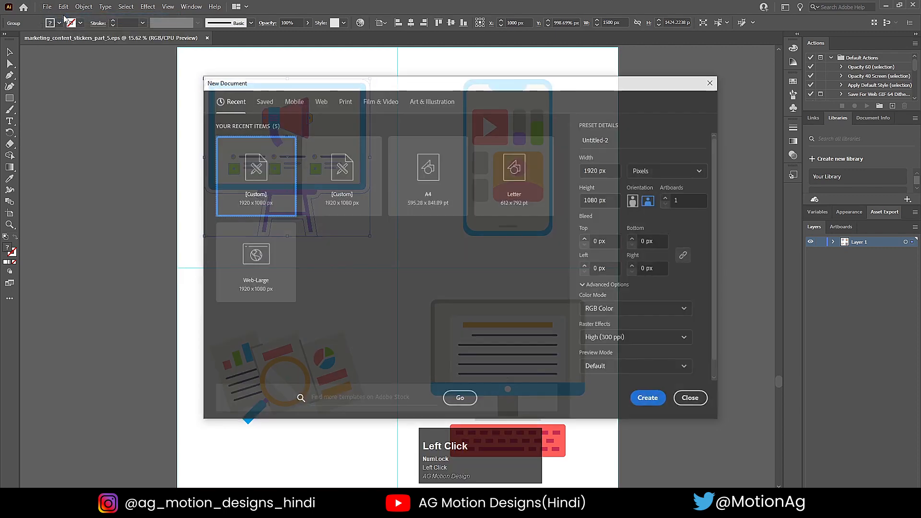
left_click(614, 137)
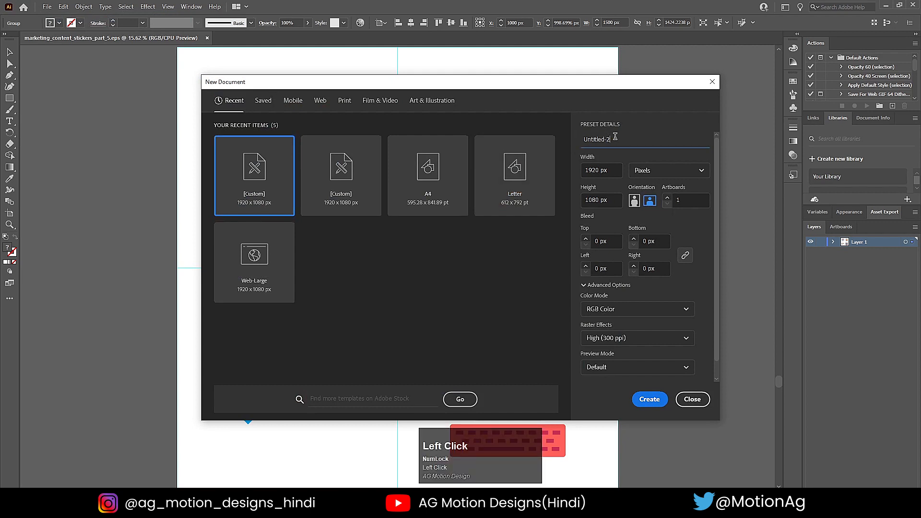
key("BackSpace")
type("1")
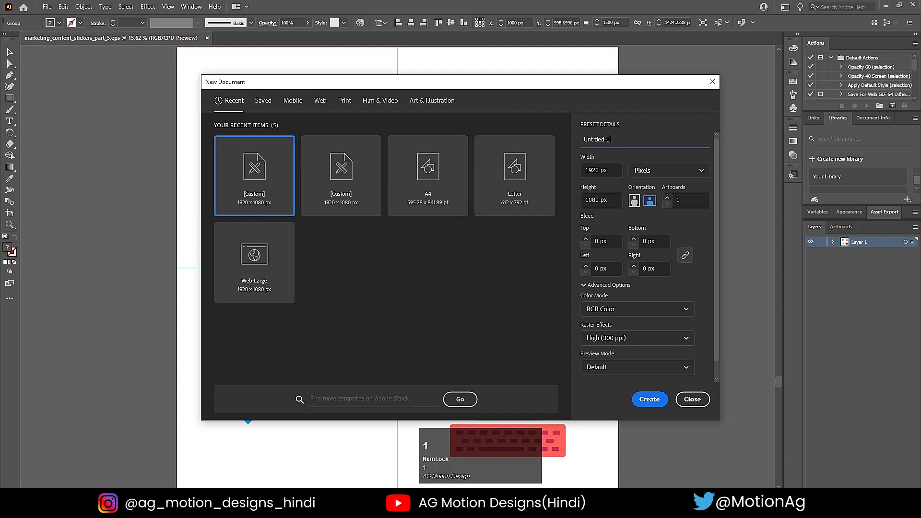
left_click(607, 172)
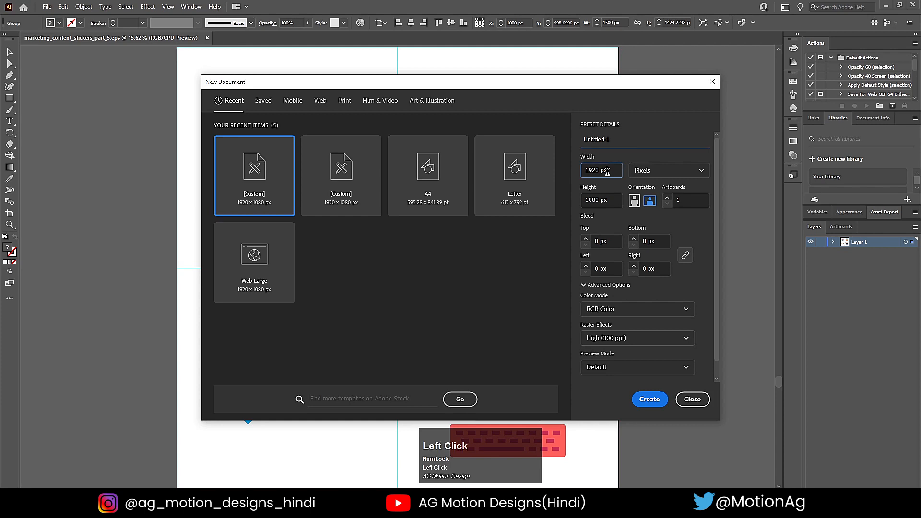
left_click(599, 200)
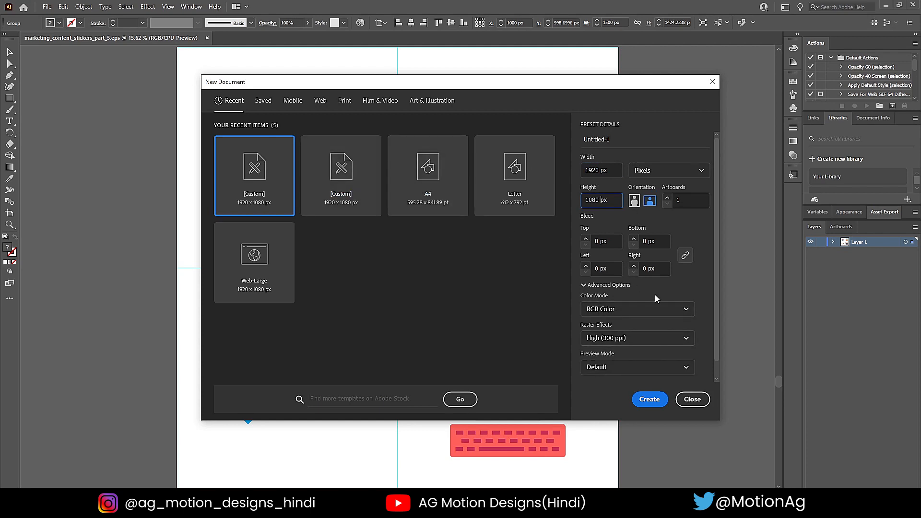
left_click(655, 401)
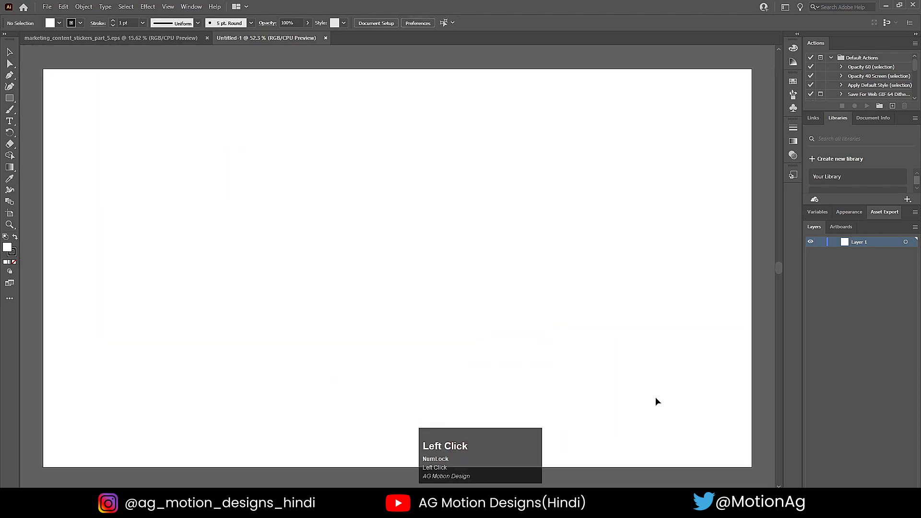
Paste the copied presentation board and scale it down proportionally around its centre to about 708 x 672 px, inside the artboard
key("ctrl+v")
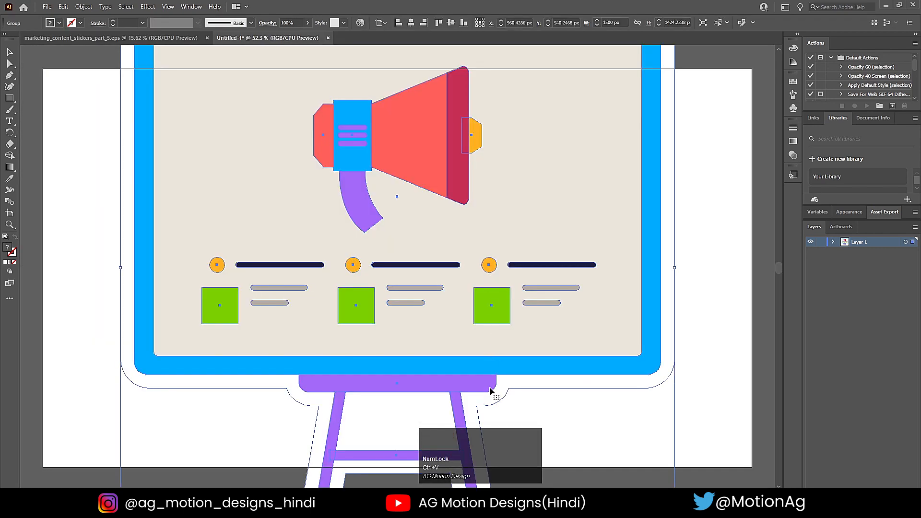
left_click_drag(493, 438, 493, 425)
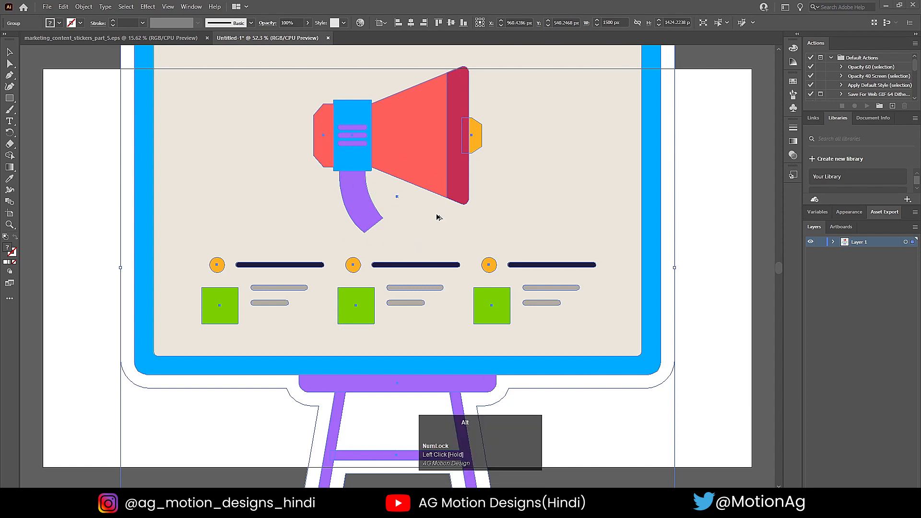
scroll(437, 215, "down", 4, "alt")
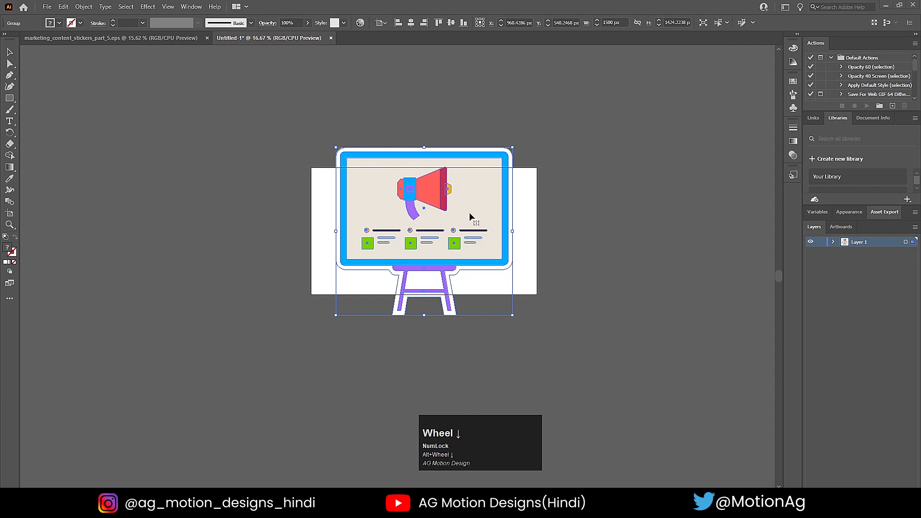
left_click(527, 177)
left_click(495, 197)
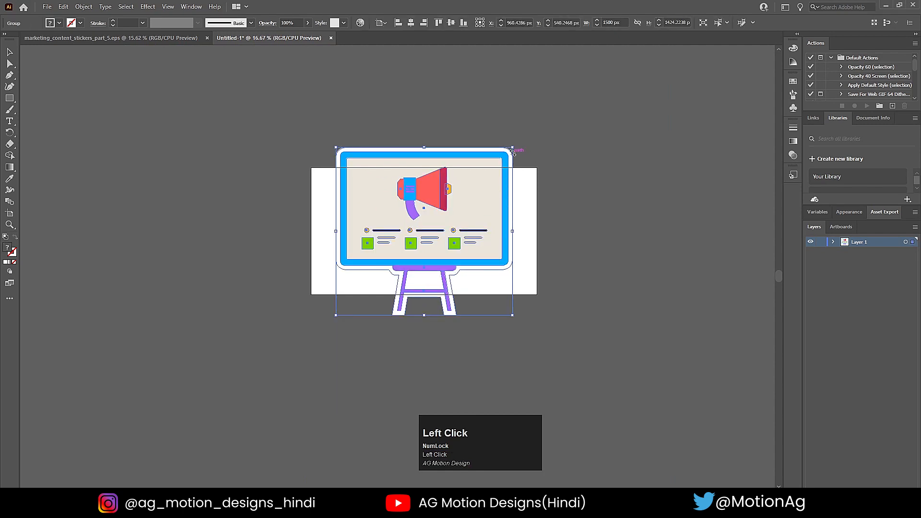
left_click_drag(513, 148, 466, 191)
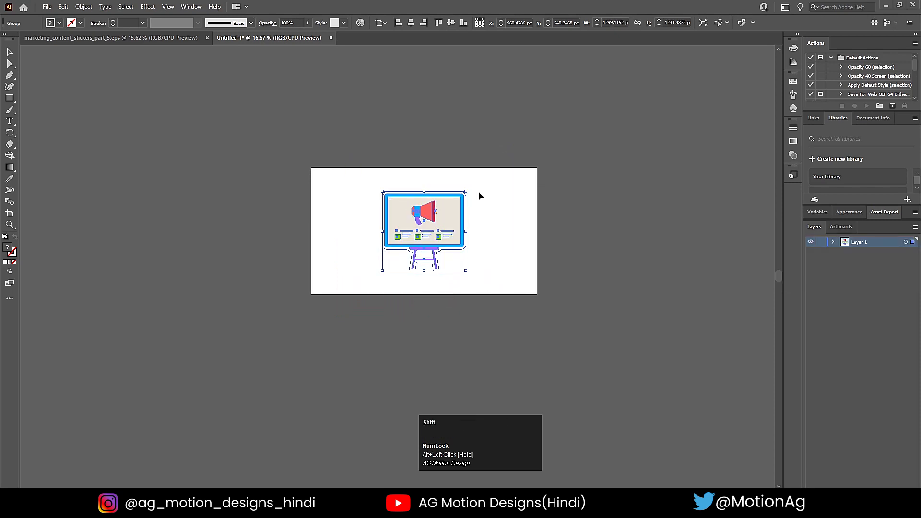
left_click(502, 184)
key("ctrl")
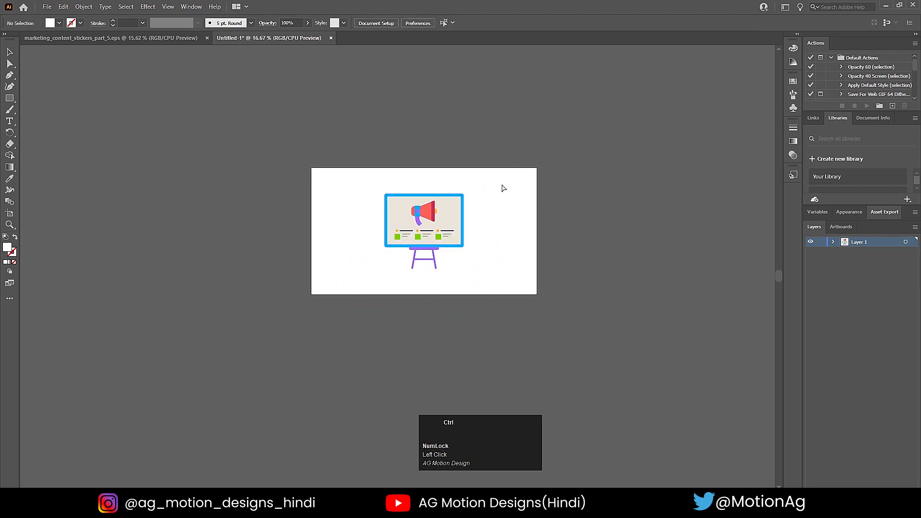
key("ctrl+0")
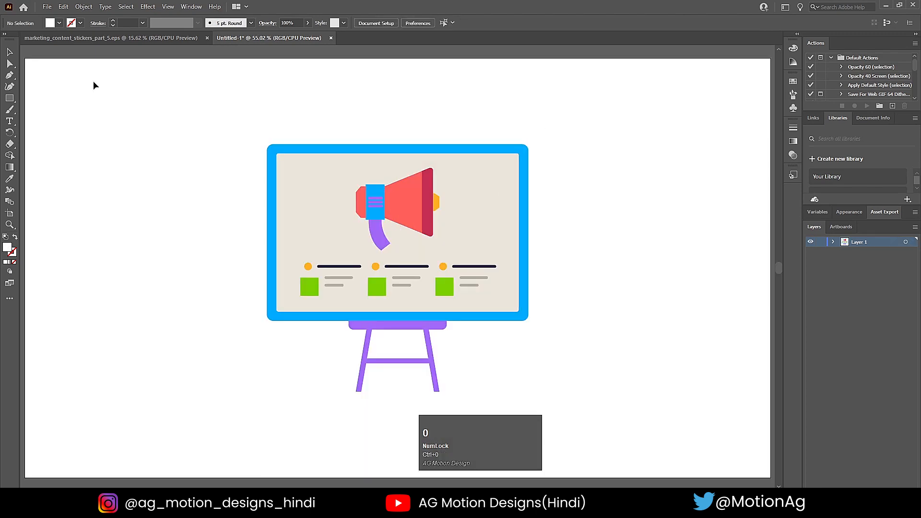
left_click(196, 93)
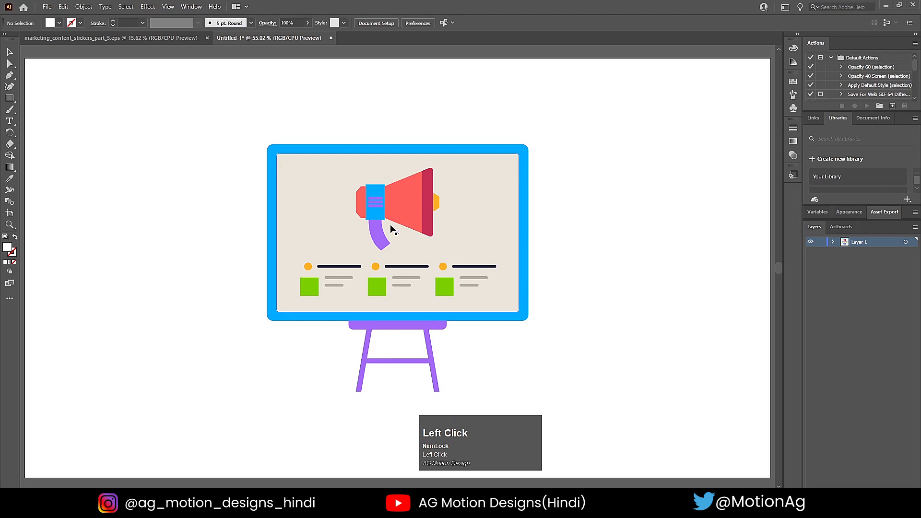
left_click(453, 212)
left_click(647, 163)
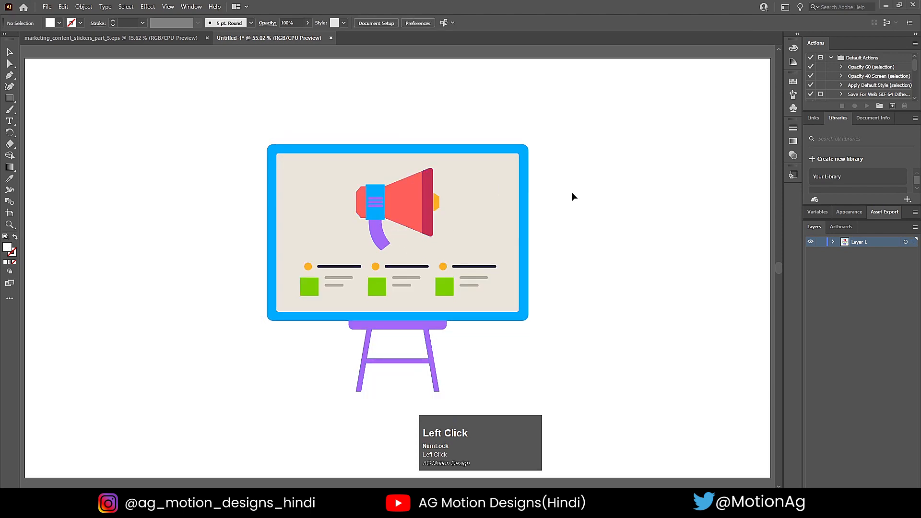
Ungroup the pasted presentation board to separate its white sticker outline from the coloured artwork
left_click(534, 164)
right_click(533, 165)
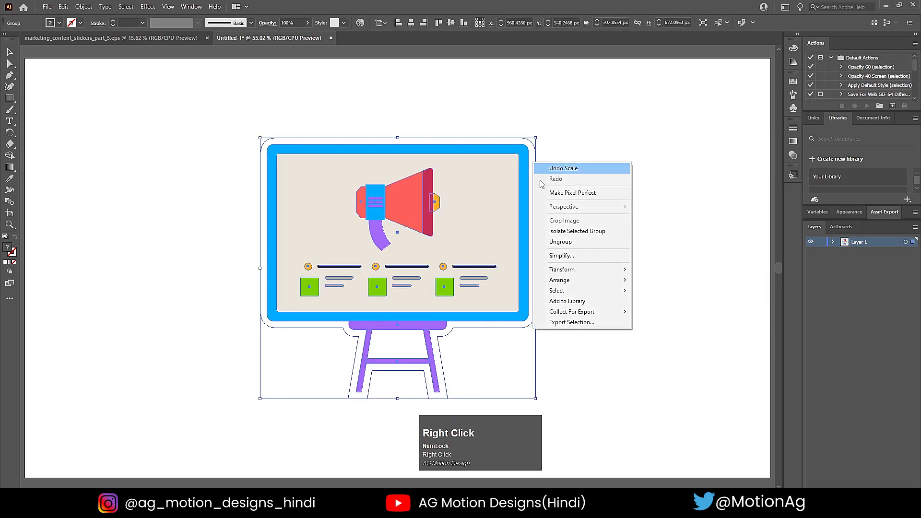
left_click(550, 246)
left_click(582, 217)
left_click(516, 223)
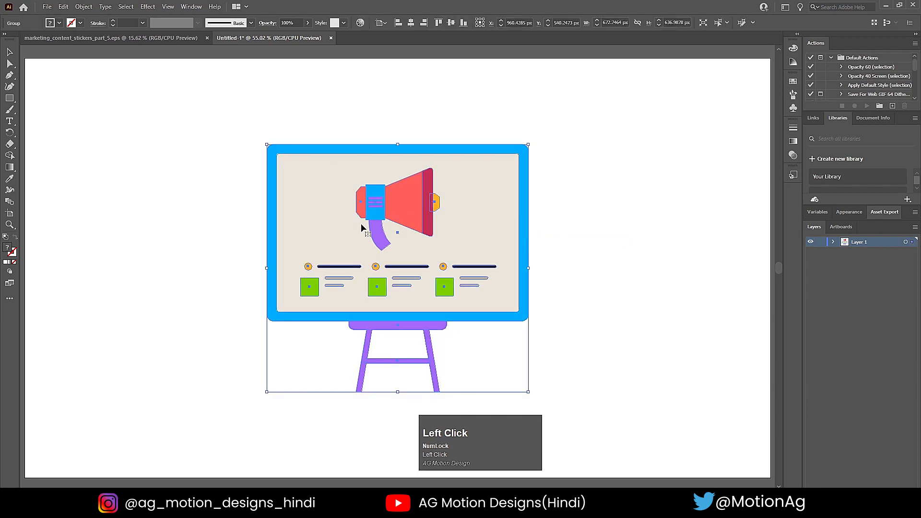
left_click(160, 94)
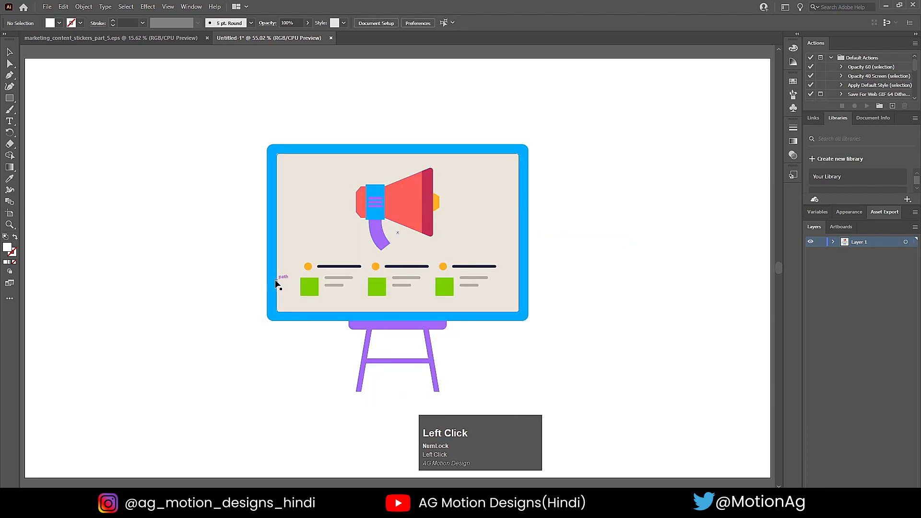
Delete the white outline shape behind the presentation board
left_click(262, 258)
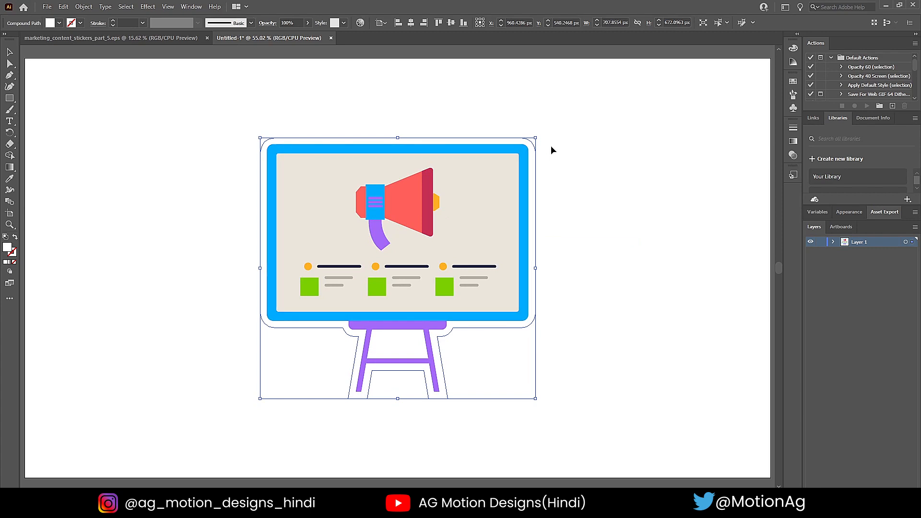
key("Delete")
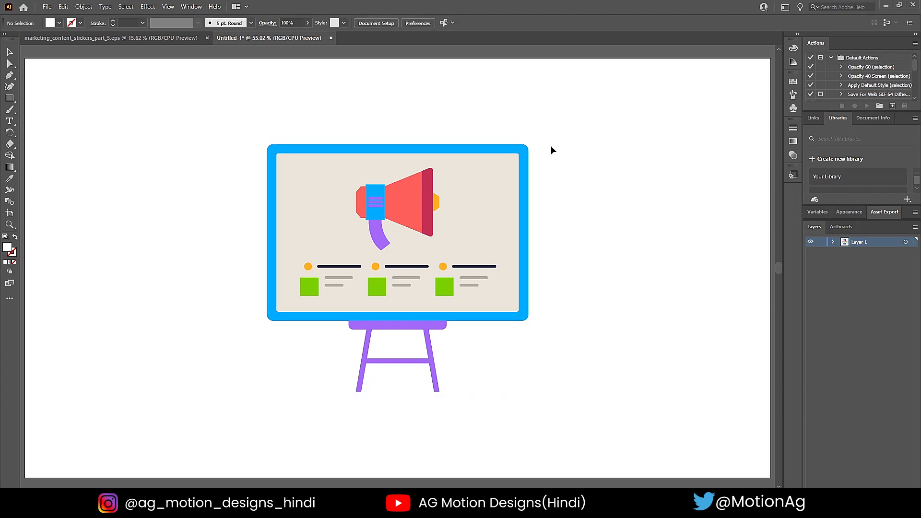
left_click(546, 103)
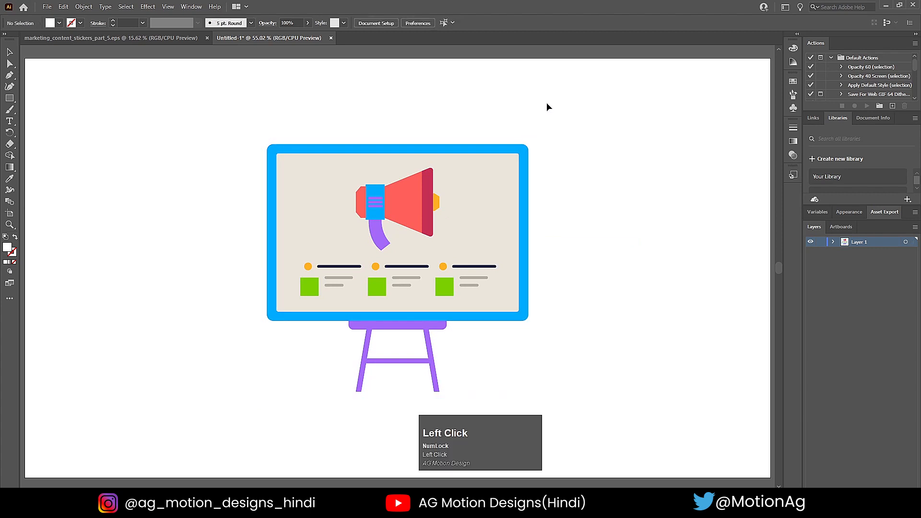
Ungroup the remaining board artwork and check that the megaphone and the info blocks below it can be selected separately
left_click(436, 199)
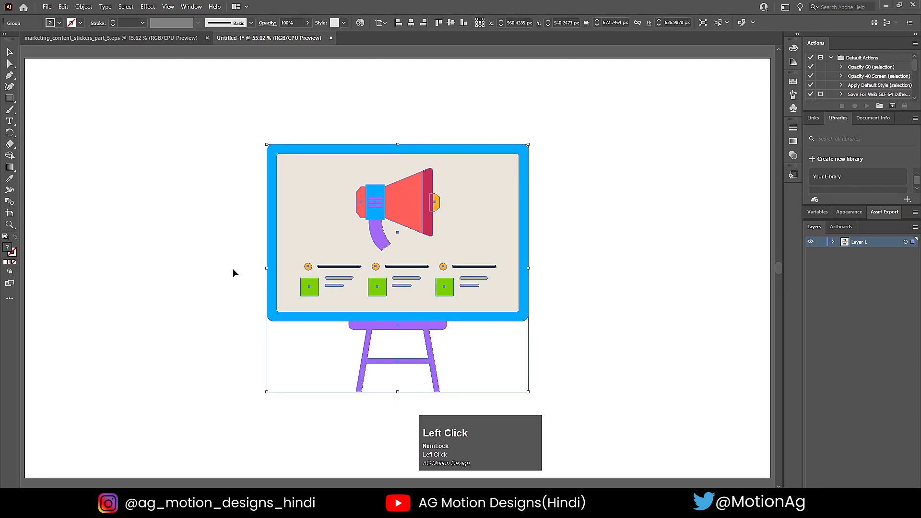
right_click(465, 194)
left_click(482, 278)
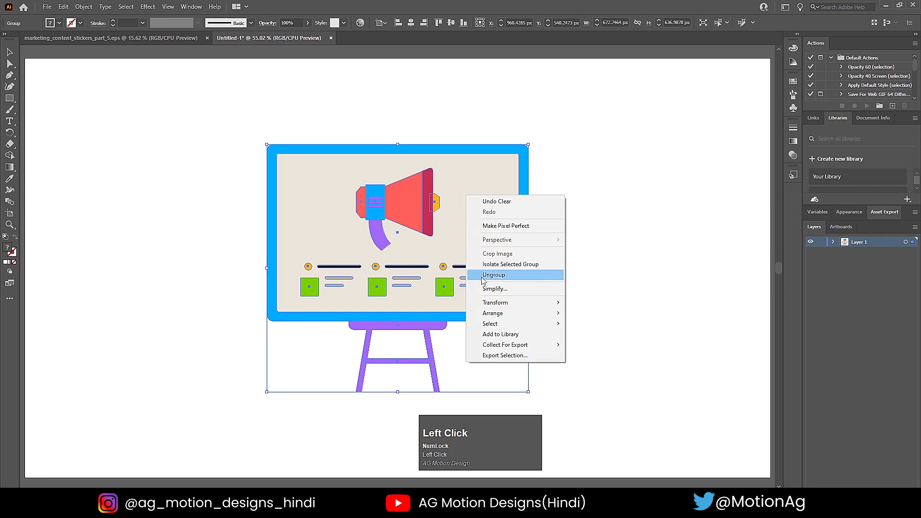
left_click(632, 126)
left_click(423, 233)
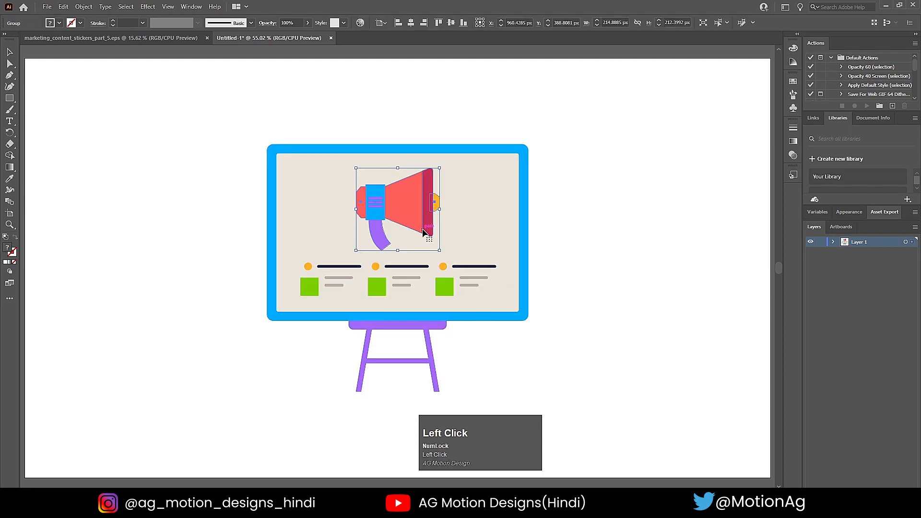
left_click(307, 286)
left_click(377, 281)
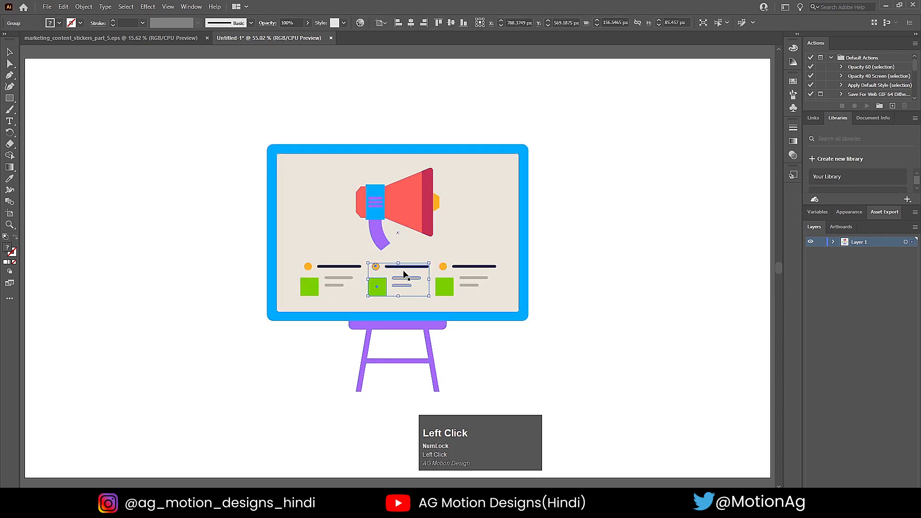
Cut the megaphone from the board artwork and paste it in place onto a new layer
left_click(593, 123)
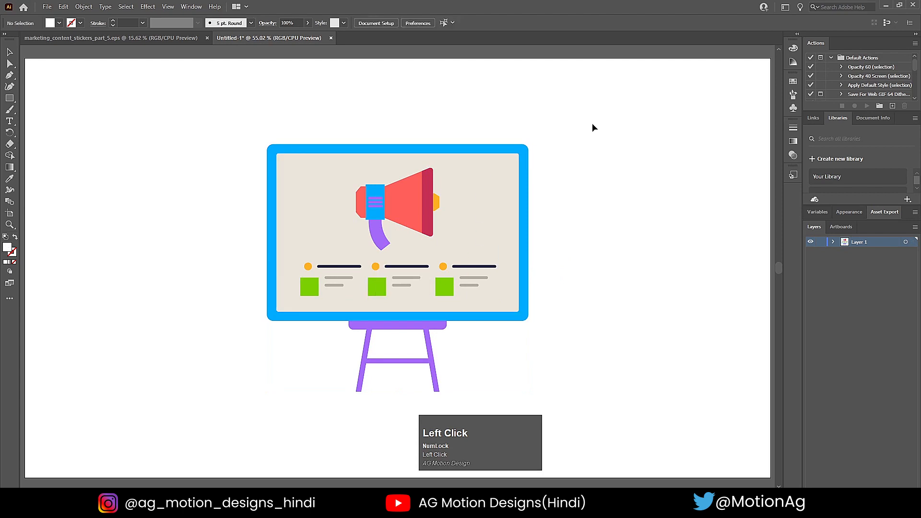
left_click(410, 208)
key("ctrl+x")
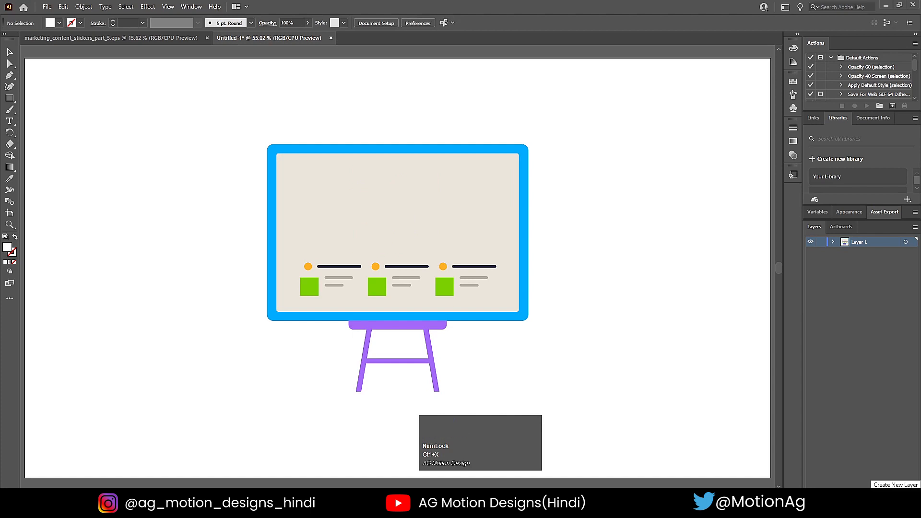
left_click(902, 483)
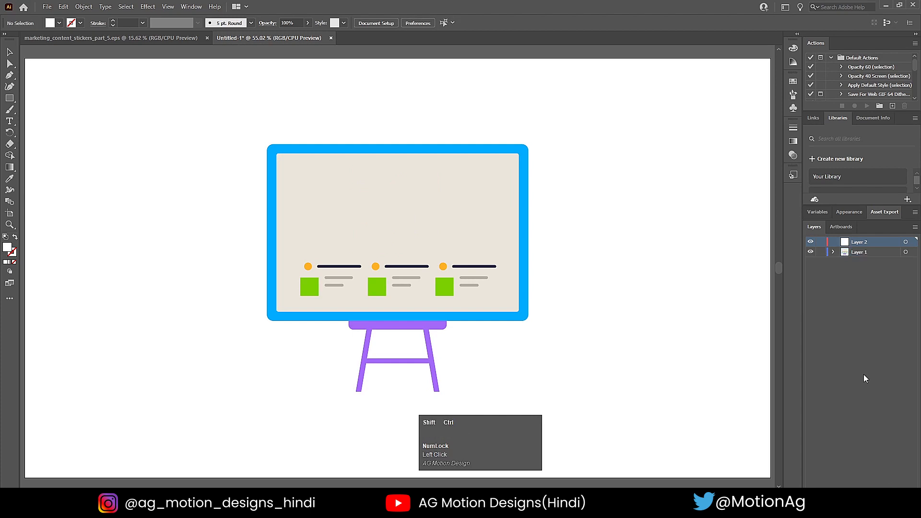
key("ctrl+shift+v")
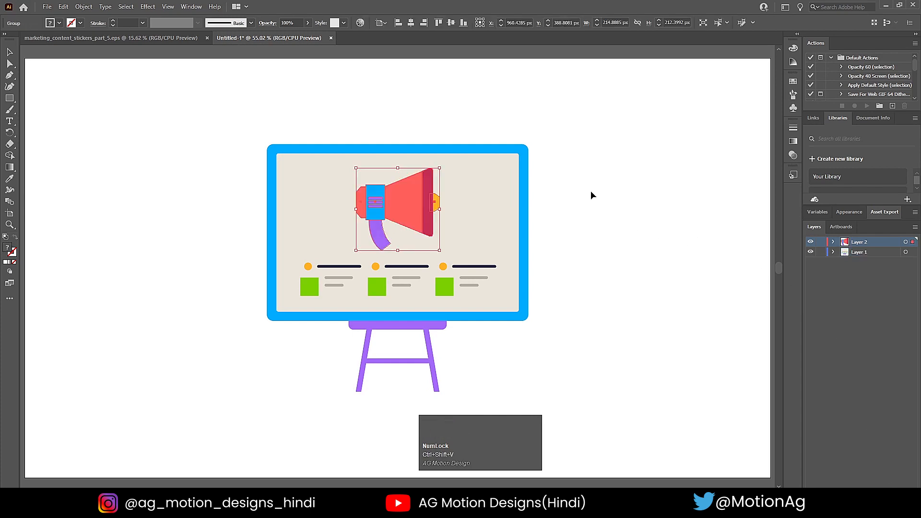
left_click(592, 191)
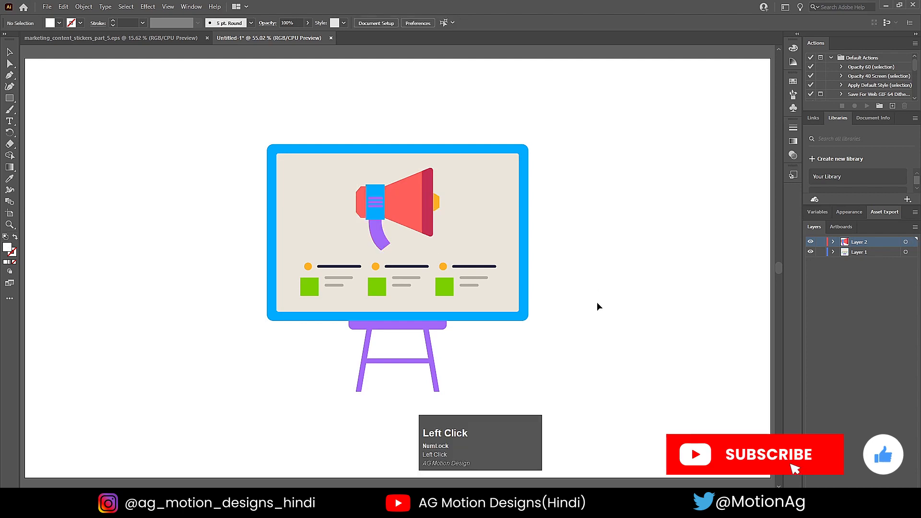
Move the left info block below the megaphone onto its own new layer, keeping its position
left_click(314, 289)
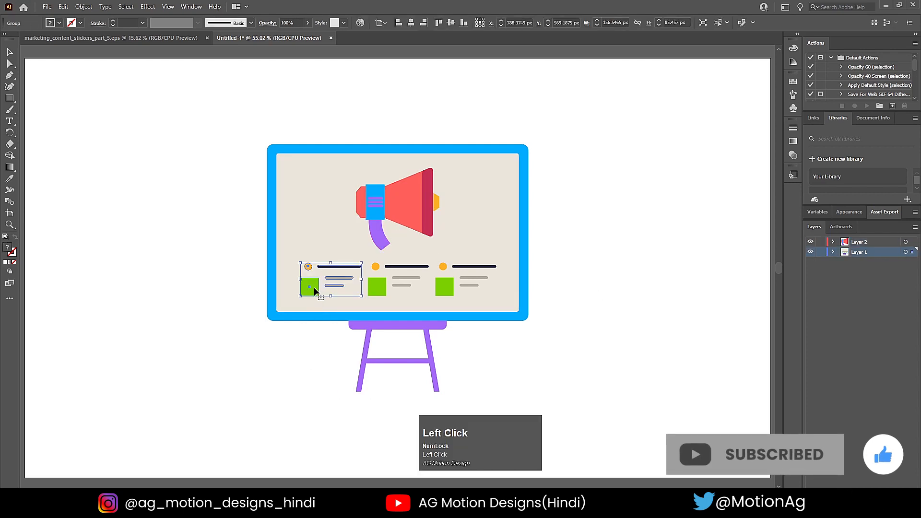
key("ctrl+x")
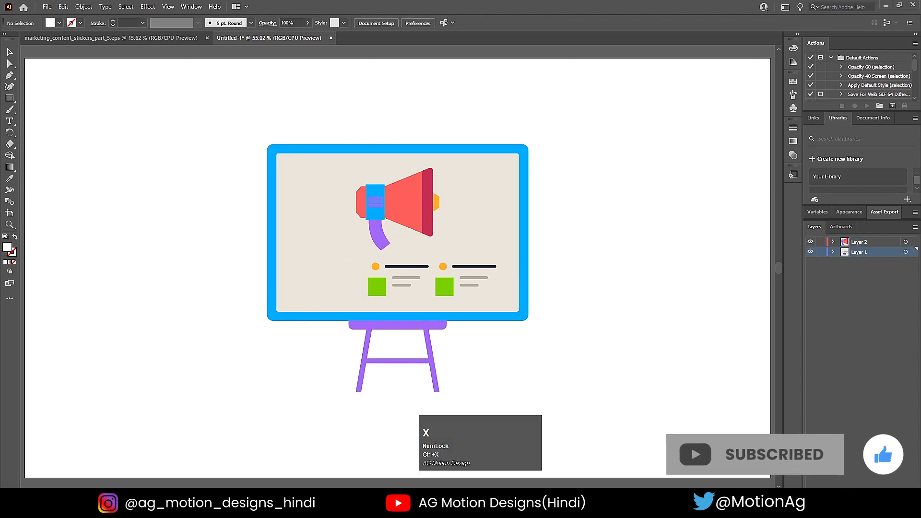
left_click(893, 493)
key("ctrl+shift+v")
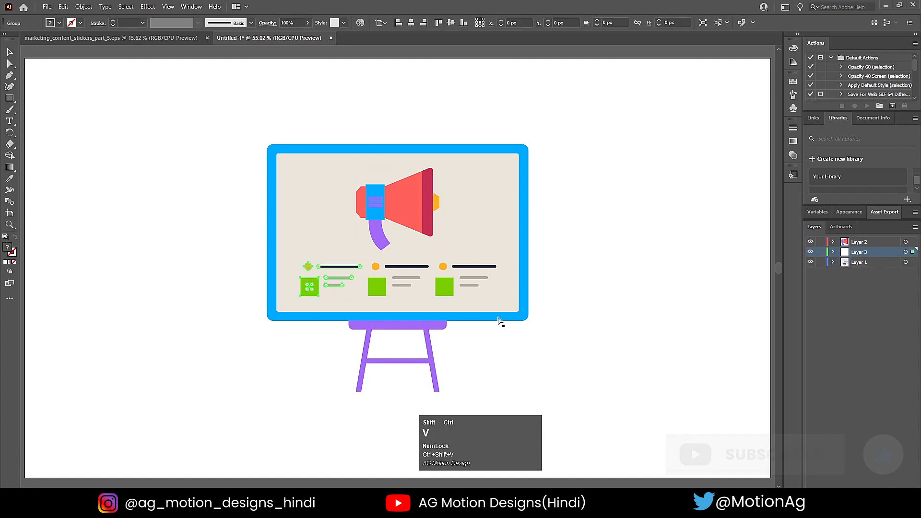
Cut the middle info block and paste it in place on another new layer
left_click(383, 281)
key("ctrl+x")
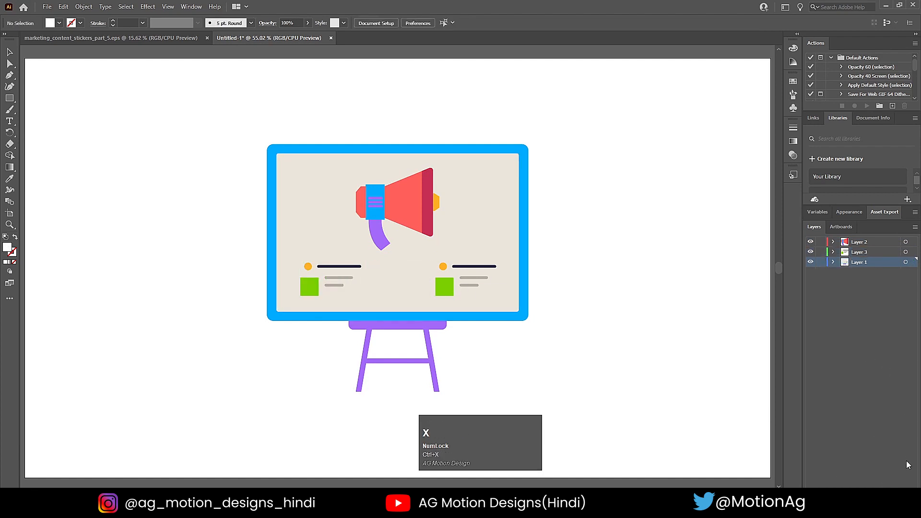
left_click(893, 493)
key("ctrl+shift+v")
Transfer the right info block in place to a separate new layer and deselect it
left_click(442, 265)
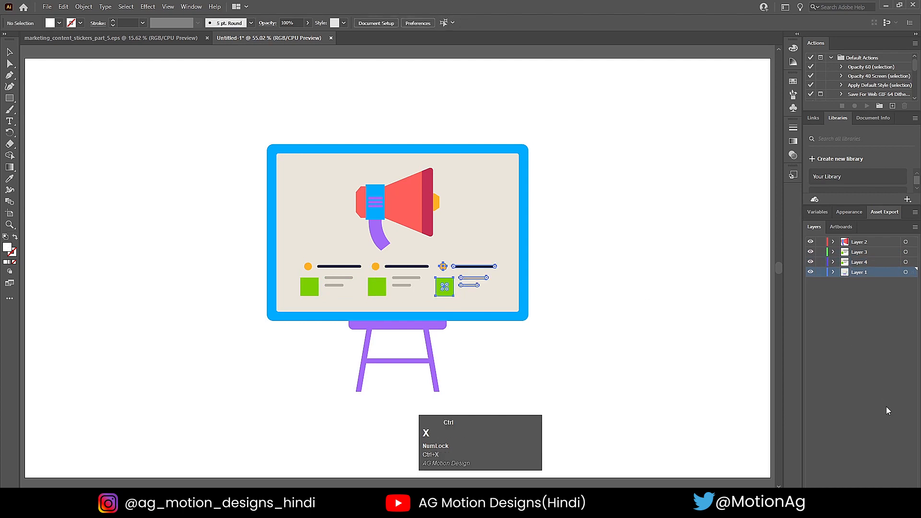
key("ctrl+x")
left_click(892, 493)
key("ctrl+shift+v")
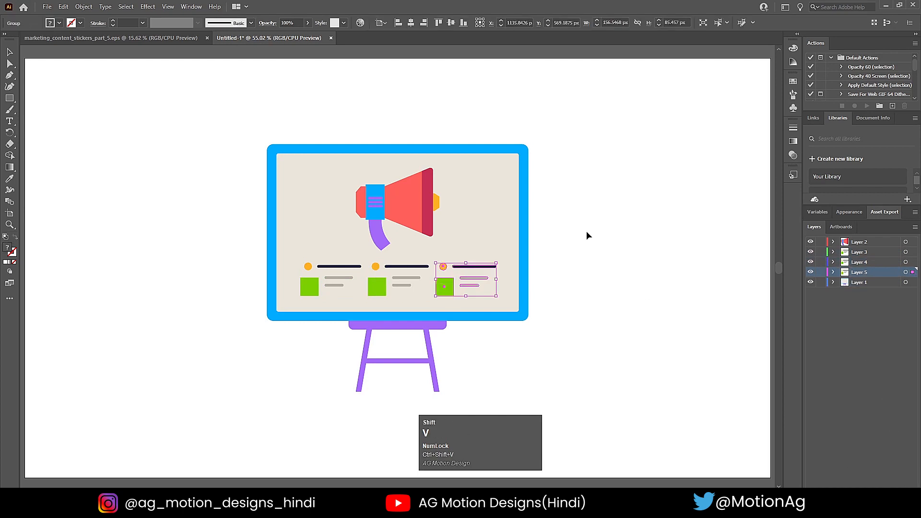
left_click(586, 231)
Delete the middle and right info blocks, keeping only the left one on the board
left_click(342, 279)
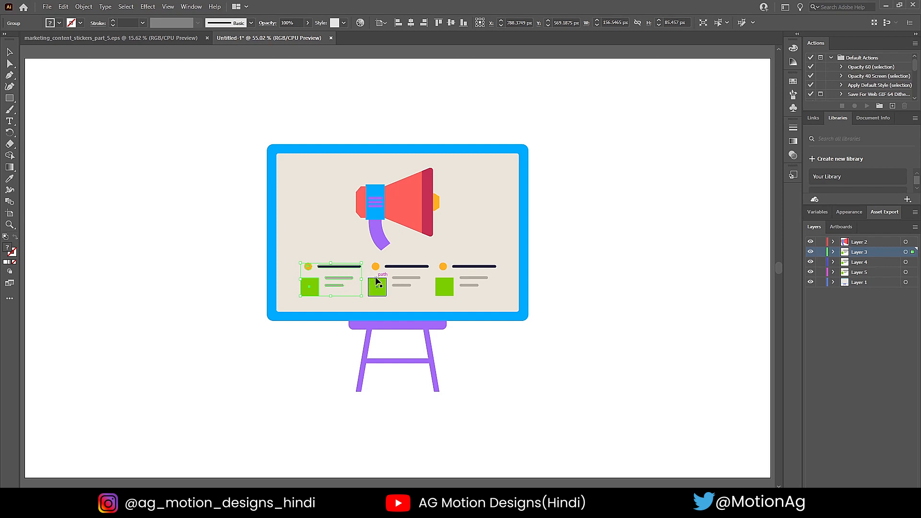
left_click(573, 272)
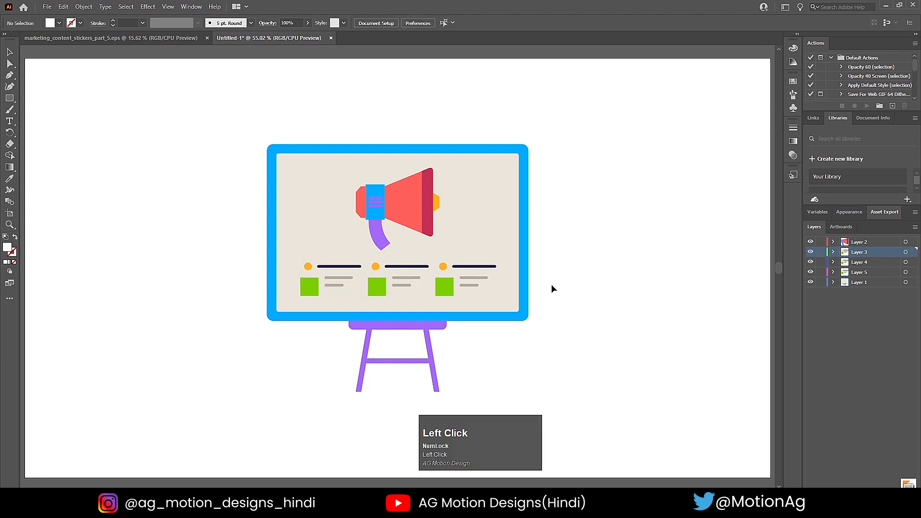
left_click(401, 283)
left_click(447, 281)
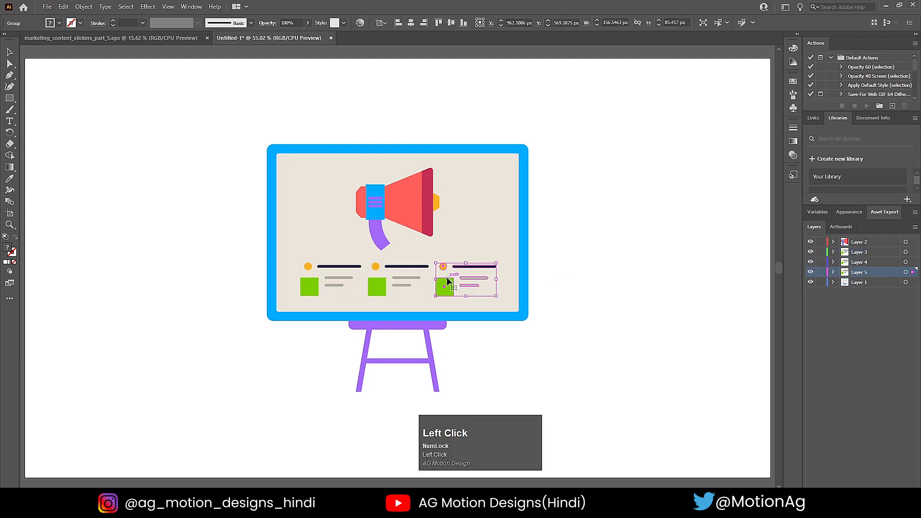
left_click(415, 284, "shift")
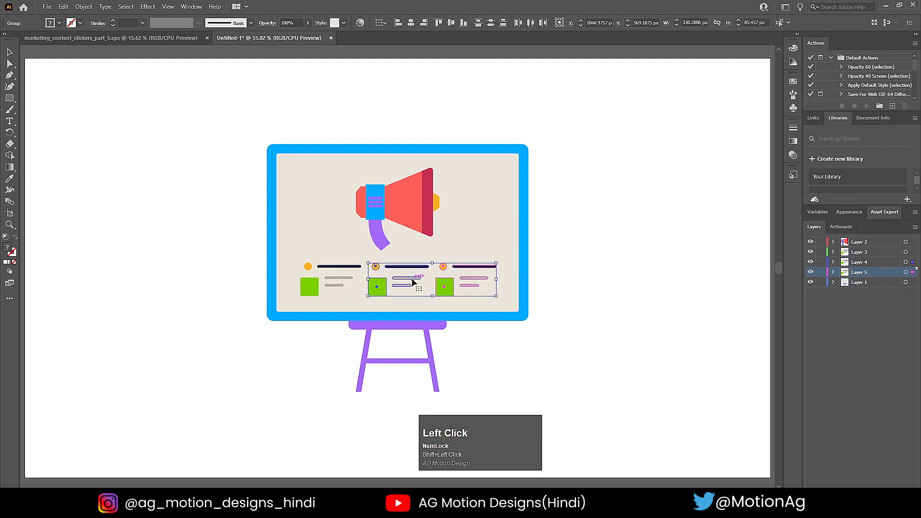
left_click(392, 279)
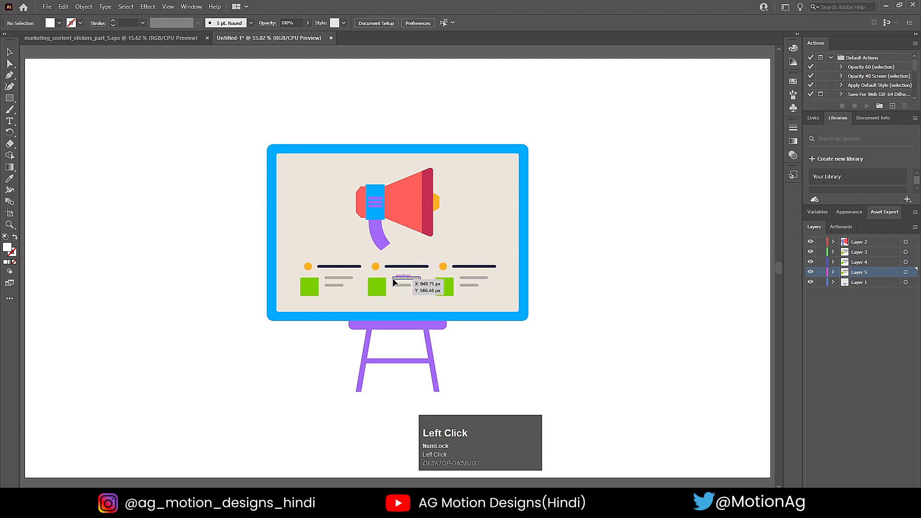
key("Delete")
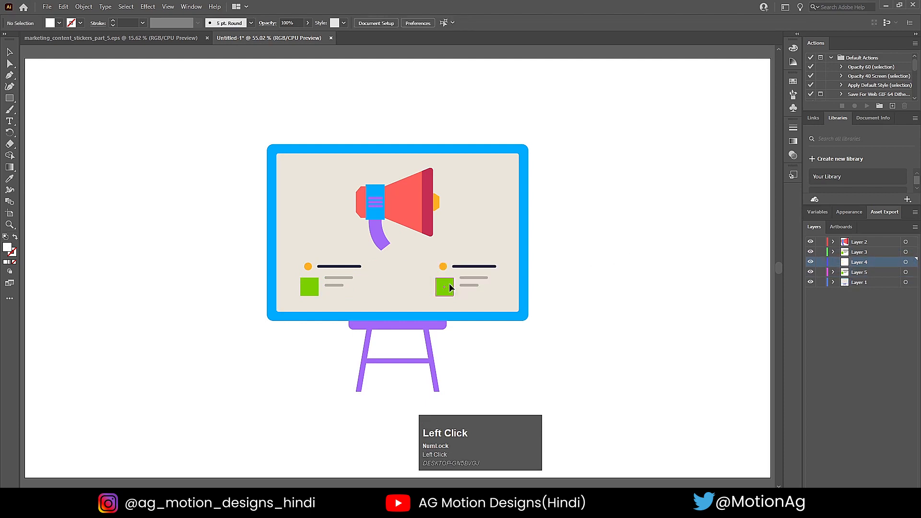
left_click(450, 283)
key("Delete")
Ungroup the remaining info block and check that its green square, orange circle and dark line can be selected separately
left_click(346, 267)
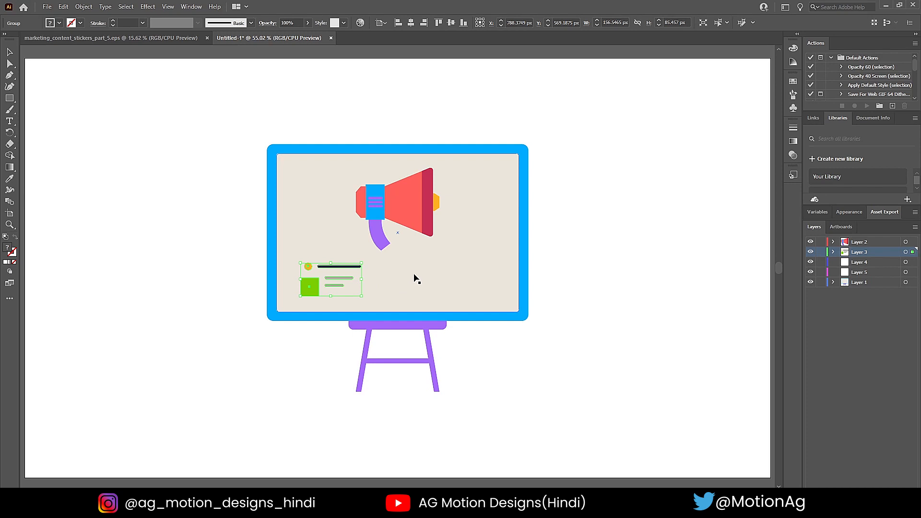
right_click(315, 282)
left_click(344, 358)
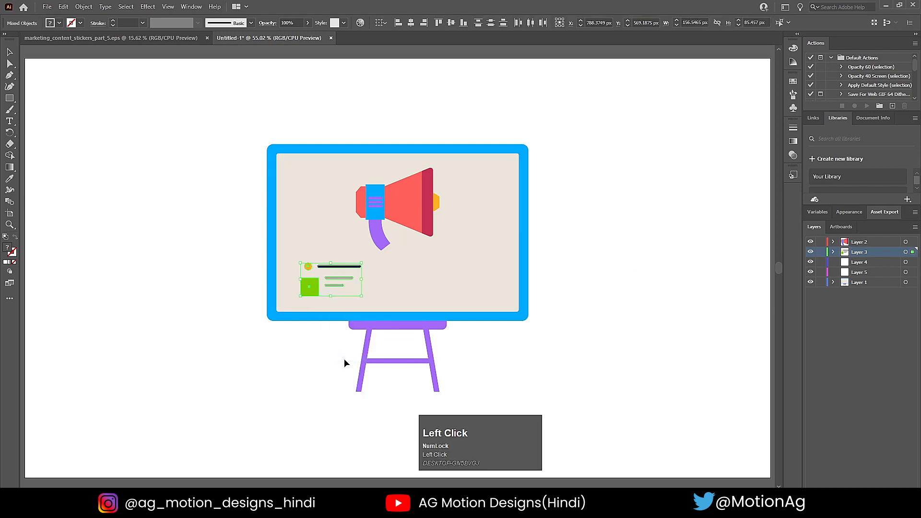
left_click(314, 287)
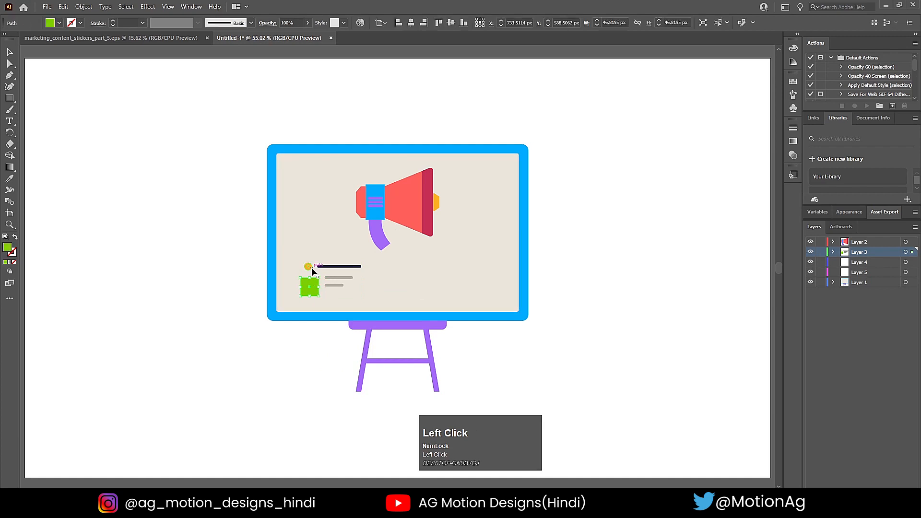
left_click(663, 247)
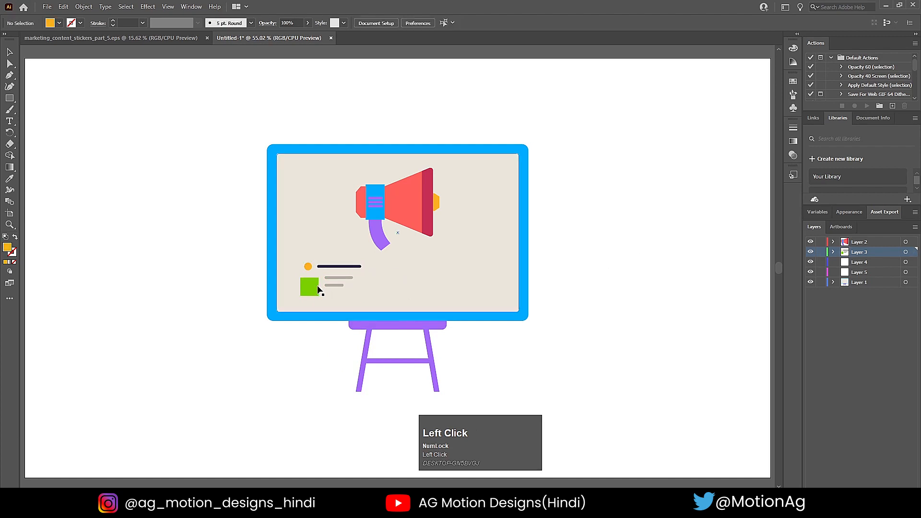
left_click(315, 283)
left_click_drag(307, 266, 307, 266)
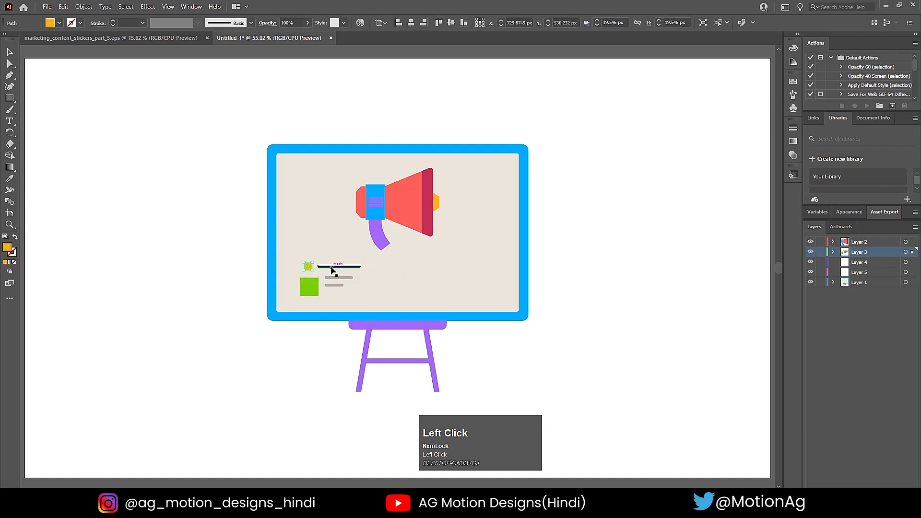
left_click(339, 266)
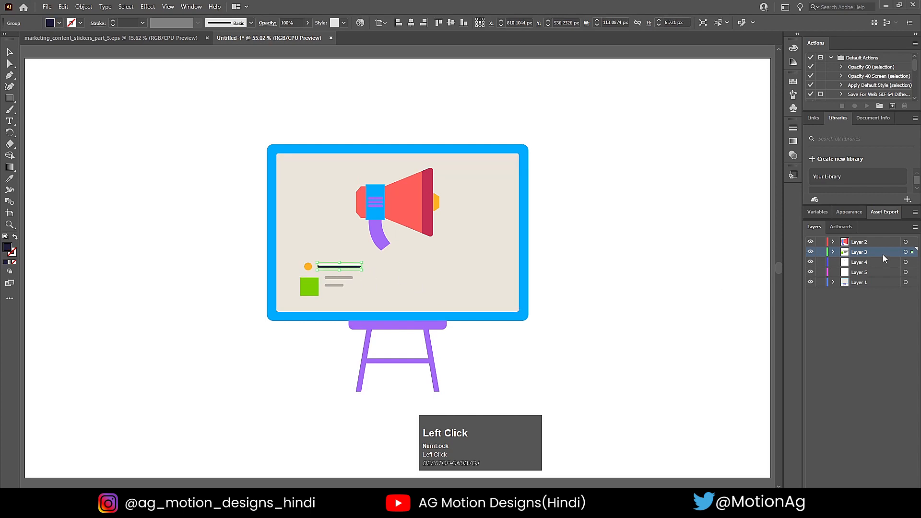
Expand Layer 3 and examine the groups and paths that make up the info block
left_click(834, 252)
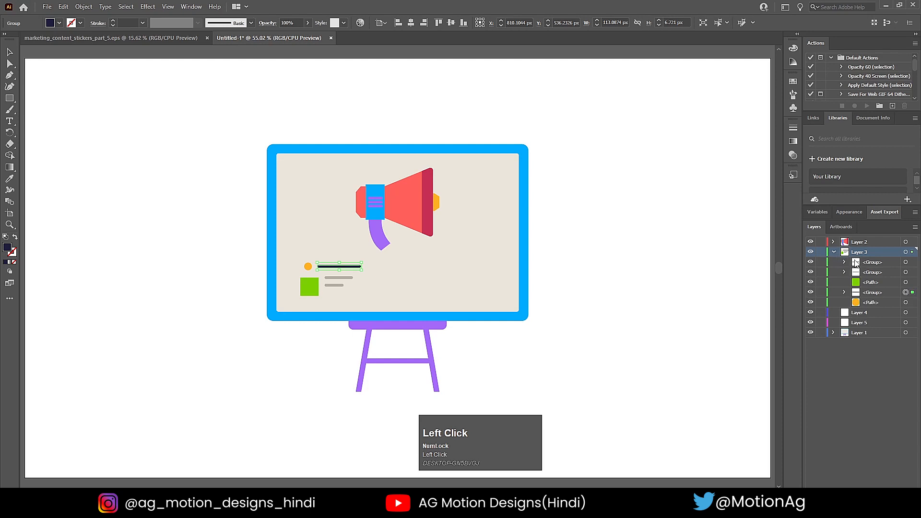
left_click(871, 264)
left_click(870, 272)
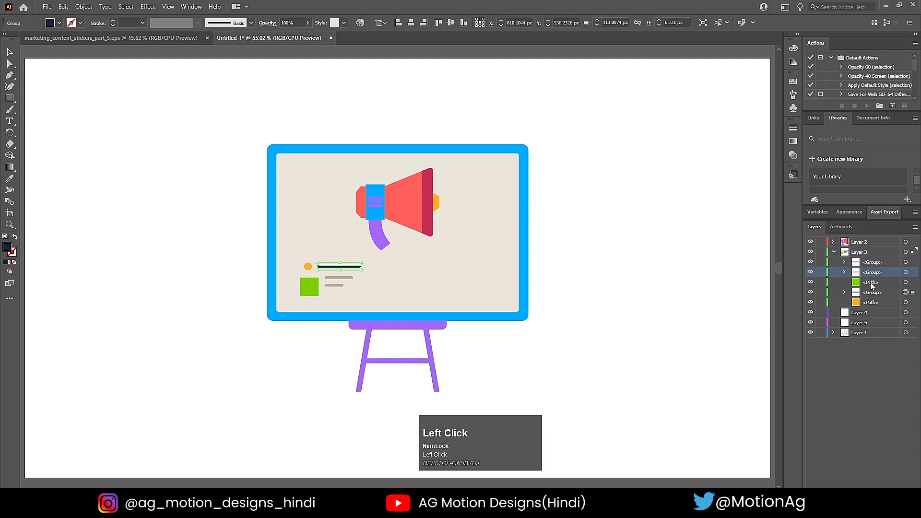
left_click(870, 283)
left_click(872, 293)
left_click(872, 302)
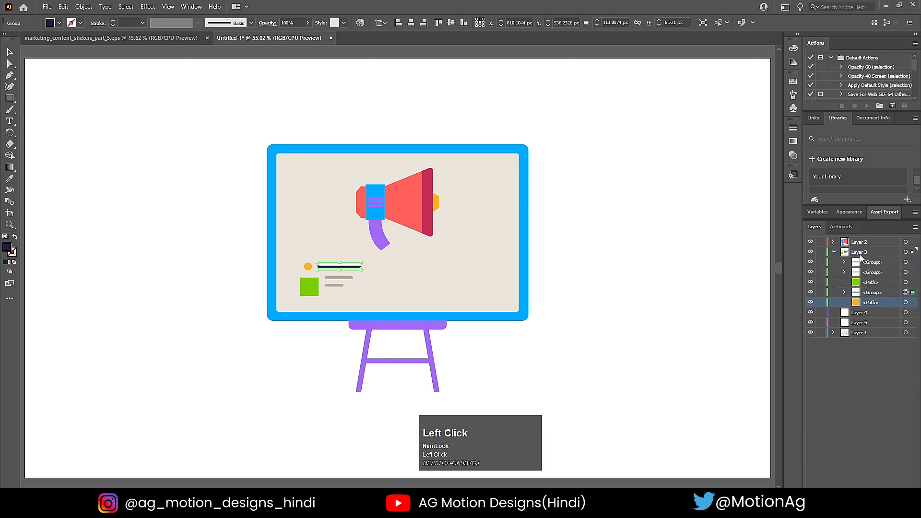
left_click(869, 262)
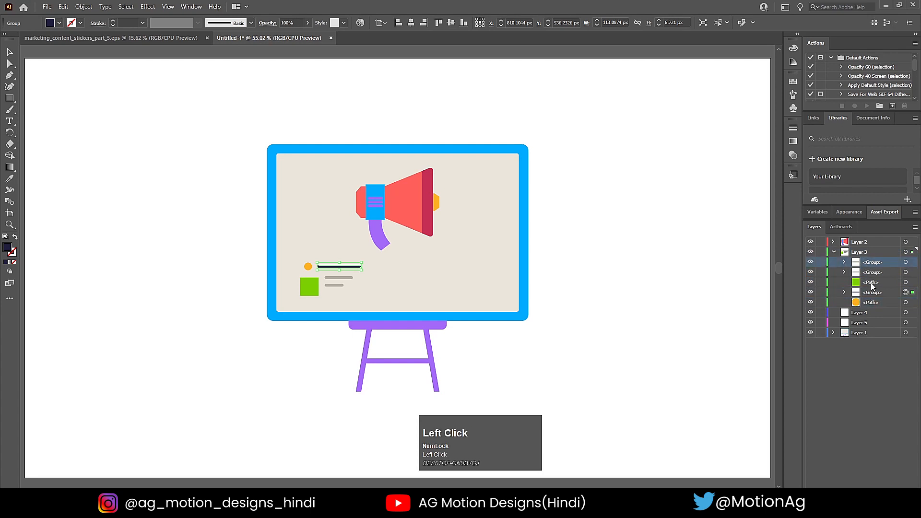
left_click(872, 283)
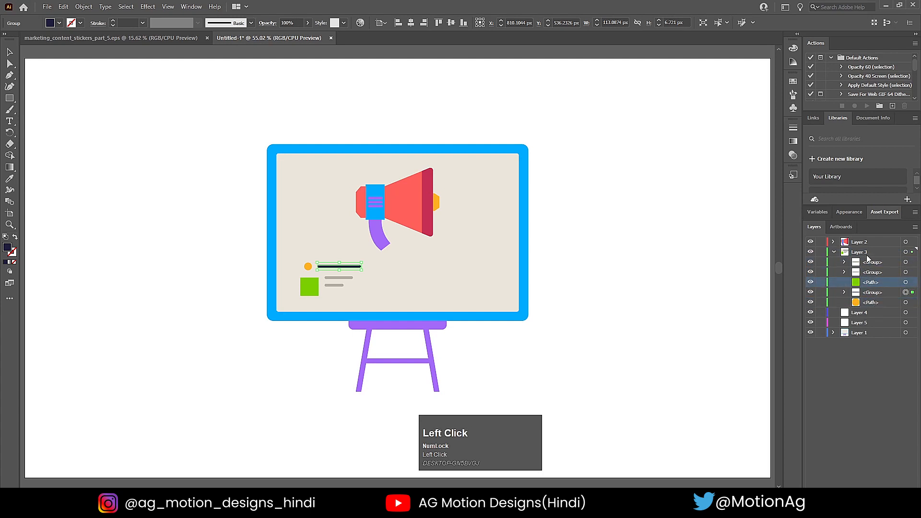
left_click(854, 250)
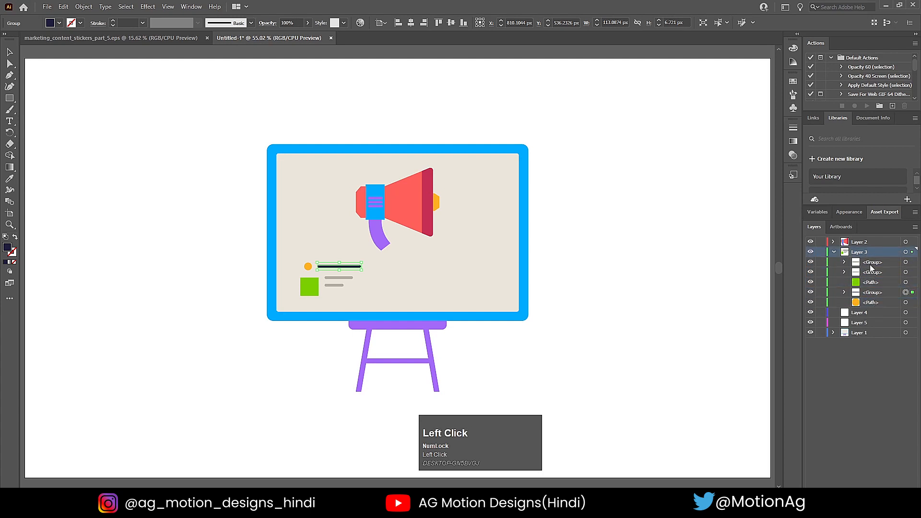
left_click(872, 265)
left_click(873, 273)
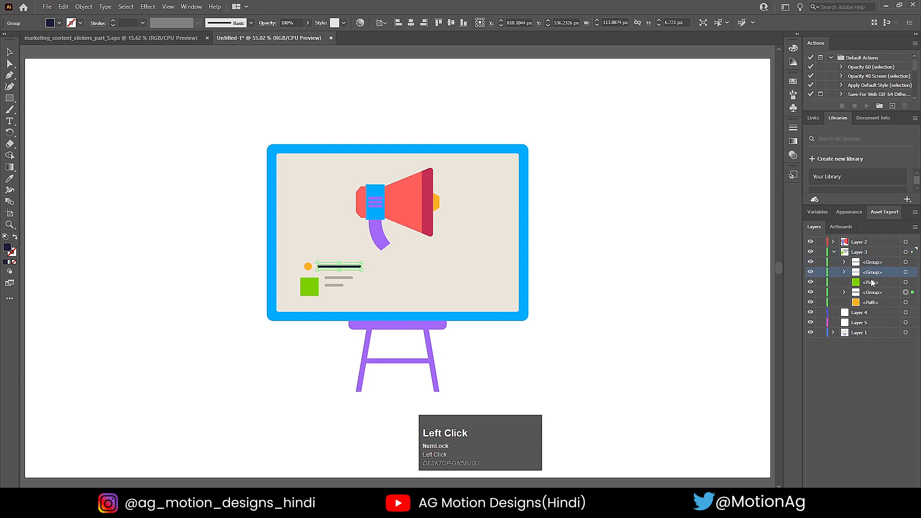
left_click(862, 254)
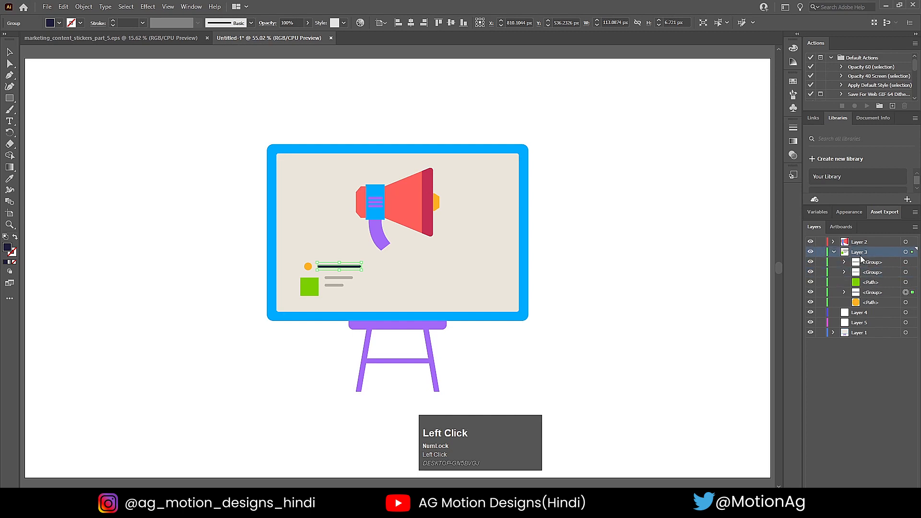
key("shift+w")
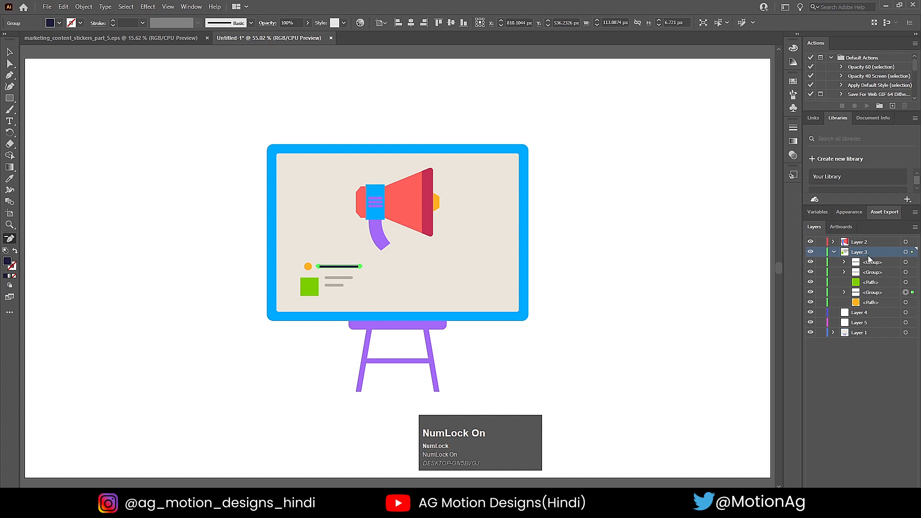
Target all artwork on Layer 3 and release it to separate layers using the Sequence option
left_click(907, 254)
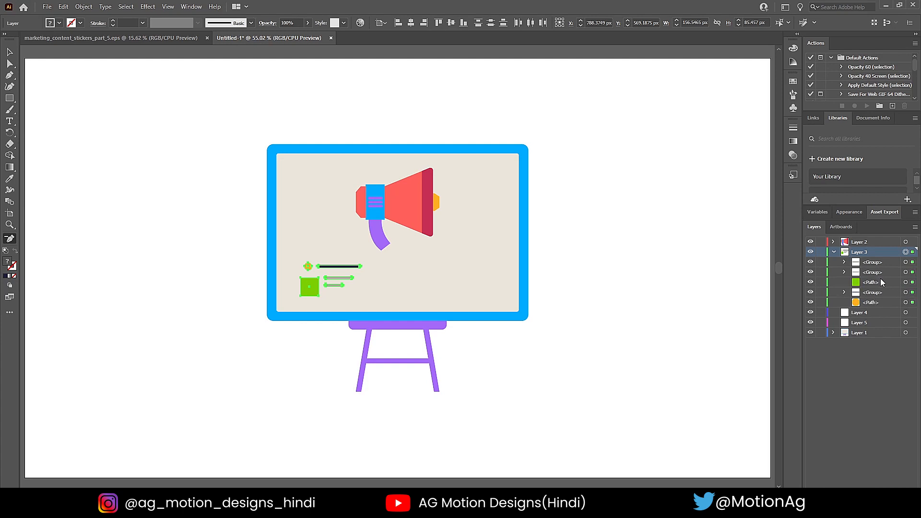
left_click(915, 227)
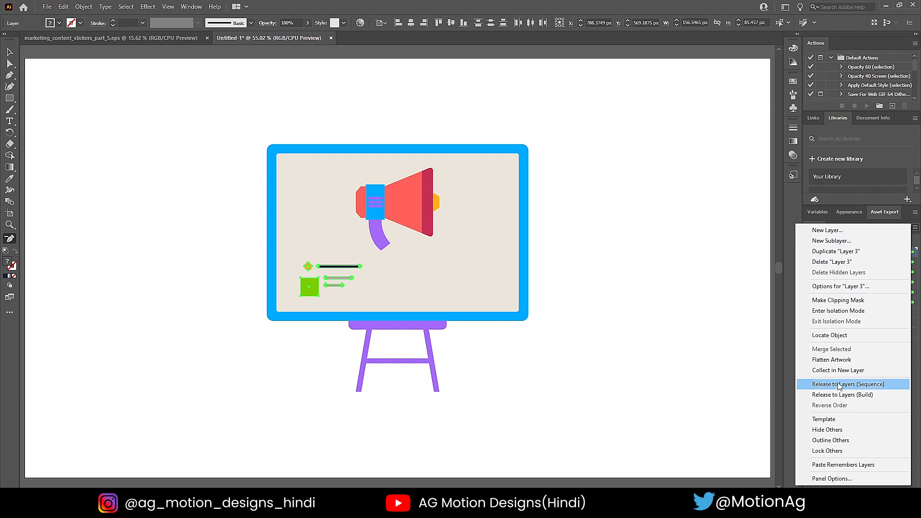
left_click(839, 385)
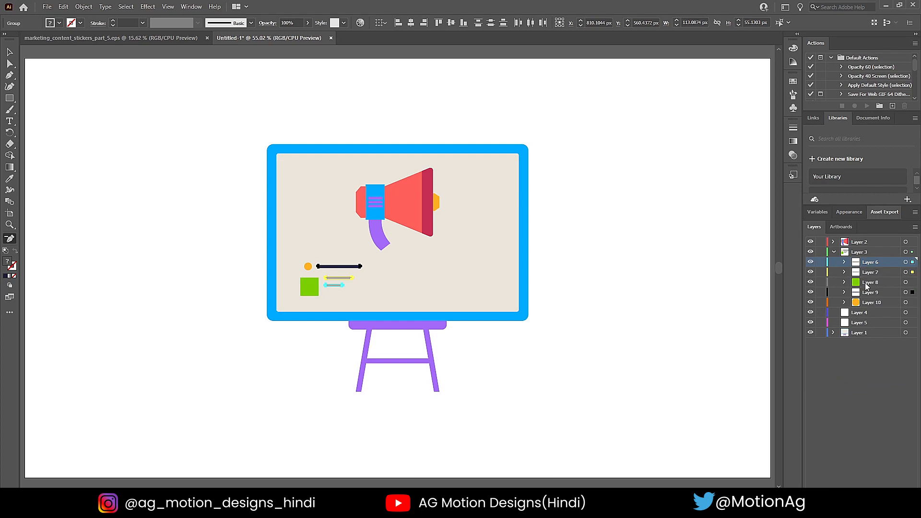
Move Layers 6 to 10 out of Layer 3 to the top level and delete the empty Layers 3, 4 and 5
left_click(877, 305, "shift")
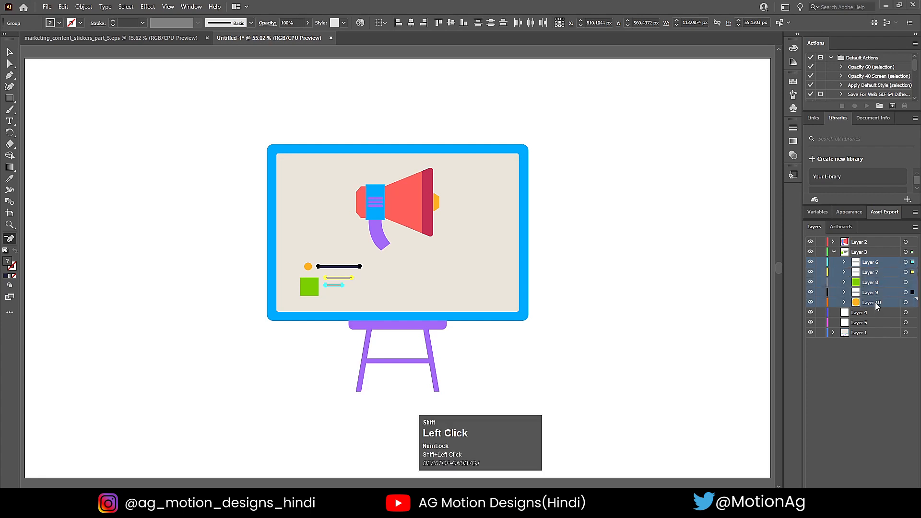
left_click_drag(868, 262, 859, 252)
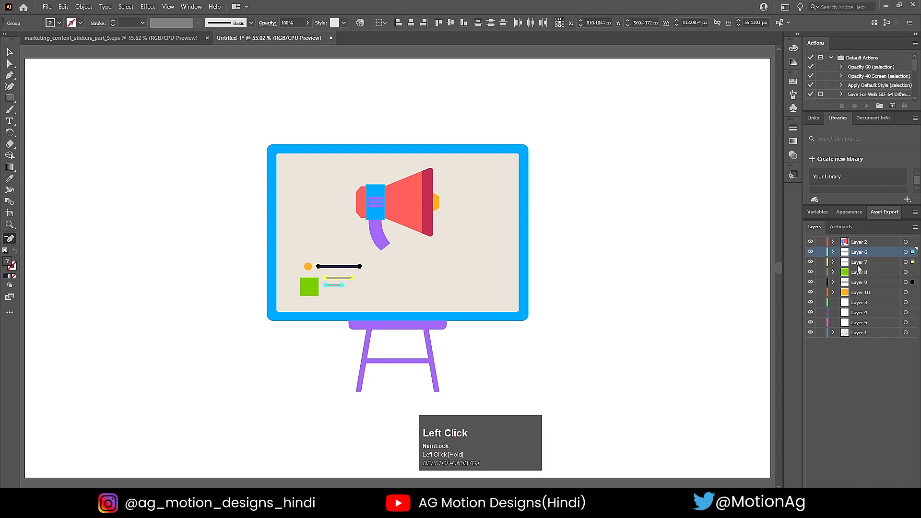
left_click(858, 304)
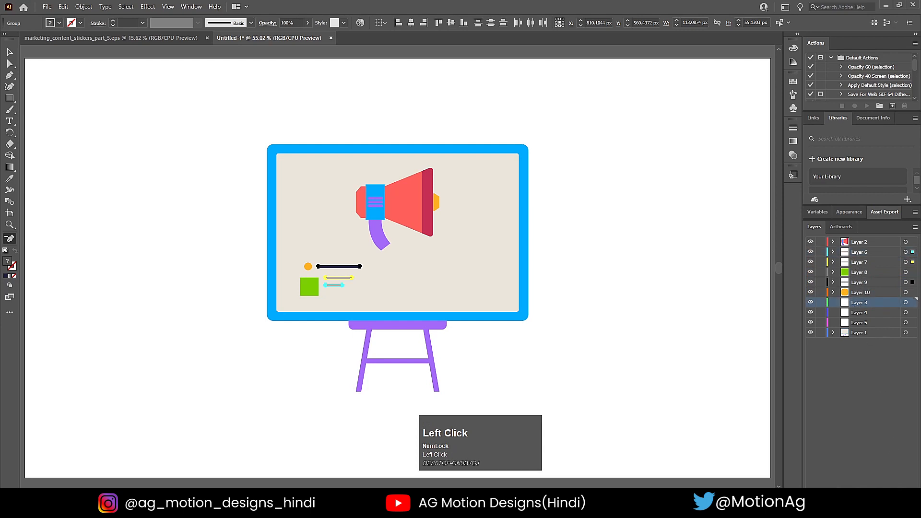
left_click(910, 492)
left_click(910, 492)
left_click(910, 492)
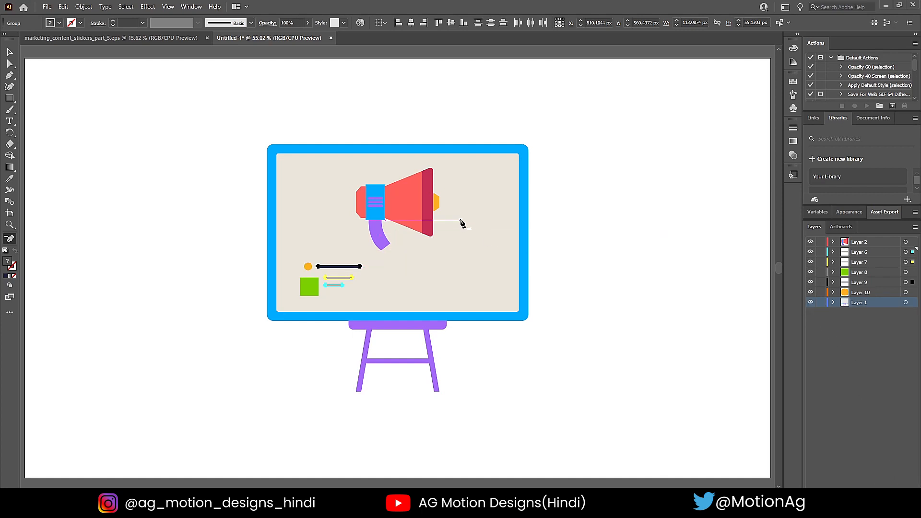
key("v")
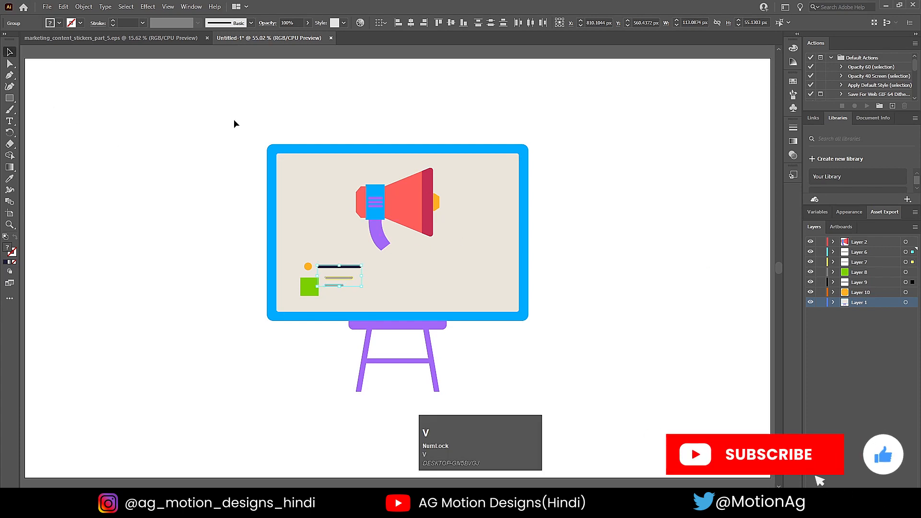
left_click(656, 250)
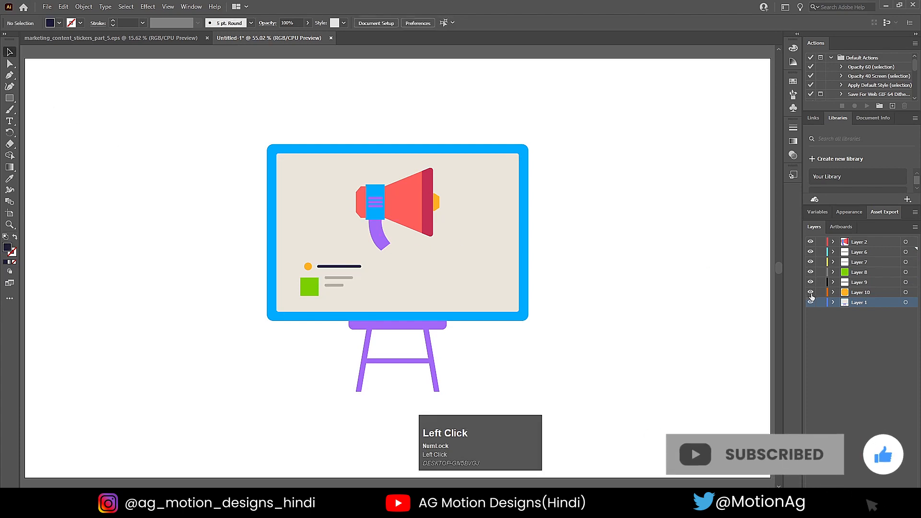
Hide every layer except Layer 1 and ungroup the board and its stand
left_click_drag(811, 296, 811, 261)
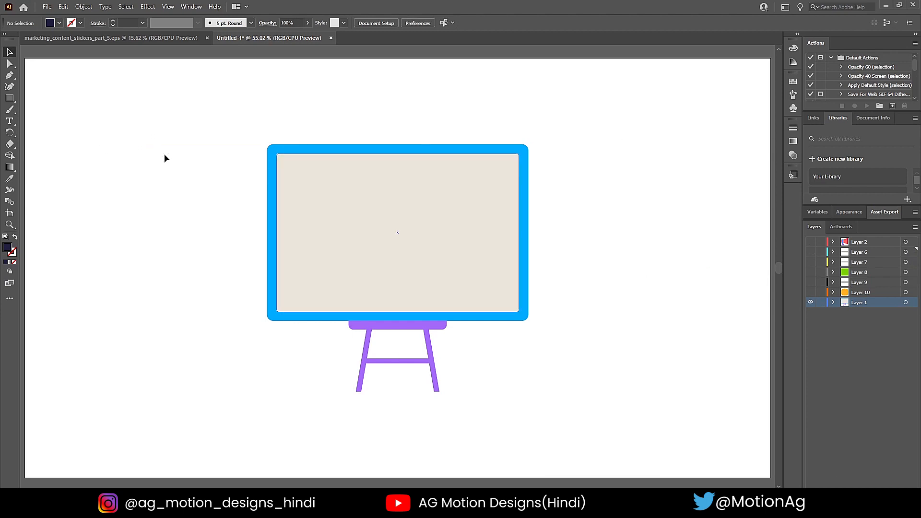
left_click_drag(177, 115, 536, 207)
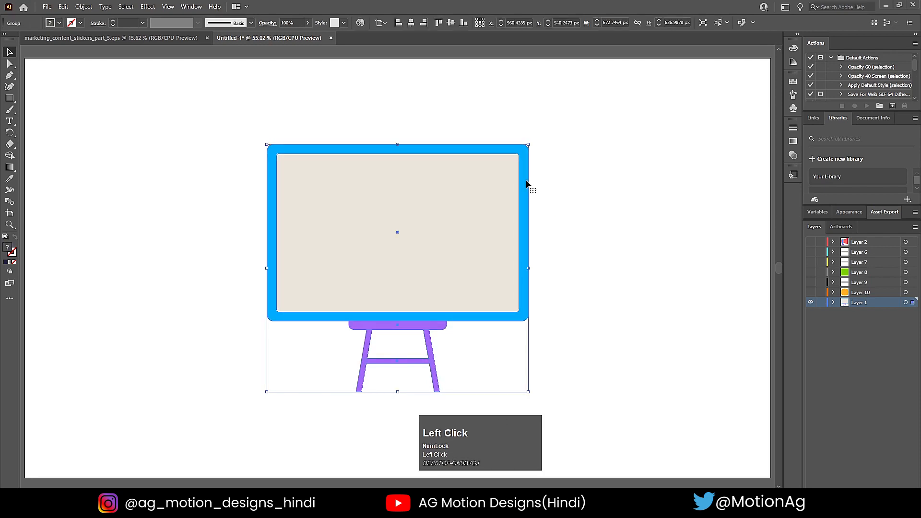
right_click(359, 309)
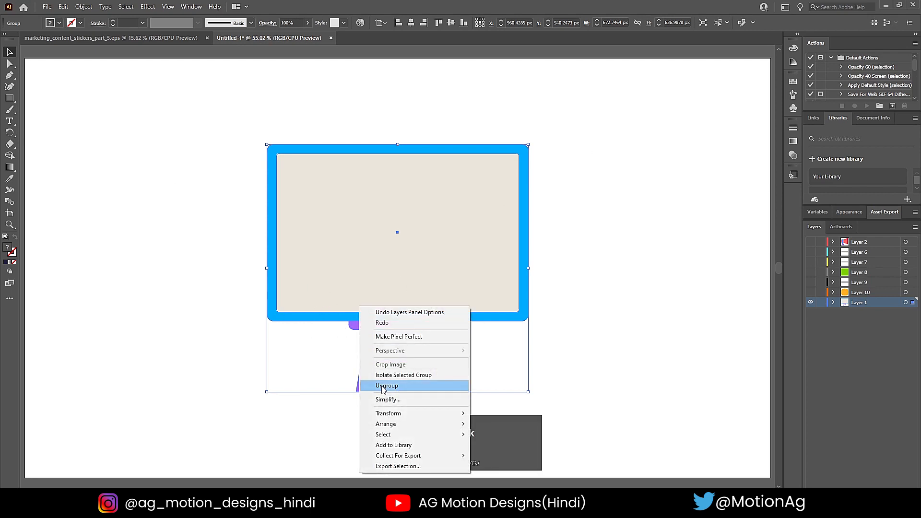
left_click(384, 386)
Move the blue board shape in place onto a new layer and put that layer below Layer 1
left_click(581, 281)
left_click(528, 243)
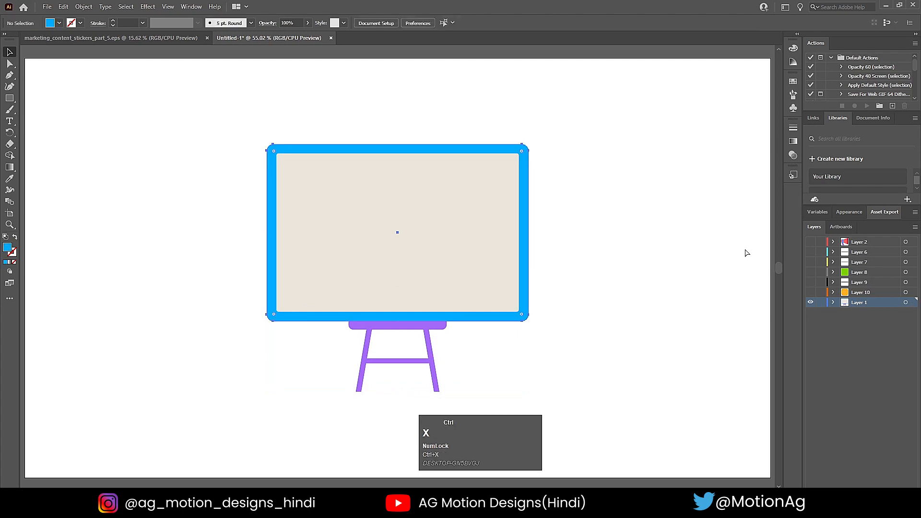
key("ctrl+x")
left_click(897, 484)
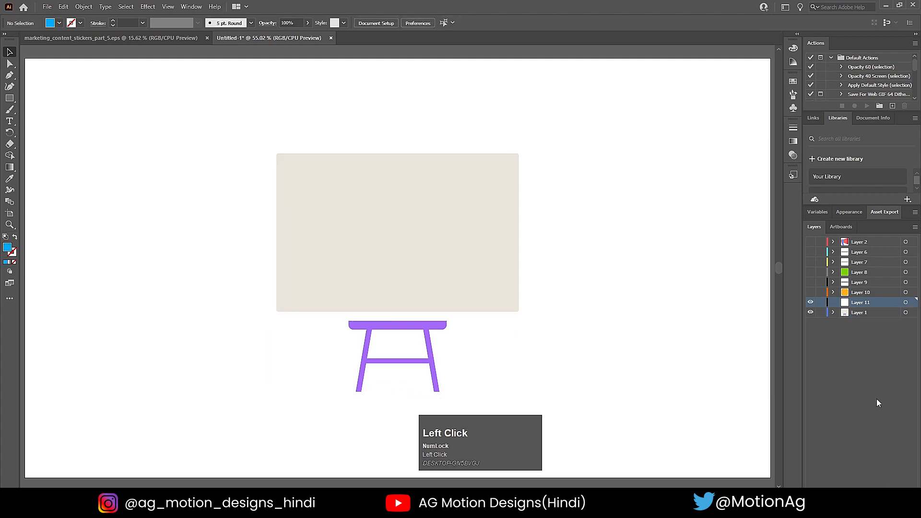
key("ctrl+shift+v")
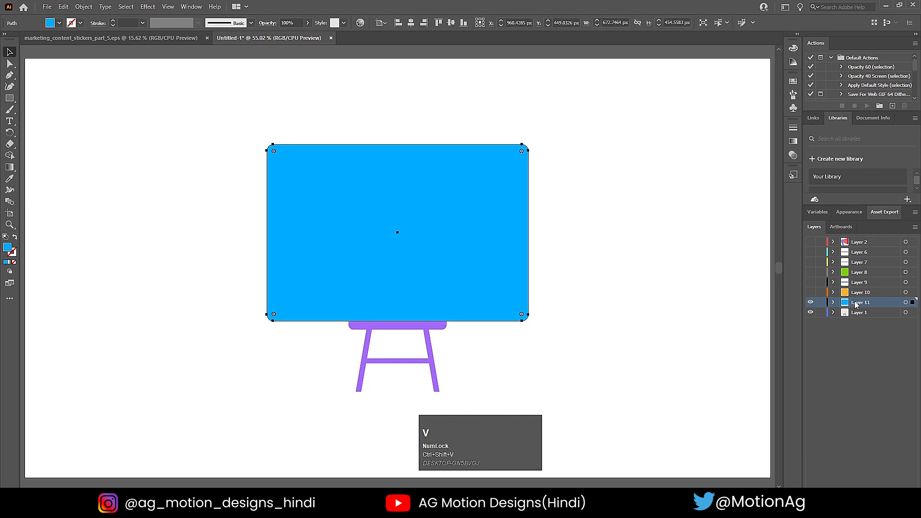
left_click_drag(856, 303, 858, 331)
Move the beige board panel in place onto its own new layer above Layer 1
left_click(461, 264)
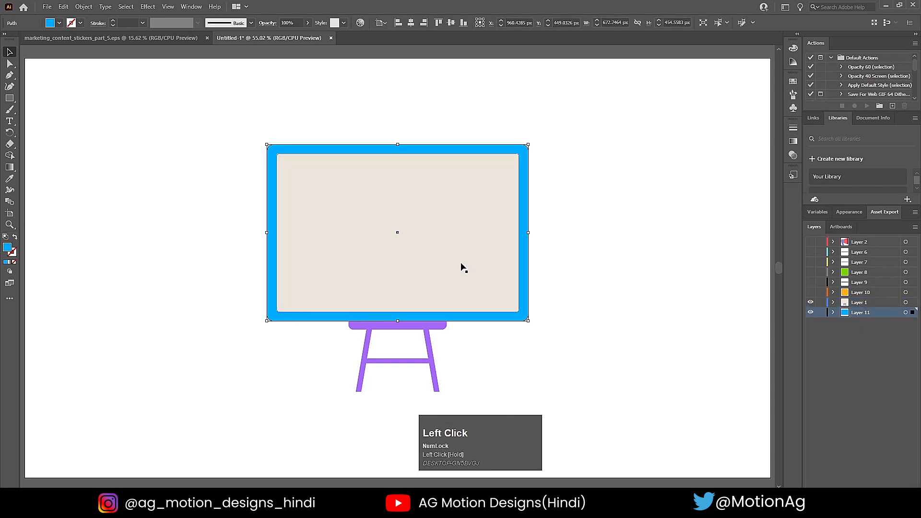
key("ctrl+x")
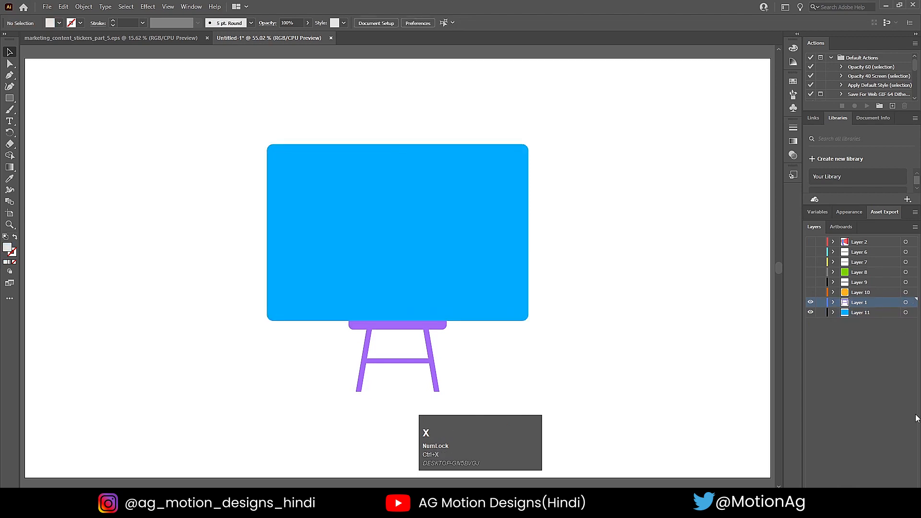
left_click(889, 483)
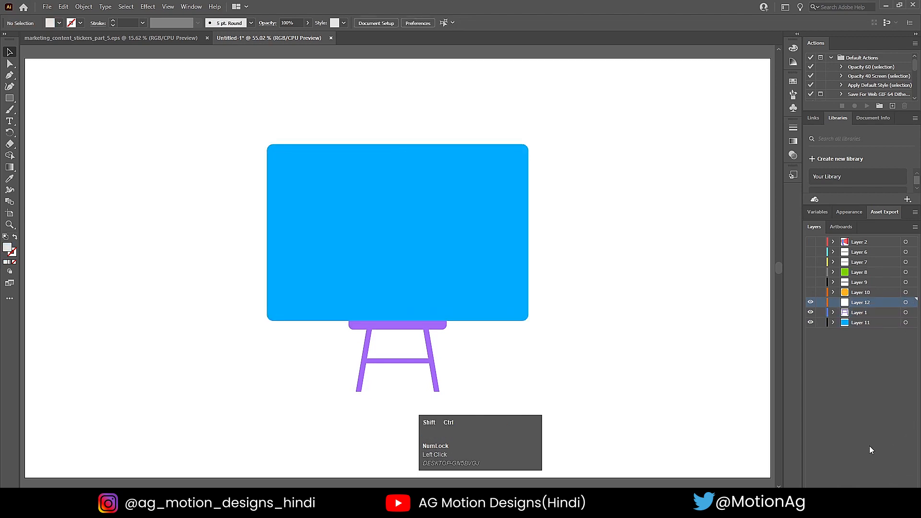
key("ctrl+shift+v")
Toggle Layer 1's visibility to check that it holds only the purple stand, and show all hidden layers again
left_click(811, 314)
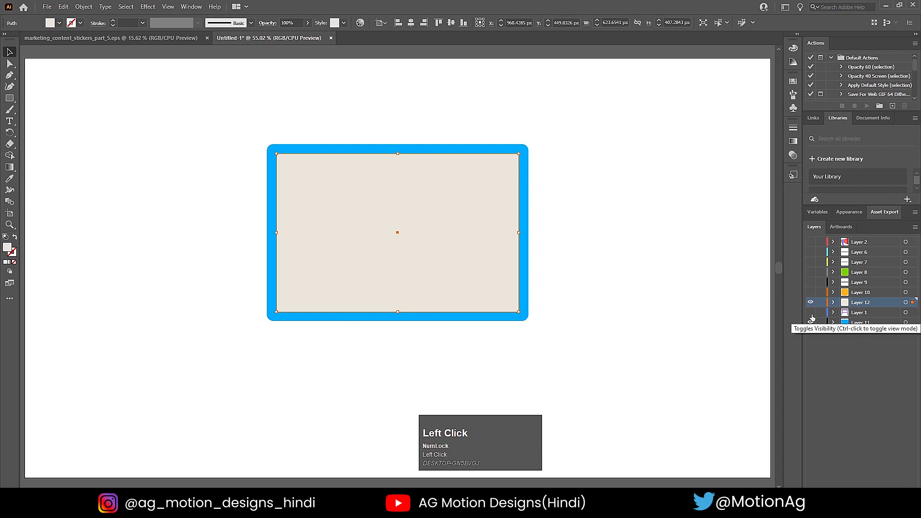
left_click(811, 314)
left_click(811, 314)
left_click(811, 313)
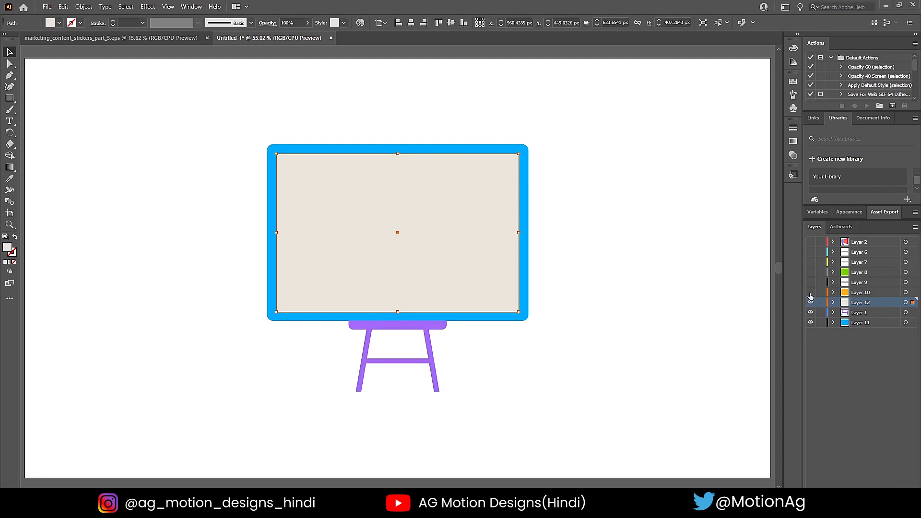
left_click_drag(811, 292, 810, 238)
left_click(622, 203)
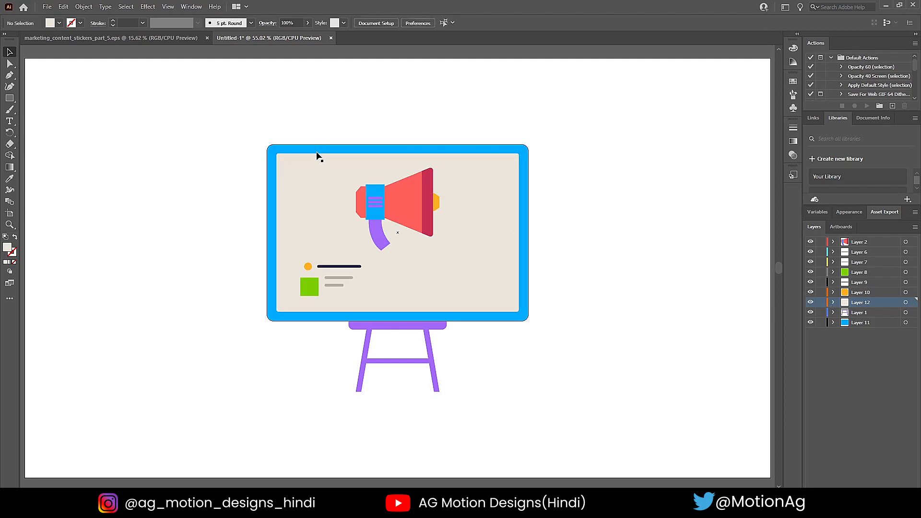
Save the document on the computer as Untitled-1 in Adobe Illustrator format in the dec\9 folder, replacing the existing file
key("ctrl+s")
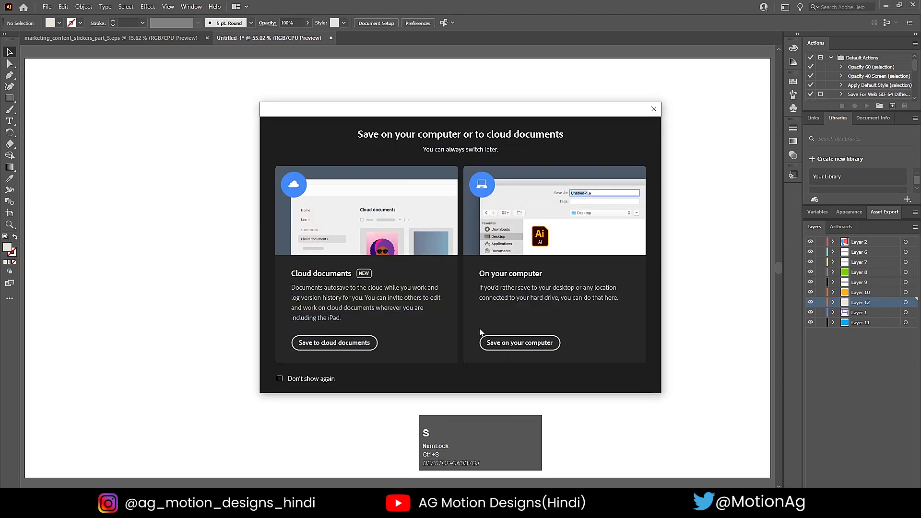
left_click(495, 342)
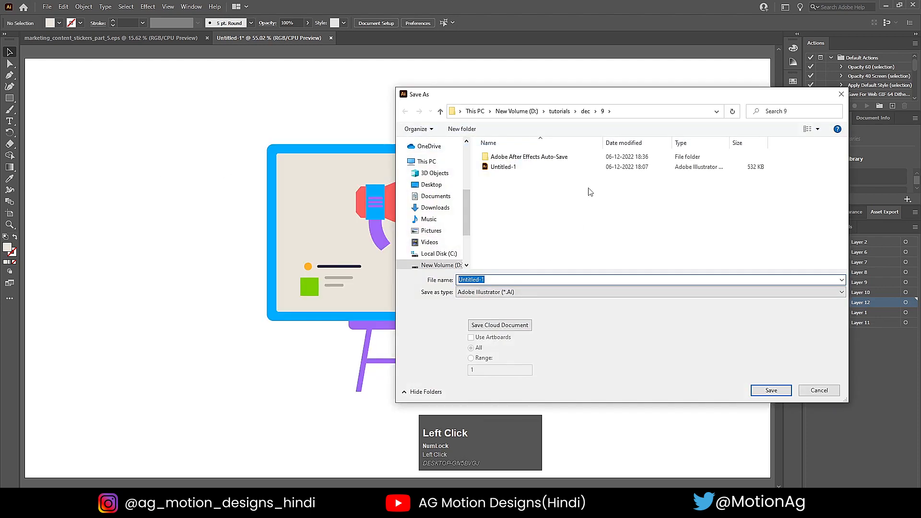
left_click(586, 112)
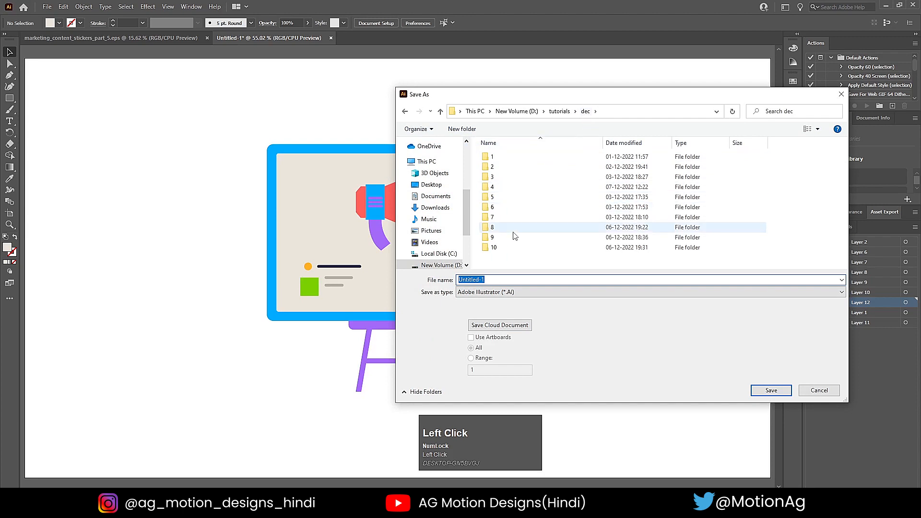
double_click(517, 247)
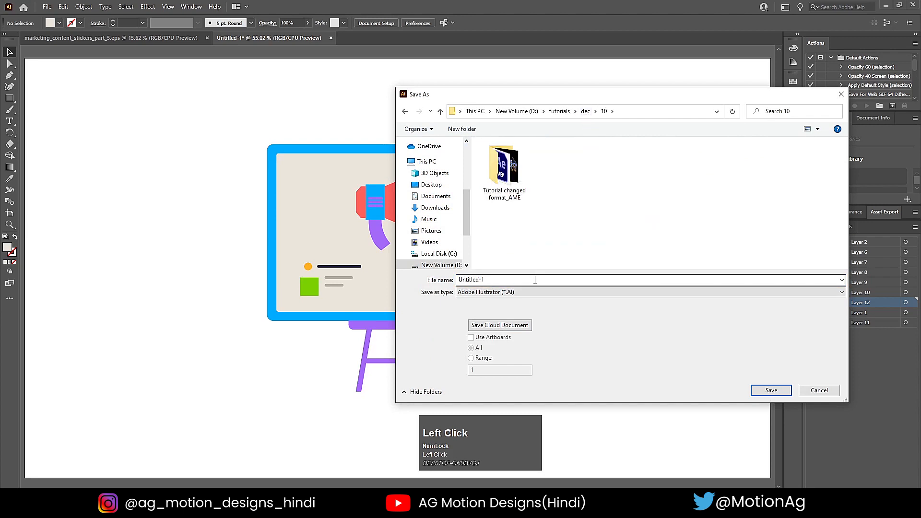
left_click(585, 111)
double_click(508, 237)
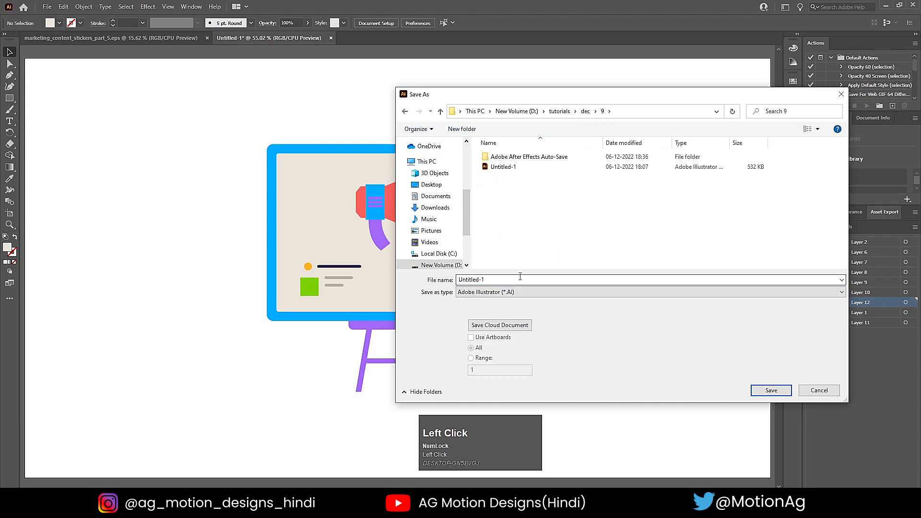
left_click(771, 390)
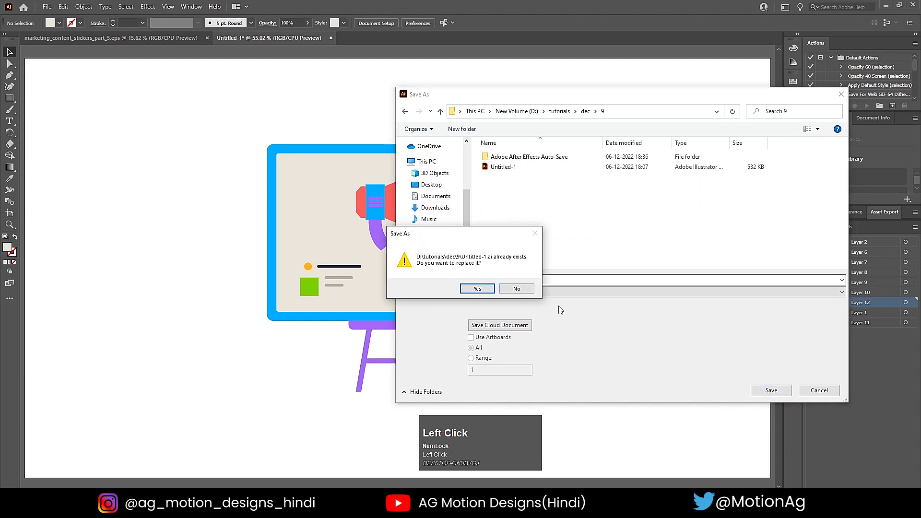
left_click(477, 289)
left_click(494, 387)
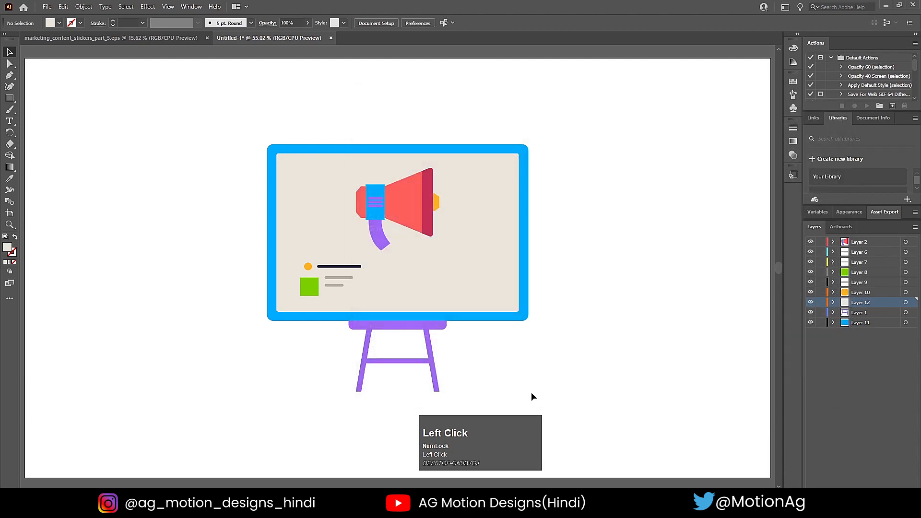
Copy the smartphone illustration from the marketing_content_stickers_part_5.eps document
left_click(52, 40)
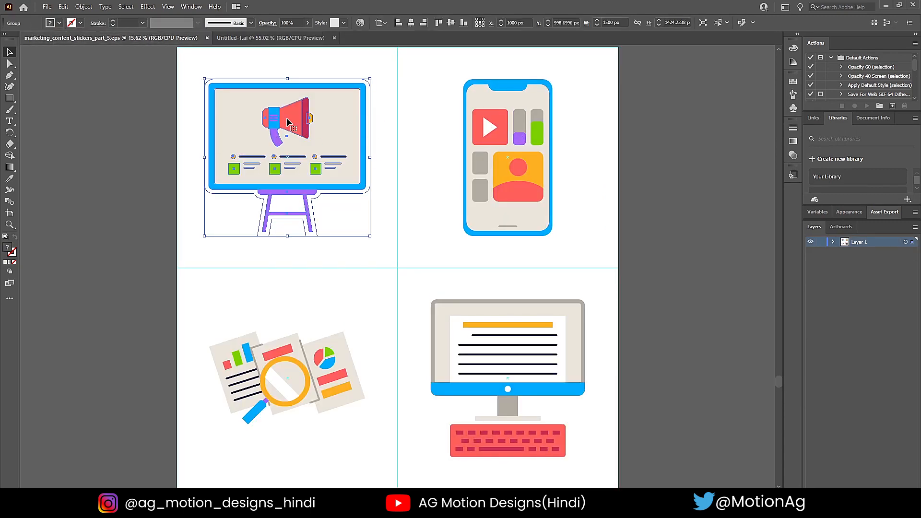
left_click(487, 129)
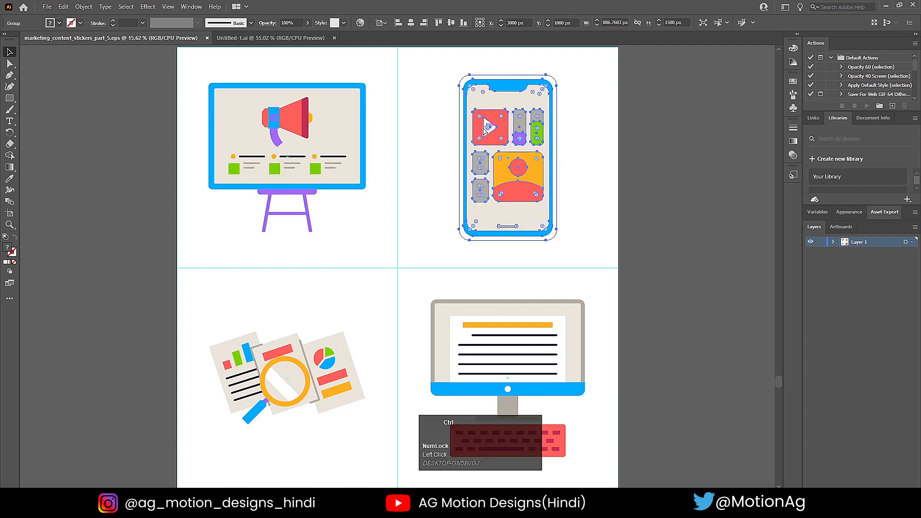
key("ctrl+c")
key("ctrl+f")
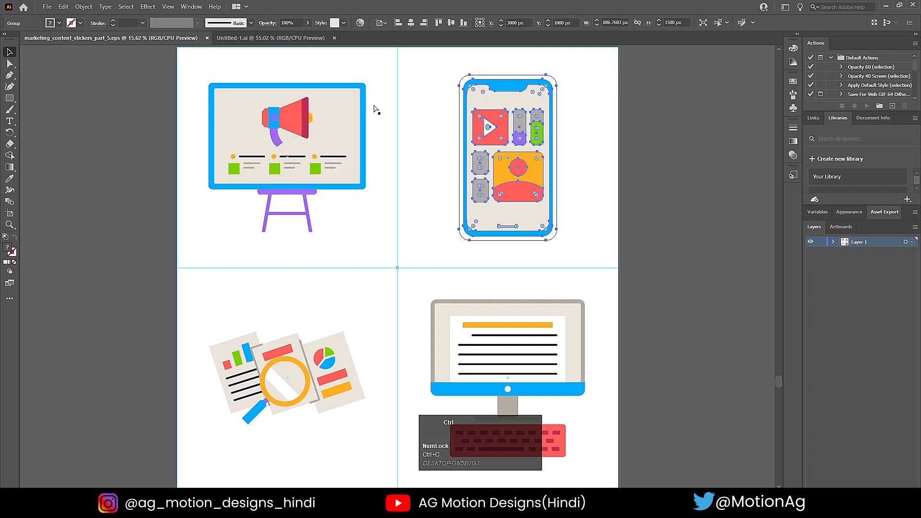
Create a new 1920 x 1080 px RGB document named Untitled-2
key("ctrl+n")
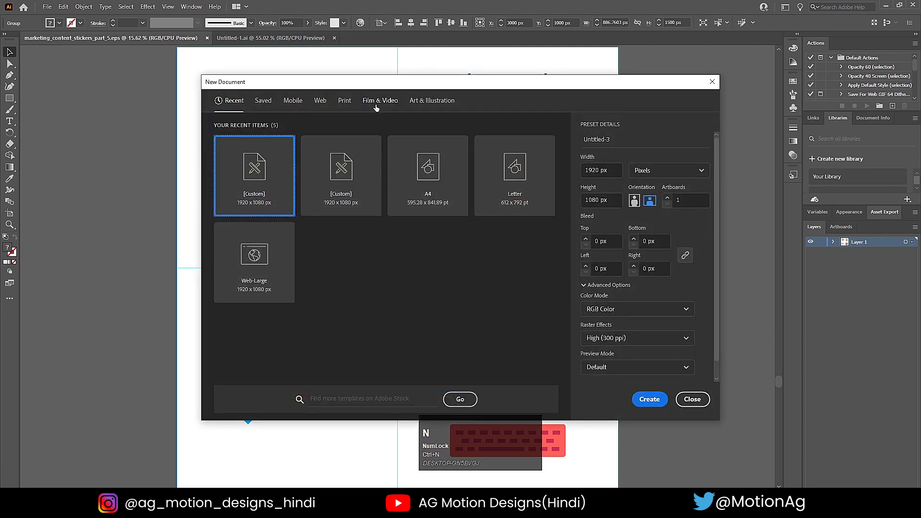
left_click(621, 139)
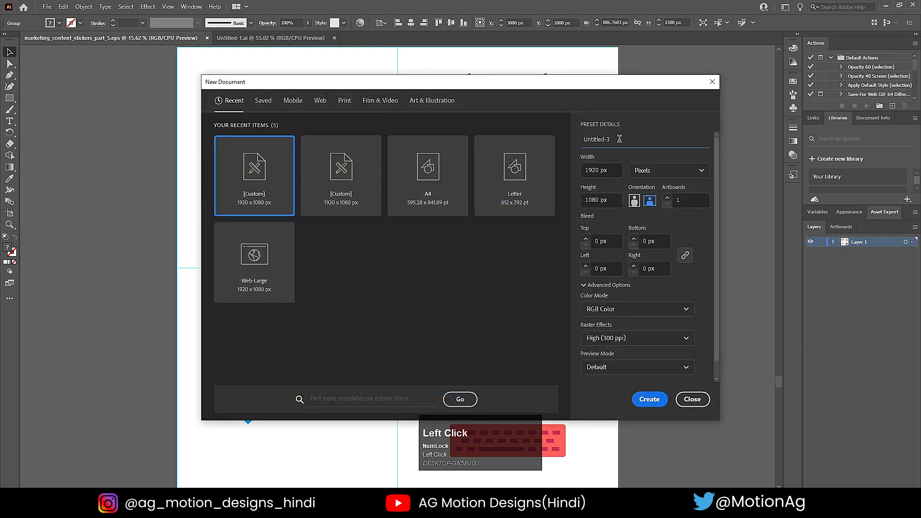
key("BackSpace")
type("2")
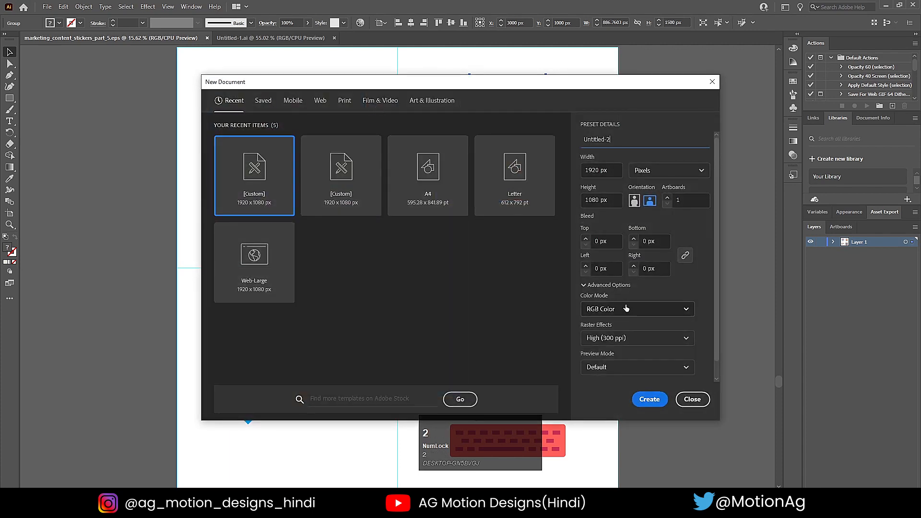
left_click(652, 403)
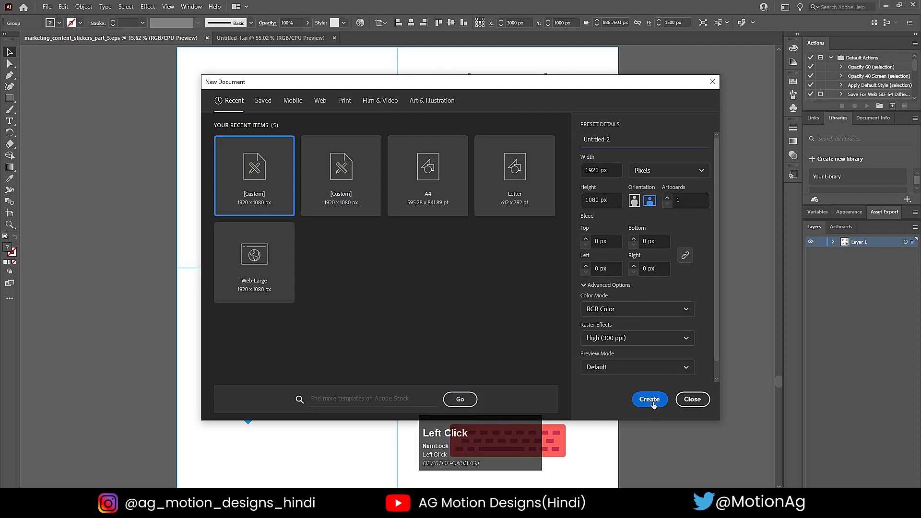
Paste the smartphone illustration and scale it proportionally from its center to about 415 x 702 px so it fits the artboard
key("ctrl+v")
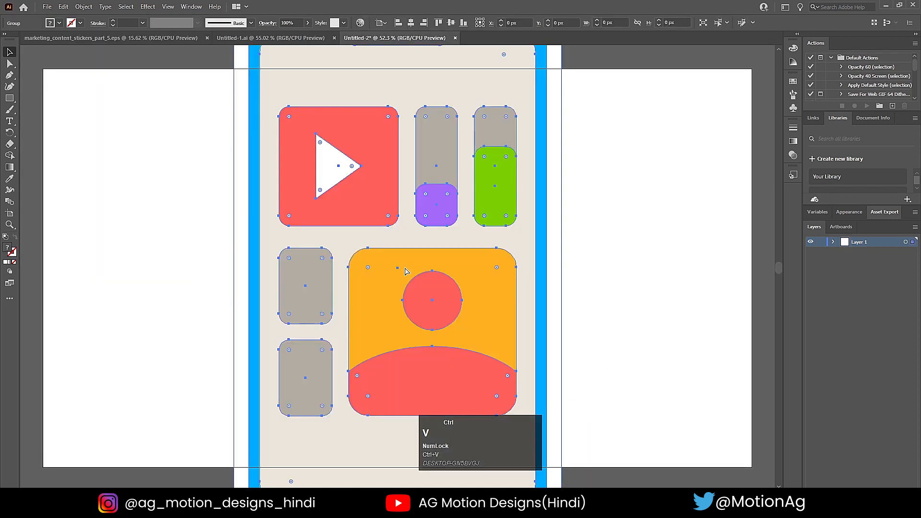
scroll(450, 242, "down", 3, "alt")
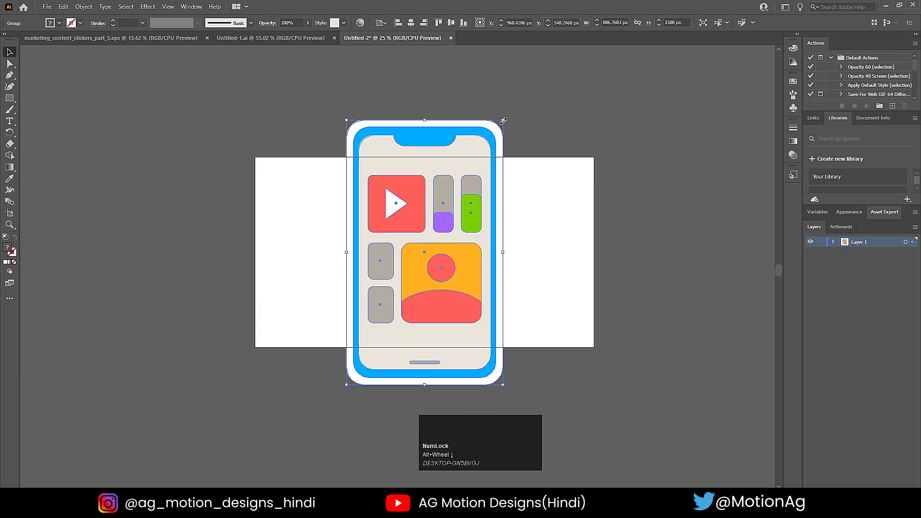
left_click_drag(504, 121, 461, 169, "alt+shift")
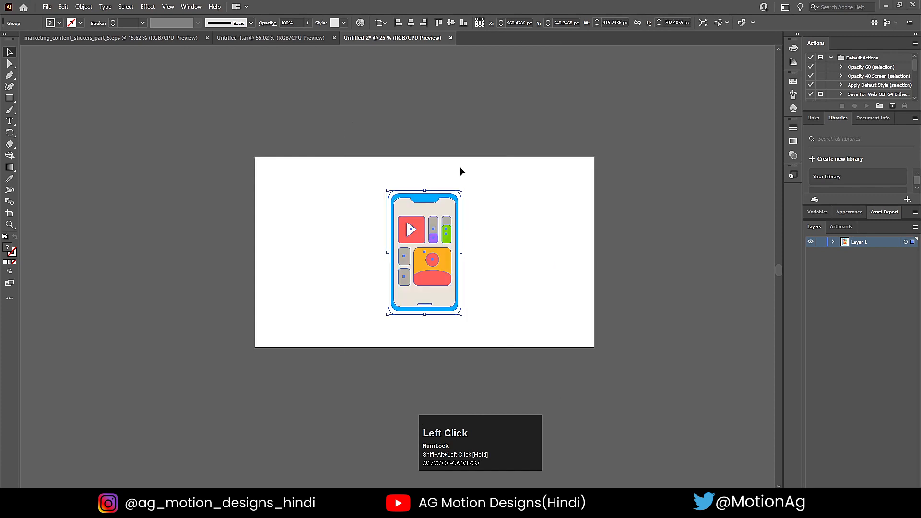
Fit the artboard to the window and ungroup the smartphone illustration
key("ctrl")
key("ctrl+0")
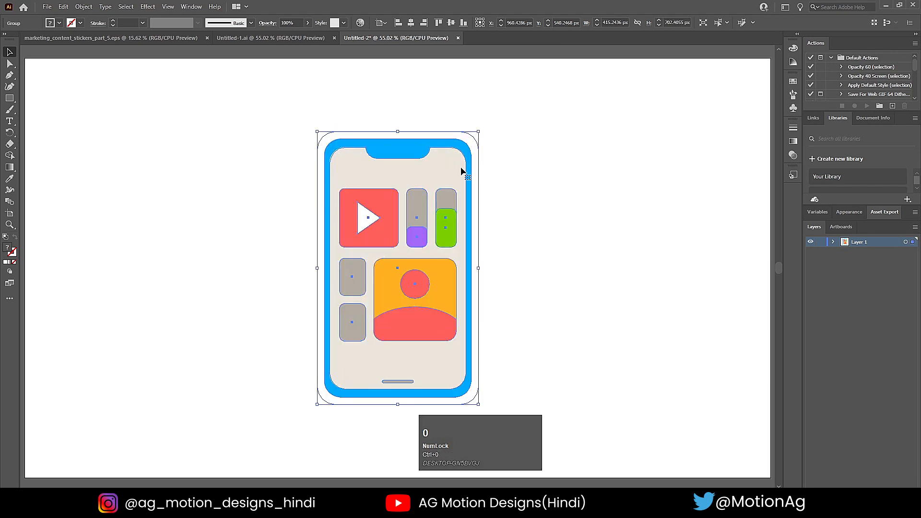
left_click(603, 161)
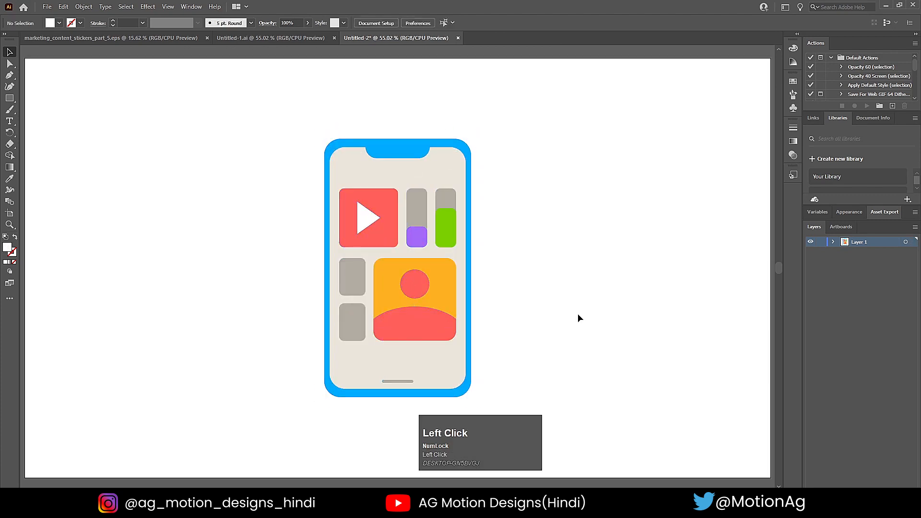
left_click(427, 229)
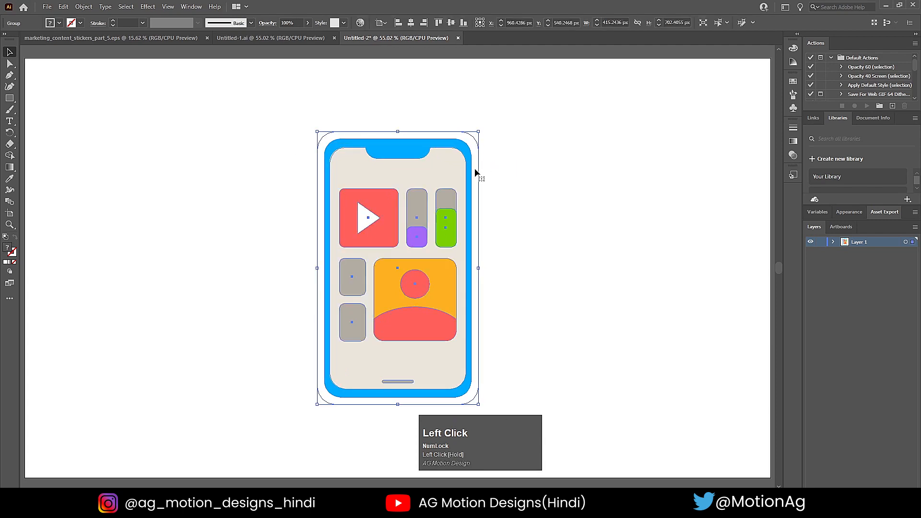
left_click(513, 158)
left_click(474, 138)
right_click(474, 138)
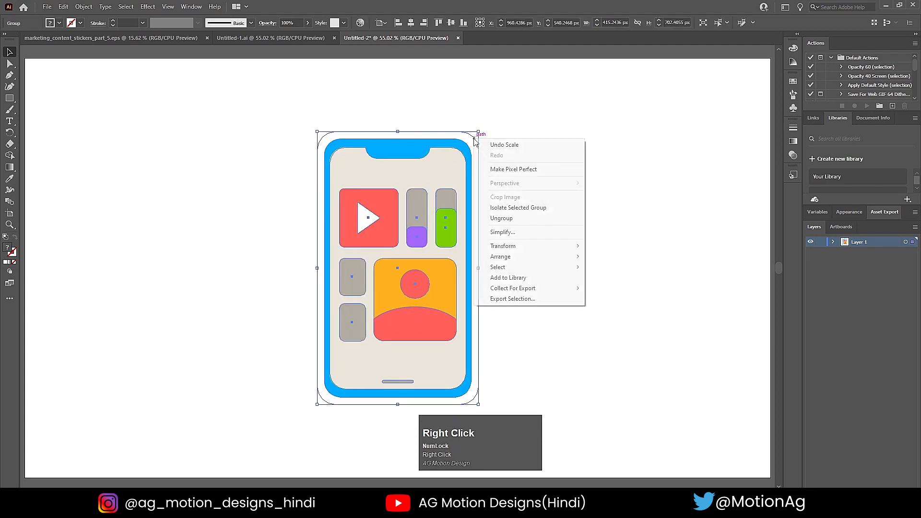
left_click(519, 219)
left_click(540, 196)
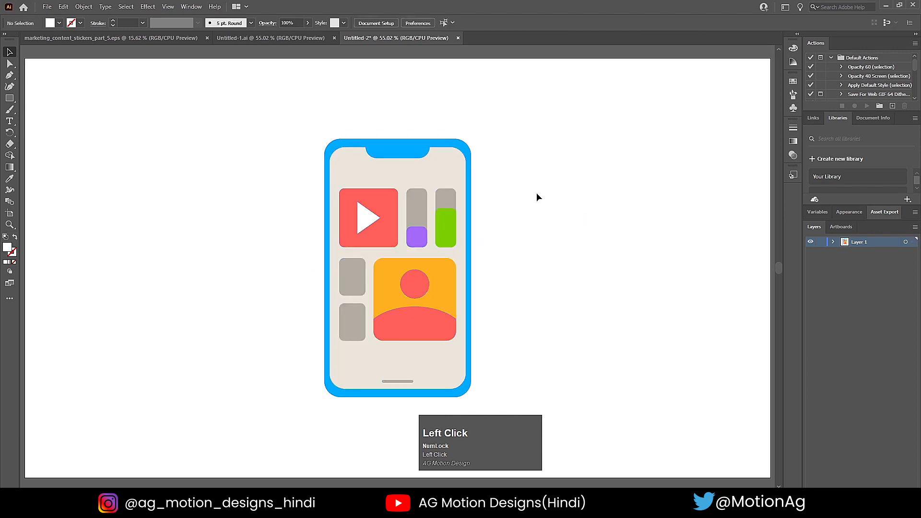
Delete the white outline shape surrounding the smartphone
left_click(478, 141)
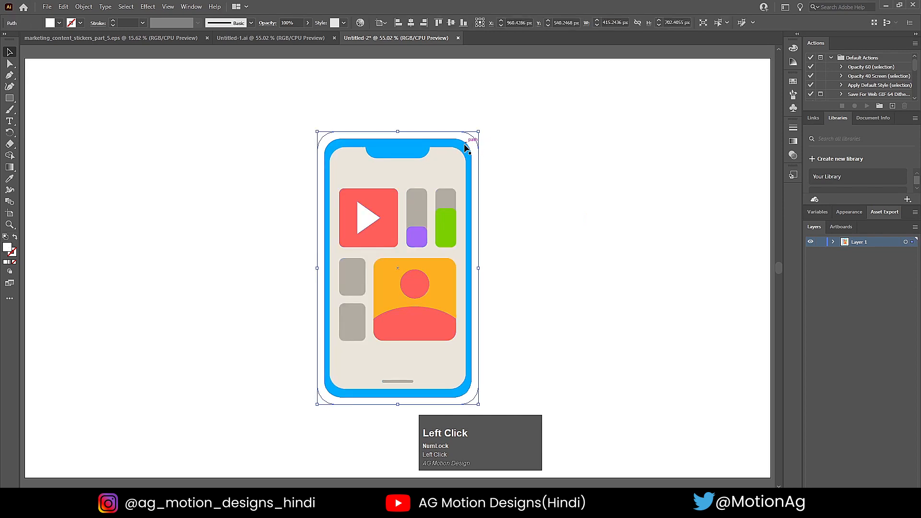
left_click(464, 144)
left_click(514, 127)
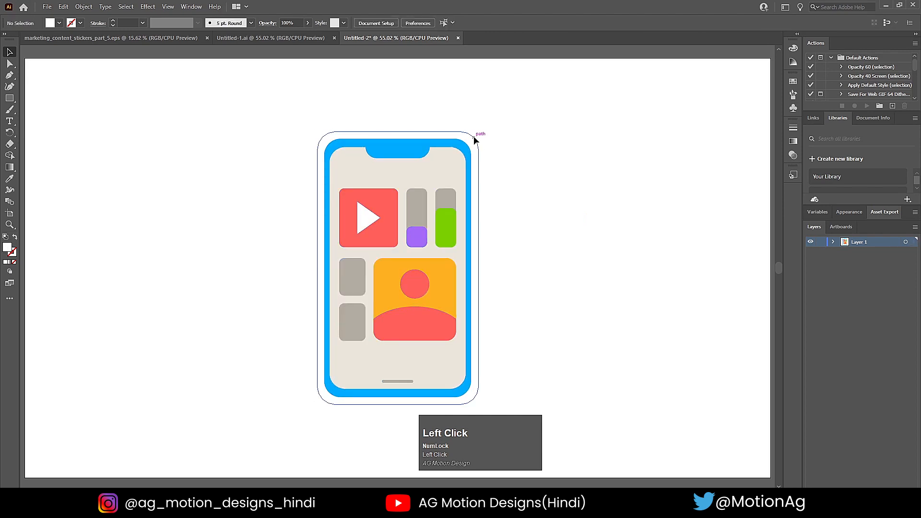
left_click(475, 137)
key("Delete")
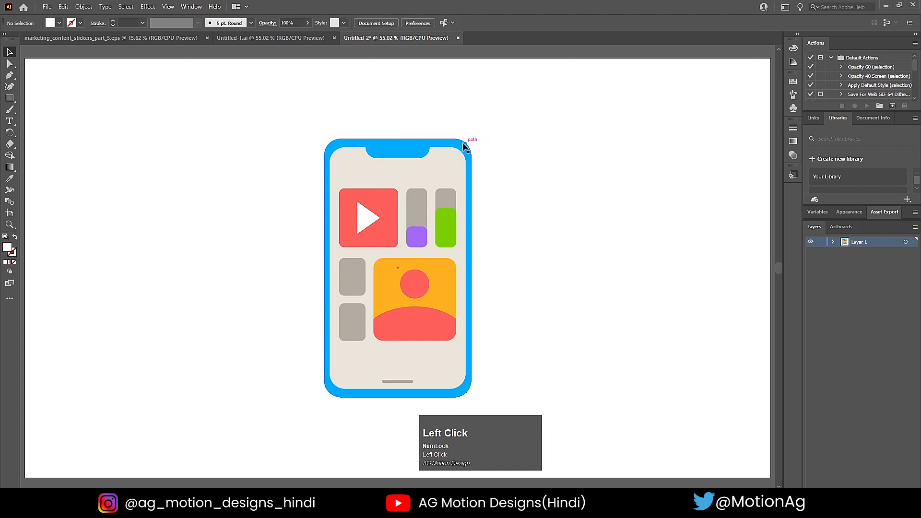
Ungroup the remaining smartphone artwork and check that the play icon, bars and picture tile select separately
left_click(461, 147)
right_click(459, 147)
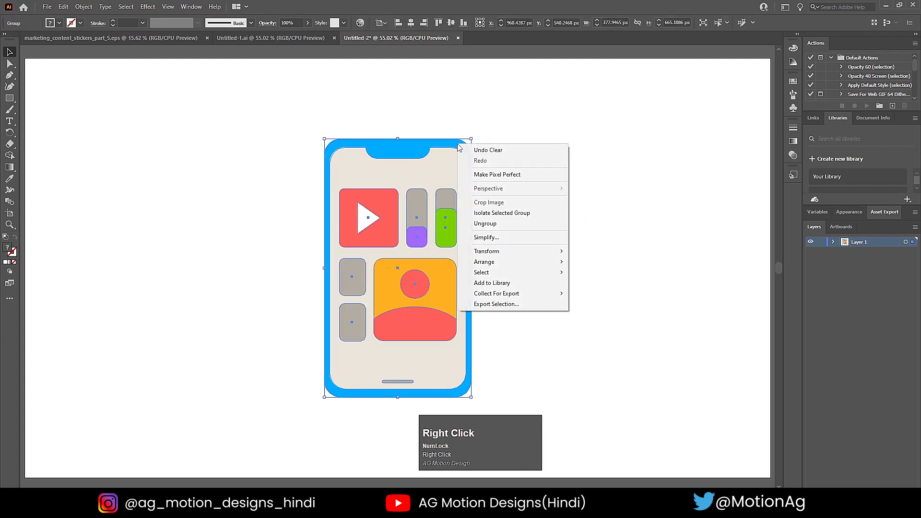
left_click(485, 223)
left_click(523, 210)
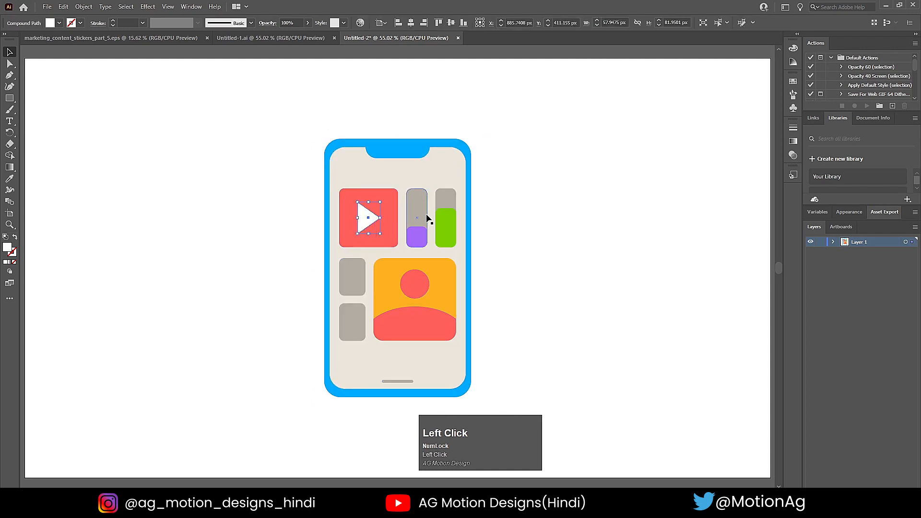
left_click(442, 217)
left_click(417, 223)
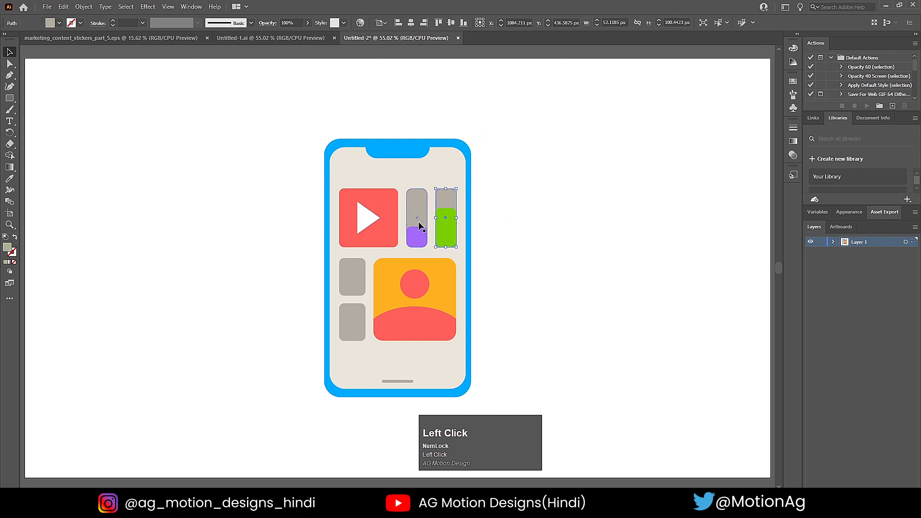
left_click(419, 281)
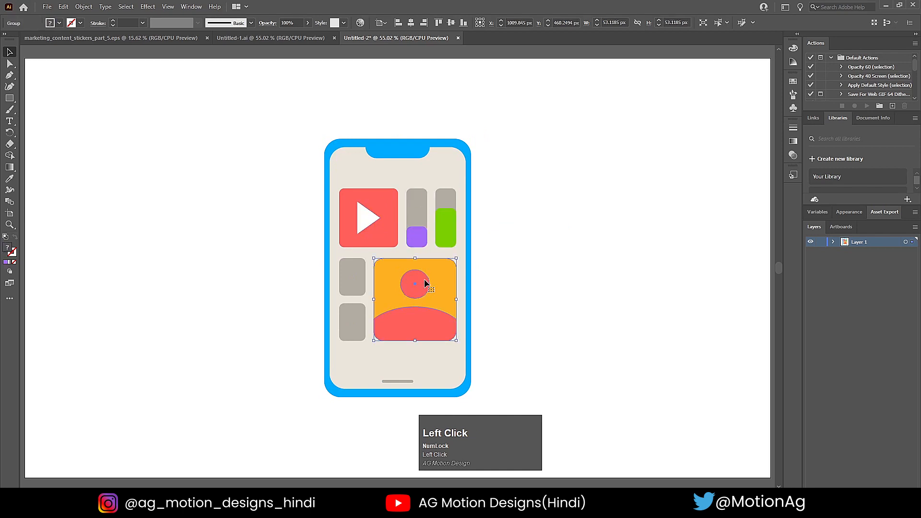
left_click(367, 275)
left_click(579, 154)
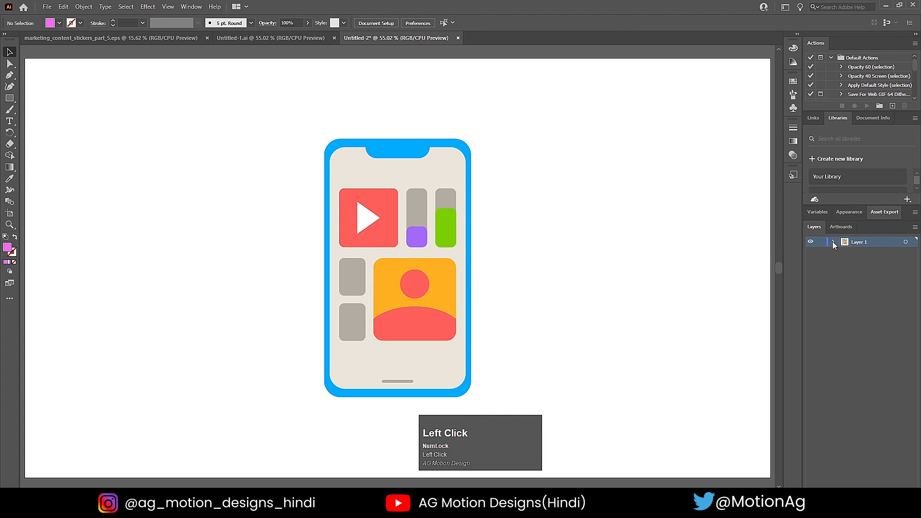
Release all smartphone artwork in Layer 1 to separate layers in sequence
left_click(834, 242)
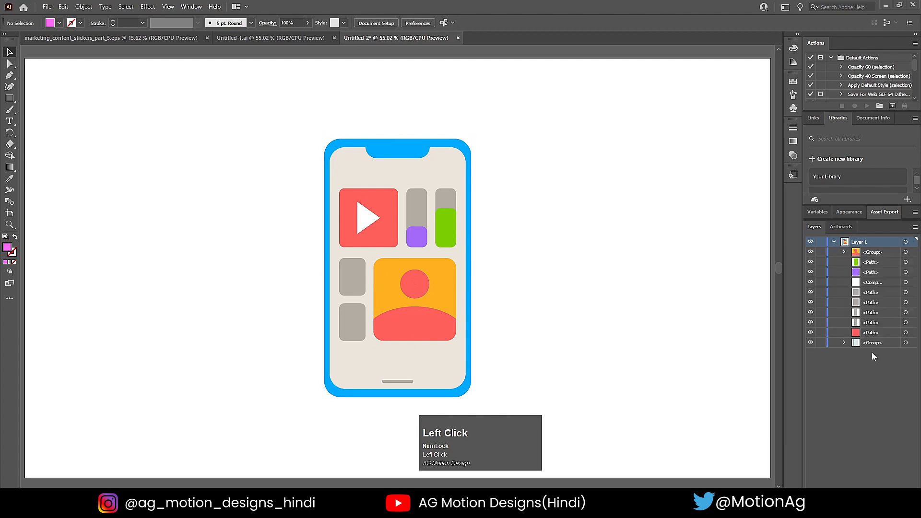
left_click(905, 243)
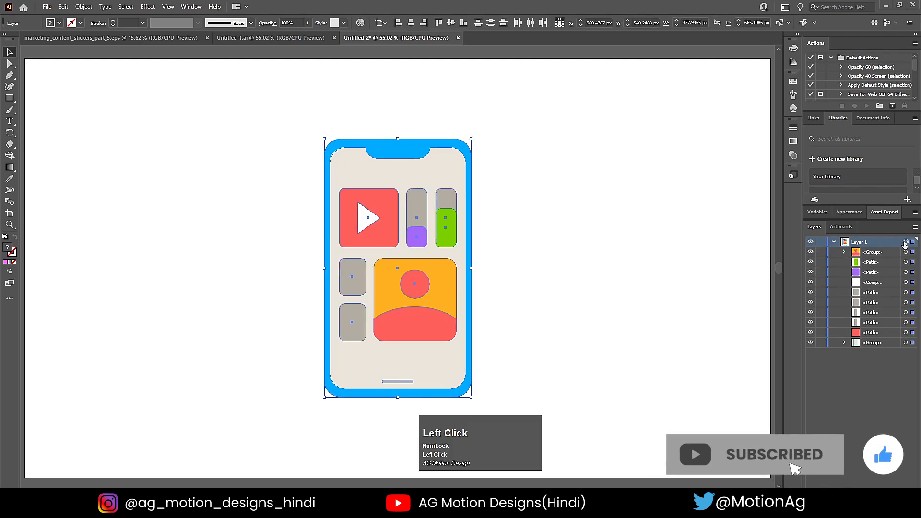
left_click(916, 228)
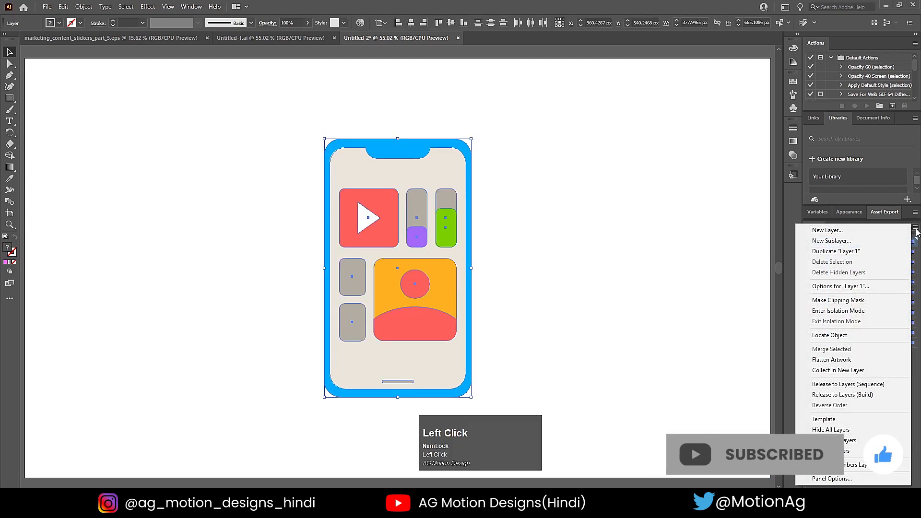
left_click(851, 385)
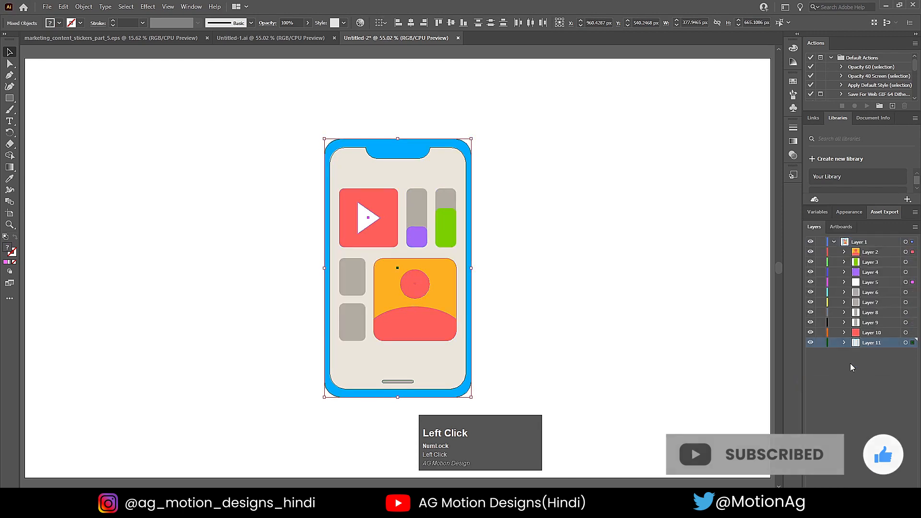
left_click(864, 254, "shift")
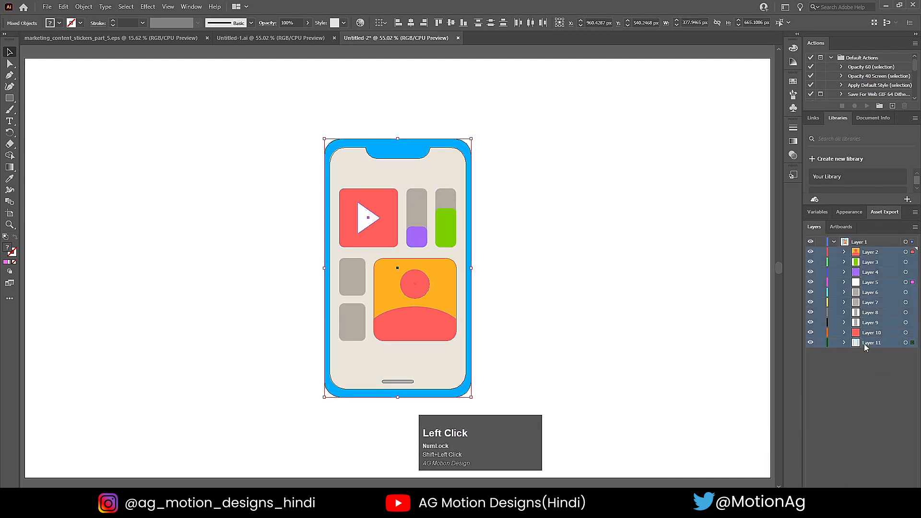
left_click_drag(865, 263, 856, 244)
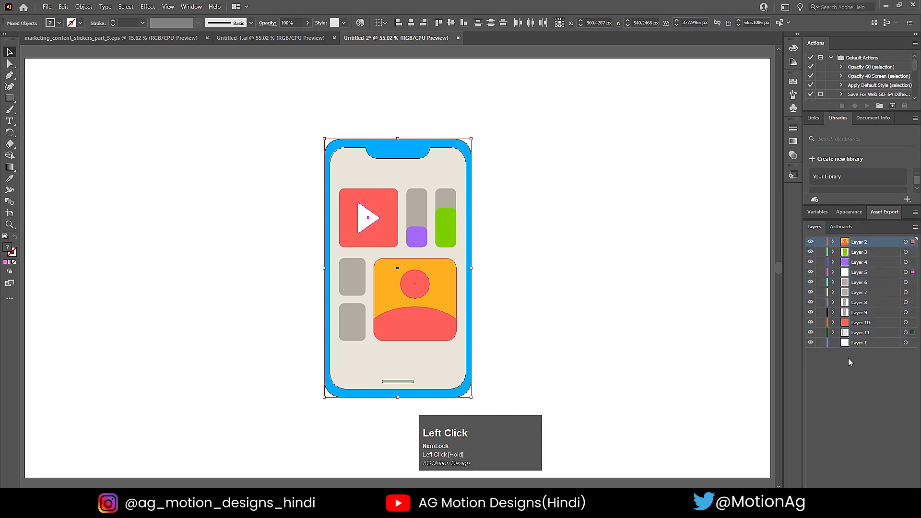
key("ctrl+z")
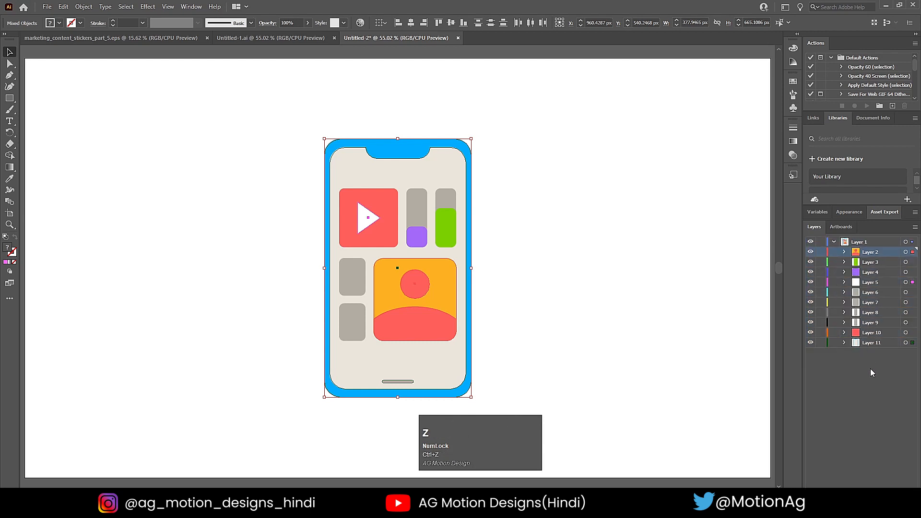
Move Layers 2 to 11 out of Layer 1 to the top level and delete the empty Layer 1
left_click_drag(868, 344, 875, 381)
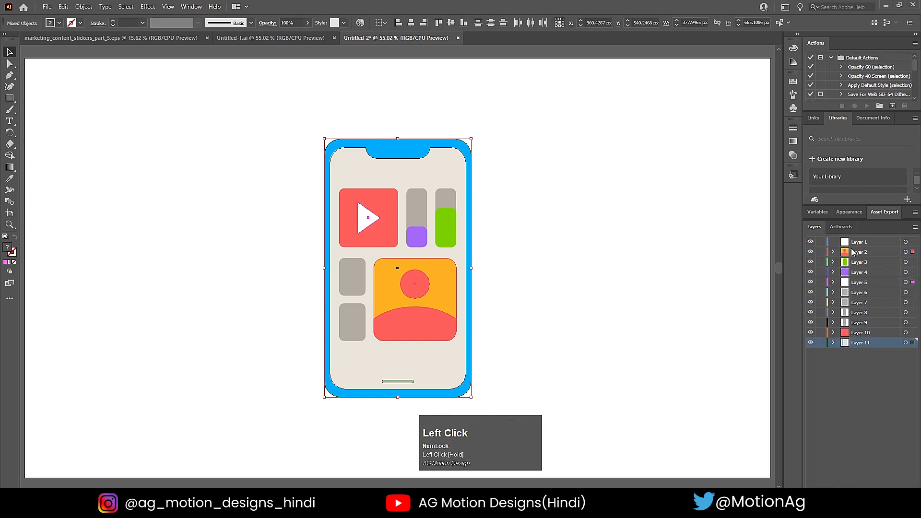
left_click(863, 244)
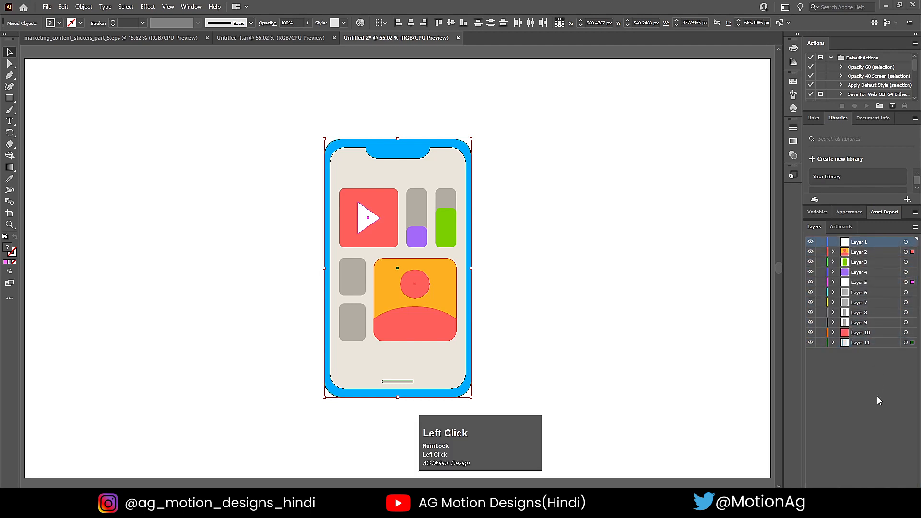
left_click(567, 261)
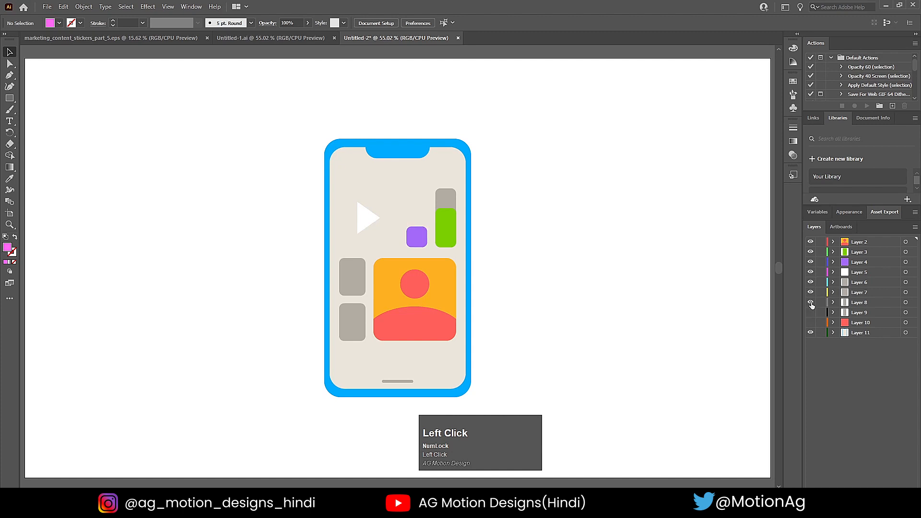
Hide Layers 2 to 10, leaving only the phone body on Layer 11 visible
left_click(811, 304)
left_click(811, 293)
left_click(812, 282)
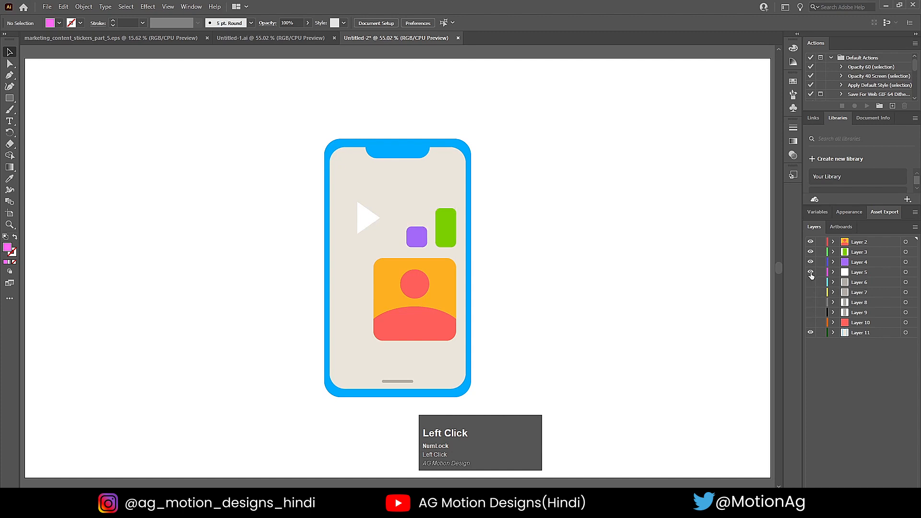
left_click(811, 273)
left_click(811, 262)
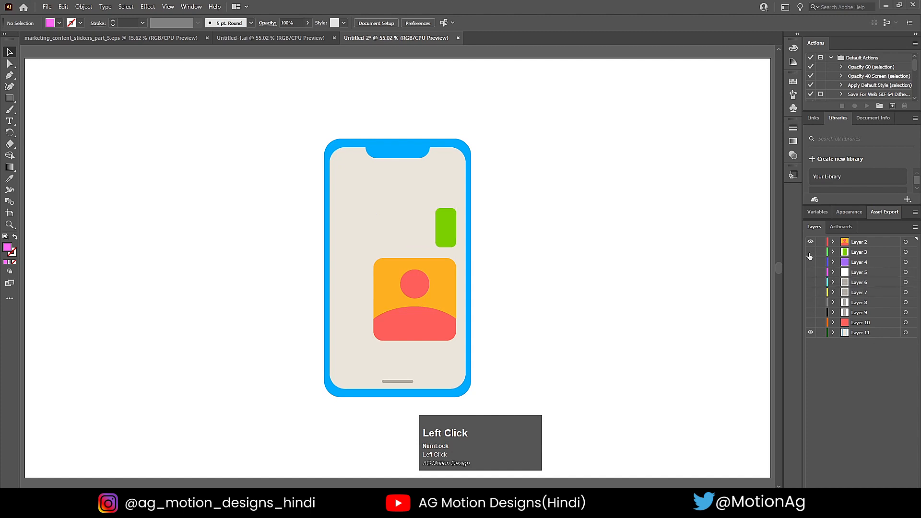
left_click(811, 252)
left_click(811, 242)
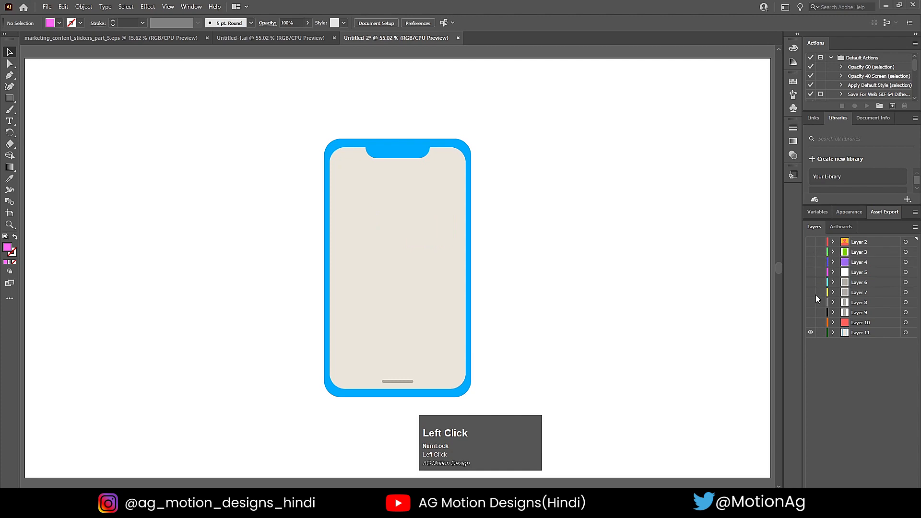
left_click(811, 332)
left_click(811, 331)
Ungroup the phone body on Layer 11 to separate the blue frame, beige screen and home bar
left_click(399, 235)
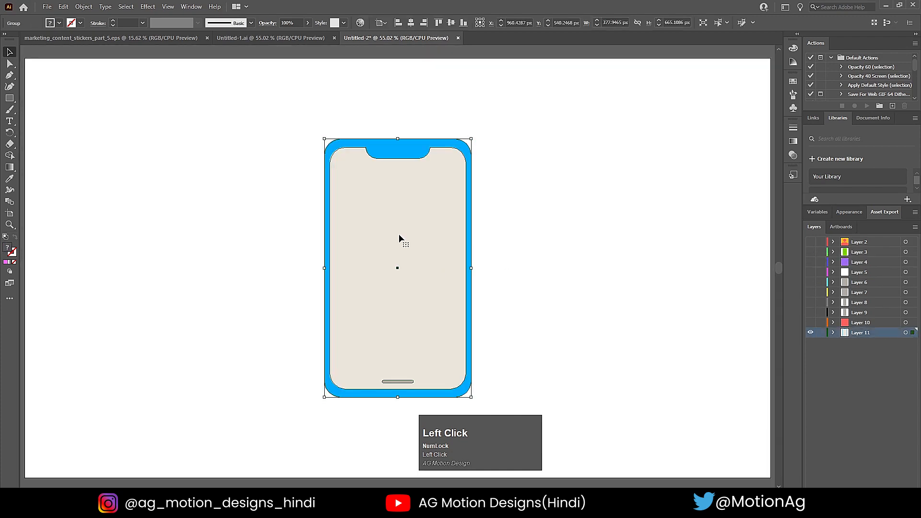
right_click(400, 236)
left_click(425, 315)
left_click(491, 277)
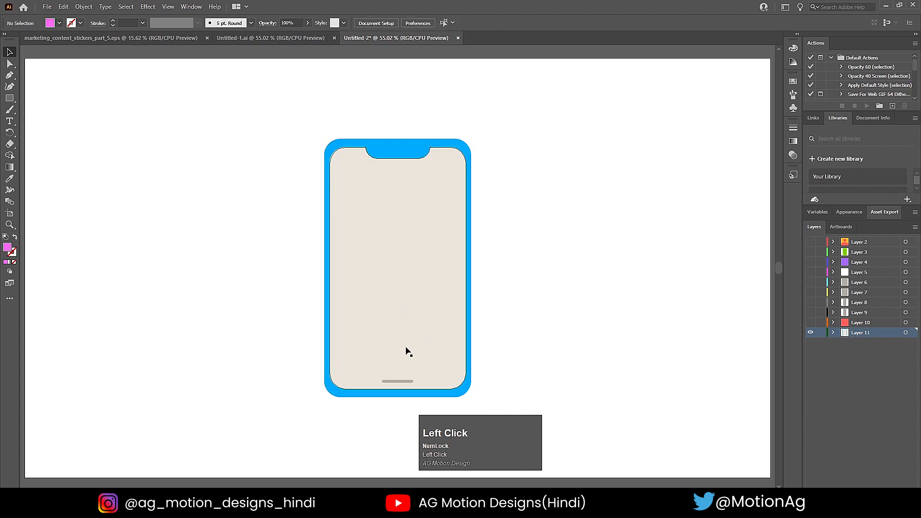
Move the beige screen and home bar in place to a new layer above Layer 11 and show all layers again
left_click(400, 382)
left_click(428, 243, "shift")
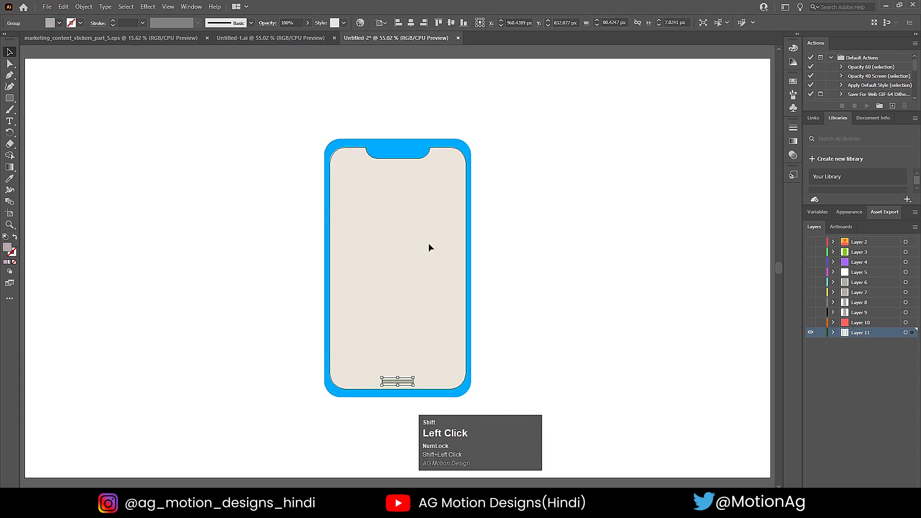
key("ctrl+x")
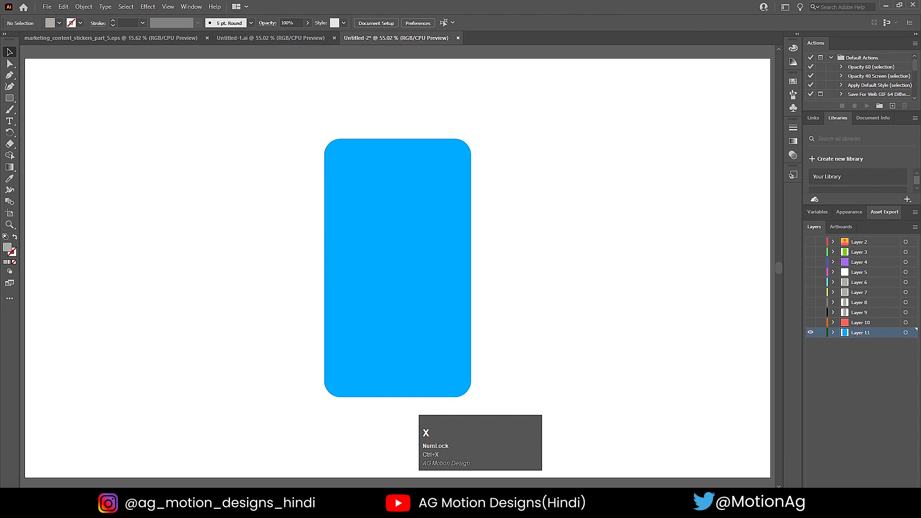
left_click(893, 493)
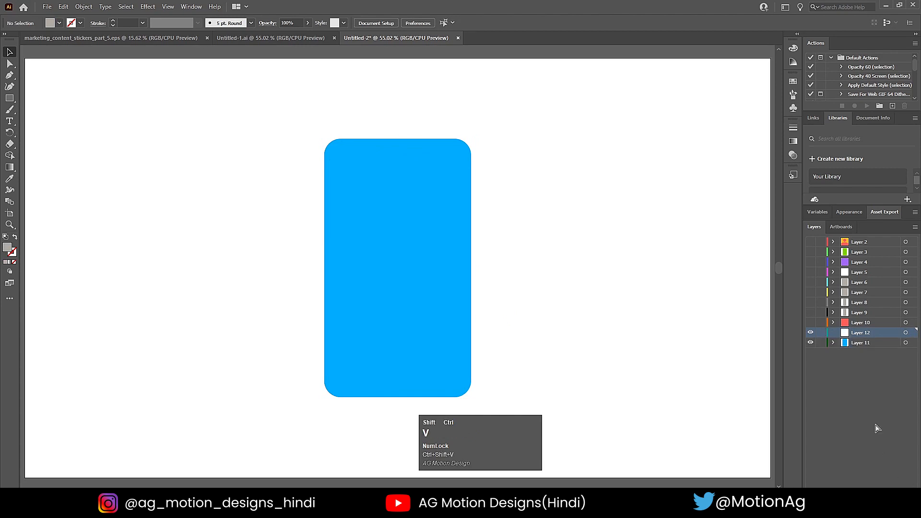
key("ctrl+shift+v")
left_click_drag(816, 324, 816, 214)
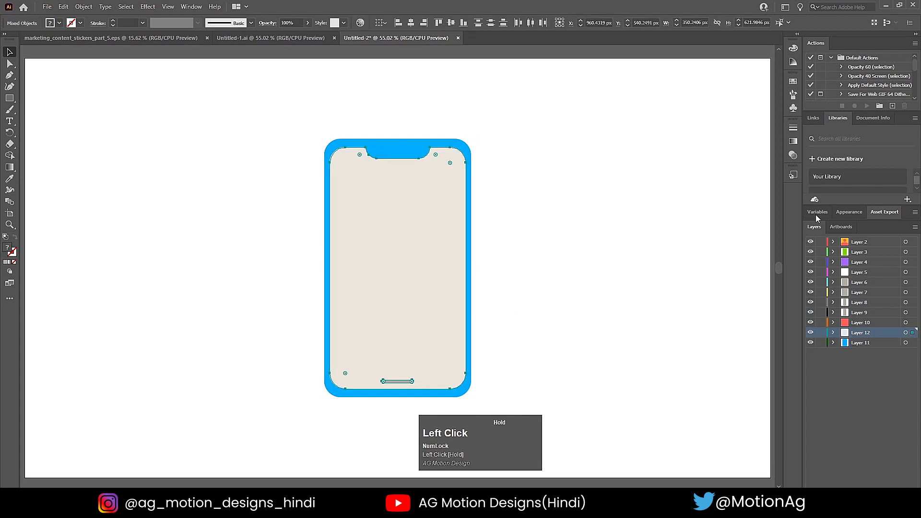
Save the layered smartphone document as Untitled-2 in Adobe Illustrator format with the Illustrator 2020 options
key("ctrl")
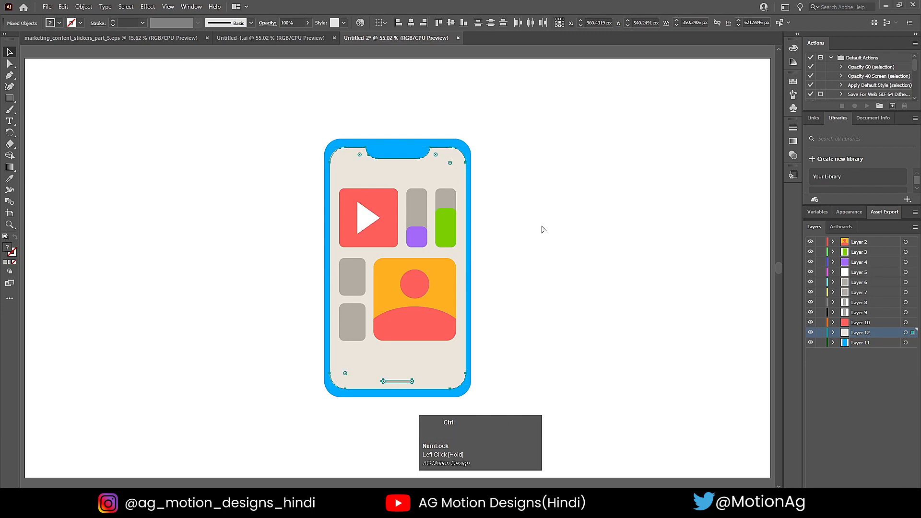
key("ctrl+s")
left_click(534, 342)
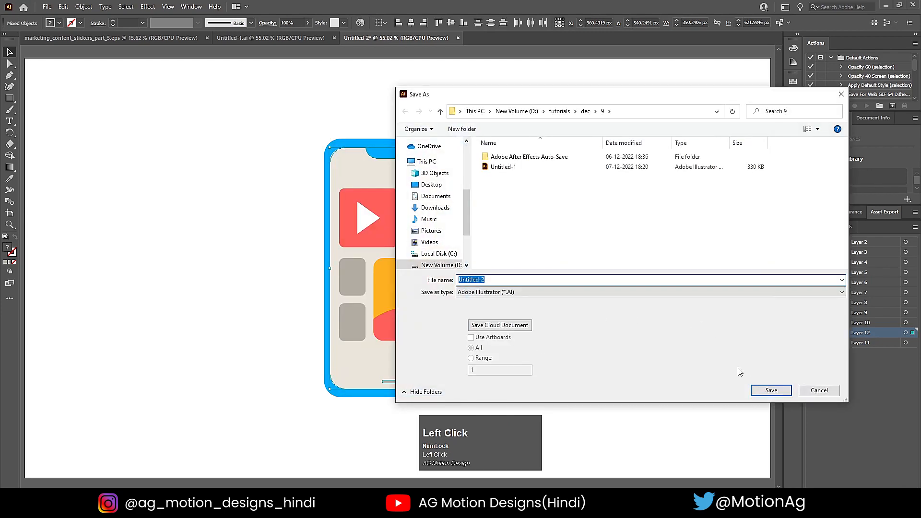
left_click(771, 390)
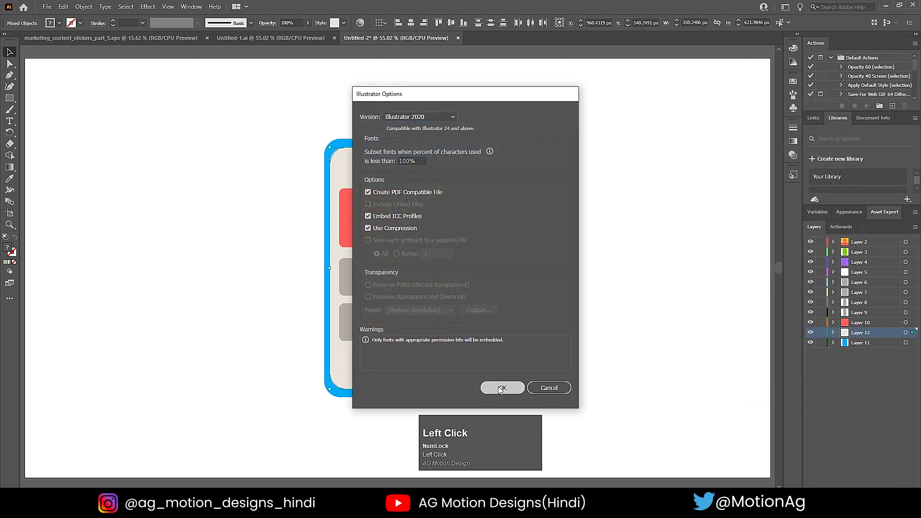
left_click(501, 388)
Copy the report pages with magnifying glass from marketing_content_stickers_part_5.eps into a new 1920 x 1080 px document named Untitled-3
left_click(110, 38)
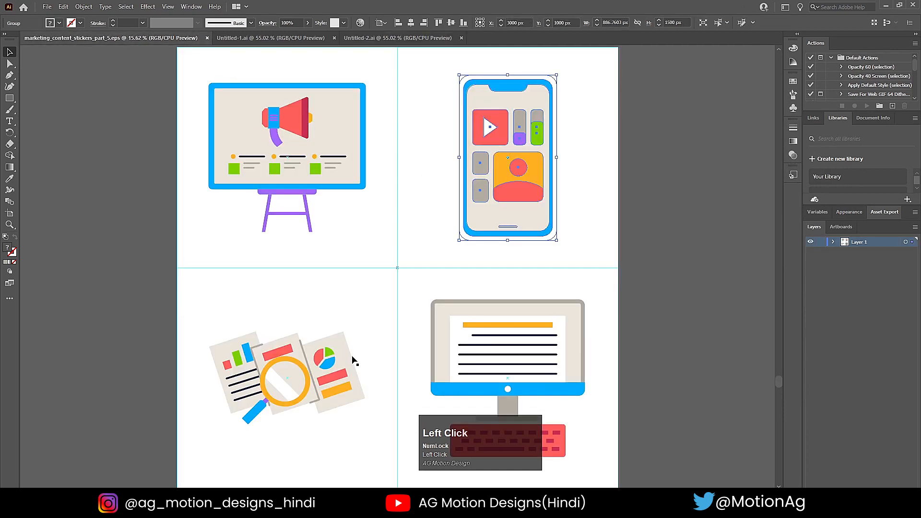
left_click(287, 360)
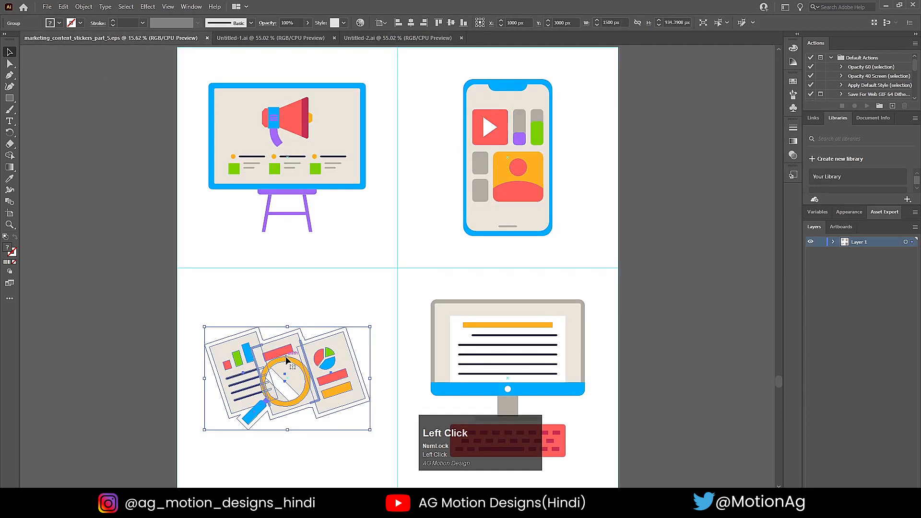
key("ctrl+c")
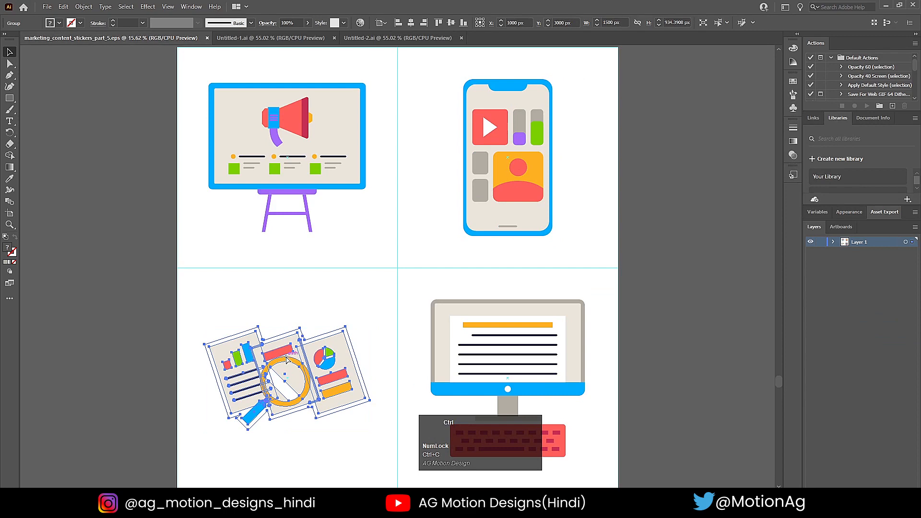
key("ctrl+n")
left_click(616, 140)
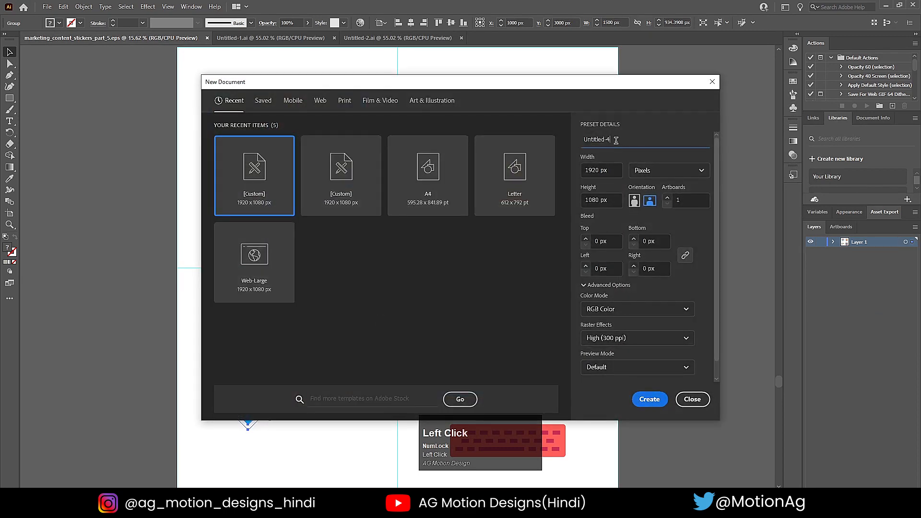
key("Return")
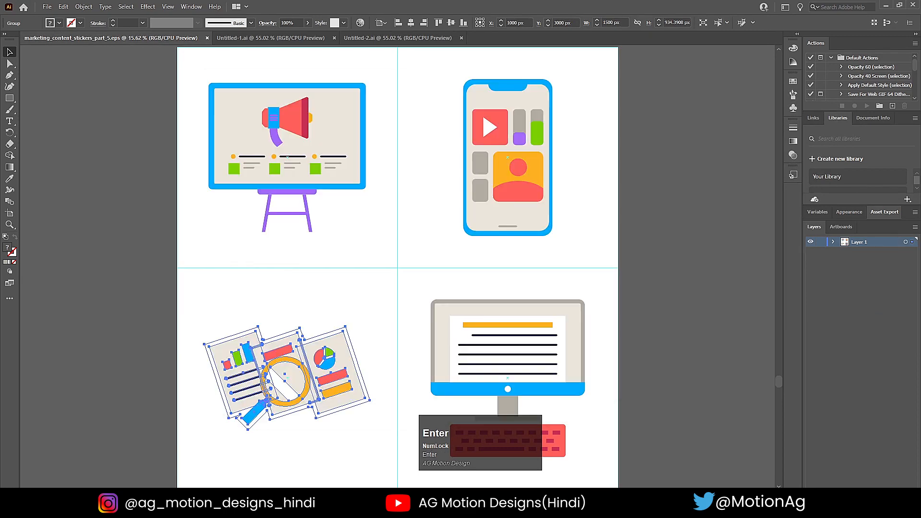
key("ctrl+v")
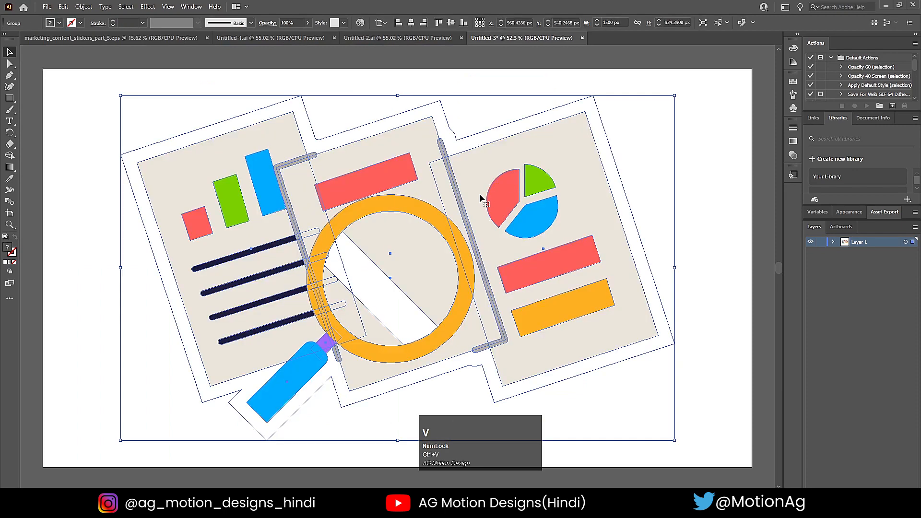
Scale the pasted report illustration down proportionally about its center to about 792 x 493 px
key("alt")
left_click_drag(674, 96, 551, 153)
left_click(583, 132)
left_click(482, 258)
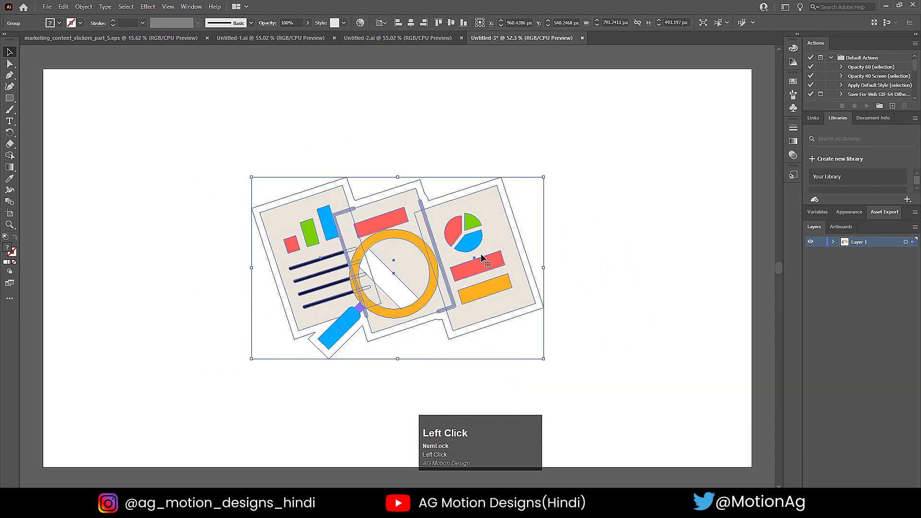
Ungroup the report illustration and delete the white outline shape behind it
right_click(482, 258)
left_click(514, 334)
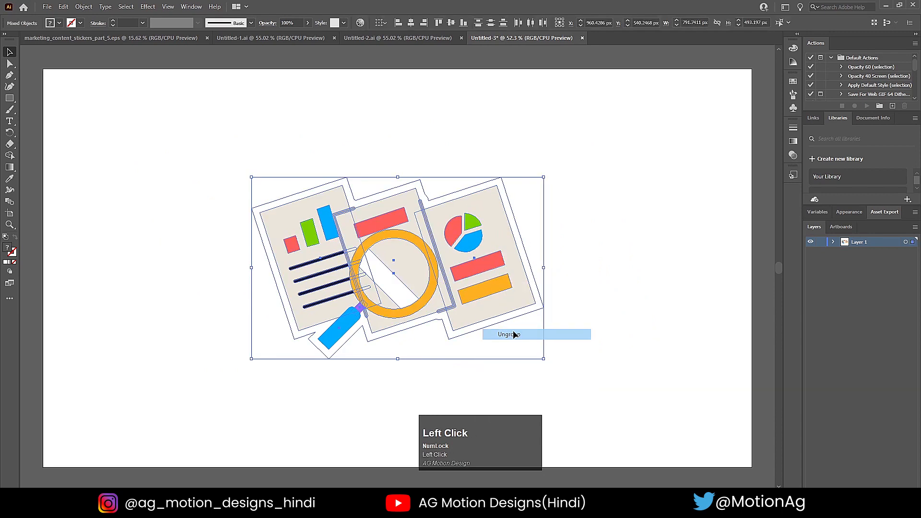
left_click(591, 288)
left_click(537, 295)
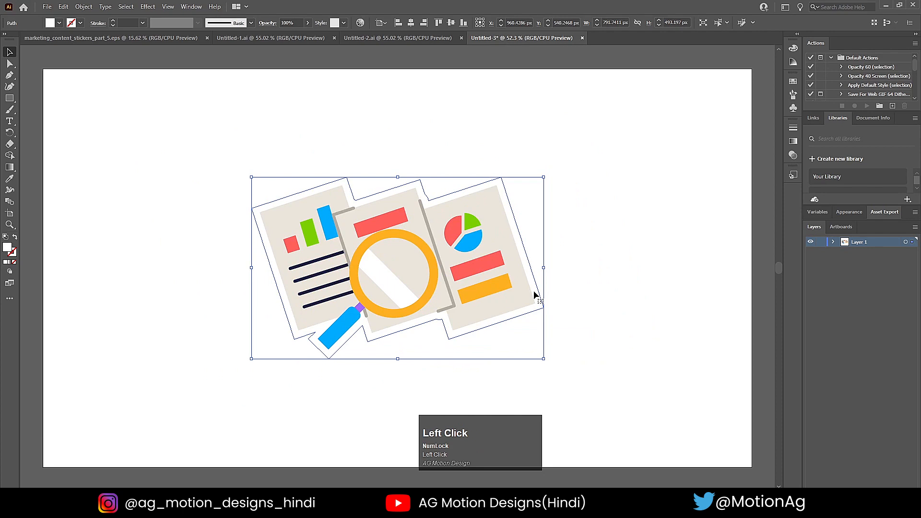
key("Delete")
Release the report illustration's group inside Layer 1 to separate layers with the Sequence option
left_click(833, 242)
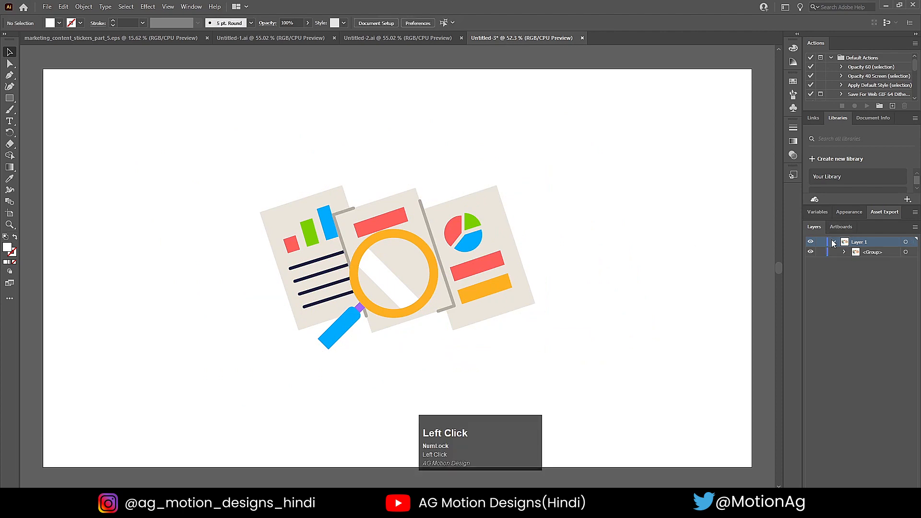
left_click(857, 252)
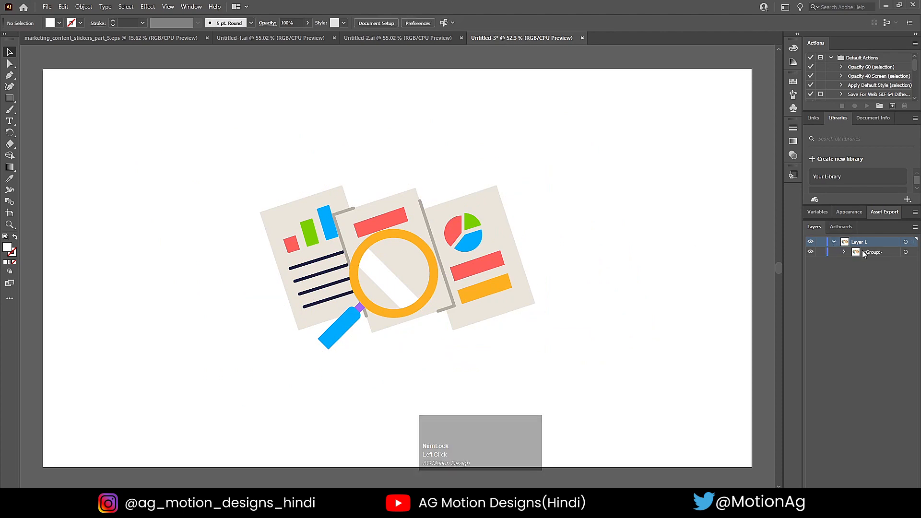
left_click(845, 252)
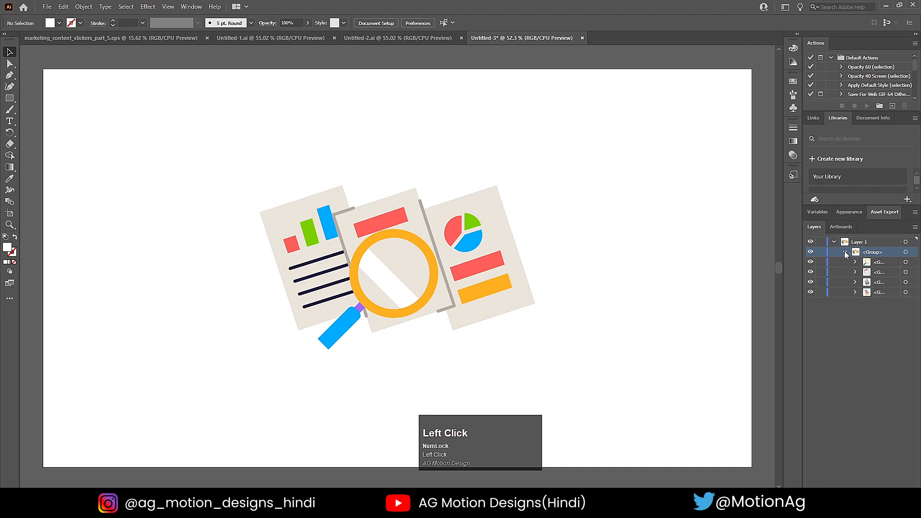
left_click(878, 263)
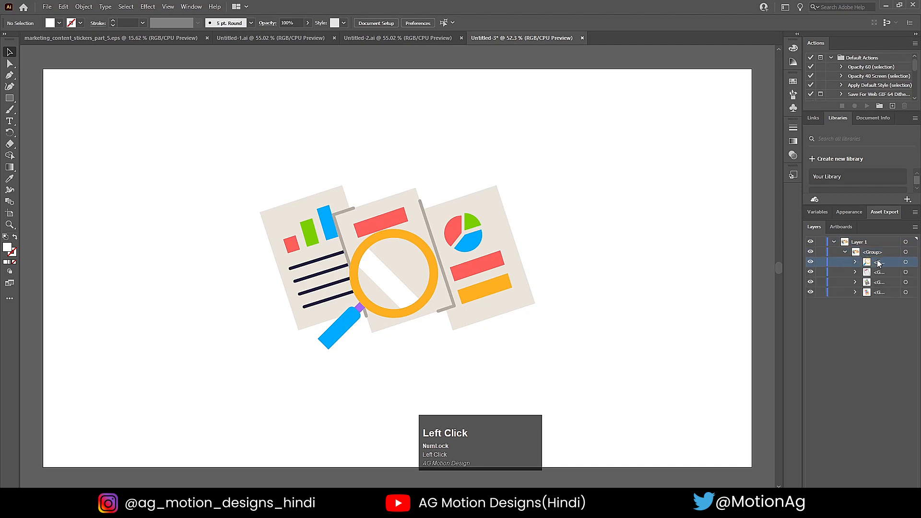
left_click(874, 255)
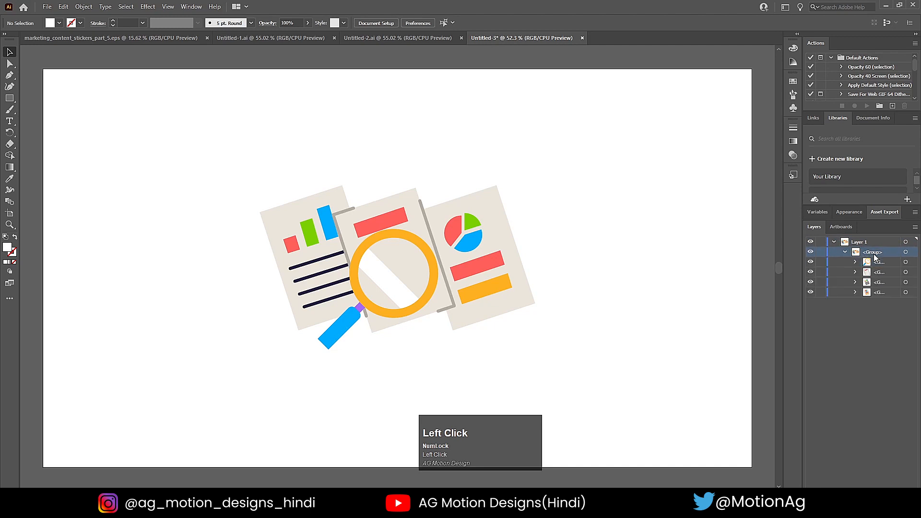
left_click(862, 245)
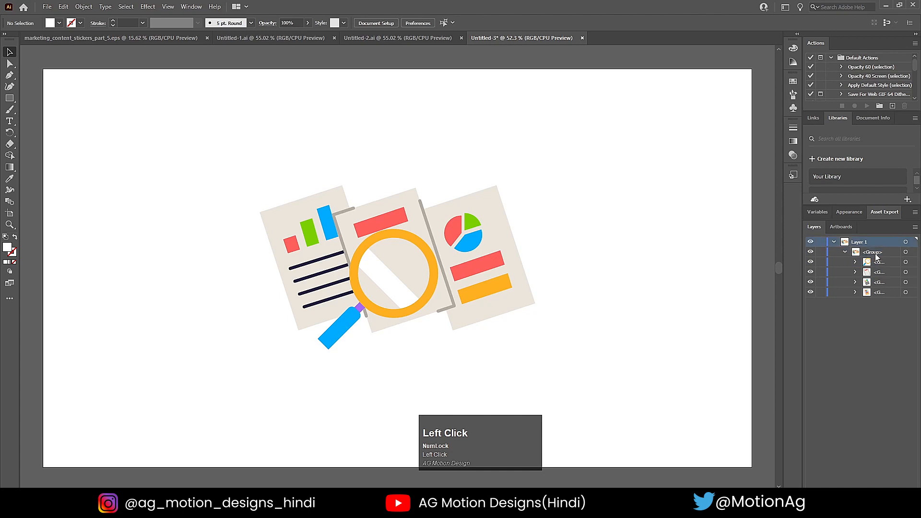
left_click(876, 257)
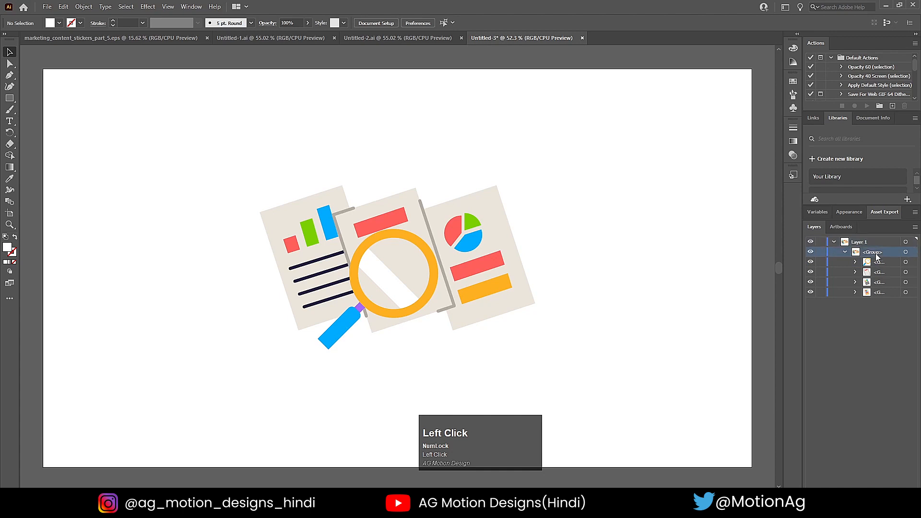
left_click(906, 252)
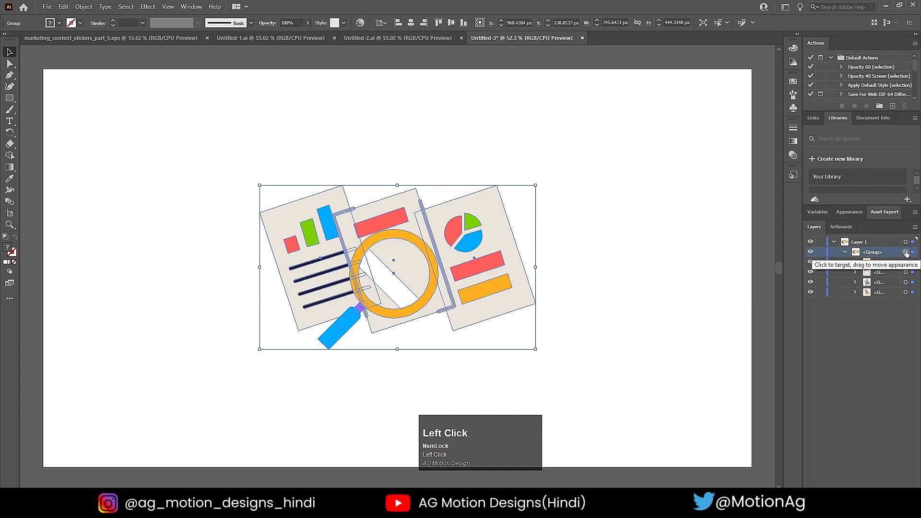
left_click(916, 228)
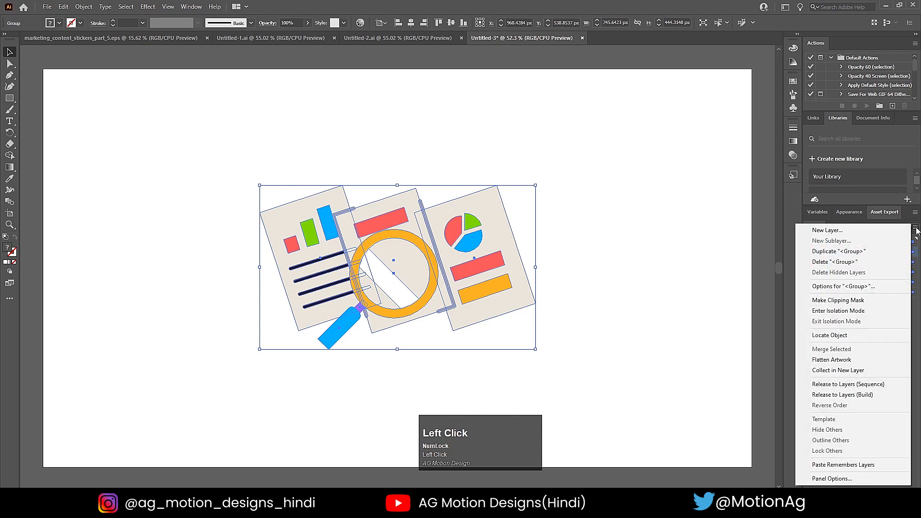
left_click(845, 384)
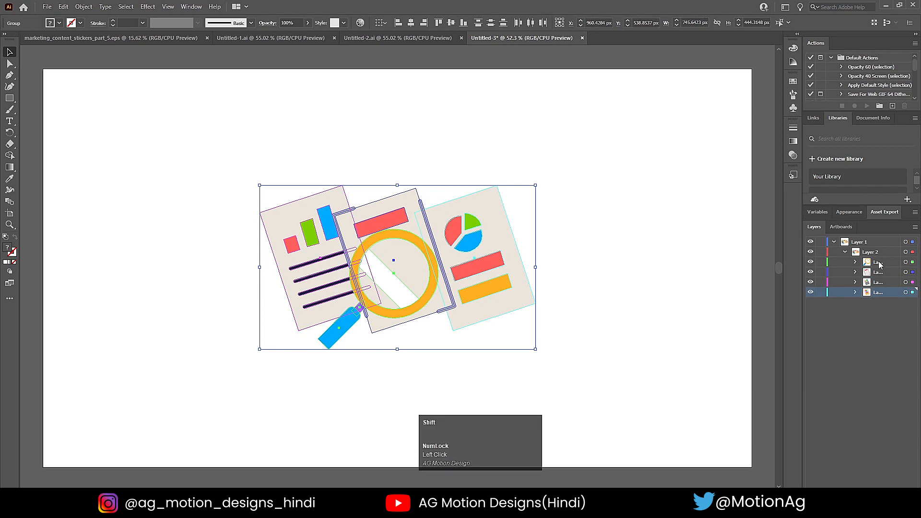
Move Layers 3 to 6 out of Layer 1 to the top level and delete the empty Layer 1
left_click(879, 264, "shift")
left_click_drag(874, 296, 881, 353)
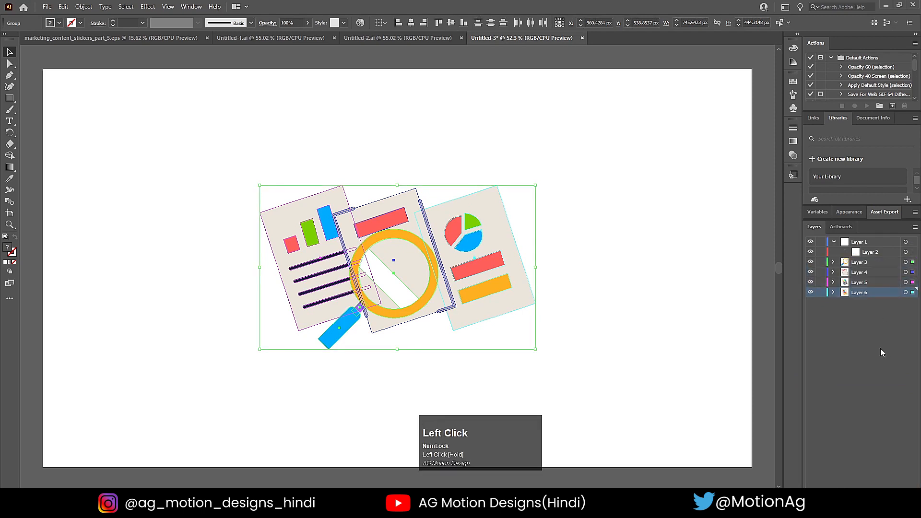
left_click(855, 246)
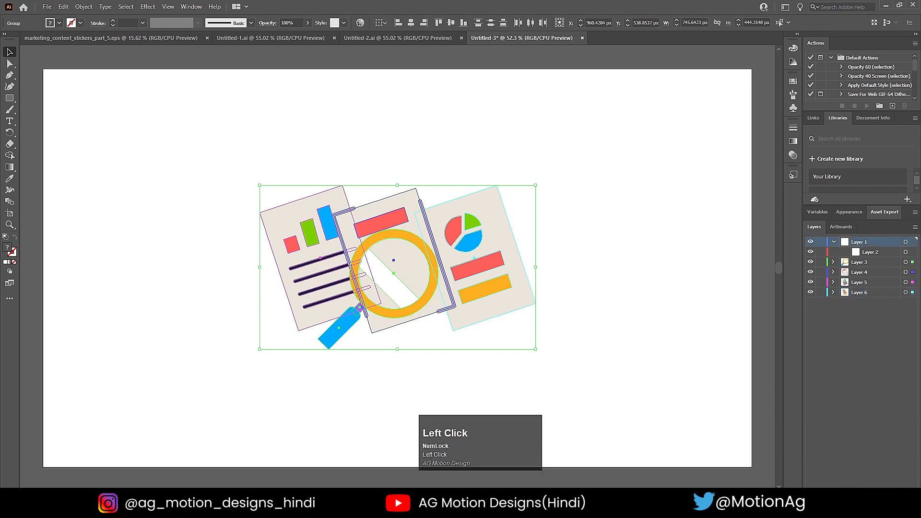
left_click(910, 493)
left_click(607, 313)
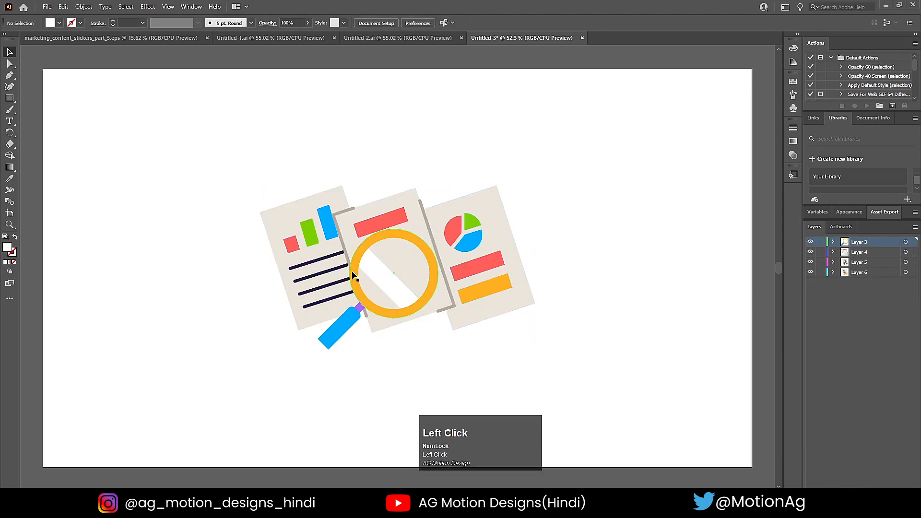
left_click(376, 264)
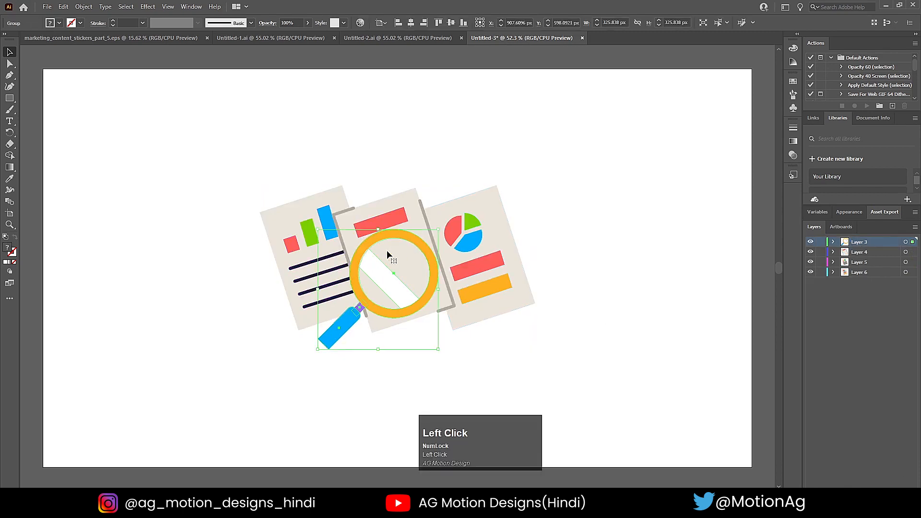
left_click(499, 253)
left_click(412, 212)
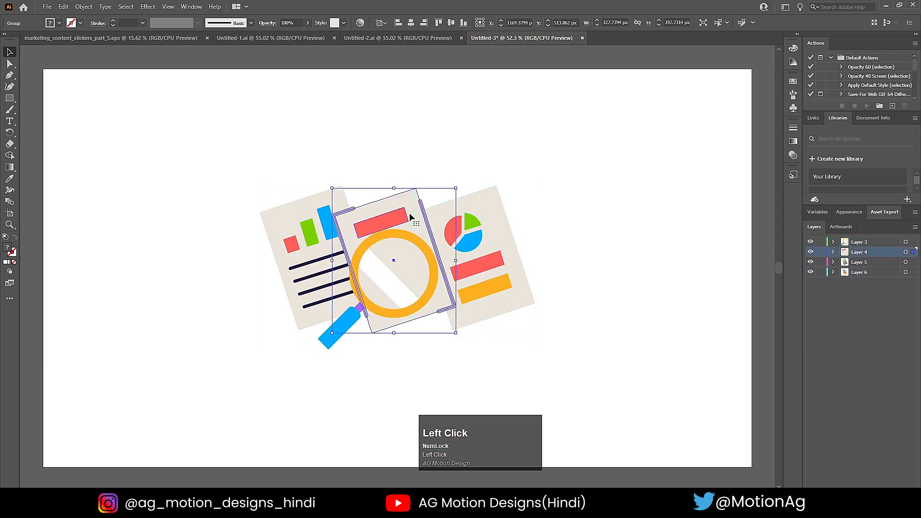
left_click(585, 229)
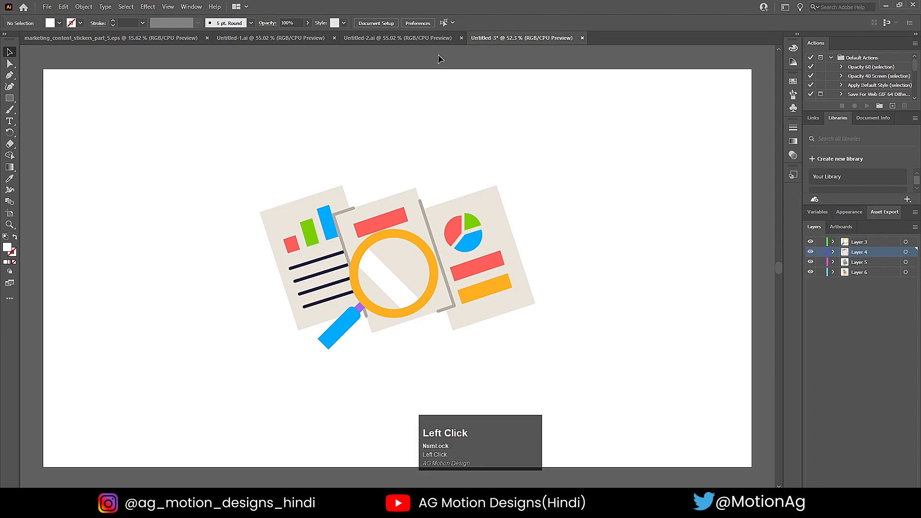
Save the layered report document as Untitled-3 in Adobe Illustrator format with the offered Illustrator options
key("ctrl+s")
left_click(537, 343)
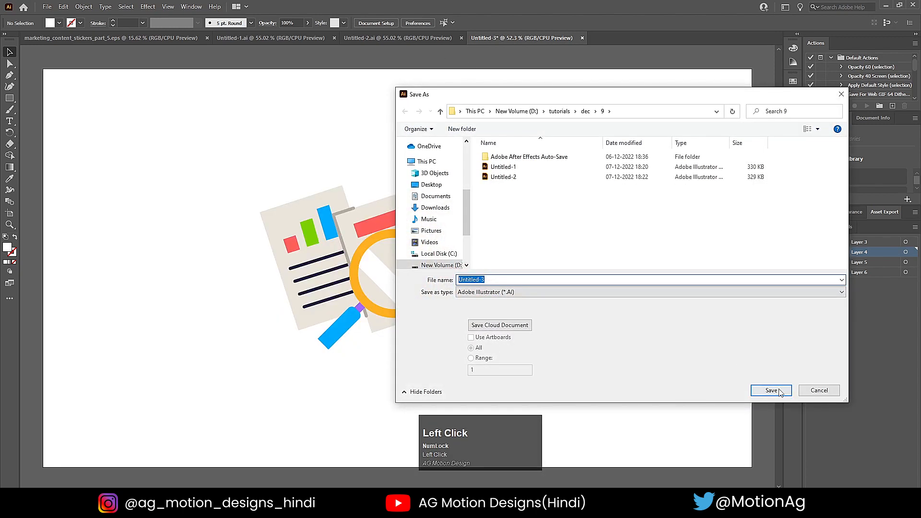
left_click(762, 389)
left_click(502, 388)
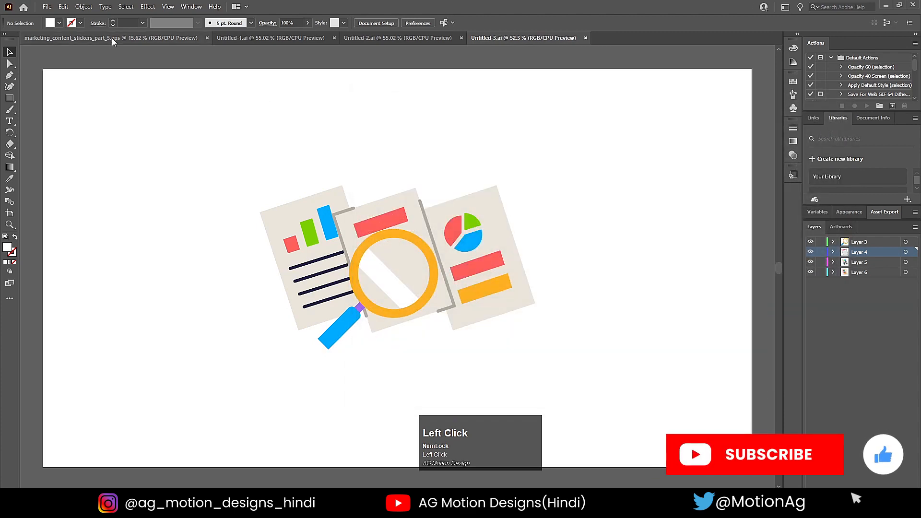
Copy the computer and keyboard illustration from marketing_content_stickers_part_5.eps into a new 1920 x 1080 px document named Untitled-4
left_click(110, 38)
left_click(465, 326)
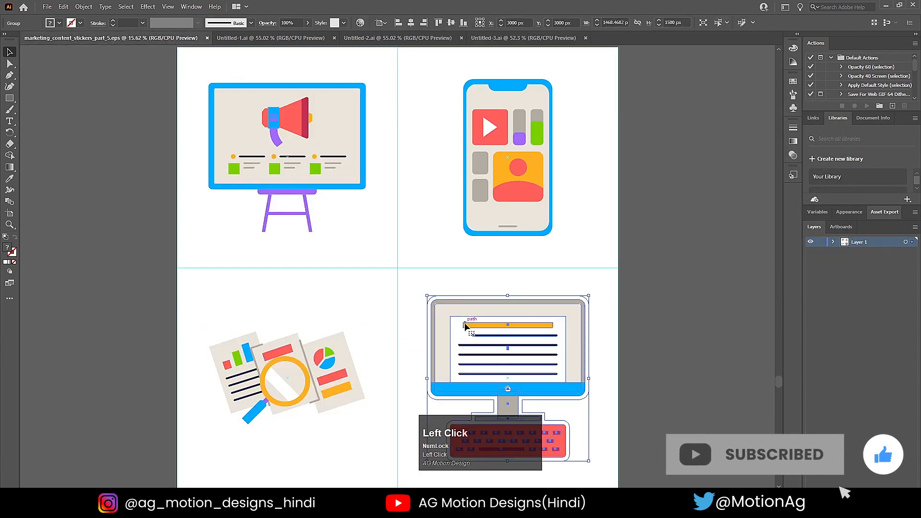
key("ctrl+c")
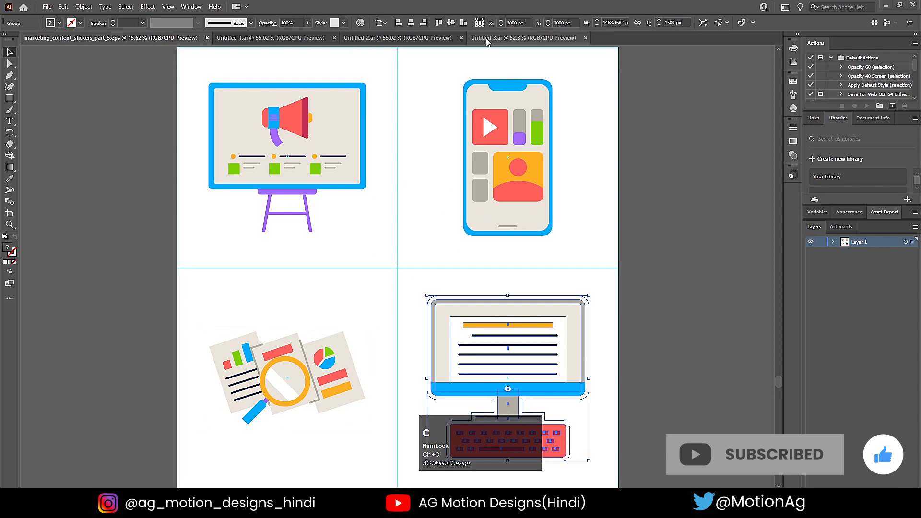
key("ctrl+n")
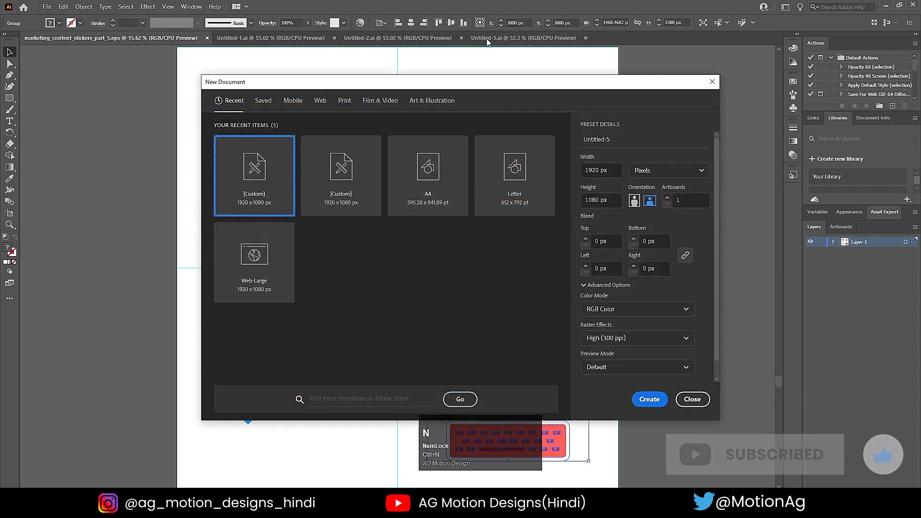
left_click(638, 143)
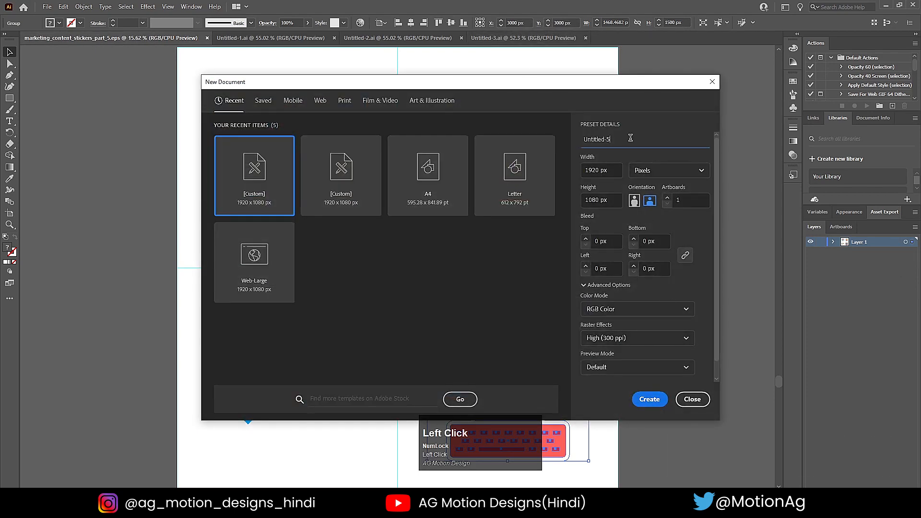
type("4")
key("Return")
key("ctrl+v")
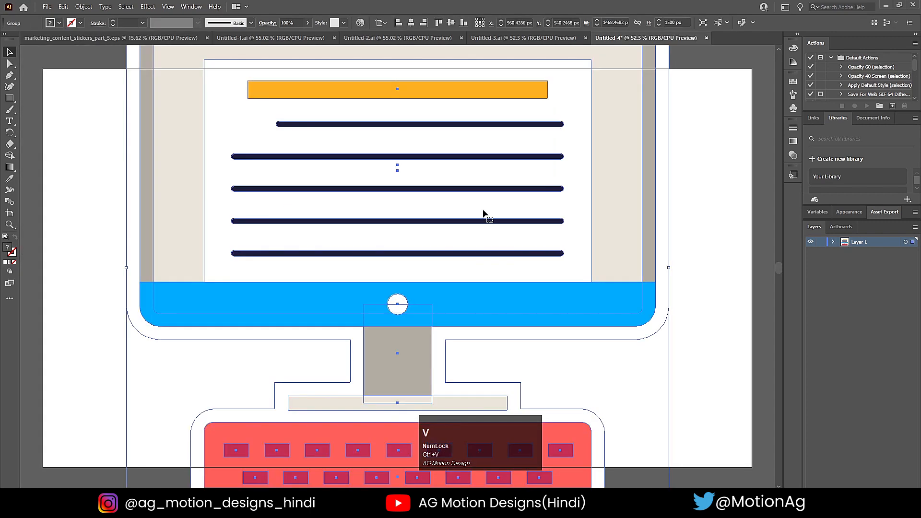
Scale the computer illustration down proportionally about its centre to about 702 x 717 px so it fits inside the artboard
scroll(483, 214, "down", 4)
left_click_drag(537, 154, 498, 197)
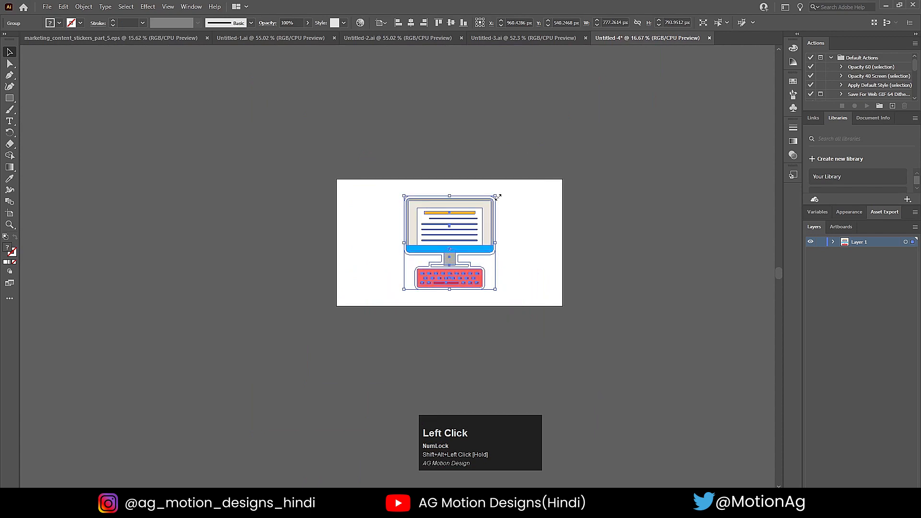
key("p")
key("ctrl+0")
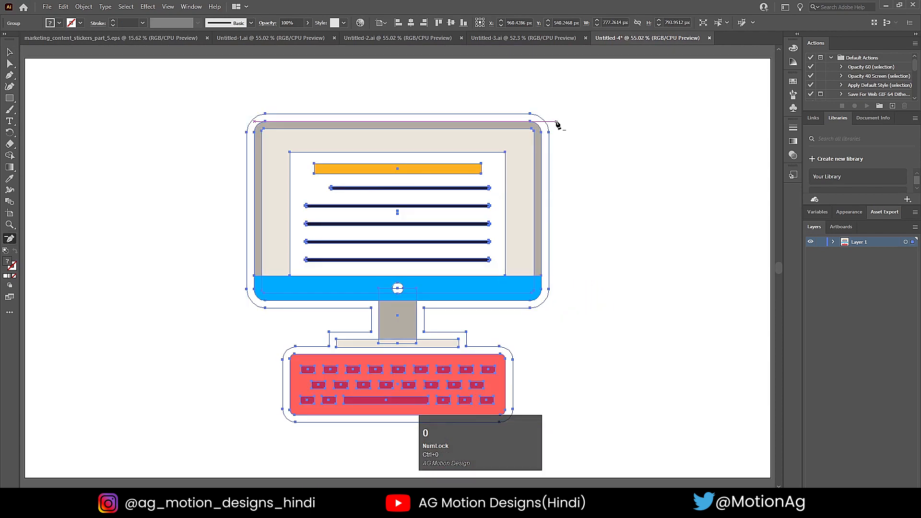
key("v")
left_click_drag(551, 116, 586, 137)
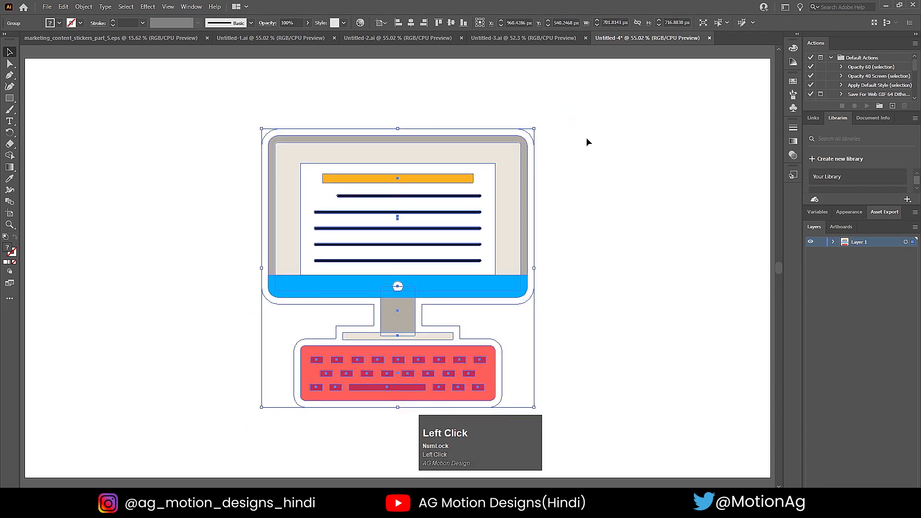
left_click(586, 137)
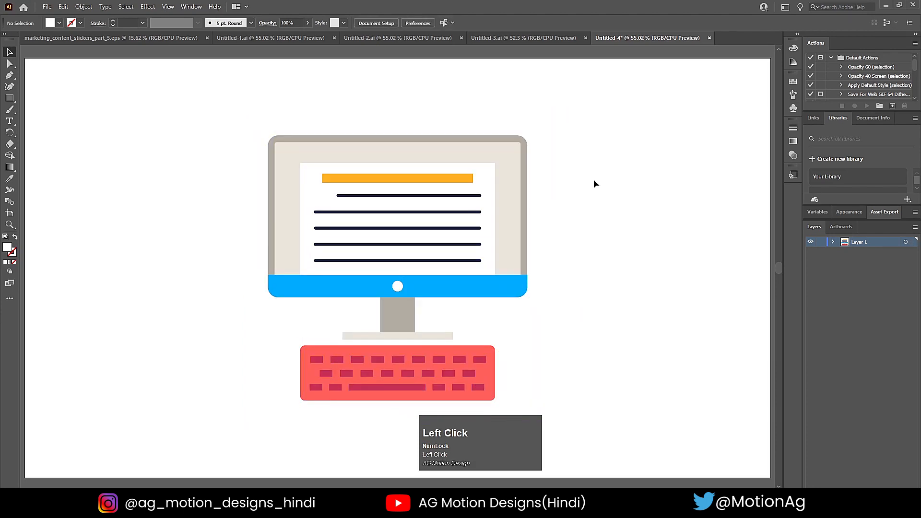
Ungroup the computer artwork and delete the white outline path surrounding it
left_click(457, 219)
right_click(456, 217)
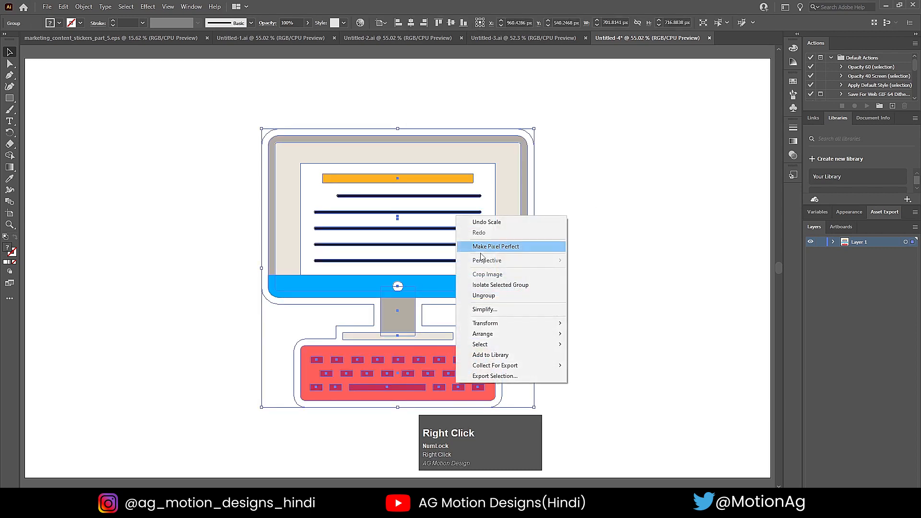
left_click(500, 295)
left_click(542, 221)
left_click(535, 209)
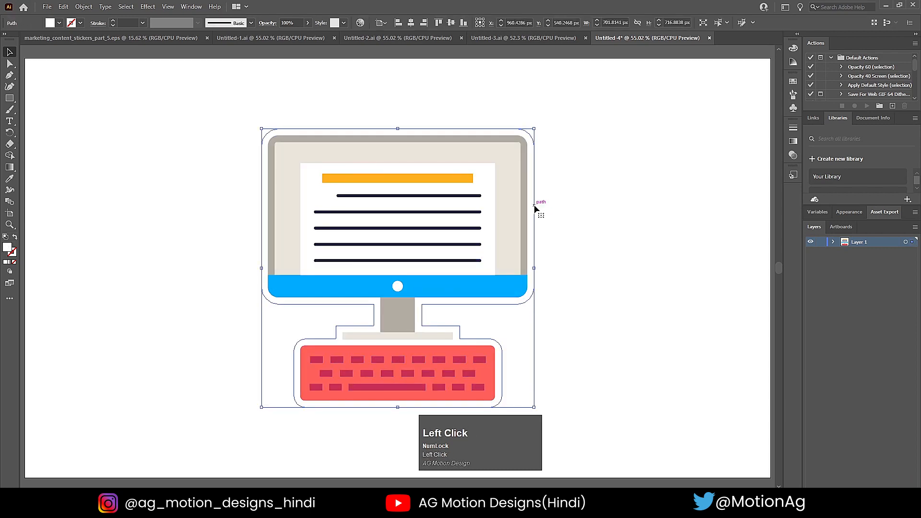
key("Delete")
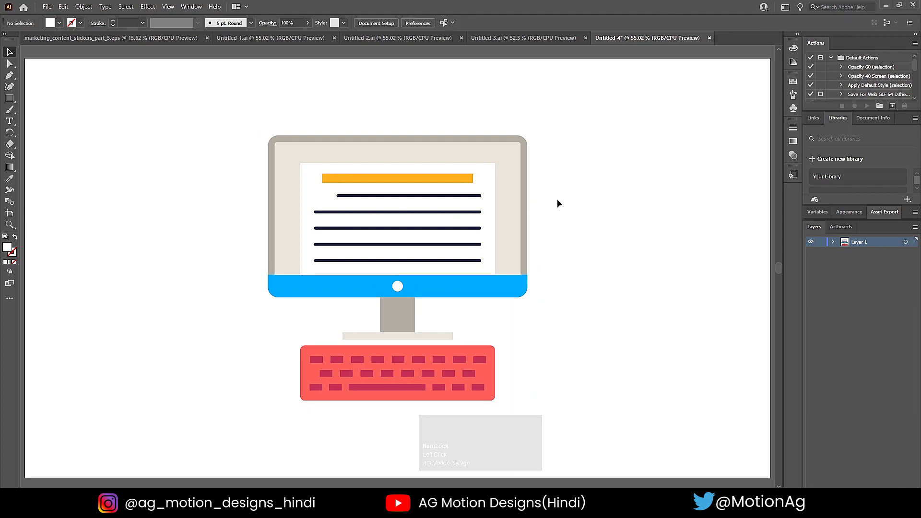
Ungroup the remaining computer artwork so the monitor, page and keyboard can be selected separately
left_click(465, 354)
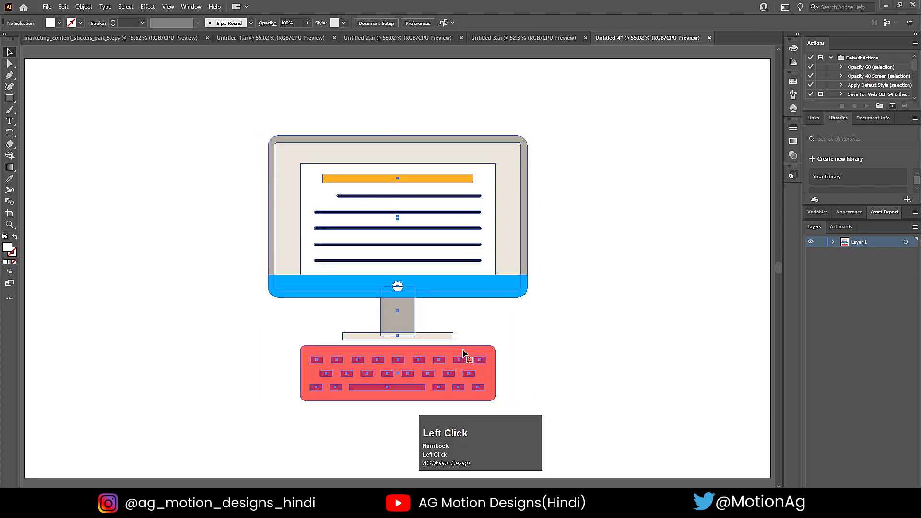
right_click(465, 236)
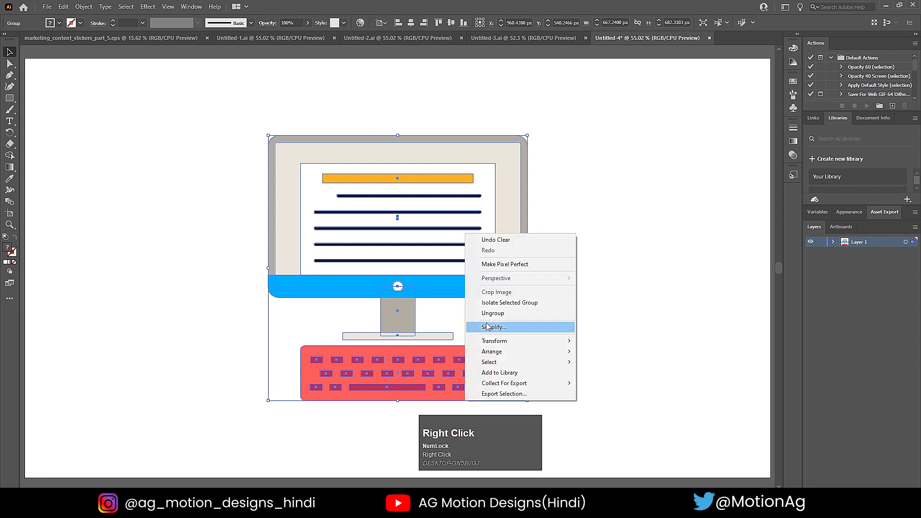
left_click(489, 310)
left_click(610, 238)
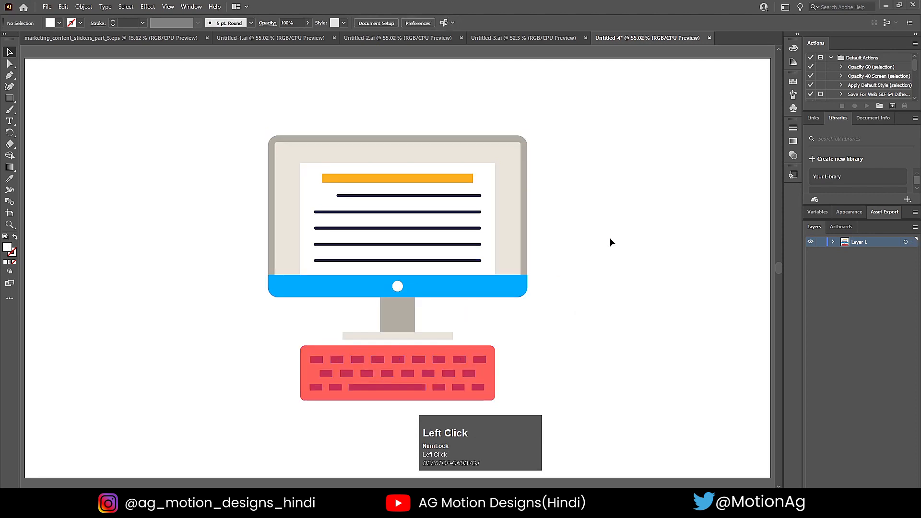
left_click(524, 248)
left_click(605, 276)
Move the red keyboard with its keys onto a new layer above Layer 1, keeping its position
left_click_drag(273, 355, 540, 405)
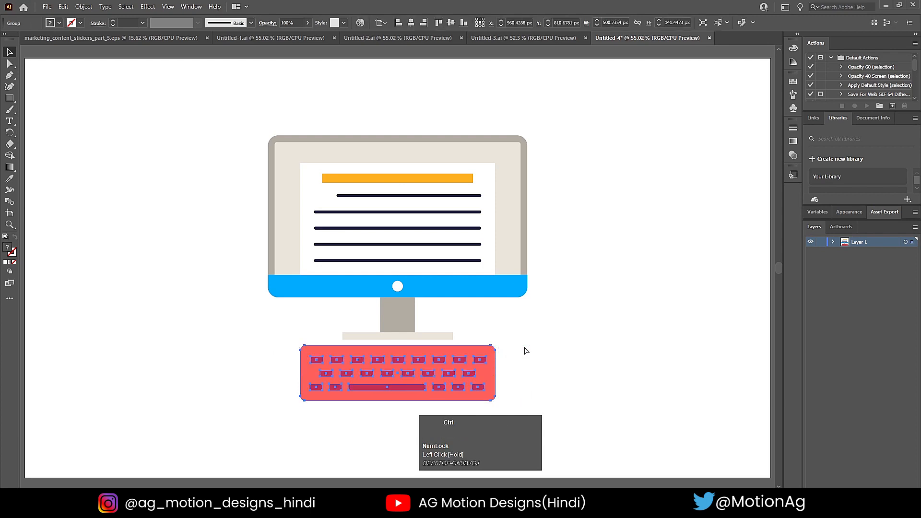
key("Delete")
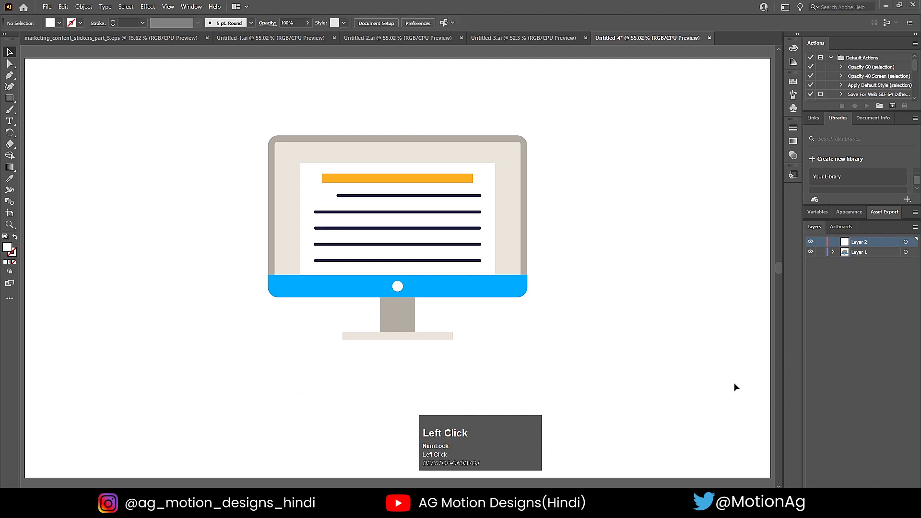
key("ctrl+shift+v")
left_click(672, 288)
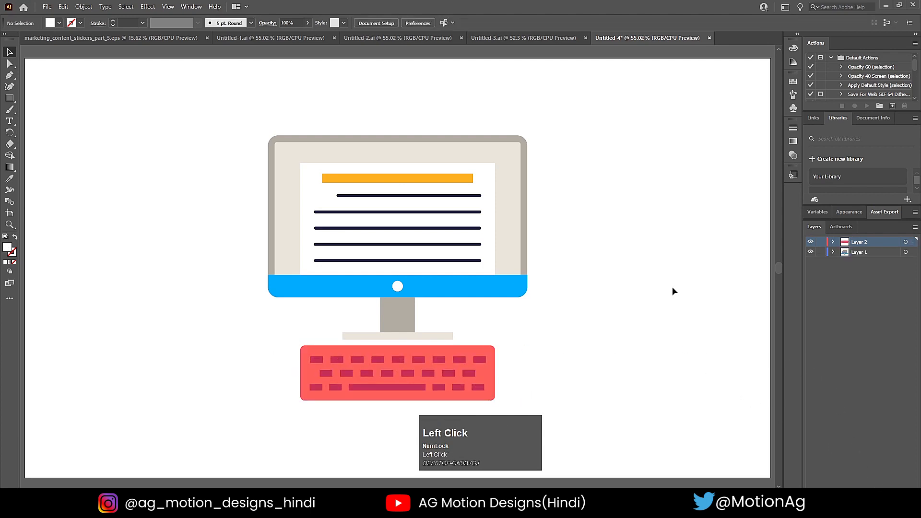
Move the white page with its text lines in place onto a new layer directly above Layer 1, and hide the page and keyboard layers
left_click(359, 252)
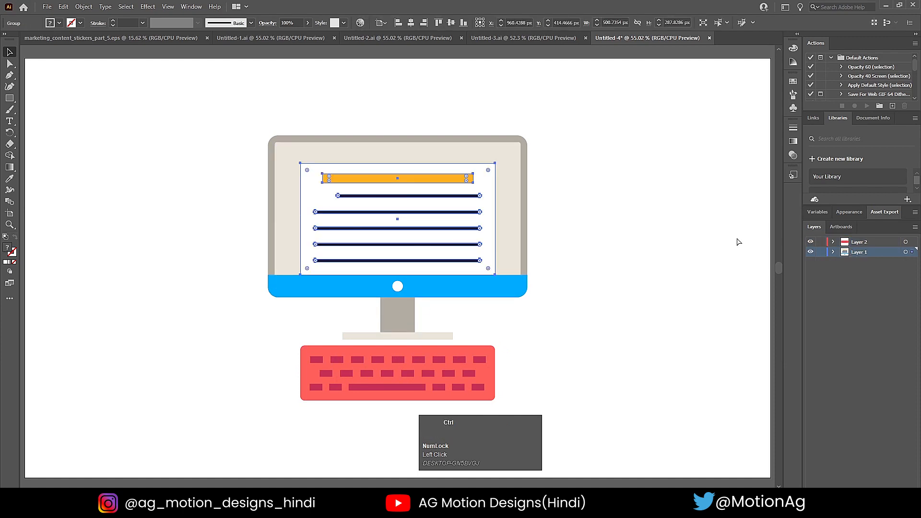
key("ctrl+x")
left_click(887, 479)
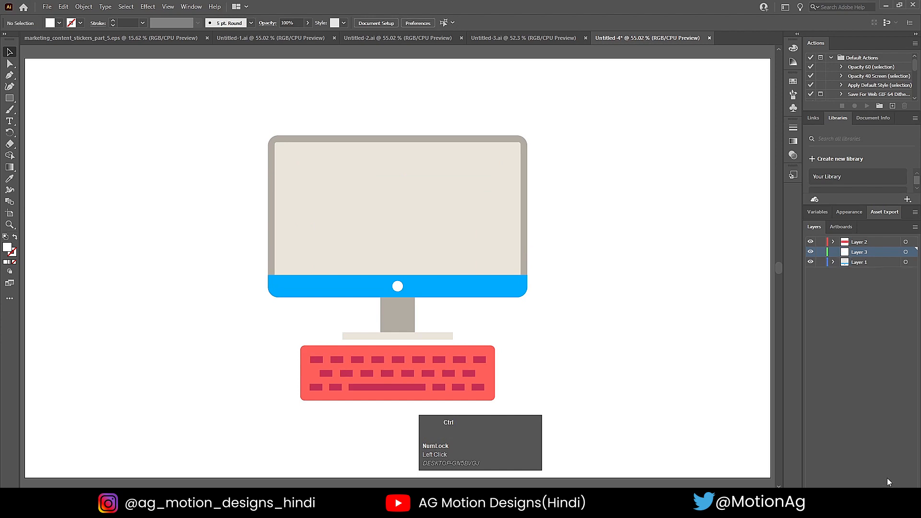
key("ctrl+shift+v")
left_click_drag(810, 253, 811, 245)
Ungroup the monitor and stand artwork and check its separate paths in Layer 1
left_click(405, 317)
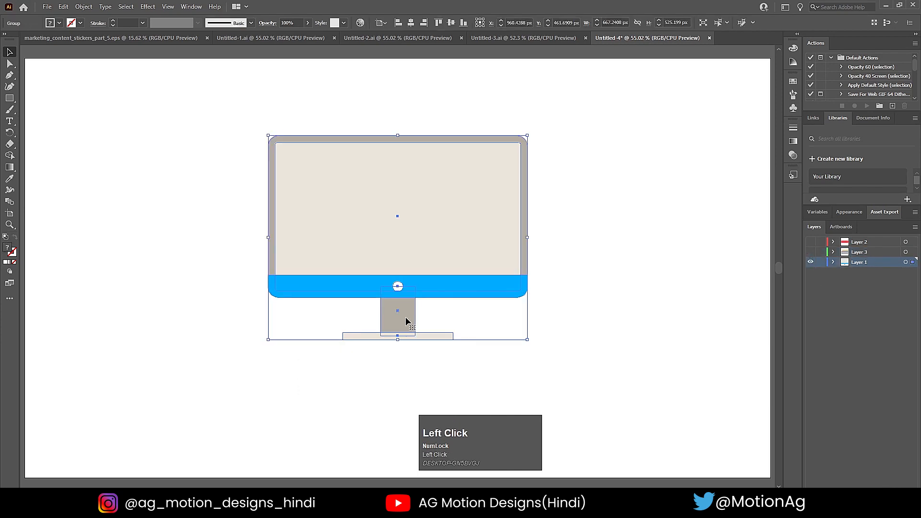
right_click(396, 255)
left_click(424, 335)
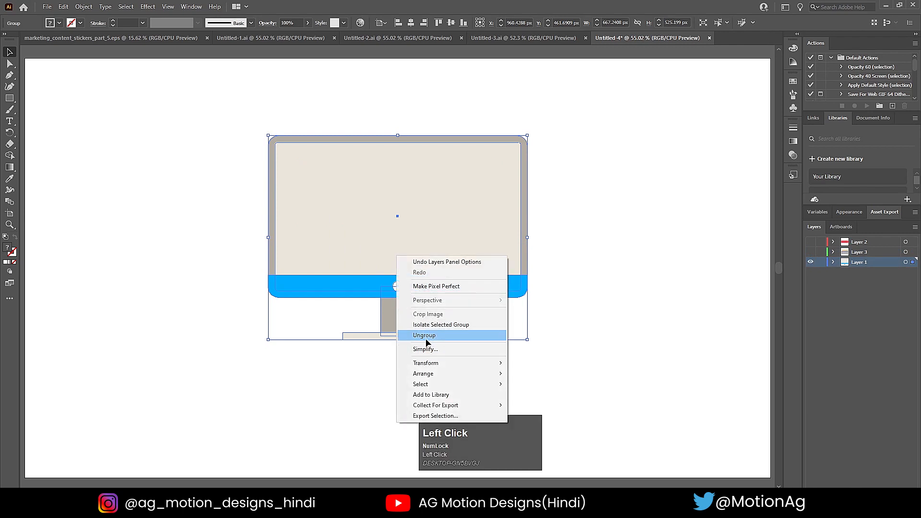
left_click(614, 296)
left_click(834, 262)
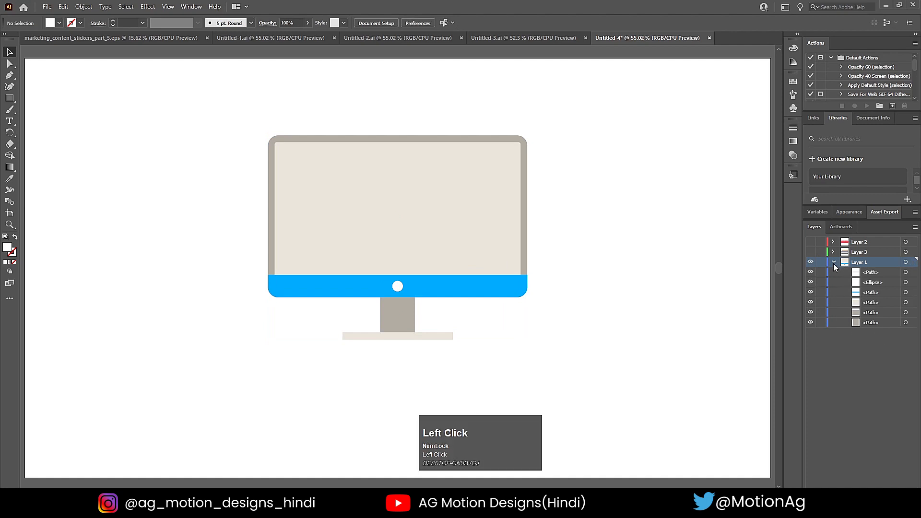
left_click(835, 262)
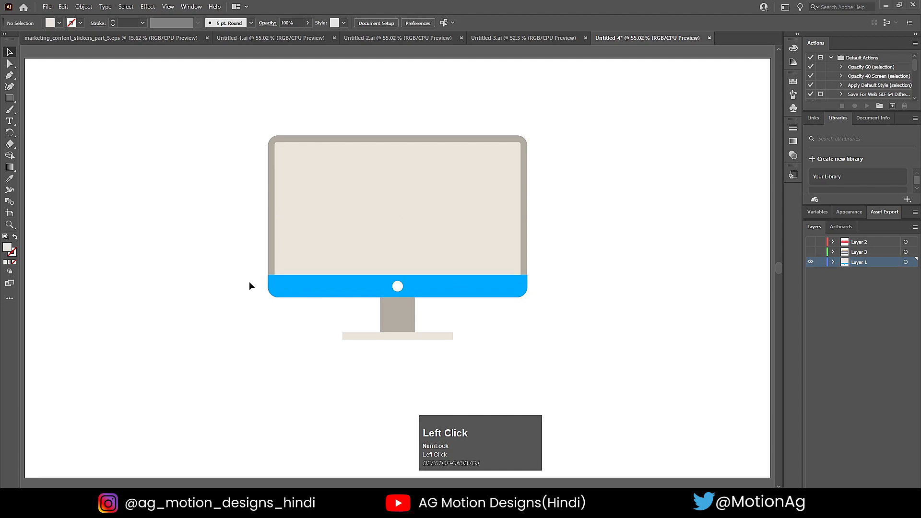
left_click_drag(284, 297, 454, 342)
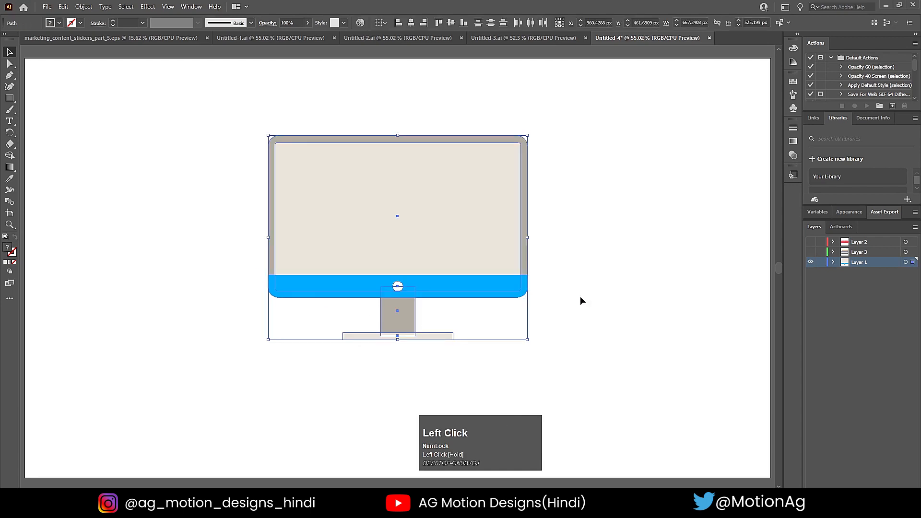
key("ctrl+x")
key("ctrl+z")
left_click(590, 257)
Move the monitor's beige screen rectangle in place onto a new layer directly above Layer 1, and hide that layer
key("ctrl+x")
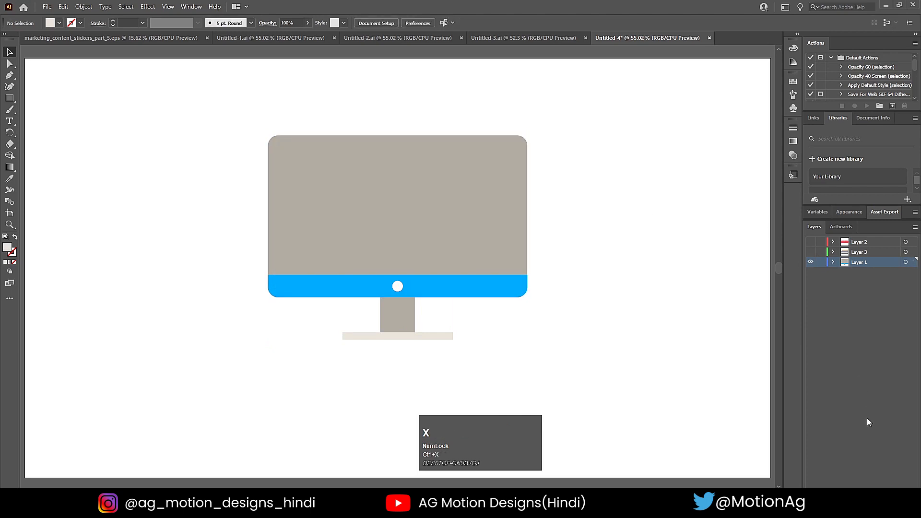
left_click(884, 480)
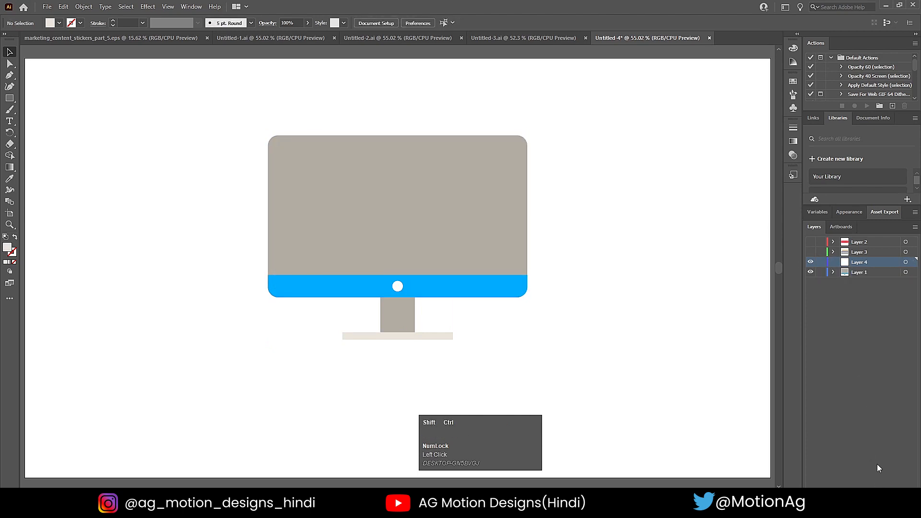
key("ctrl+shift+v")
left_click(810, 263)
Move the monitor's blue bar and white round button in place onto a new layer above Layer 4, and show Layer 4 again
left_click(397, 286)
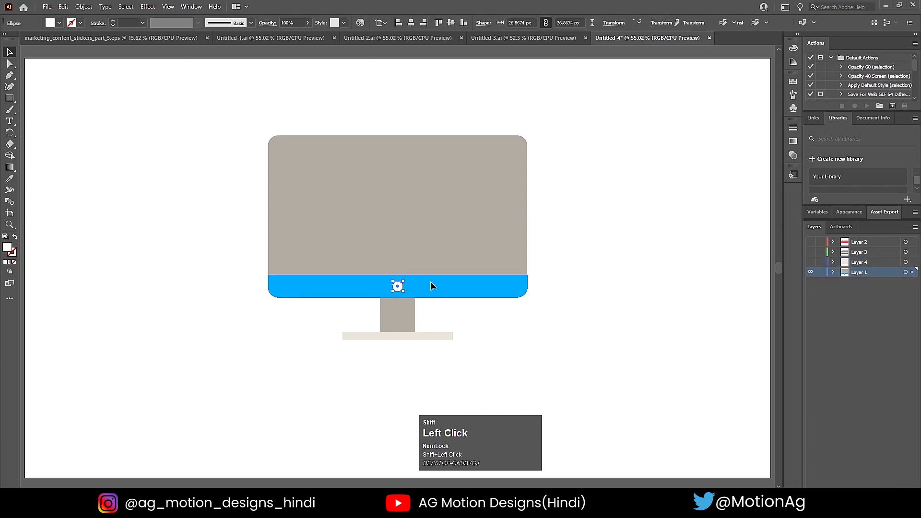
left_click(432, 287, "shift")
key("ctrl+x")
left_click(859, 262)
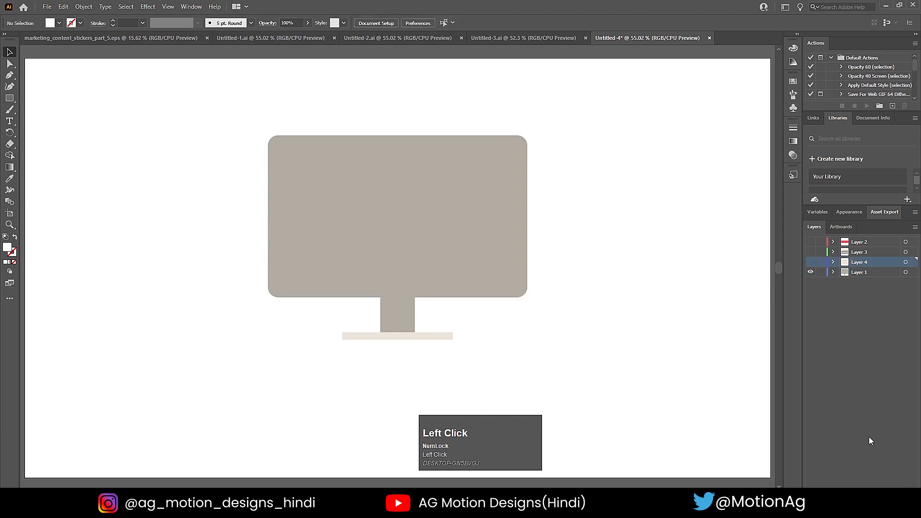
left_click(892, 493)
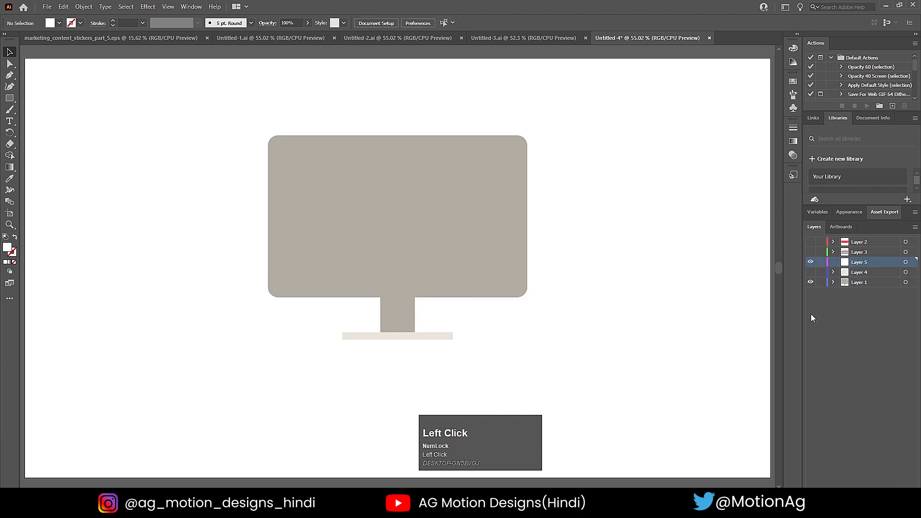
left_click(811, 272)
key("ctrl+shift+v")
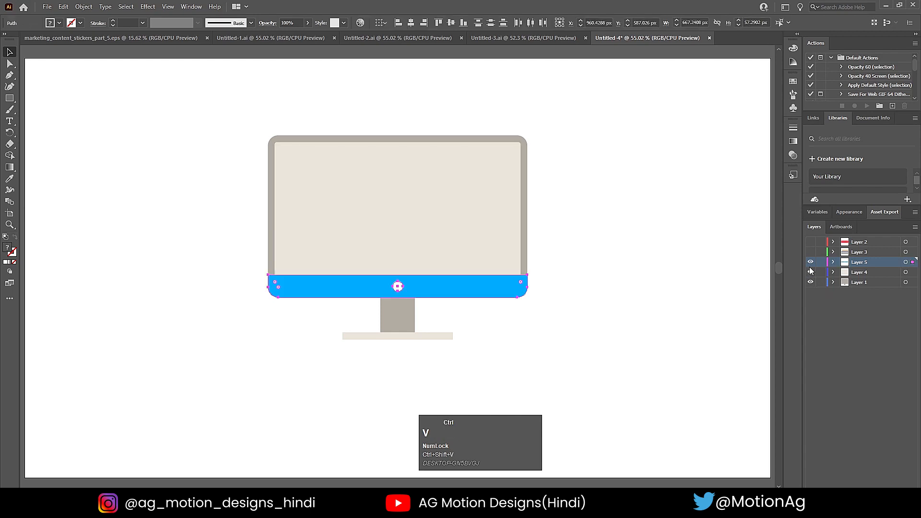
Check the separated parts by hiding Layers 5, 4 and 1, and show them again together with Layer 3
left_click(810, 263)
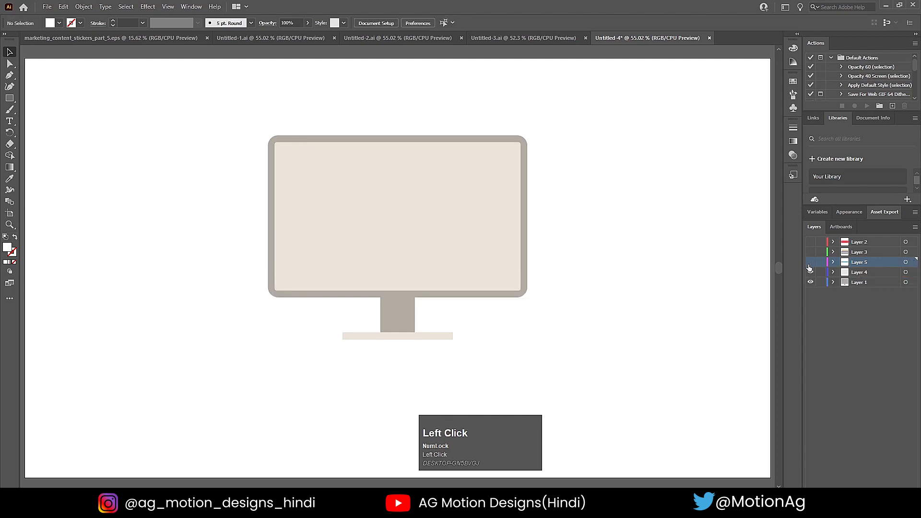
left_click(811, 272)
left_click(810, 282)
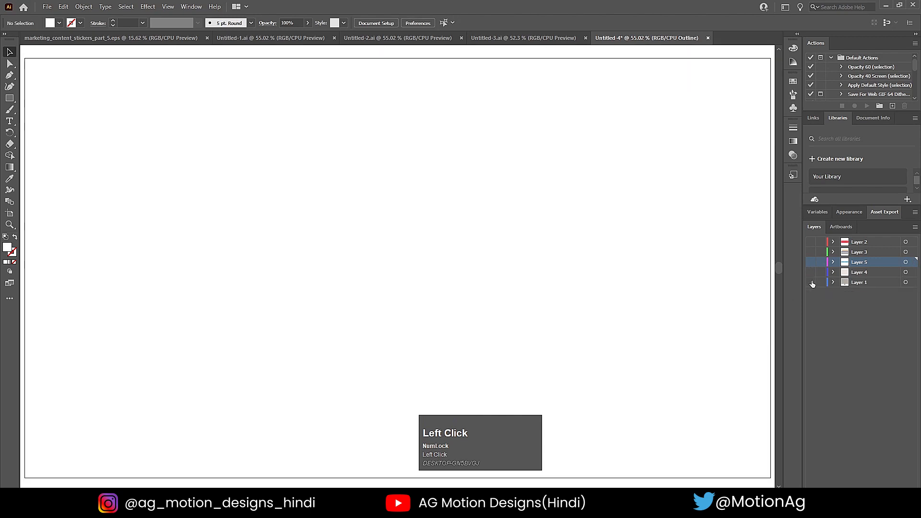
left_click(811, 282)
left_click(811, 272)
left_click(811, 262)
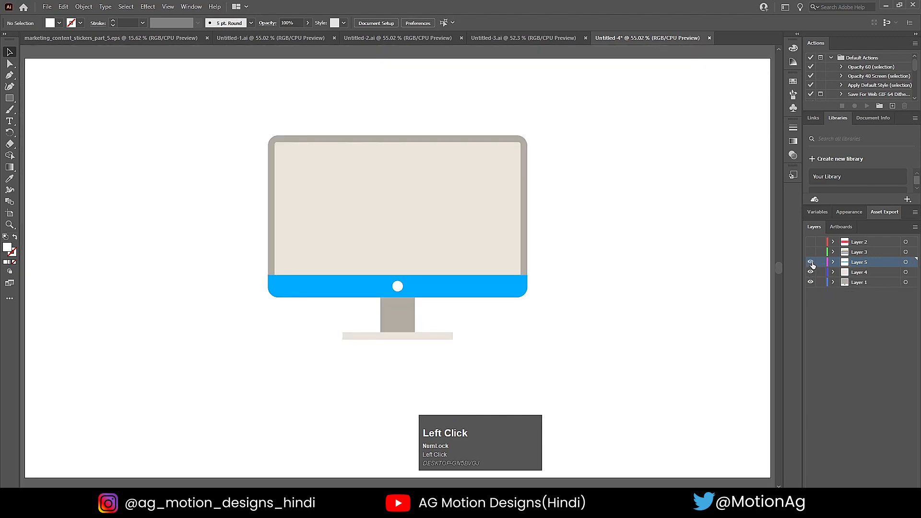
left_click(810, 252)
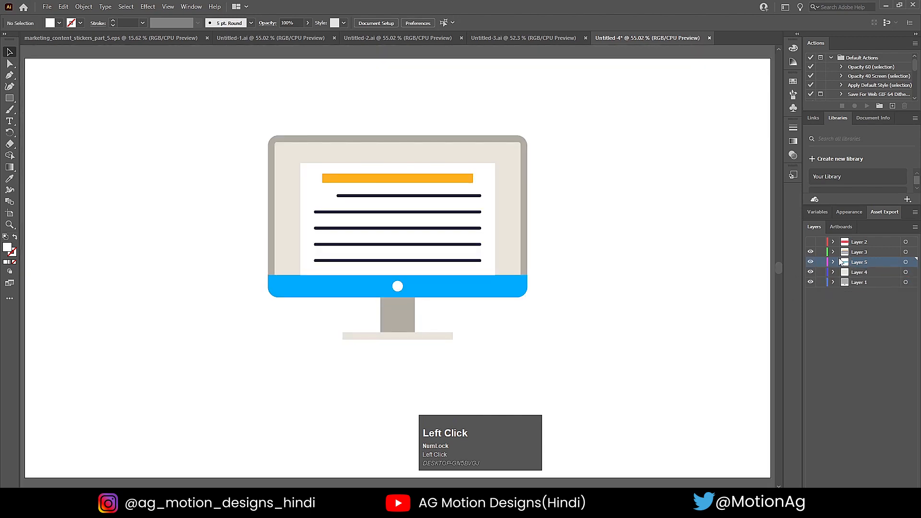
left_click(859, 254)
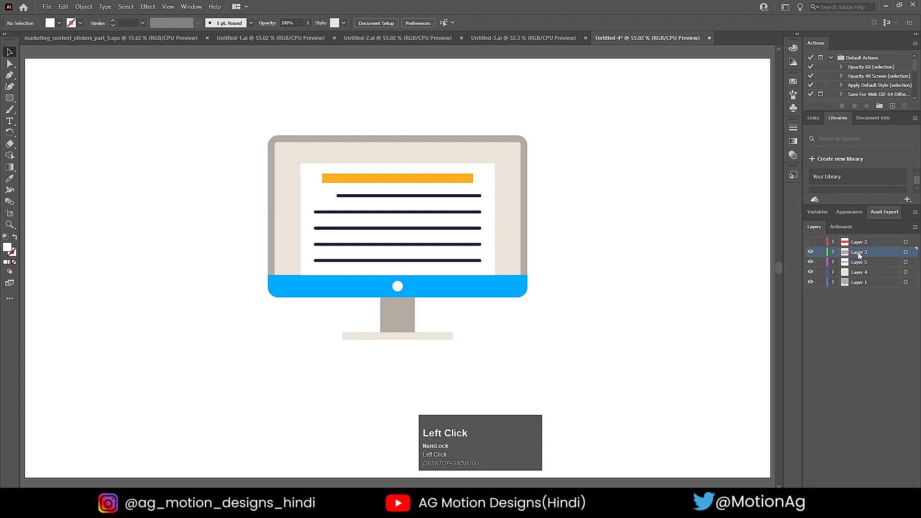
left_click(811, 252)
left_click(811, 252)
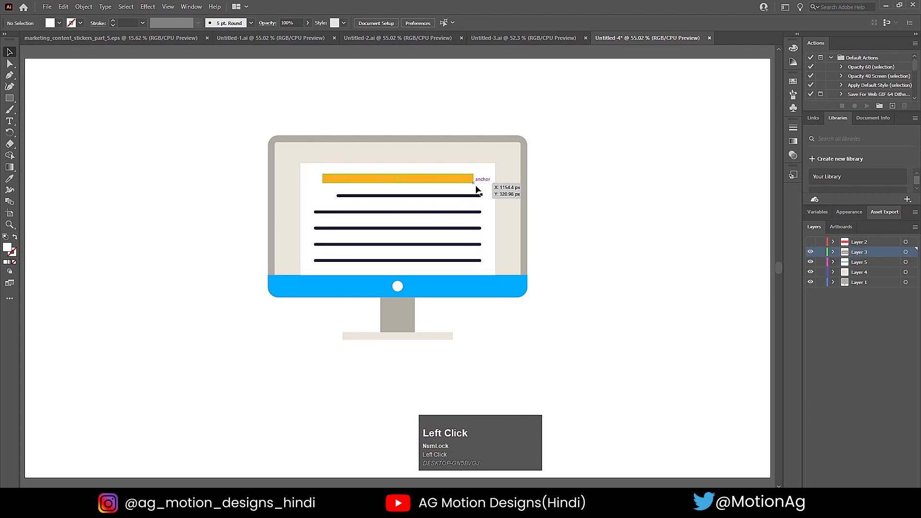
Expand Layer 3's document artwork group, select it, and release its parts to separate layers in sequence
left_click(833, 252)
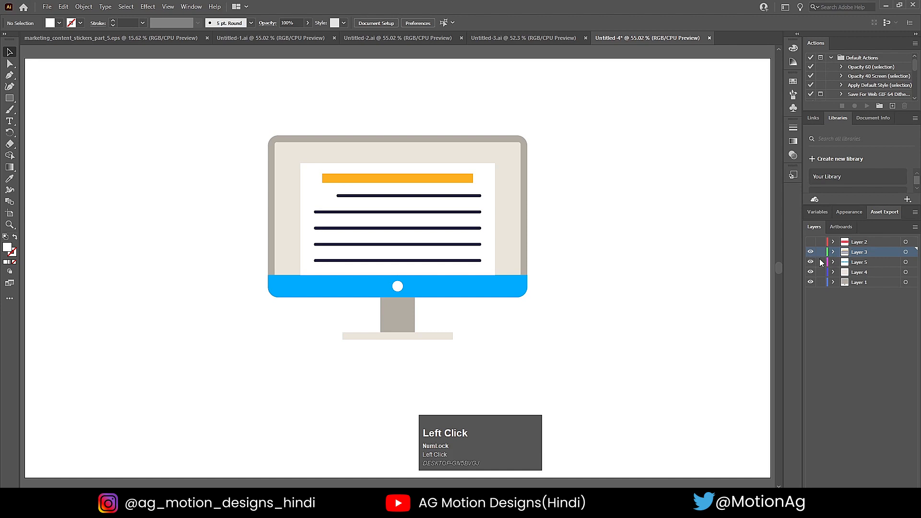
left_click(863, 262)
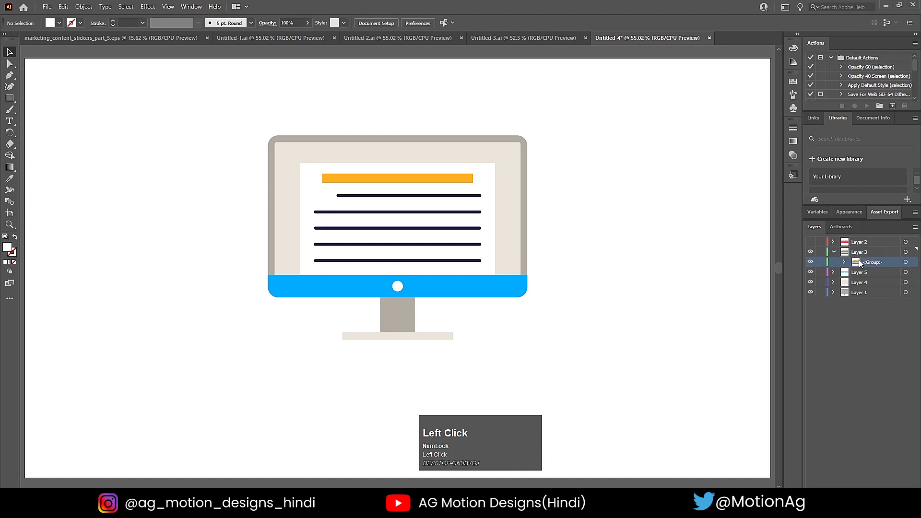
left_click(844, 262)
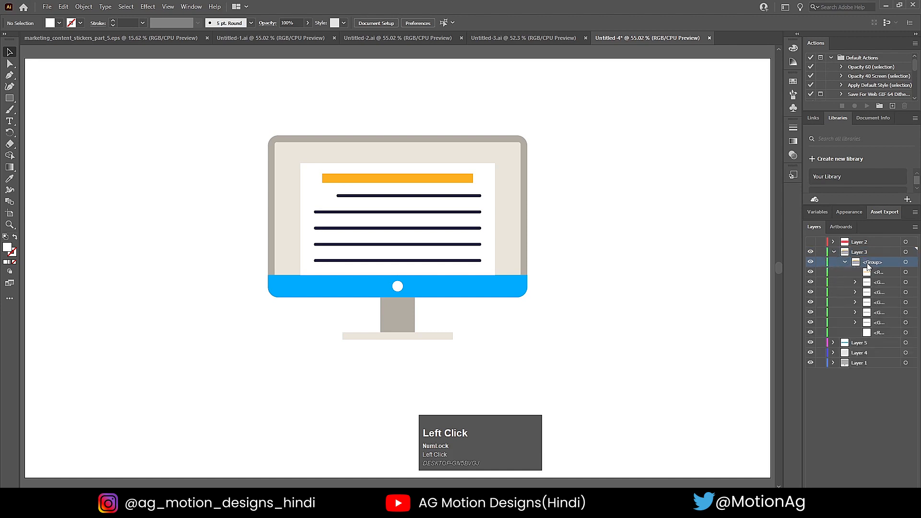
left_click(870, 273)
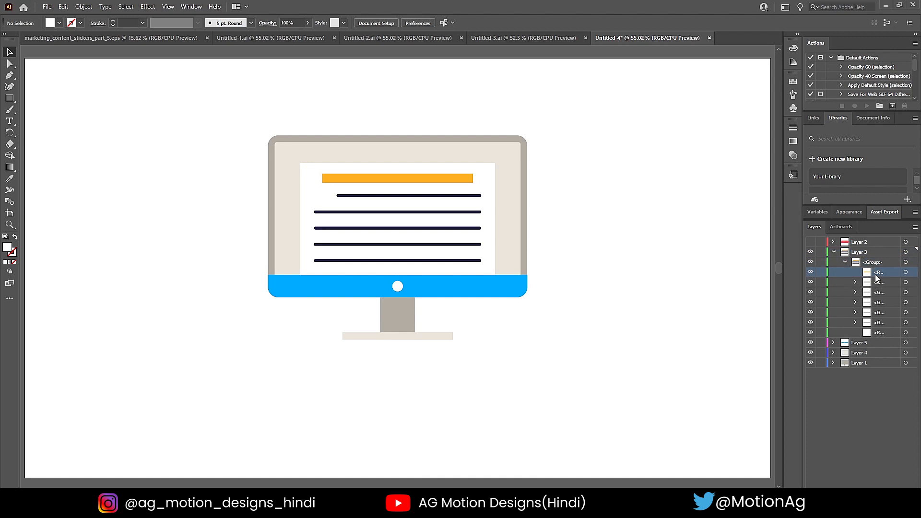
left_click(874, 264)
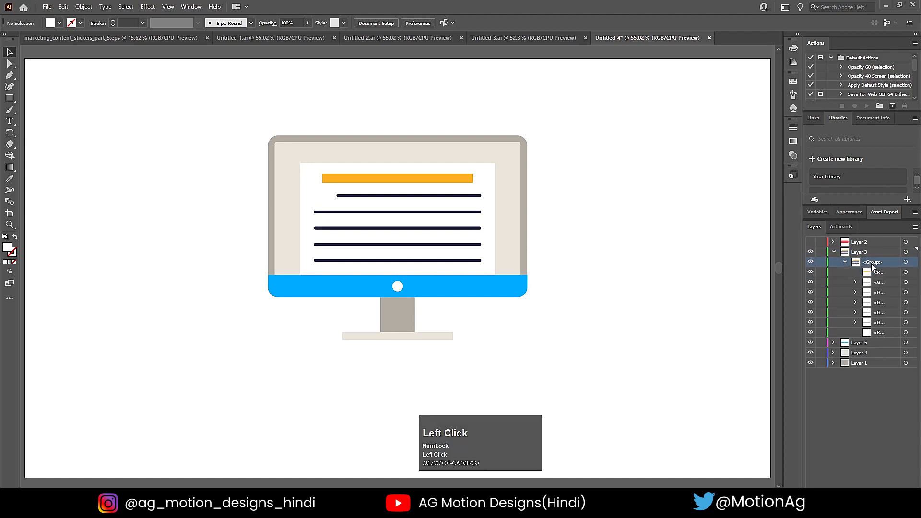
left_click(906, 263)
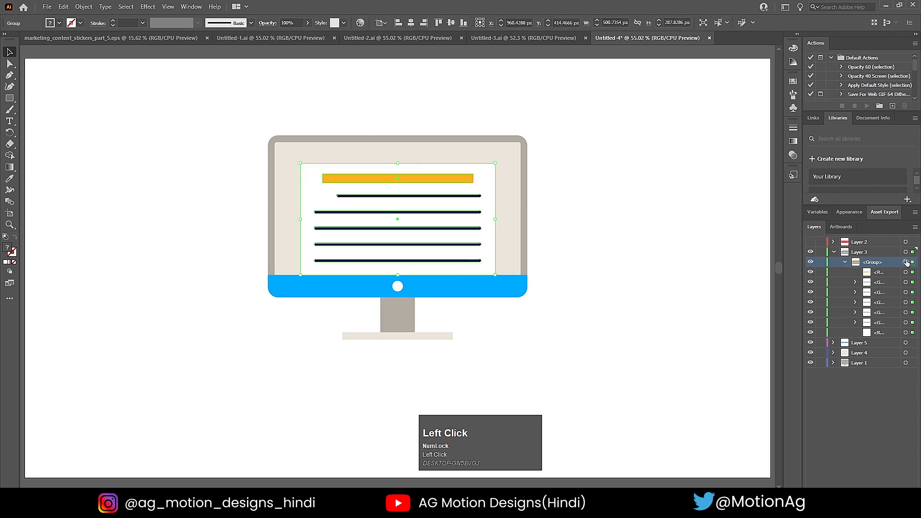
left_click(915, 228)
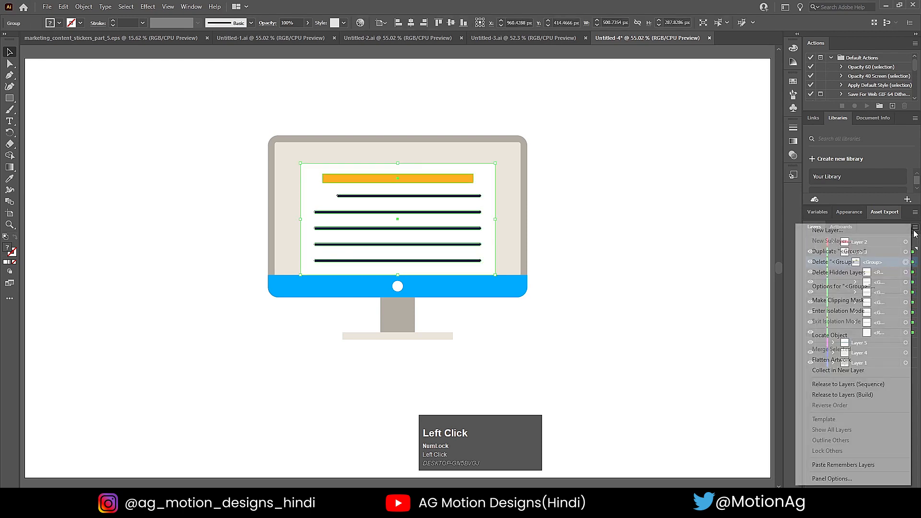
left_click(846, 384)
Move all the released sublayers out to the top level between Layer 2 and Layer 3, and delete the emptied Layer 3
left_click(870, 274)
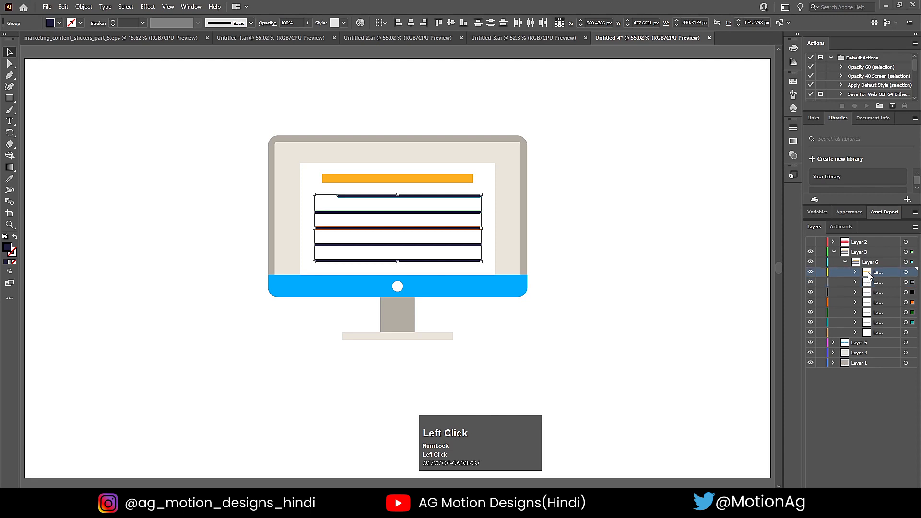
left_click(875, 333, "shift")
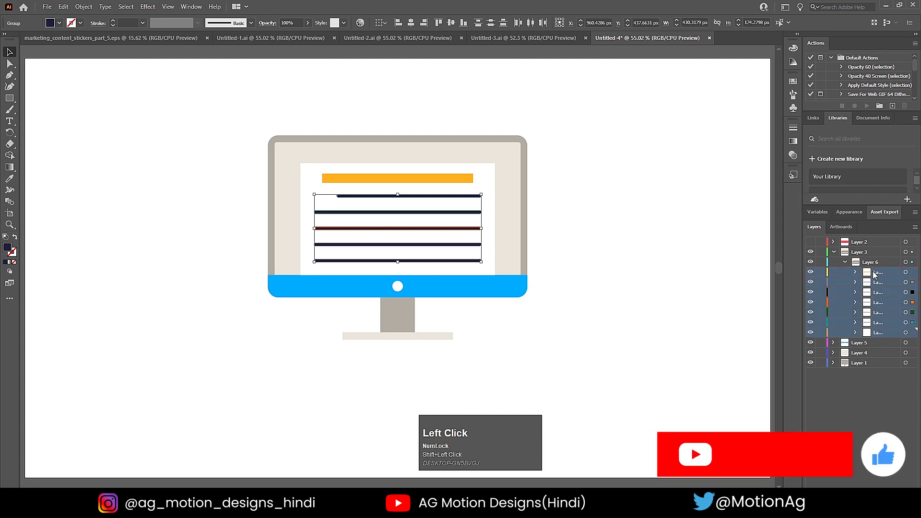
left_click_drag(874, 273, 857, 251)
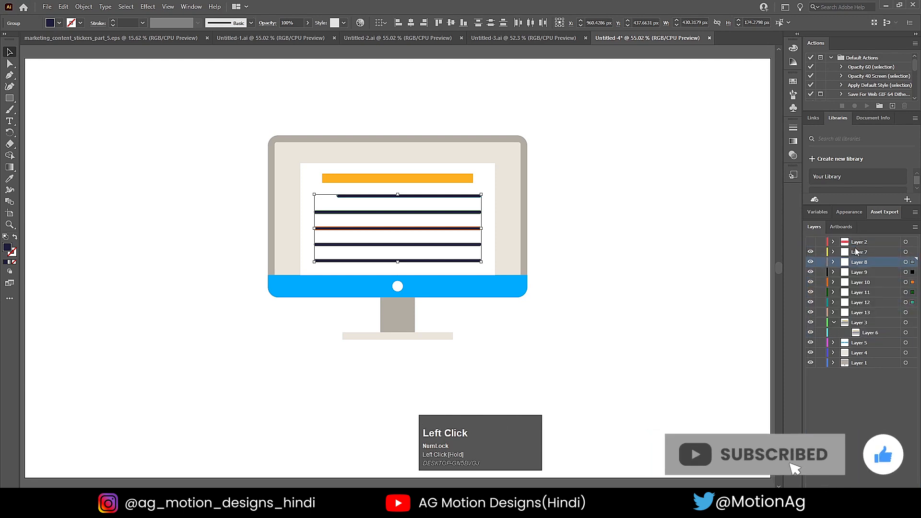
left_click(861, 323)
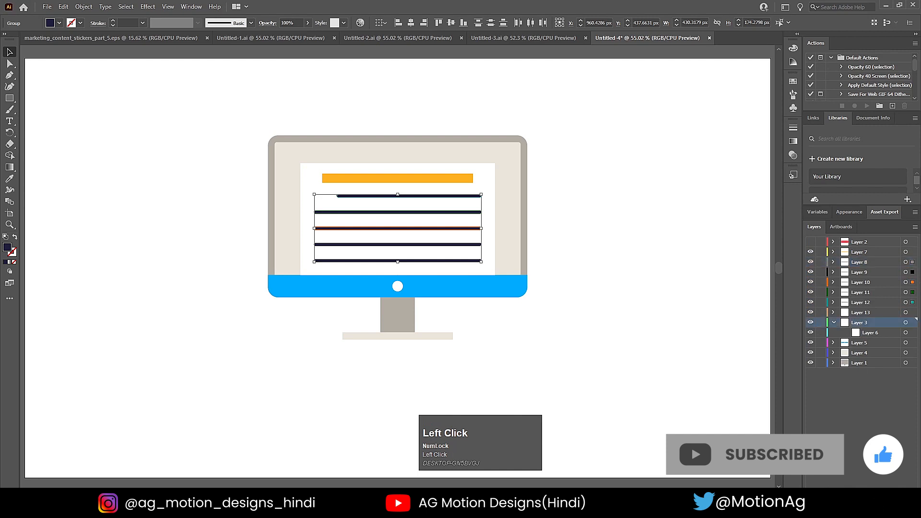
left_click(609, 315)
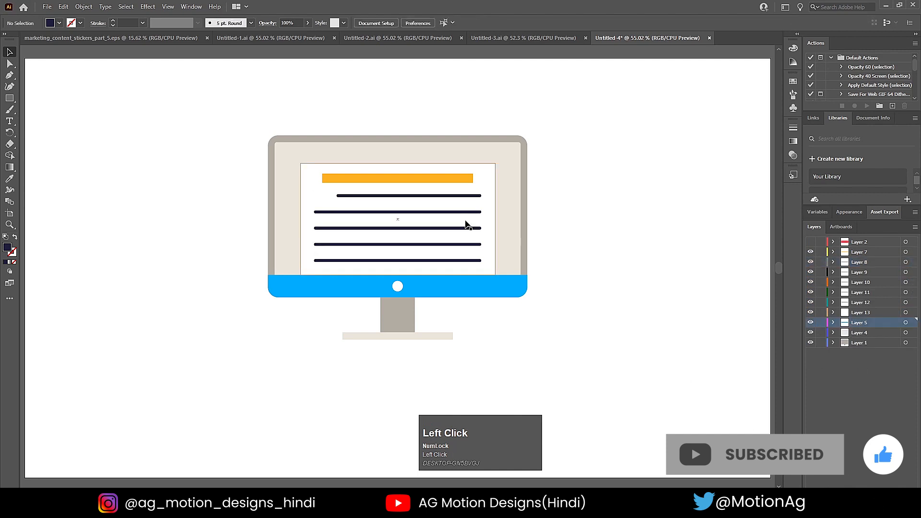
Check that the dark text lines on the monitor's page sit on separate layers by selecting them individually
left_click(463, 229)
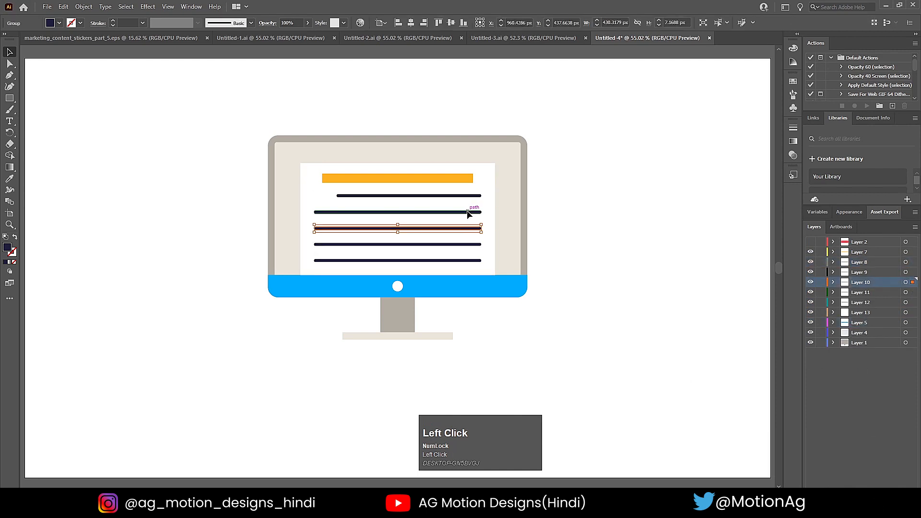
left_click(469, 212)
left_click(468, 195)
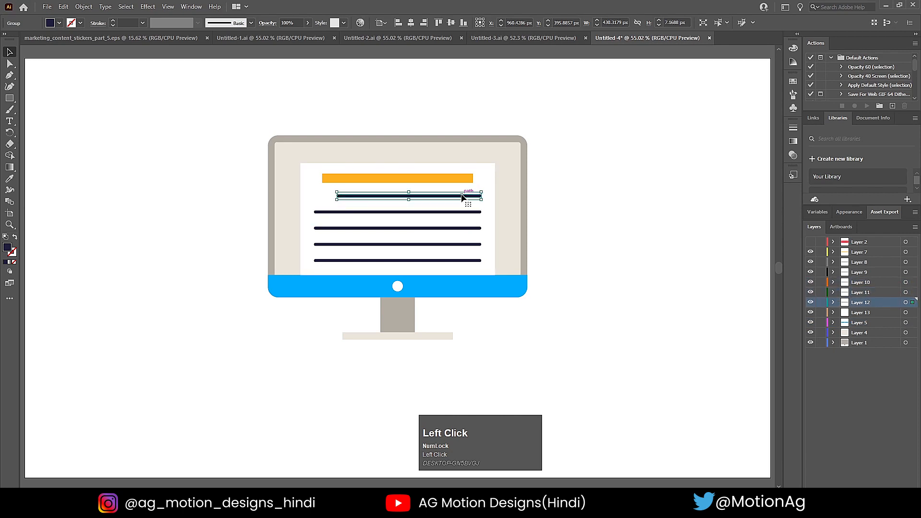
left_click(461, 229)
left_click(465, 245)
left_click(558, 210)
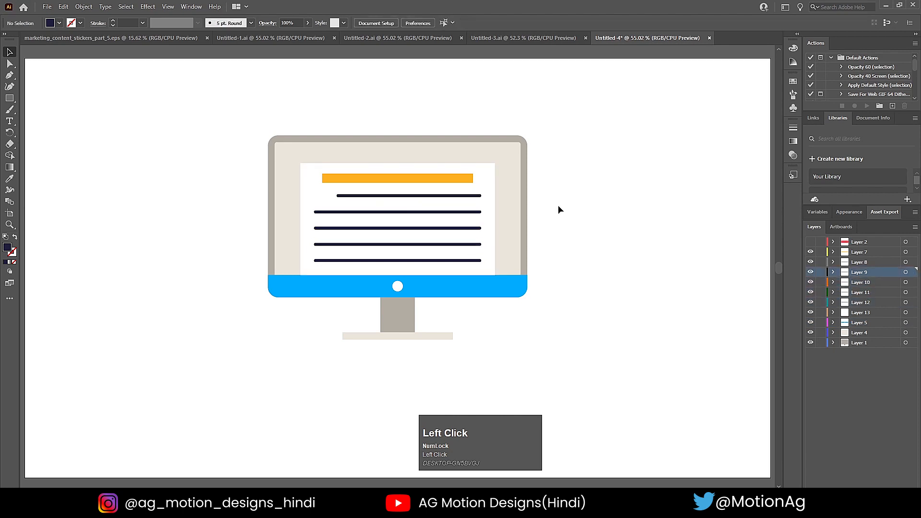
Show the keyboard's Layer 2 again and save the document as Untitled-4 in Adobe Illustrator format, compatible with Illustrator 2020
left_click(810, 242)
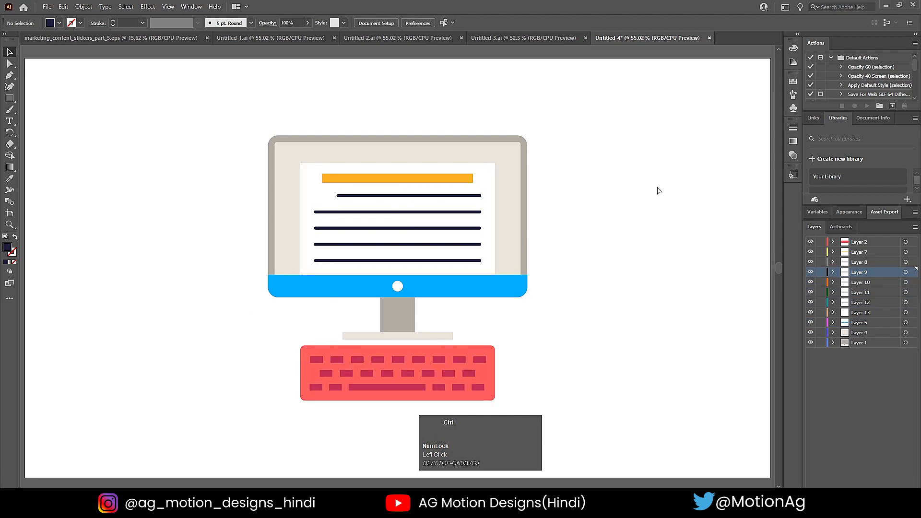
key("ctrl+s")
left_click(540, 342)
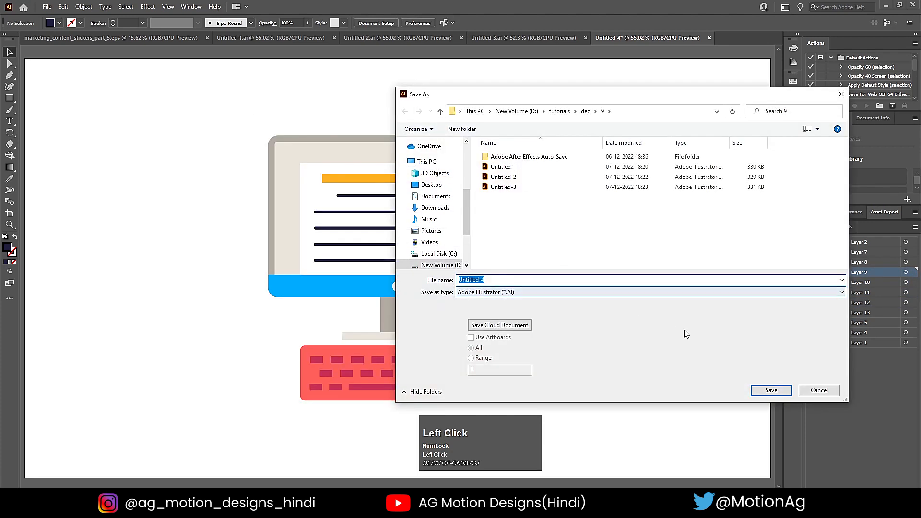
left_click(782, 390)
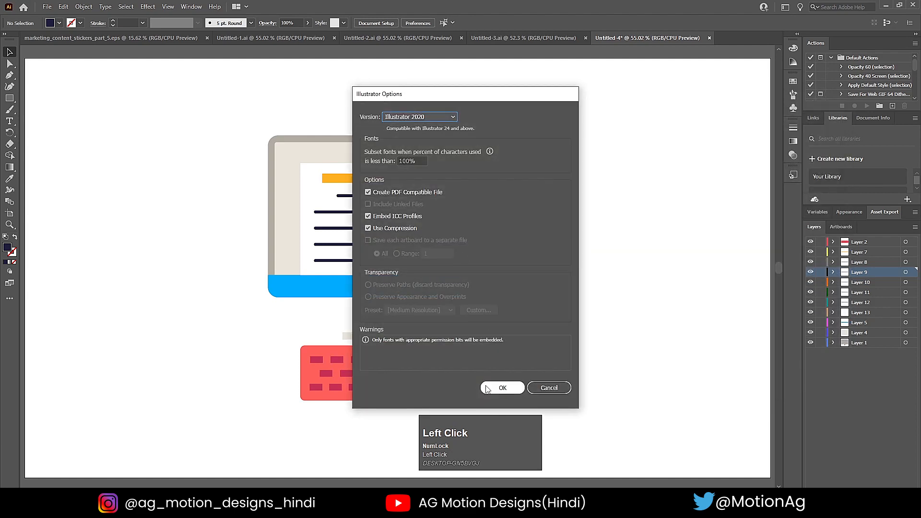
left_click(502, 388)
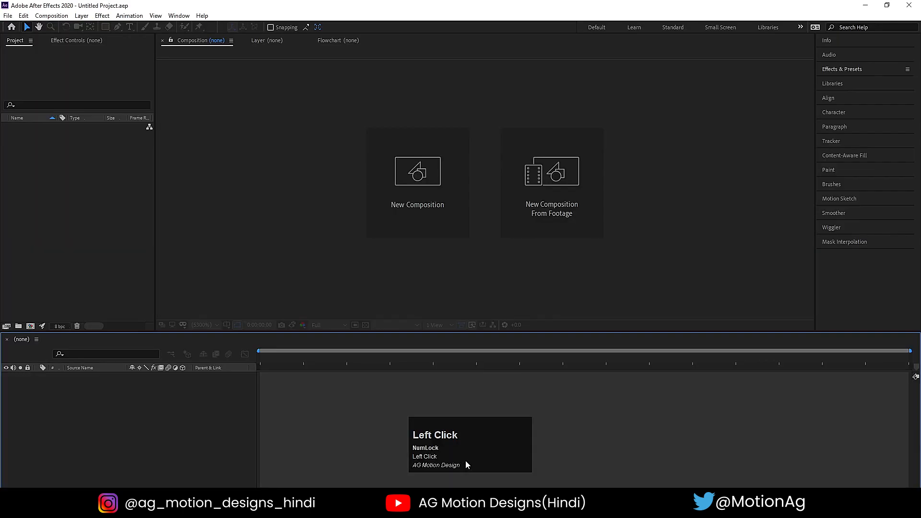
Switch to After Effects and create a composition named Main Animation at 1920 x 1080 px, 30 fps, lasting 30 seconds
left_click(437, 275)
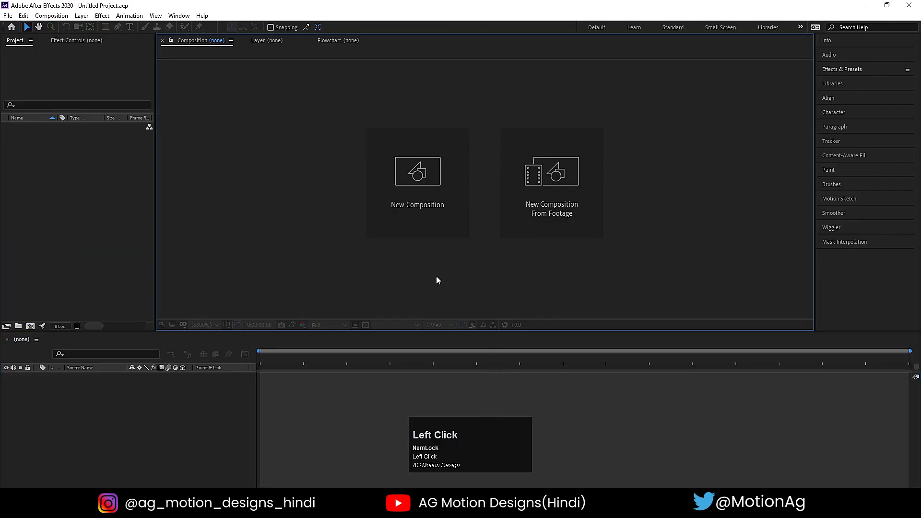
left_click(427, 205)
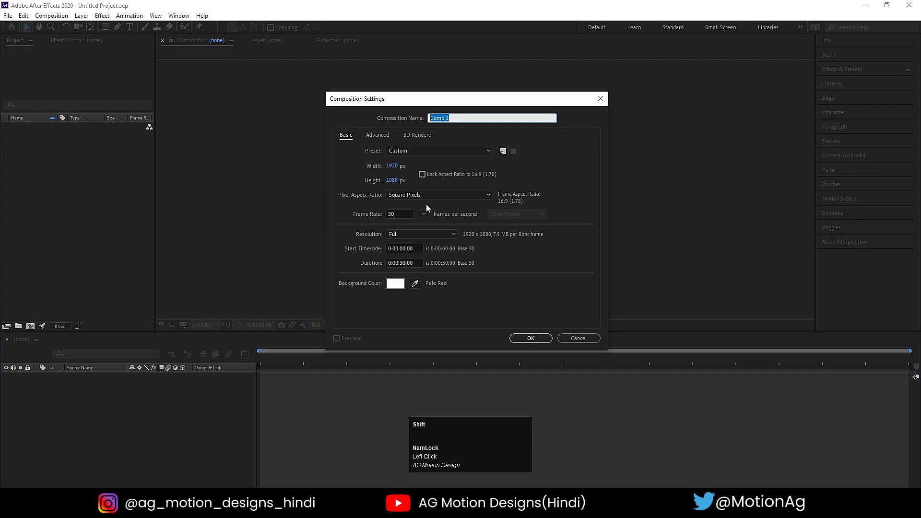
type("Main Animation")
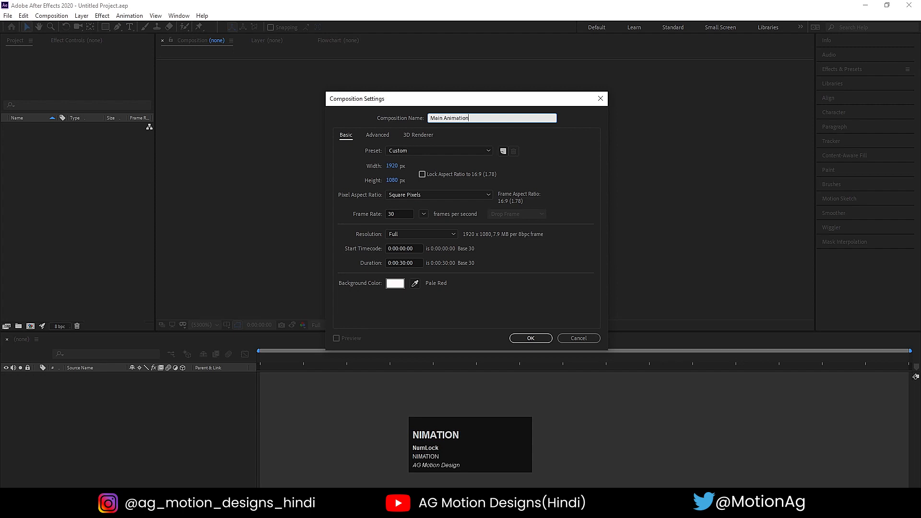
left_click(392, 166)
left_click(392, 181)
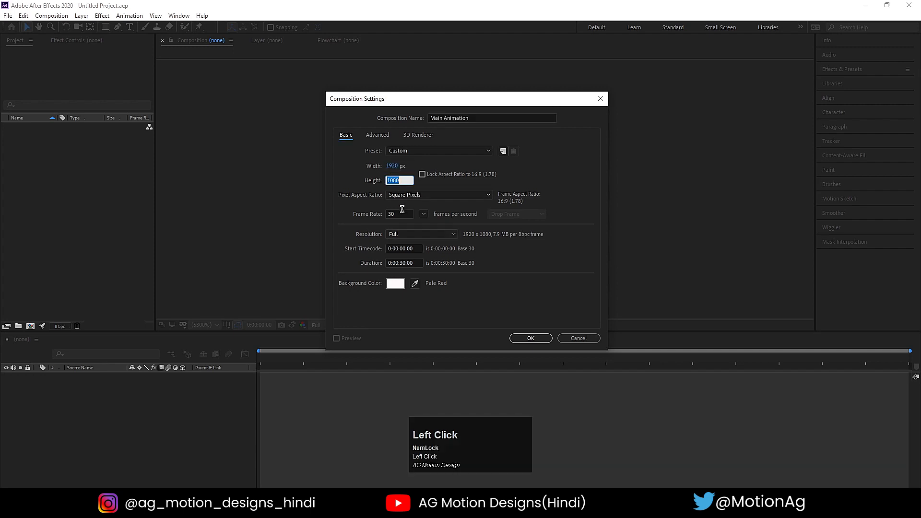
left_click(402, 212)
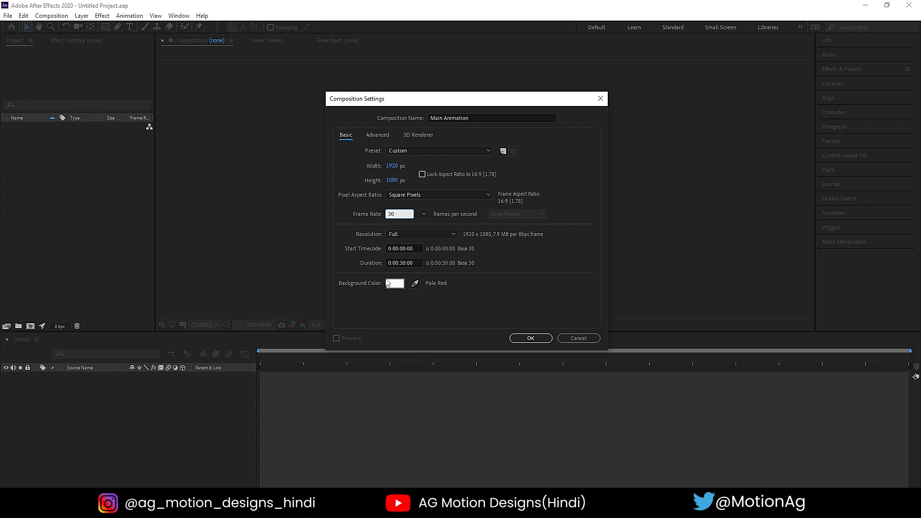
left_click(529, 290)
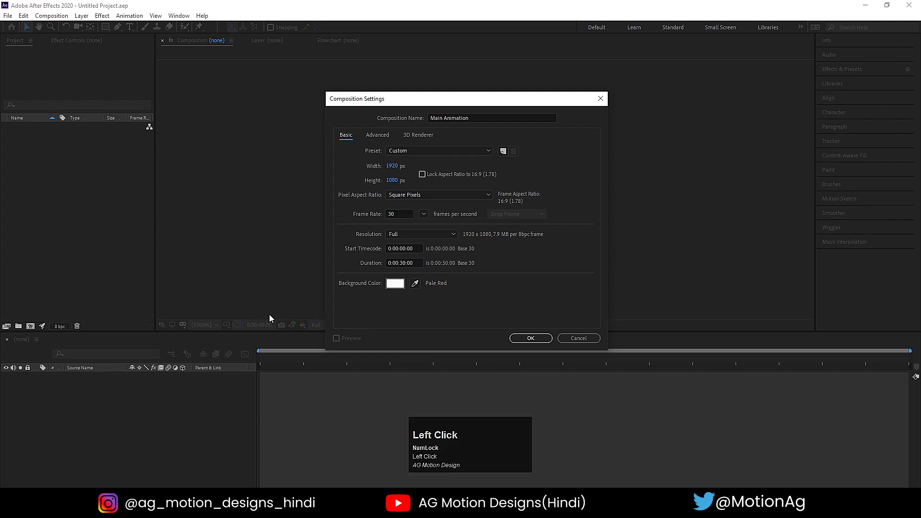
left_click(524, 339)
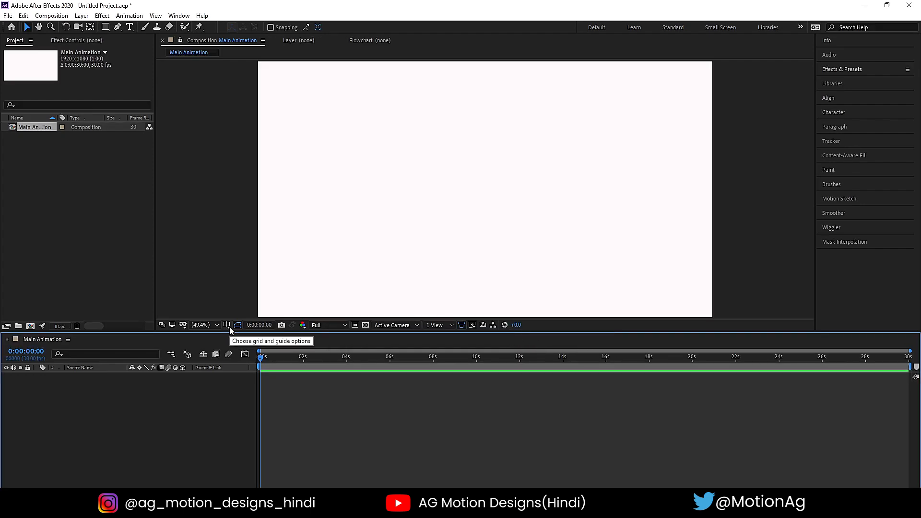
Display the title and action safe guides over the Main Animation composition
left_click(227, 325)
left_click(261, 335)
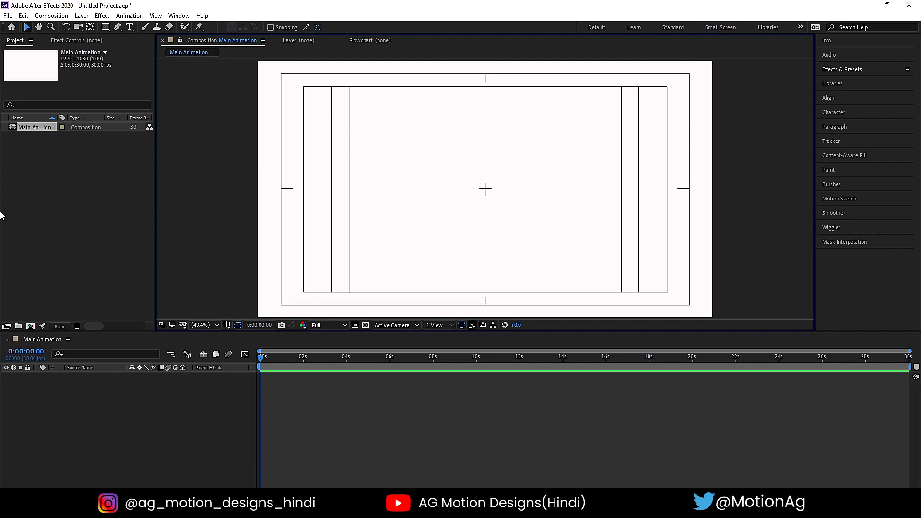
left_click(105, 349, "ctrl")
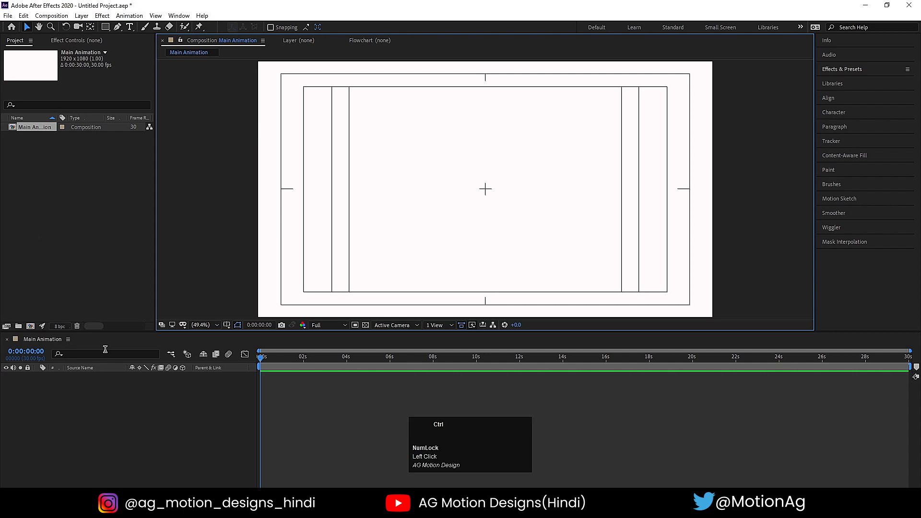
Import Untitled-1 as Composition - Retain Layer Sizes and add it to the Main Animation timeline
key("ctrl+i")
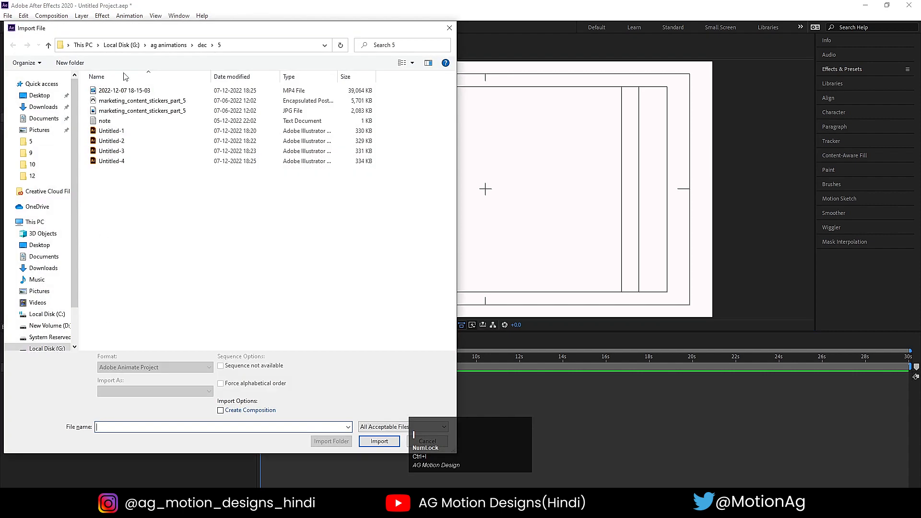
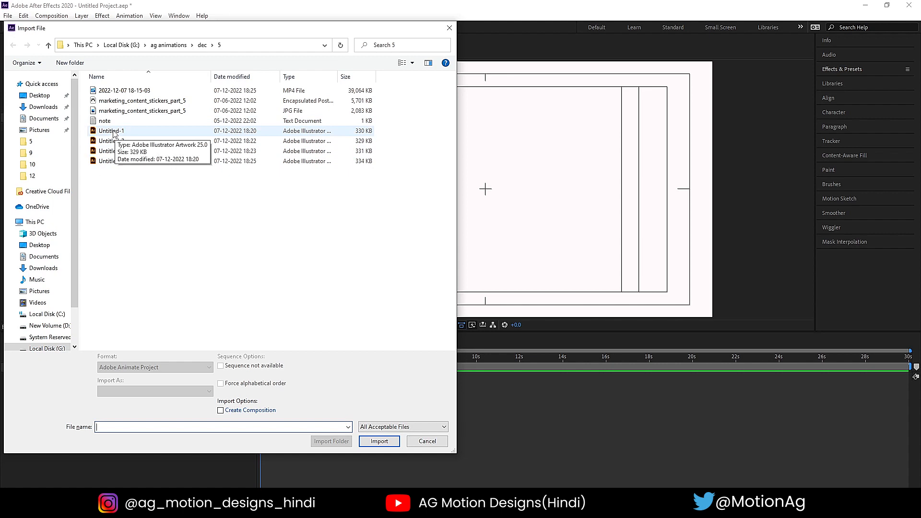
left_click(114, 132)
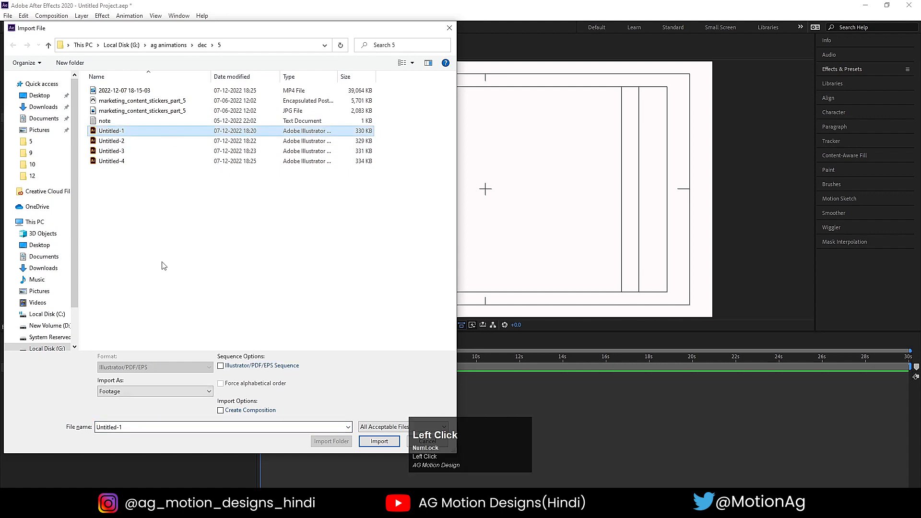
left_click(124, 392)
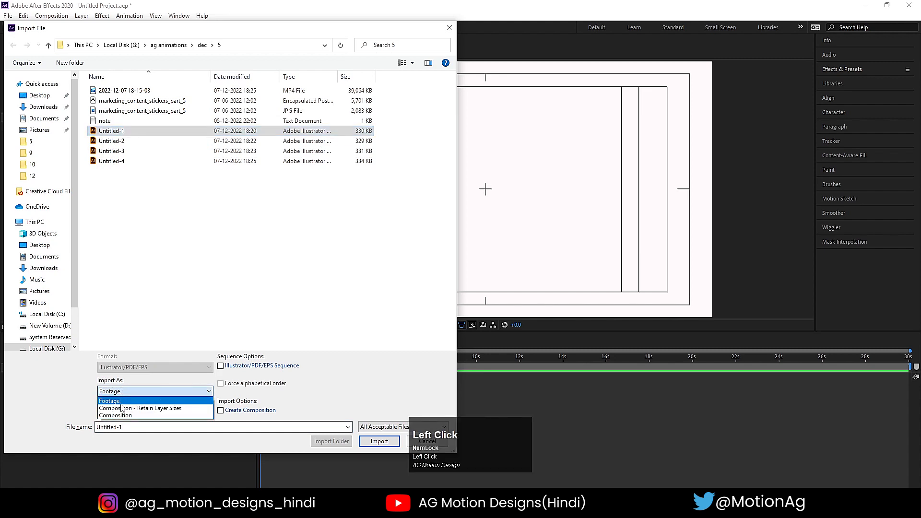
left_click(123, 408)
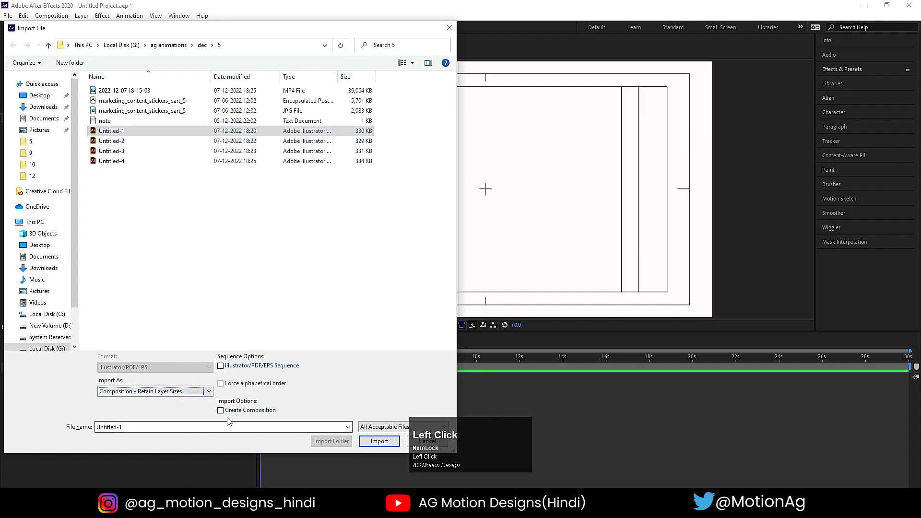
left_click(370, 444)
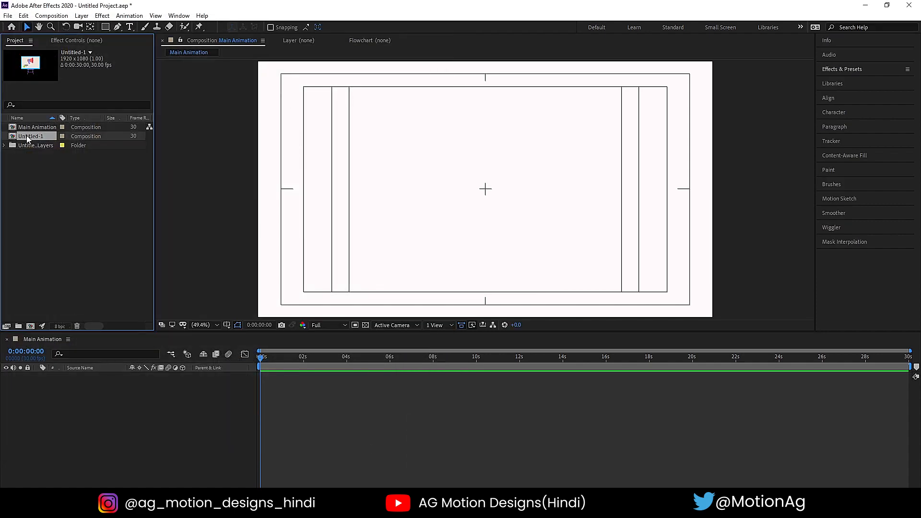
left_click_drag(27, 139, 115, 385)
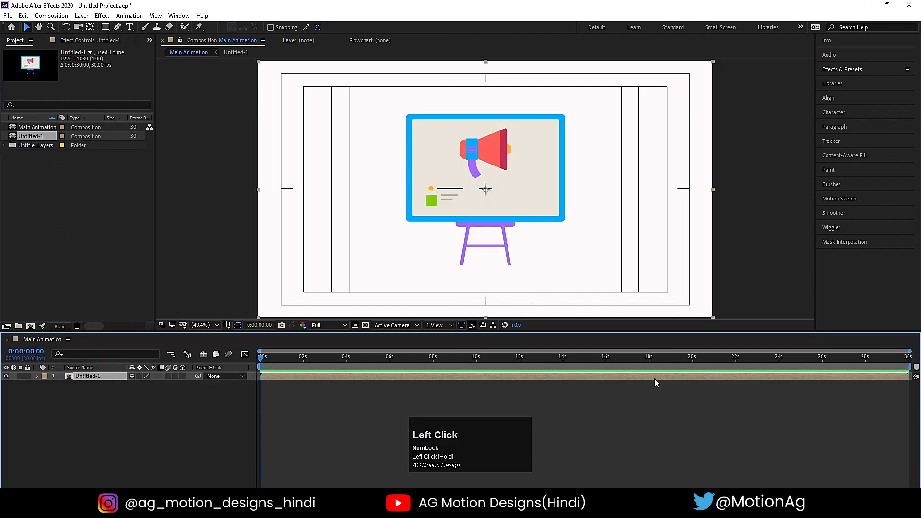
Open the Untitled-1 composition from the timeline and solo Layer 2, the megaphone
double_click(92, 375)
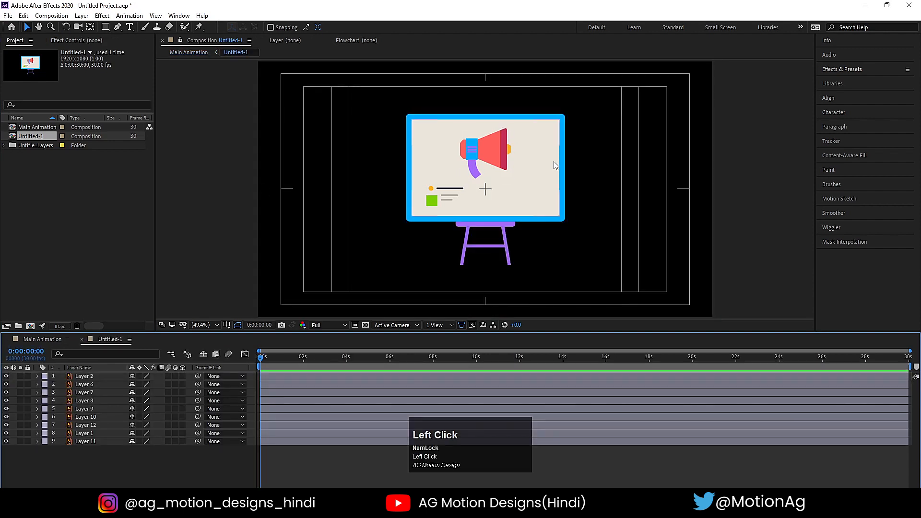
left_click_drag(88, 456, 68, 369)
left_click(86, 449)
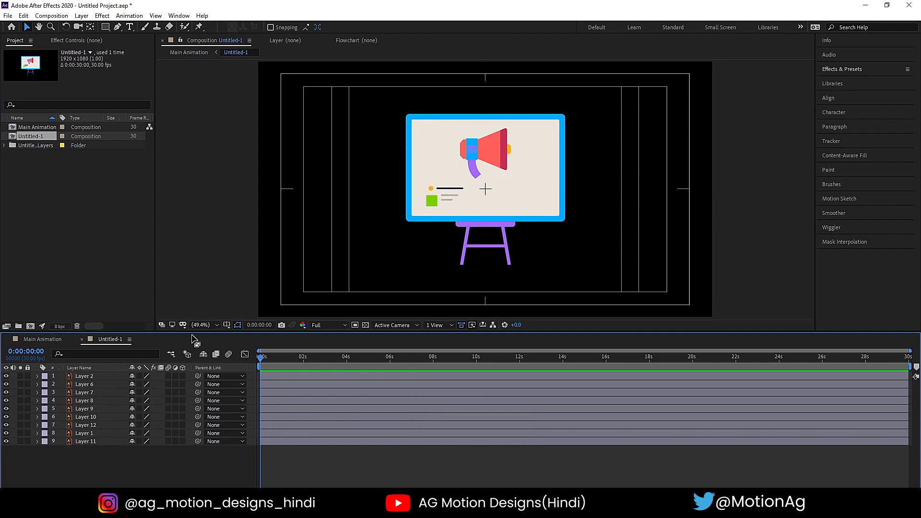
left_click(121, 444)
left_click(116, 454)
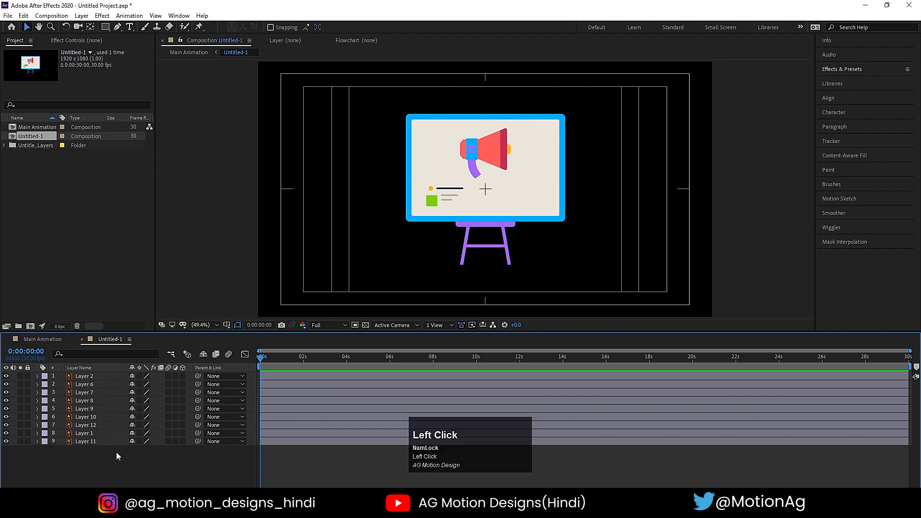
left_click(485, 139)
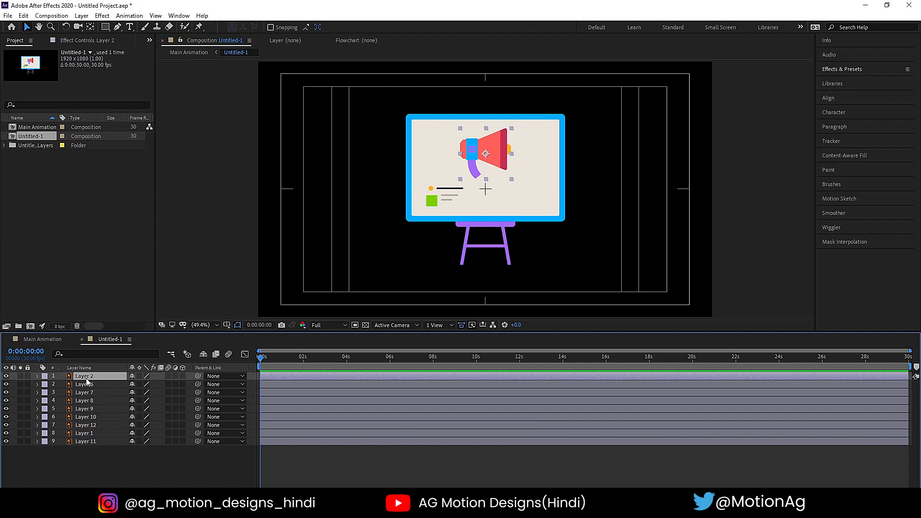
left_click(20, 376)
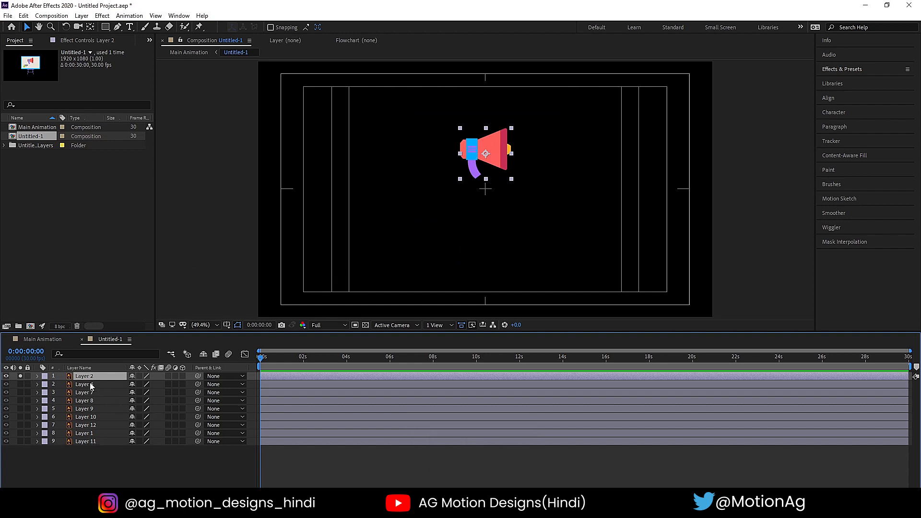
Add Rotation and Scale keyframes to Layer 2 at 0:00:00:00 and reveal both keyframed properties together
key("r")
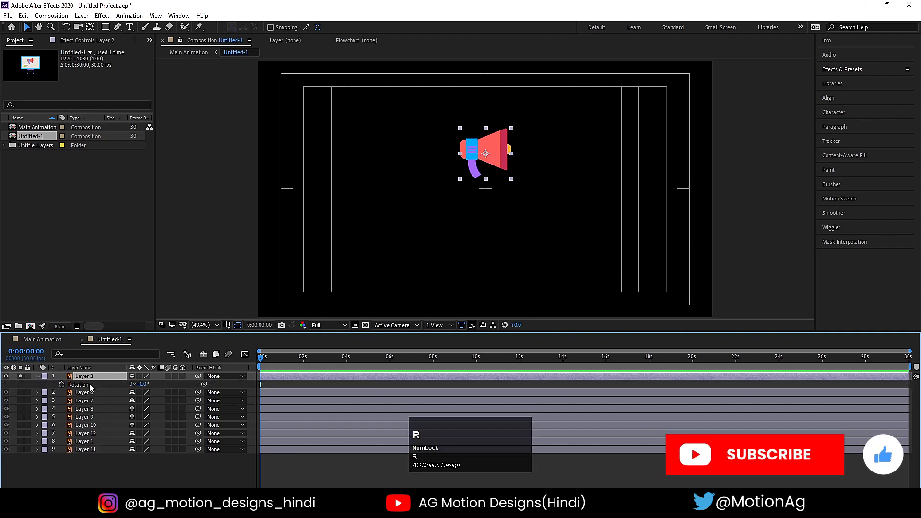
left_click(62, 385)
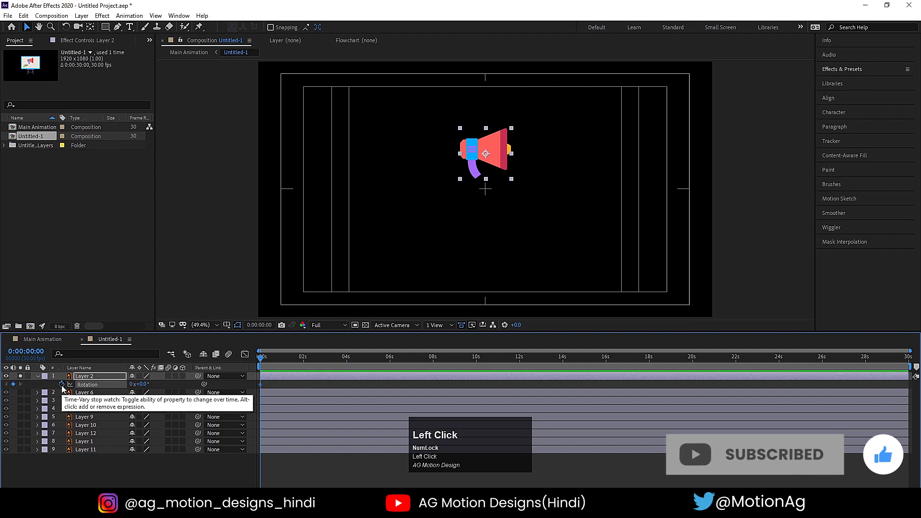
key("s")
left_click(62, 385)
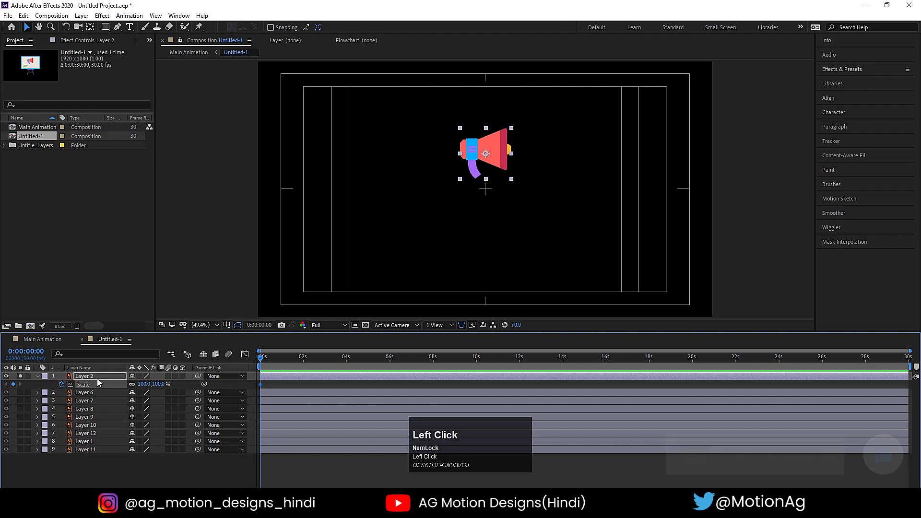
key("u")
key("u")
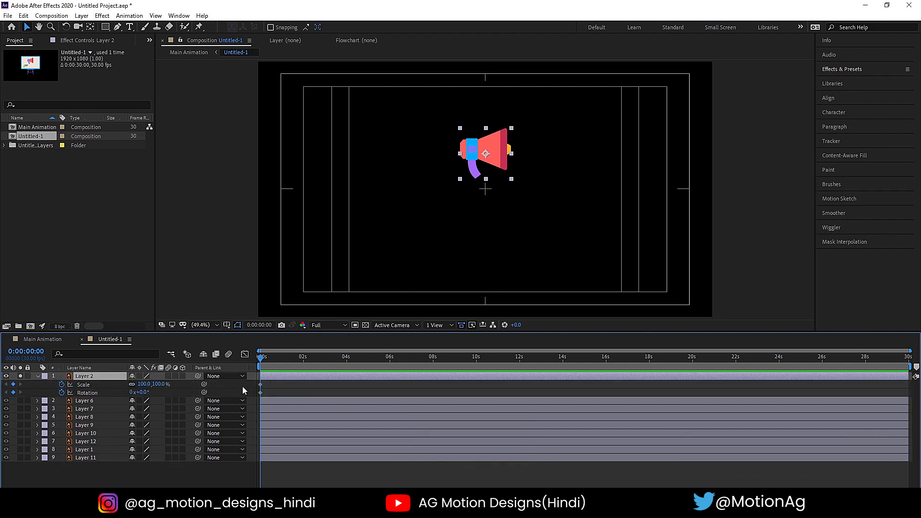
Add Scale and Rotation keyframes with the current values to Layer 2 at 0:00:00:20
key("equal")
key("equal")
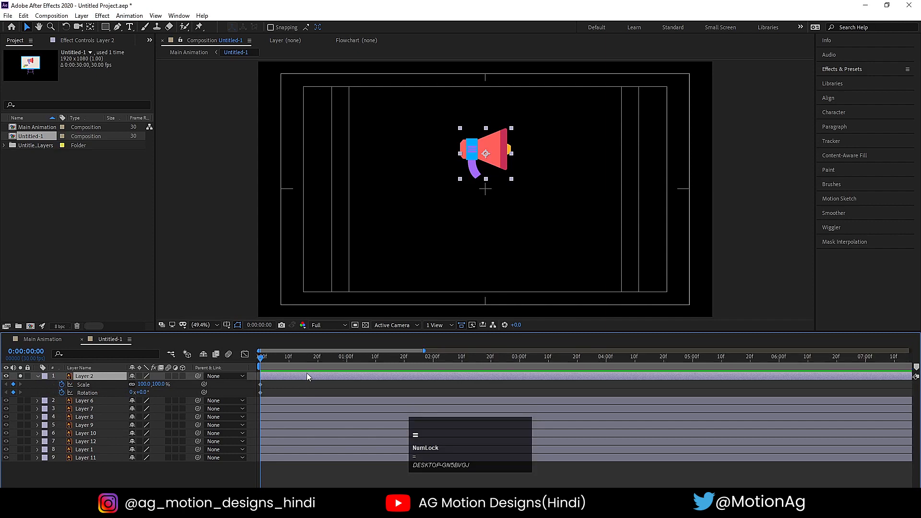
left_click_drag(317, 358, 318, 359)
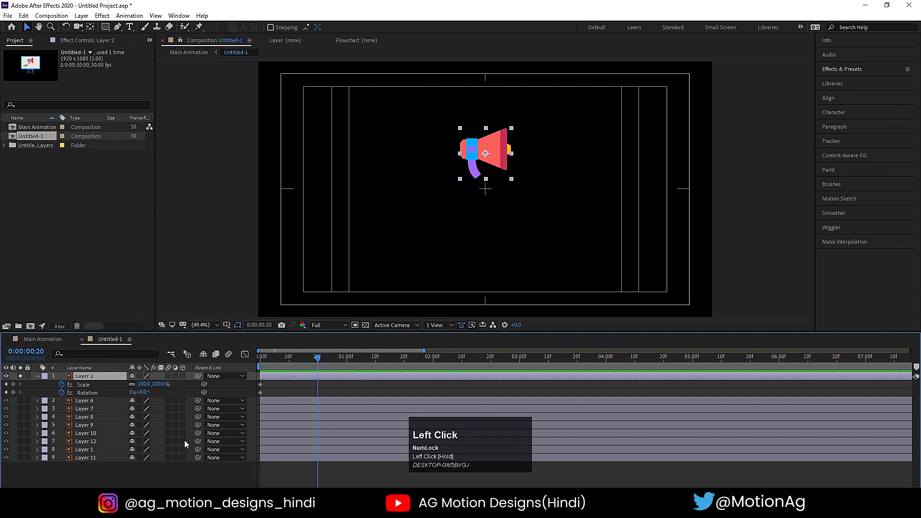
left_click(13, 384)
left_click(13, 393)
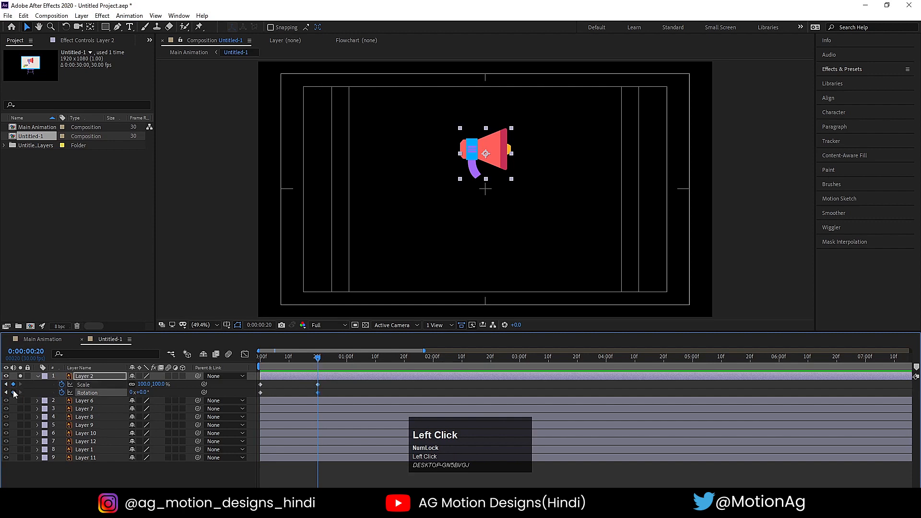
Set Layer 2's Rotation to -62° and Scale to 0% at 0:00:00:00 and preview the megaphone's entrance
left_click_drag(293, 359, 200, 363)
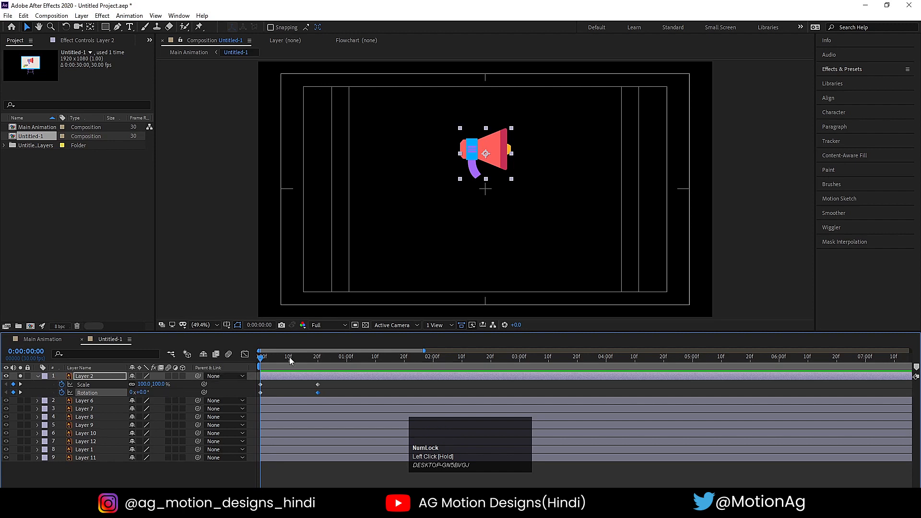
left_click_drag(142, 393, 113, 393)
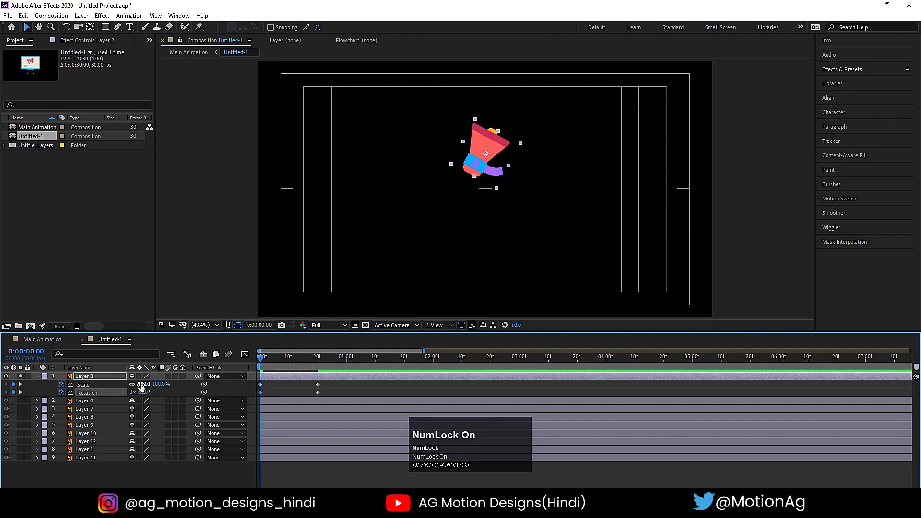
left_click(140, 384)
type("0")
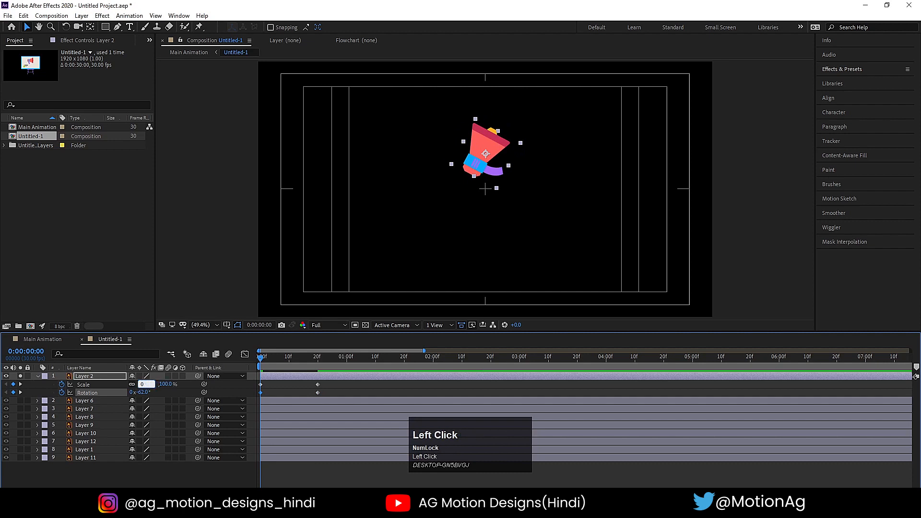
key("Return")
key("space")
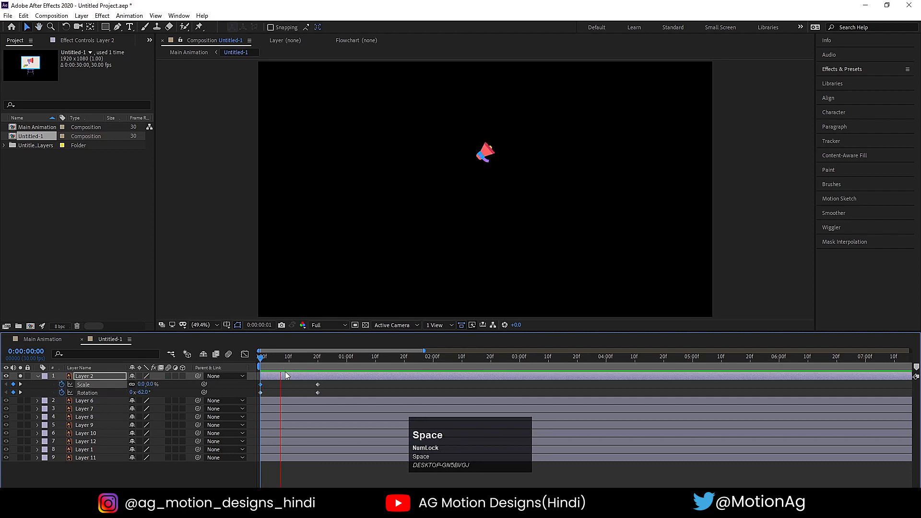
key("space")
left_click_drag(289, 360, 238, 358)
key("space")
key("space")
Apply Easy Ease to all of Layer 2's Scale and Rotation keyframes and select their end points in the Graph Editor
left_click_drag(332, 395, 255, 367)
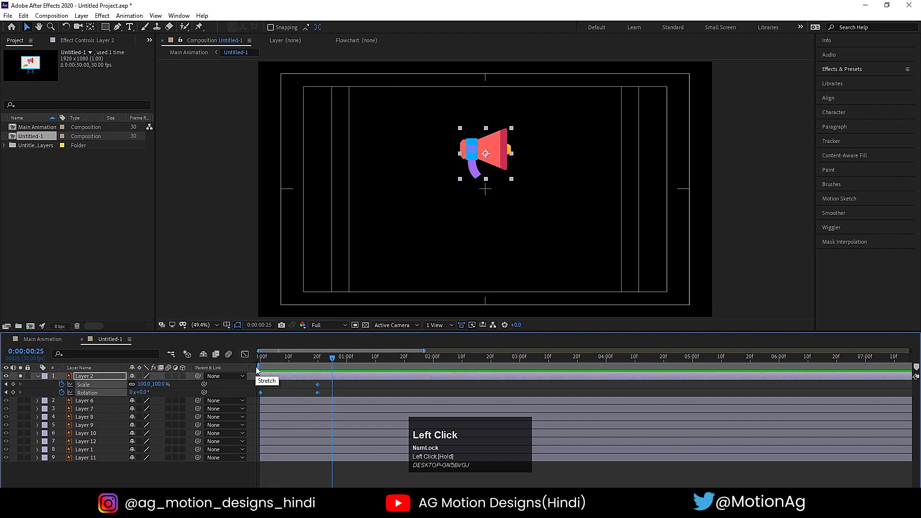
key("F9")
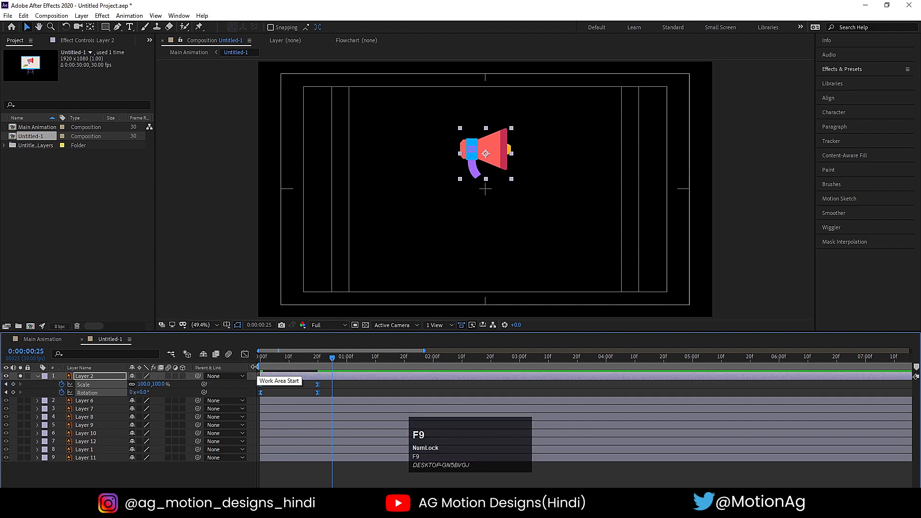
left_click(246, 355)
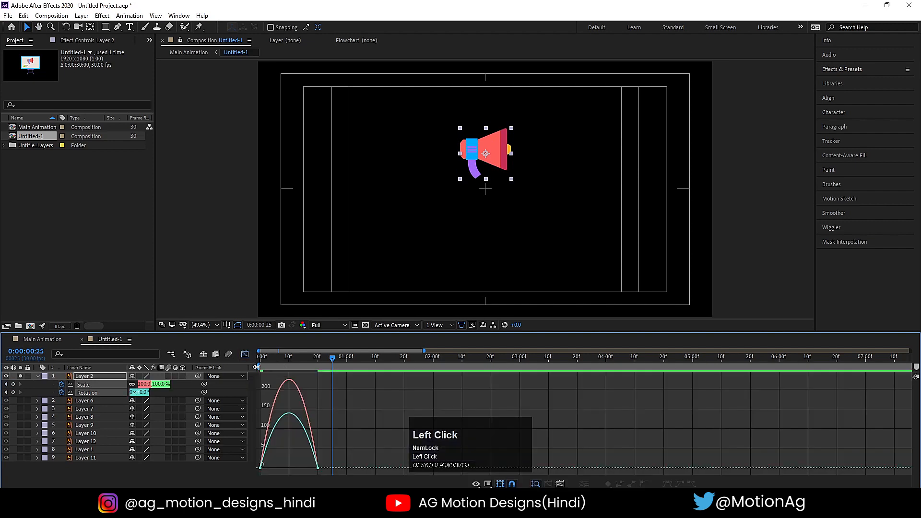
left_click_drag(335, 439, 263, 472)
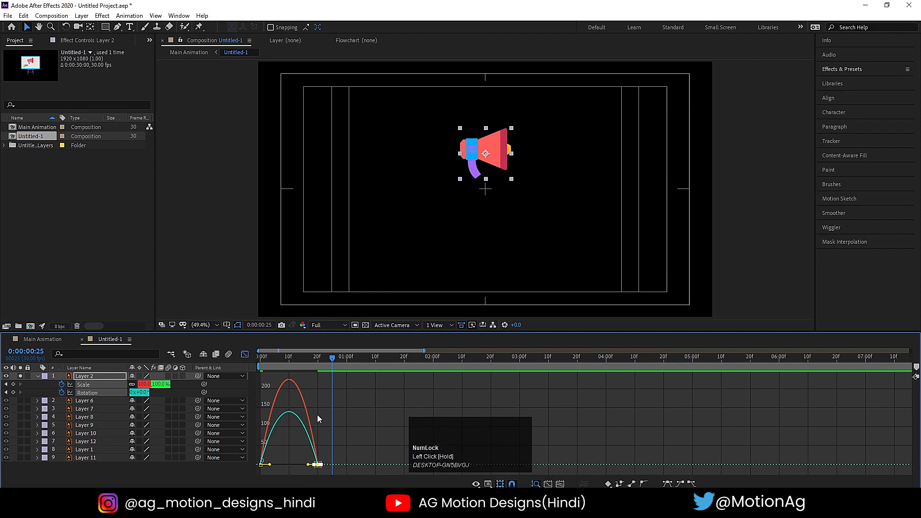
View the Scale and Rotation curves as a value graph and return to the speed graph
right_click(369, 397)
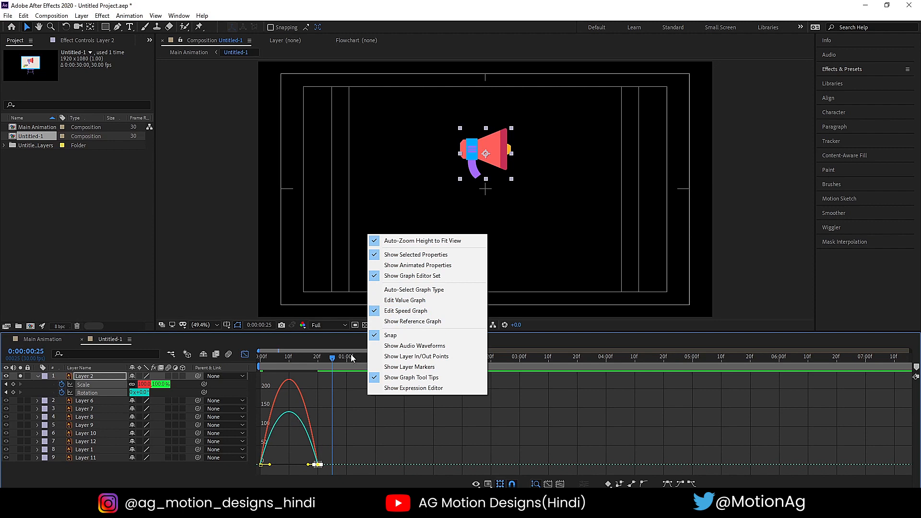
left_click(395, 301)
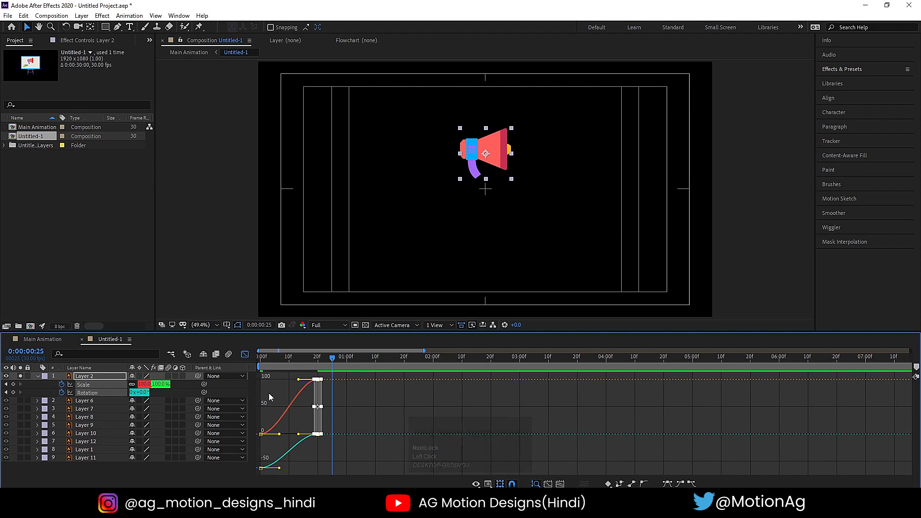
right_click(349, 402)
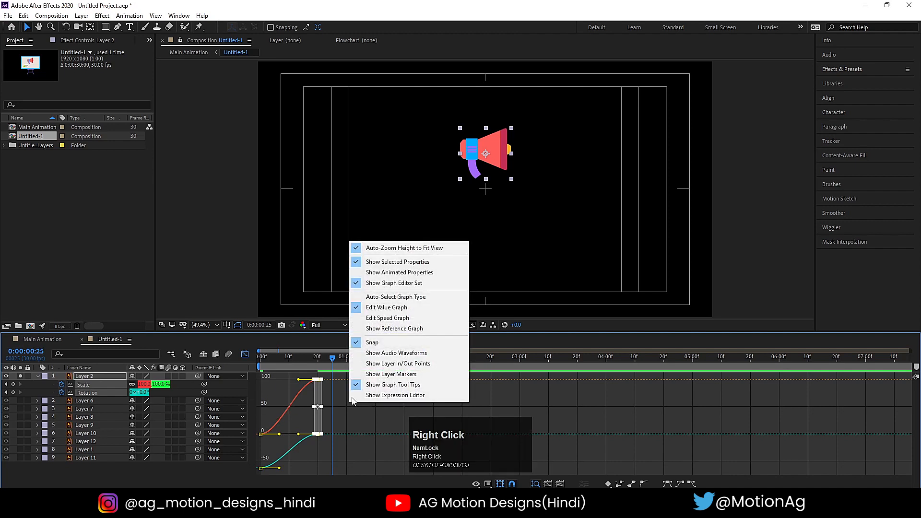
left_click(370, 319)
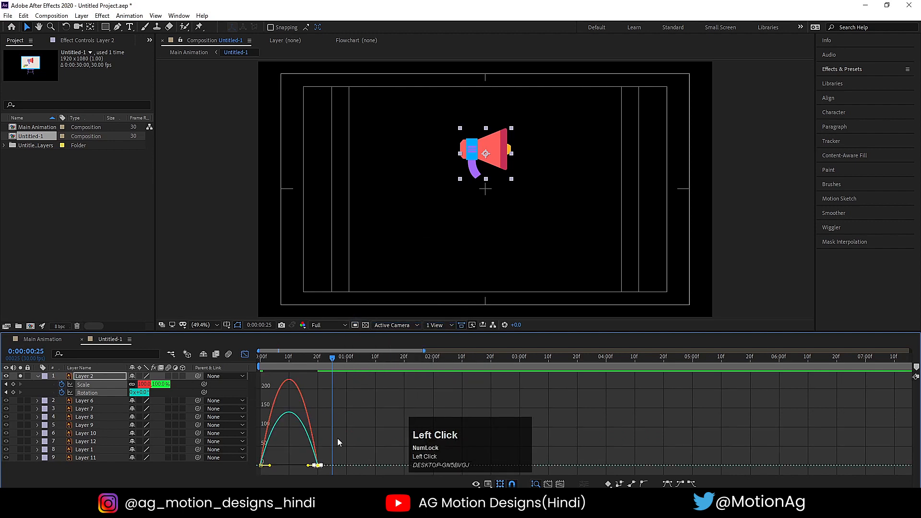
Lengthen the incoming easing of Layer 2's final Scale and Rotation keyframes so the speed peaks early, and preview the motion
left_click_drag(357, 434, 289, 466)
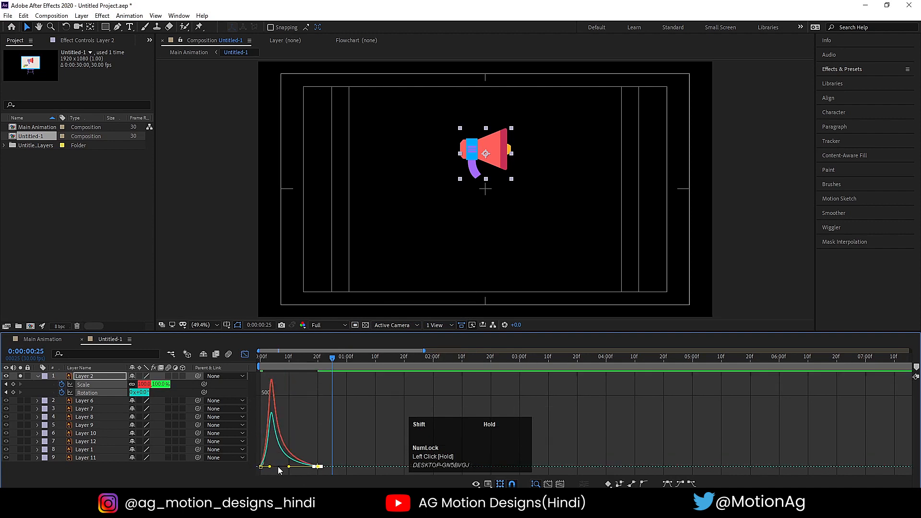
left_click_drag(301, 359, 235, 359)
key("space")
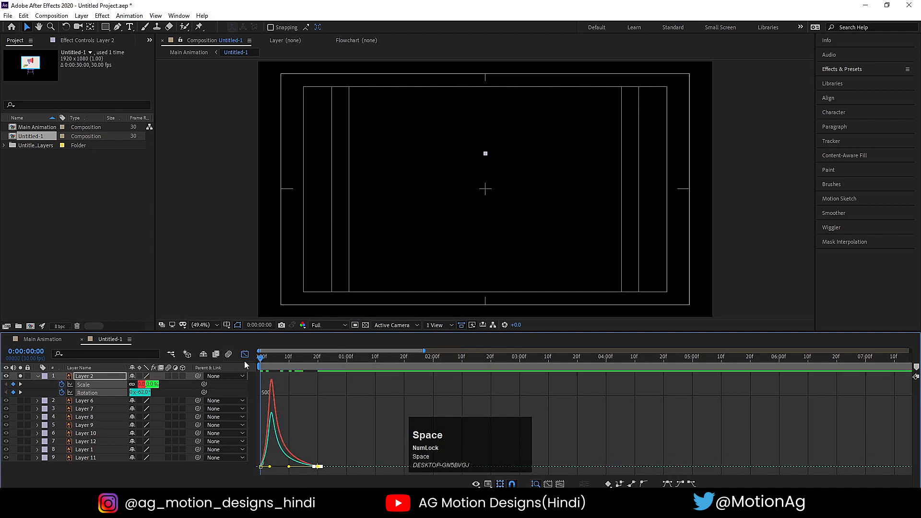
left_click(245, 355)
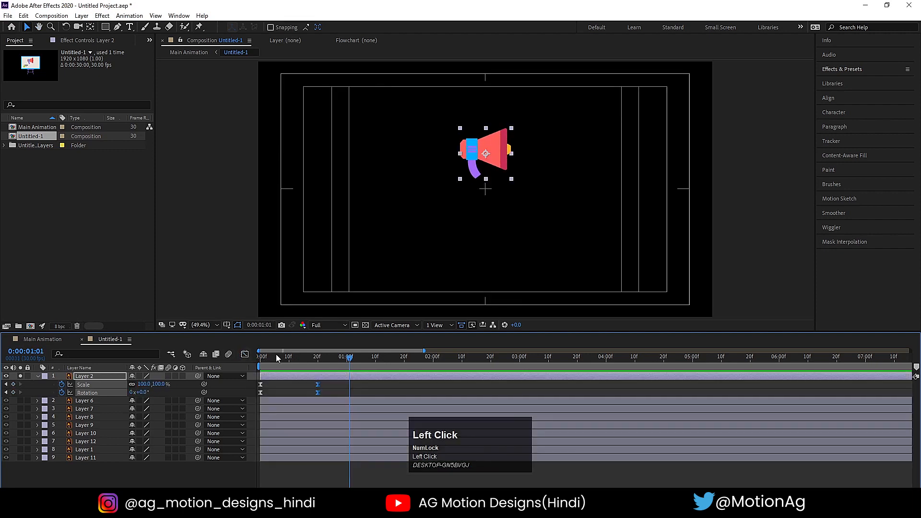
key("space")
key("space")
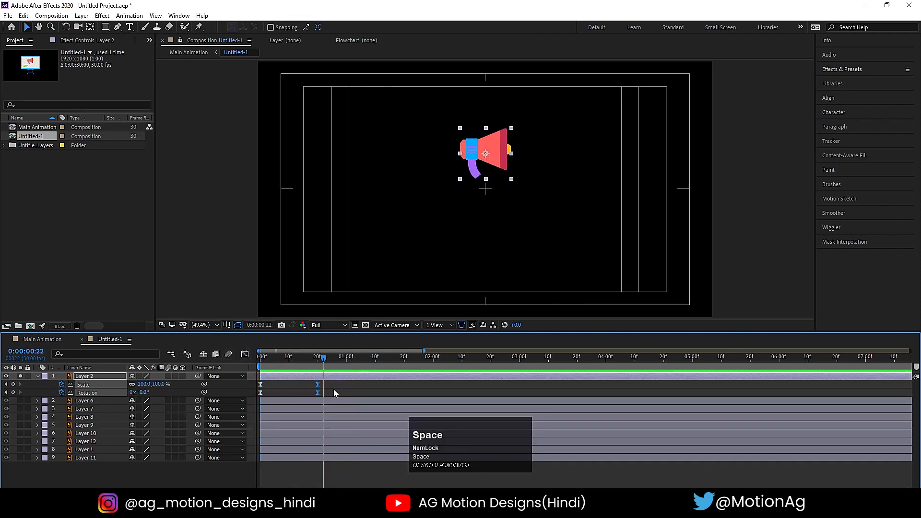
Delay only Layer 2's final Rotation keyframe to just past the 1-second mark and preview the offset motion
left_click(321, 395)
left_click(318, 393)
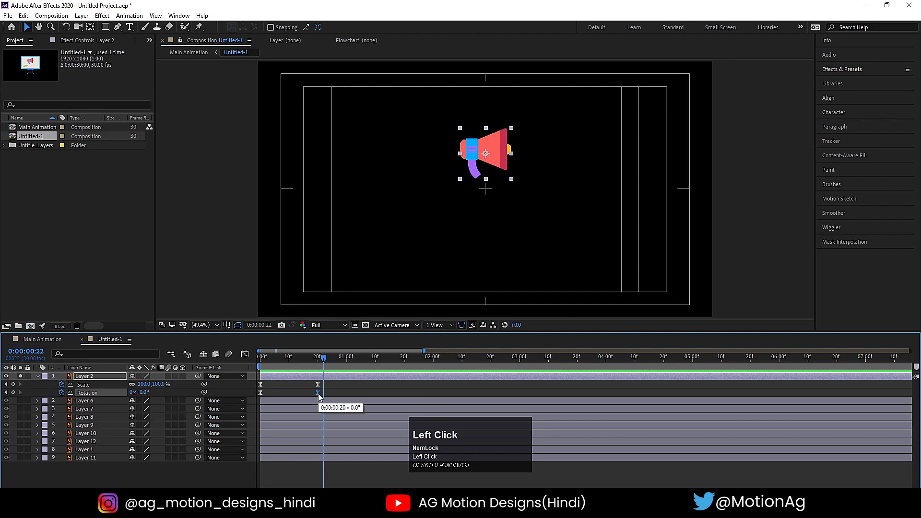
left_click_drag(318, 393, 338, 393)
left_click_drag(293, 363, 252, 373)
key("space")
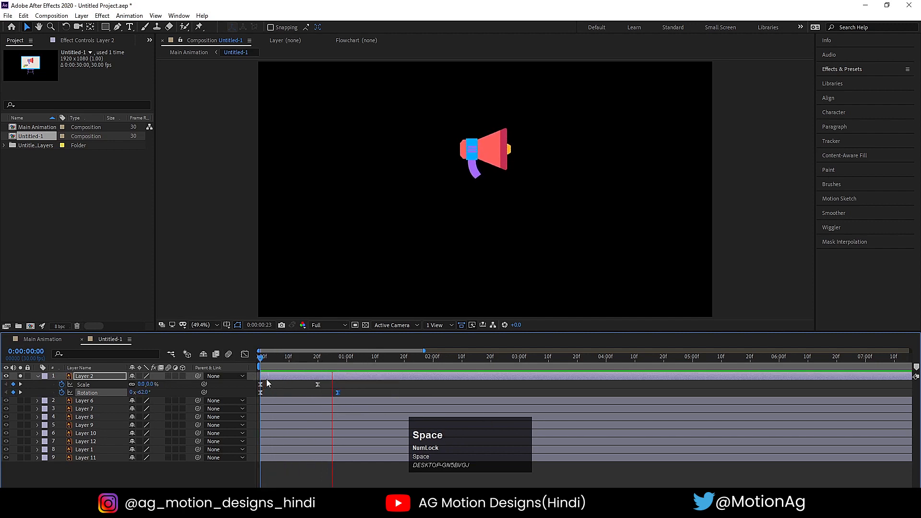
left_click_drag(338, 393, 353, 393)
key("space")
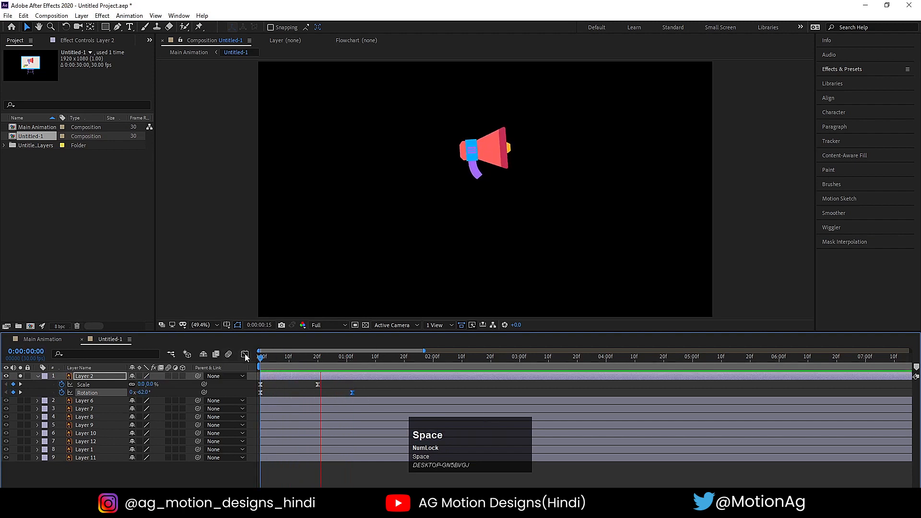
Preview the megaphone layer's scale and rotation animation from the first frame
key("space")
left_click_drag(299, 358, 167, 370)
key("space")
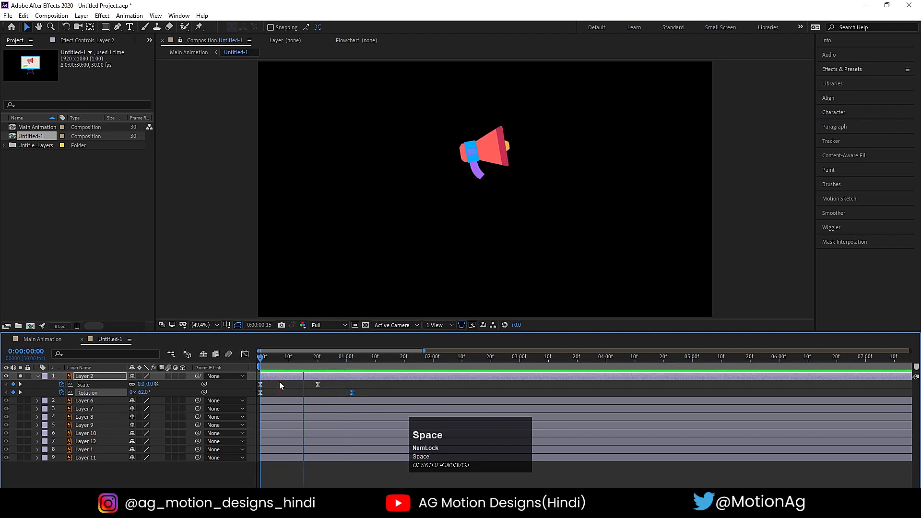
key("space")
key("space")
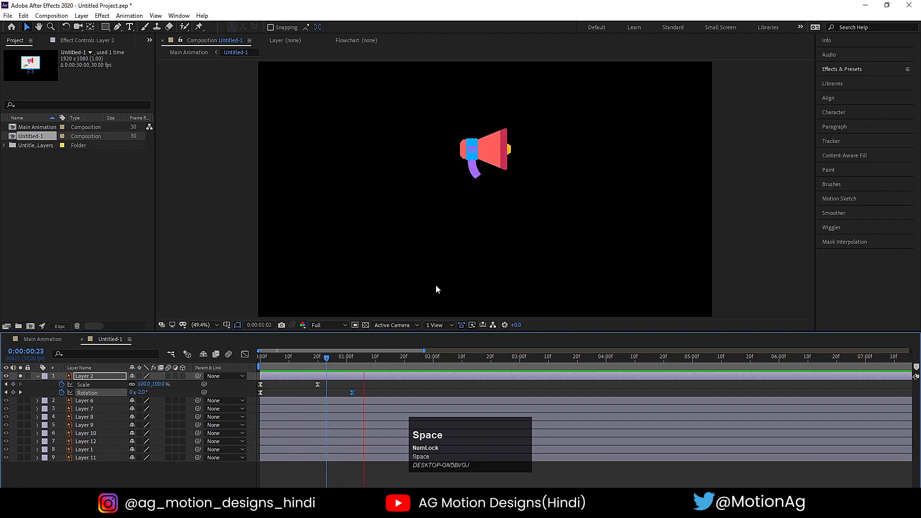
key("space")
With the playhead at 0:00:01:03, apply the Wiggle - position preset to Layer 2 and preview the motion
left_click_drag(370, 359, 356, 359)
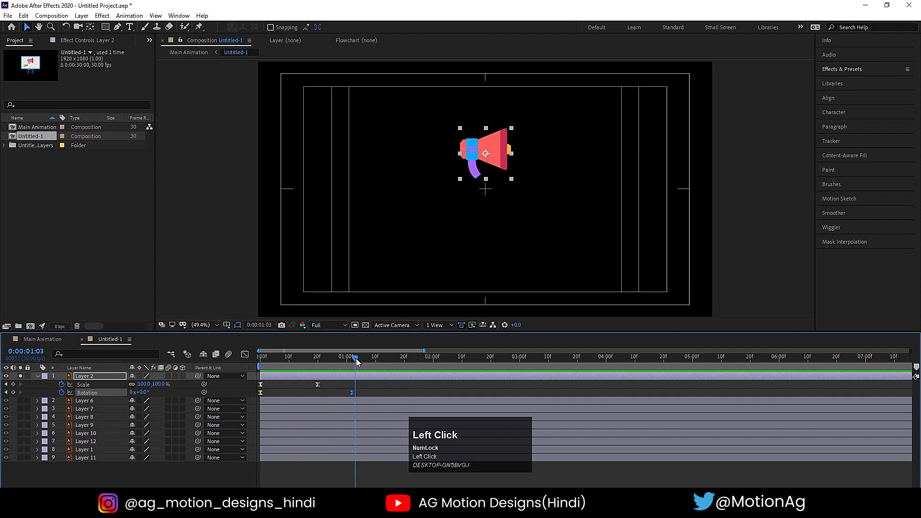
left_click(848, 71)
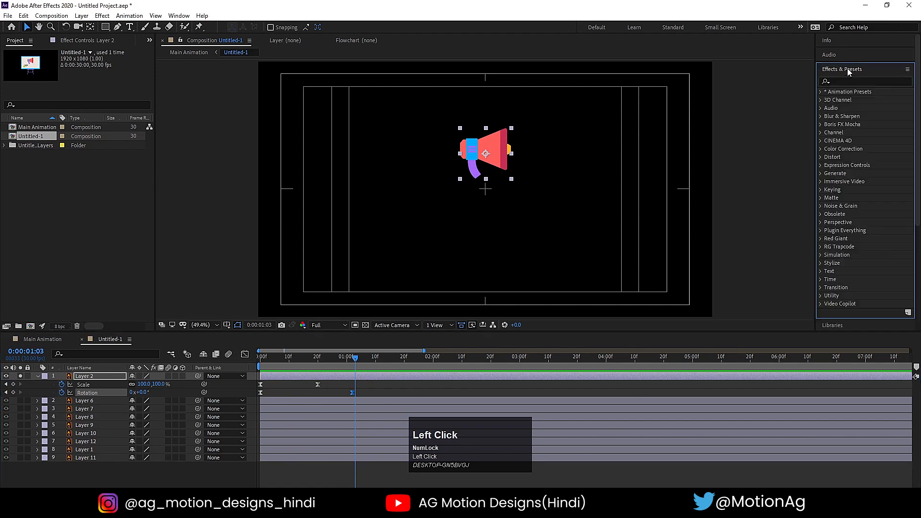
left_click(843, 82)
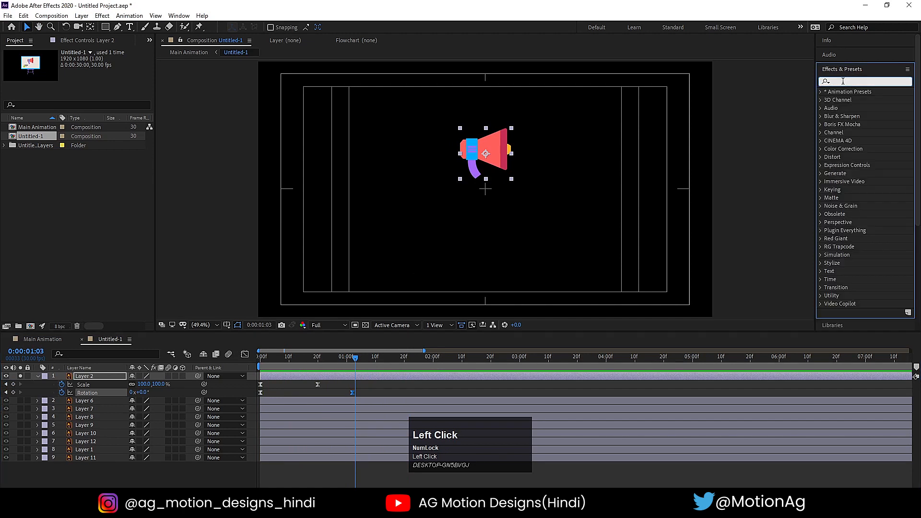
type("wigg")
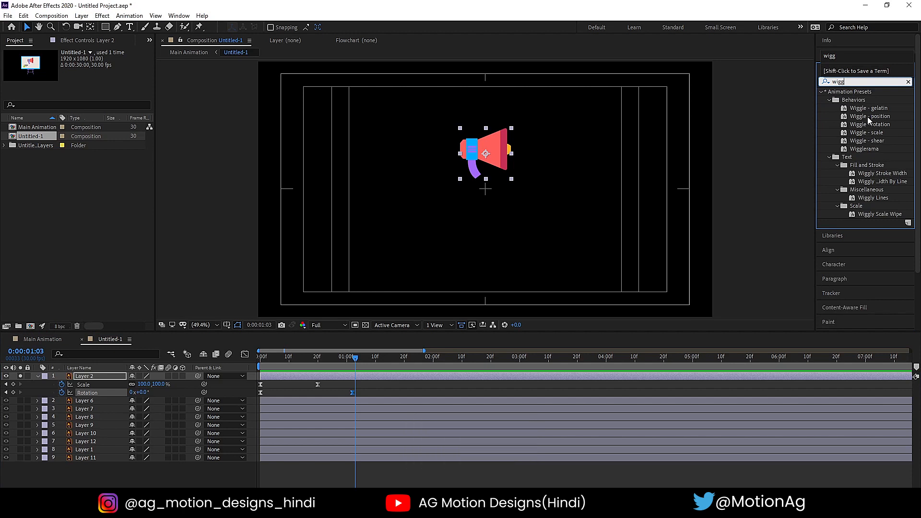
left_click(868, 117)
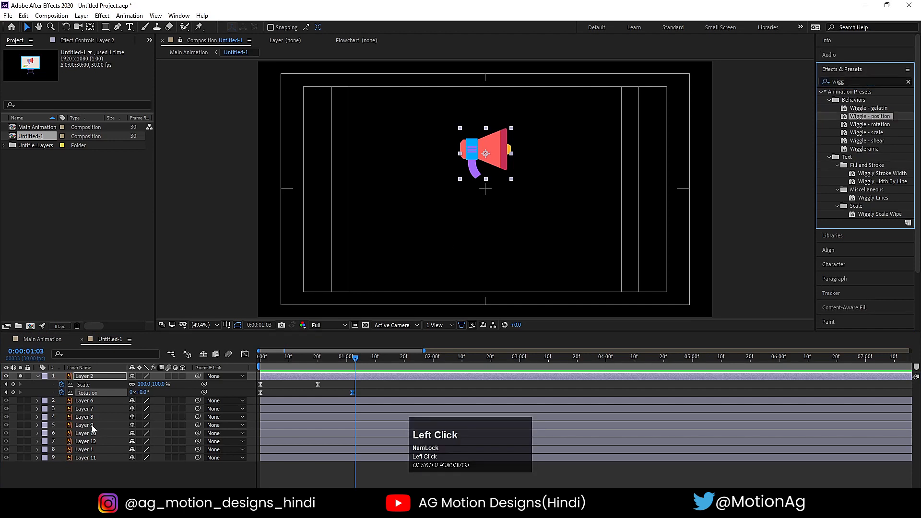
left_click(100, 377)
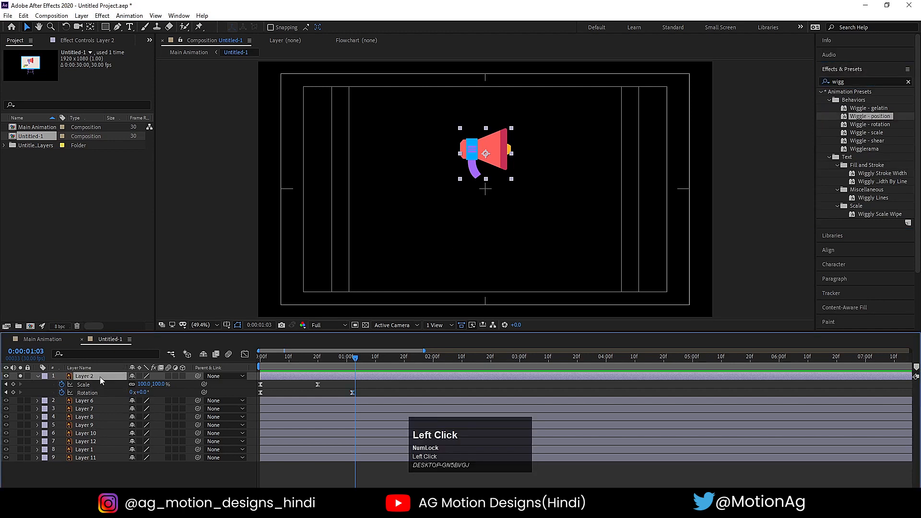
double_click(860, 119)
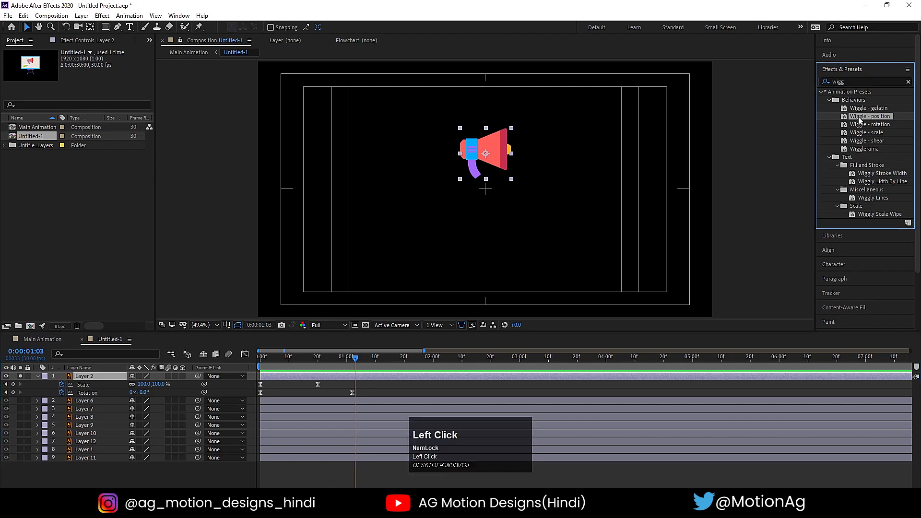
key("space")
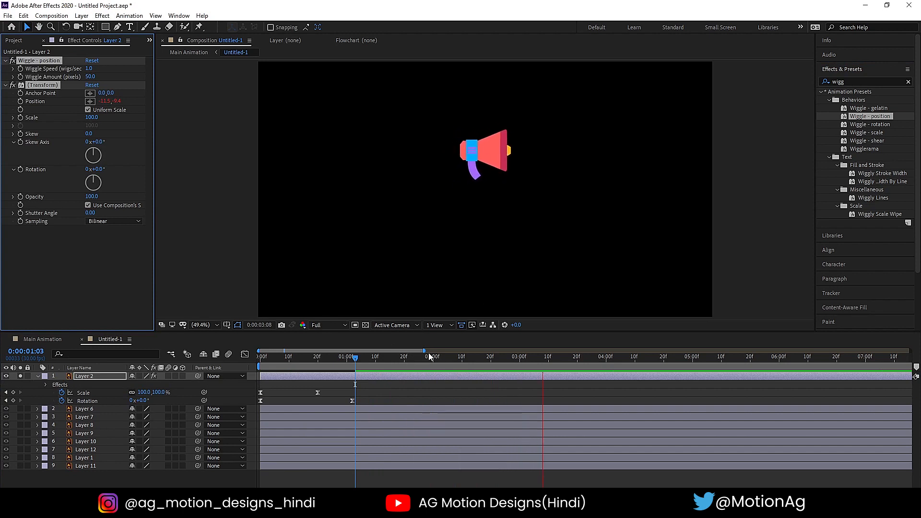
key("space")
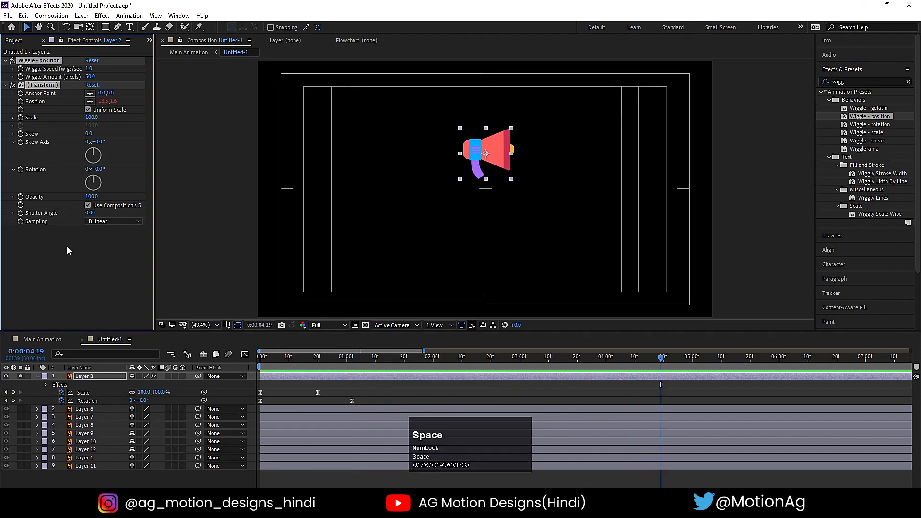
Turn off solo for Layer 2 and preview the whole composition from the first frame
left_click(21, 376)
key("space")
left_click_drag(344, 364, 254, 365)
key("space")
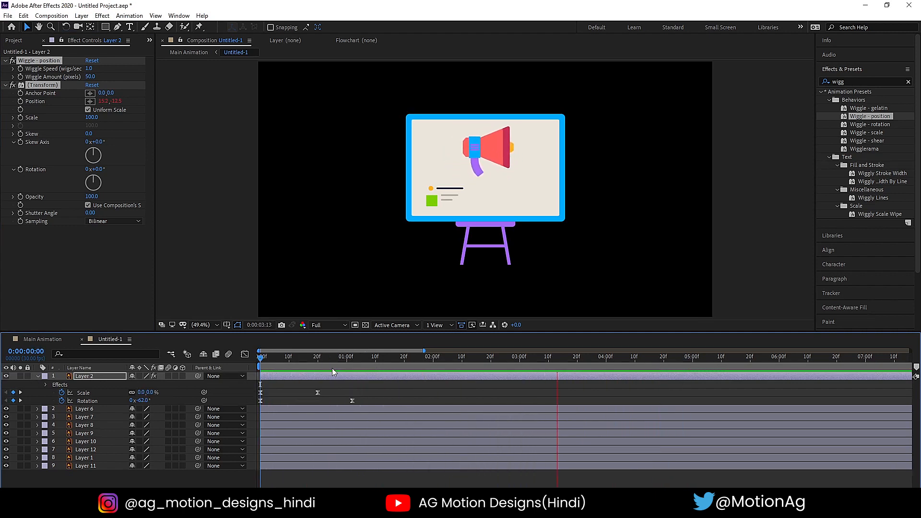
key("space")
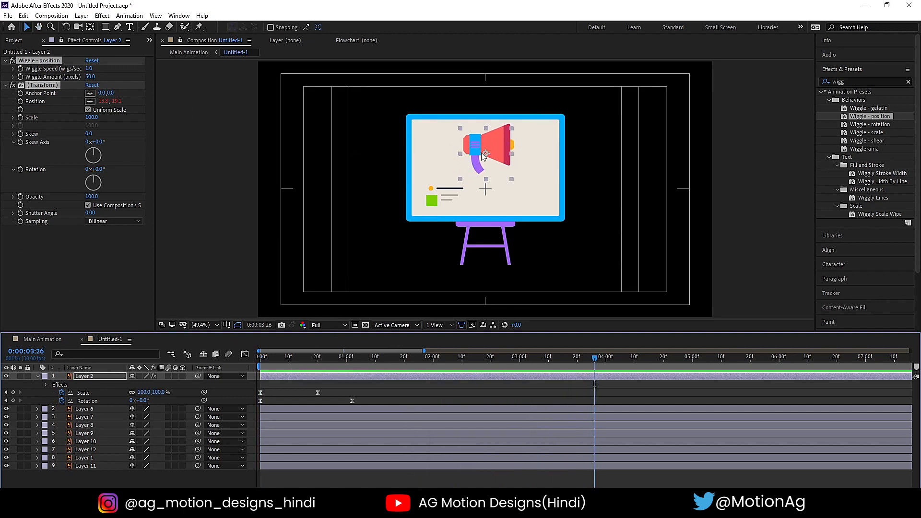
key("space")
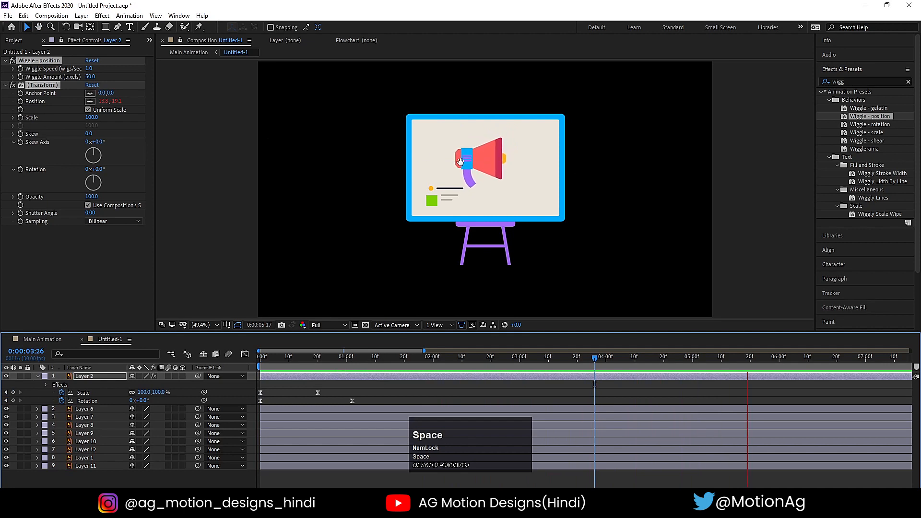
key("space")
Set Layer 2's Wiggle Amount for position to 30 pixels and preview the result from the first frame
left_click(50, 78)
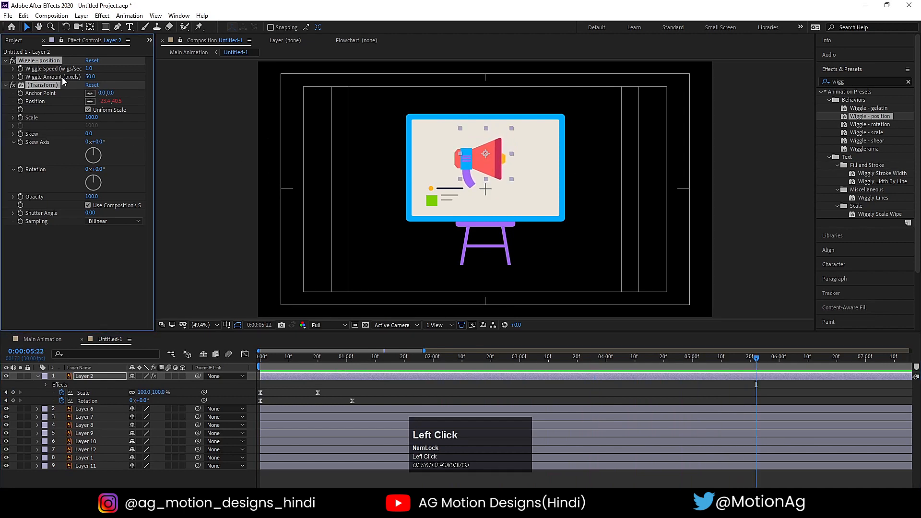
left_click(90, 77)
key("Return")
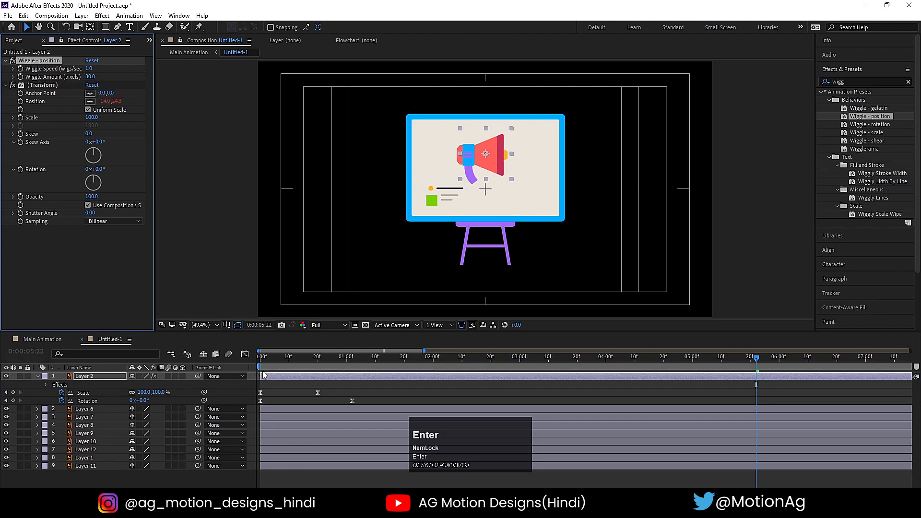
left_click(261, 357)
key("space")
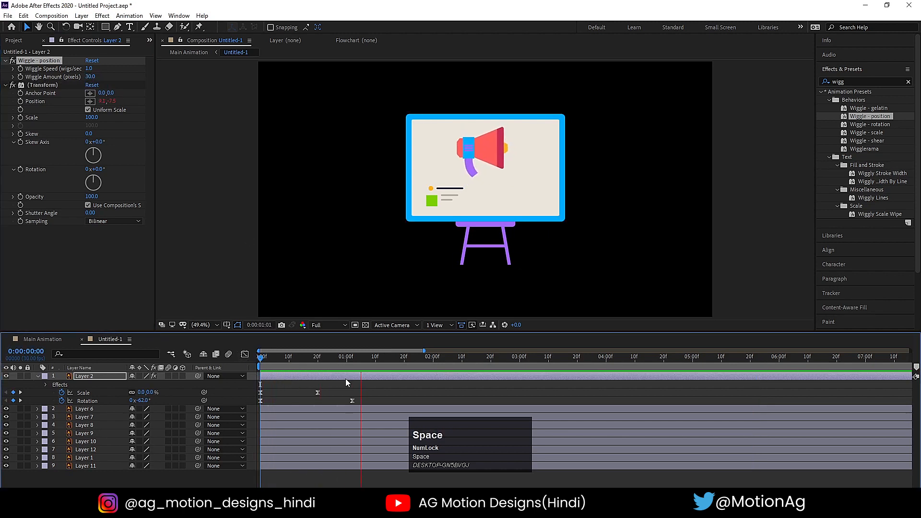
key("space")
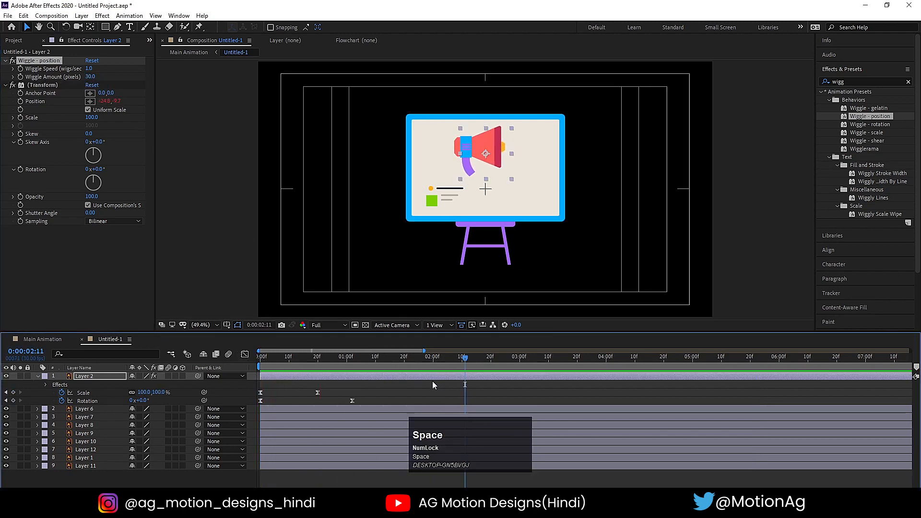
Apply the Wiggle - rotation preset to Layer 2 and preview the megaphone from the first frame
left_click(865, 125)
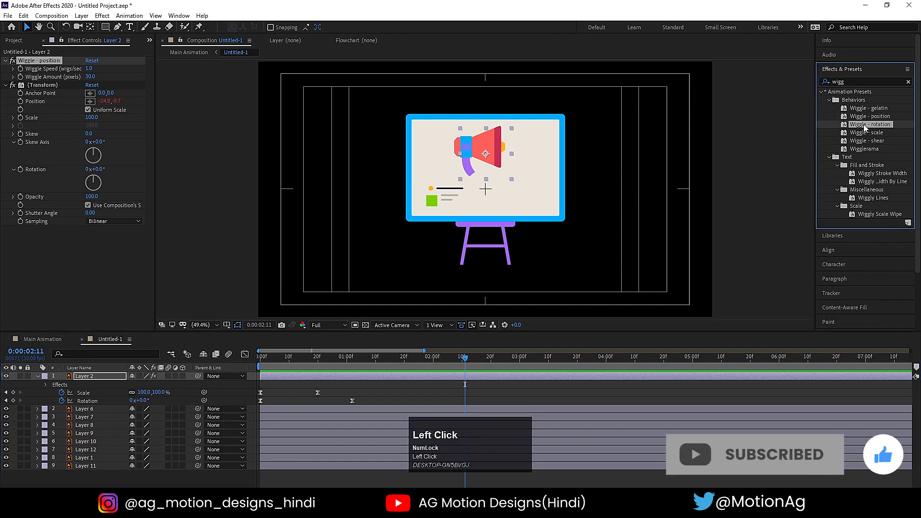
double_click(866, 128)
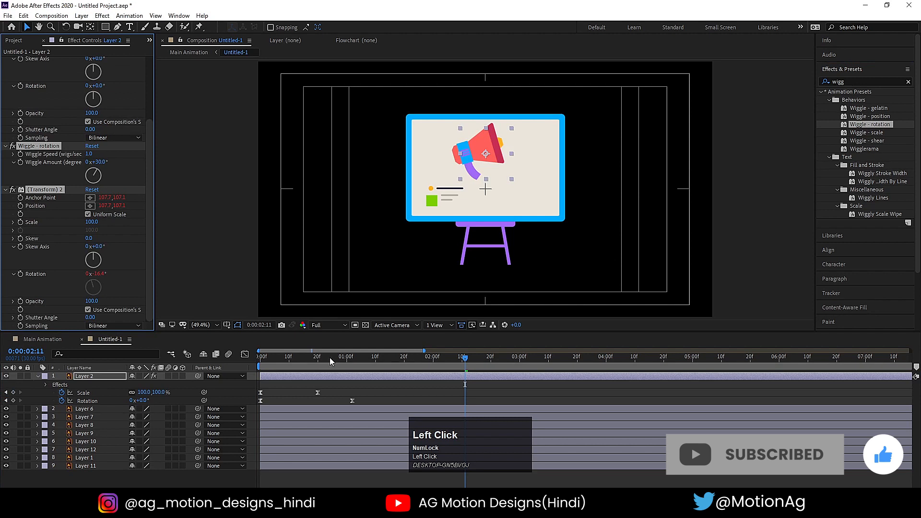
left_click_drag(330, 360, 114, 356)
key("space")
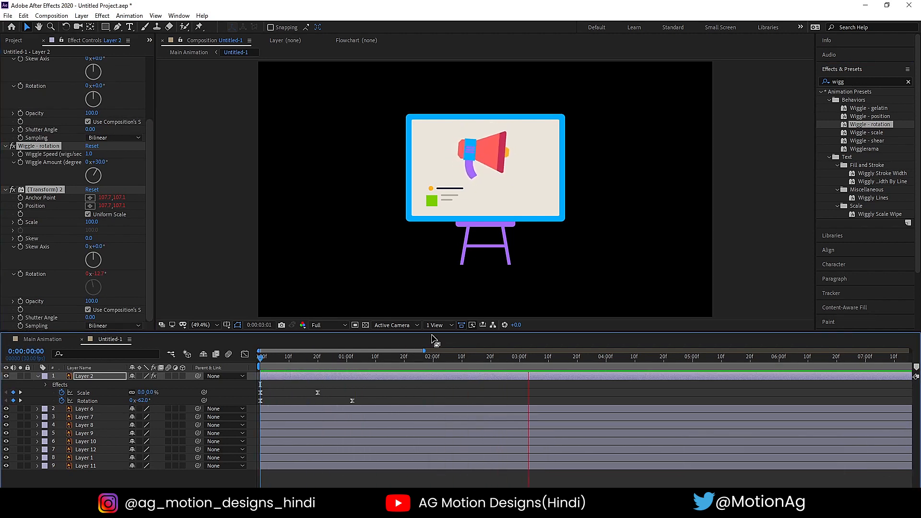
key("space")
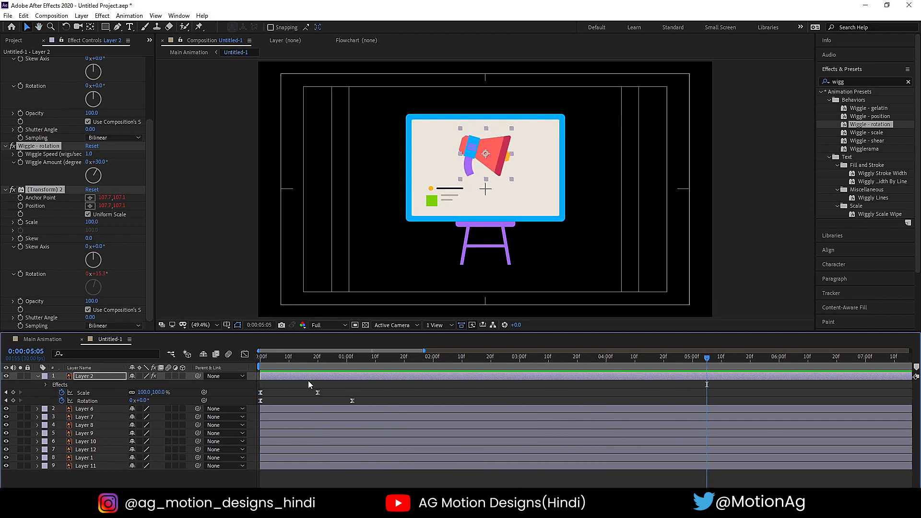
Deselect the megaphone layer, return the playhead to 0:00:00:00 and collapse Layer 2's properties
left_click(293, 385)
left_click_drag(282, 365, 159, 371)
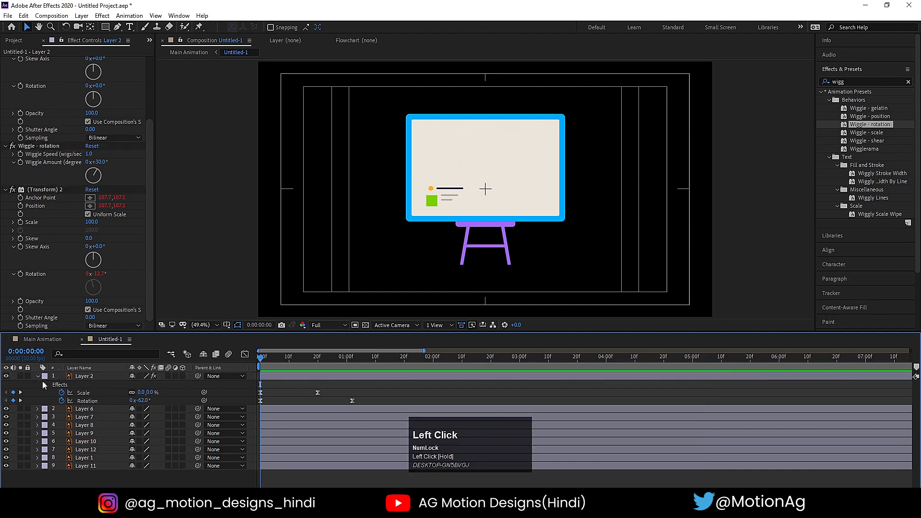
left_click(37, 377)
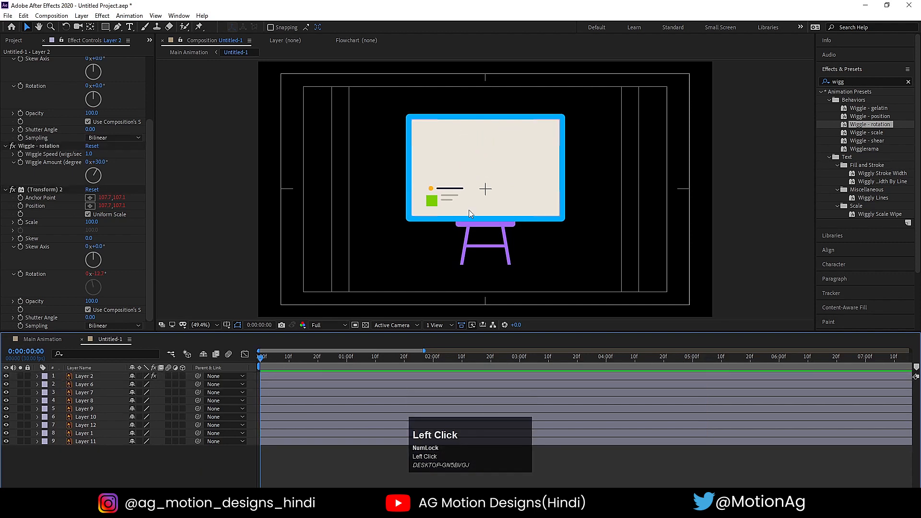
Pre-compose the orange dot, dark line, two grey lines and green square (Layers 6 to 10) as a composition named 1
left_click(432, 189)
left_click(449, 194, "shift")
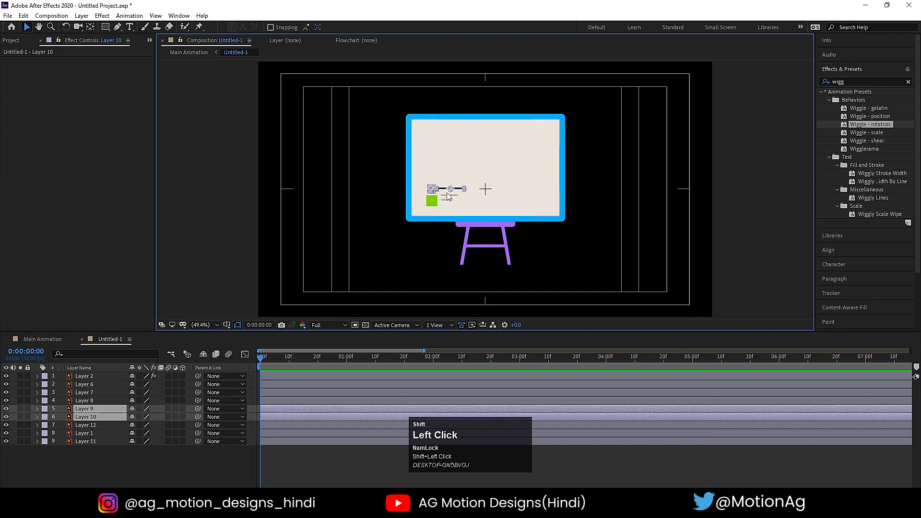
left_click(446, 200, "shift")
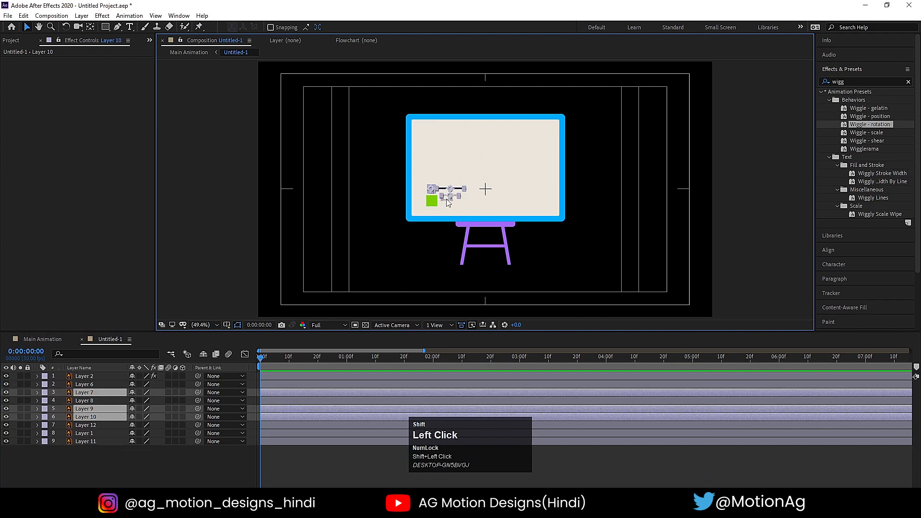
left_click(446, 202, "shift")
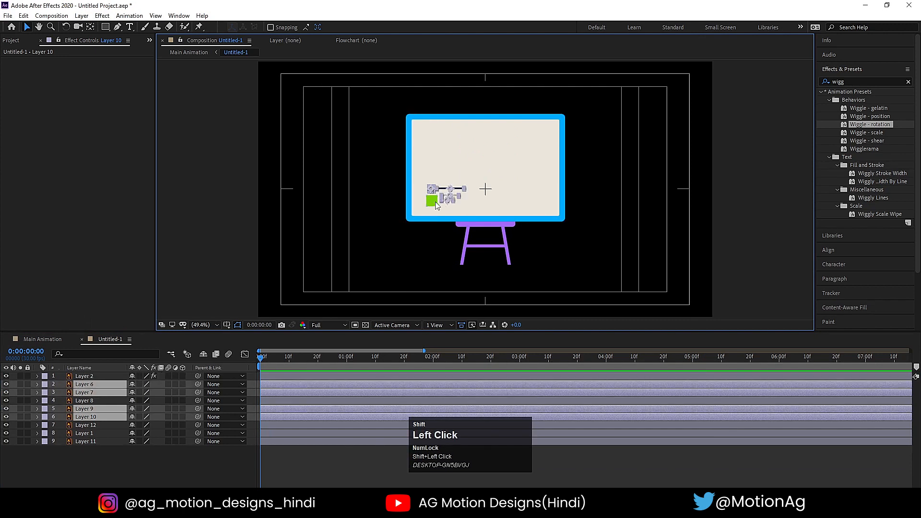
left_click(432, 202, "shift")
right_click(94, 407)
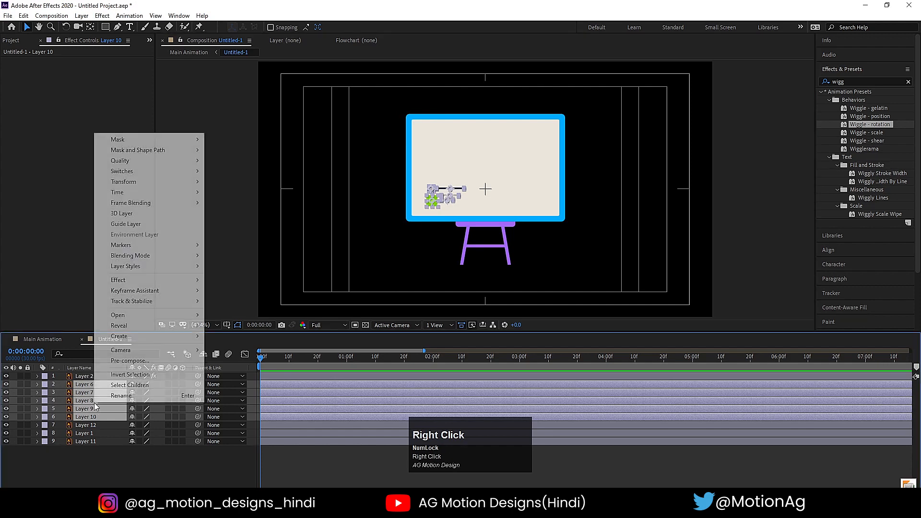
left_click(94, 421)
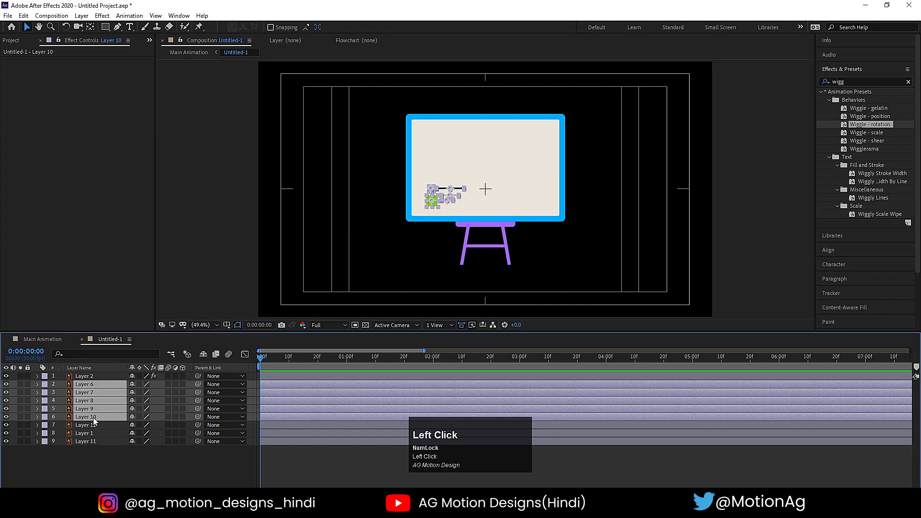
key("ctrl+shift+c")
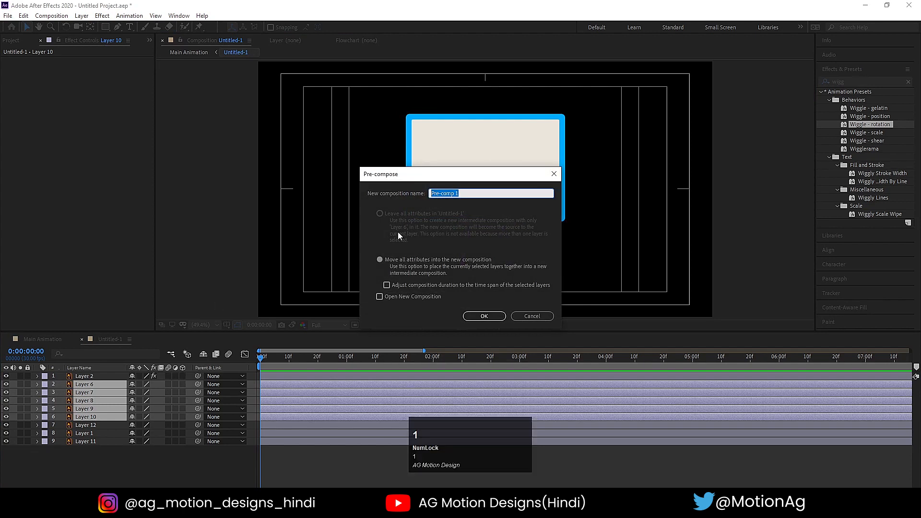
type("1")
key("Return")
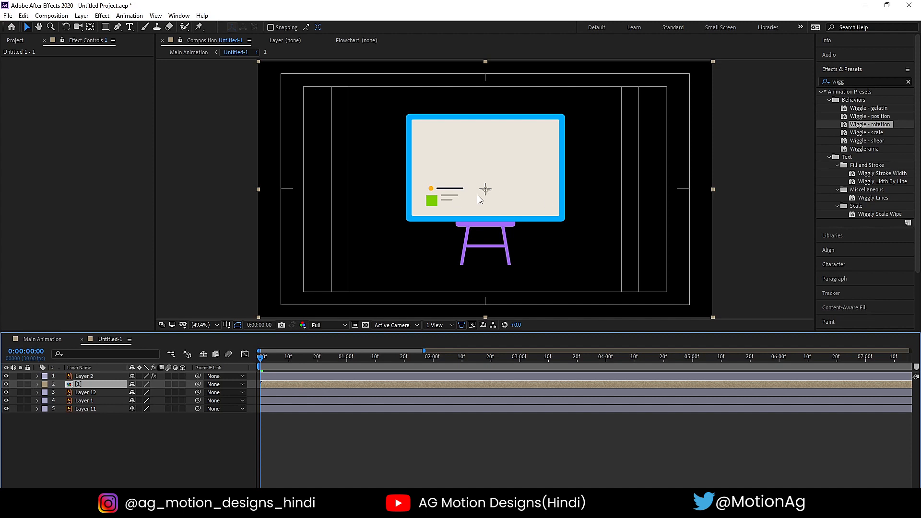
Duplicate pre-comp 1 and shift the copy horizontally to Position 1145, 540
key("ctrl+d")
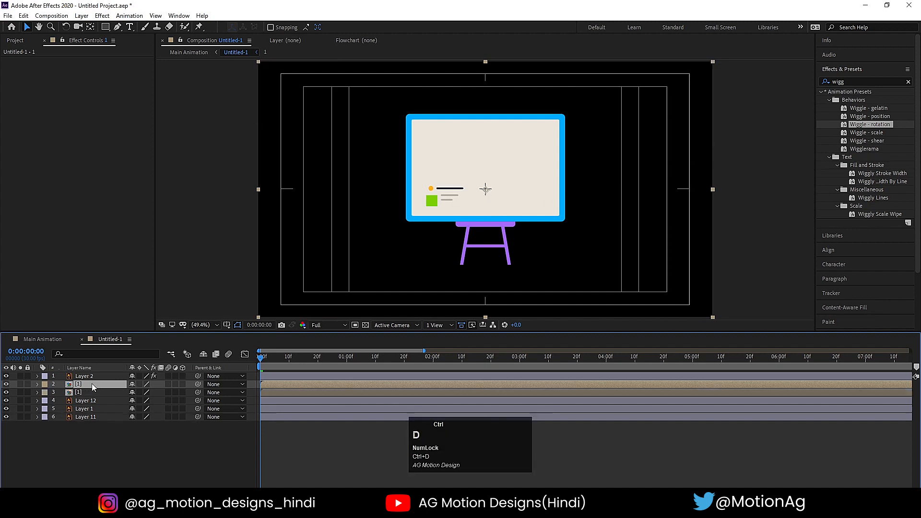
key("p")
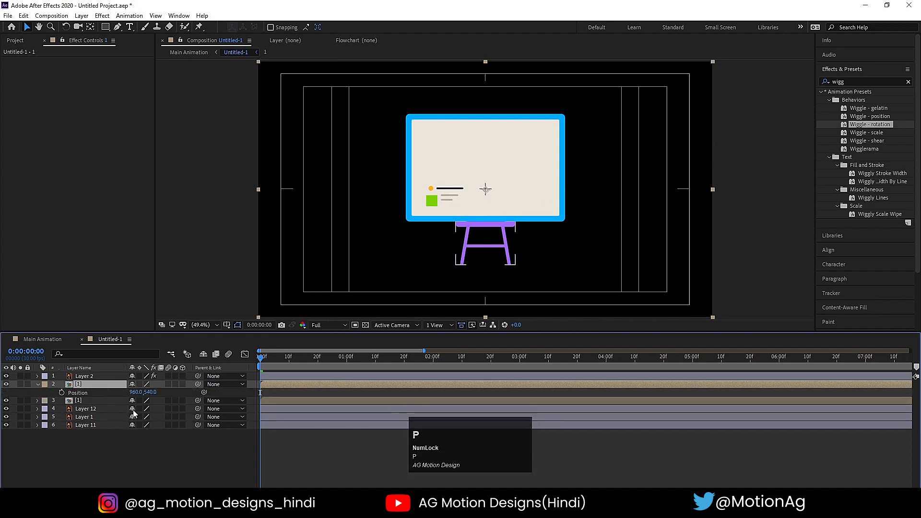
left_click_drag(138, 392, 228, 401)
Duplicate the shifted copy of pre-comp 1 and move the new copy horizontally to Position 1328, 540
left_click(79, 385)
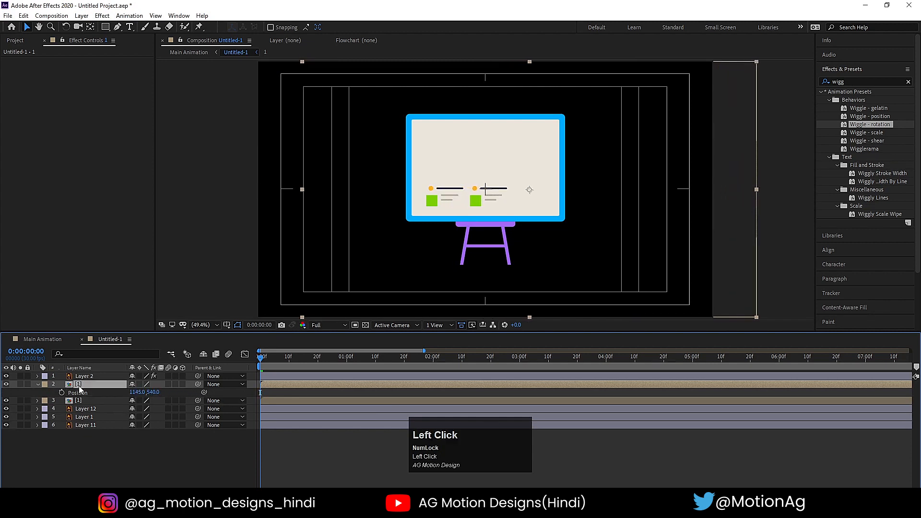
key("ctrl+d")
key("p")
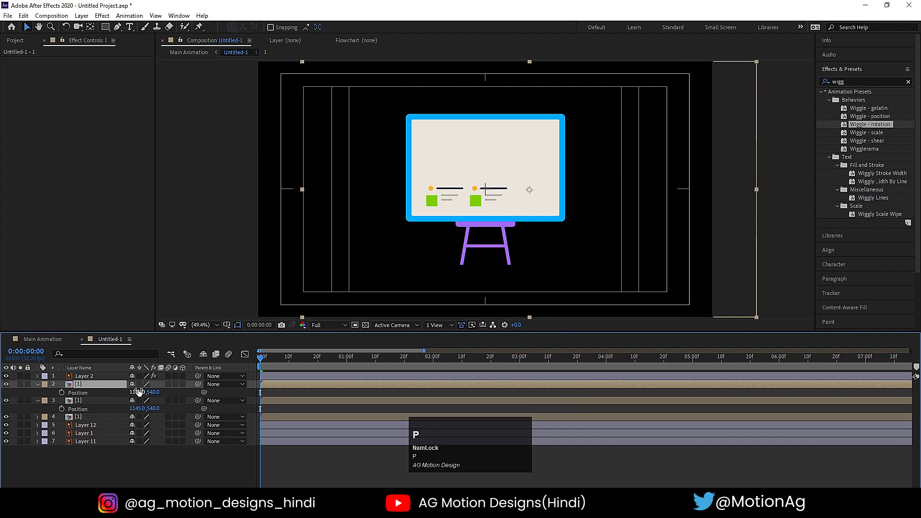
left_click_drag(137, 392, 222, 389)
Nudge all three pre-comp 1 layers 8 pixels to the left together so the last copy sits at Position 1320, 540, and deselect them
left_click(87, 417, "shift")
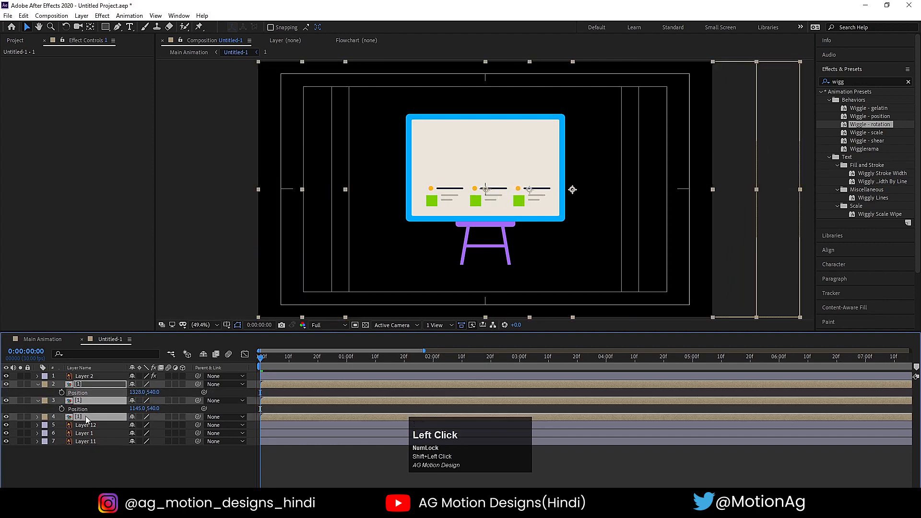
key("Left")
key("Left")
key("Left")
key("Left")
key("Left")
key("Left")
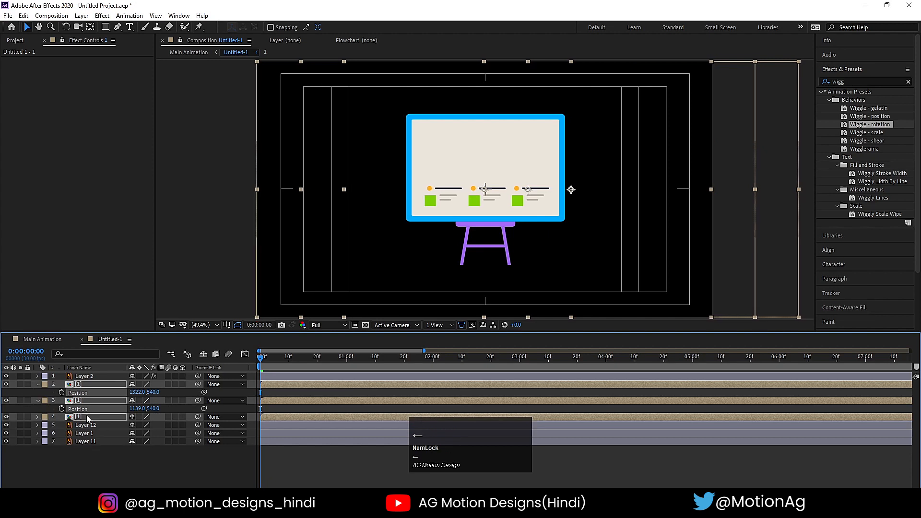
key("Left")
key("Left")
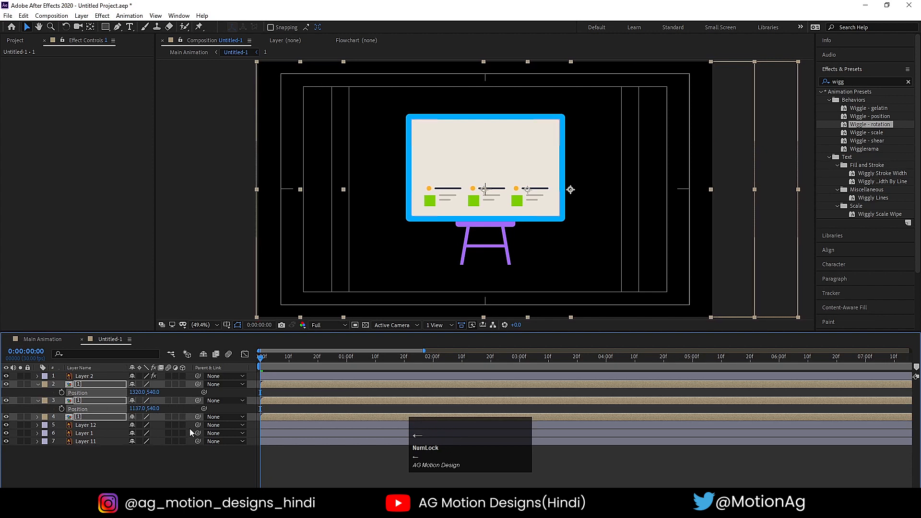
left_click(125, 455)
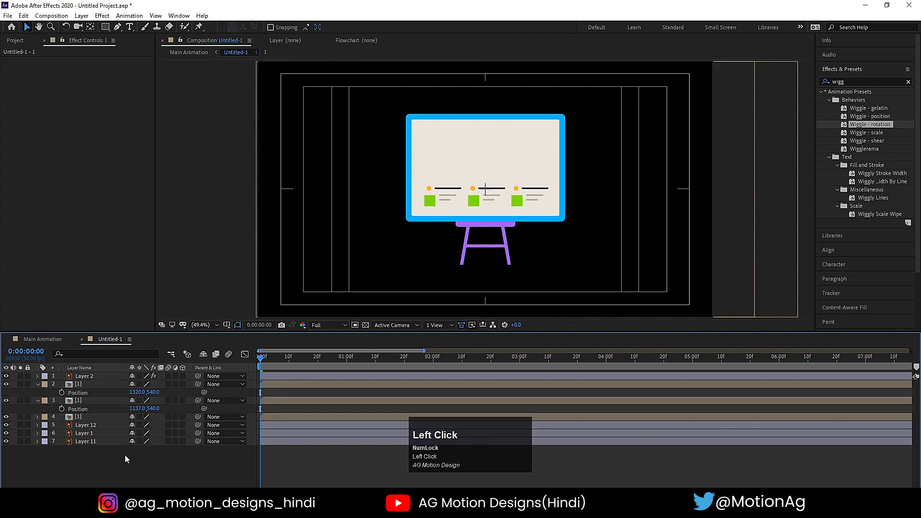
Open pre-comp 1 and set its composition background color to white (FFFFFF)
double_click(83, 418)
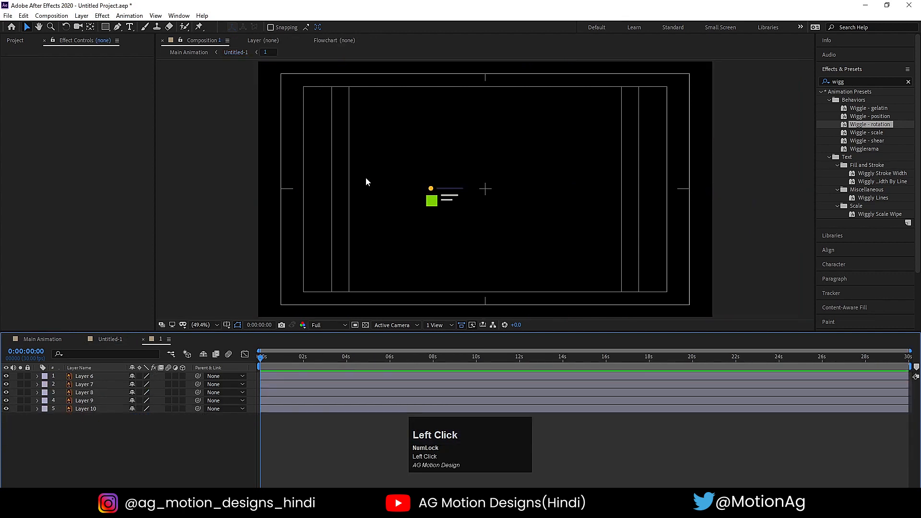
scroll(477, 189, "up", 3)
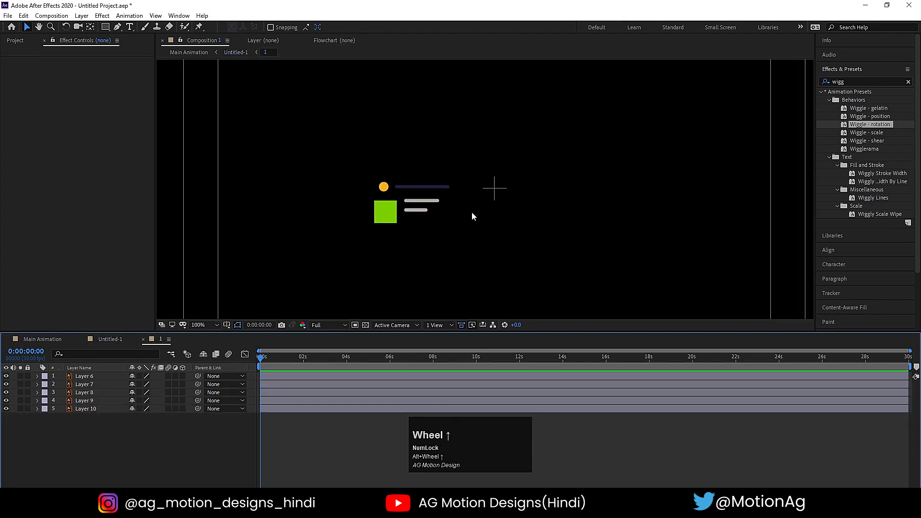
left_click(458, 242)
left_click_drag(458, 242, 462, 241)
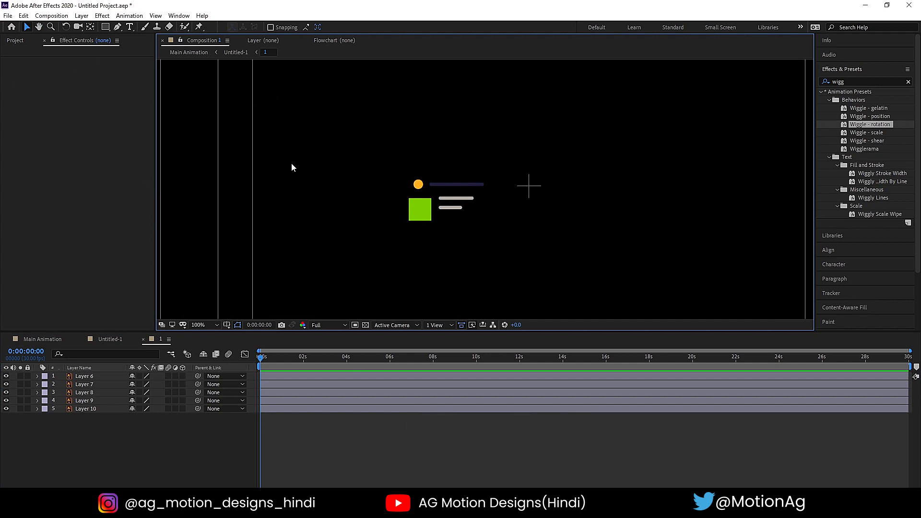
key("ctrl")
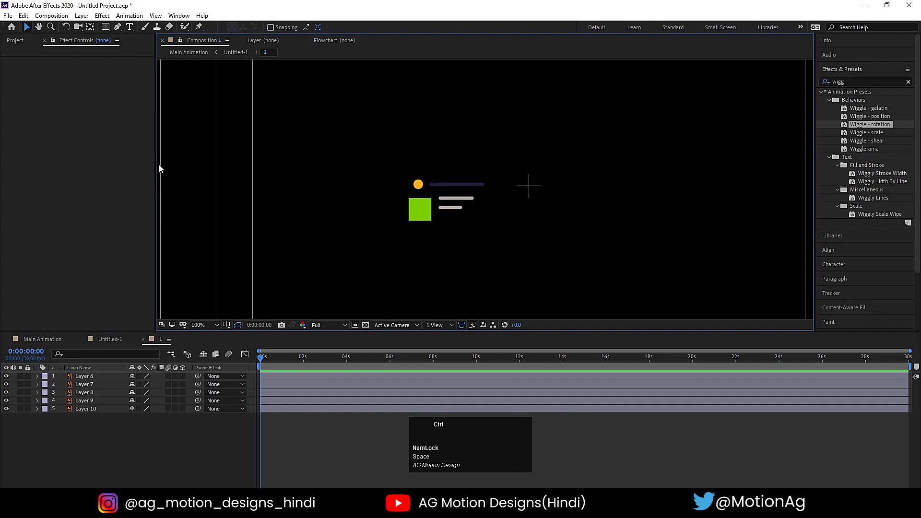
key("ctrl+k")
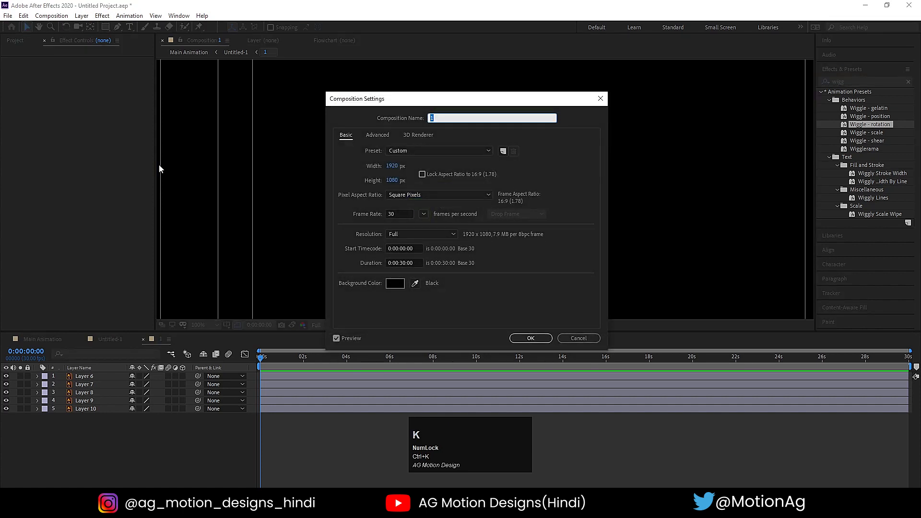
left_click(399, 284)
left_click(140, 218)
left_click_drag(132, 212, 75, 160)
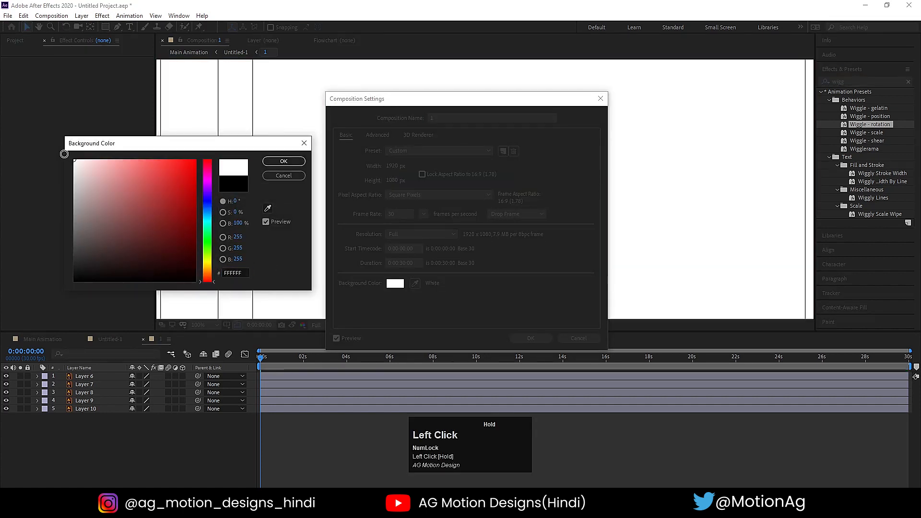
left_click(275, 163)
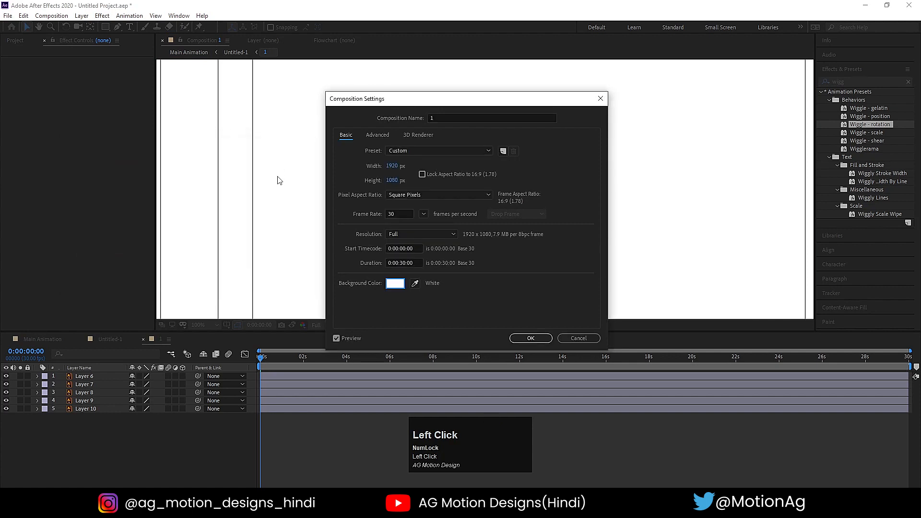
left_click(530, 339)
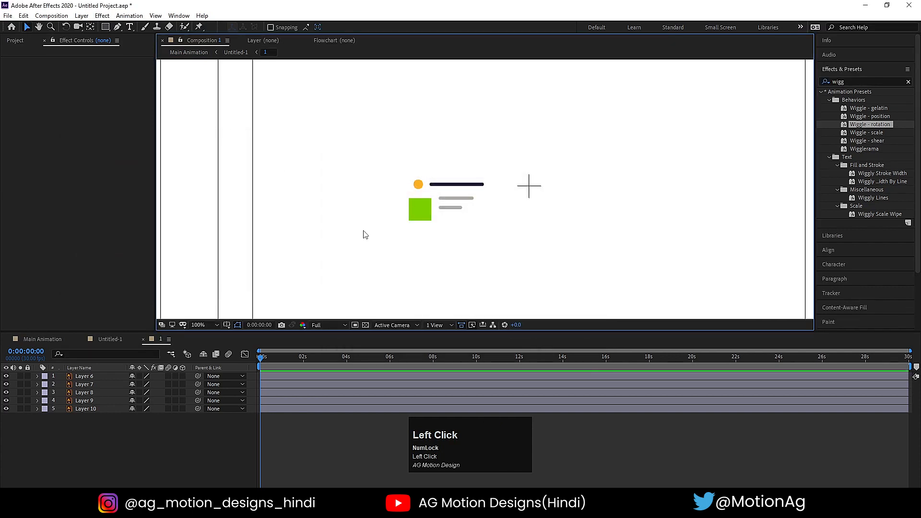
Add 100% Scale keyframes to the orange dot and green square (Layers 10 and 8) at 0:00:00:00 and 0:00:00:29
left_click(422, 187)
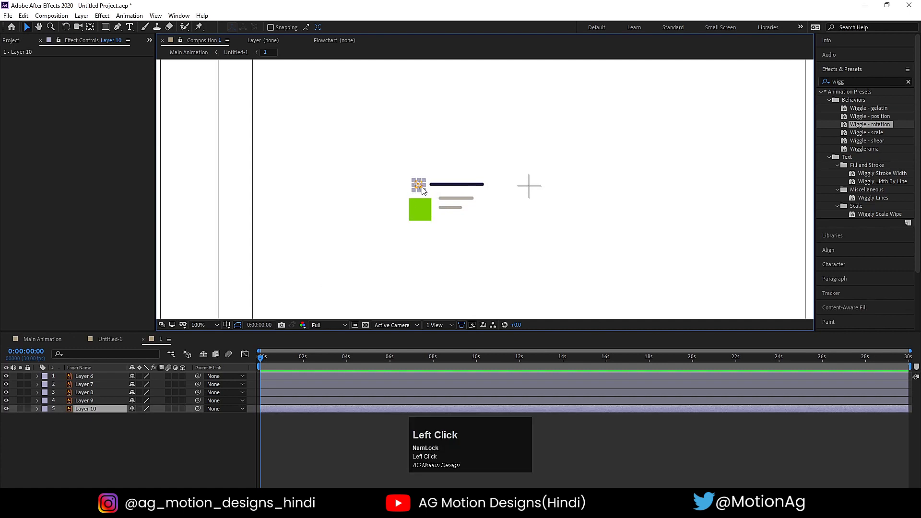
left_click(427, 212, "shift")
key("s")
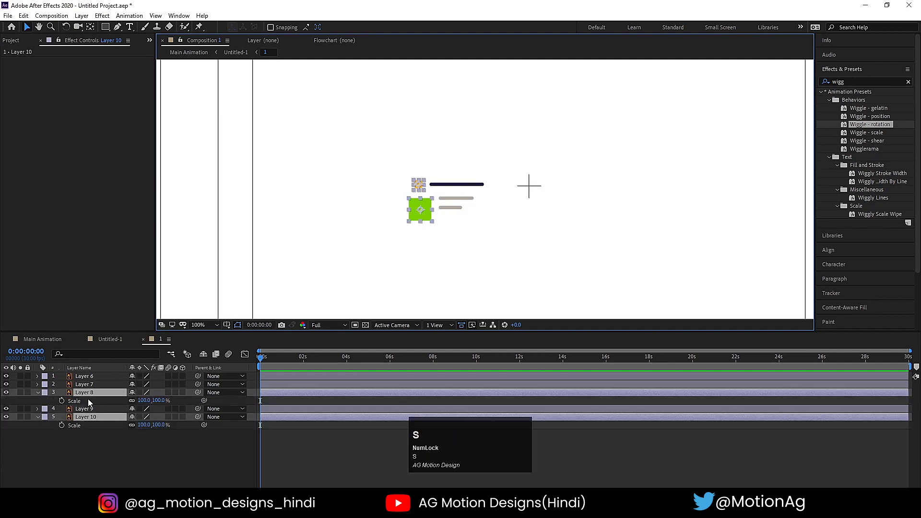
left_click(61, 401)
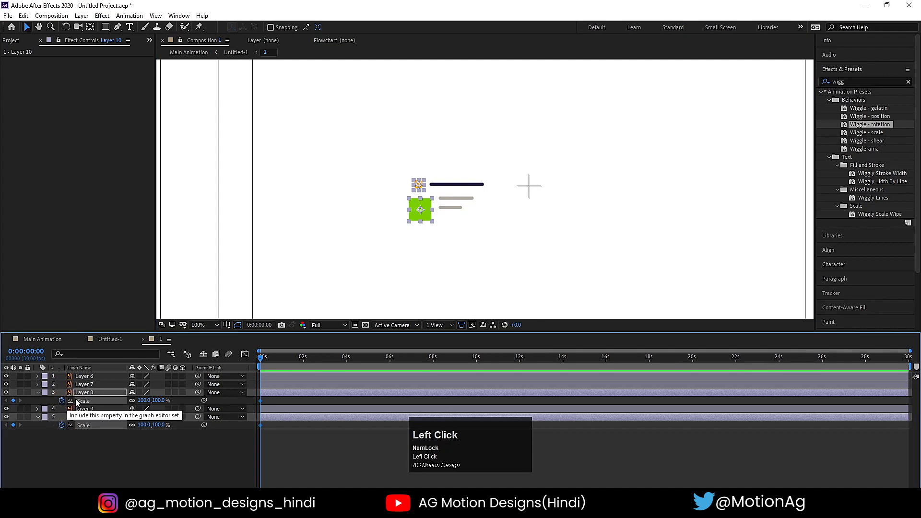
key("equal")
key("equal")
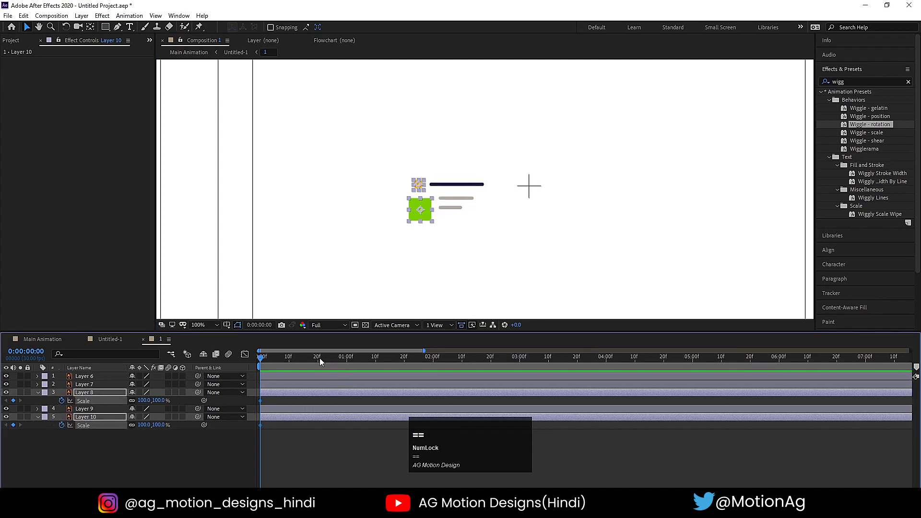
left_click_drag(318, 358, 344, 361)
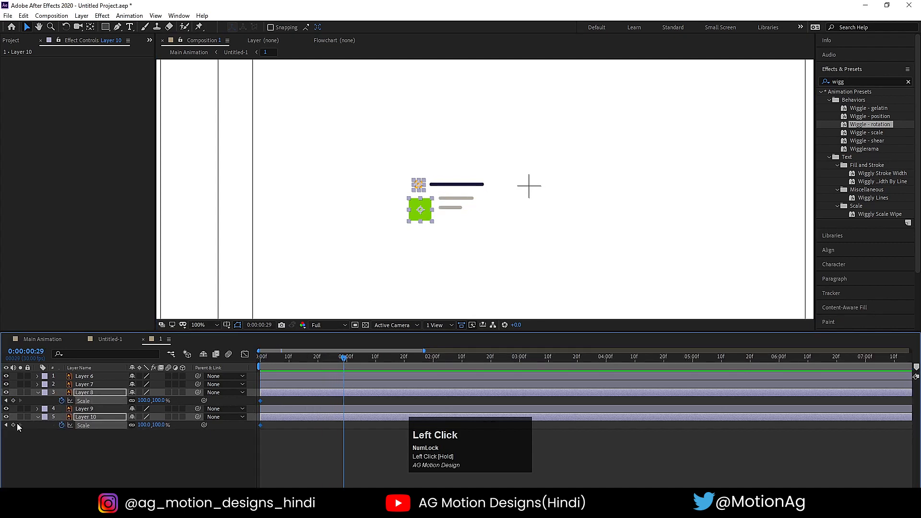
left_click(13, 401)
Set the Scale of the orange dot and green square to 0% at the first frame, and deselect them
key("Home")
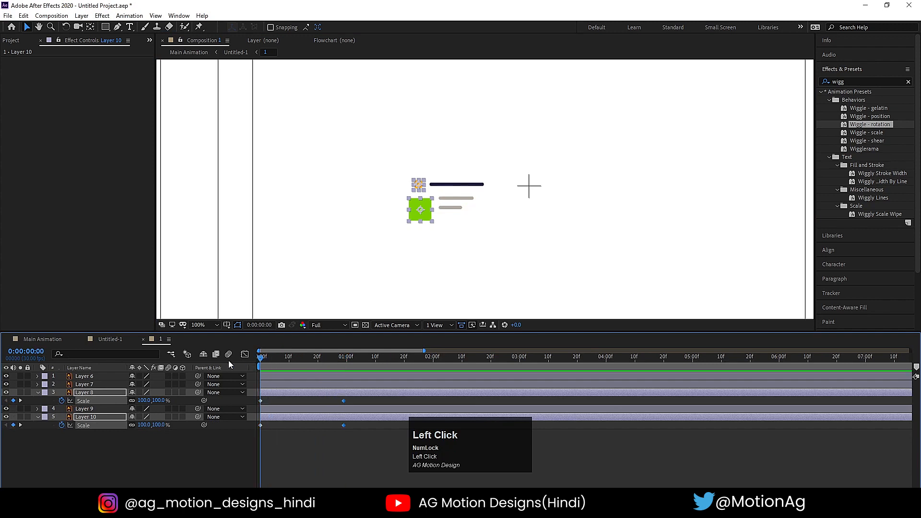
left_click(143, 401)
type("0")
key("Return")
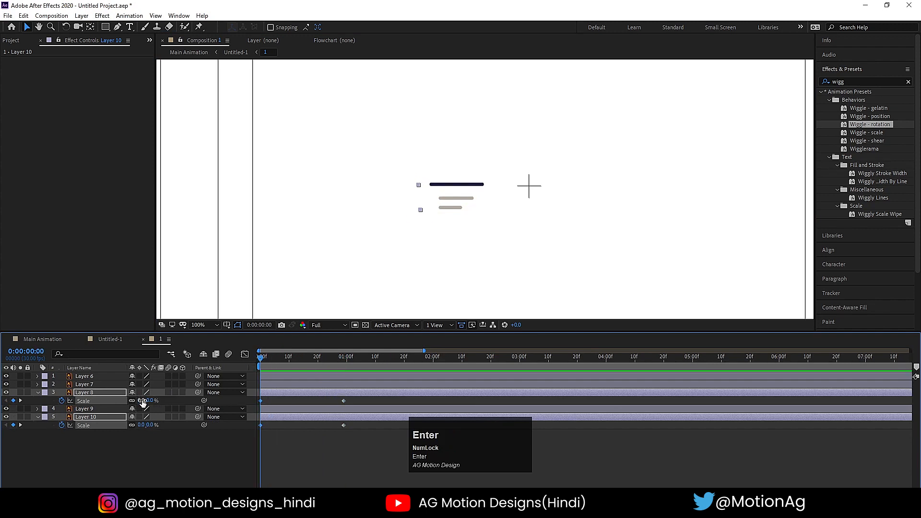
left_click(167, 458)
Snap the anchor point of the dark line (Layer 9) to the line's left end
left_click(436, 186)
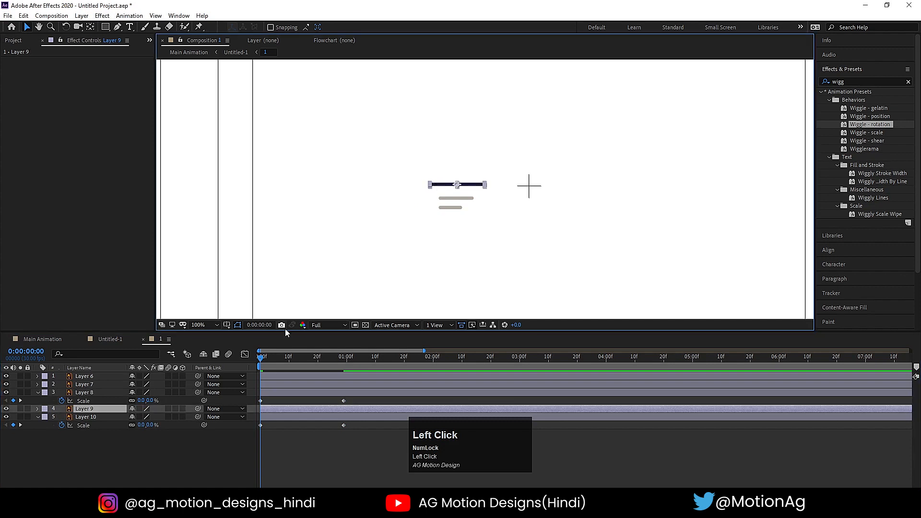
key("y")
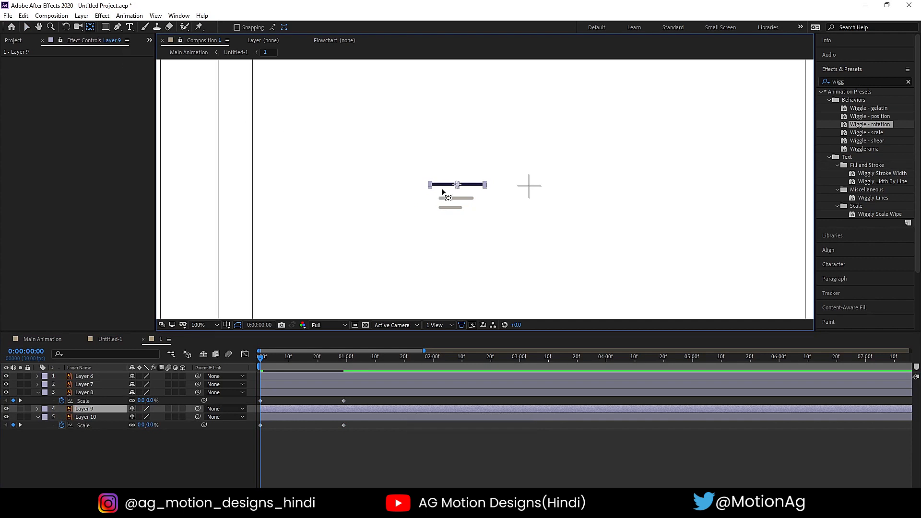
scroll(456, 188, "up", 1)
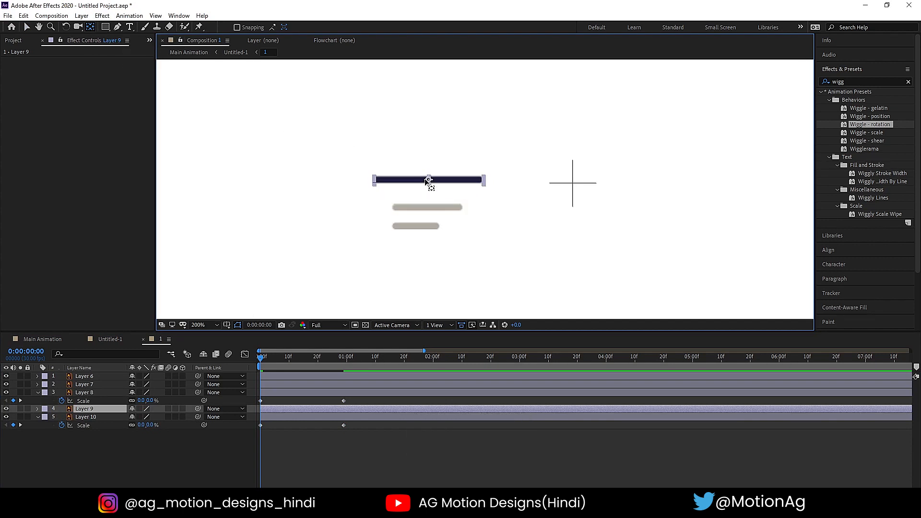
key("ctrl")
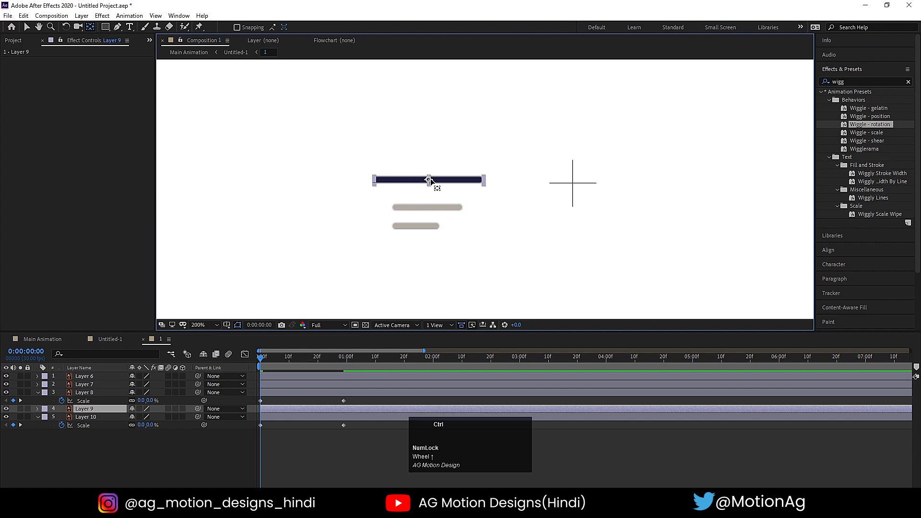
left_click_drag(430, 180, 379, 181)
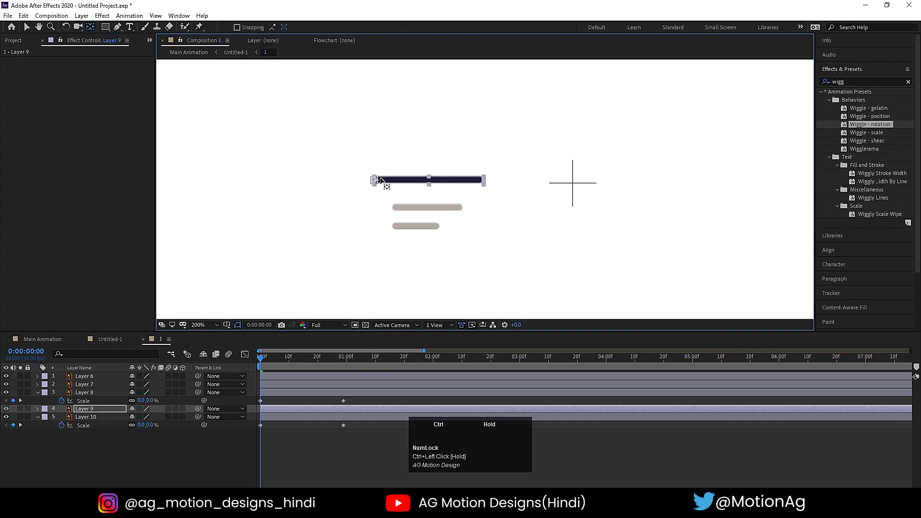
Snap the anchor points of both grey lines (Layers 7 and 6) to their left ends, and deselect them
left_click(410, 208)
key("ctrl")
left_click_drag(427, 207, 393, 209)
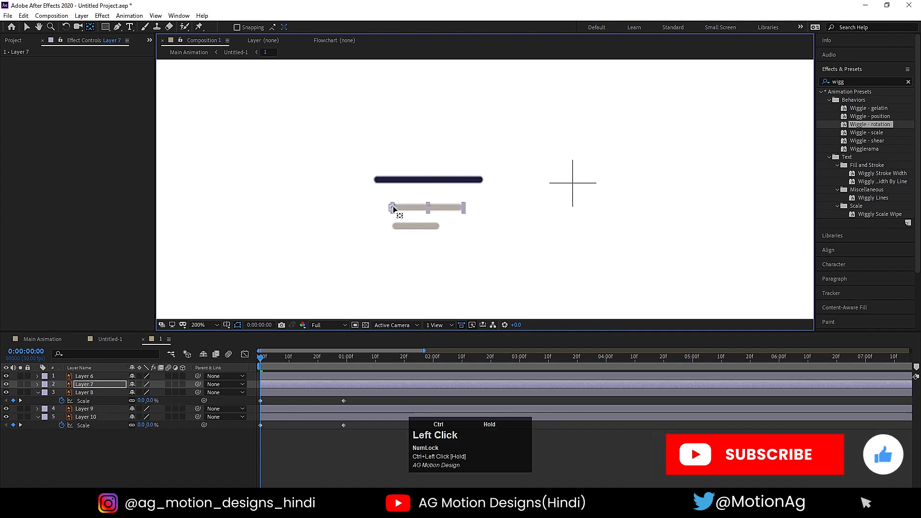
left_click(417, 227)
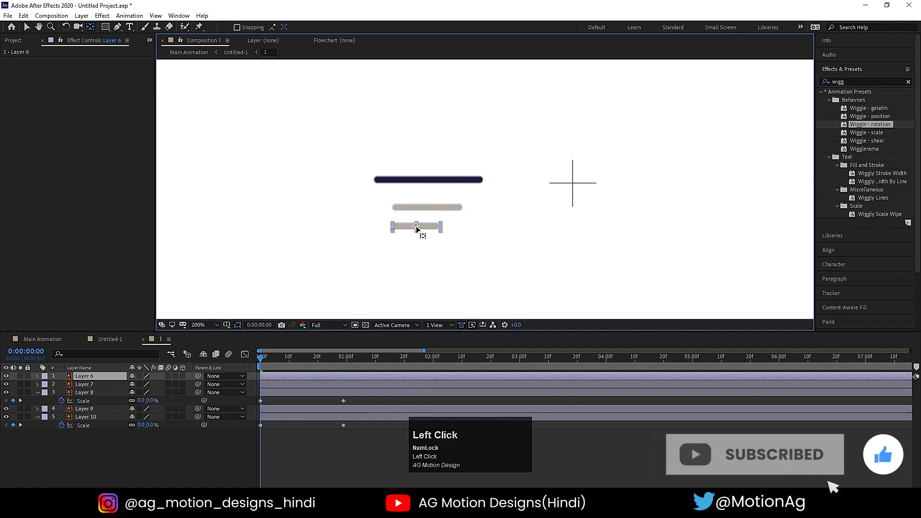
key("ctrl")
left_click_drag(417, 228, 400, 228)
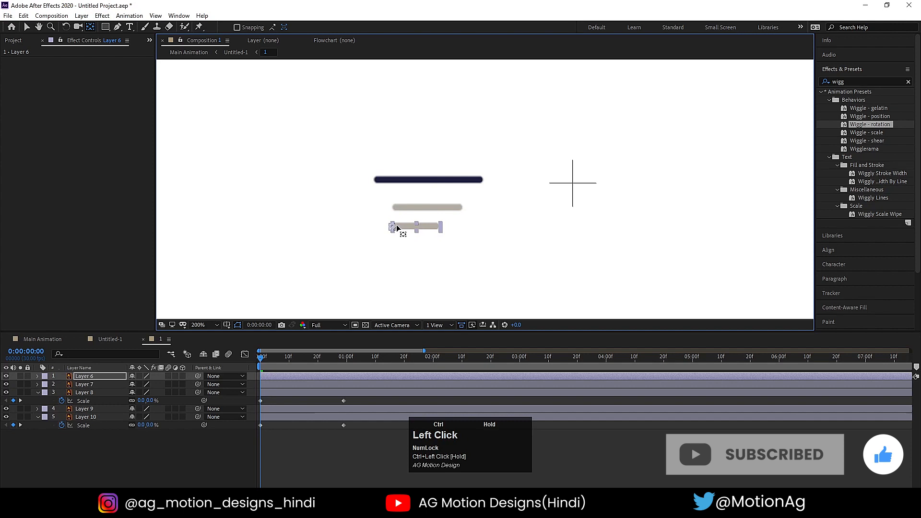
left_click(281, 449)
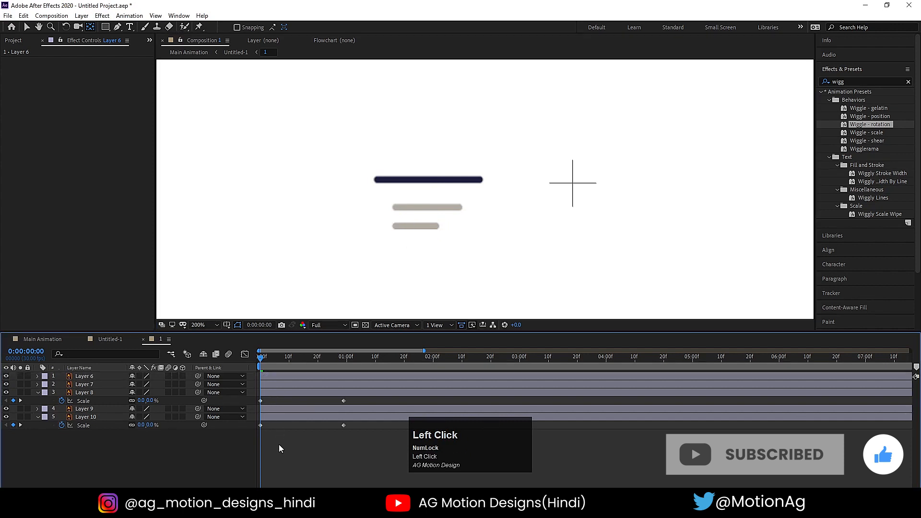
Unlink the dark line's Scale proportions, keyframe Scale at 100% at 0:00:00:00 and 0:00:00:29, and return to the first frame
left_click(404, 186)
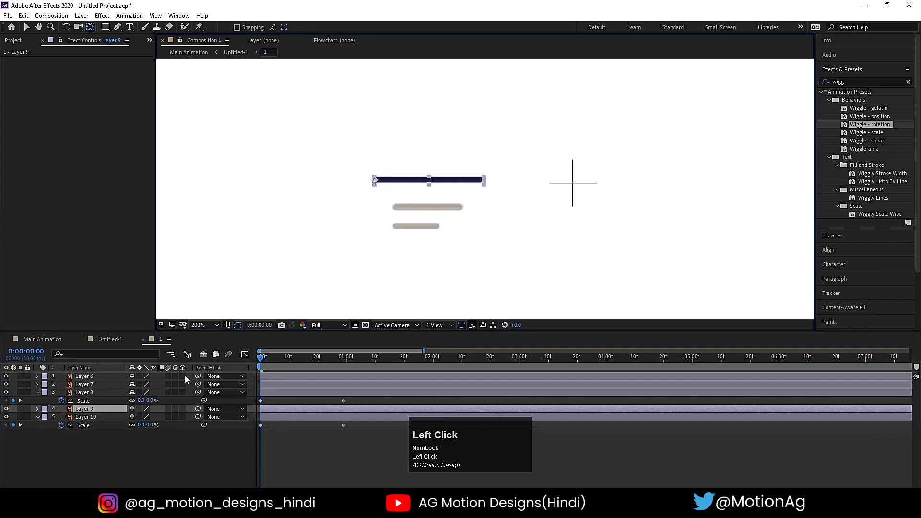
key("s")
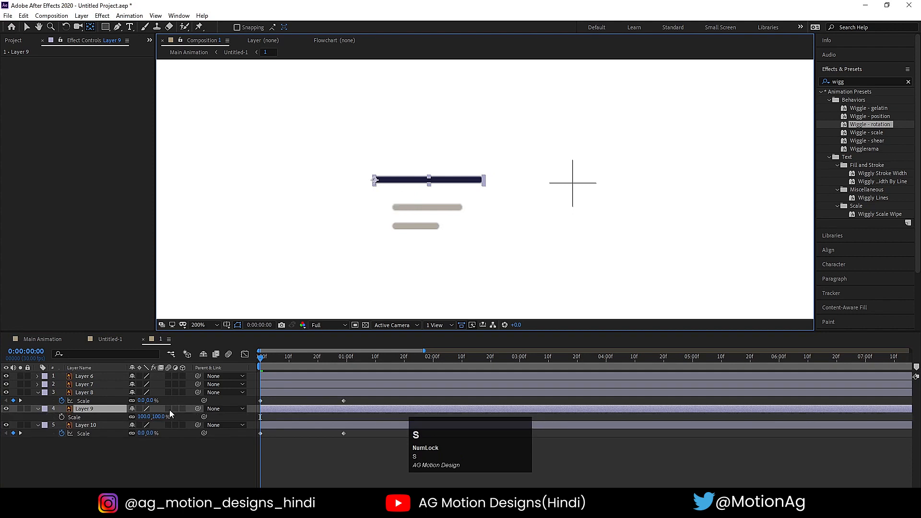
left_click(133, 417)
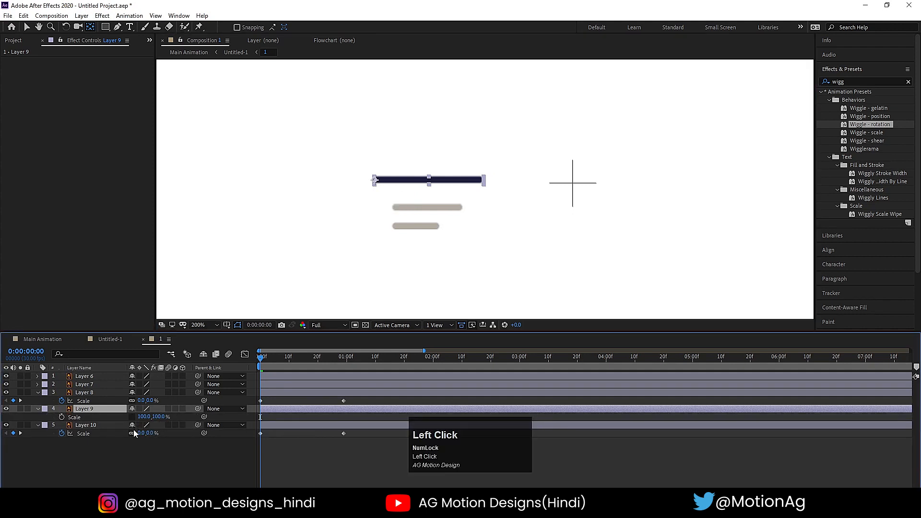
left_click(62, 417)
left_click_drag(334, 359, 343, 364)
left_click(13, 417)
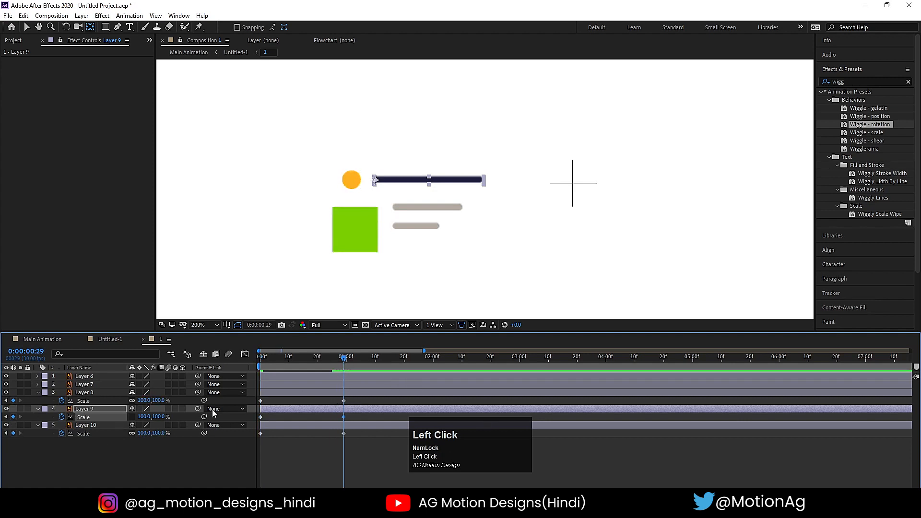
key("Home")
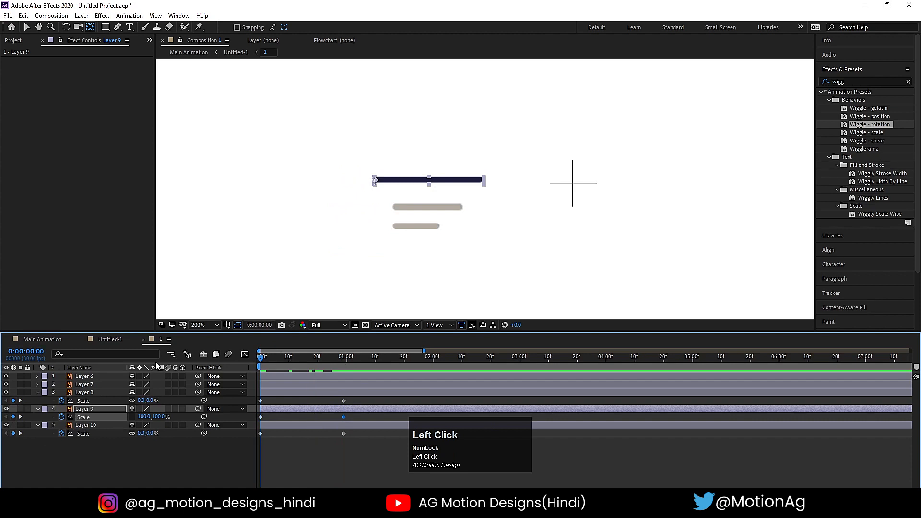
Set the dark line's horizontal Scale to 0% at the first frame, preview the animation, and return to the start
left_click(145, 417)
type("0")
key("Return")
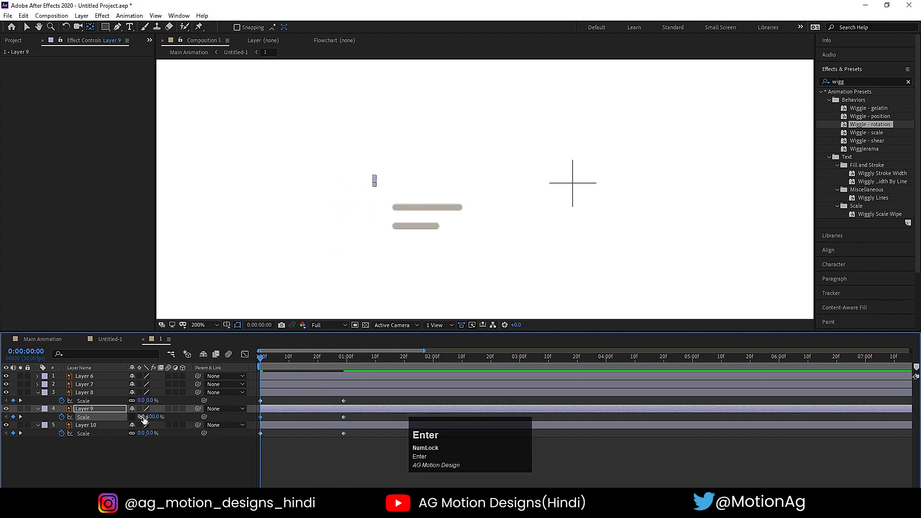
key("space")
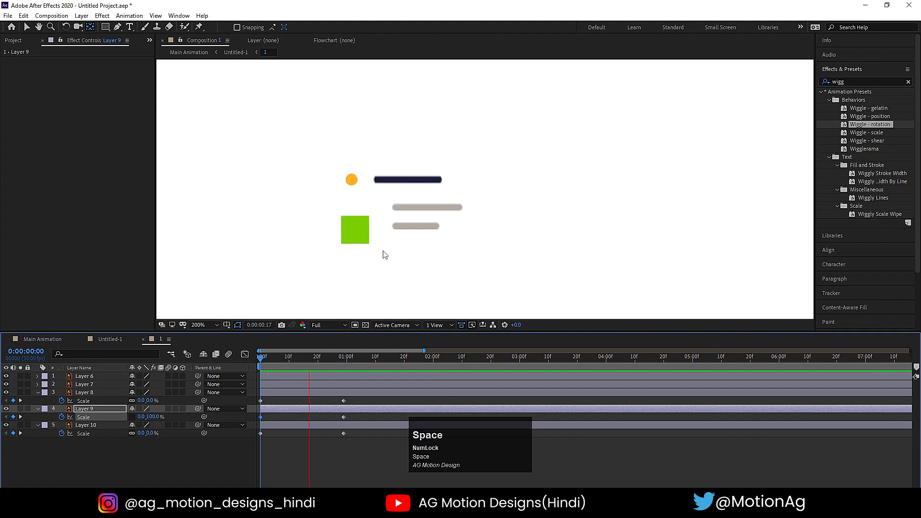
left_click_drag(301, 357, 214, 361)
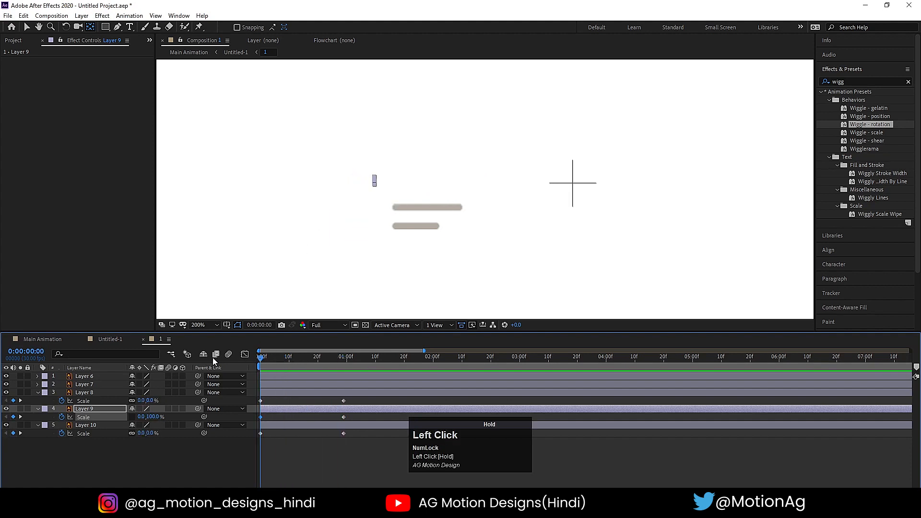
Copy the dark line's two Scale keyframes onto both grey lines (Layers 7 and 6), reveal them, deselect the layers and preview the animation
left_click_drag(356, 415, 253, 422)
key("ctrl+c")
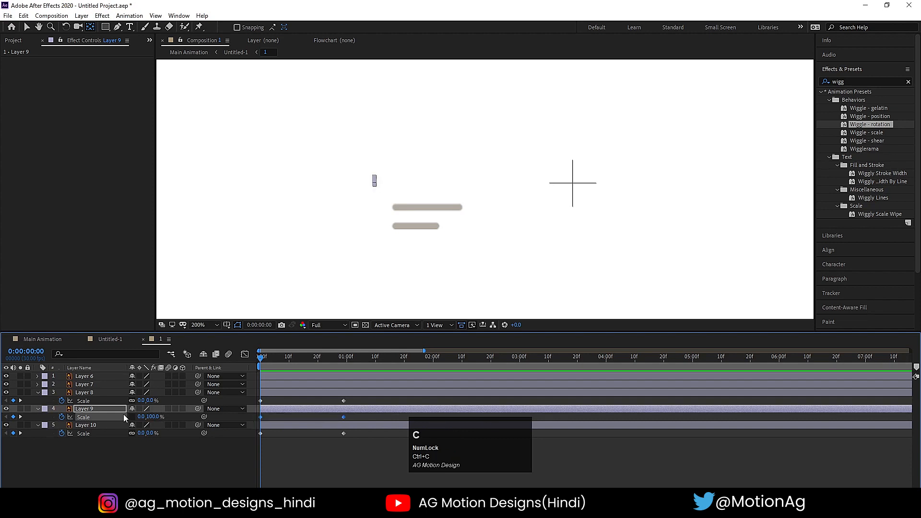
left_click(84, 384)
left_click(85, 376, "shift")
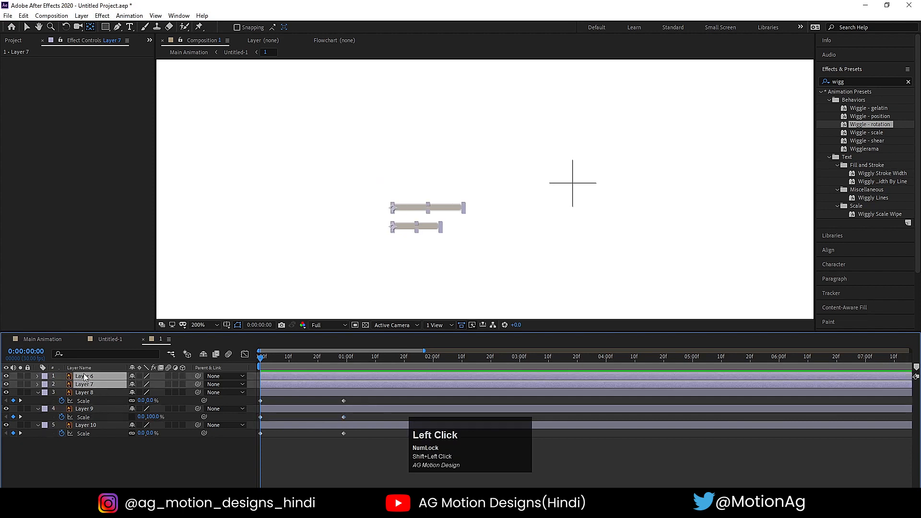
key("ctrl+v")
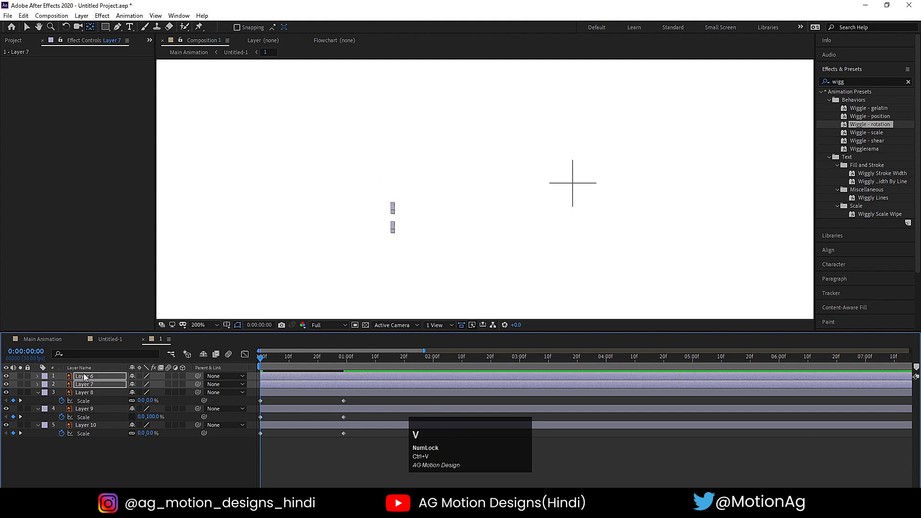
key("u")
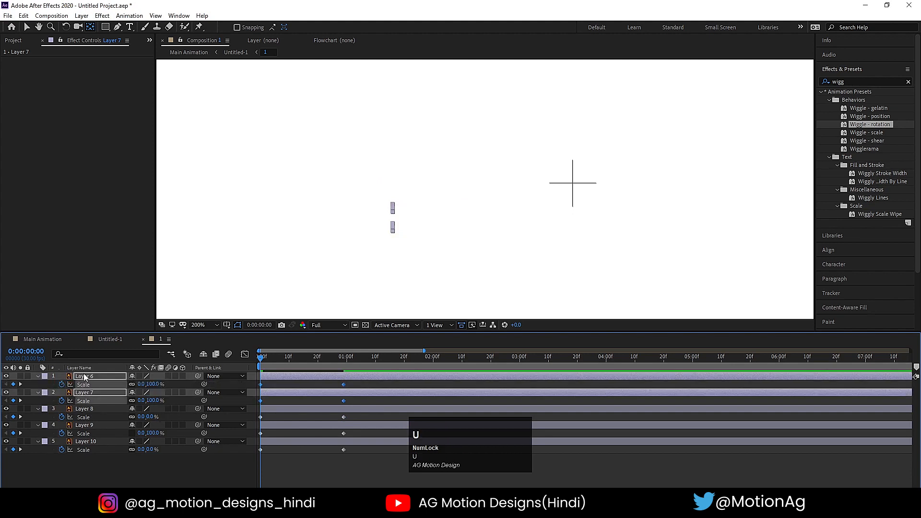
left_click(133, 434)
left_click(193, 463)
key("space")
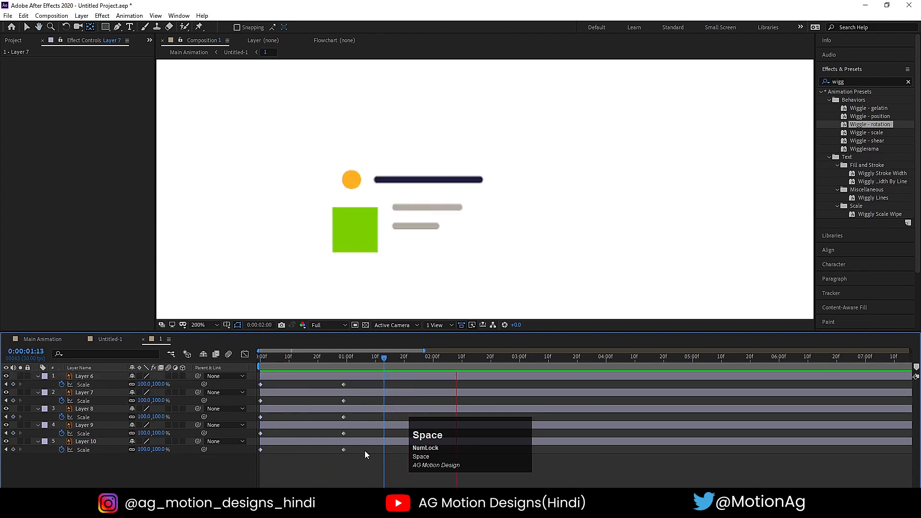
Apply Easy Ease to the Scale keyframes of all five layers
left_click(358, 357)
left_click_drag(381, 475, 220, 368)
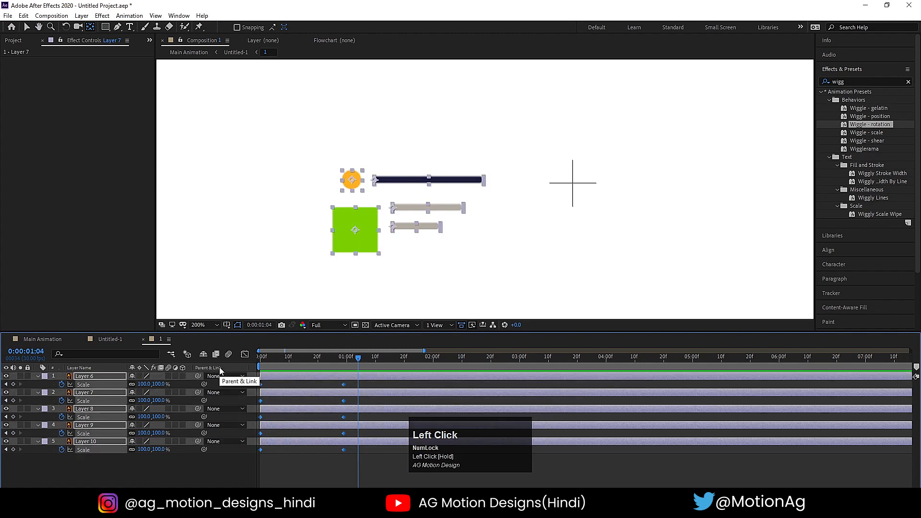
key("F9")
Reshape the Scale speed graph of all layers into a sharp early peak with a long ease-out, and preview the result from the first frame
left_click(249, 356)
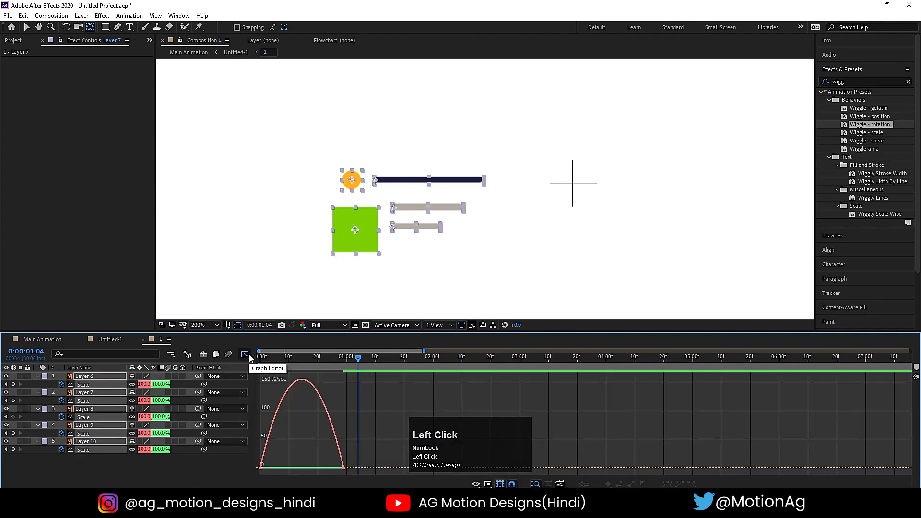
left_click_drag(329, 473, 285, 468)
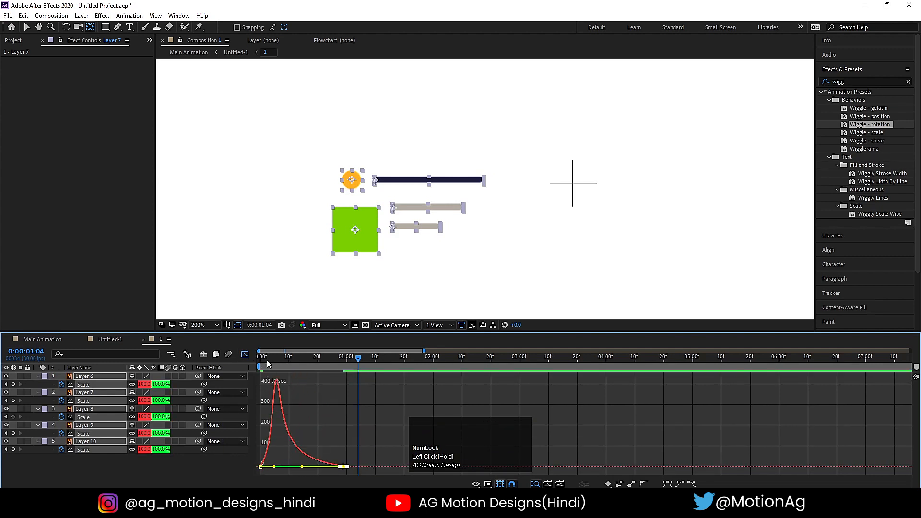
left_click(260, 357)
left_click(245, 354)
key("space")
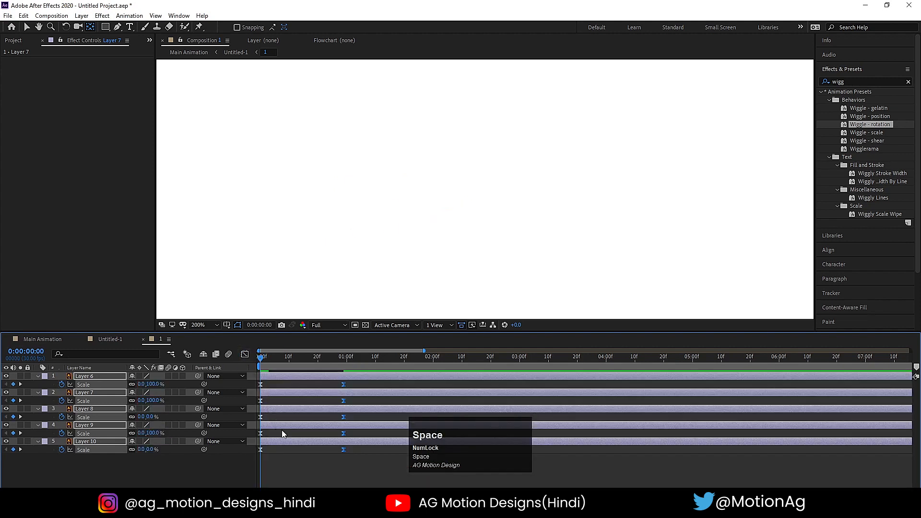
left_click(294, 442)
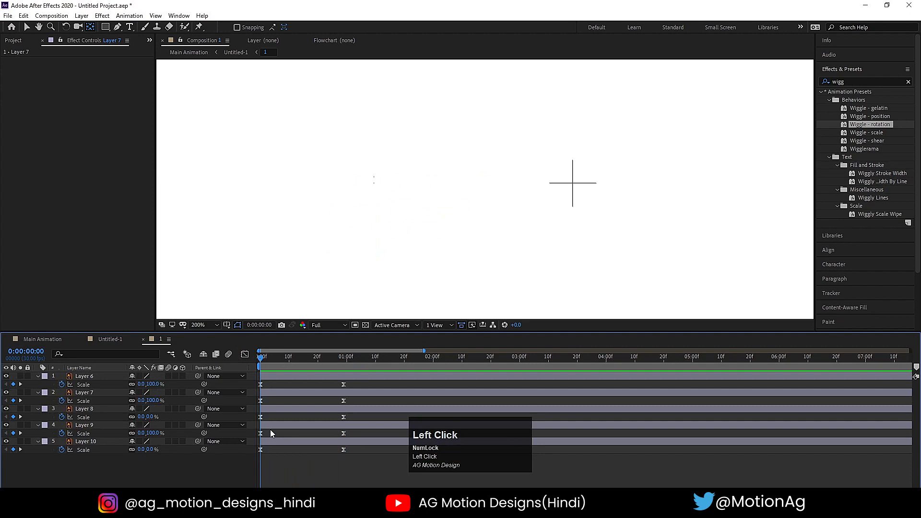
Shift the dark line's layer (Layer 9) so it starts at 0:00:00:02
key("Page_Down")
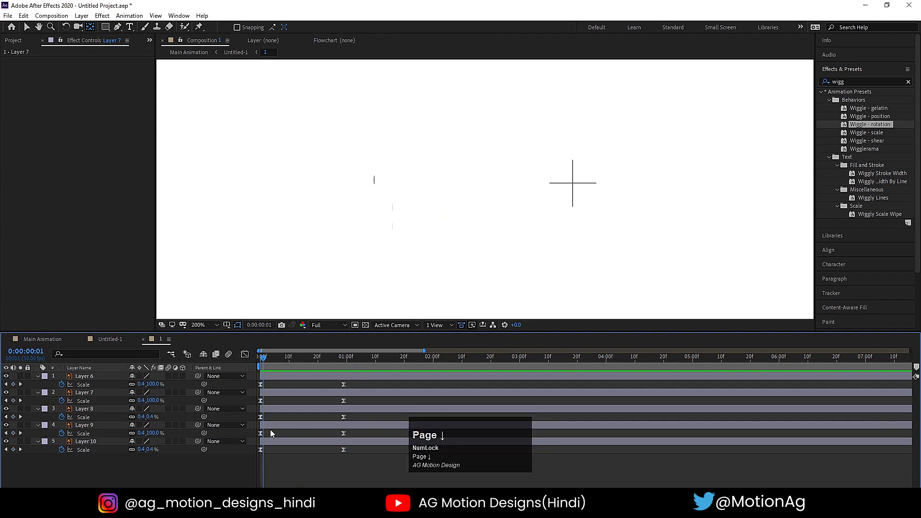
key("Page_Down")
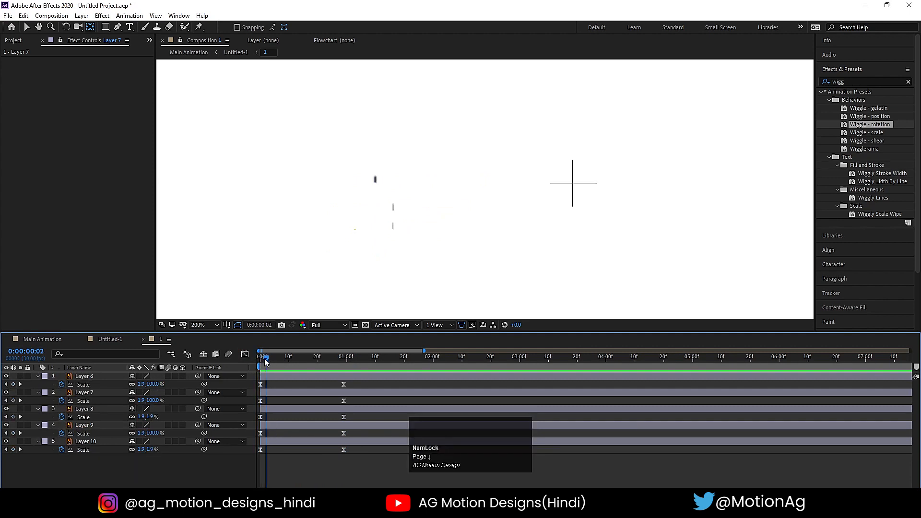
key("Num_Lock")
key("minus")
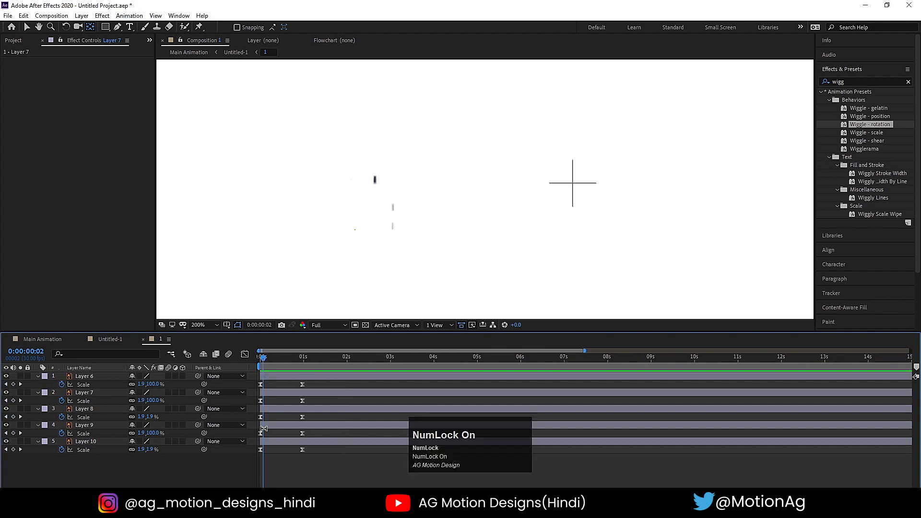
key("equal")
key("equal")
left_click(269, 425)
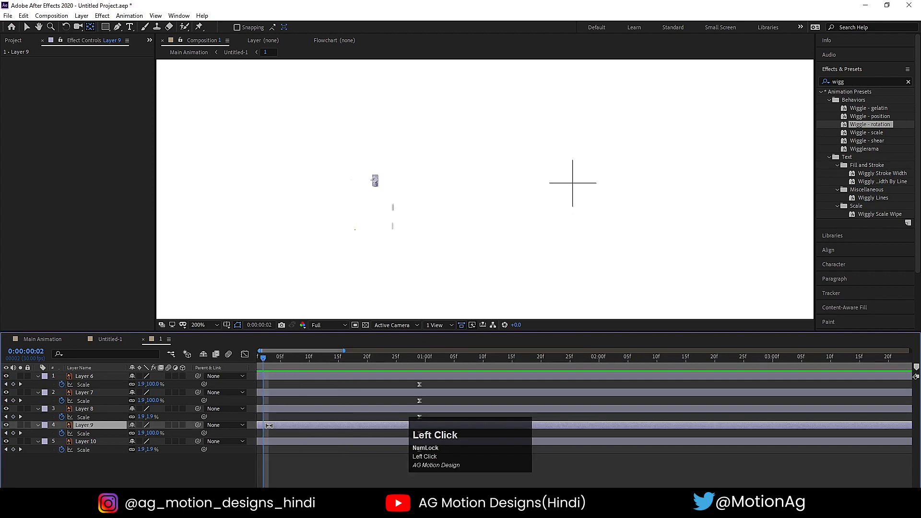
key("bracketleft")
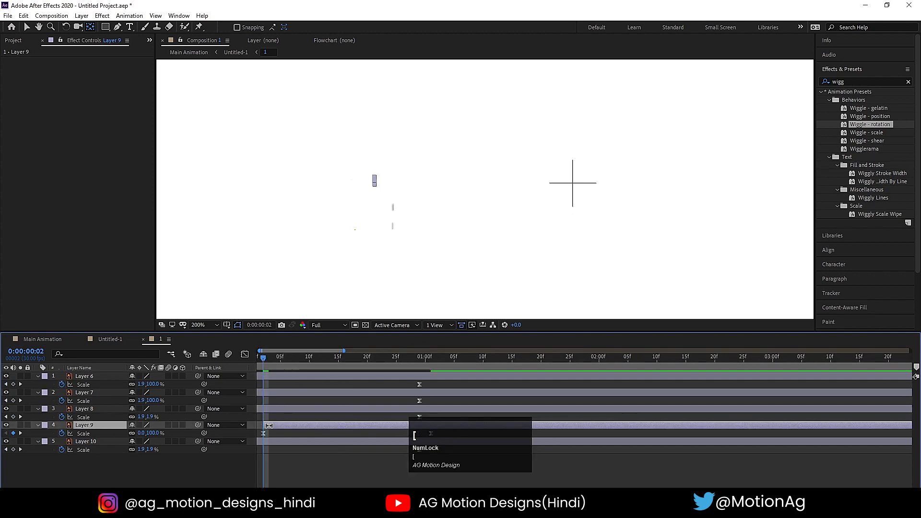
key("minus")
key("minus")
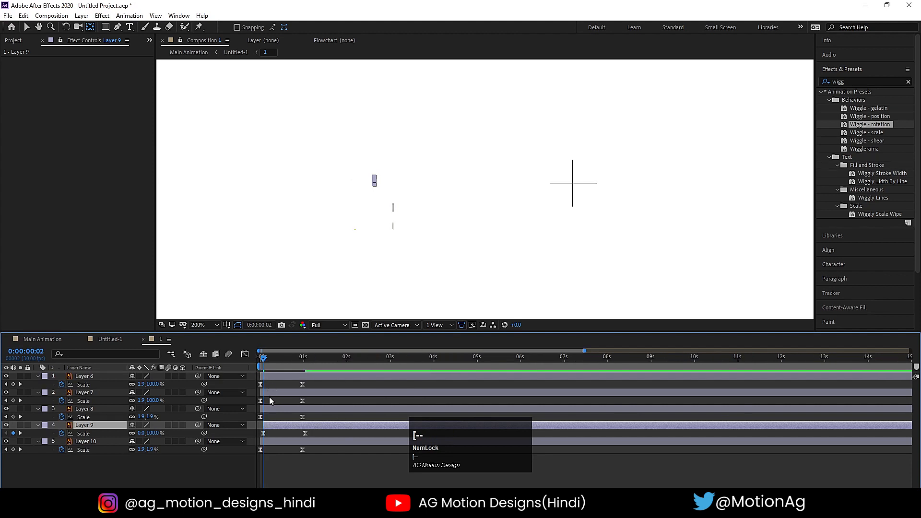
Shift the green square (Layer 8) to start at 0:00:00:04 and the upper grey line (Layer 7) at 0:00:00:06
key("Page_Down")
key("Page_Down")
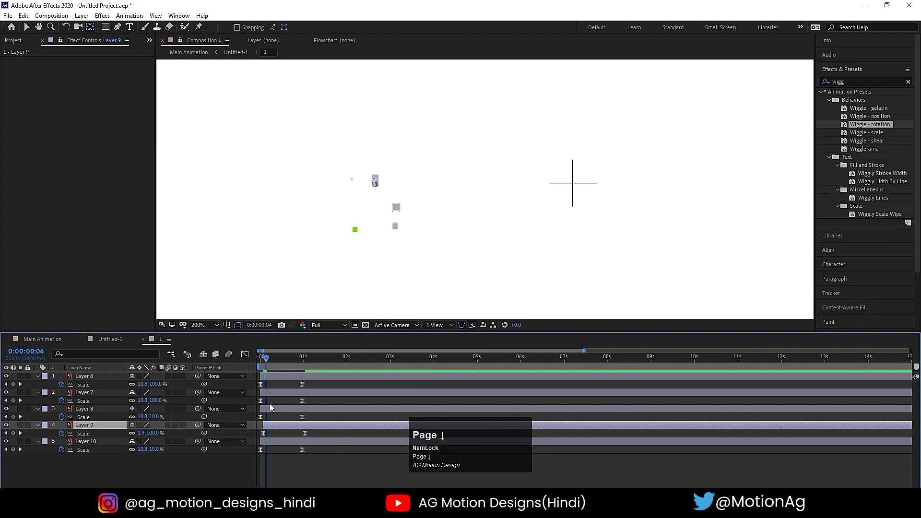
left_click(271, 407)
key("bracketleft")
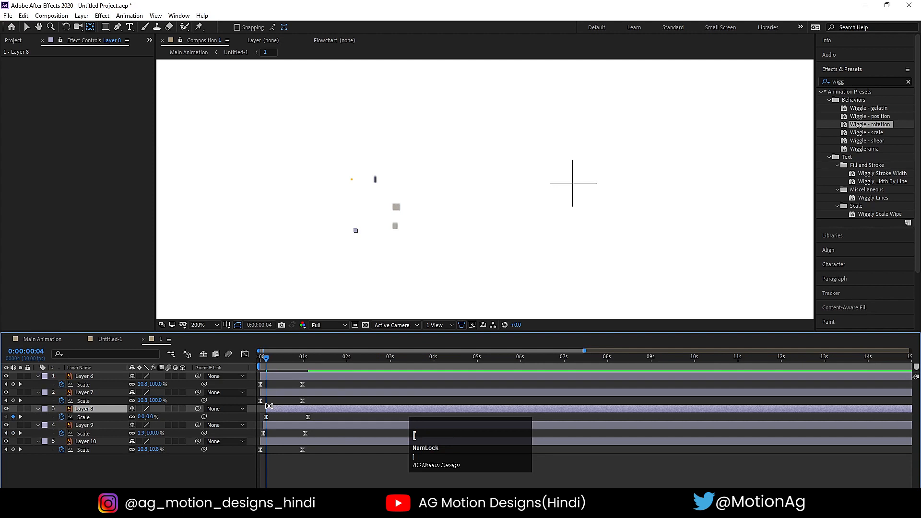
key("Page_Down")
left_click(275, 394)
key("Page_Down")
key("bracketleft")
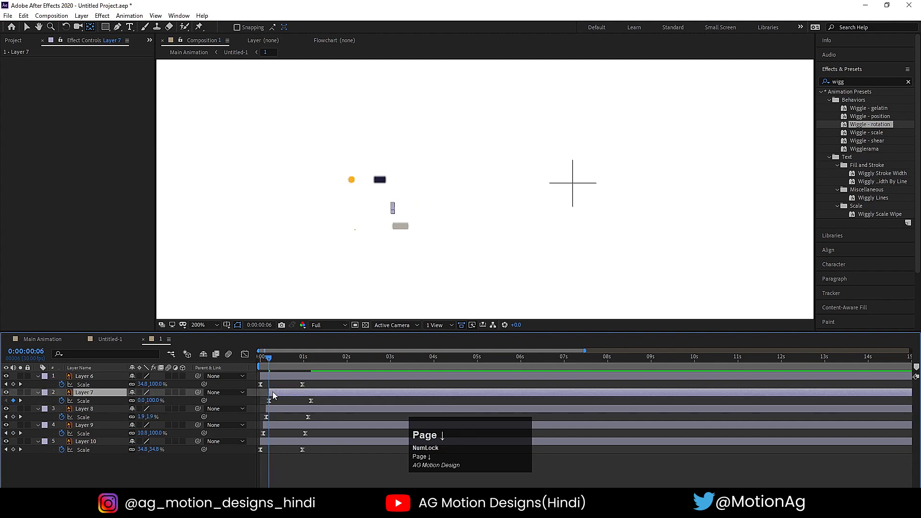
Shift the lower grey line (Layer 6) to start two frames after Layer 7, and preview the staggered animation from the beginning
key("Page_Down")
key("Page_Down")
left_click(274, 377)
key("bracketleft")
left_click_drag(271, 360, 260, 363)
key("space")
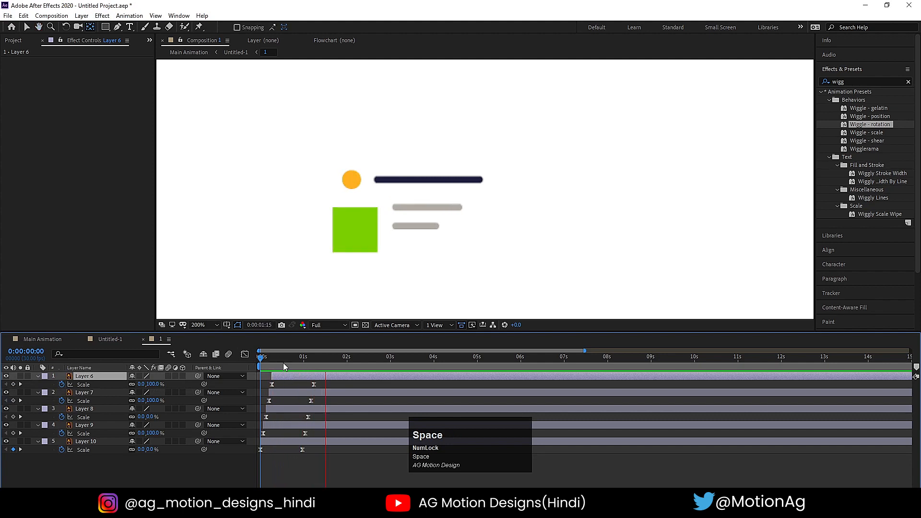
left_click(205, 368)
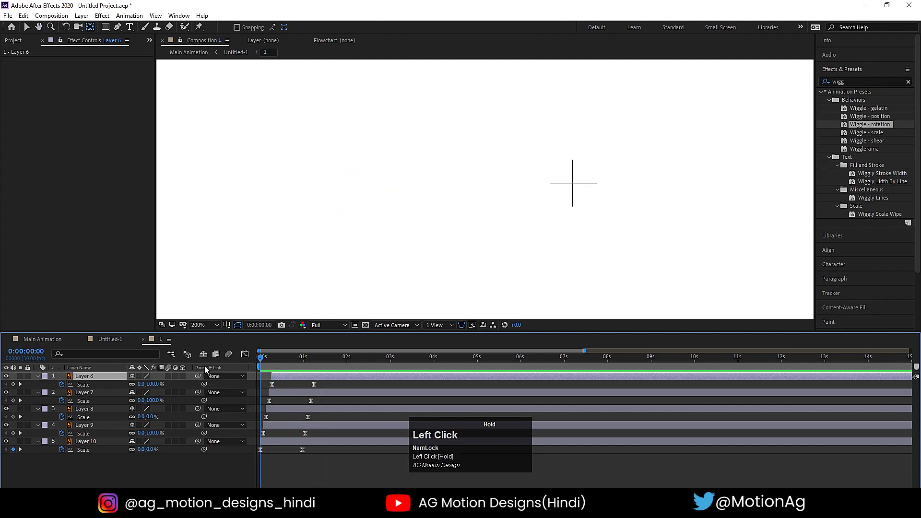
Switch to the Untitled-1 composition and shift the [1] group on layer 3 to start at 0:00:00:02
left_click(117, 338)
key("space")
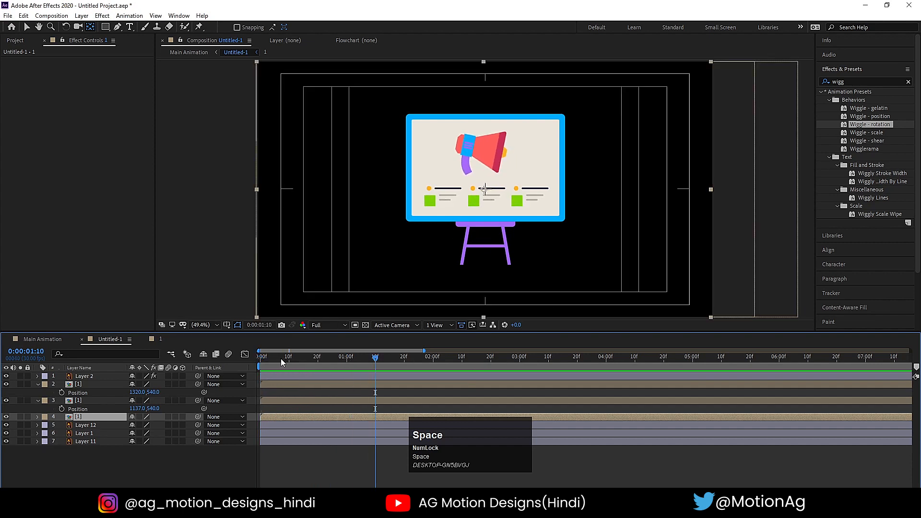
left_click(188, 368)
key("equal")
key("equal")
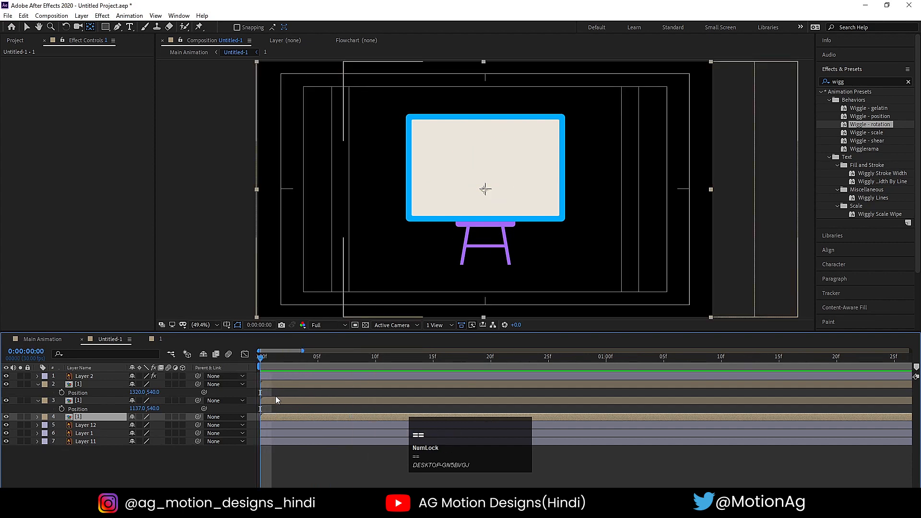
key("Page_Down")
key("Page_Down")
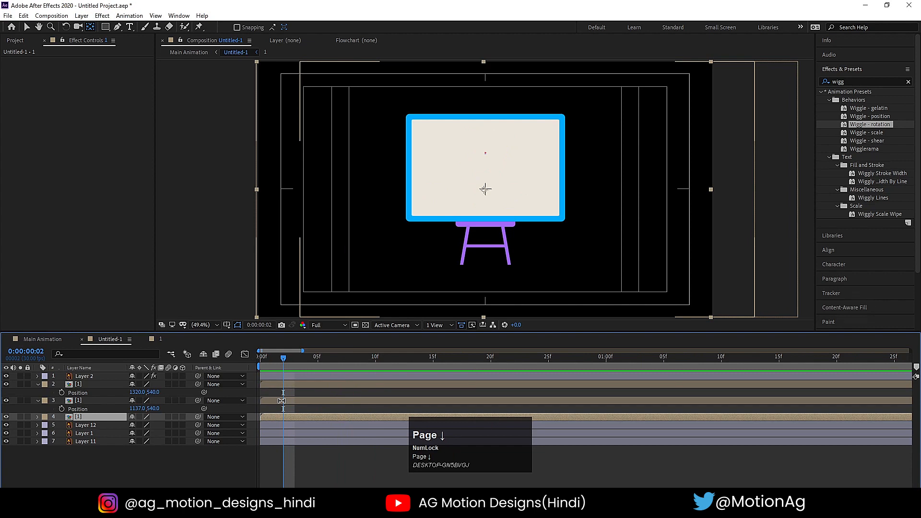
left_click(282, 401)
key("bracketleft")
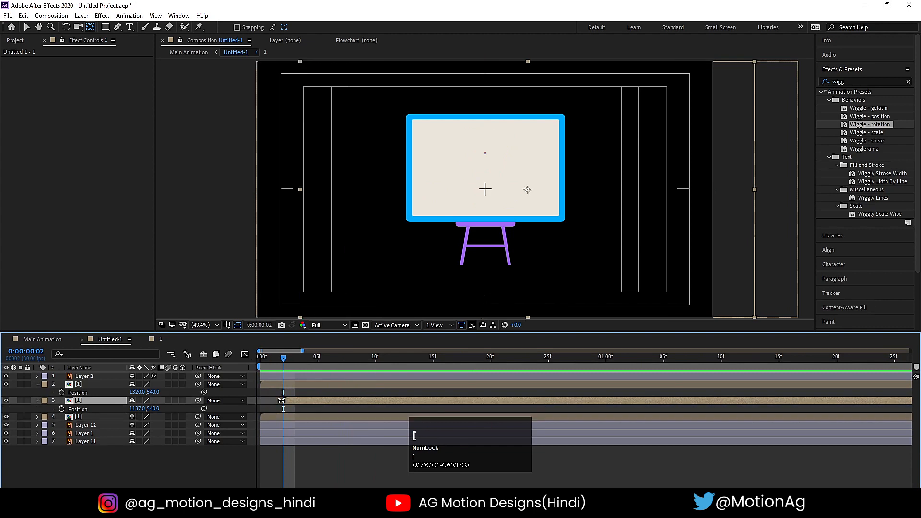
Shift the [1] group on layer 2 to start at 0:00:00:04, preview the composition, and deselect the group
key("Page_Down")
key("Page_Down")
left_click(297, 384)
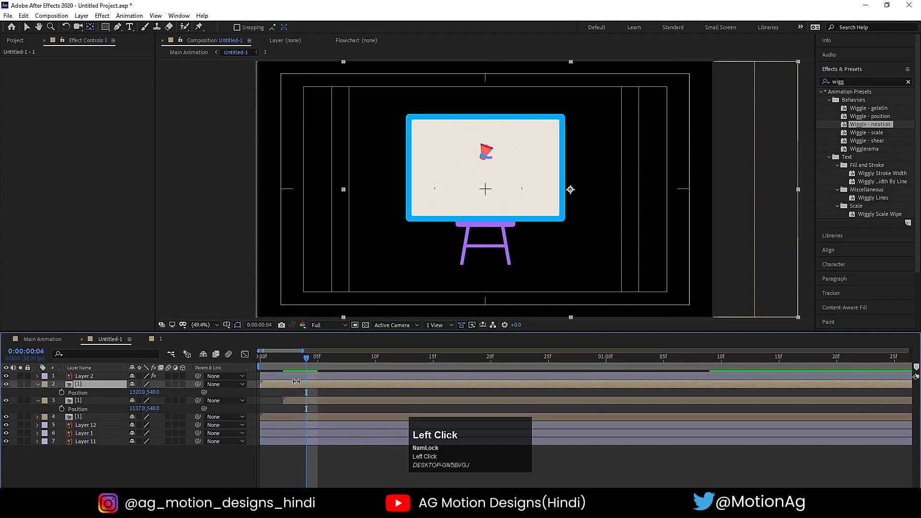
key("bracketleft")
key("space")
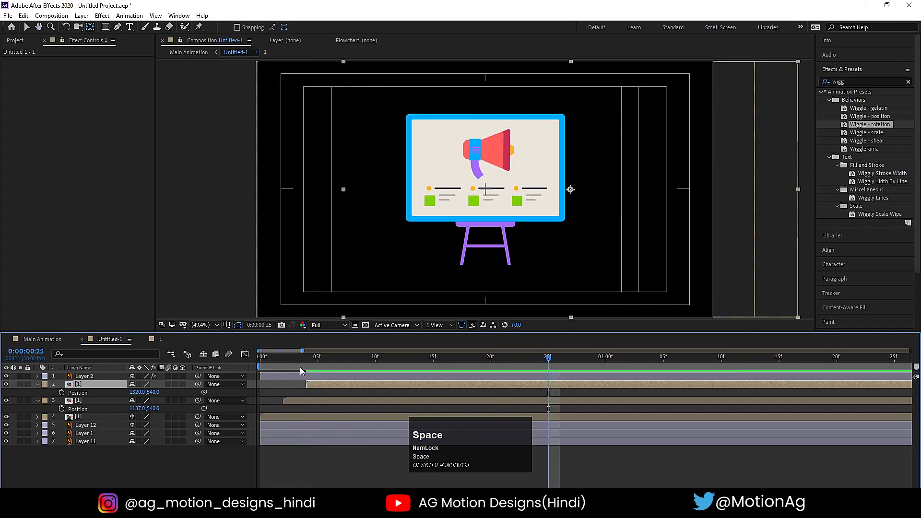
left_click(113, 458)
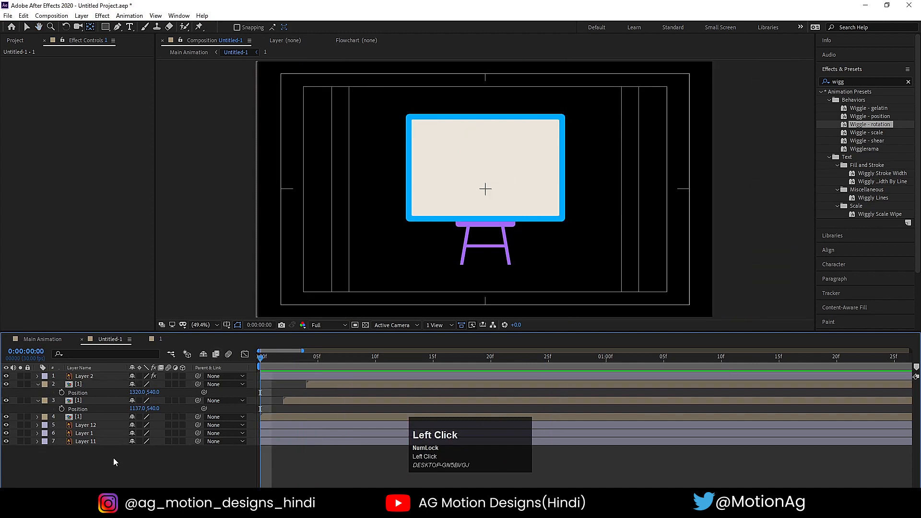
Lock the top four layers, Layer 2 and the three [1] groups, and preview the animation
key("v")
left_click(480, 251)
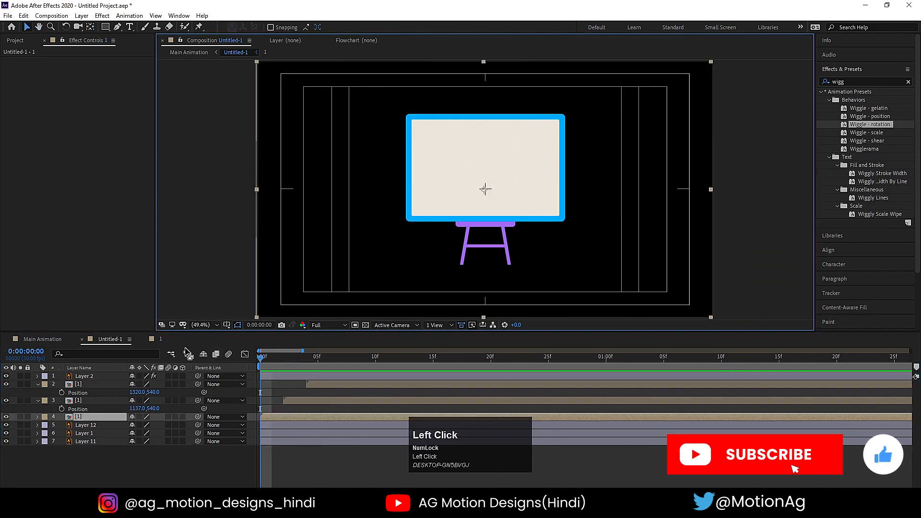
left_click(27, 417)
left_click(27, 400)
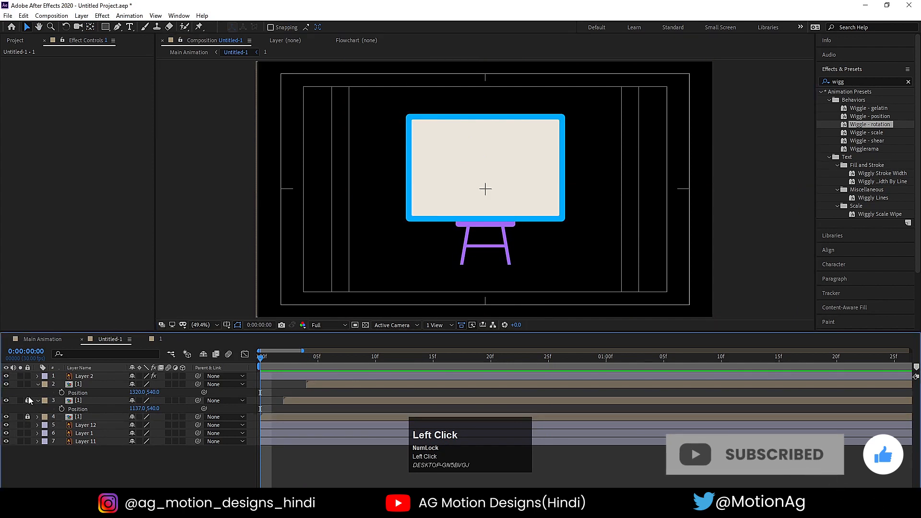
left_click(28, 385)
key("space")
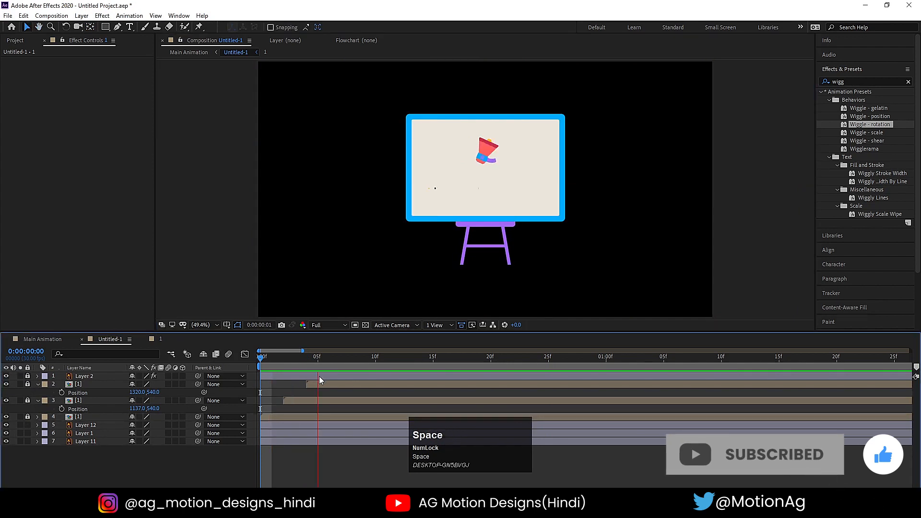
left_click(95, 426)
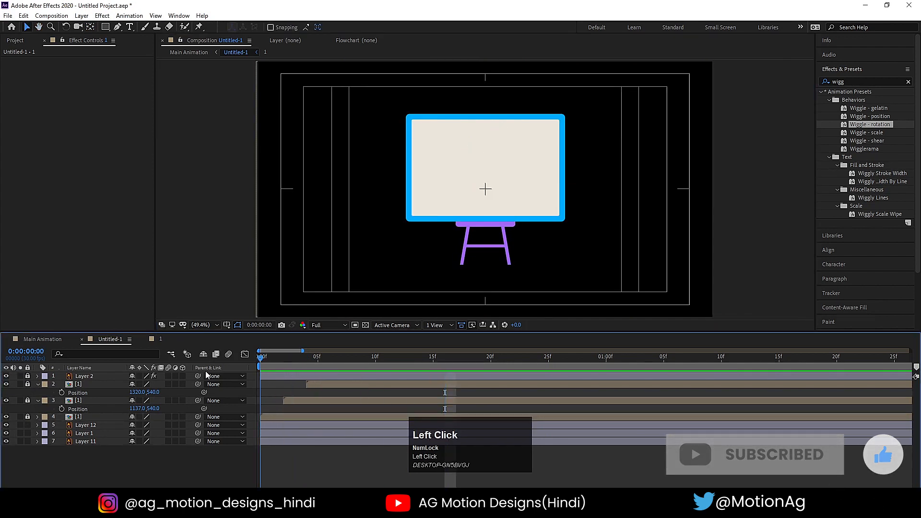
Add Position keyframes to the easel stand (Layer 1) at 0:00:00:00 and 0:00:00:20
left_click(95, 425)
left_click(94, 434, "shift")
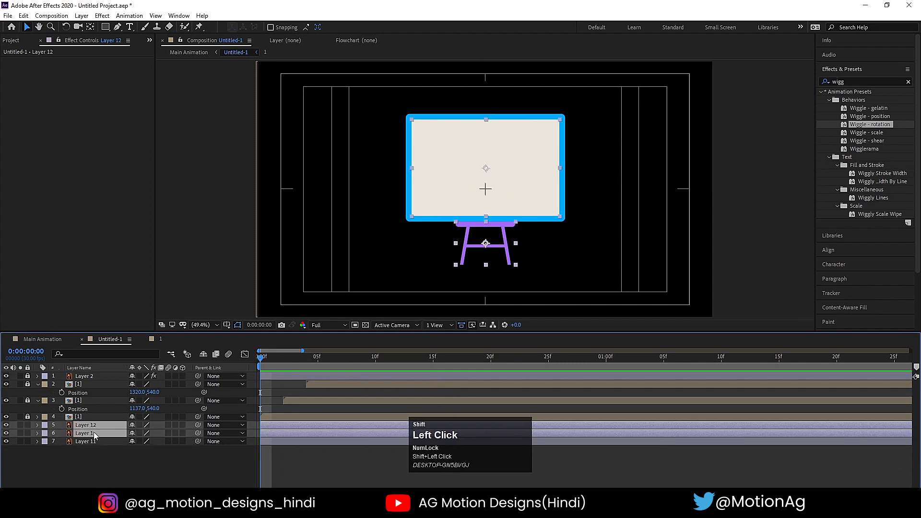
left_click(477, 260)
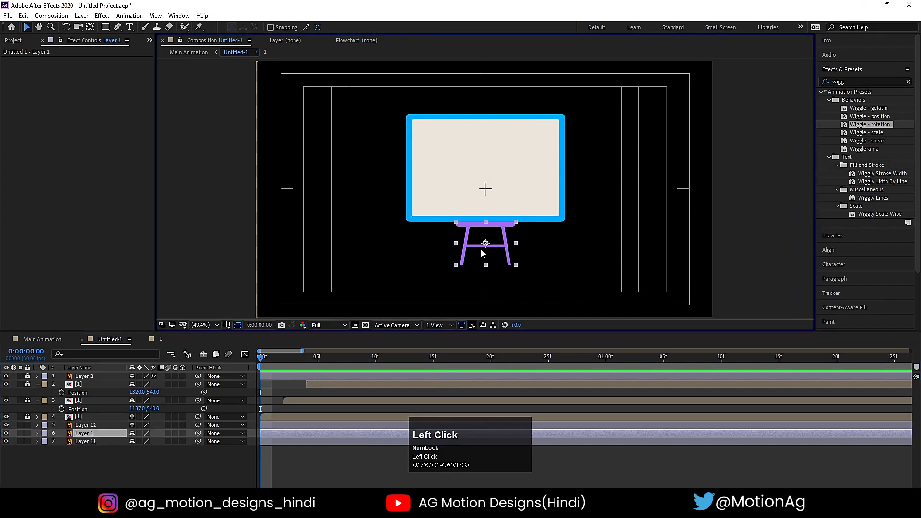
key("p")
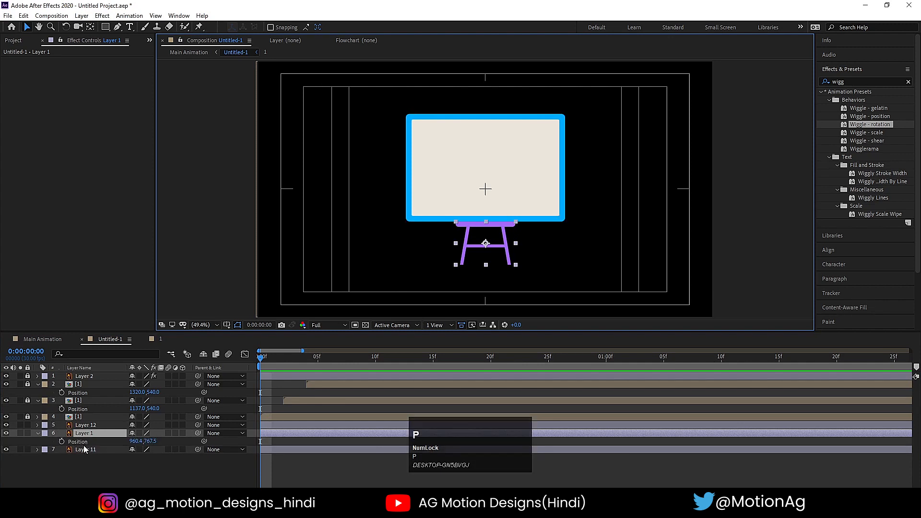
left_click(62, 441)
left_click_drag(412, 365, 491, 365)
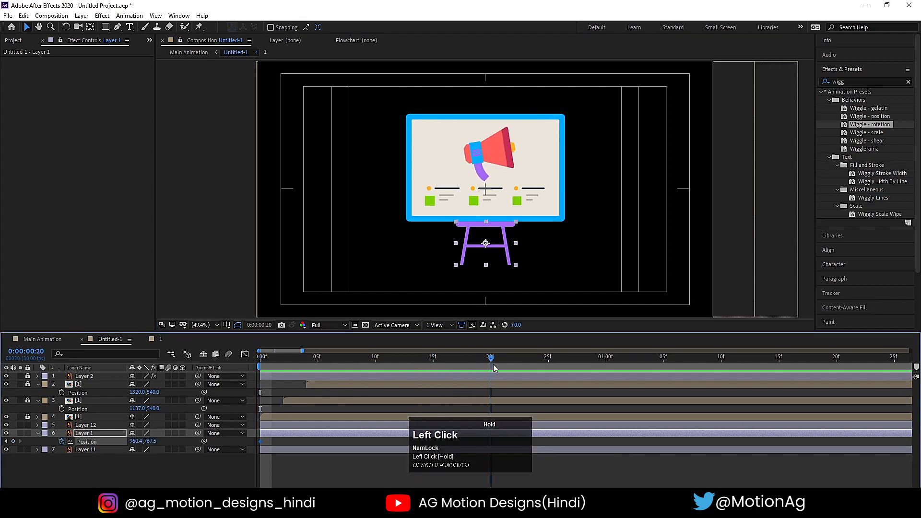
left_click(13, 441)
key("minus")
Lower the stand at the first frame by setting its Y position to 1028.5, so it rises into place
left_click_drag(273, 360, 200, 358)
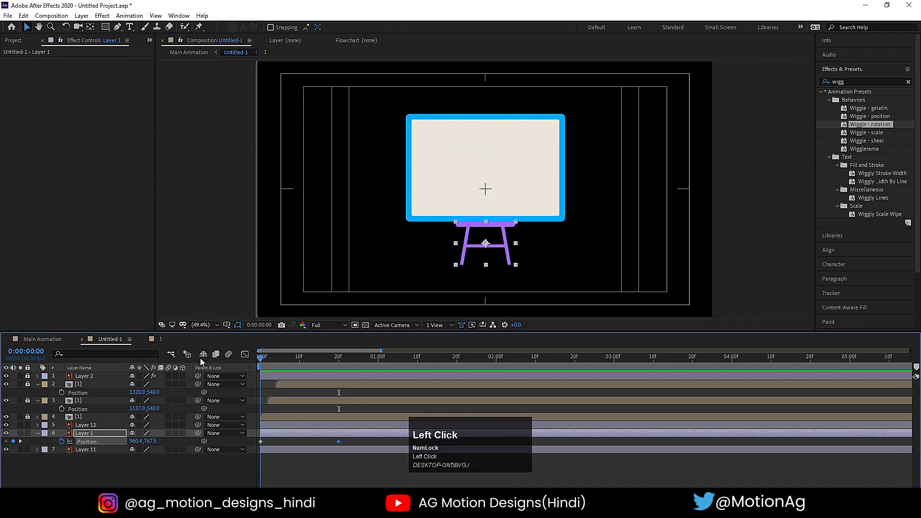
left_click_drag(150, 443, 280, 442)
left_click(364, 467)
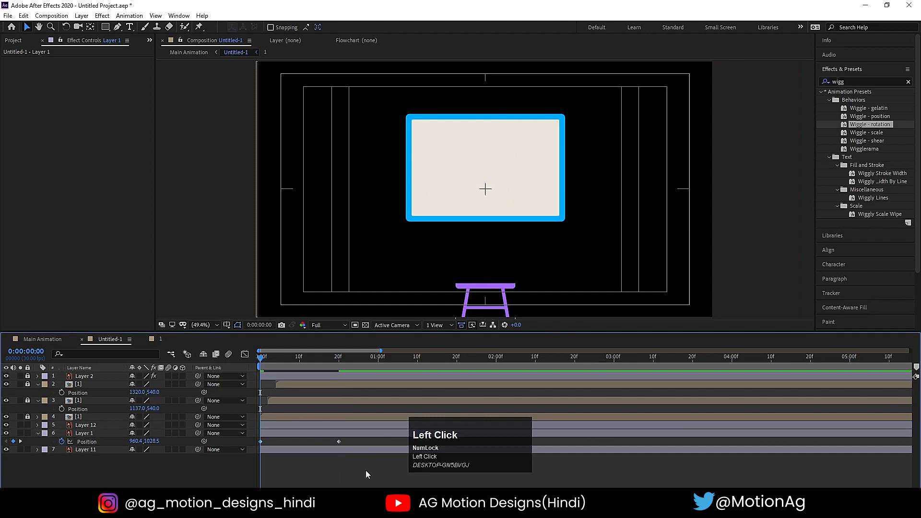
Add Scale keyframes to both board layers, Layer 12 and Layer 11, at 0:00:00:00 and 0:00:00:20
left_click(87, 452)
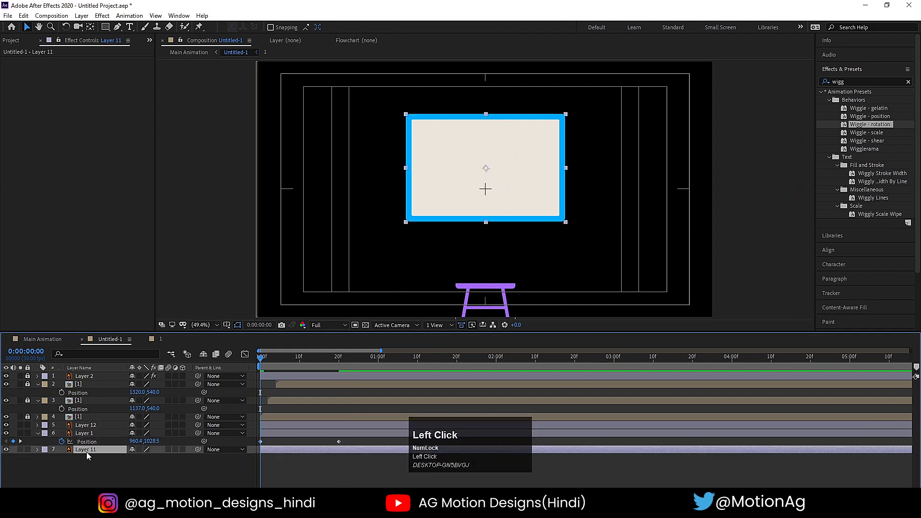
left_click(75, 426, "ctrl")
key("s")
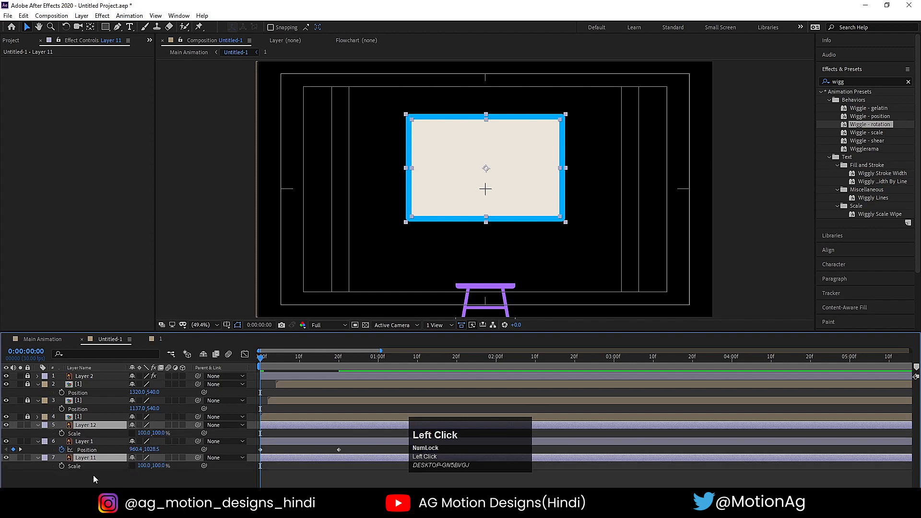
left_click(62, 466)
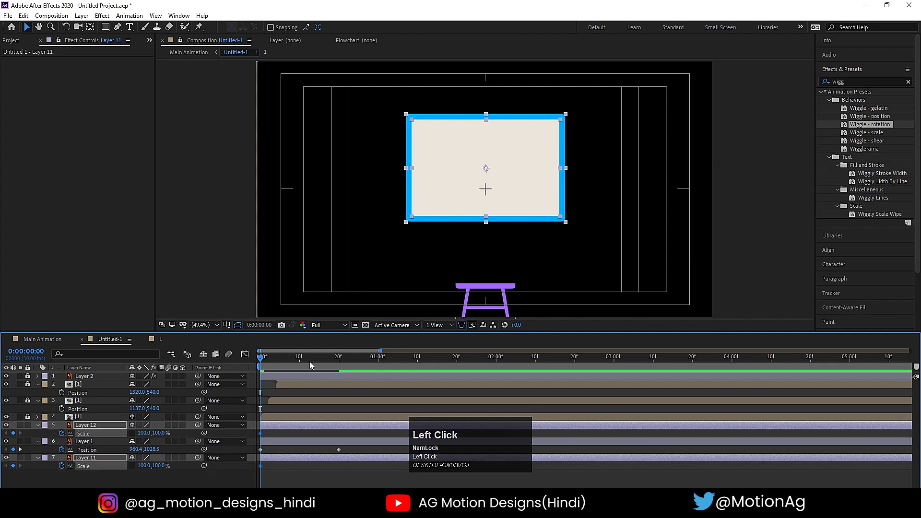
key("k")
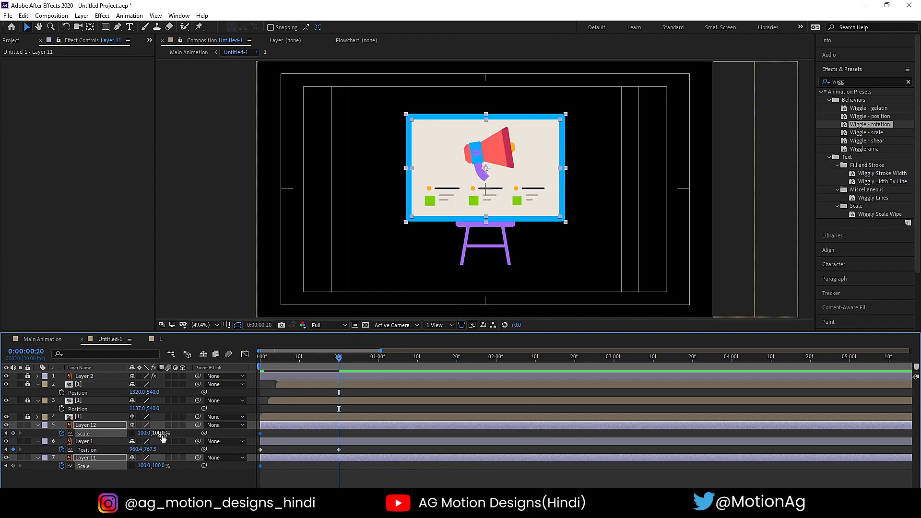
left_click(14, 433)
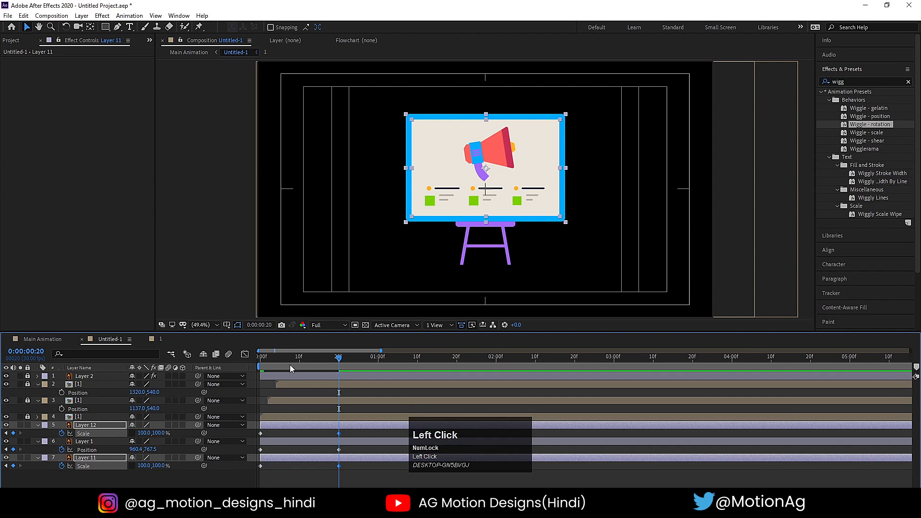
Set the vertical scale of Layer 12 and Layer 11 to 0% at the first frame, keeping the width at 100%
left_click_drag(290, 368, 136, 365)
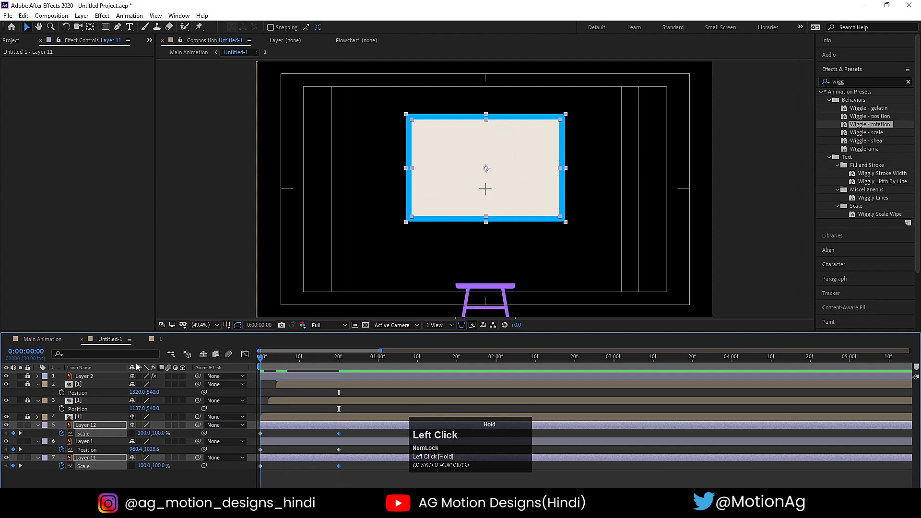
left_click(160, 433)
type("0")
key("Return")
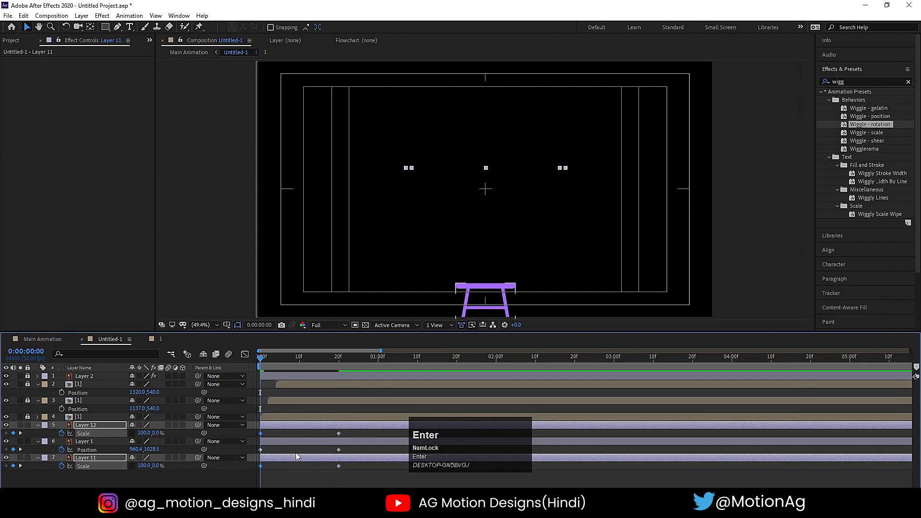
Ease the Position and Scale keyframes of Layers 12, 1 and 11 with speed curves that peak early, and preview the motion
left_click_drag(351, 481, 256, 420)
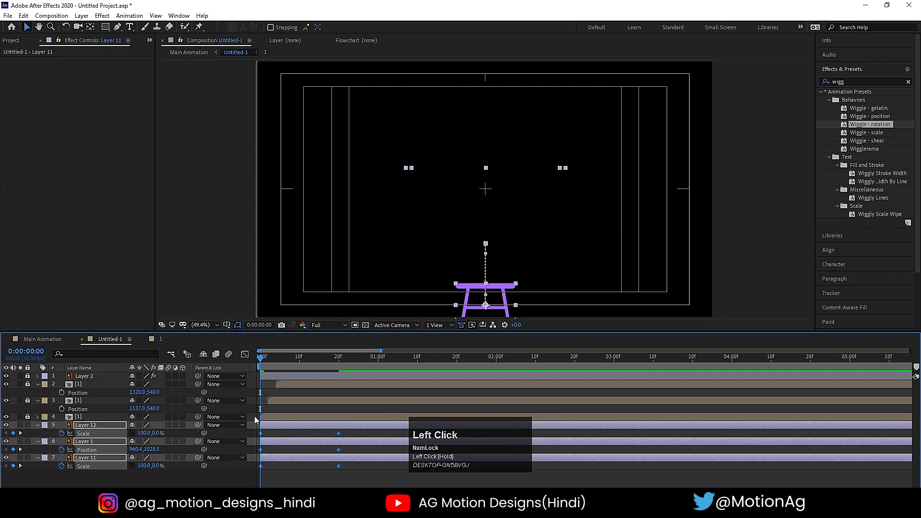
left_click(245, 354)
mouse_move(330, 484)
left_mouse_down()
mouse_move(328, 472)
mouse_move(308, 467)
mouse_move(326, 469)
left_mouse_up()
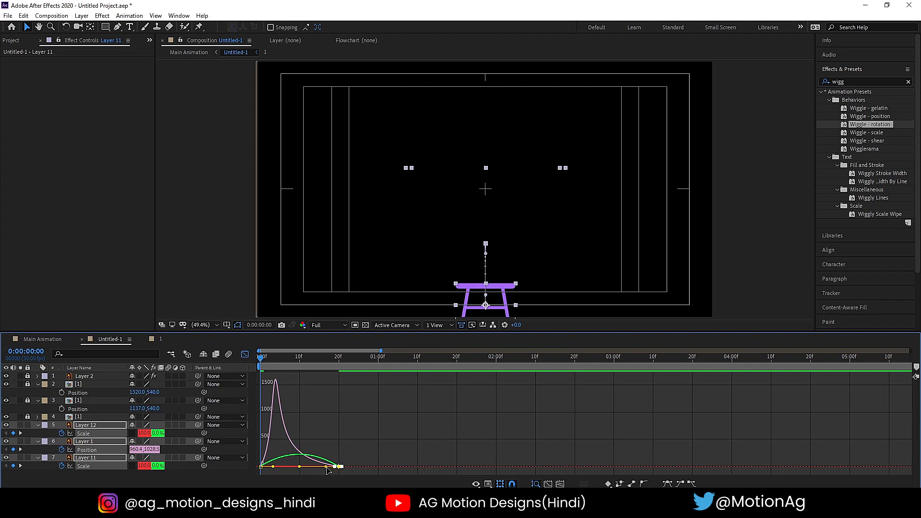
left_click_drag(326, 468, 299, 465)
left_click(244, 354)
key("space")
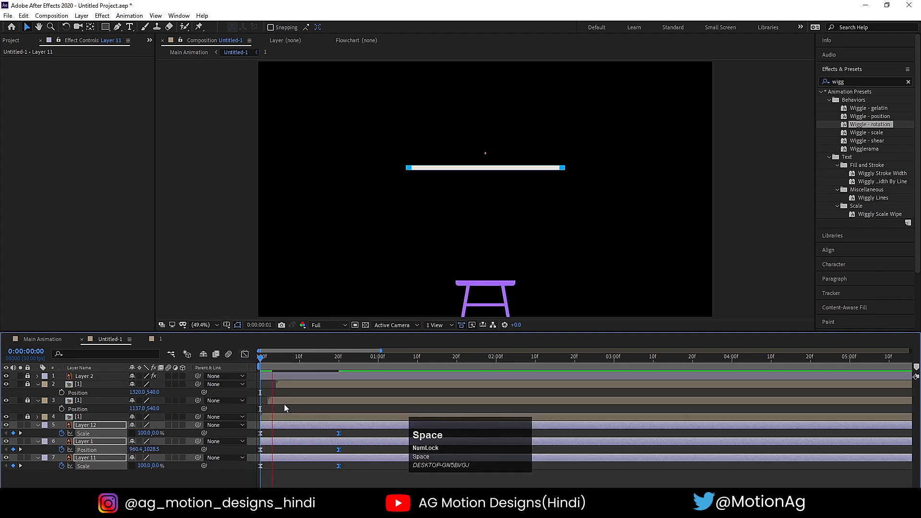
left_click(239, 360)
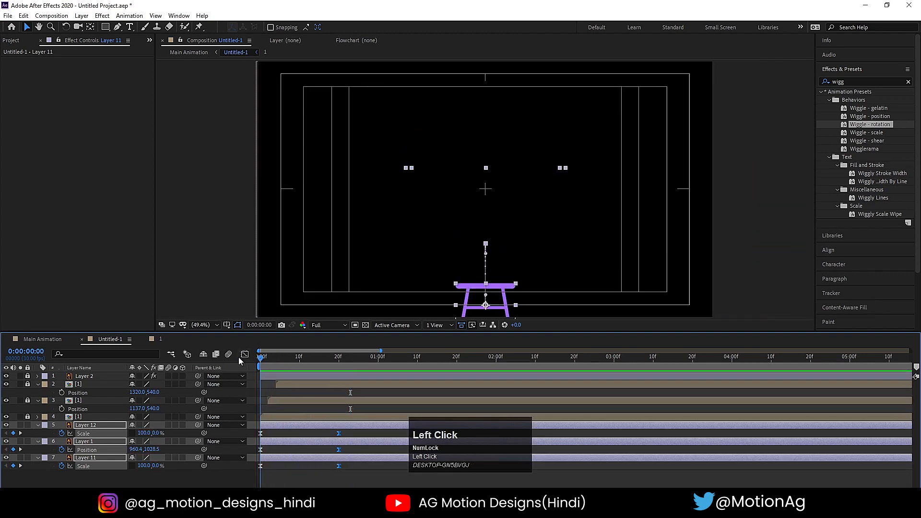
Unlock Layer 2 and the three [1] groups, and collapse the keyframed properties of all layers
left_click(284, 465)
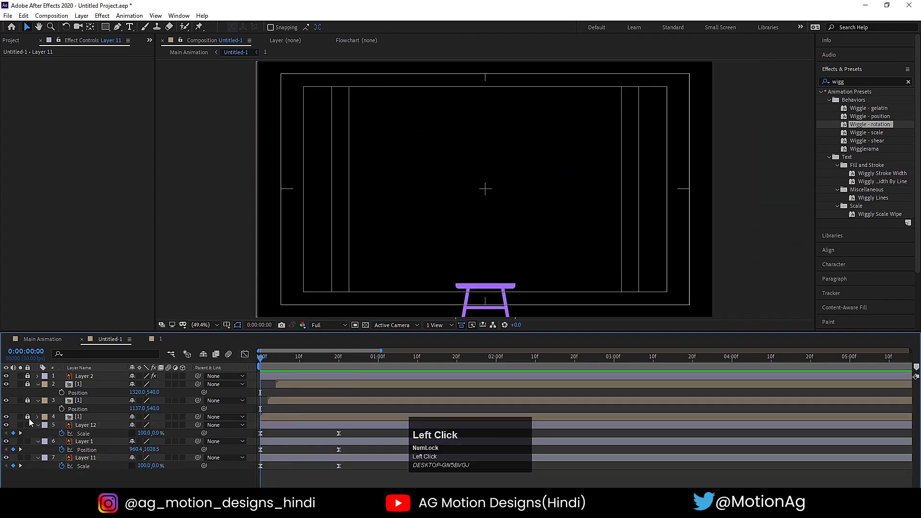
left_click_drag(28, 417, 37, 360)
key("u")
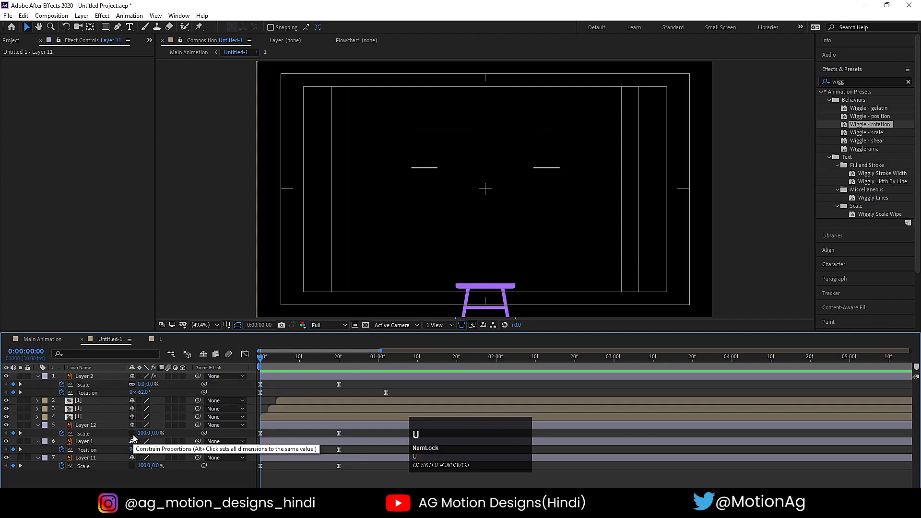
key("u")
key("equal")
key("equal")
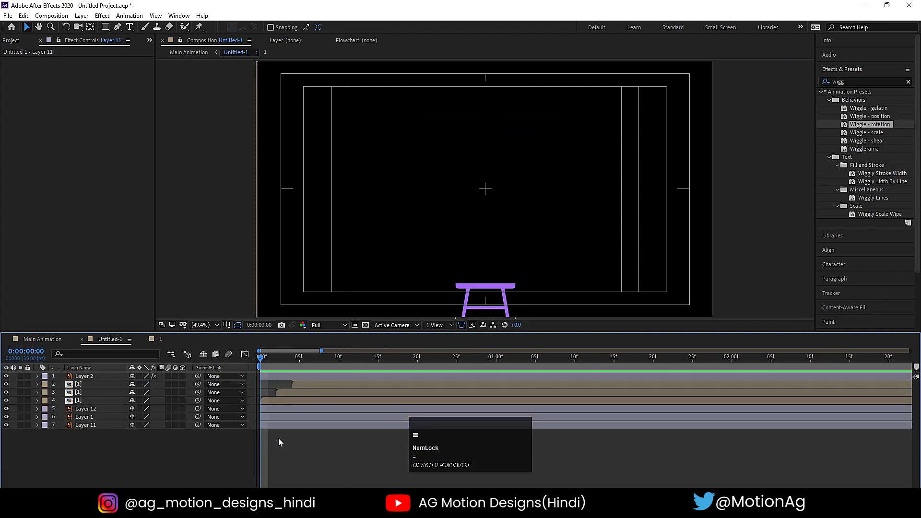
Stagger the stand and board by starting Layer 1 at 0:00:00:02 and Layer 12 at 0:00:00:04
left_click(77, 409)
left_click(91, 436)
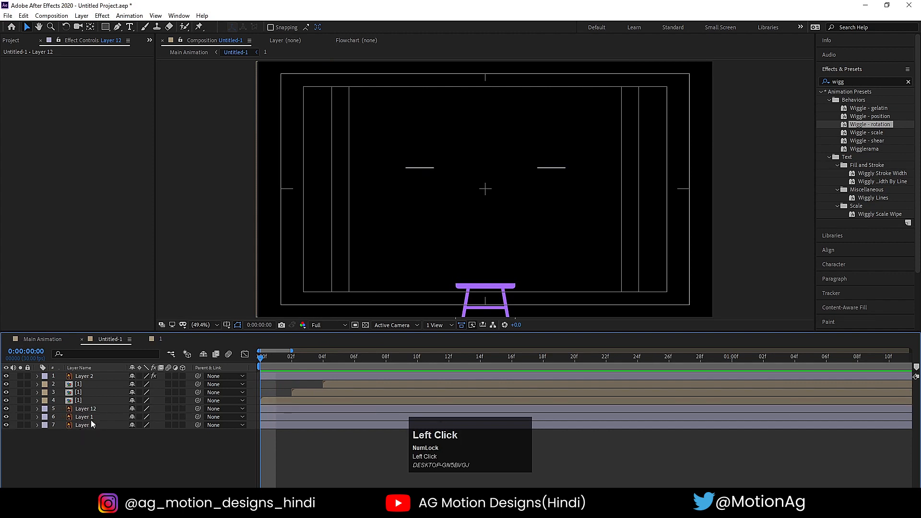
left_click(89, 417)
left_click(109, 410, "shift")
left_click_drag(277, 416, 329, 409)
left_click(302, 410)
Shift the three [1] groups together so the lowest one starts at 0:00:00:05, keeping their two-frame offsets
left_click(310, 401)
left_click(333, 384, "shift")
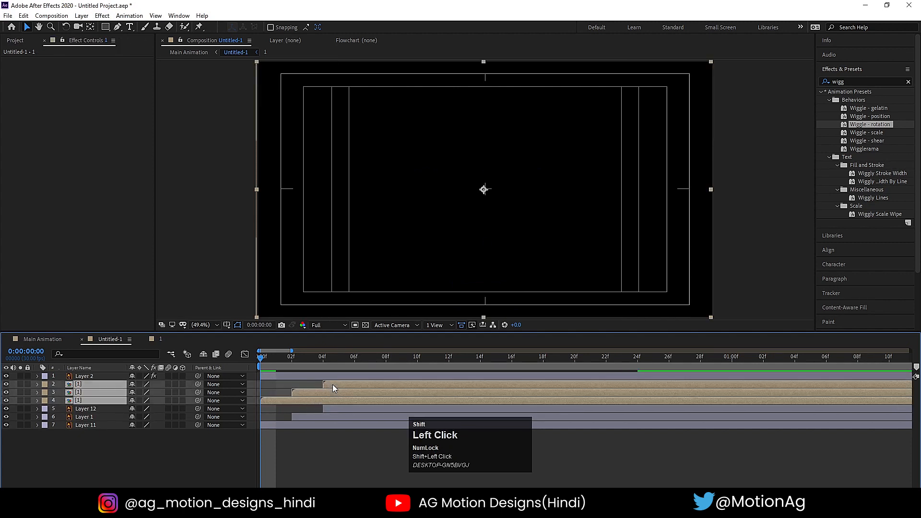
left_click_drag(269, 404, 350, 404)
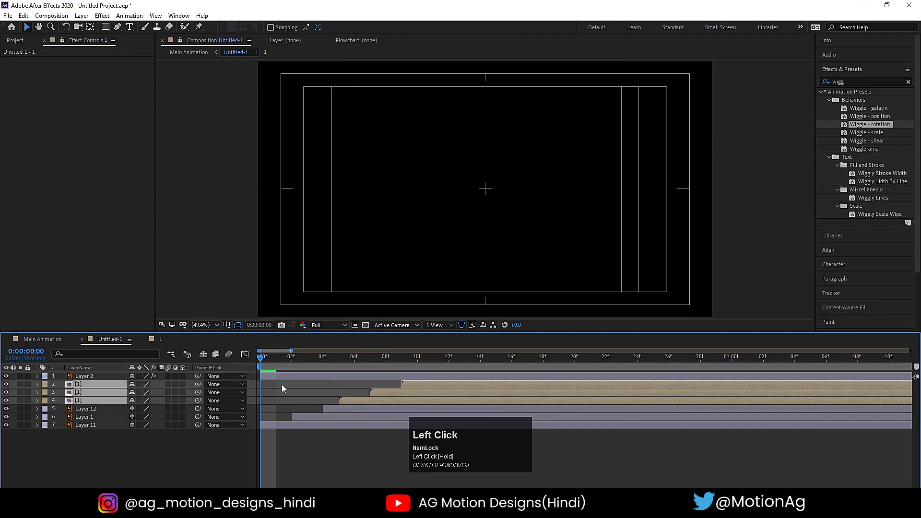
Shift the megaphone (Layer 2) to start at 0:00:00:11, and preview the staggered build
left_click_drag(275, 376, 427, 393)
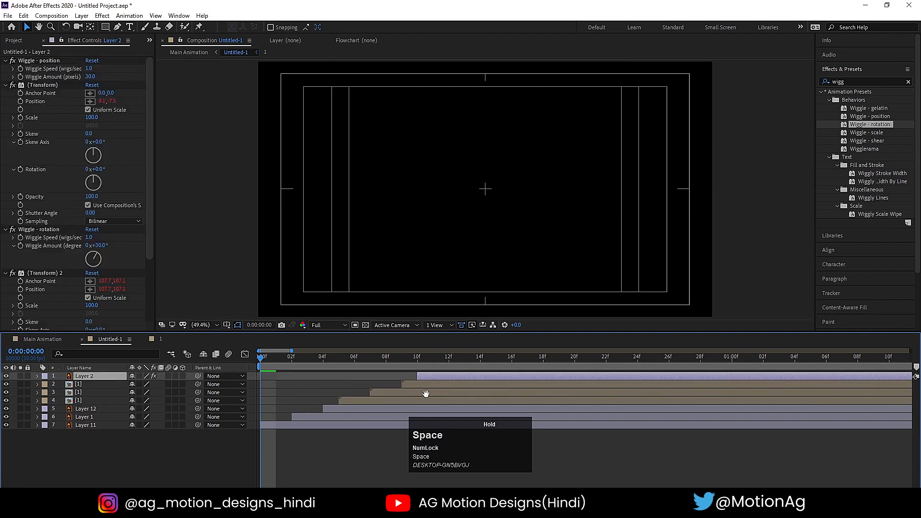
key("minus")
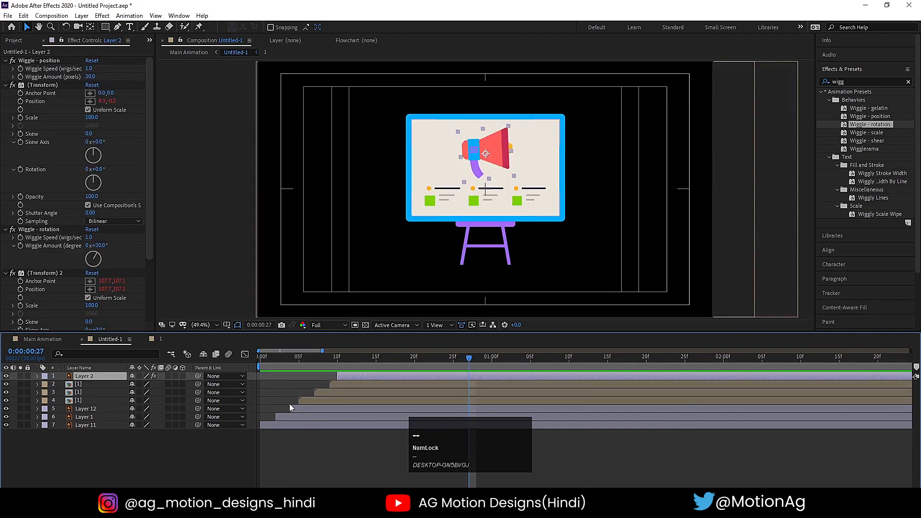
key("space")
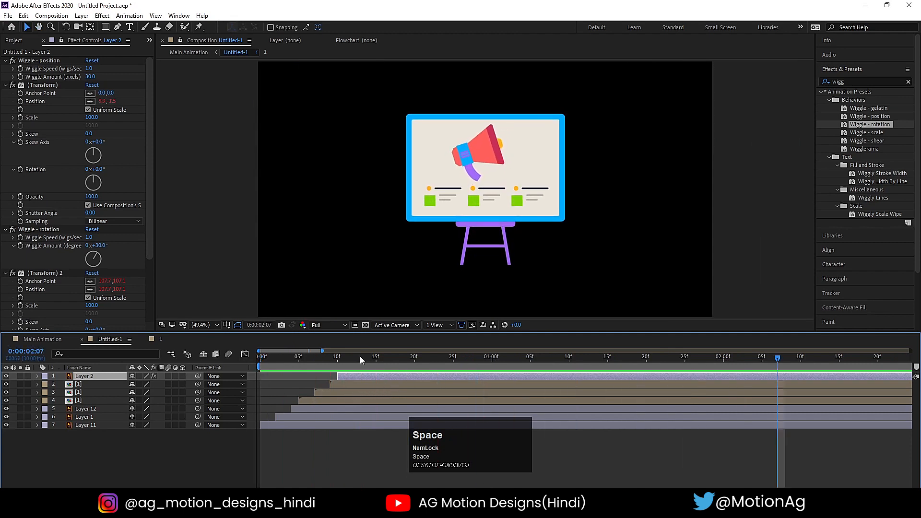
left_click_drag(347, 376, 356, 375)
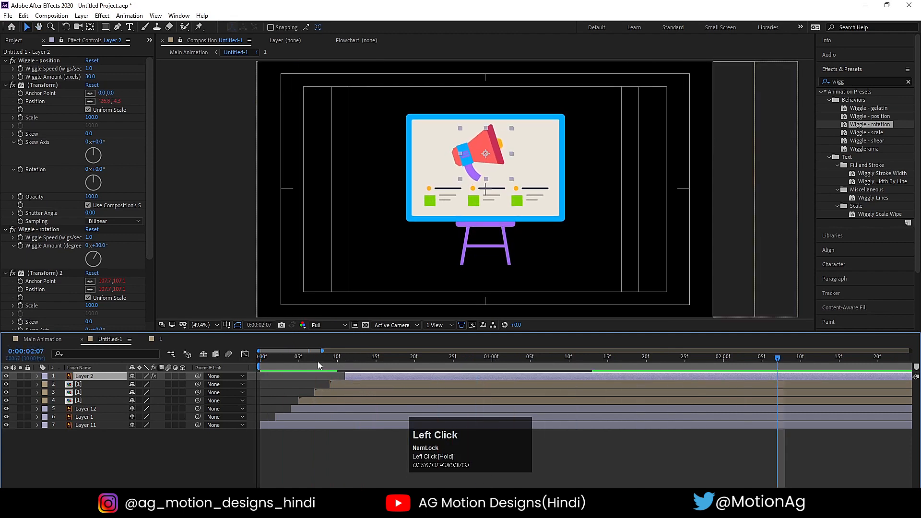
key("space")
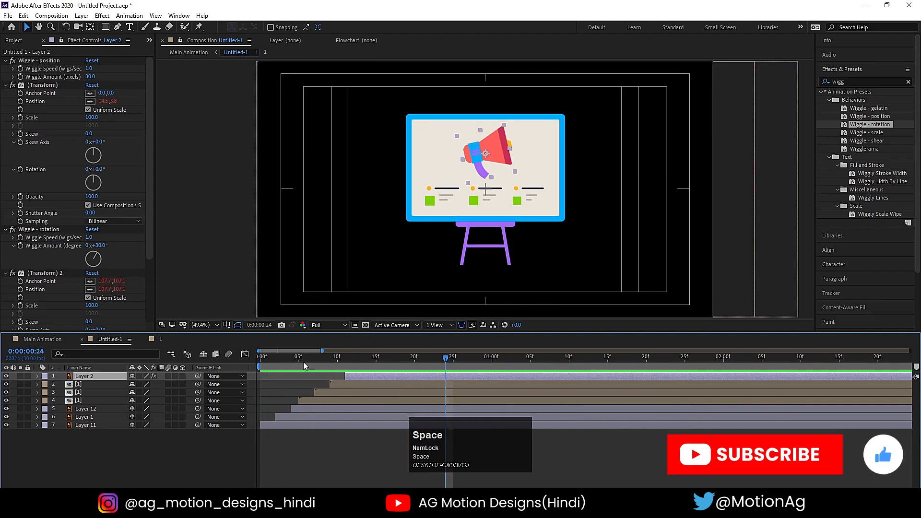
left_click_drag(303, 361, 171, 378)
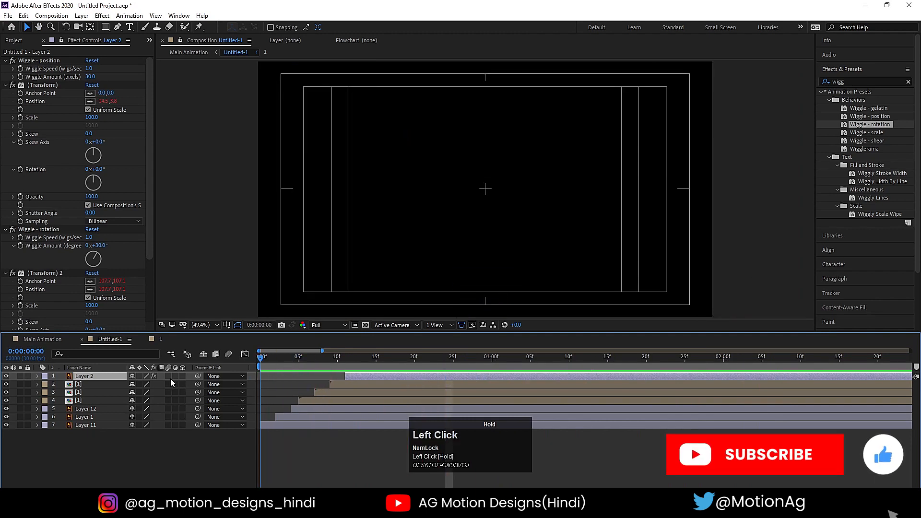
Switch to the Main Animation composition and preview the full animation
left_click(53, 340)
key("space")
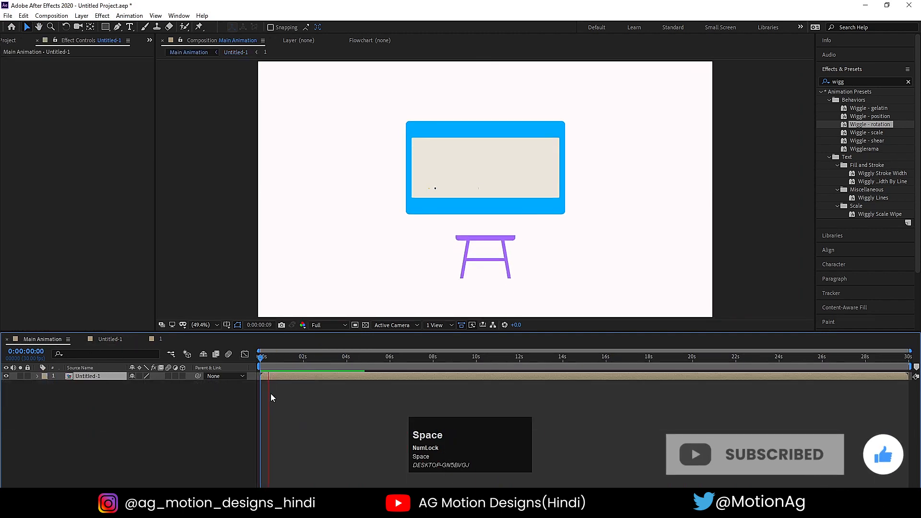
key("space")
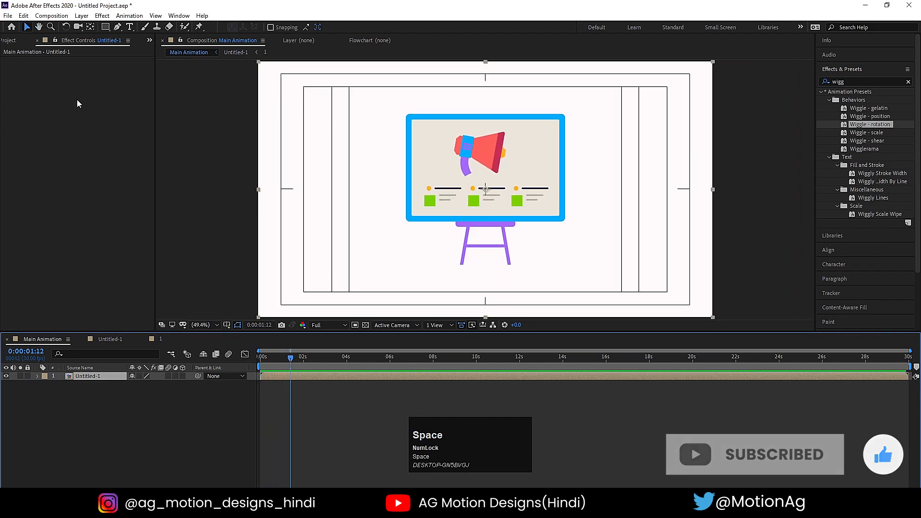
Draw a rectangular mask around the board and stand on the Untitled-1 layer, and preview the masked animation
left_click(103, 27)
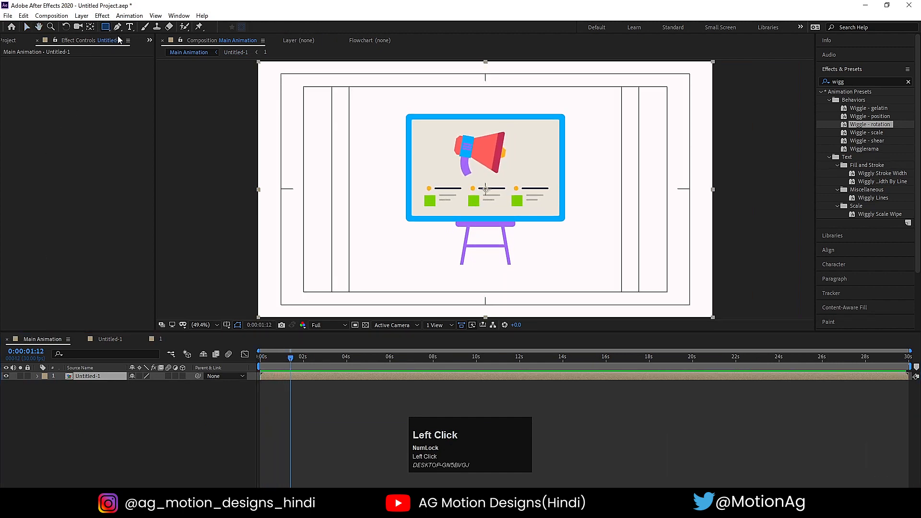
left_click_drag(412, 122, 583, 264)
left_click_drag(299, 354, 261, 358)
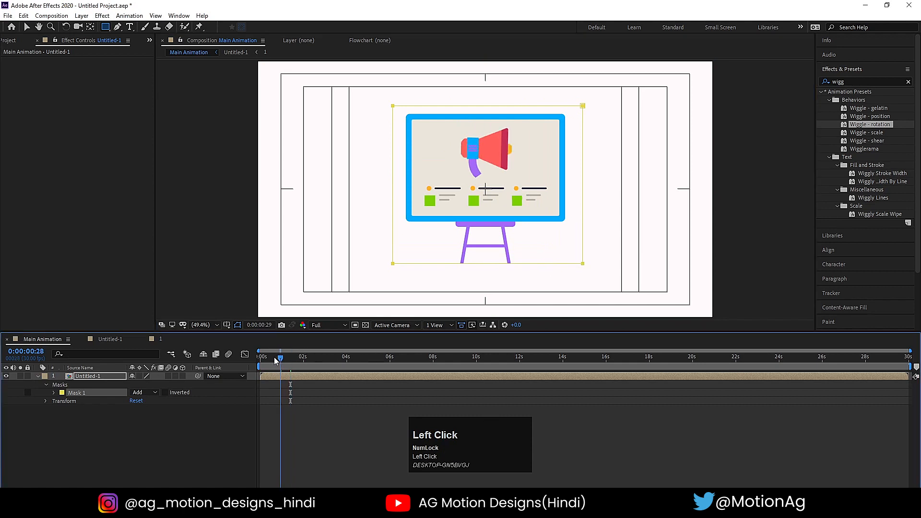
key("space")
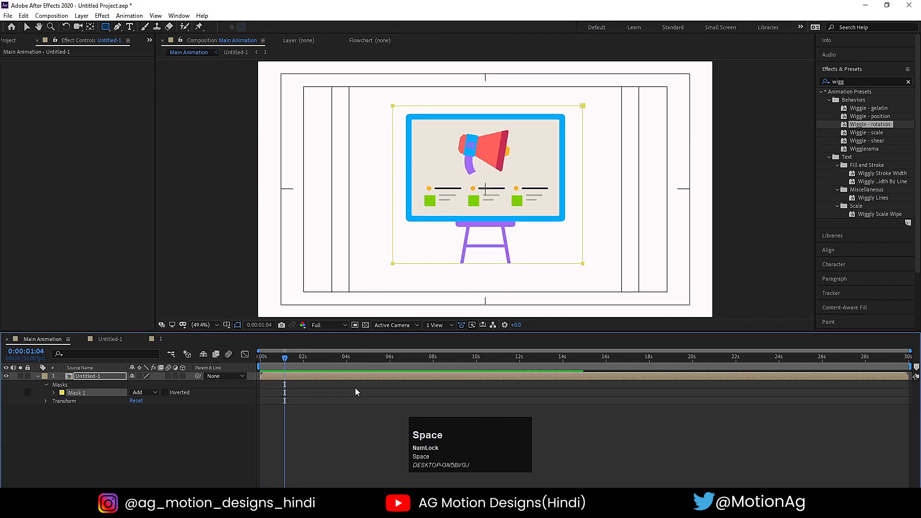
Open the Untitled-1 composition and preview its build animation from the start
double_click(301, 375)
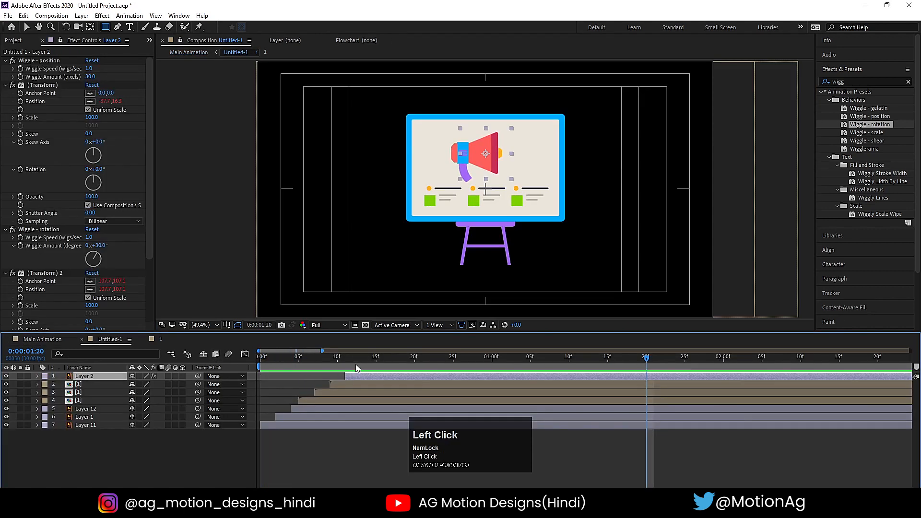
left_click_drag(355, 360, 259, 359)
key("space")
key("space")
key("space")
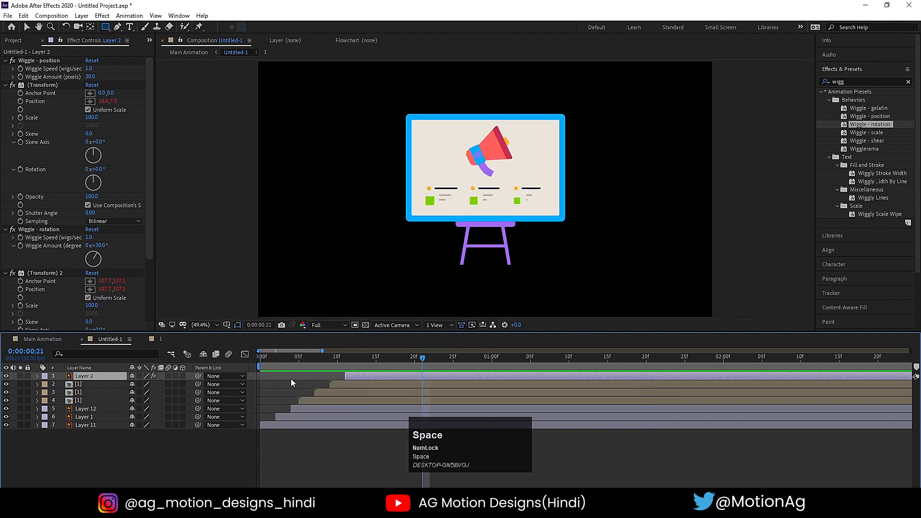
key("space")
Return to the Main Animation composition and play the masked animation from the start, stopping at 0:00:01:21
left_click(42, 339)
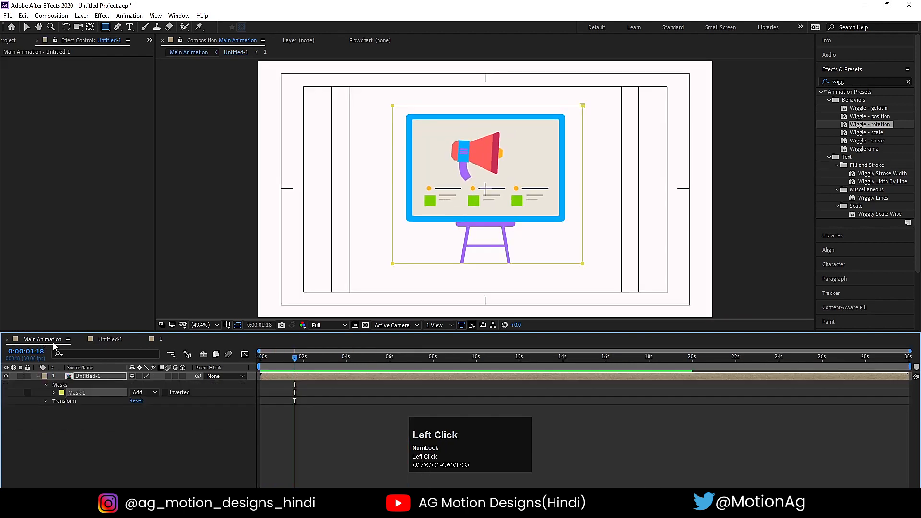
left_click_drag(278, 363, 235, 365)
key("space")
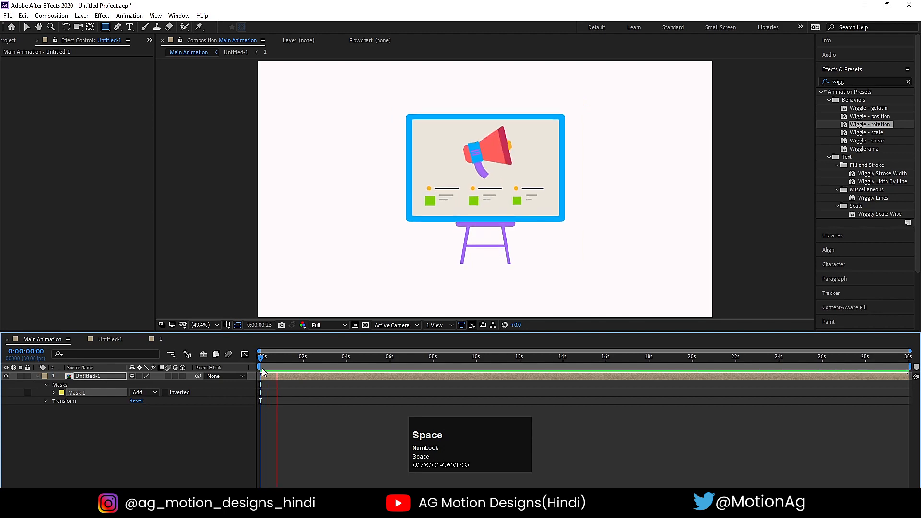
key("space")
key("space")
key("space")
Import the Untitled-2 Illustrator file as Composition - Retain Layer Sizes
left_click(122, 430)
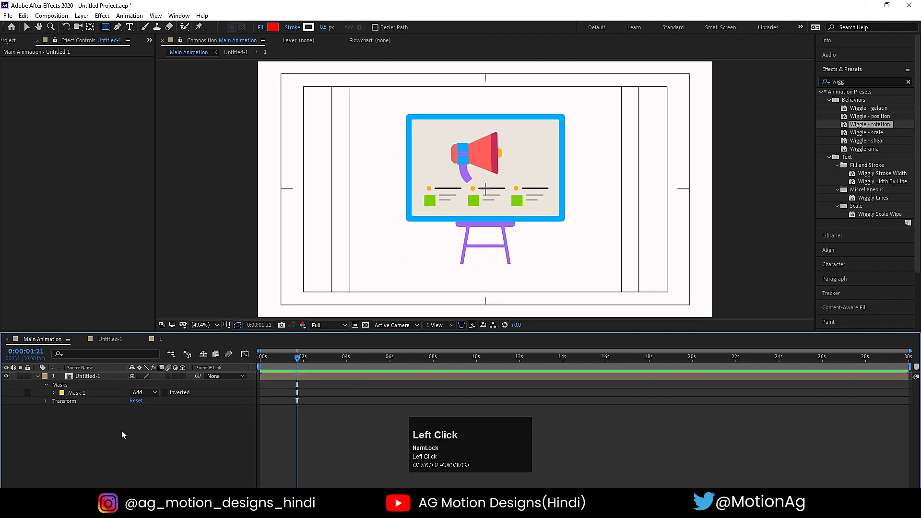
key("ctrl+i")
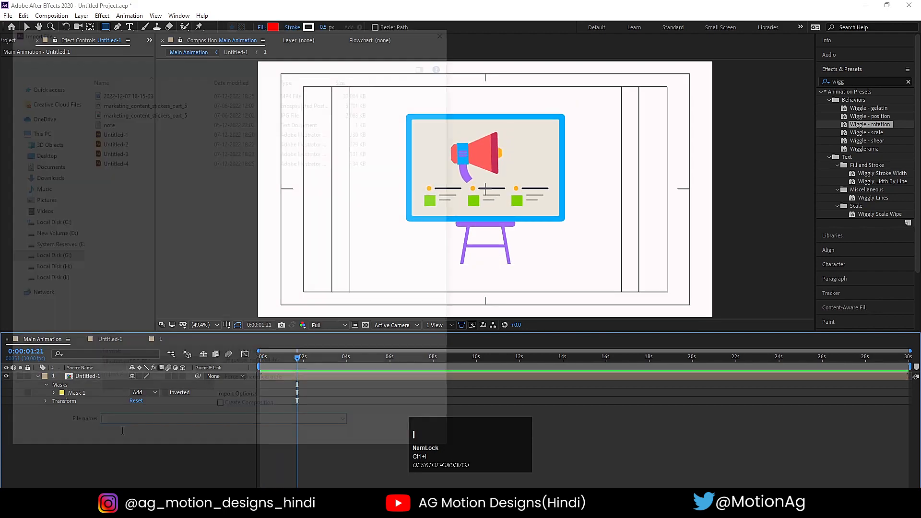
left_click(118, 141)
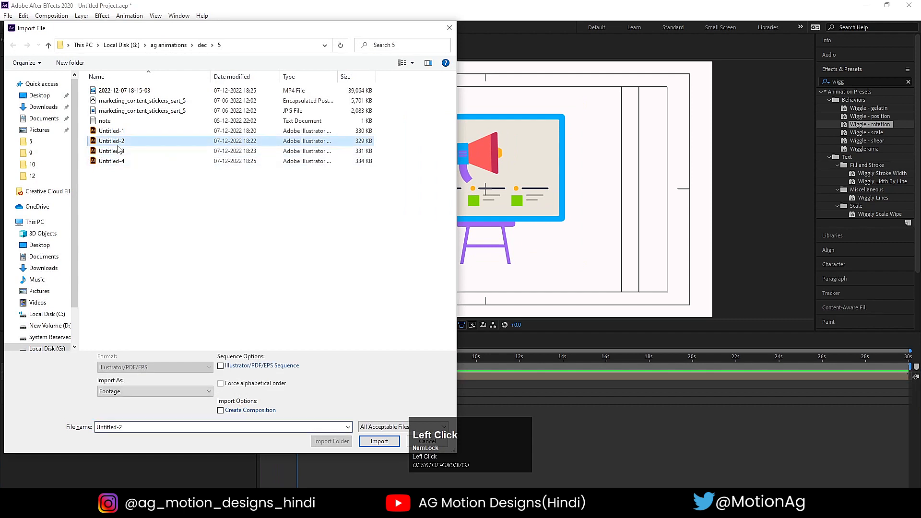
left_click(113, 391)
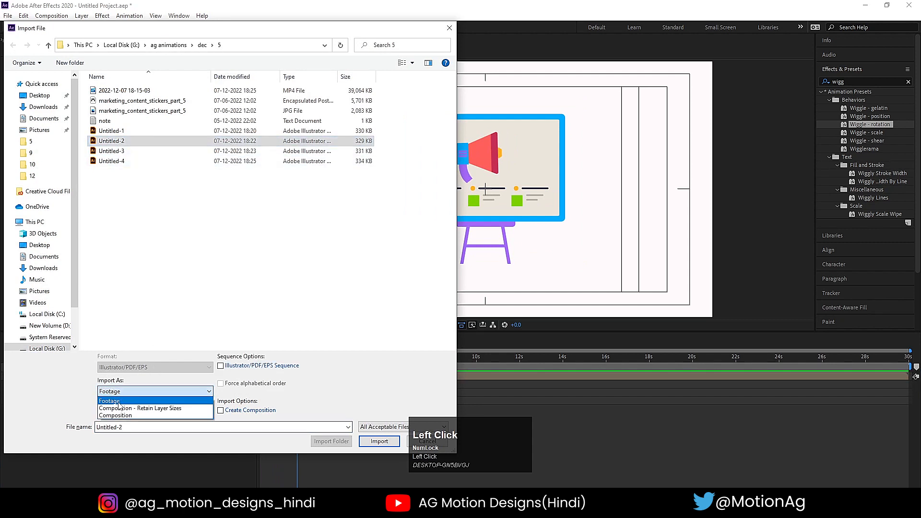
left_click(123, 409)
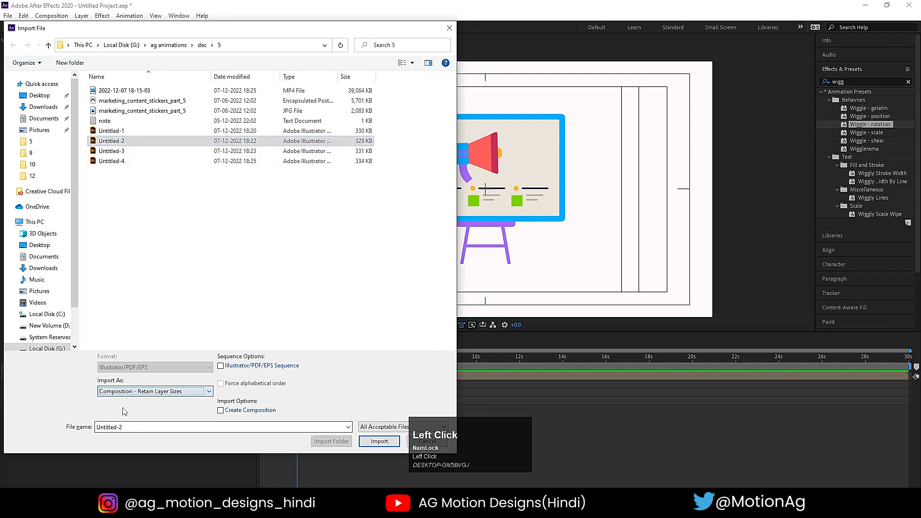
left_click(379, 441)
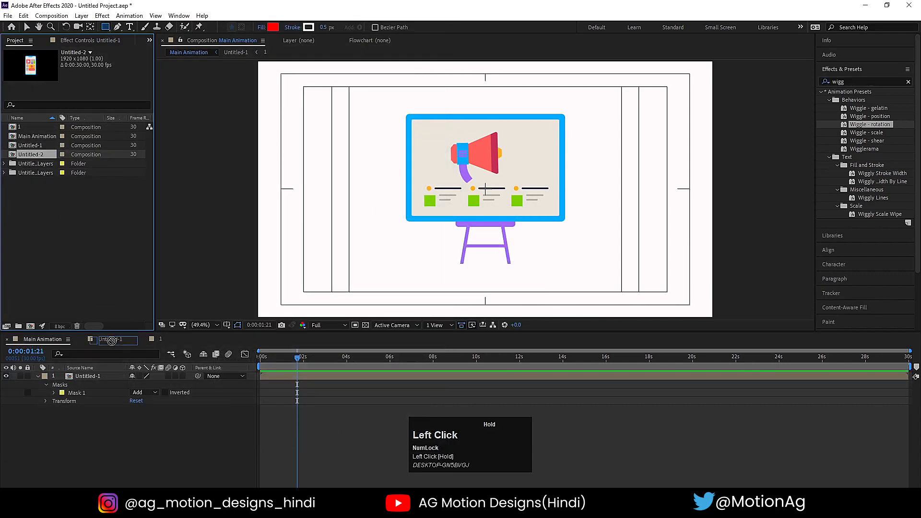
Add Untitled-2 above Untitled-1 in Main Animation, starting at 0:00:01:21, and preview the animation up to that point
left_click_drag(111, 341, 115, 377)
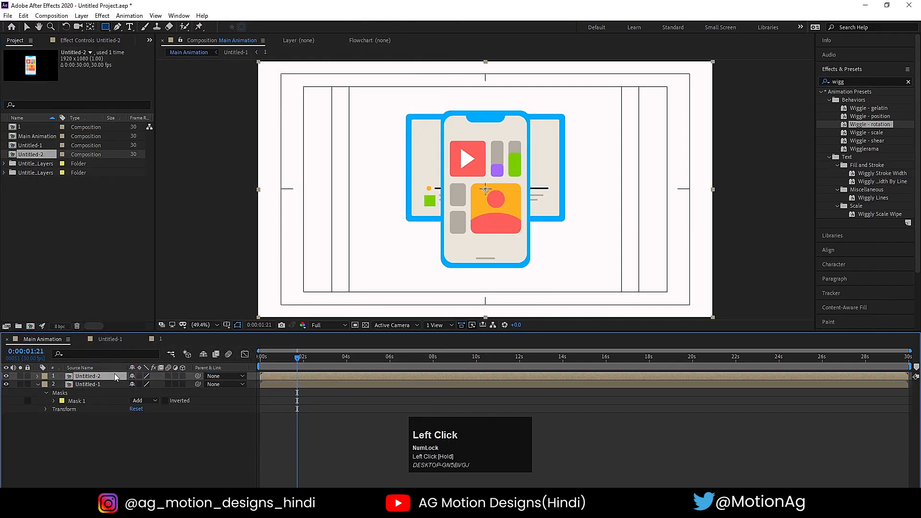
key("bracketleft")
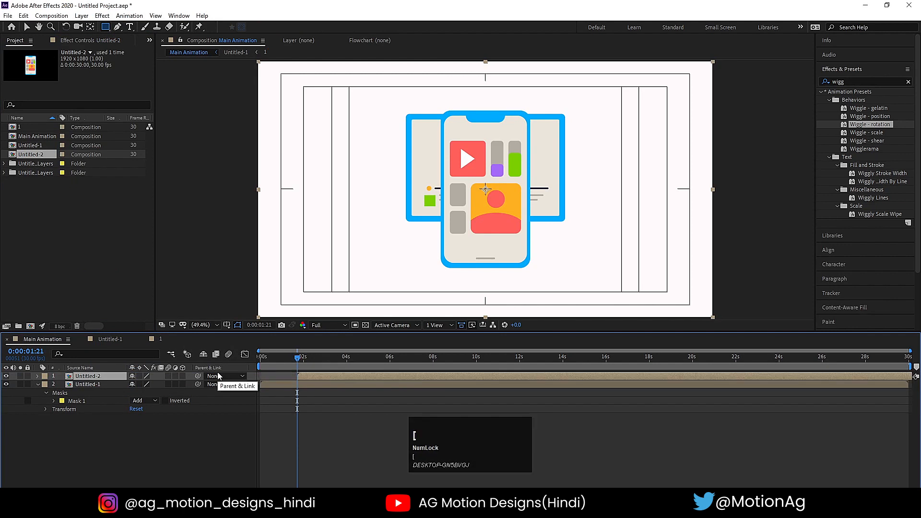
left_click(254, 360)
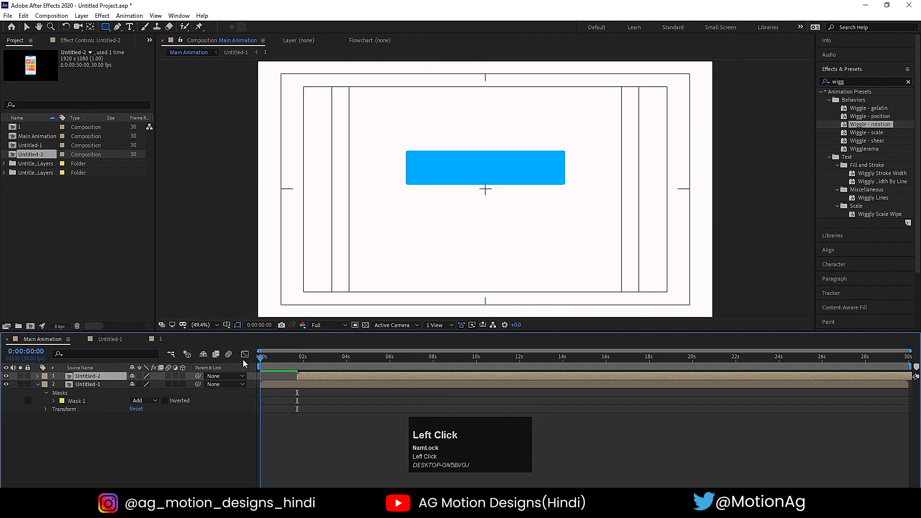
key("space")
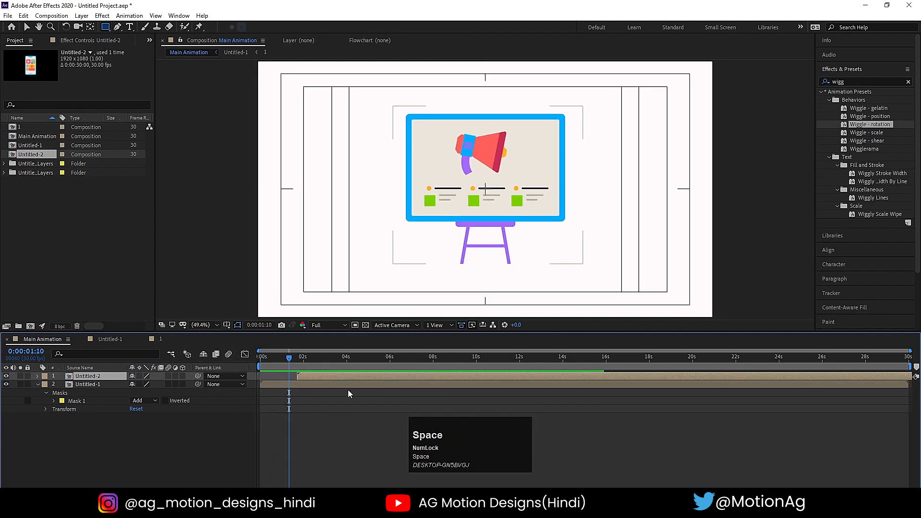
key("equal")
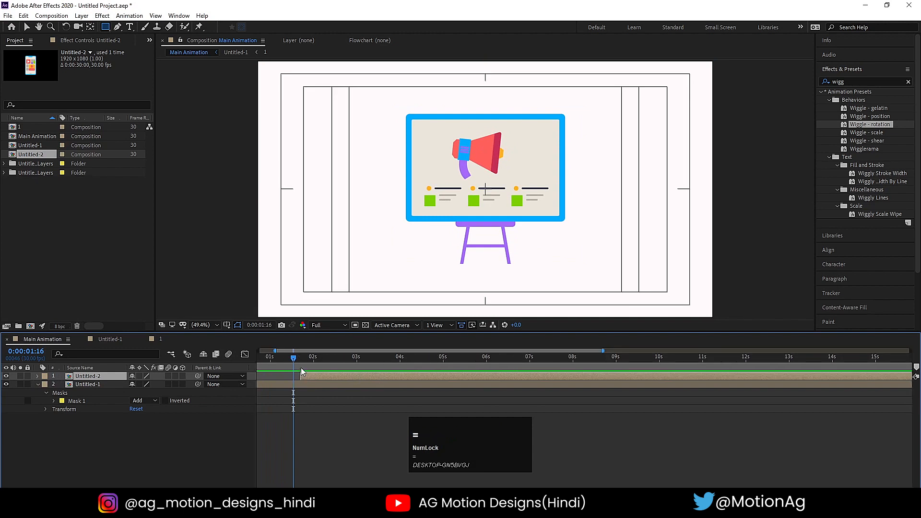
left_click_drag(296, 358, 301, 370)
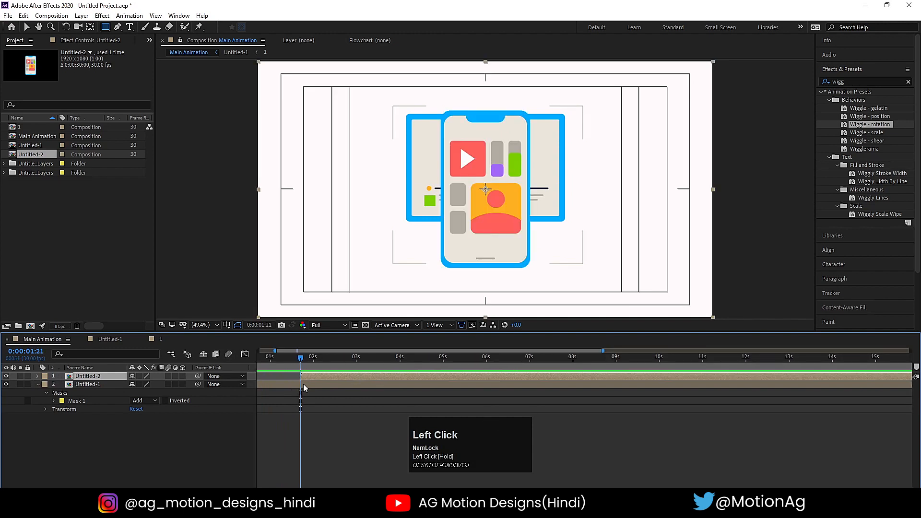
Hide the Untitled-2 layer in Main Animation and open the Untitled-1 composition
left_click(110, 339)
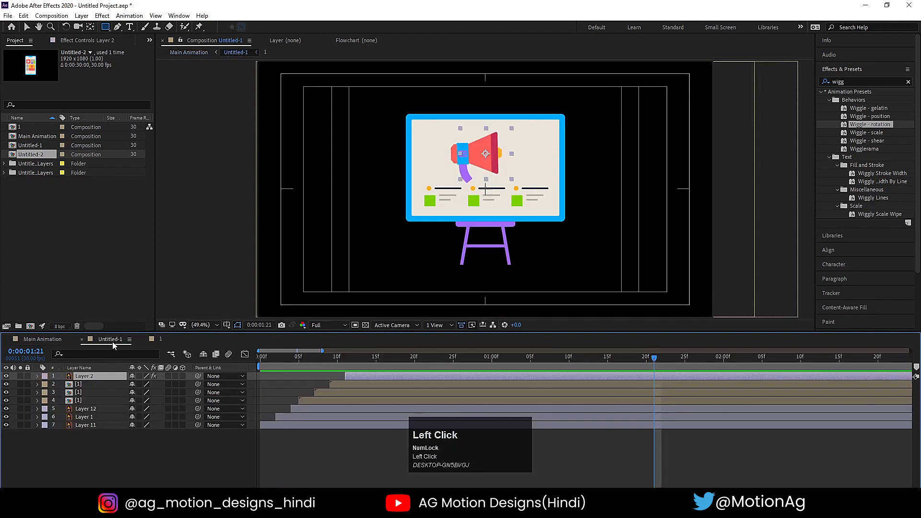
left_click(39, 341)
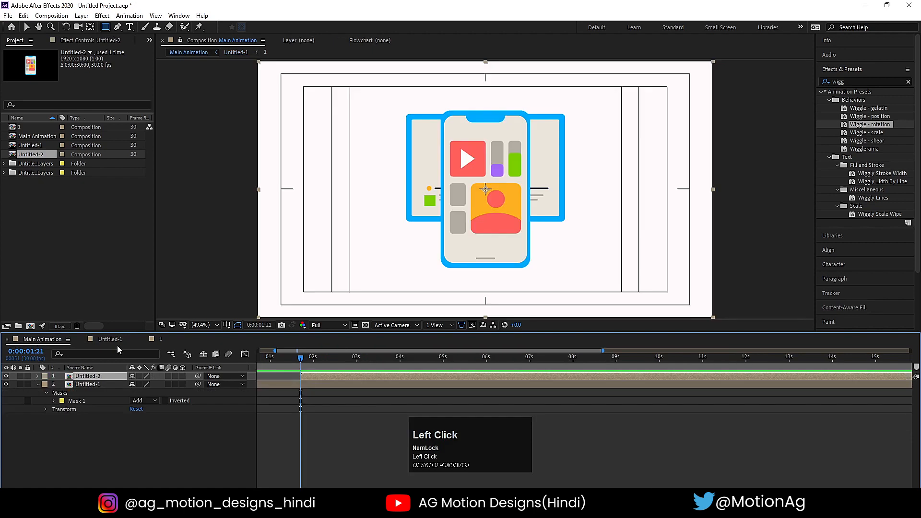
left_click(6, 377)
double_click(100, 384)
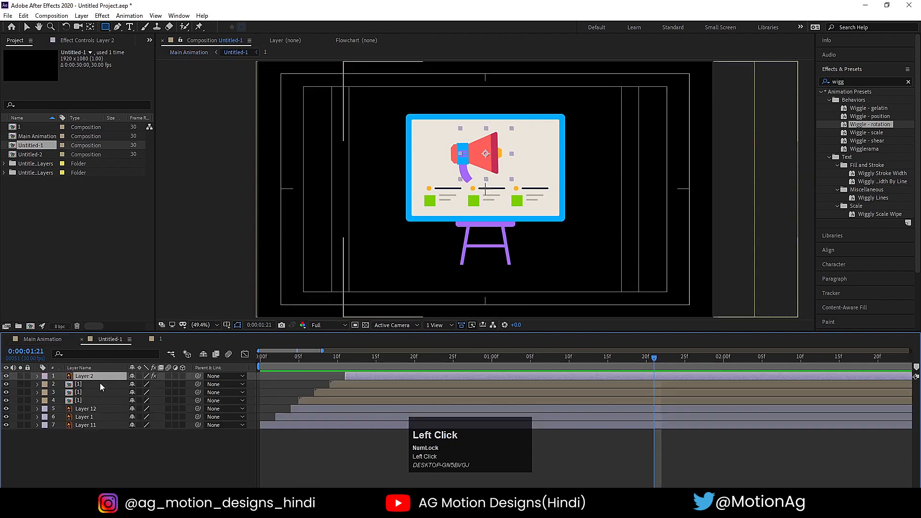
Add a null object to the Untitled-1 composition and parent all other layers, from Layer 2 to Layer 11, to it
left_click(124, 458)
right_click(125, 448)
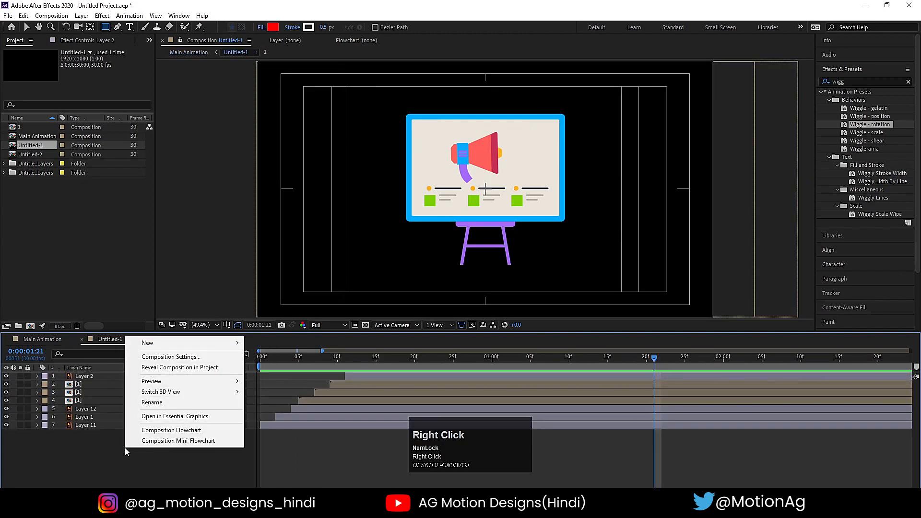
left_click(148, 343)
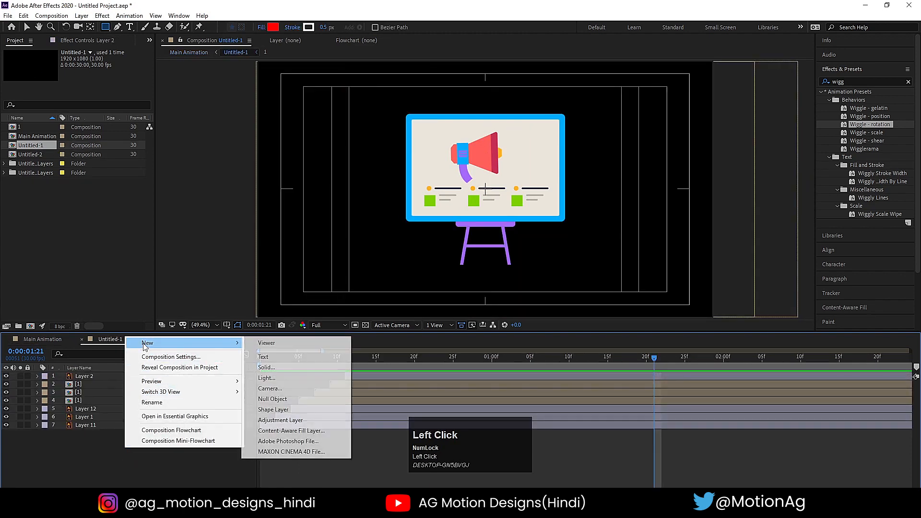
left_click(263, 400)
left_click(96, 384)
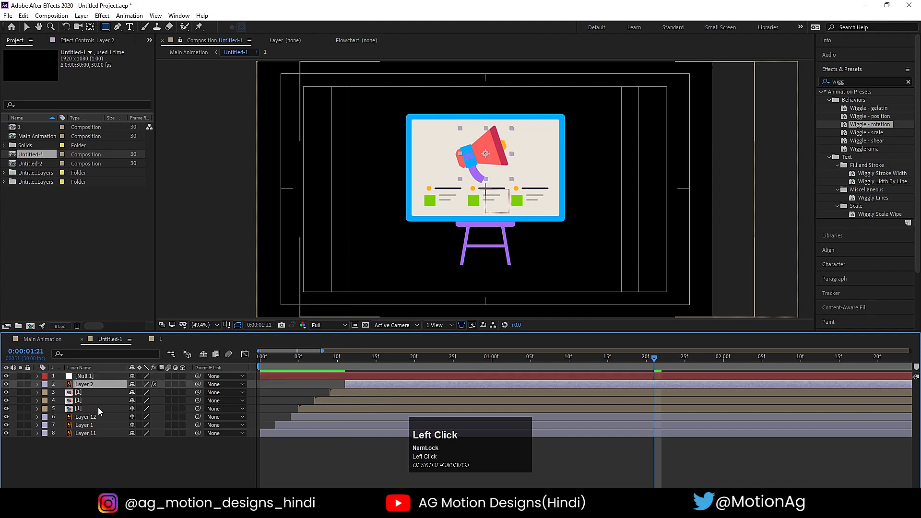
left_click(80, 434, "shift")
left_click_drag(170, 387, 85, 379)
Keyframe the null's Position at 0:00:01:21, and set it to 960, 1240 at 0:00:02:23 so the artwork moves down
left_click(85, 380)
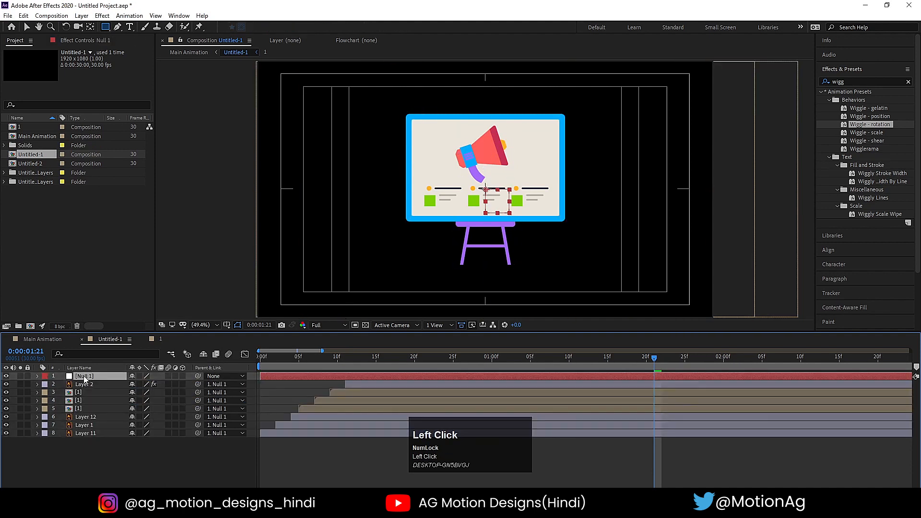
key("p")
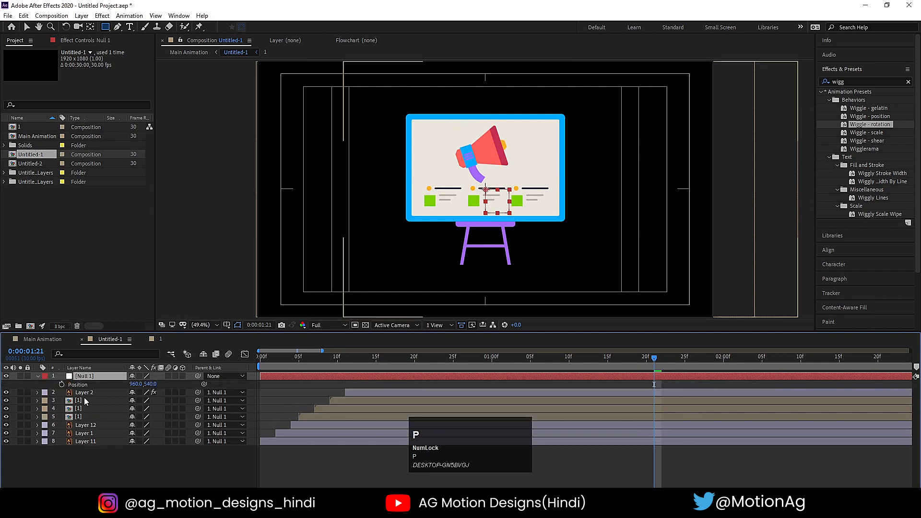
left_click(61, 384)
key("minus")
key("minus")
left_click_drag(507, 366, 555, 361)
left_click_drag(151, 385, 587, 394)
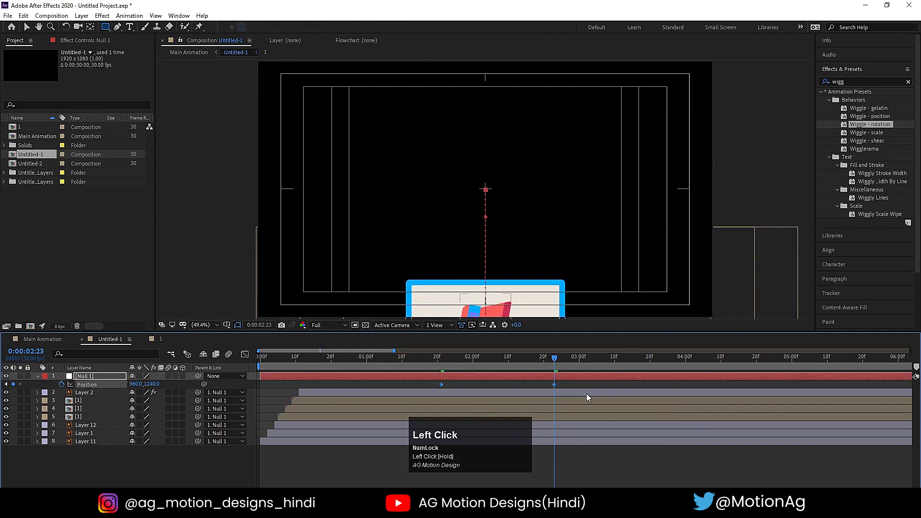
Apply Easy Ease to the null's Position keyframes, shape the speed graph into a sharp central peak, and preview the exit
key("F9")
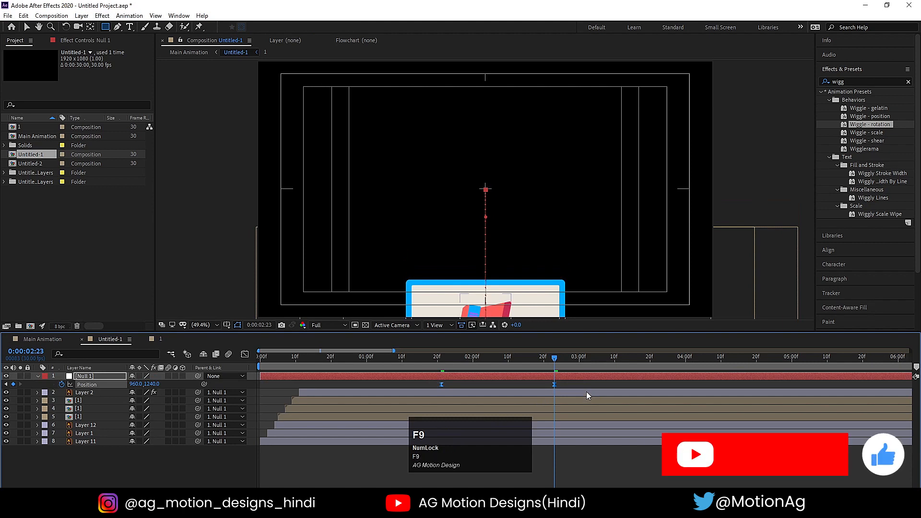
left_click(245, 356)
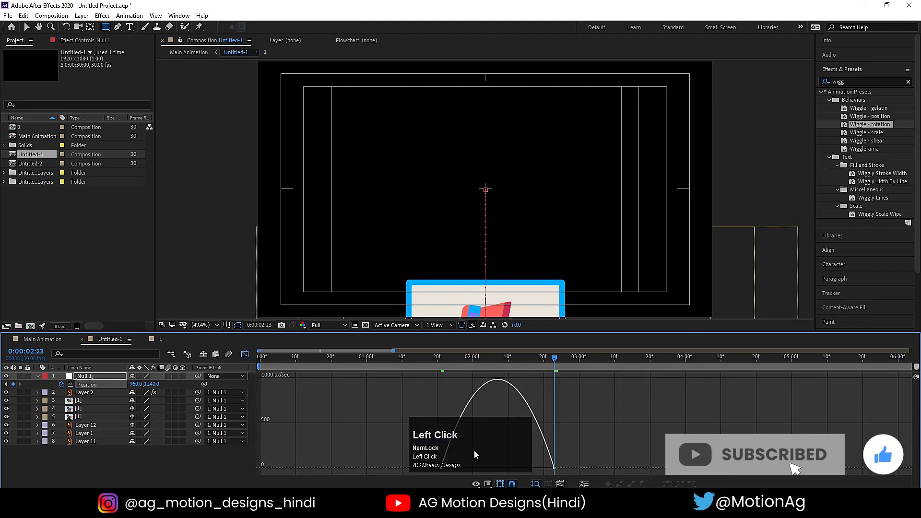
left_click_drag(418, 465, 480, 466)
left_click(442, 359)
key("space")
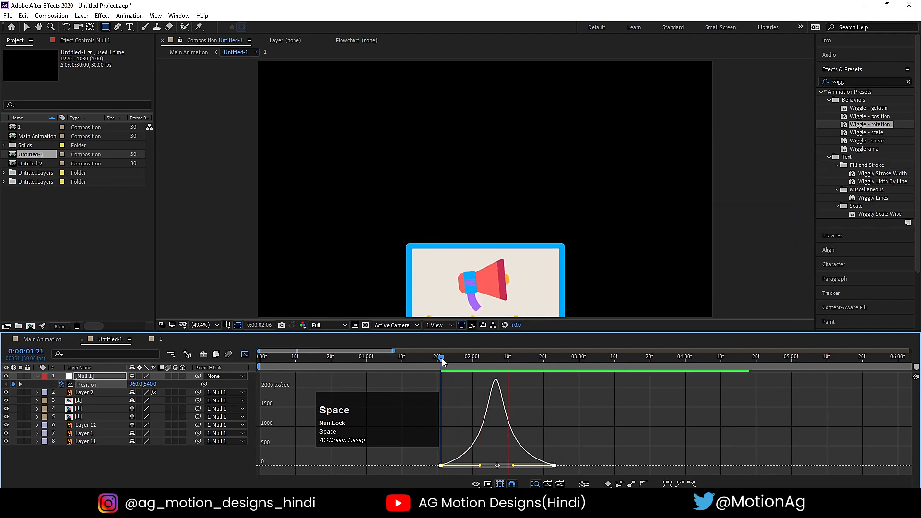
left_click(442, 359)
left_click(245, 354)
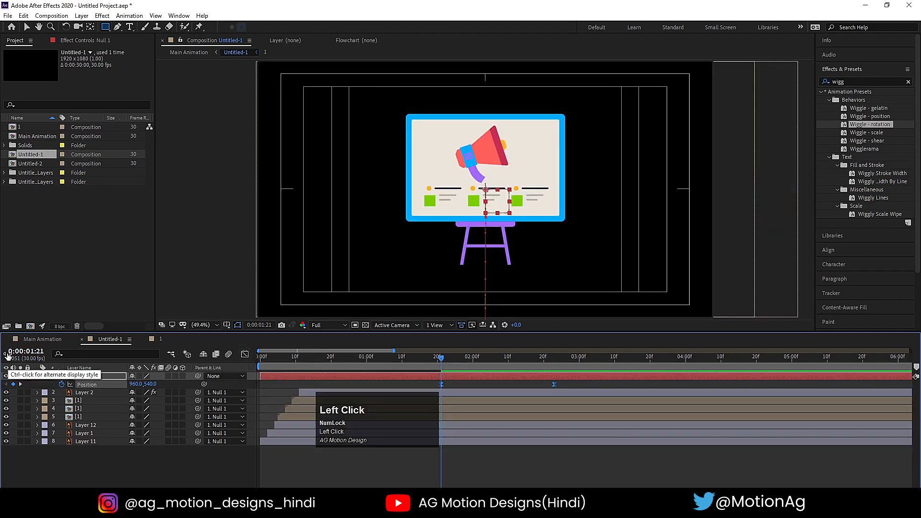
Switch to Main Animation and preview the board's masked exit from 0:00:01:21
left_click(40, 341)
key("space")
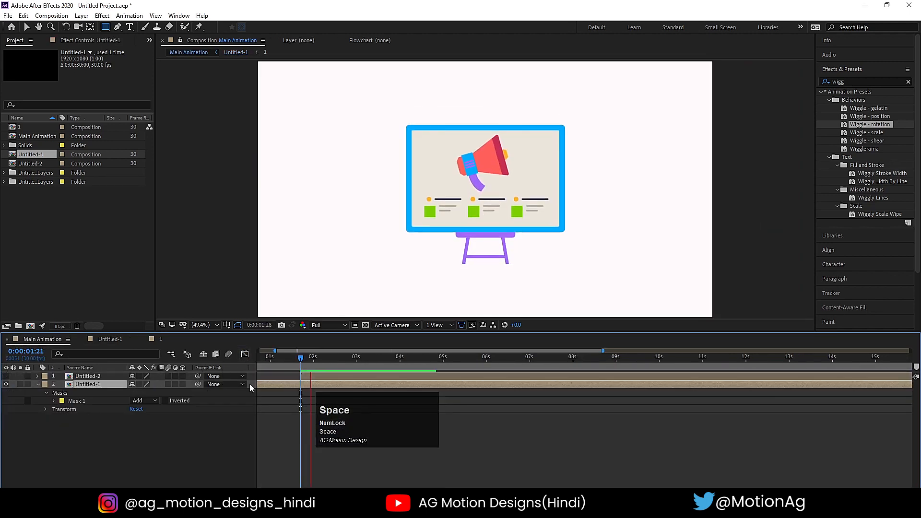
key("space")
left_click_drag(315, 358, 301, 358)
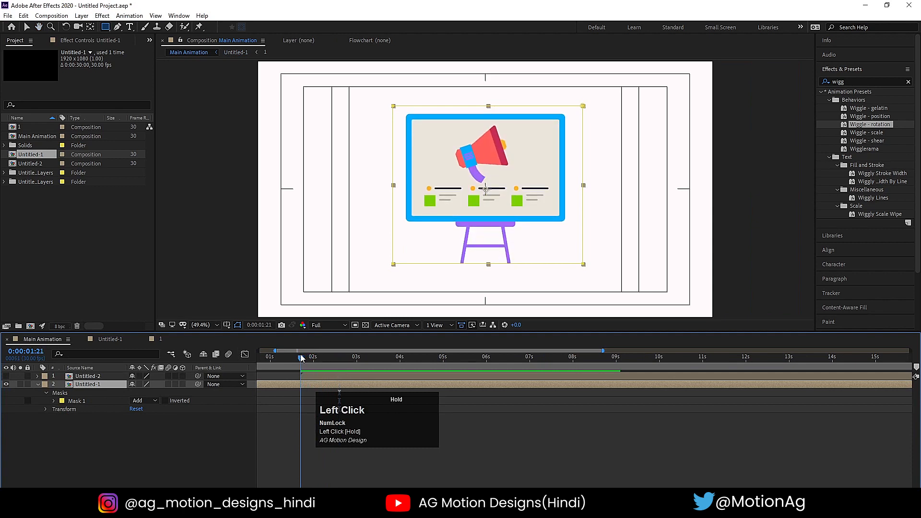
Make the Untitled-2 layer visible again, open its composition, and close the Untitled-1 and 1 timelines
left_click(6, 377)
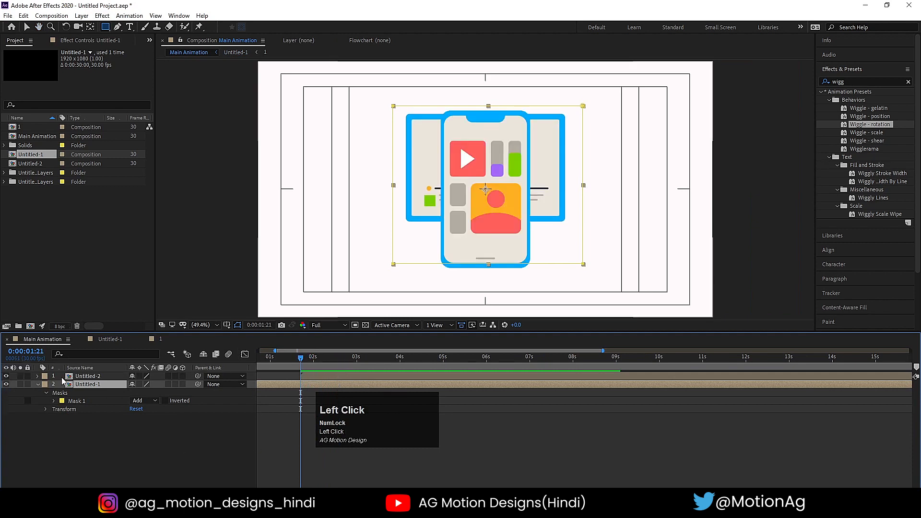
double_click(90, 377)
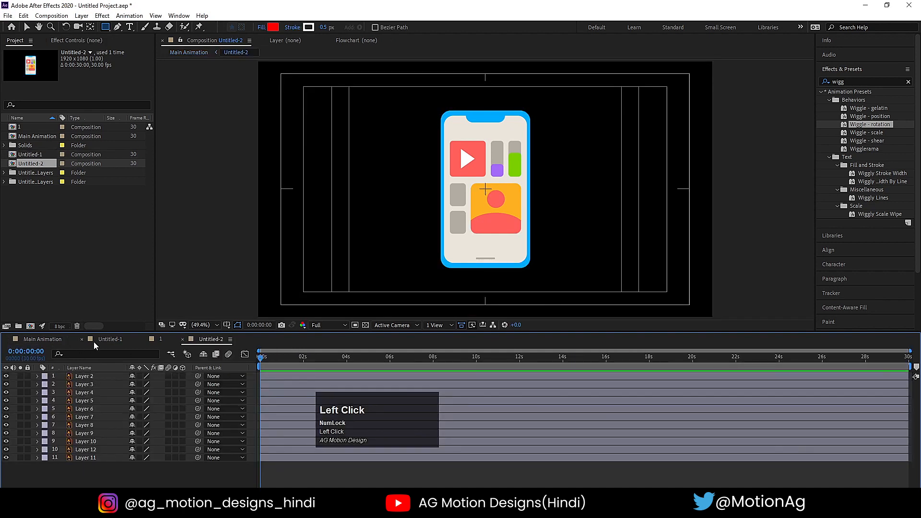
left_click(82, 340)
left_click(81, 339)
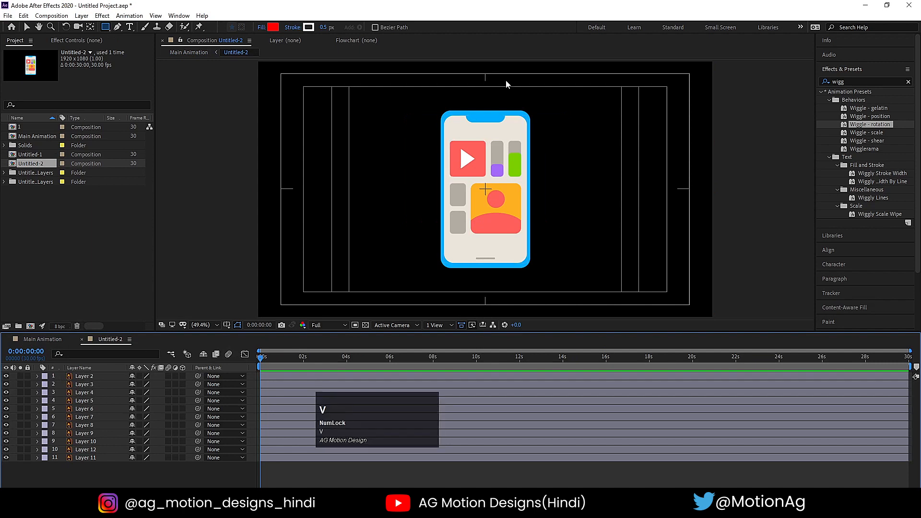
Pre-compose Layers 2 through 10 of the phone's screen content into a new composition named 2
key("v")
left_click(479, 112)
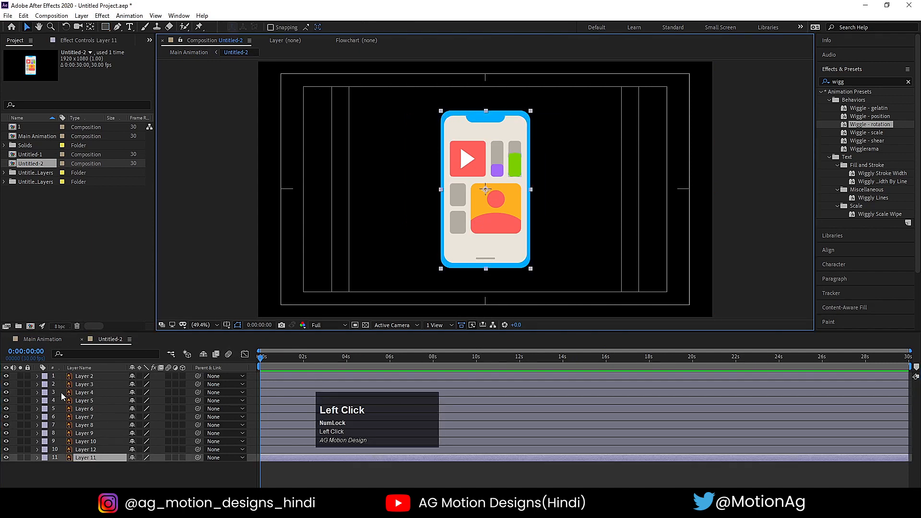
left_click(82, 441)
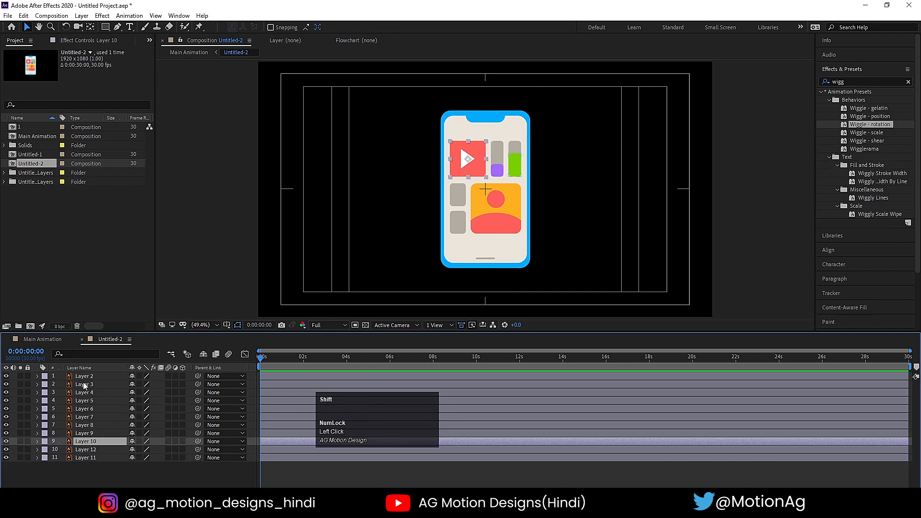
left_click(84, 379, "shift")
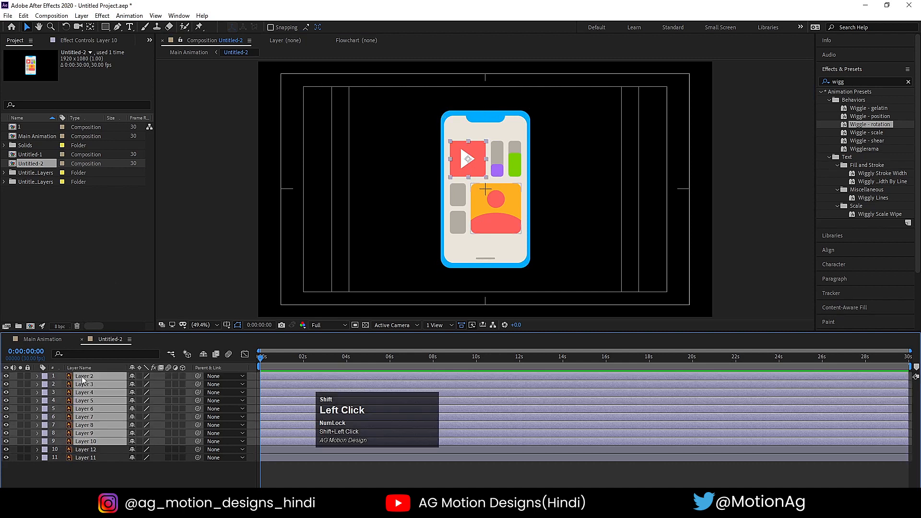
left_click(6, 377)
left_click(7, 377)
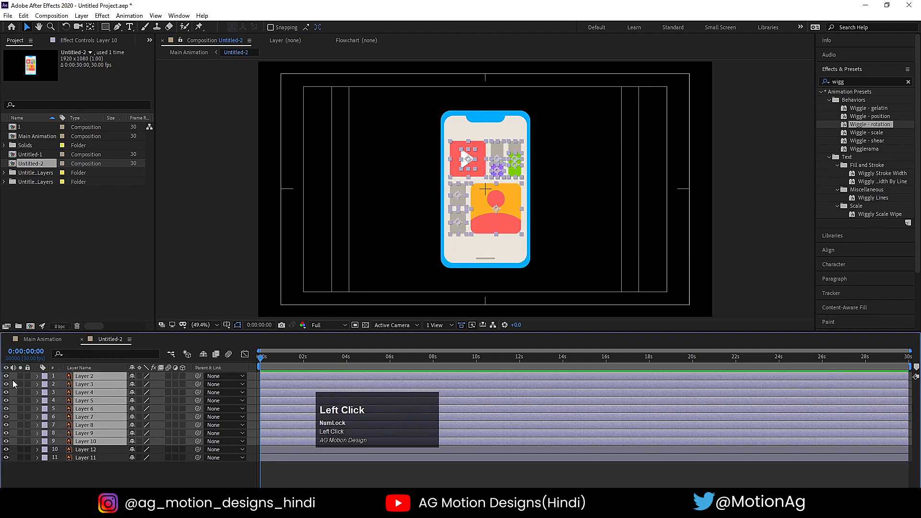
key("ctrl+shift+c")
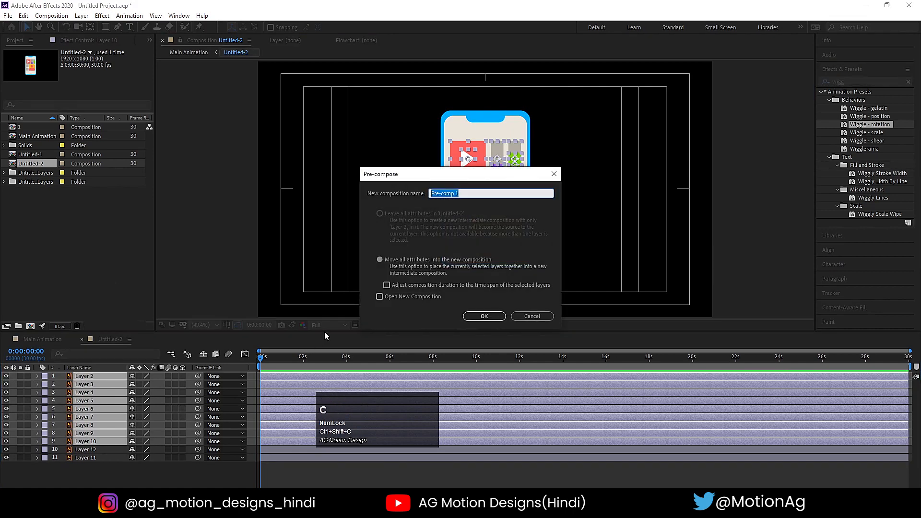
type("2")
left_click(476, 318)
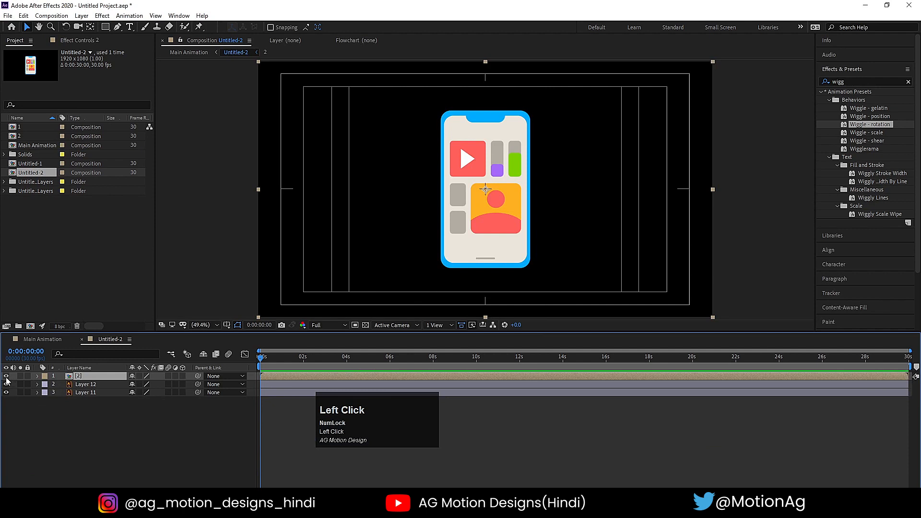
Hide the precomposed layer 2 and Layer 12 so only the blue phone body shows
left_click(6, 376)
left_click(90, 473)
left_click(89, 393)
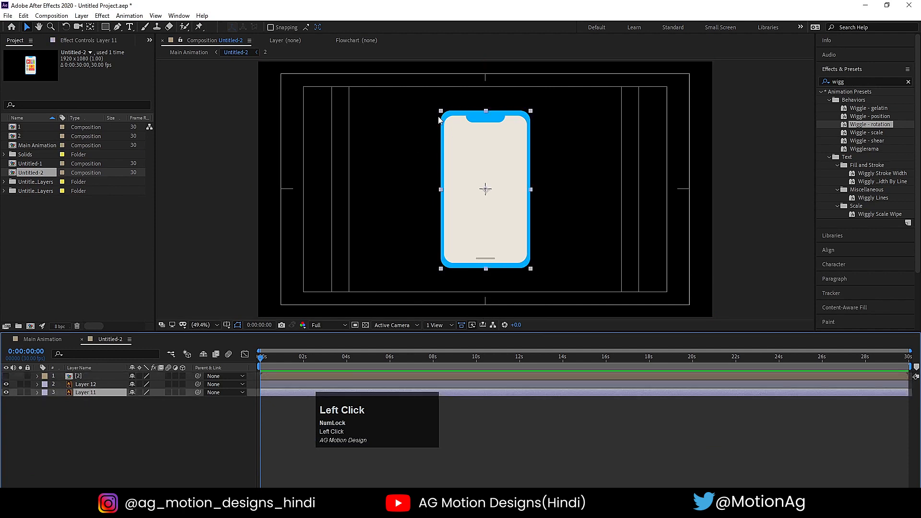
left_click(121, 421)
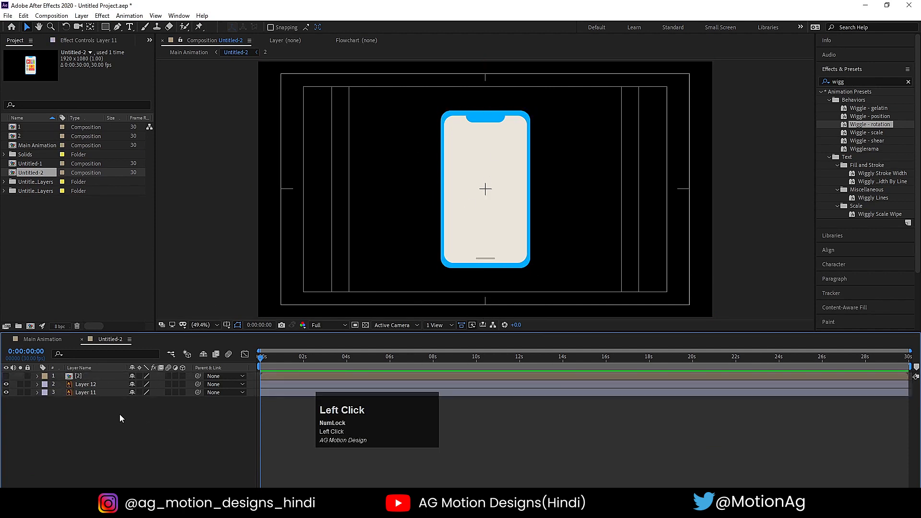
left_click(6, 385)
Duplicate Layer 11, the blue phone body, and rename the copy as mask
left_click(495, 152)
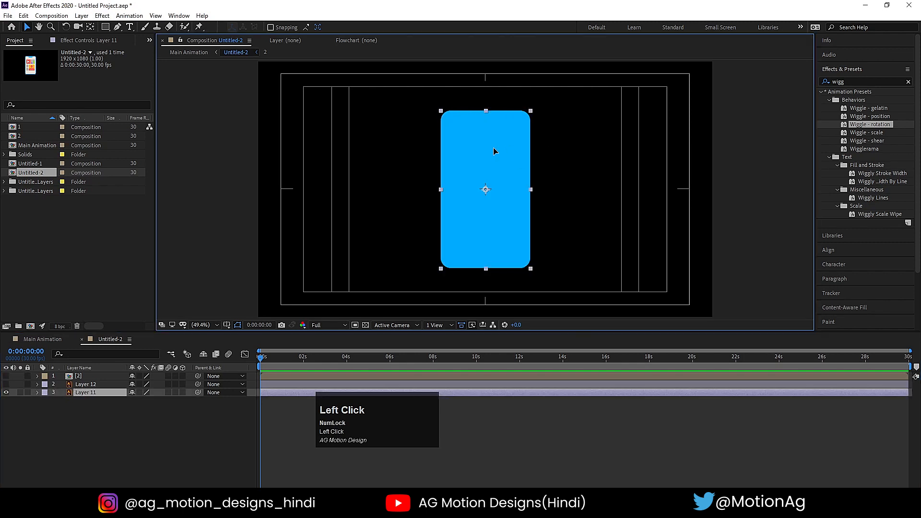
key("ctrl+d")
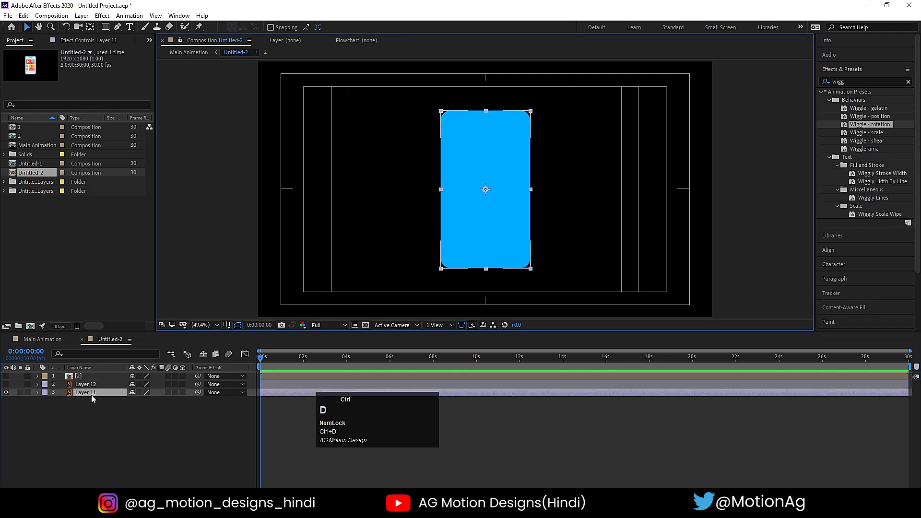
key("F4")
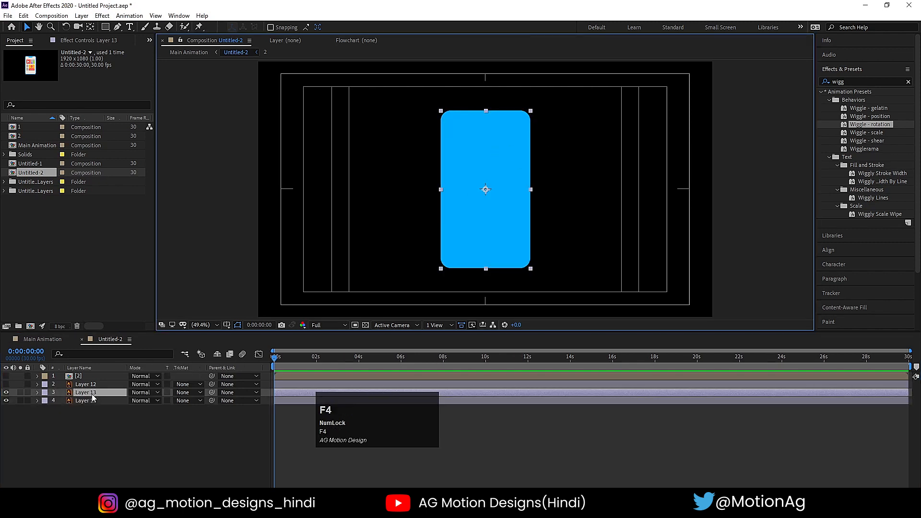
left_click(90, 393)
key("Return")
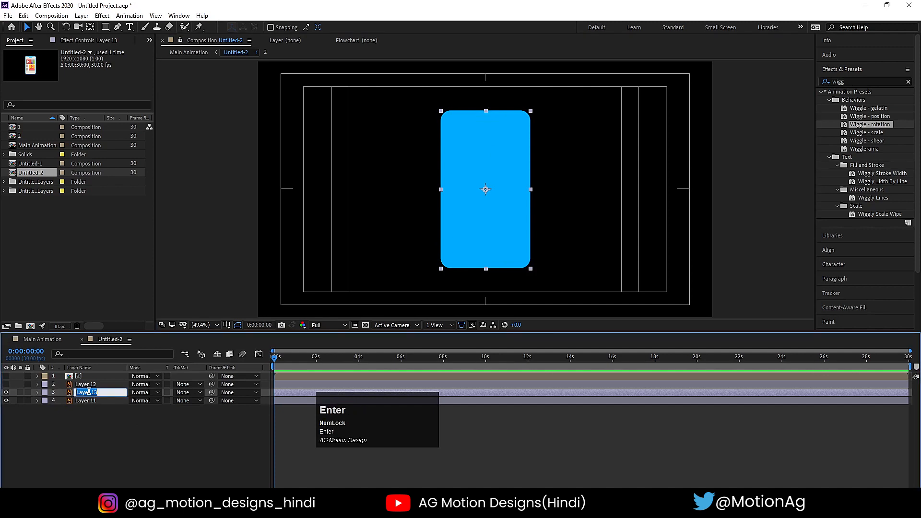
type("mask")
key("Return")
Set the mask layer's label color to Yellow
left_click(6, 392)
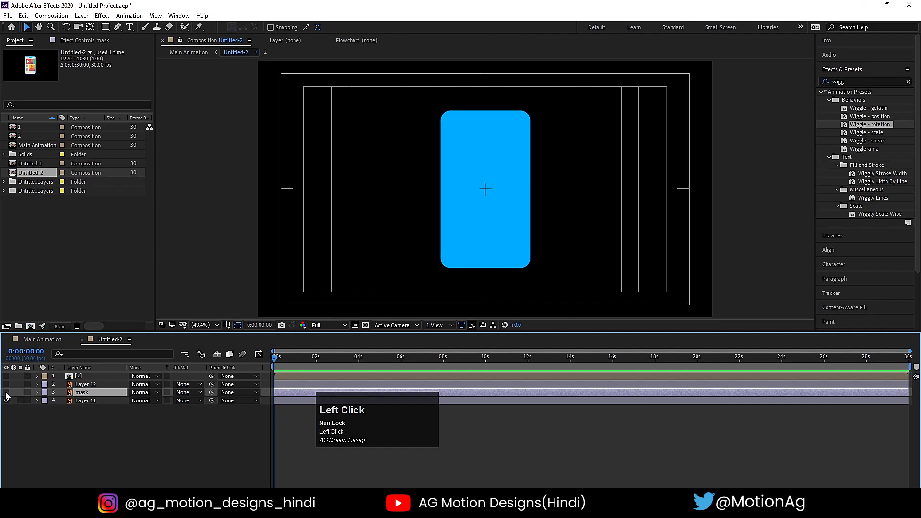
left_click(44, 392)
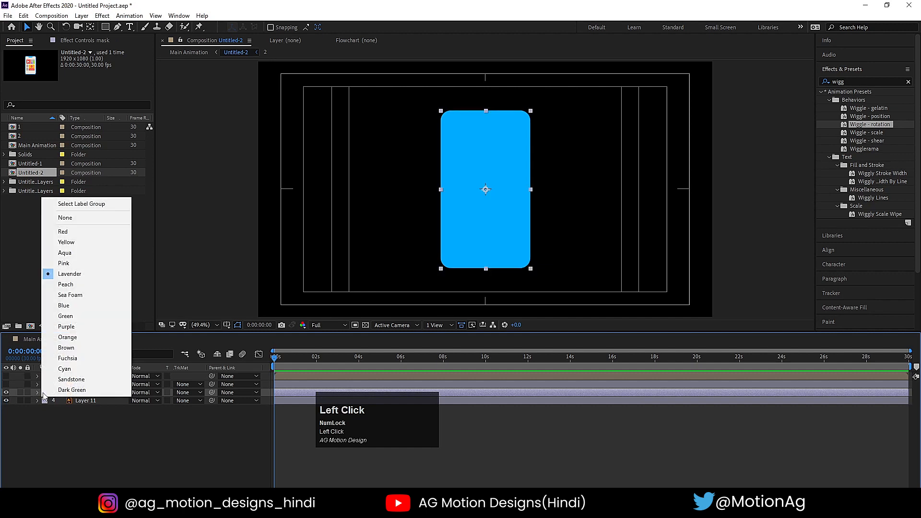
left_click(72, 416)
left_click(44, 393)
left_click(66, 243)
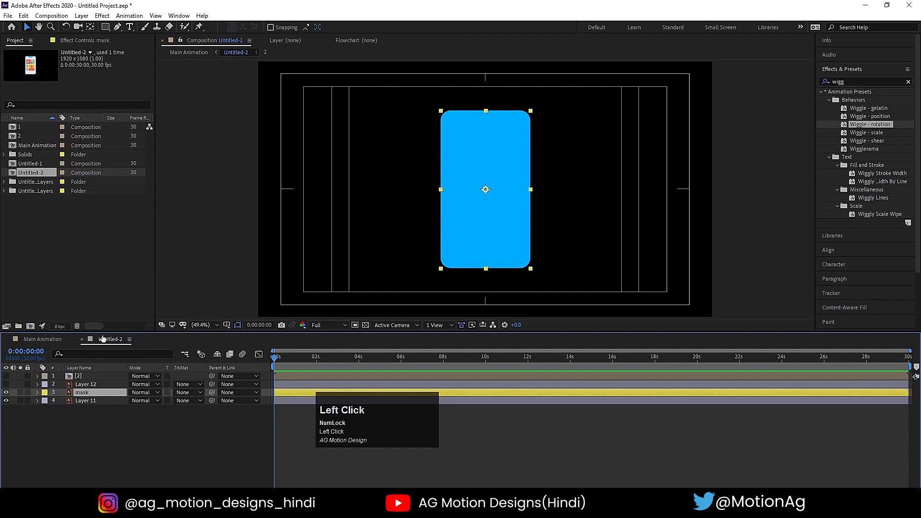
left_click(185, 438)
left_click(90, 394)
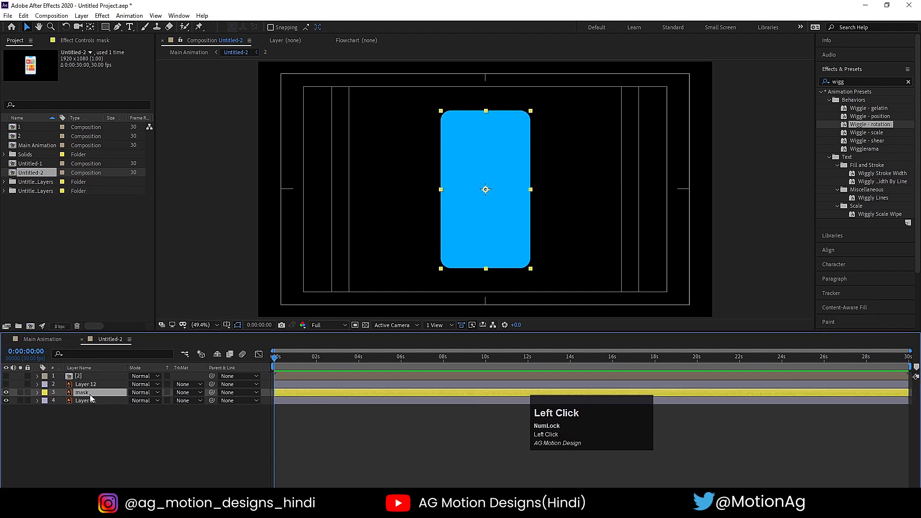
left_click(90, 402)
left_click(191, 401)
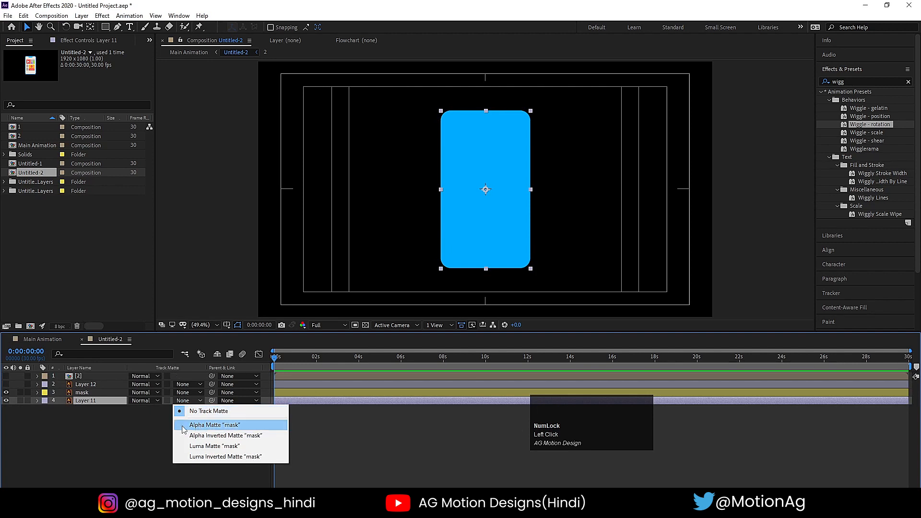
left_click(147, 415)
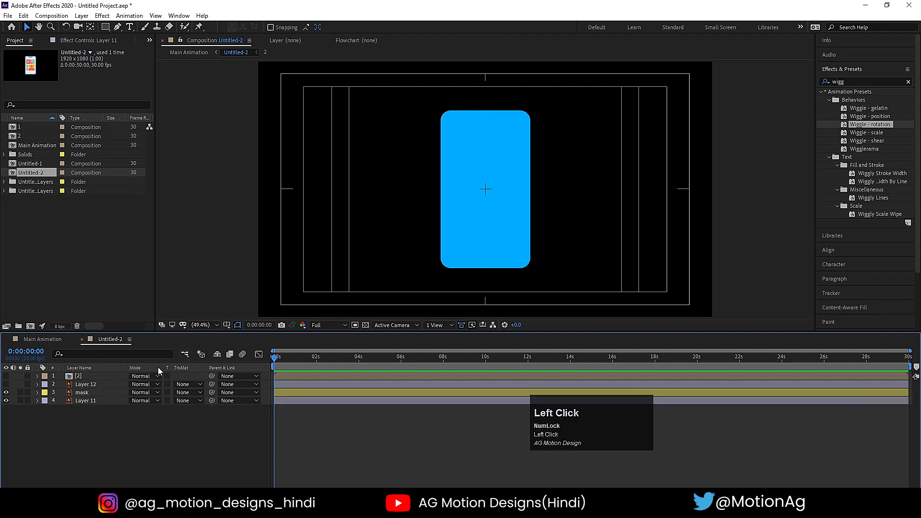
key("F4")
key("F4")
key("F4")
key("F4")
key("F4")
key("F4")
key("F4")
key("F4")
Set Layer 11's track matte to Alpha Matte "mask"
left_click(187, 401)
left_click(202, 421)
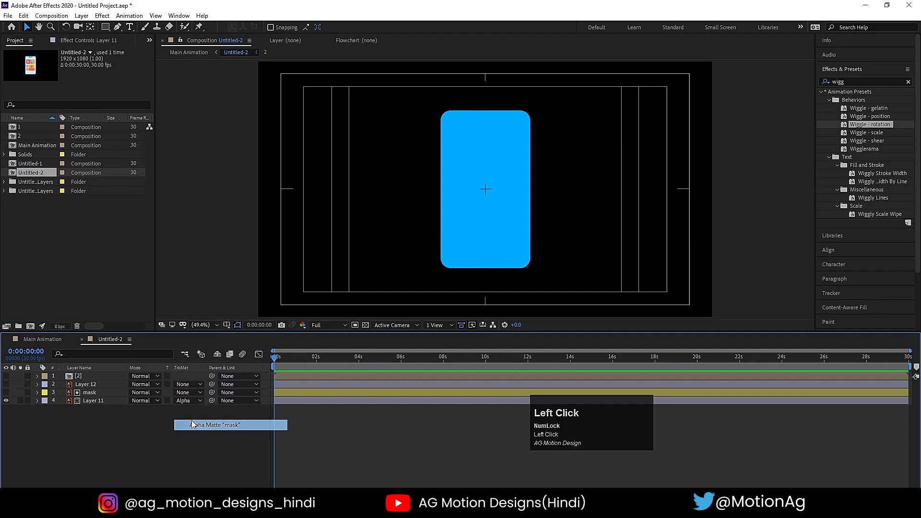
Keyframe Layer 11's Position at 0:00:00:00 and 0:00:01:00, setting the first keyframe to 960.4, -137.8 above the mask
left_click(94, 401)
key("p")
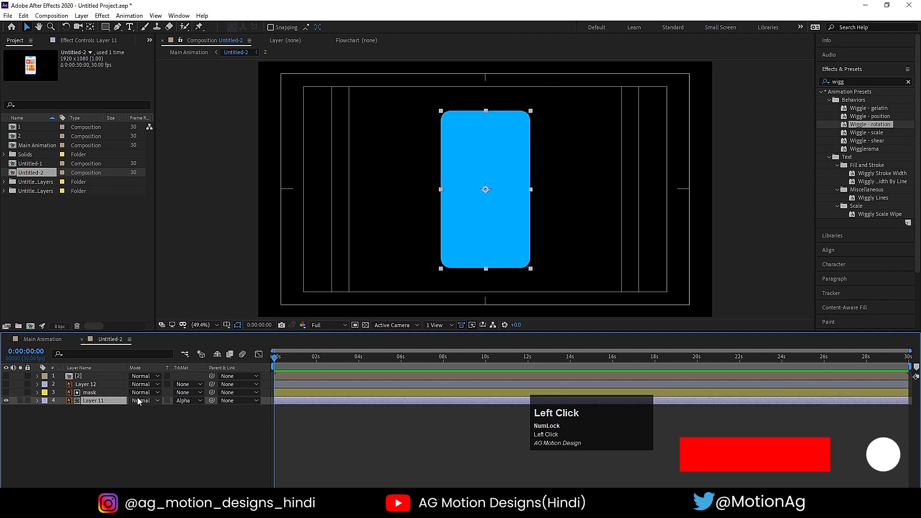
left_click(62, 409)
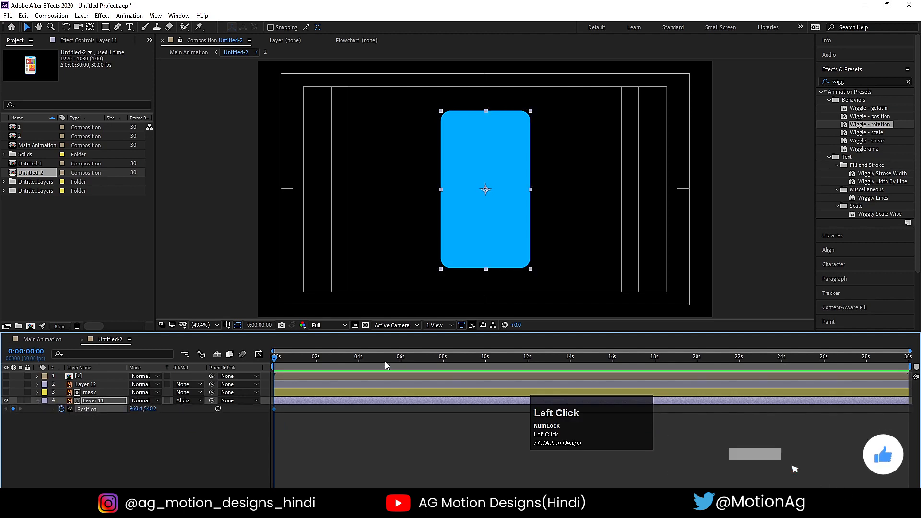
key("equal")
left_click(317, 363)
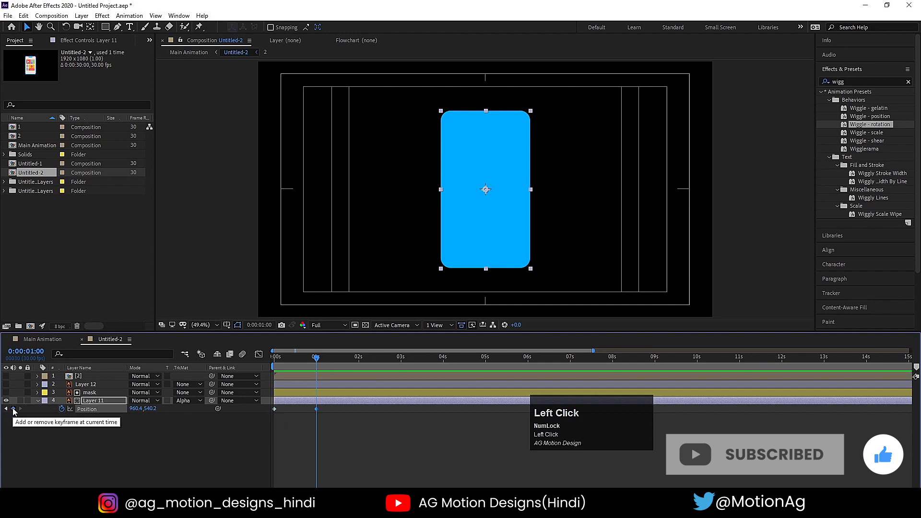
key("j")
left_click(152, 408)
left_click_drag(153, 408, 204, 424)
Apply Easy Ease to Layer 11's Position keyframes, shape the speed graph to peak early, and preview the reveal
left_click_drag(350, 445, 214, 388)
key("minus")
key("F9")
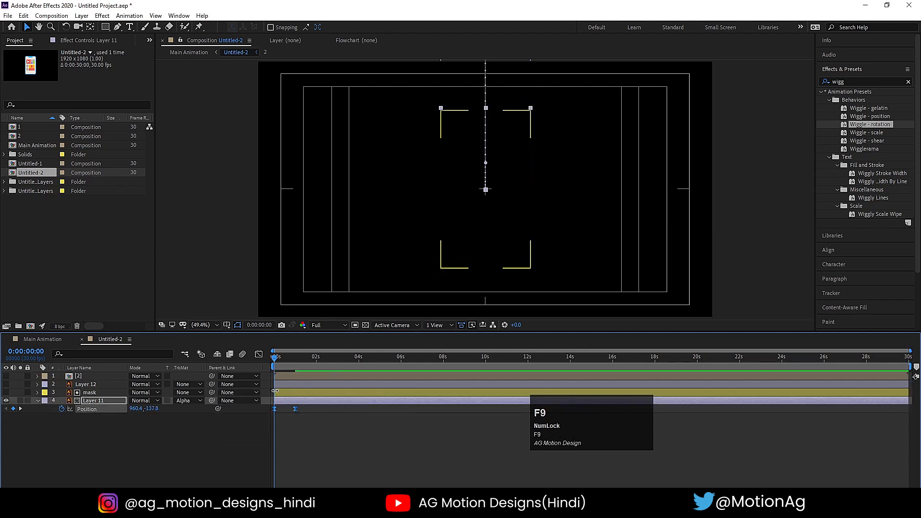
key("equal")
left_click(259, 355)
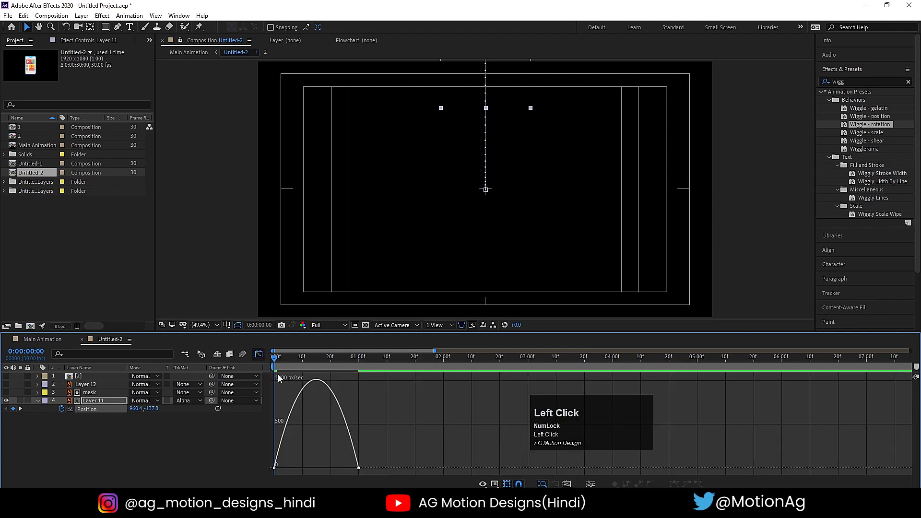
left_click_drag(377, 443, 301, 469)
left_click(258, 354)
key("space")
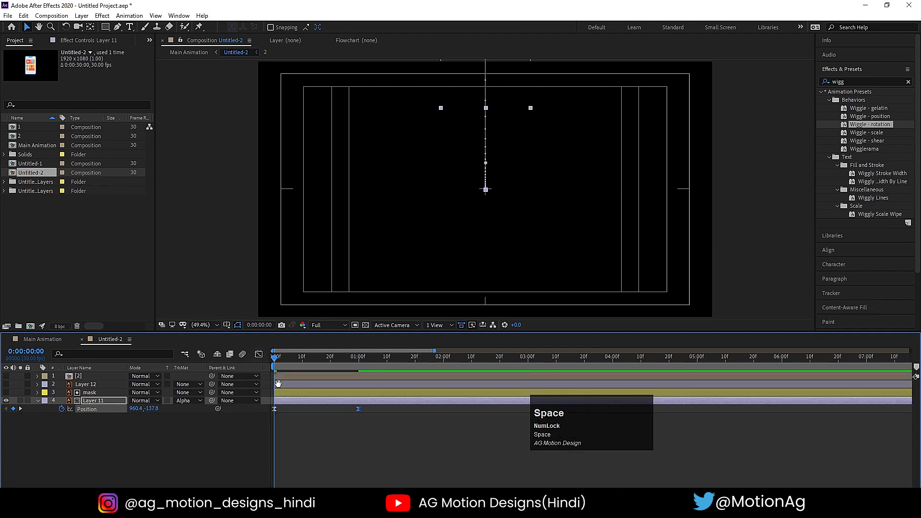
left_click(273, 373)
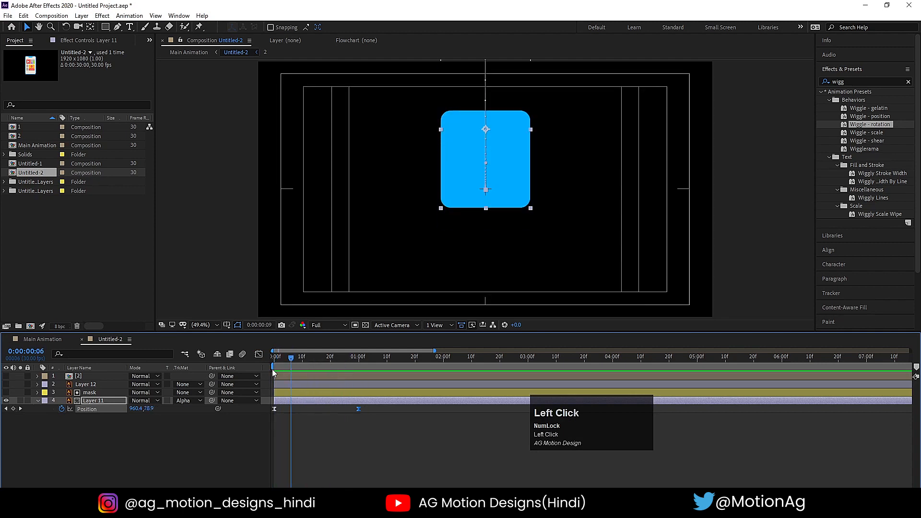
Make Layer 12 visible again and place a duplicate of the mask layer directly above it
left_click(140, 433)
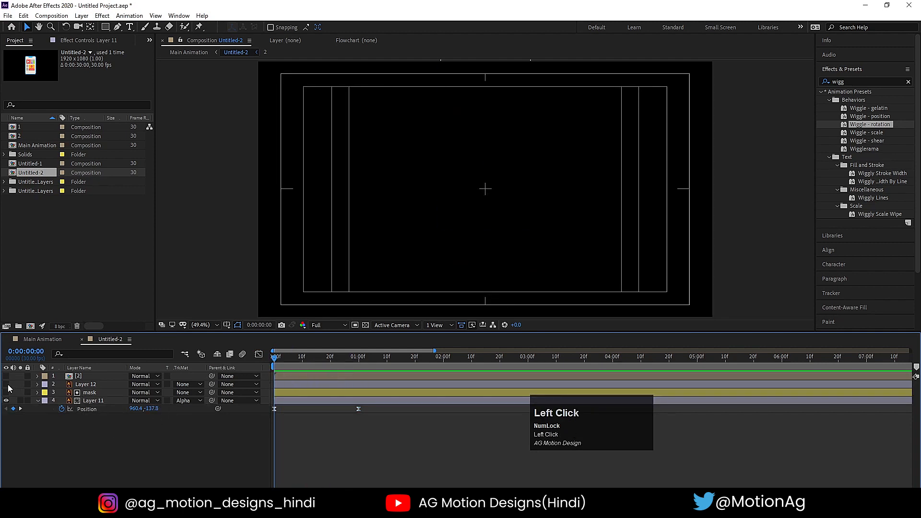
left_click(7, 385)
left_click(95, 386)
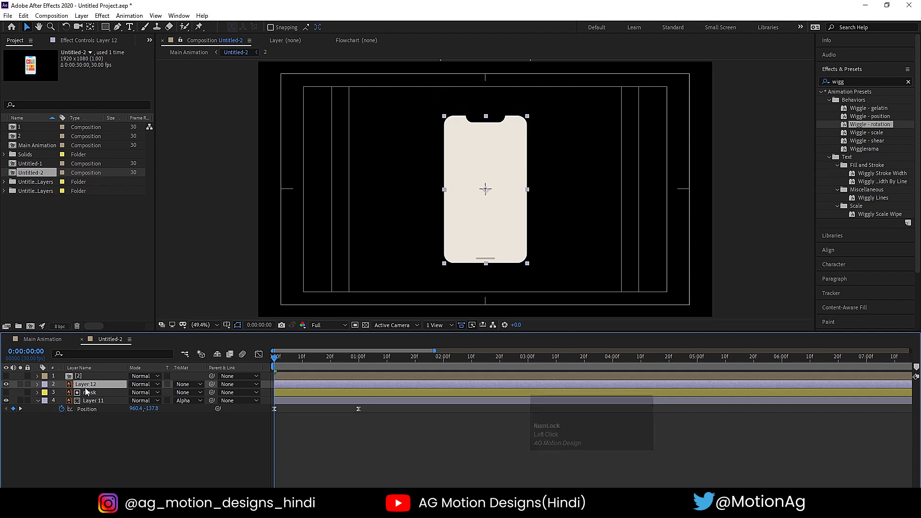
left_click(89, 393)
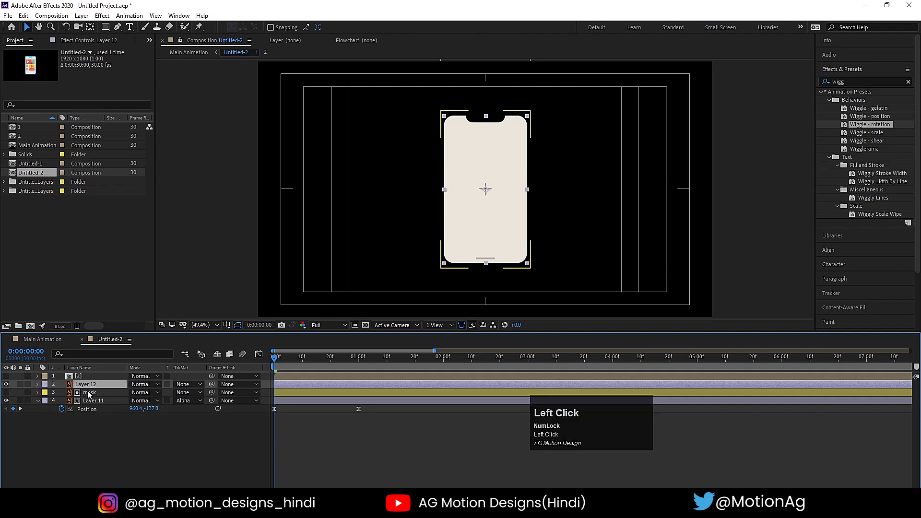
key("ctrl+d")
left_click_drag(89, 393, 77, 385)
Set Layer 12's track matte to Alpha Matte "mask 2"
left_click(91, 393)
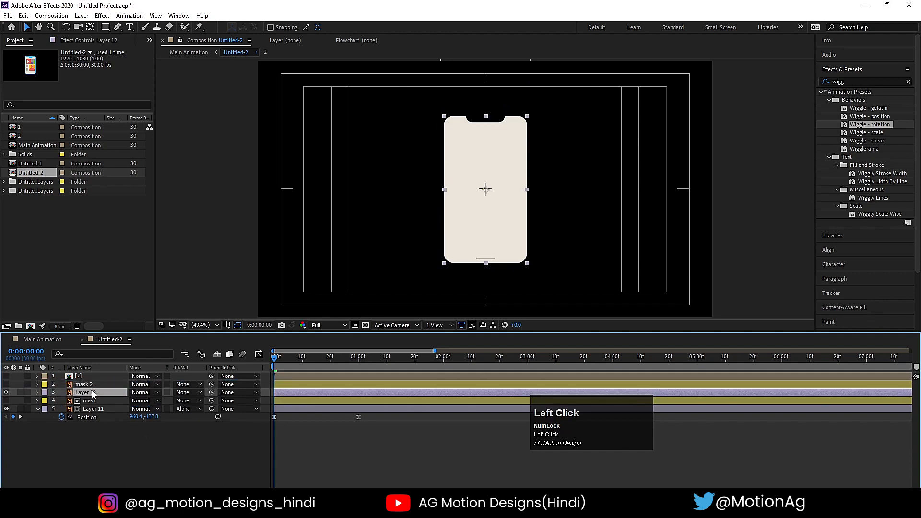
left_click(196, 394)
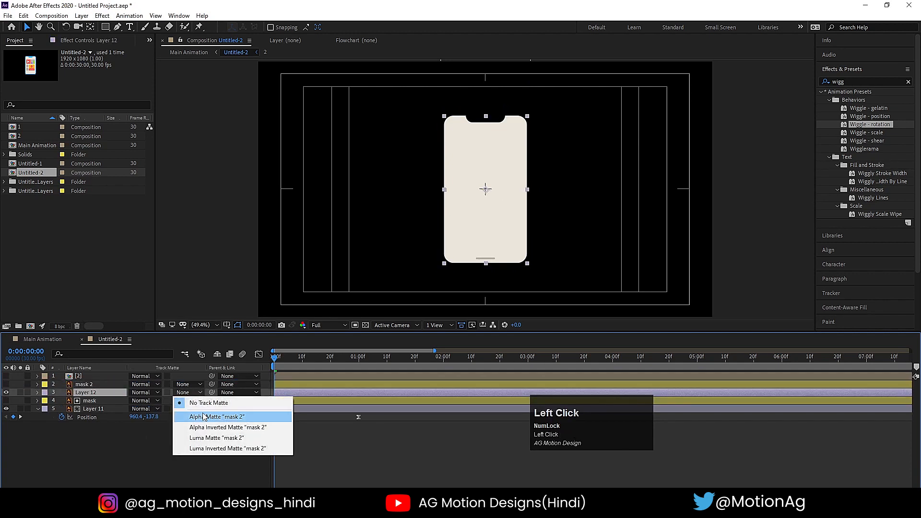
left_click(205, 416)
Keyframe Layer 12's Position at 0:00:00:00 and 0:00:01:00, setting the first keyframe to 960.4, -112.8 above the mask
key("p")
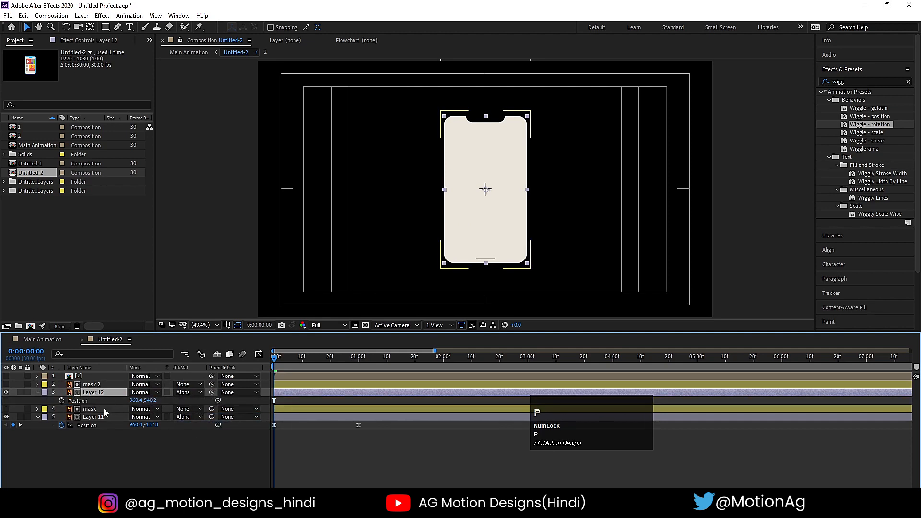
left_click(62, 401)
key("k")
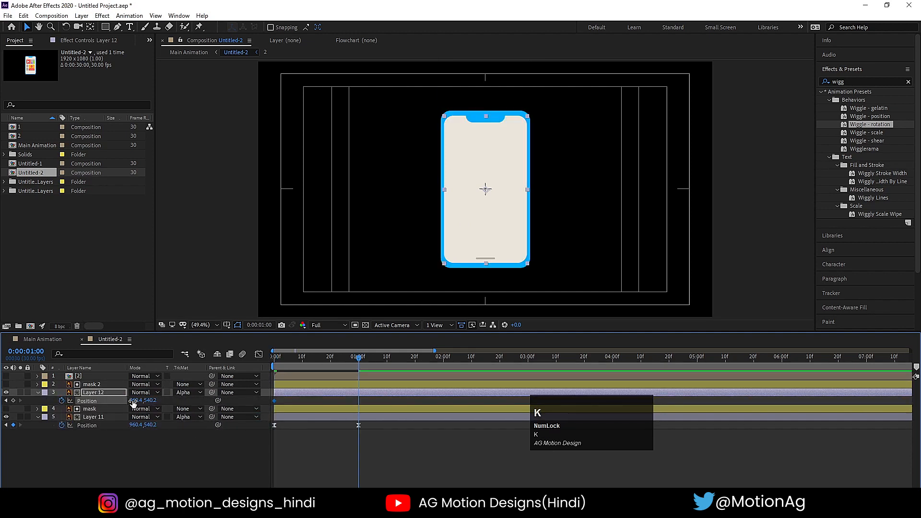
left_click(13, 401)
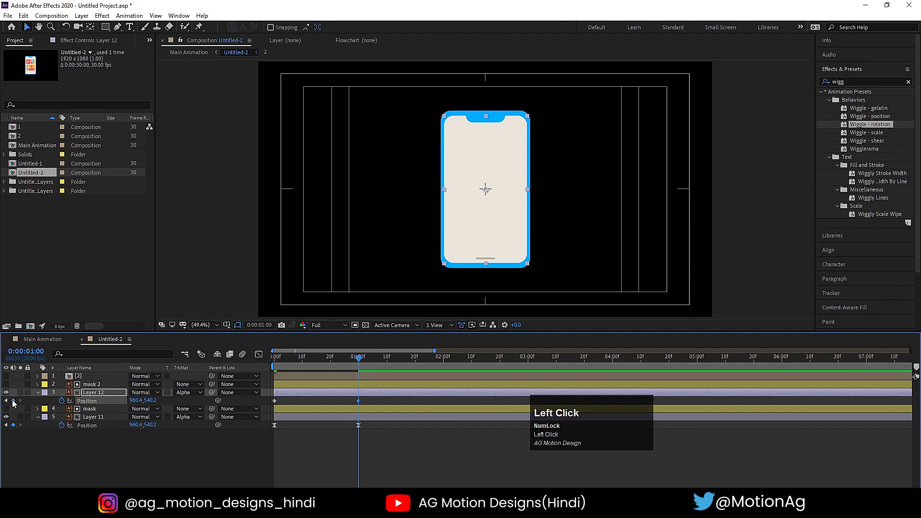
key("j")
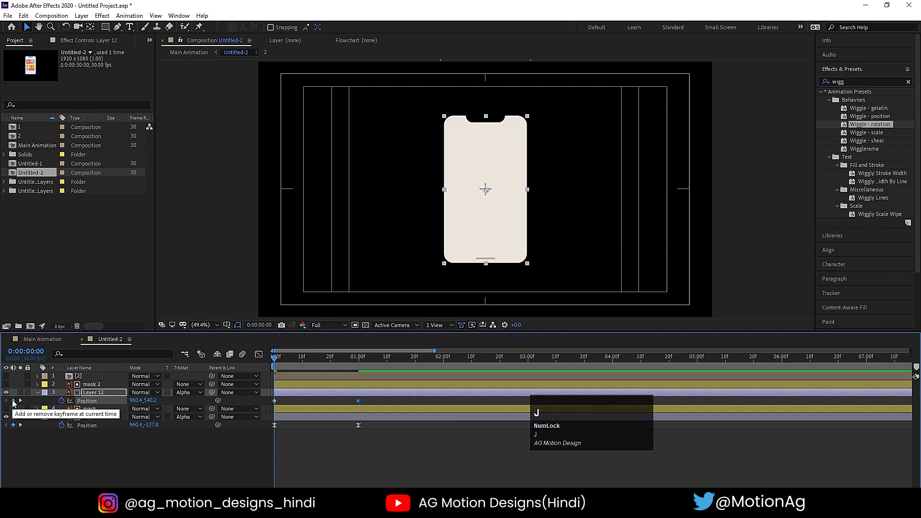
left_click_drag(152, 400, 87, 405)
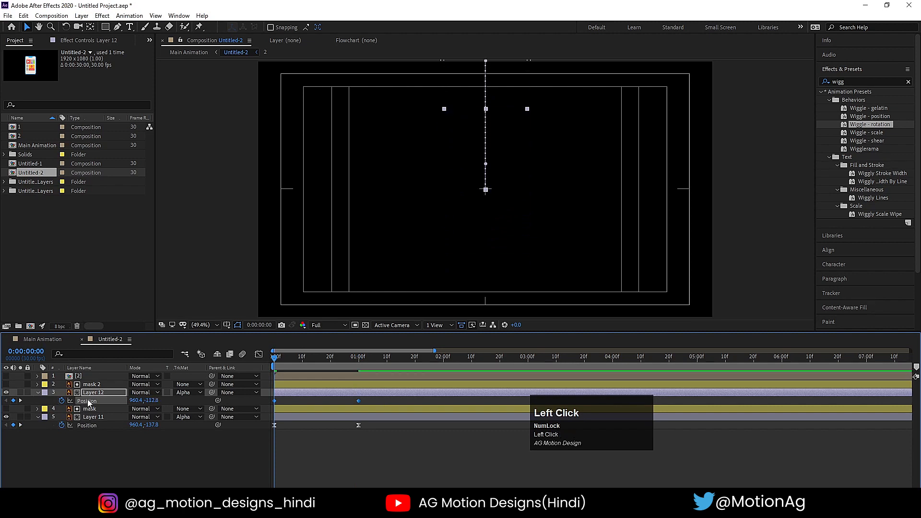
Apply Easy Ease to Layer 12's Position keyframes, shape the speed graph to peak early, and preview the screen's reveal
key("F9")
left_click(259, 354)
left_click_drag(384, 436, 292, 471)
left_click(258, 354)
key("space")
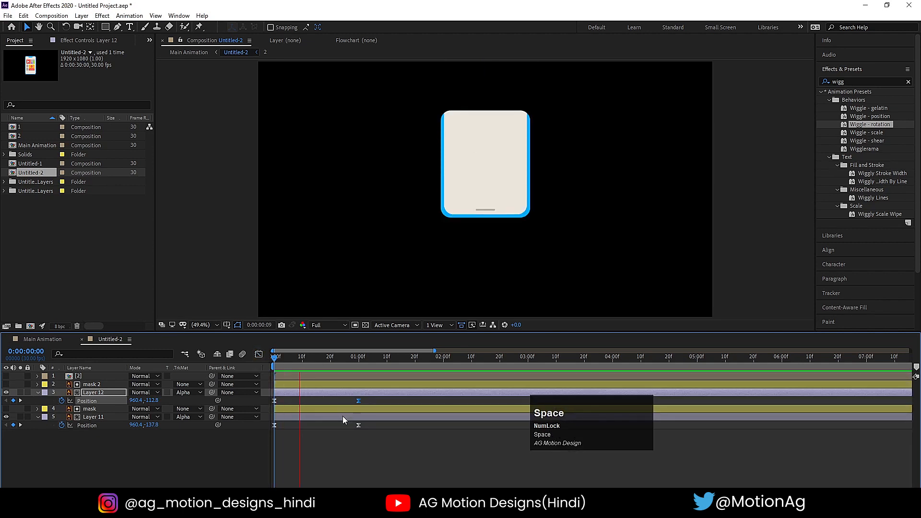
Shift Layer 12 and mask 2 together about 4 frames later in the timeline and preview the staggered reveal
left_click(286, 361)
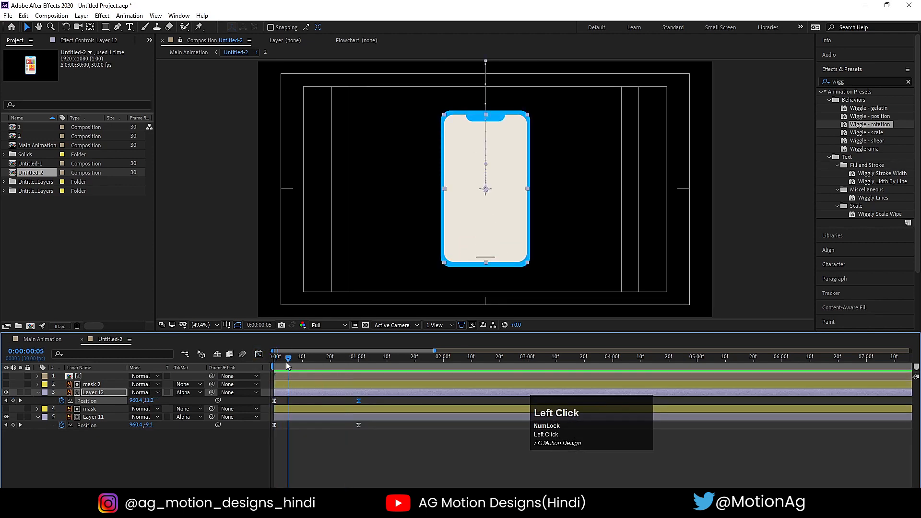
left_click(91, 384, "shift")
left_click_drag(313, 390, 326, 391)
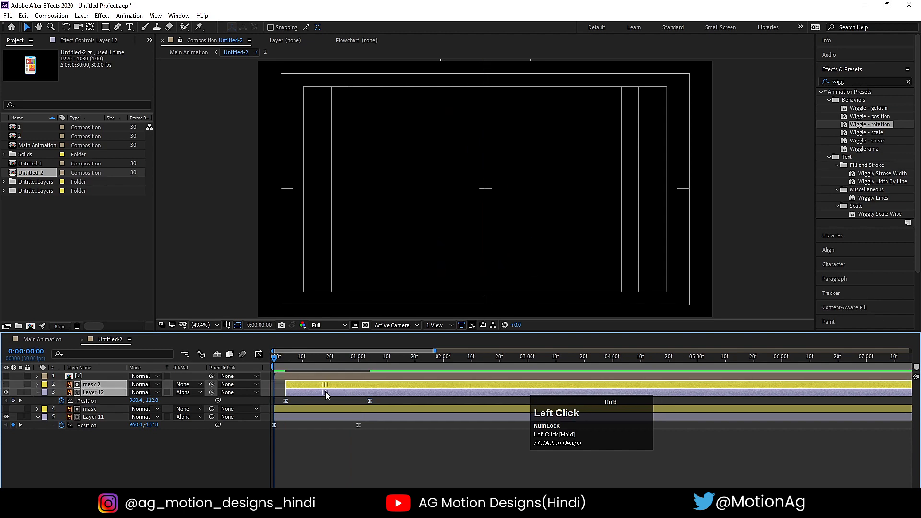
key("space")
key("space")
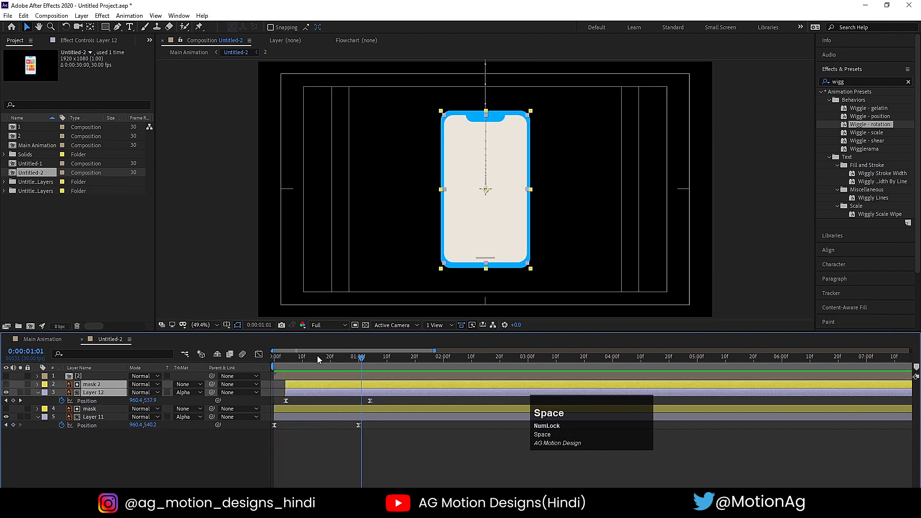
left_click_drag(314, 358, 274, 361)
key("space")
key("space")
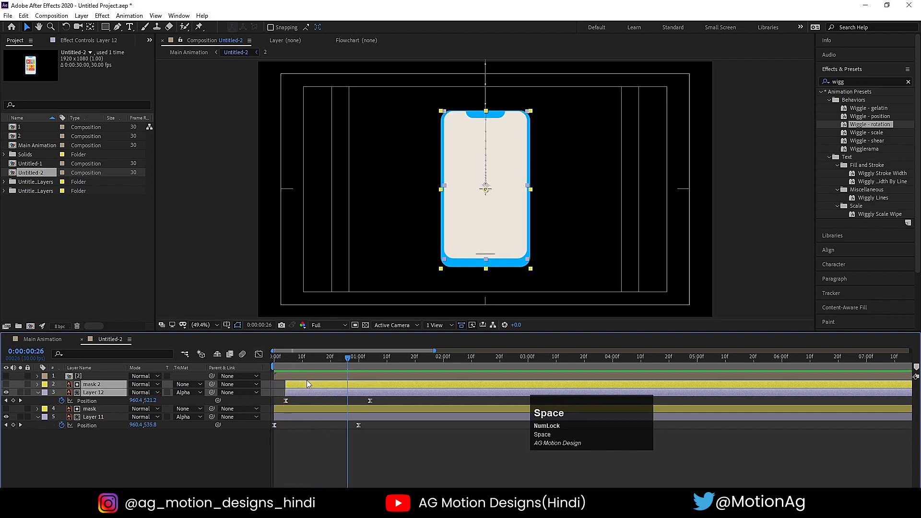
Make the nested composition layer 2 visible and open that composition for a close view of the interface elements
left_click(303, 377)
left_click(6, 377)
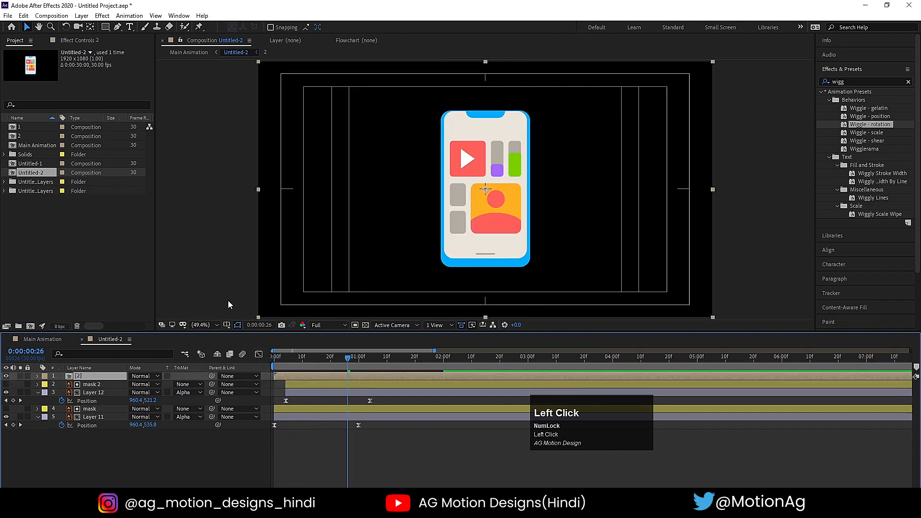
left_click_drag(297, 353, 243, 363)
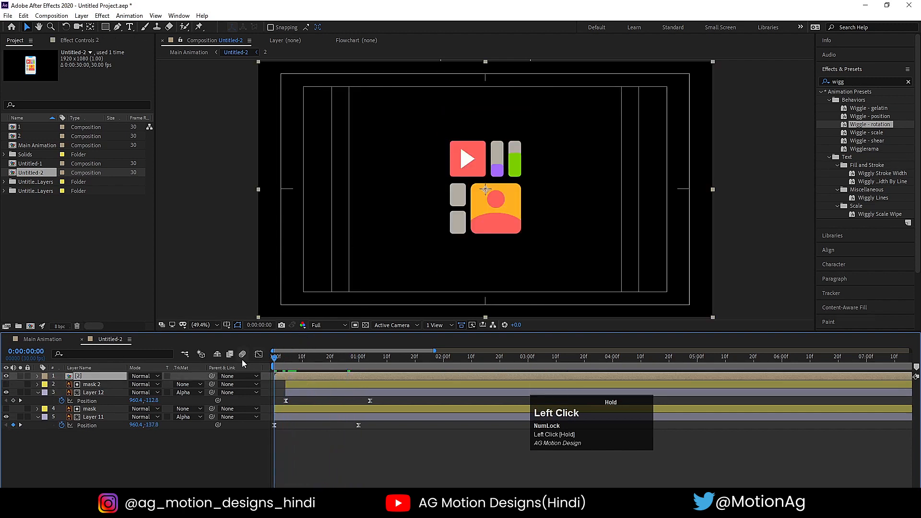
double_click(74, 377)
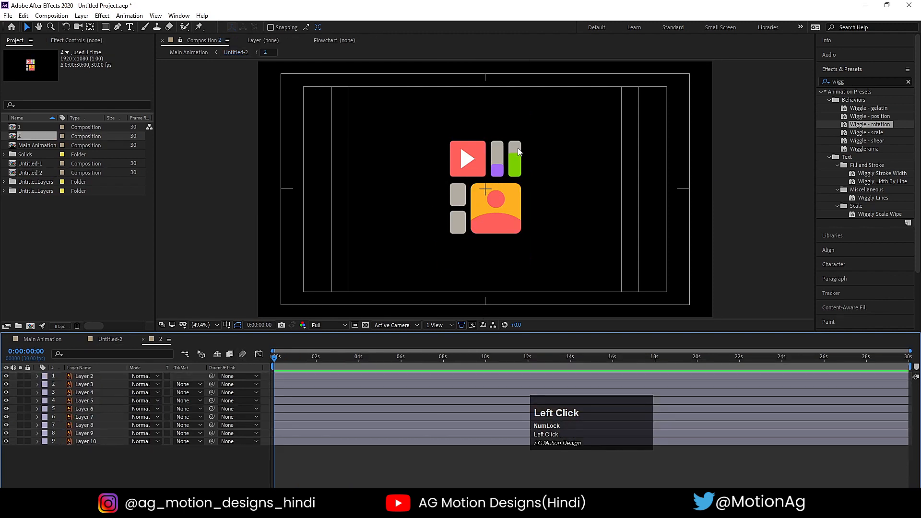
scroll(472, 159, "up", 2)
left_click_drag(526, 160, 421, 154)
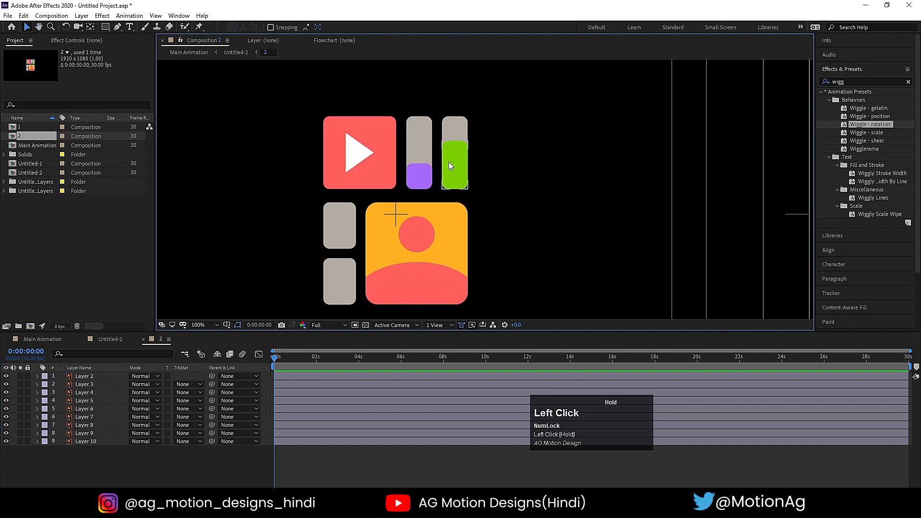
left_click(451, 165)
left_click(426, 176, "shift")
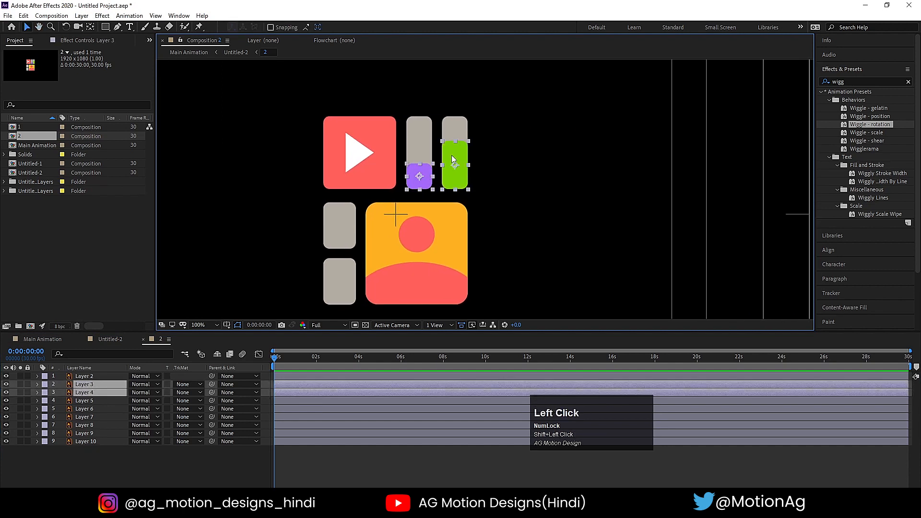
left_click(524, 104)
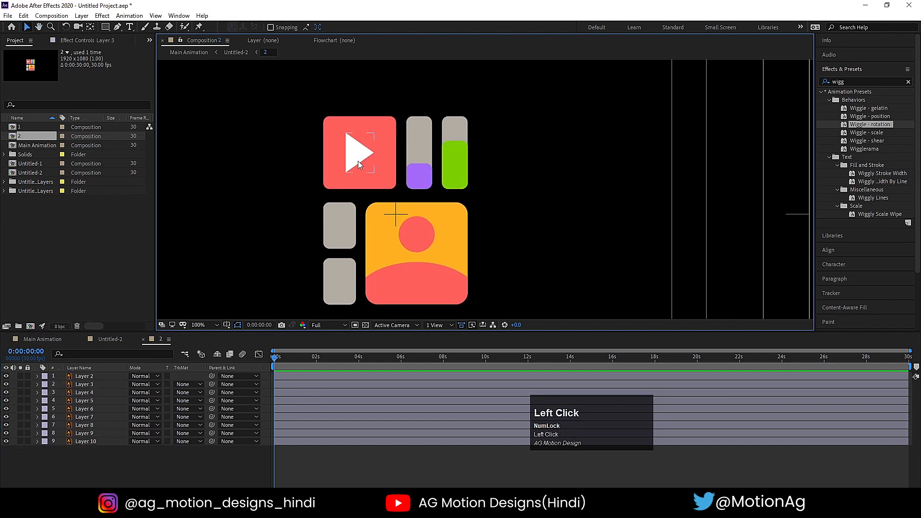
Bring Layer 5 and Layer 10 to the top of the layer stack and parent the play icon, Layer 5, to Layer 10
left_click_drag(306, 102, 370, 162)
left_click_drag(97, 402, 96, 374)
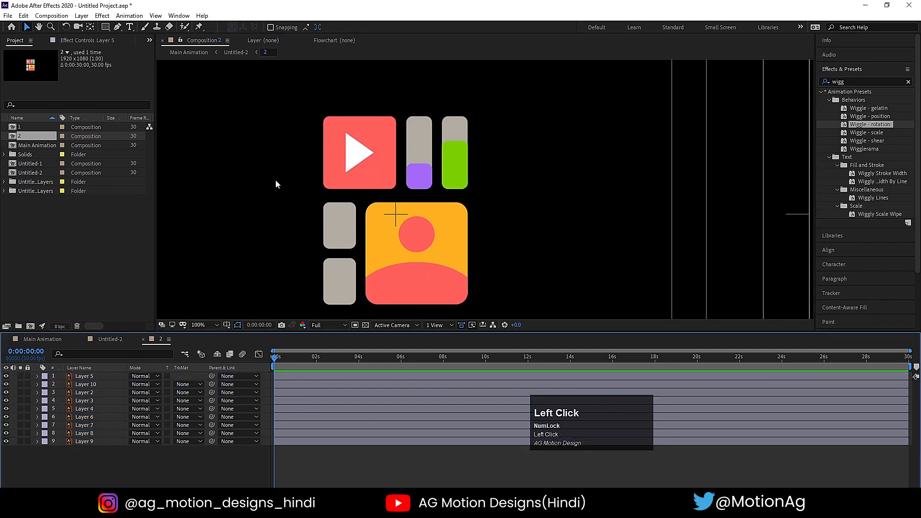
left_click(354, 152)
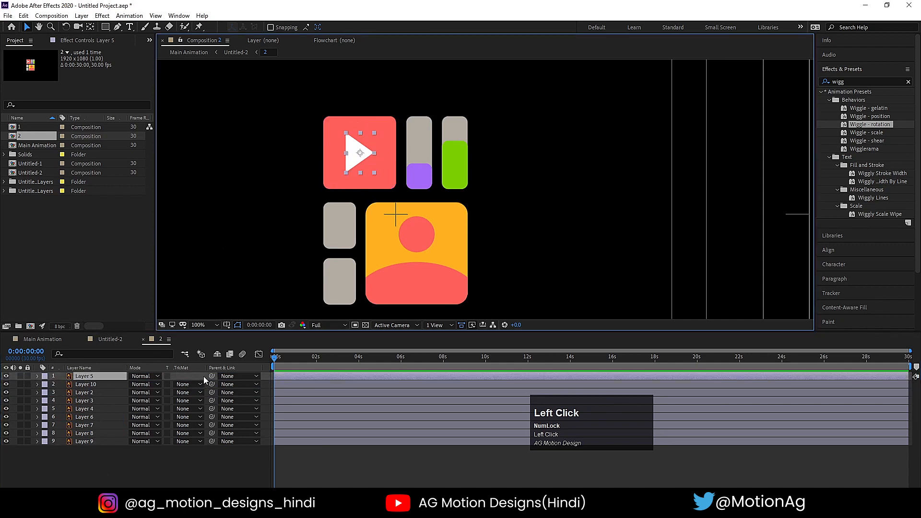
left_click_drag(212, 376, 121, 387)
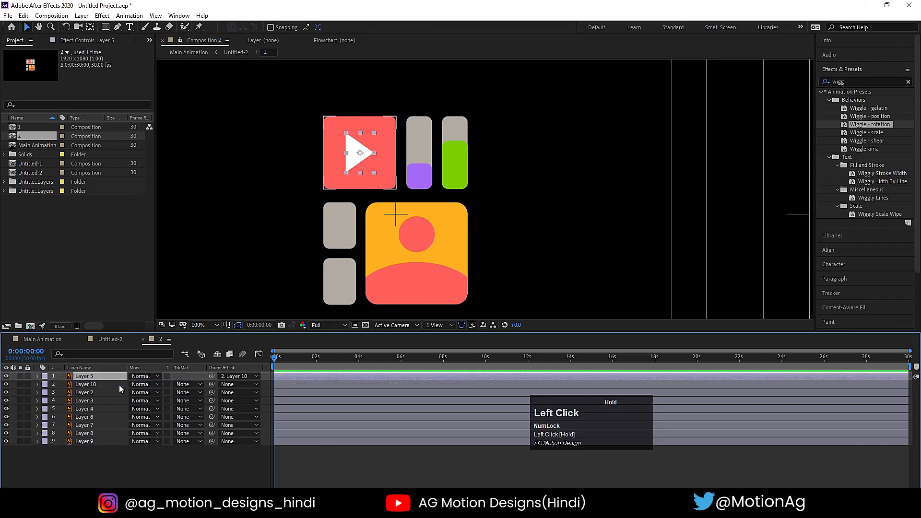
left_click(122, 385)
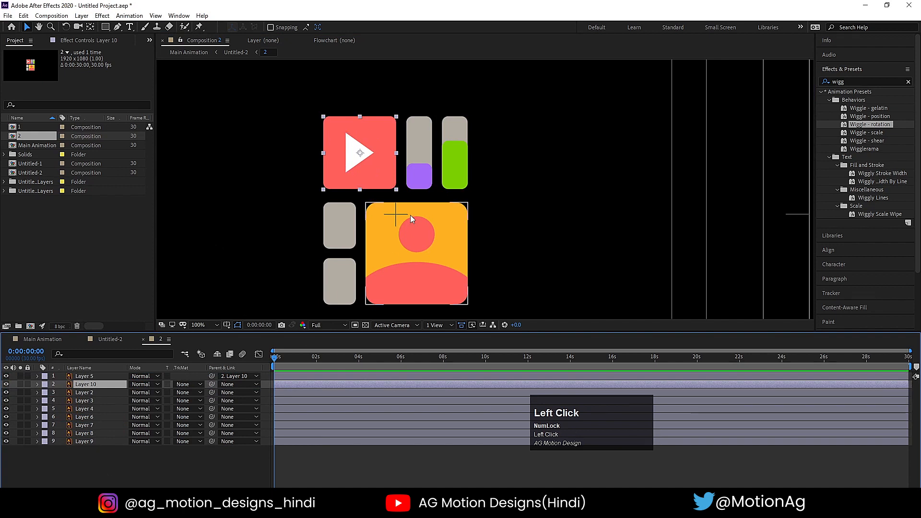
Bring Layer 4 and Layer 9 to the top of the layer stack and parent the purple fill, Layer 4, to Layer 9
left_click_drag(412, 94, 420, 184)
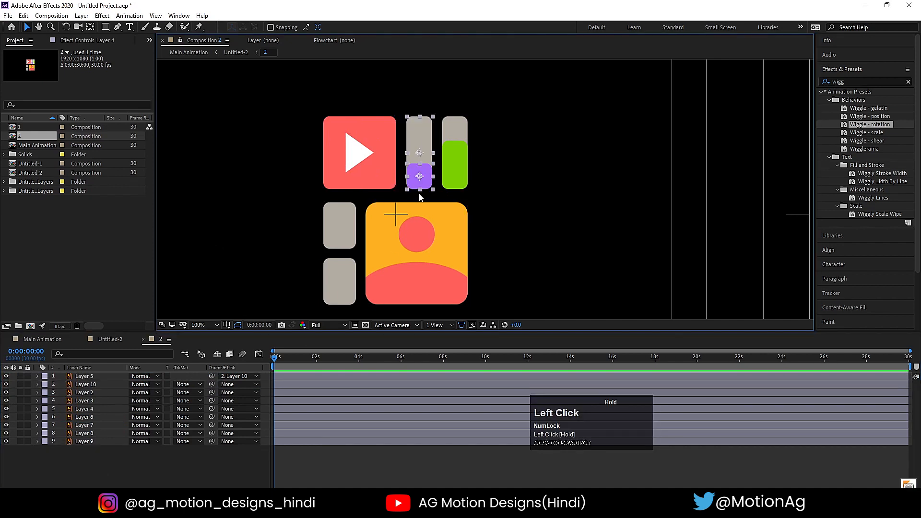
left_click_drag(86, 409, 80, 374)
left_click(99, 455)
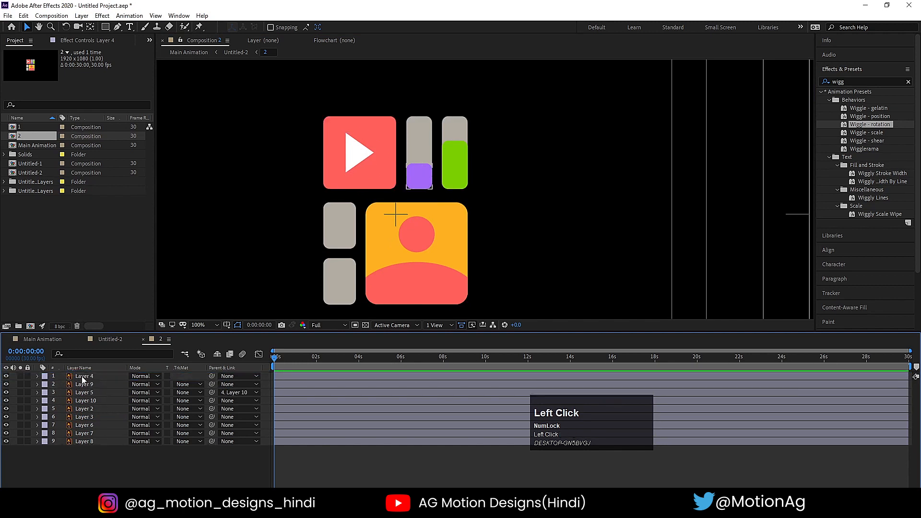
left_click(418, 173)
left_click_drag(212, 376, 111, 387)
Bring Layer 3 and Layer 8 to the top of the layer stack and parent the green fill, Layer 3, to Layer 8
left_click_drag(488, 187, 453, 85)
left_click_drag(492, 177, 453, 87)
left_click_drag(115, 421, 114, 375)
left_click_drag(169, 380, 94, 384)
left_click(94, 384)
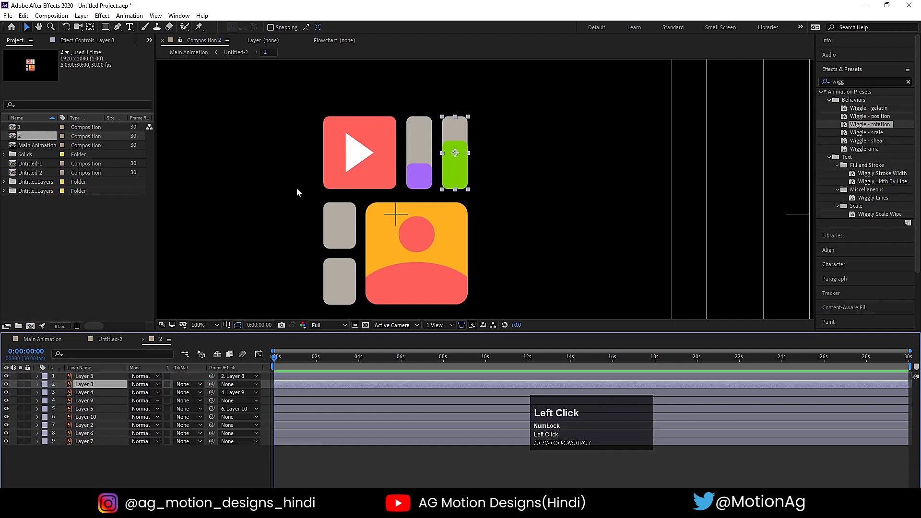
Test the parenting by moving Layer 8 with its green fill, and undo the move
left_click_drag(455, 126, 494, 101)
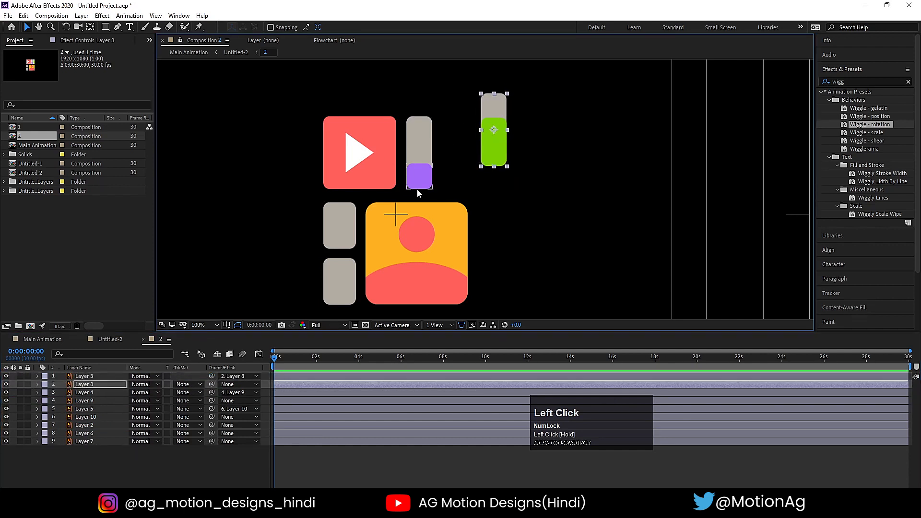
key("ctrl+z")
left_click(577, 157)
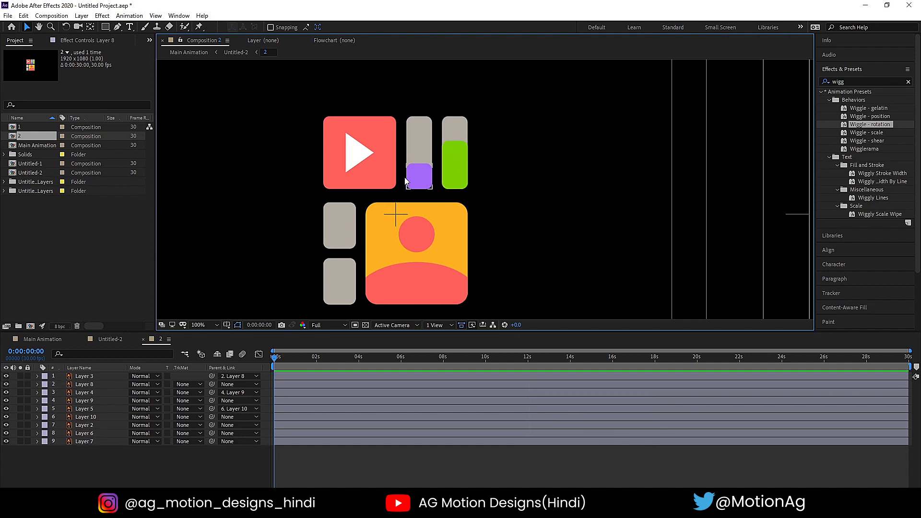
left_click(525, 172)
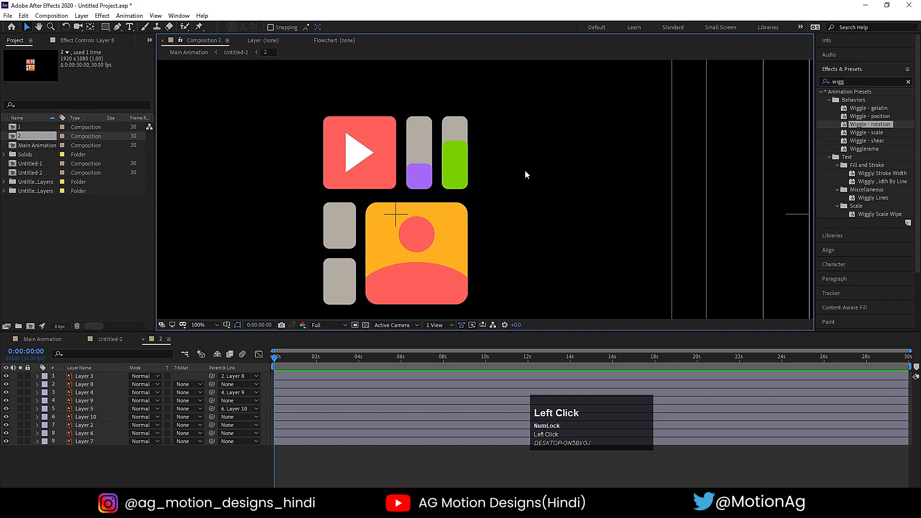
Move the anchor points of the green and purple fills to the centre of their bottom edges
left_click(454, 164)
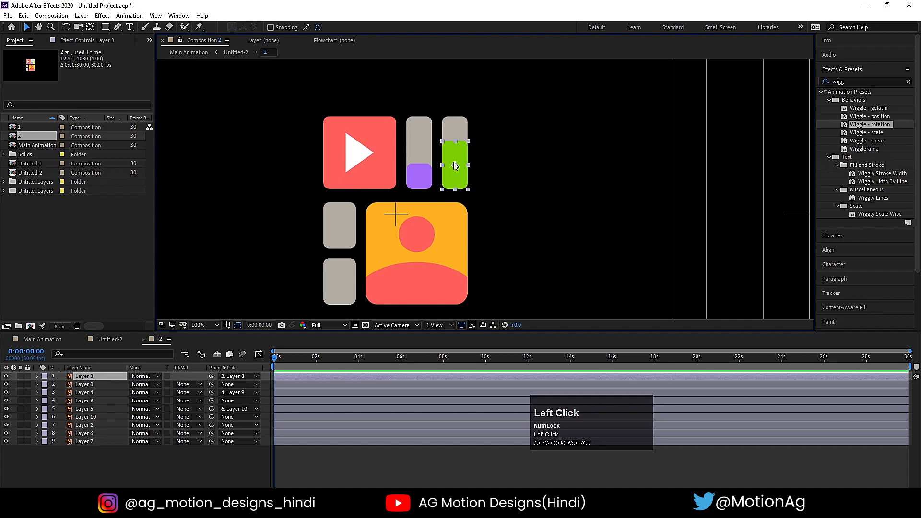
key("y")
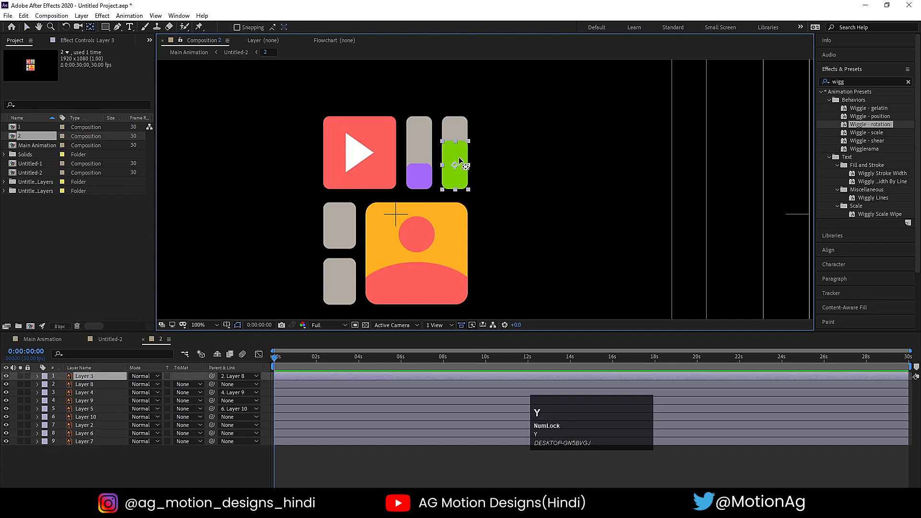
key("ctrl")
left_click_drag(454, 166, 419, 190)
left_click(421, 180)
left_click(546, 159)
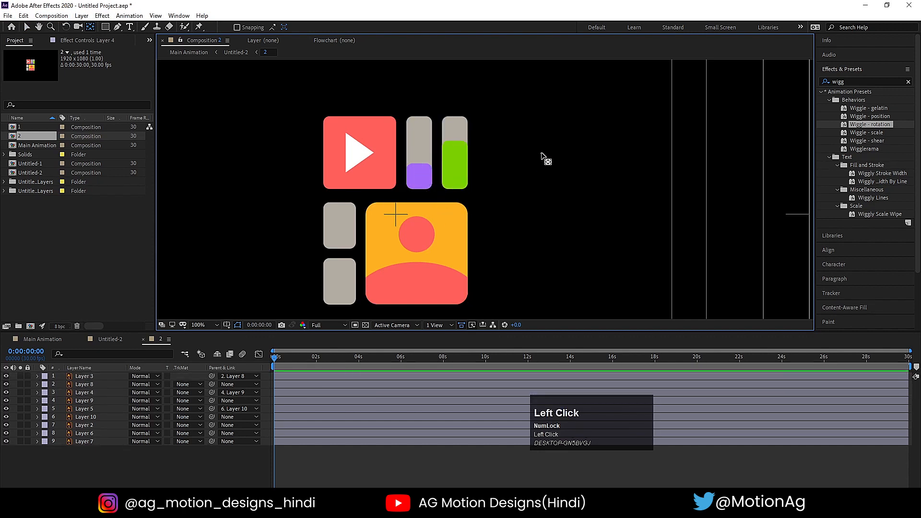
Unlink the green fill's Scale proportions and set a Scale keyframe of 100% at 0:00:00:00
left_click(462, 149)
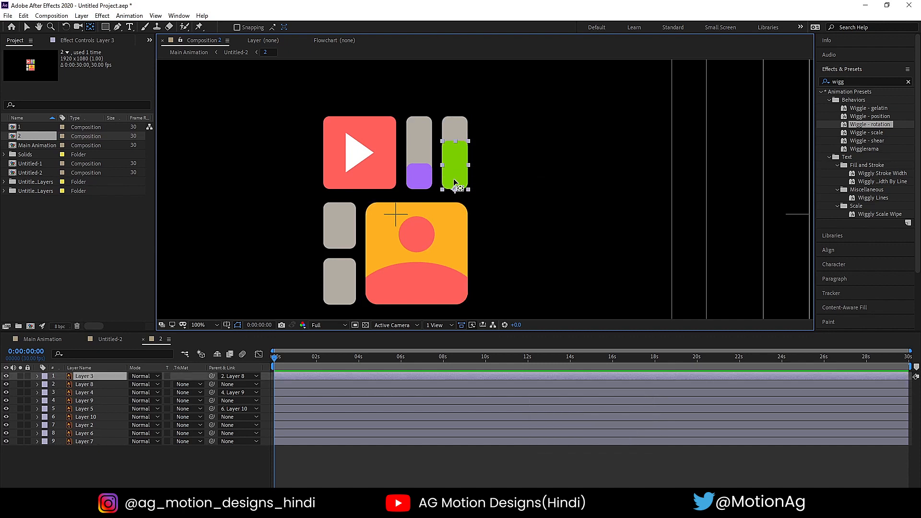
key("s")
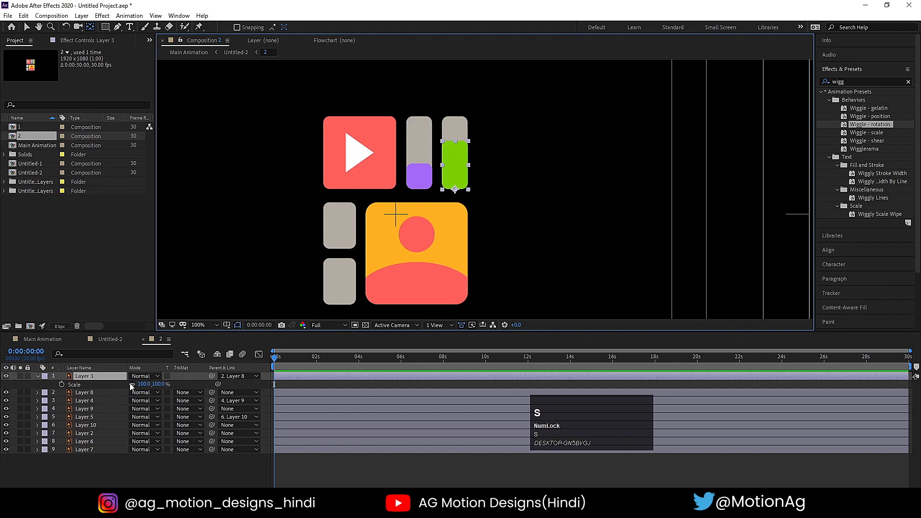
left_click(132, 386)
left_click(62, 384)
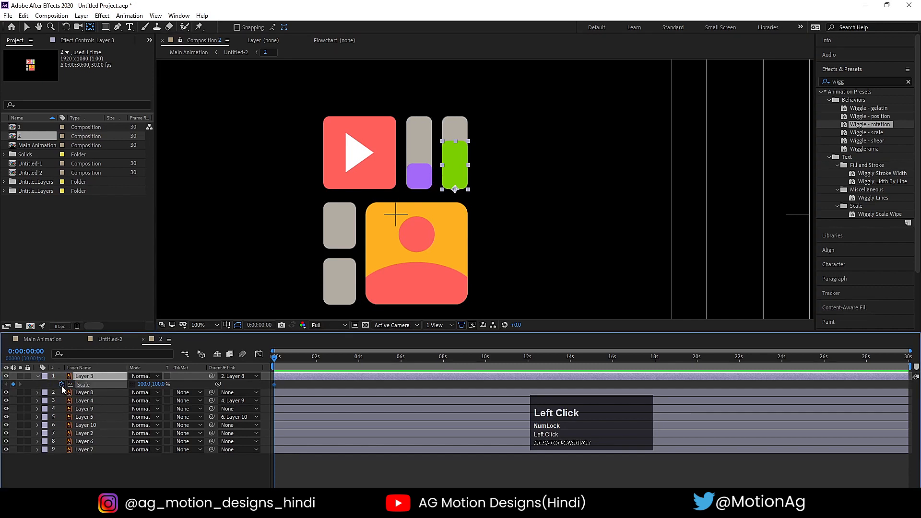
Keyframe the green fill's vertical Scale at varying heights at 0:10, 0:20, about 1:03 and 1:20, using 144% at 1:20
key("equal")
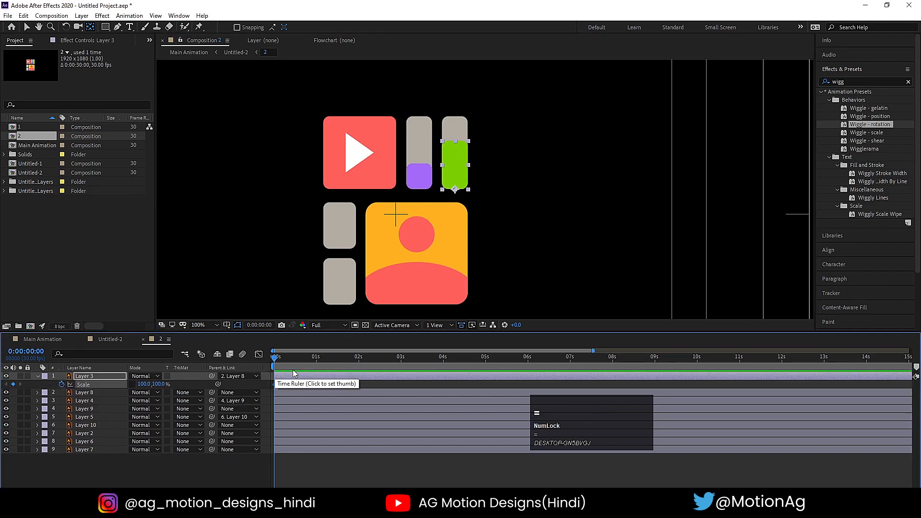
key("equal")
left_click(302, 358)
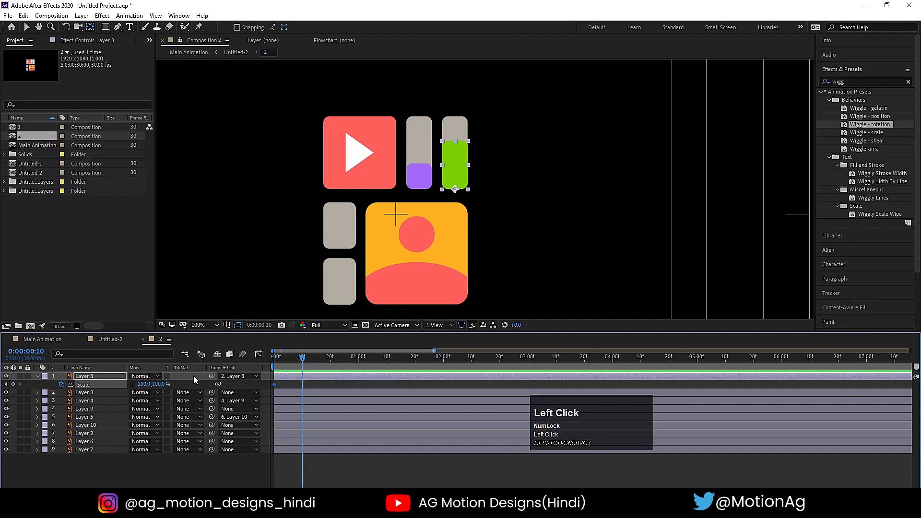
left_click_drag(154, 384, 190, 384)
key("space")
key("space")
key("space")
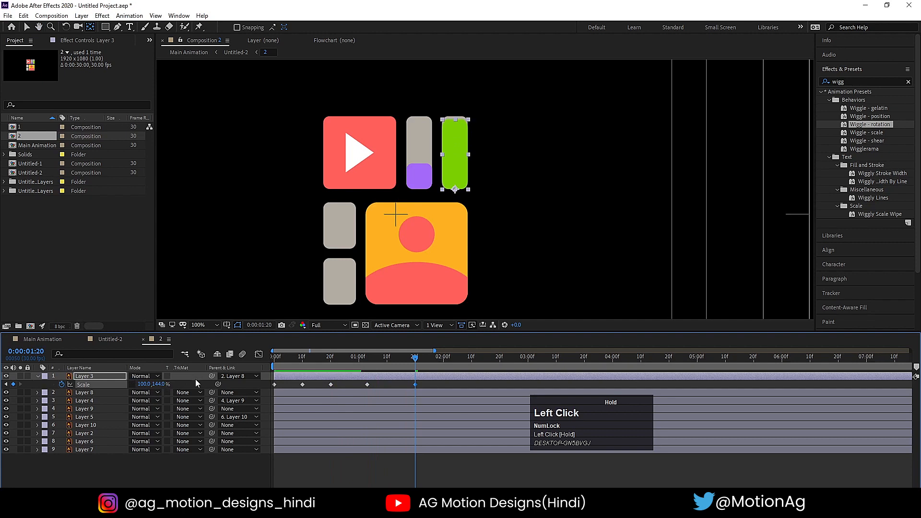
Copy the green fill's first Scale keyframe to 0:00:02:03 and apply Easy Ease to all its Scale keyframes
key("space")
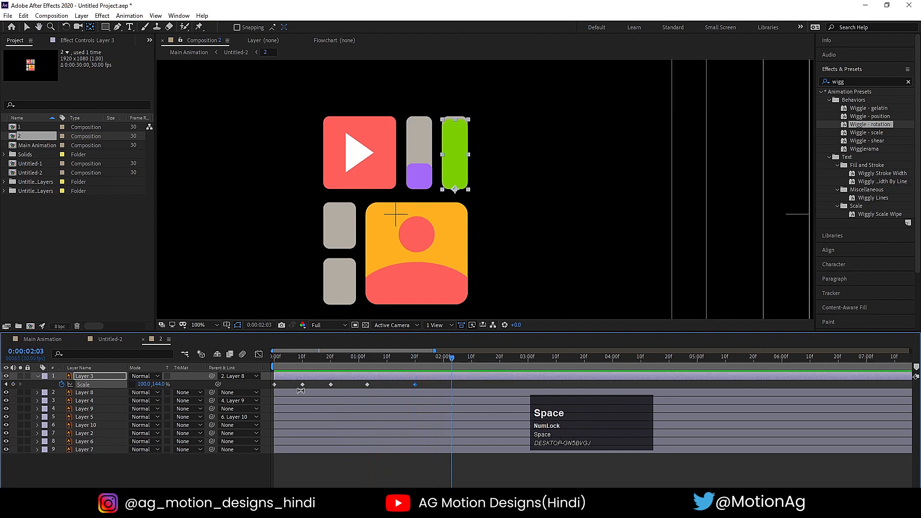
left_click(274, 385)
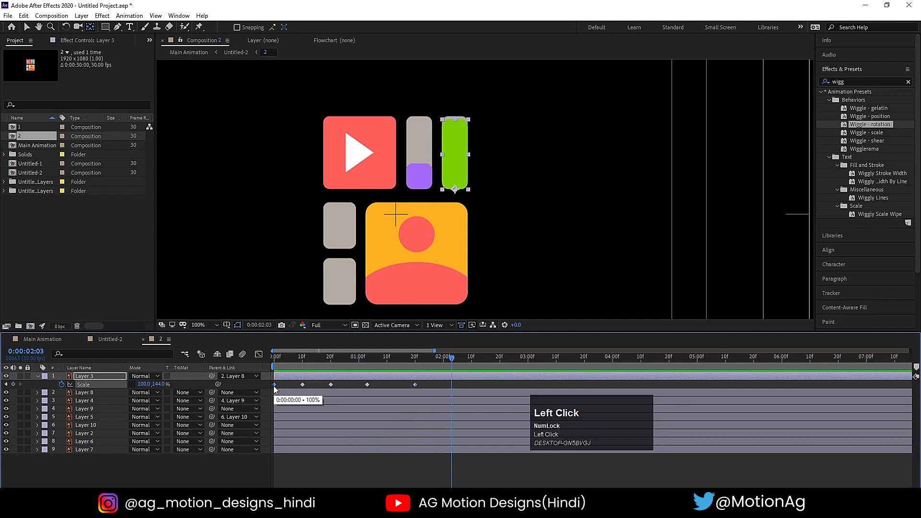
key("ctrl")
key("ctrl+v")
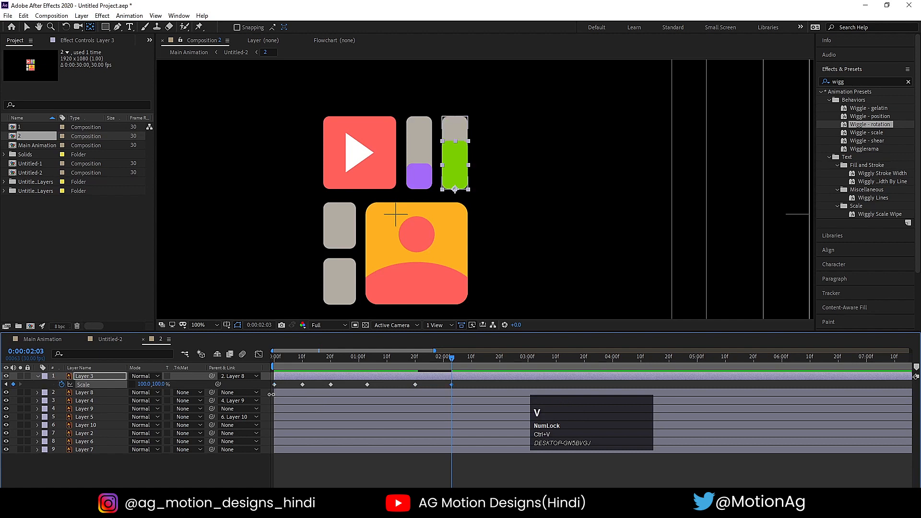
left_click_drag(468, 381, 255, 405)
key("F9")
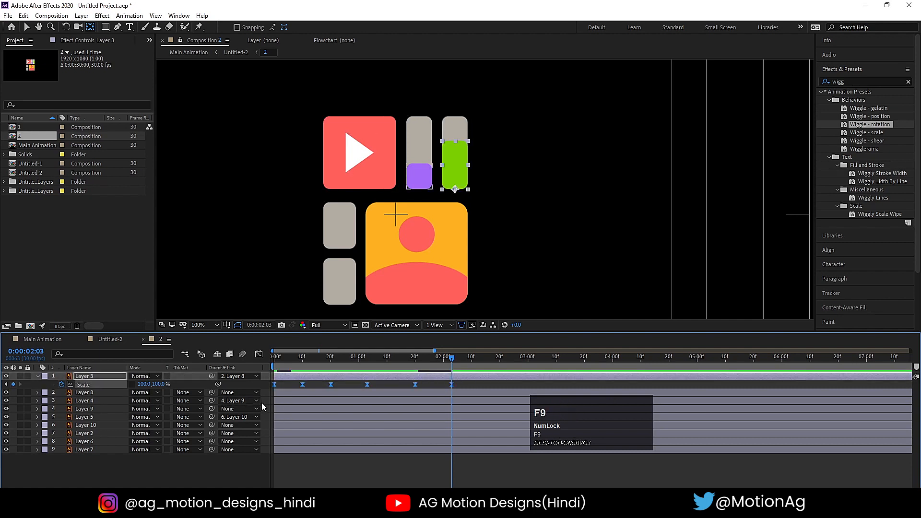
Add a loopOut() expression to the green fill's Scale and preview the looping animation
left_click(61, 385, "alt")
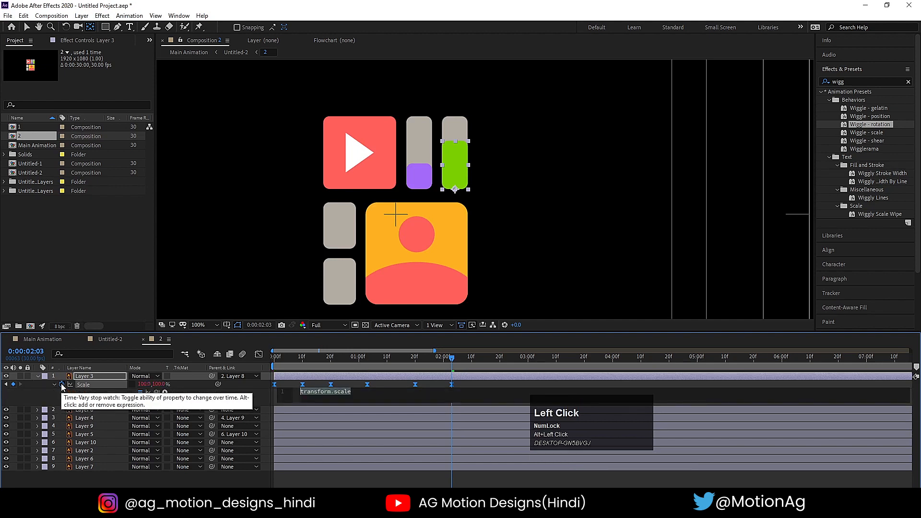
type("loop")
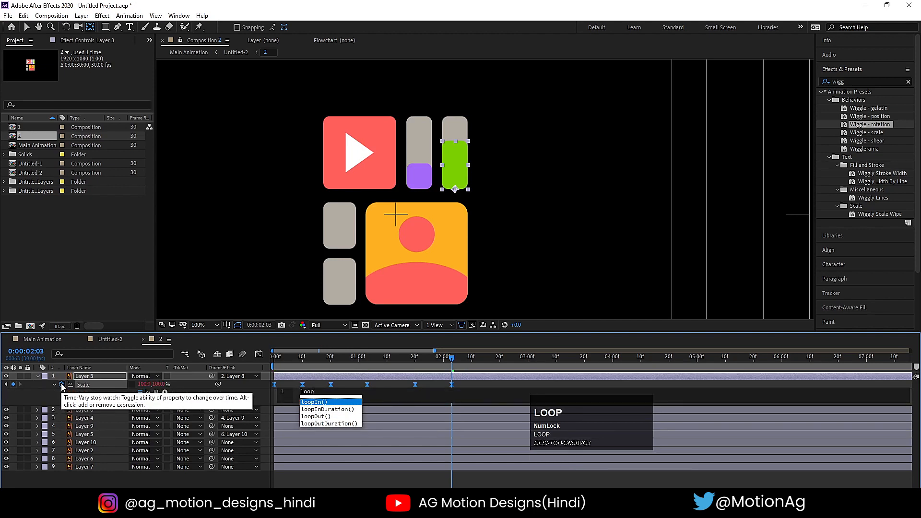
type("out")
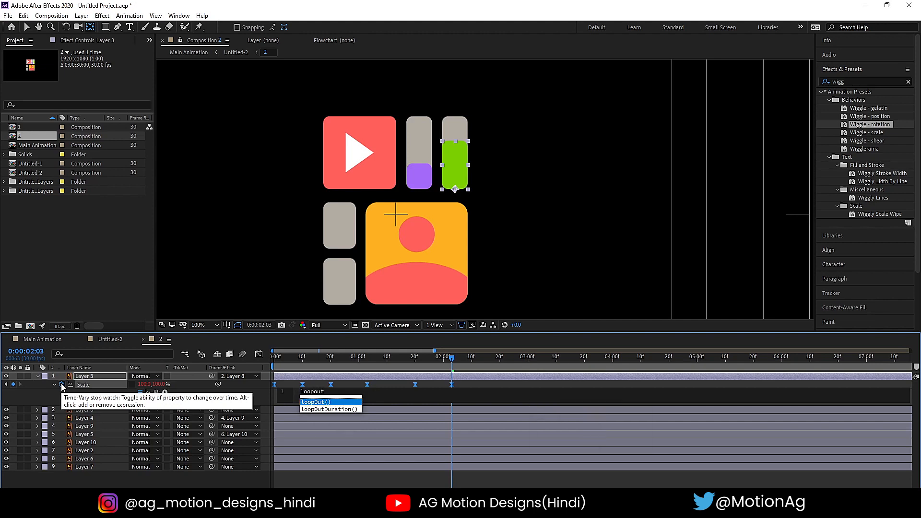
key("Return")
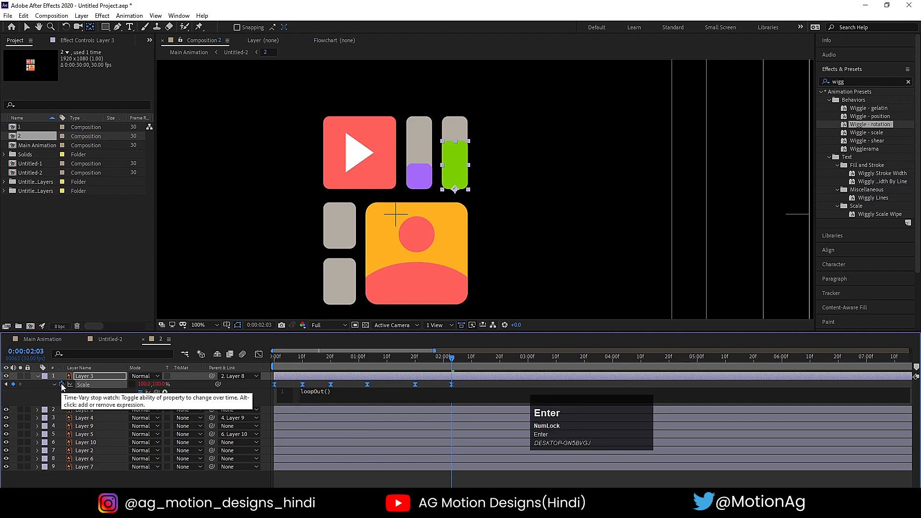
left_click(314, 386)
key("space")
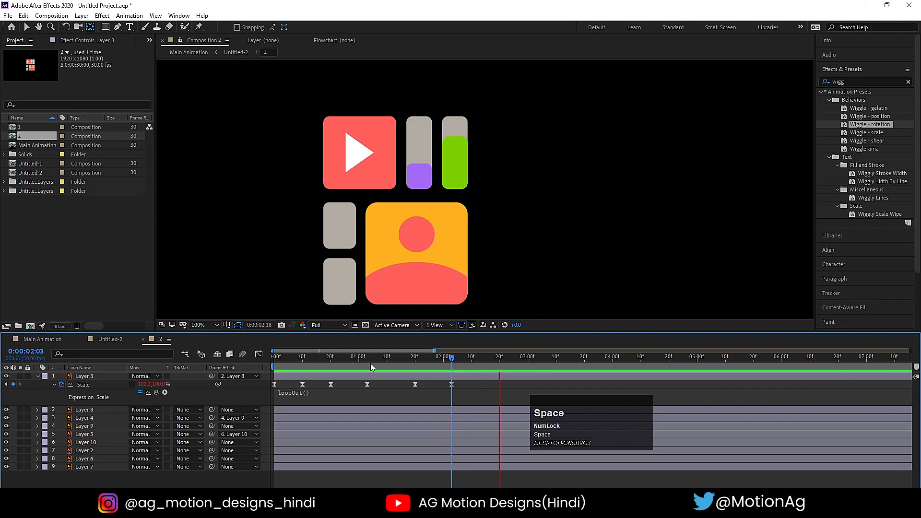
Copy all the green fill's Scale keyframes to the purple fill, Layer 4, from 0:00:00:00 and preview both bars
left_click_drag(465, 360, 220, 362)
left_click(465, 385)
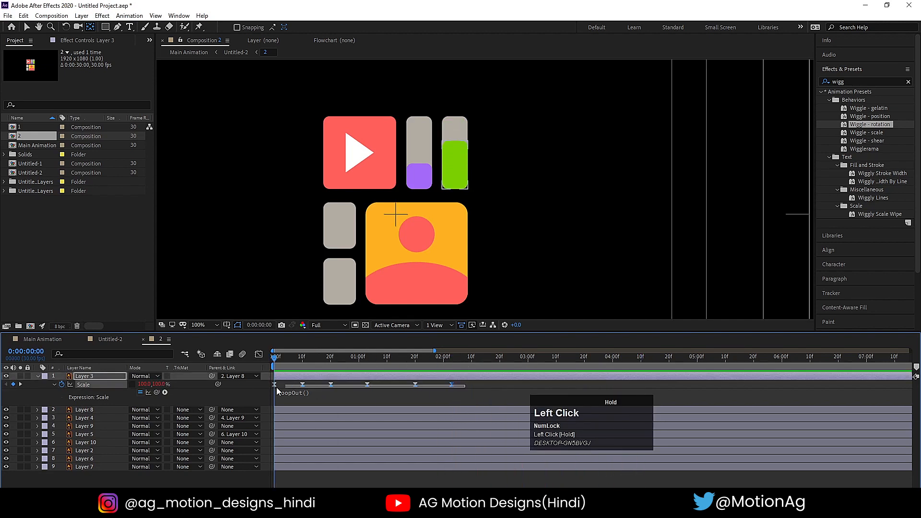
left_click(260, 387)
key("ctrl+c")
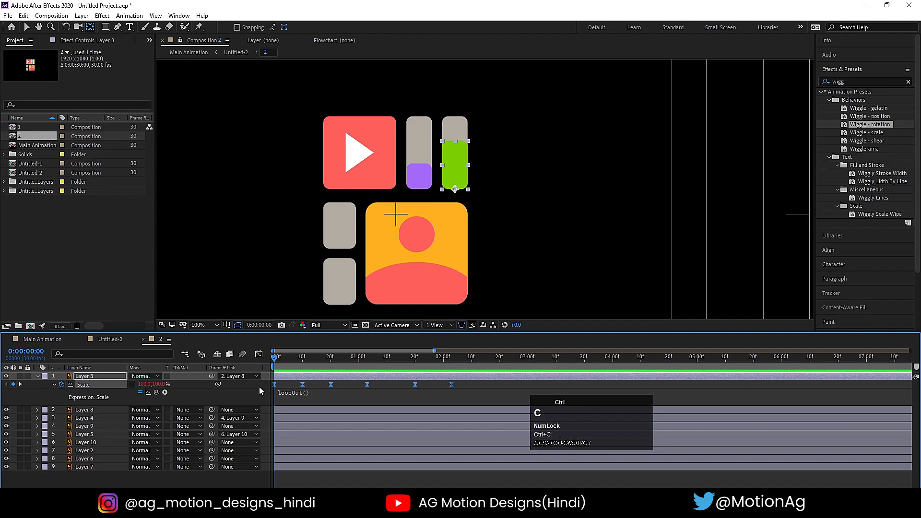
left_click(422, 179)
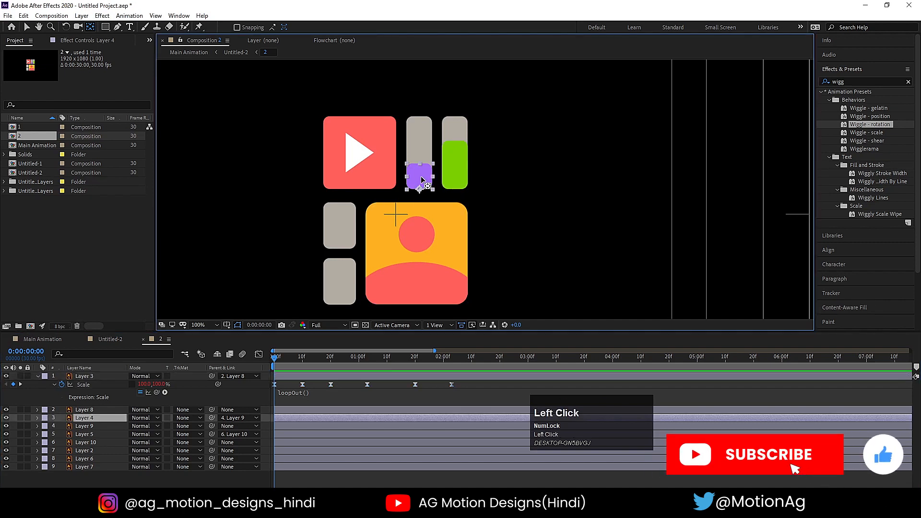
key("ctrl+v")
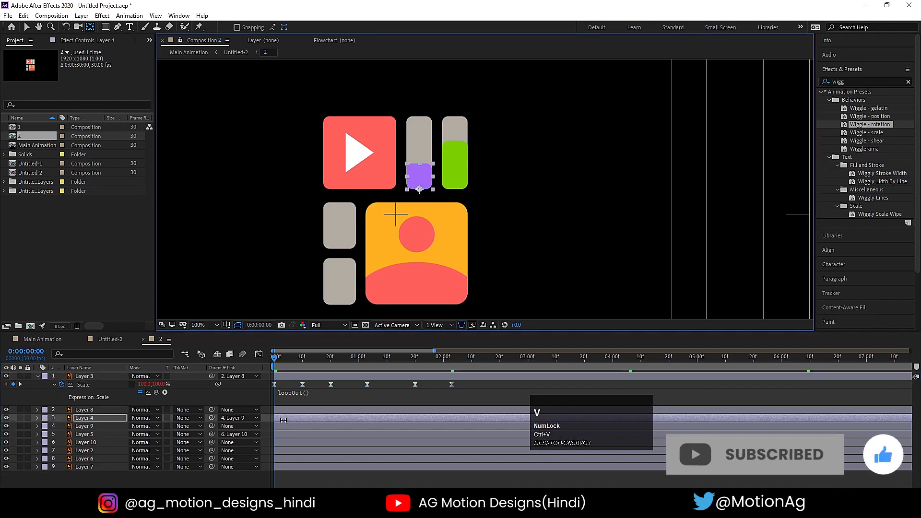
key("u")
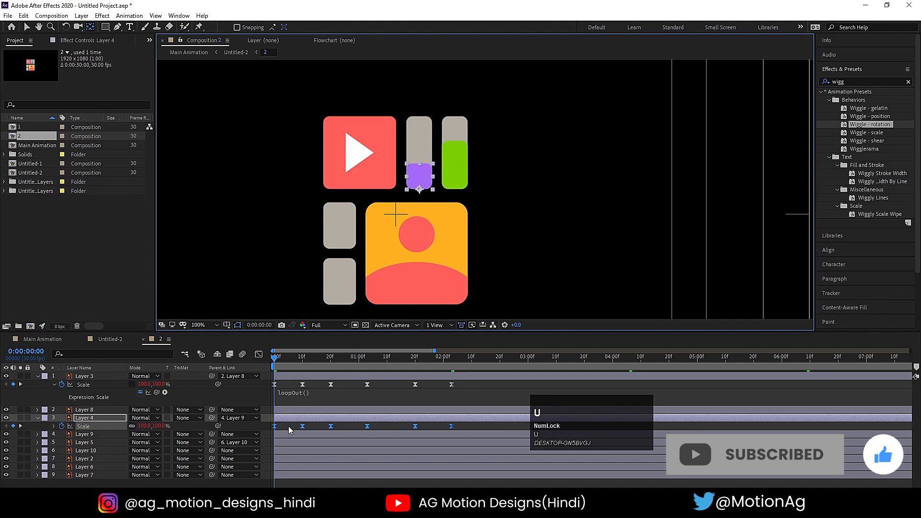
left_click(289, 426)
key("space")
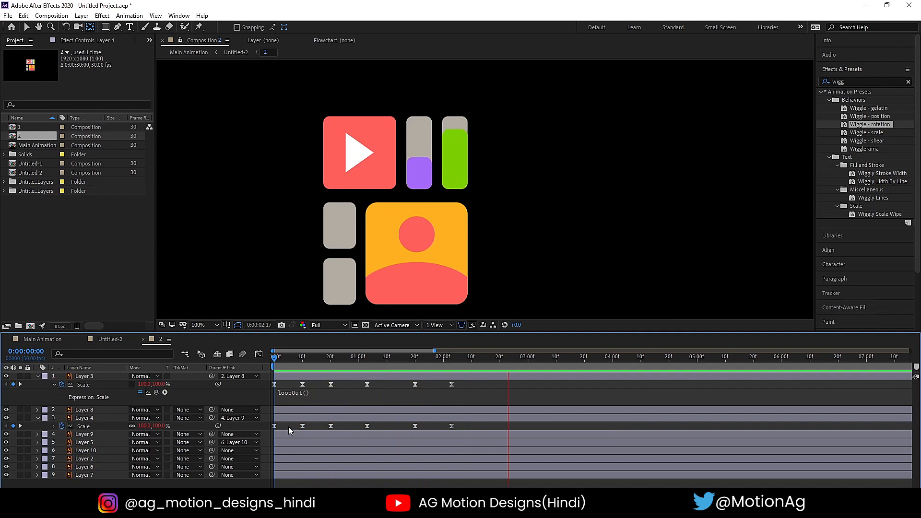
key("space")
Shift Layer 4 about 15 frames earlier to offset the purple bar's animation, preview it, and collapse the layers' keyframes
left_click_drag(289, 355, 251, 358)
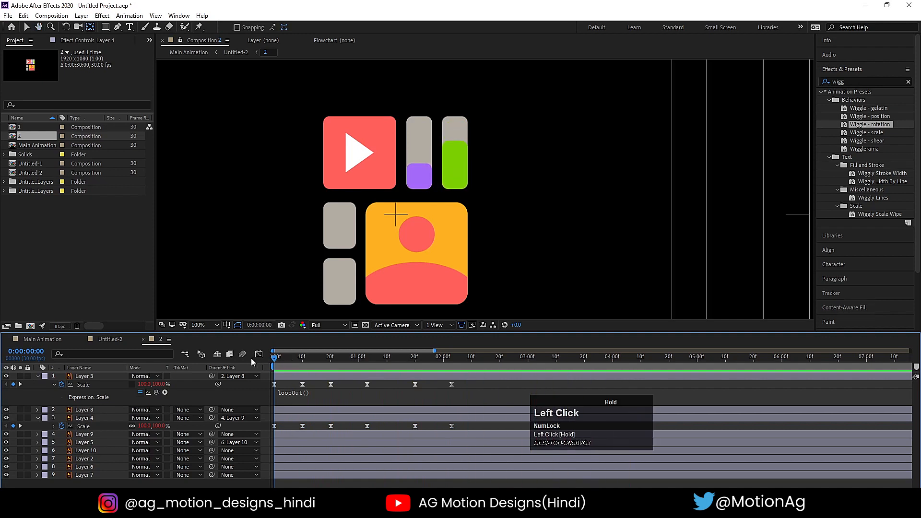
left_click(285, 419)
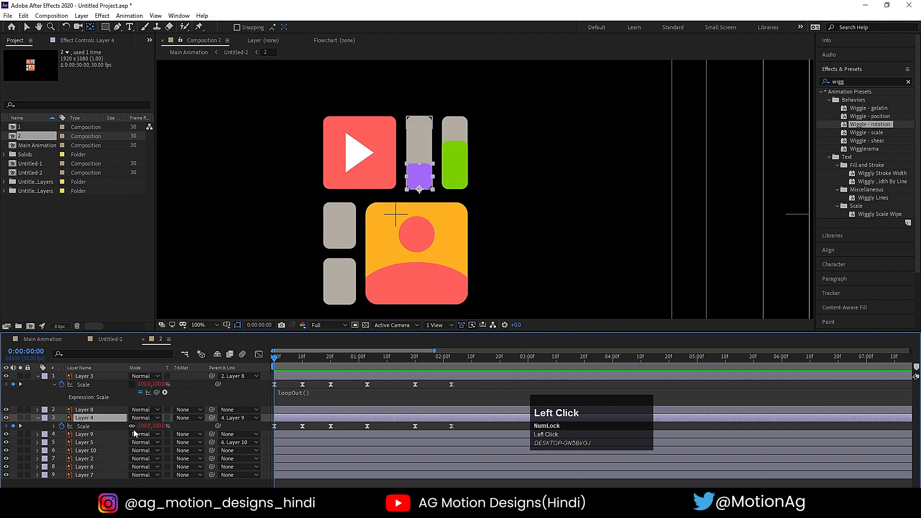
key("v")
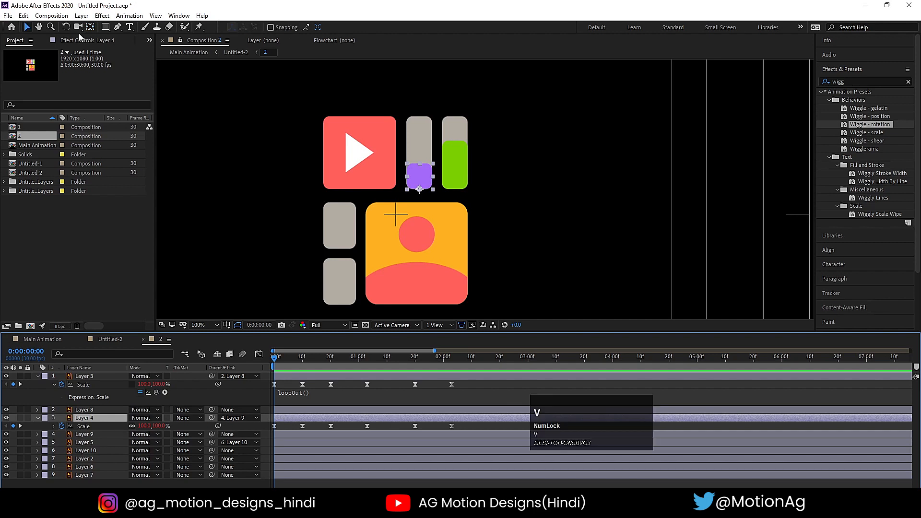
left_click_drag(482, 418, 442, 420)
key("space")
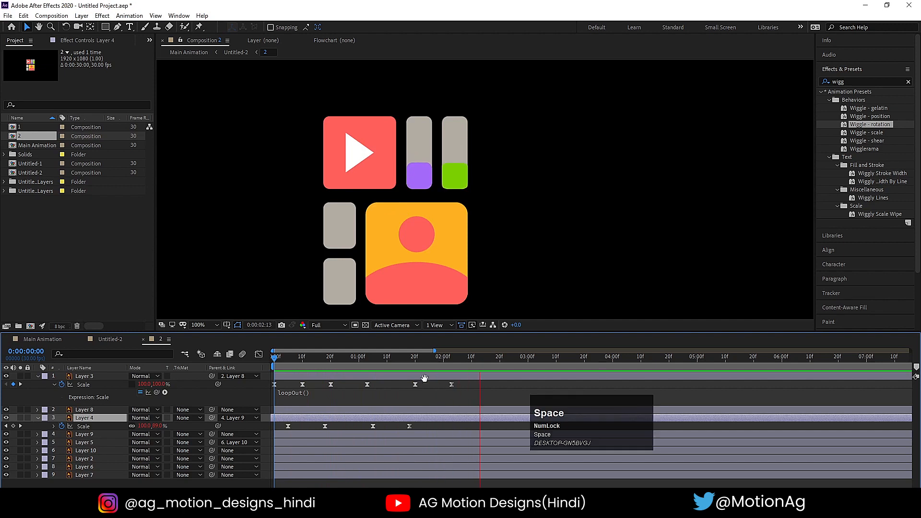
left_click(260, 359)
left_click(286, 385)
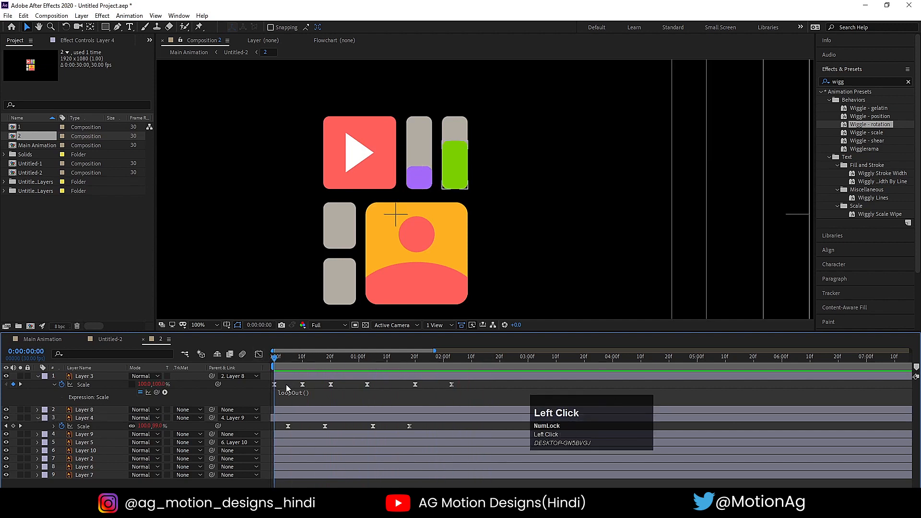
key("u")
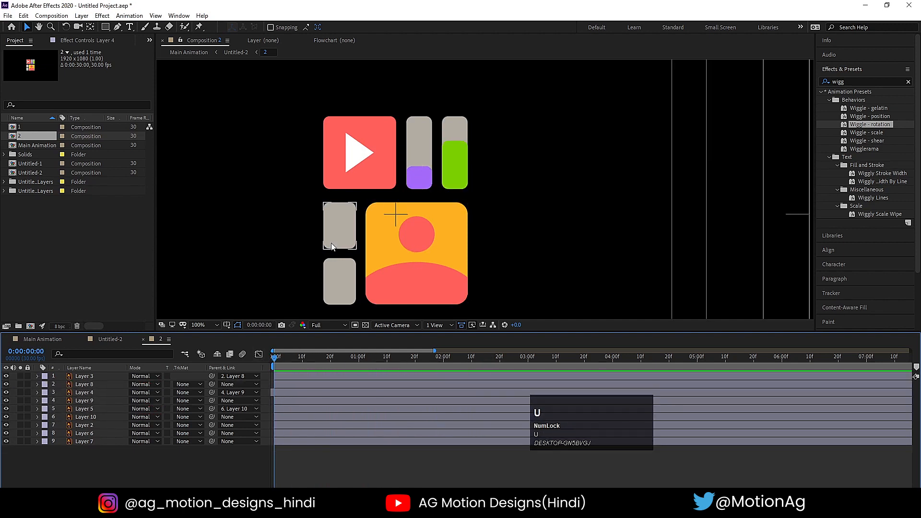
In composition Untitled-2, draw a rectangular mask on layer 2 at 0:00:01:06 around the interface elements, spanning the phone screen's width
left_click(117, 338)
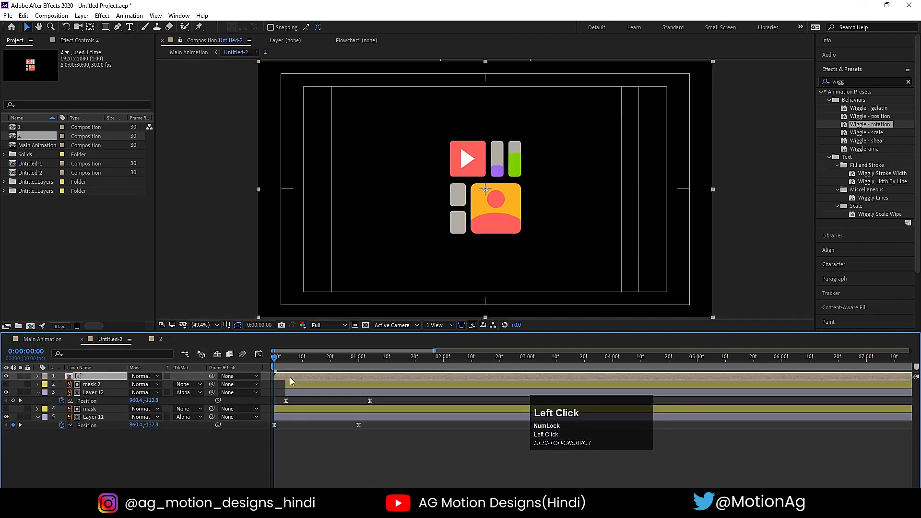
key("space")
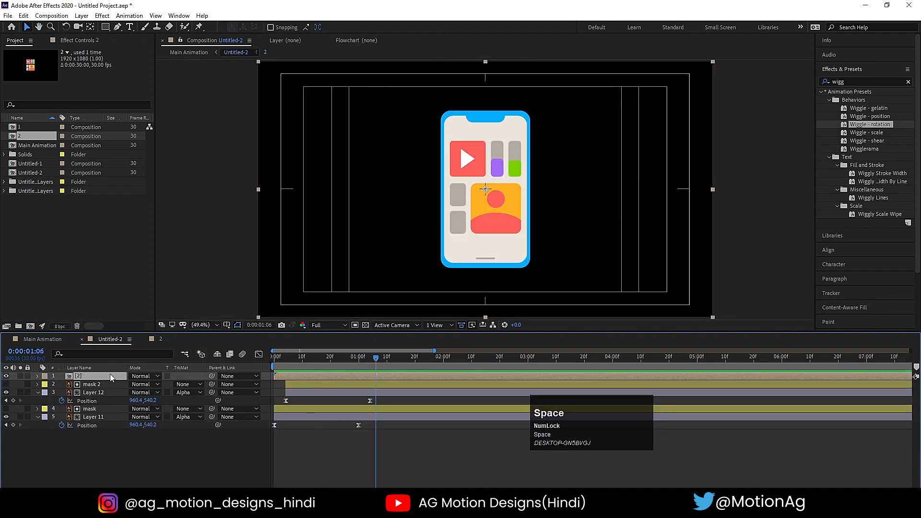
left_click(105, 27)
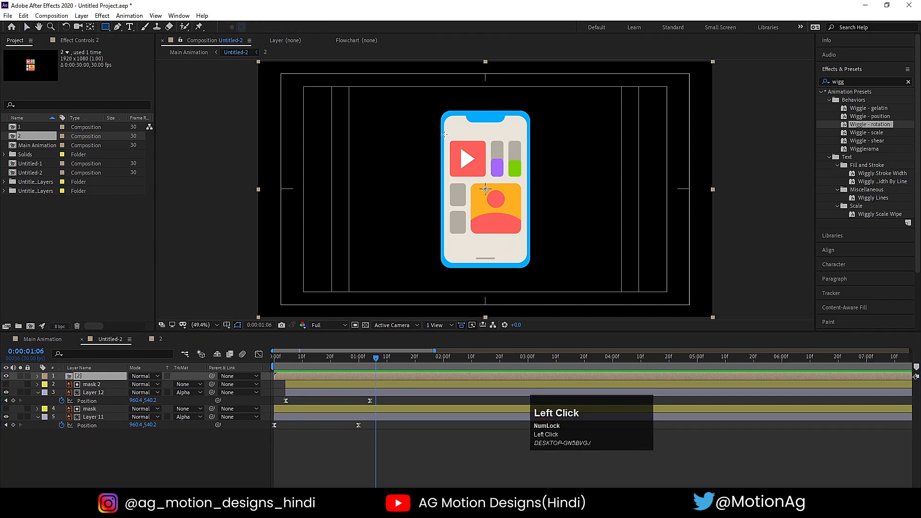
left_click_drag(444, 134, 527, 242)
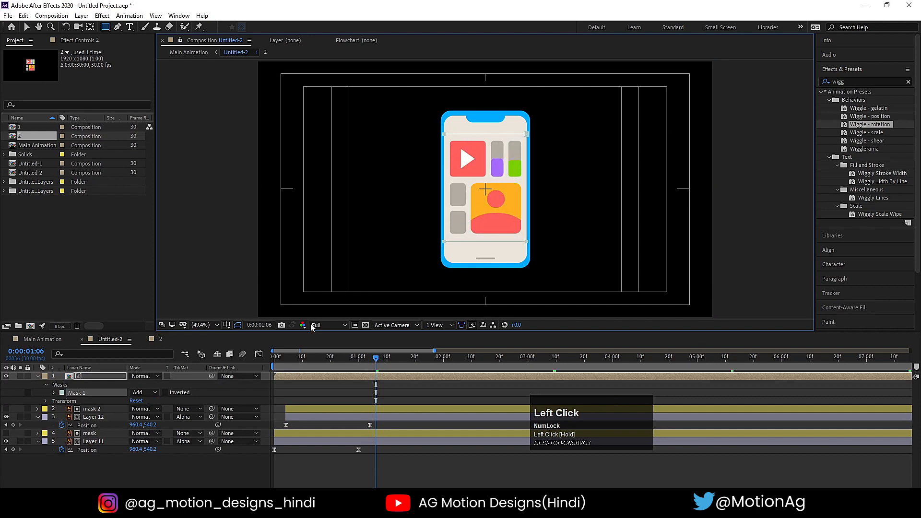
Reopen composition 2 and set a Position keyframe for the red video card, Layer 10, at 0:00:00:00
double_click(99, 378)
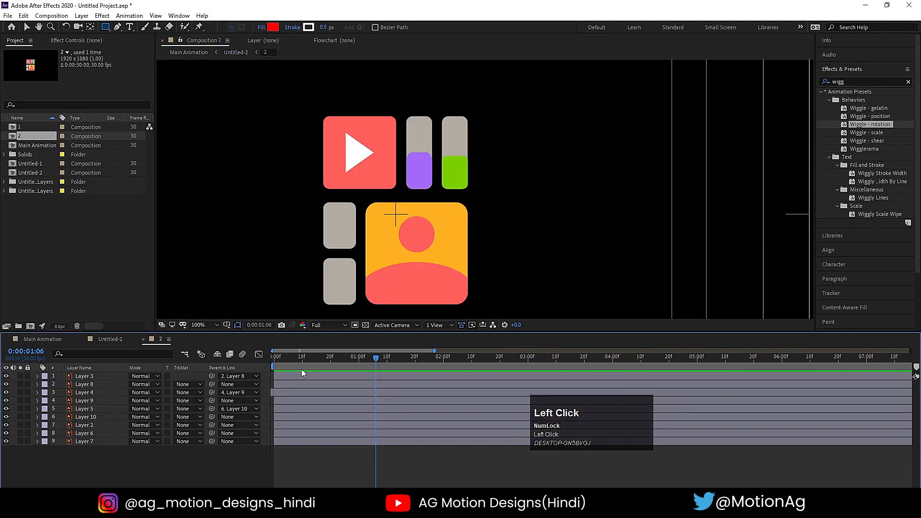
left_click_drag(295, 358, 325, 181)
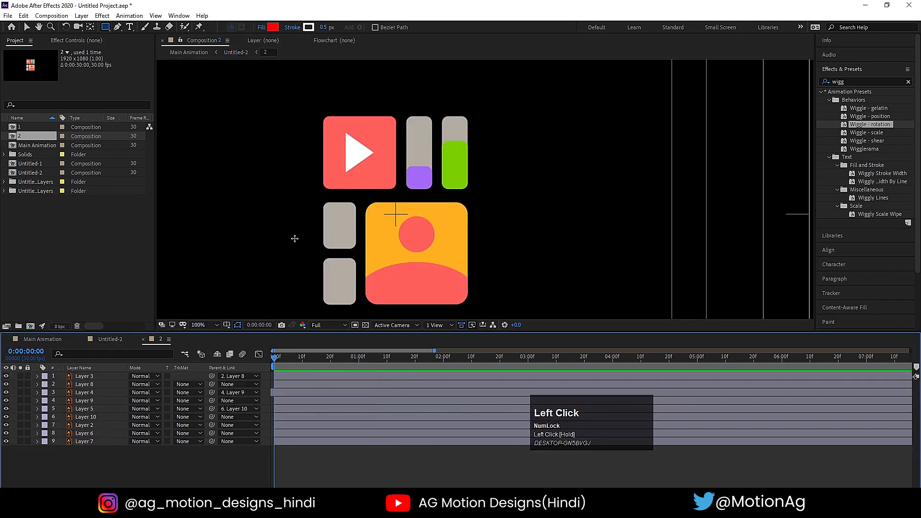
key("v")
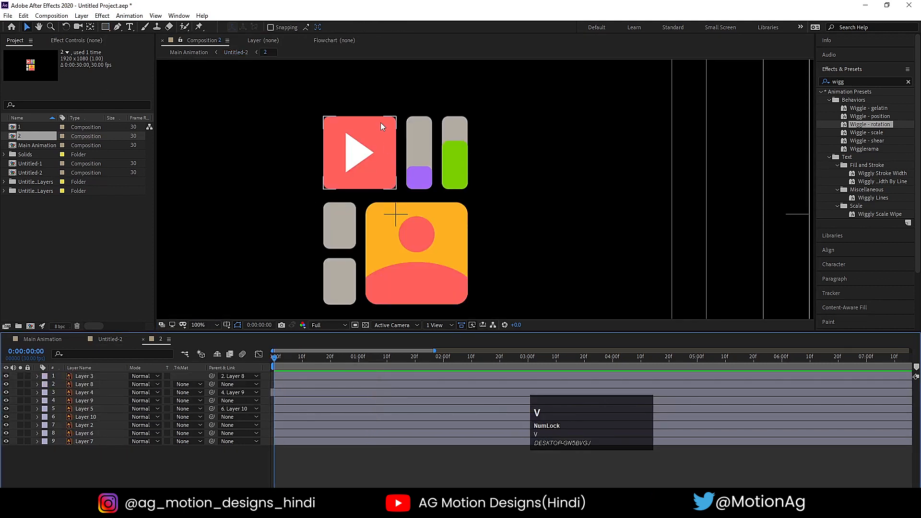
left_click(381, 123)
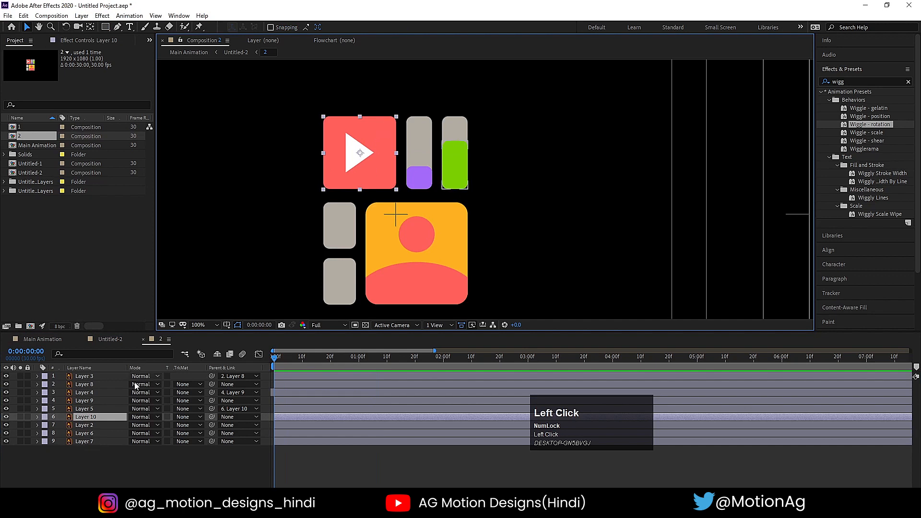
left_click(101, 484)
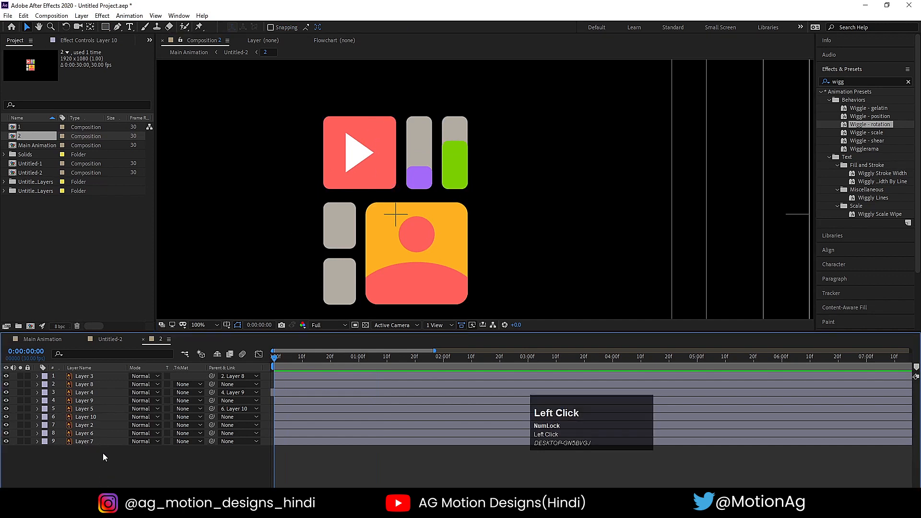
left_click(348, 123)
key("p")
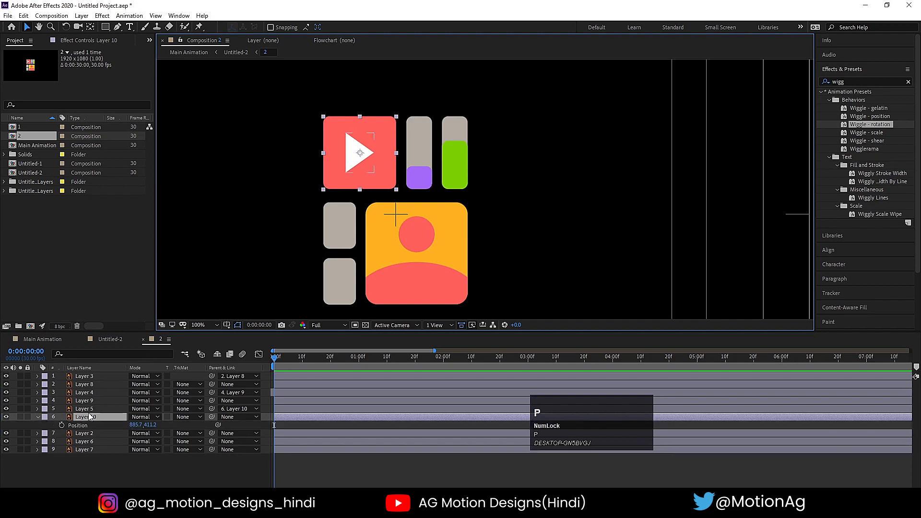
left_click(62, 426)
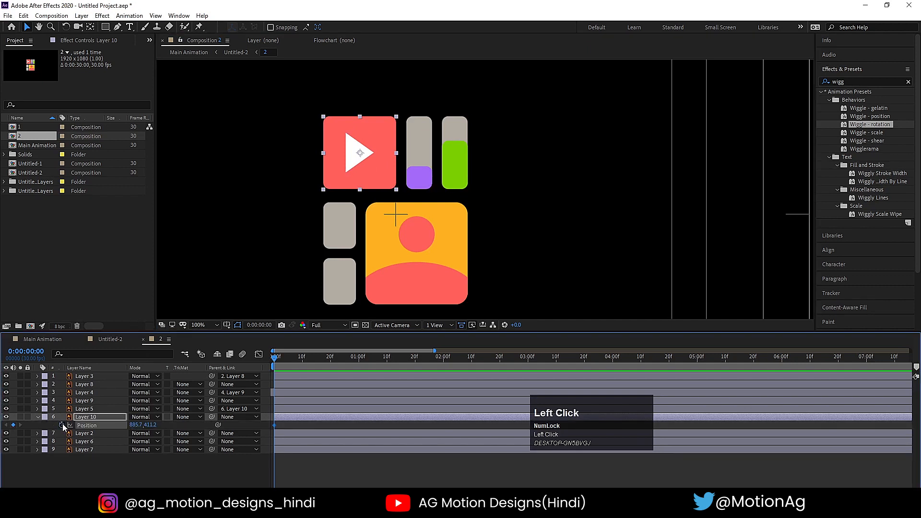
Add a second position keyframe to the red play card at frame 20, and move it left to 643.7, 411.2 at frame 0
left_click(329, 359)
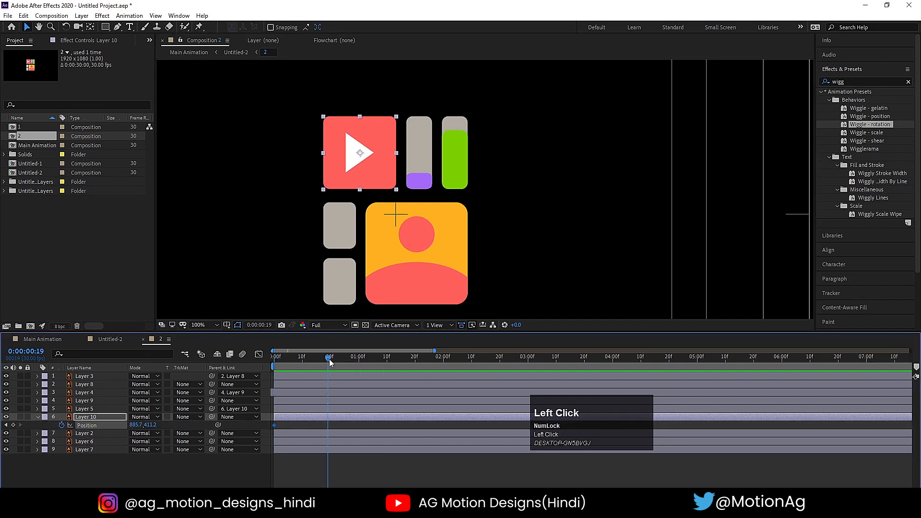
left_click(6, 426)
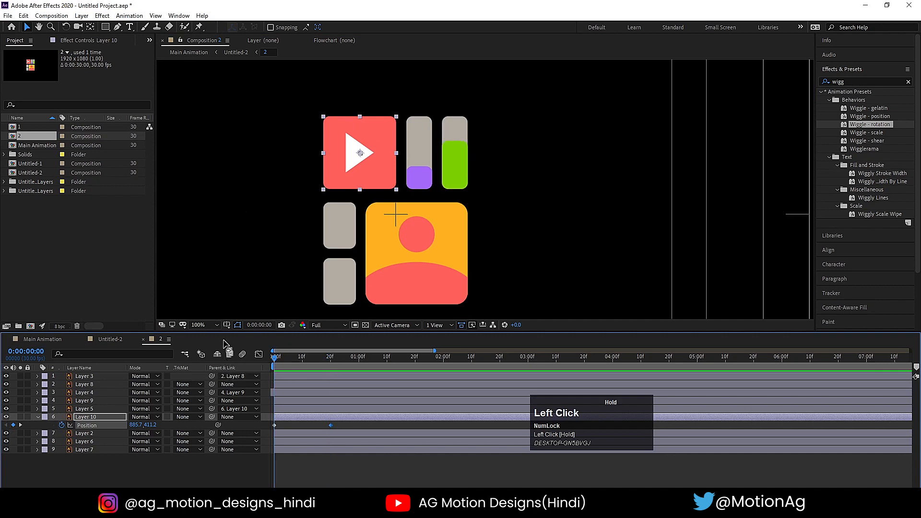
left_click_drag(368, 134, 253, 136)
Keyframe the current positions of the two vertical bars, Layer 8 and Layer 9, at frames 0 and 20
left_click(427, 127)
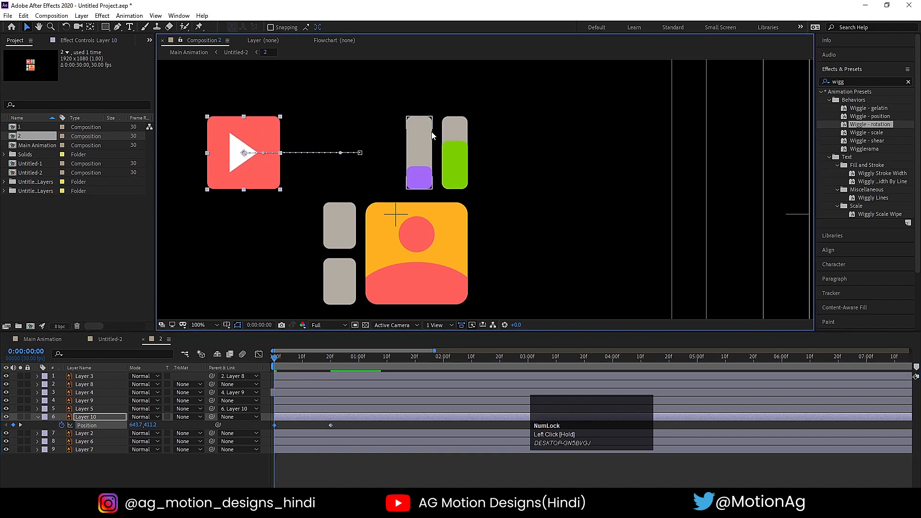
left_click(454, 126, "shift")
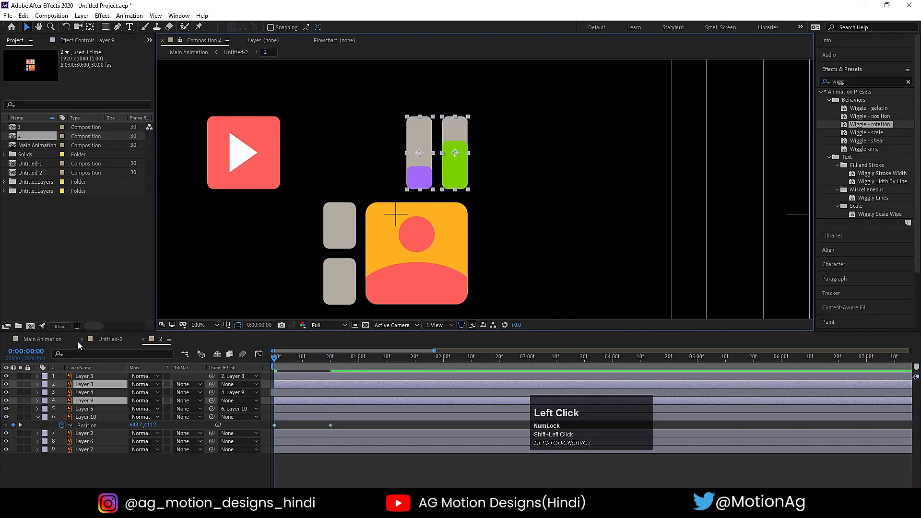
key("p")
left_click(62, 393)
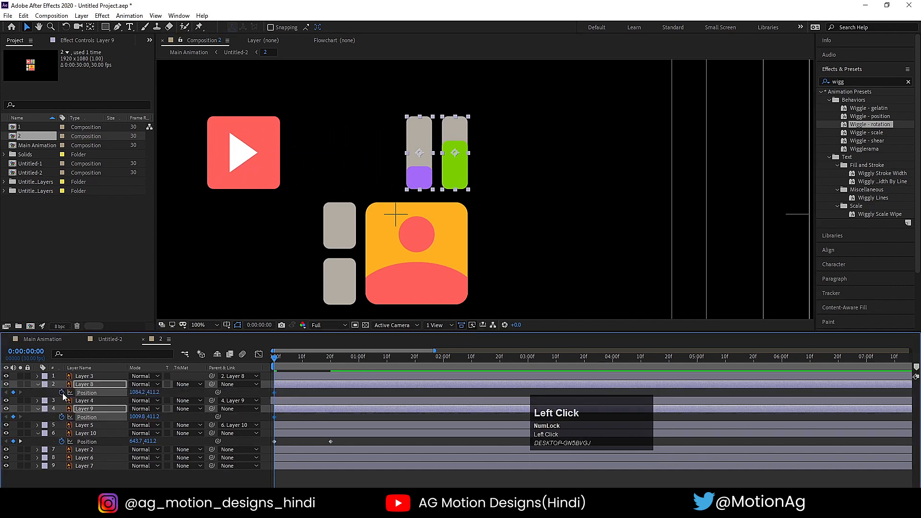
key("k")
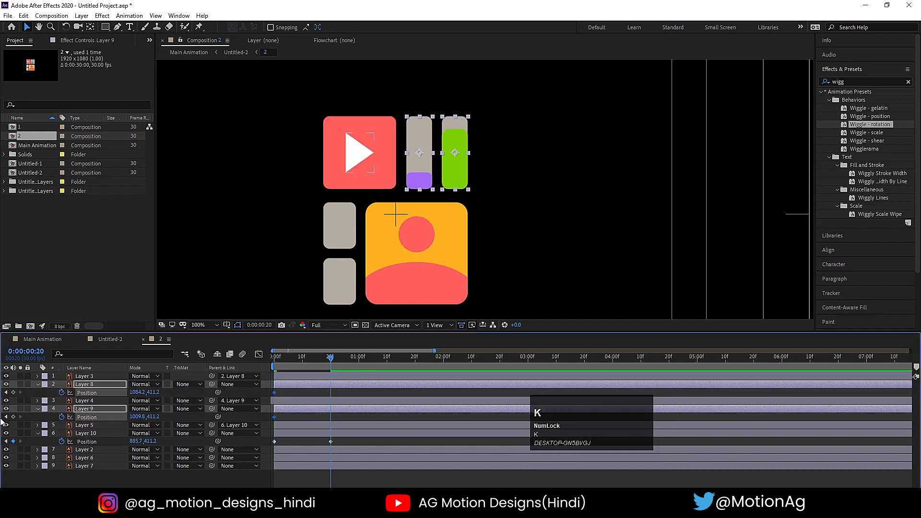
left_click(13, 392)
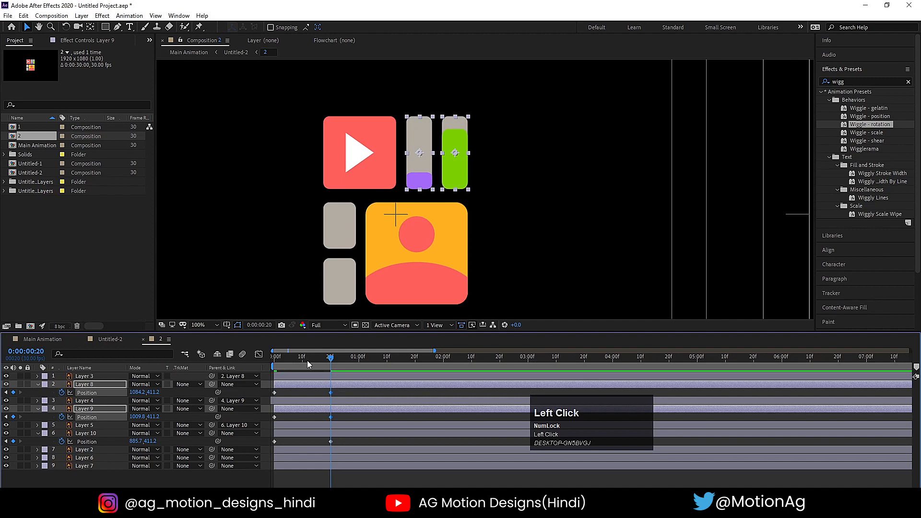
left_click_drag(308, 361, 134, 377)
At frame 0, move the purple bar straight up to 1009.8, 204.2 and the green bar right to 1196.2, 411.2
left_click(455, 129)
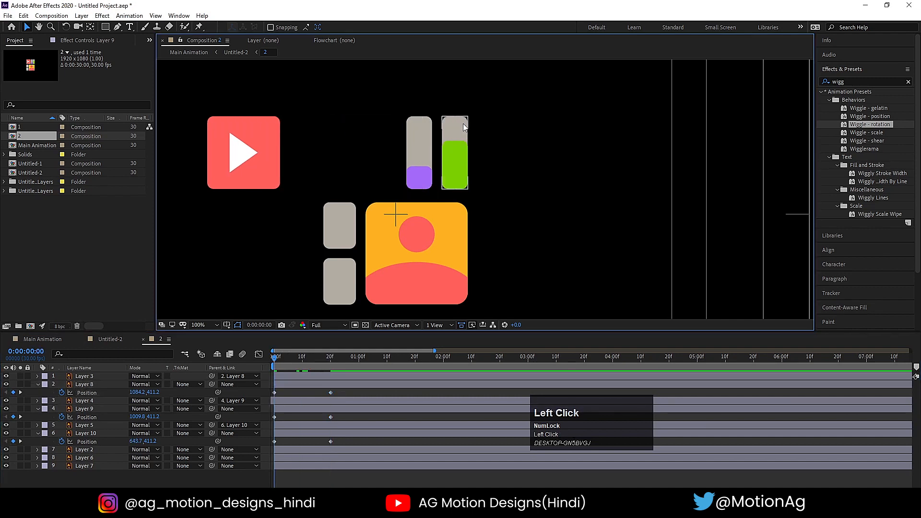
left_click(429, 132)
mouse_move(430, 143)
left_mouse_down()
mouse_move(433, 69)
mouse_move(427, 246)
mouse_move(426, 142)
left_mouse_up()
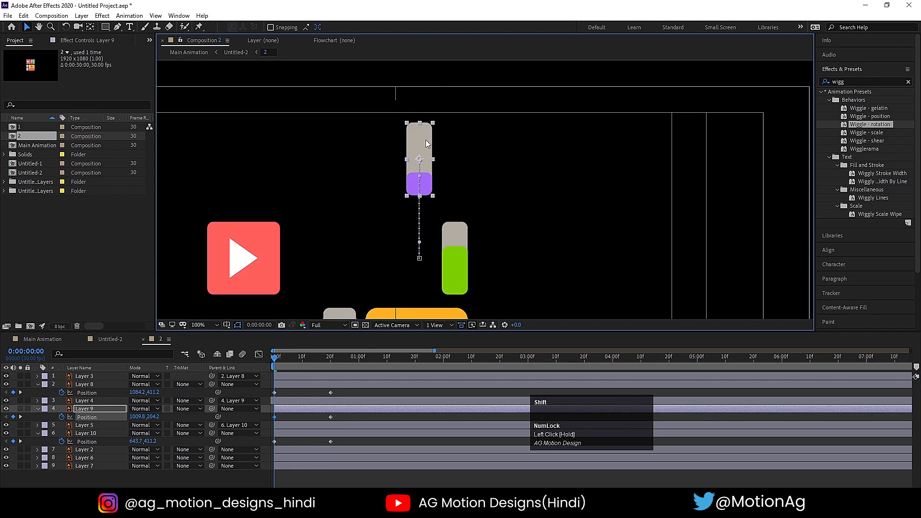
left_click(453, 229)
left_click_drag(460, 234, 512, 229)
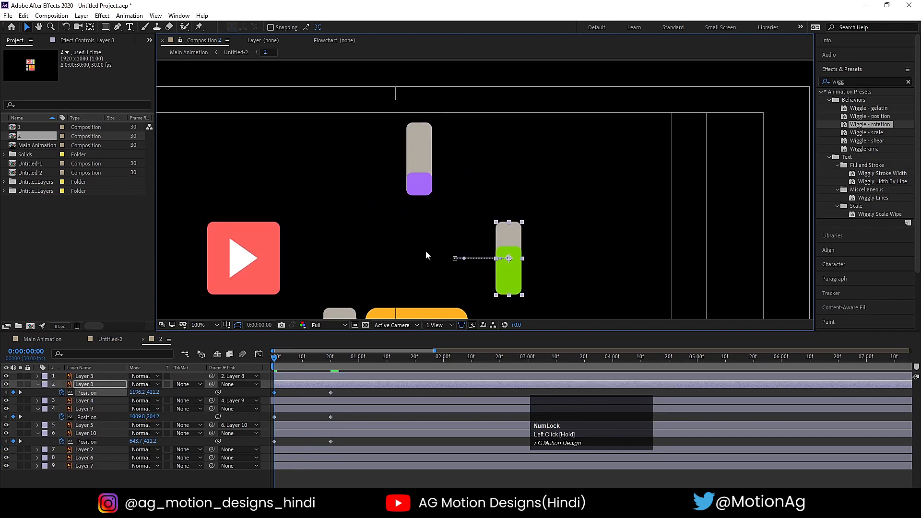
Keyframe the current position of the orange image card, Layer 2, at frames 0 and 20
key("space")
left_click_drag(418, 256, 413, 140)
left_click(447, 220)
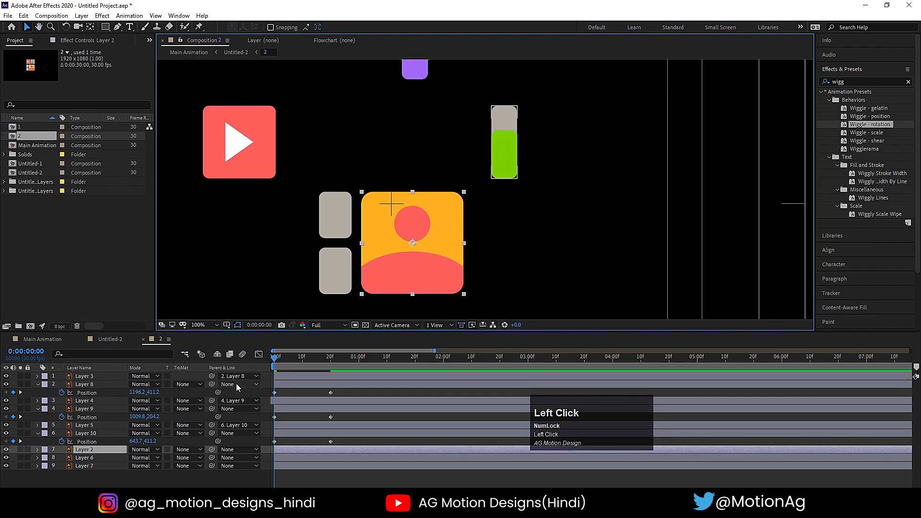
key("p")
left_click(62, 458)
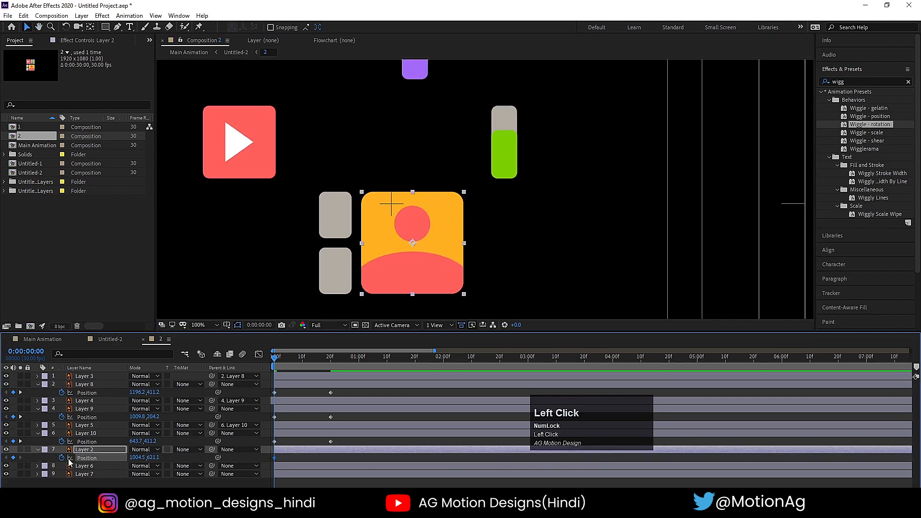
key("k")
left_click(13, 458)
key("j")
Move the orange image card straight down to 1004.5, 901.1 at frame 0
left_click_drag(393, 243, 455, 293)
scroll(426, 250, "down", 2)
key("shift")
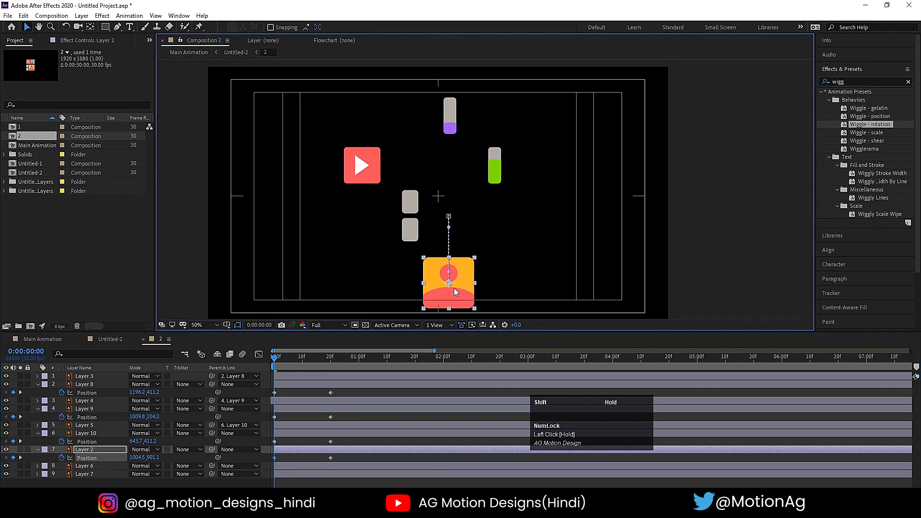
Add position and rotation keyframes at frame 0 to the two small gray tiles, Layer 6 and Layer 7
left_click(416, 209)
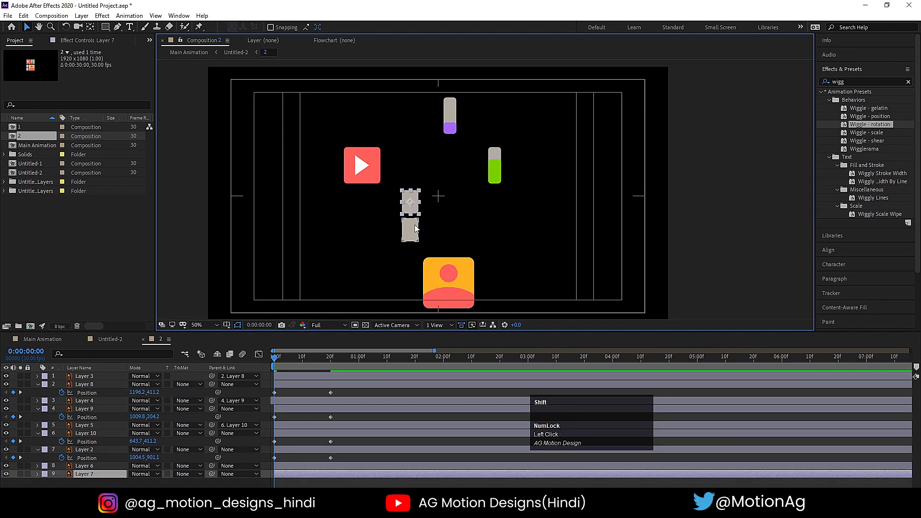
left_click(416, 229, "shift")
key("p")
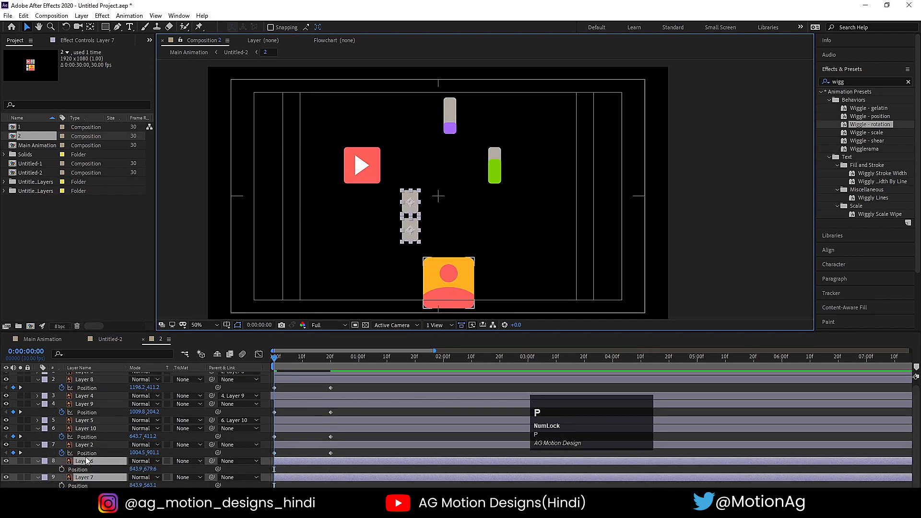
left_click(62, 469)
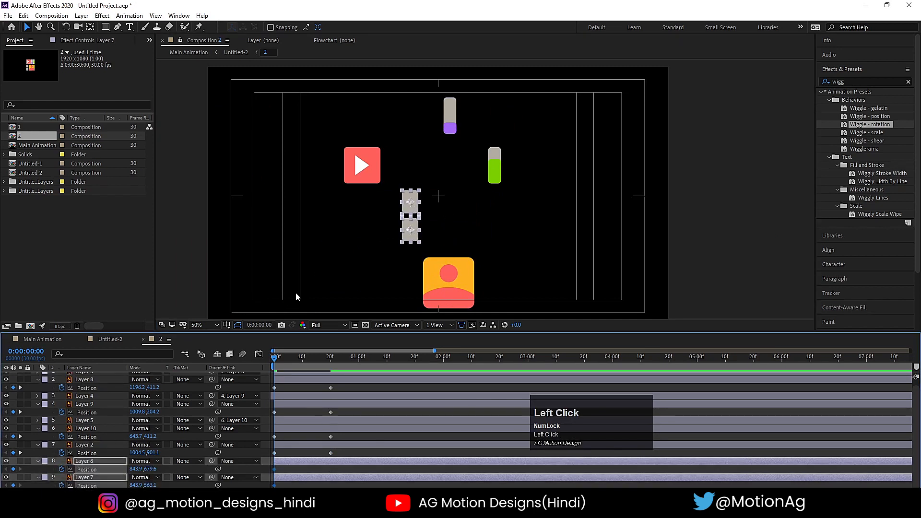
key("r")
left_click(78, 470)
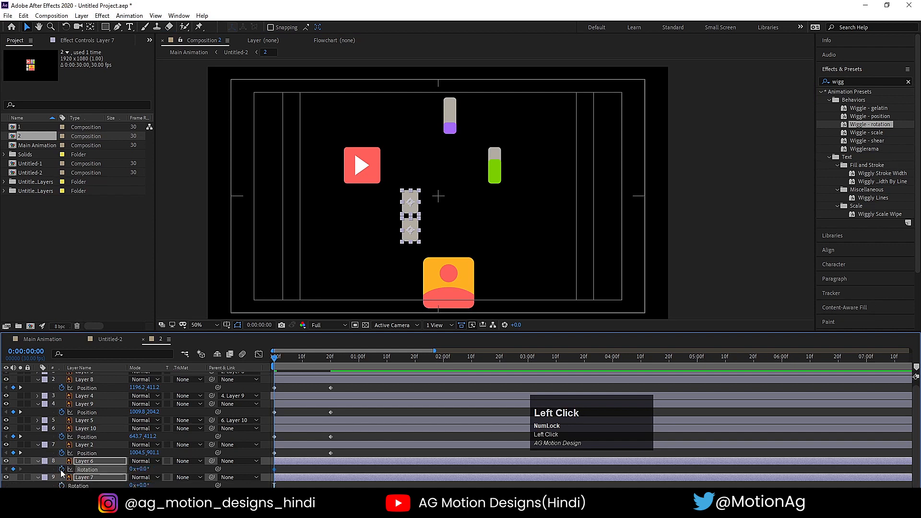
left_click(79, 485, "shift")
Add matching position and rotation keyframes for Layer 6 and Layer 7 at frame 20
key("u")
scroll(263, 430, "down", 1)
key("k")
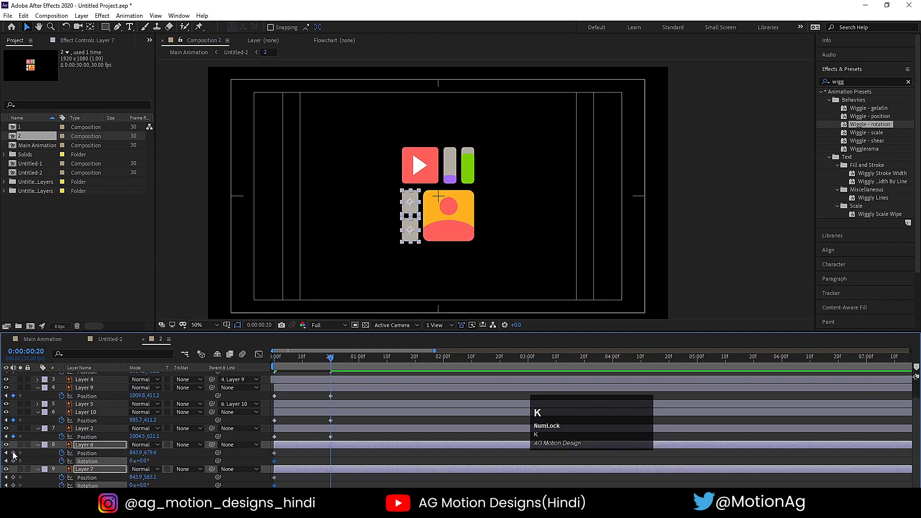
left_click(13, 453)
left_click(14, 462)
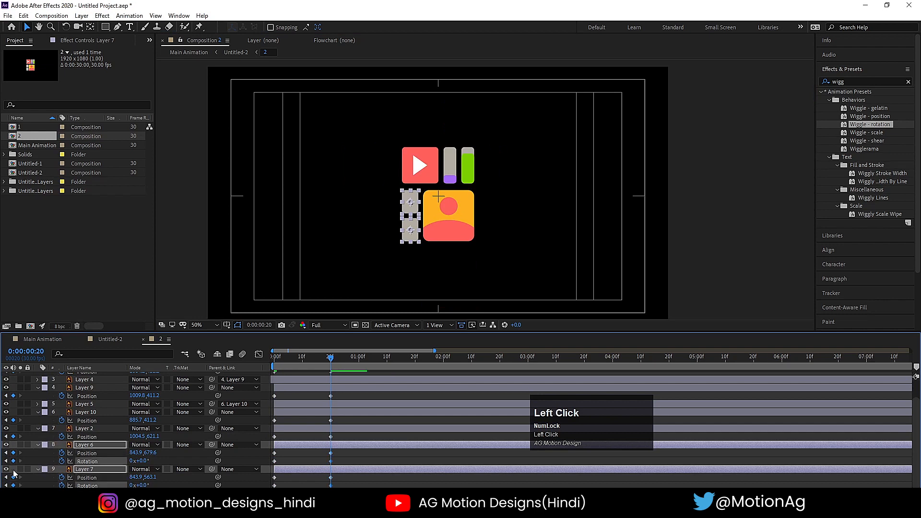
left_click(14, 478)
left_click(14, 485)
At frame 0, move both gray tiles left to X 653.9, set their rotation to -161°, and preview the animation
key("j")
left_click(305, 458)
key("space")
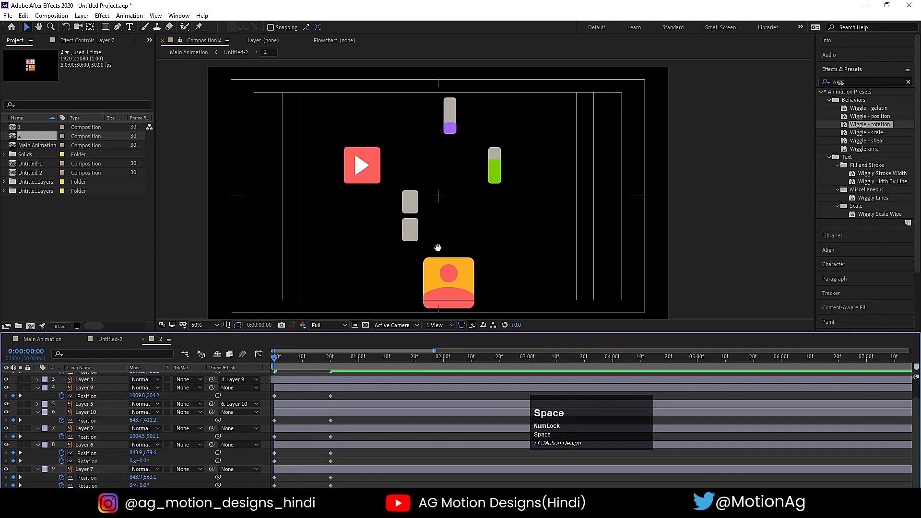
left_click_drag(396, 221, 392, 193)
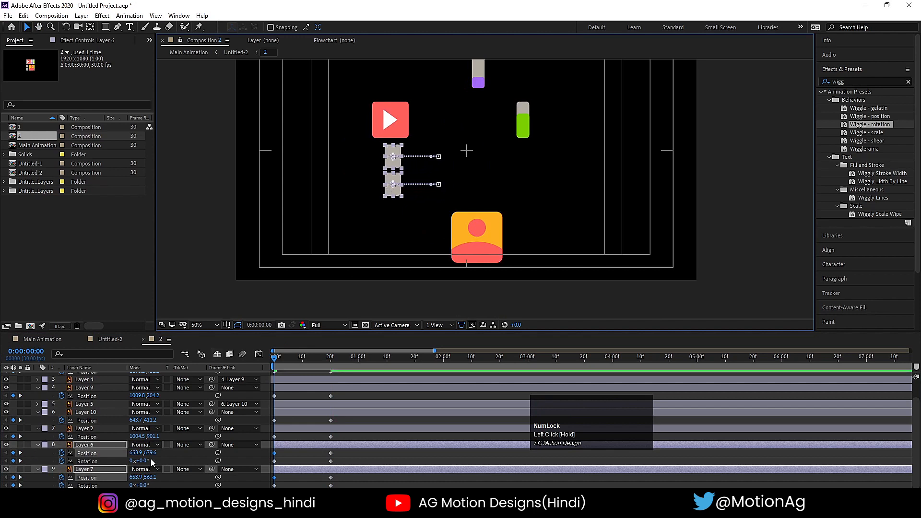
left_click_drag(142, 461, 89, 461)
key("space")
left_click(263, 388)
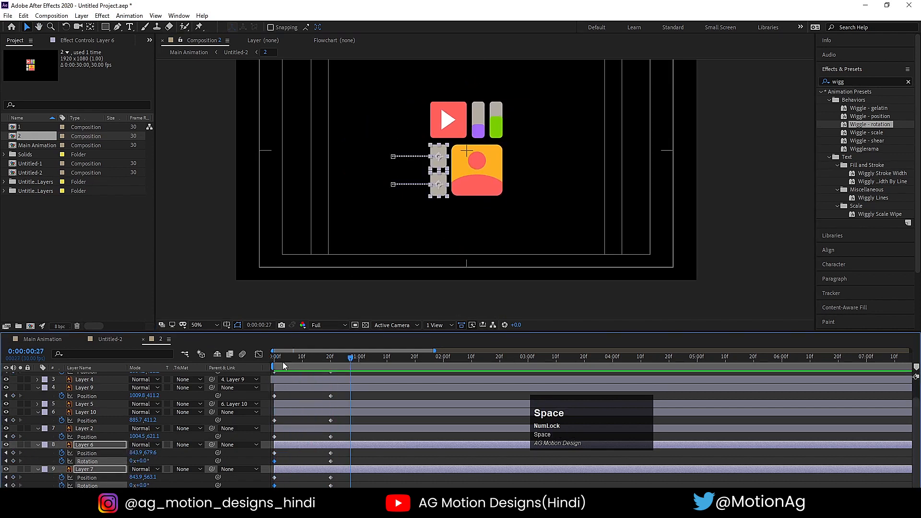
Examine the position, rotation and scale keyframes across all layers in the composition's timeline
left_click_drag(351, 487, 254, 322)
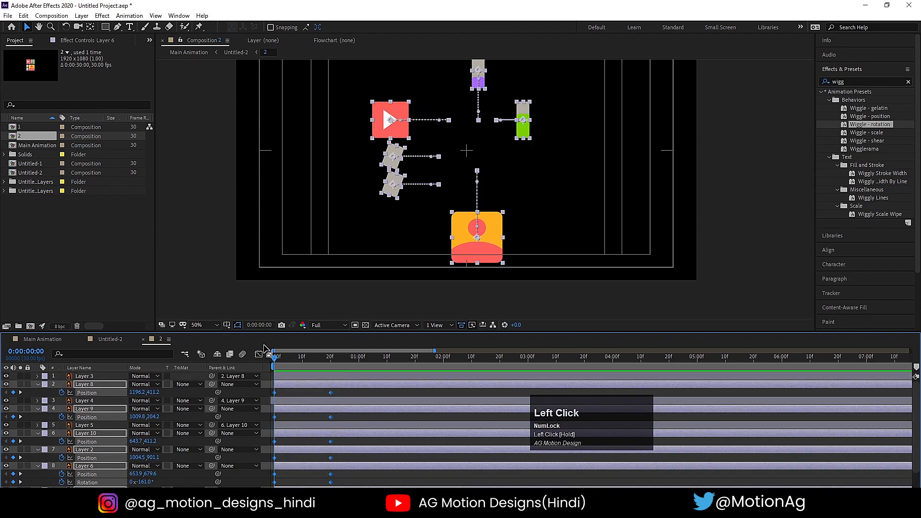
left_click(577, 117)
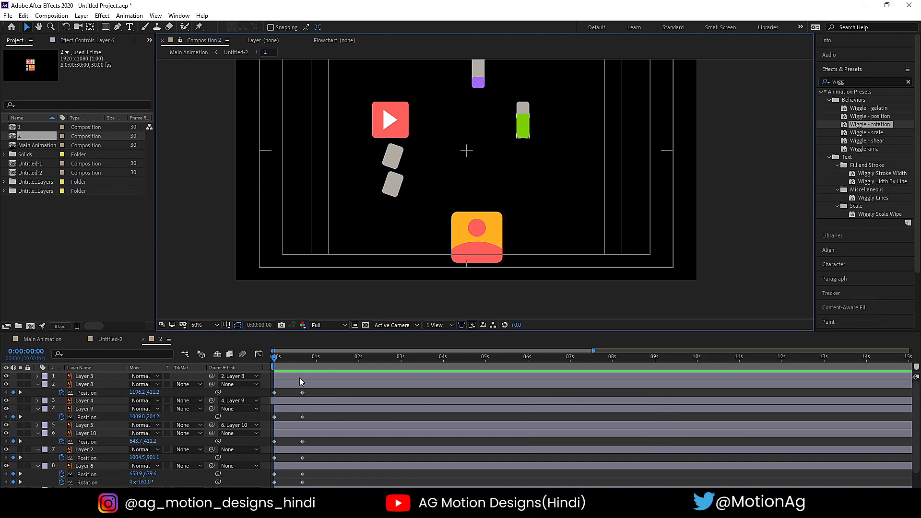
scroll(299, 378, "down", 2)
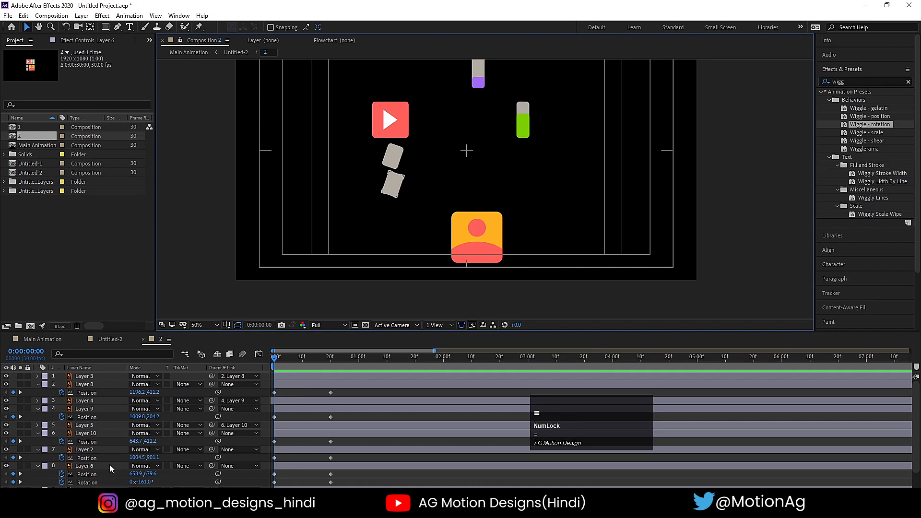
scroll(109, 465, "down", 1)
scroll(315, 427, "up", 1)
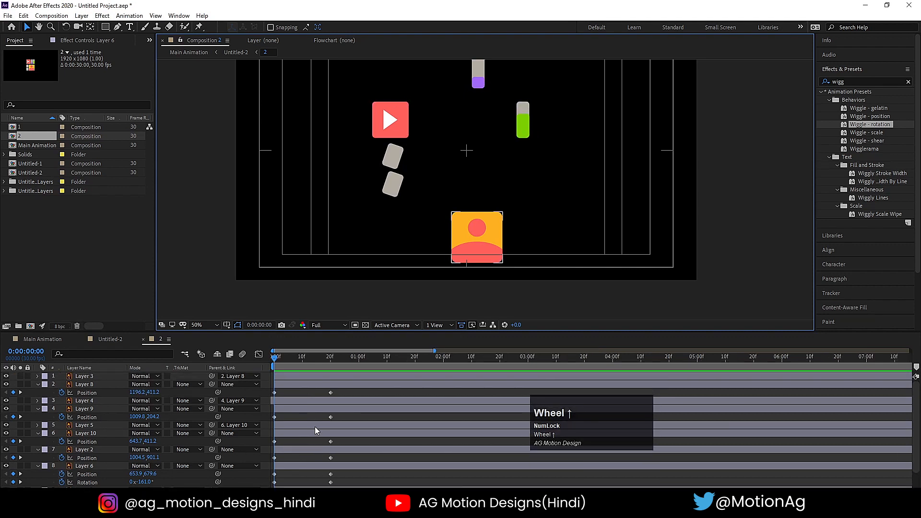
key("u")
key("u")
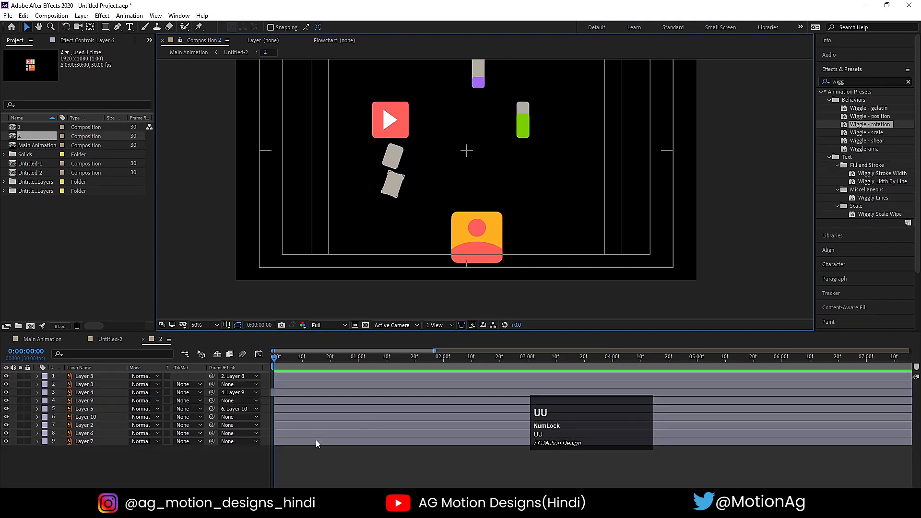
key("u")
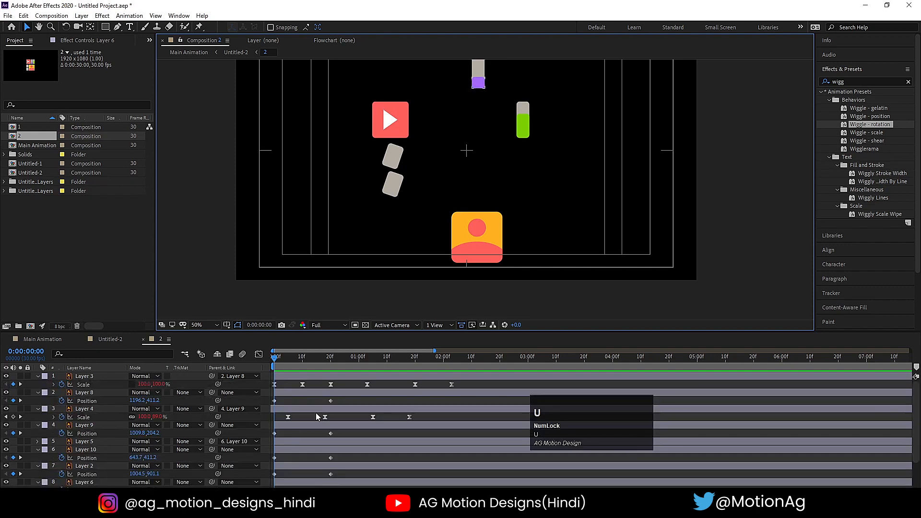
key("u")
scroll(293, 411, "down", 2)
left_click(292, 410)
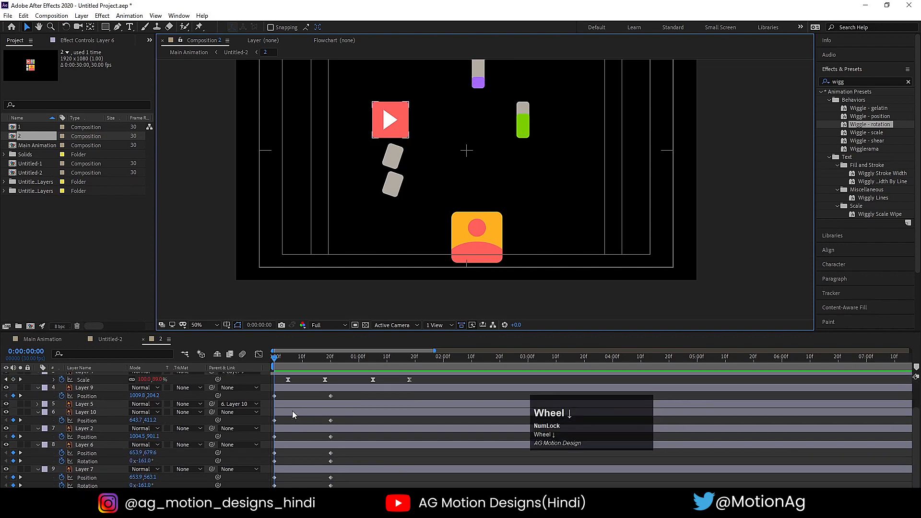
scroll(308, 423, "up", 2)
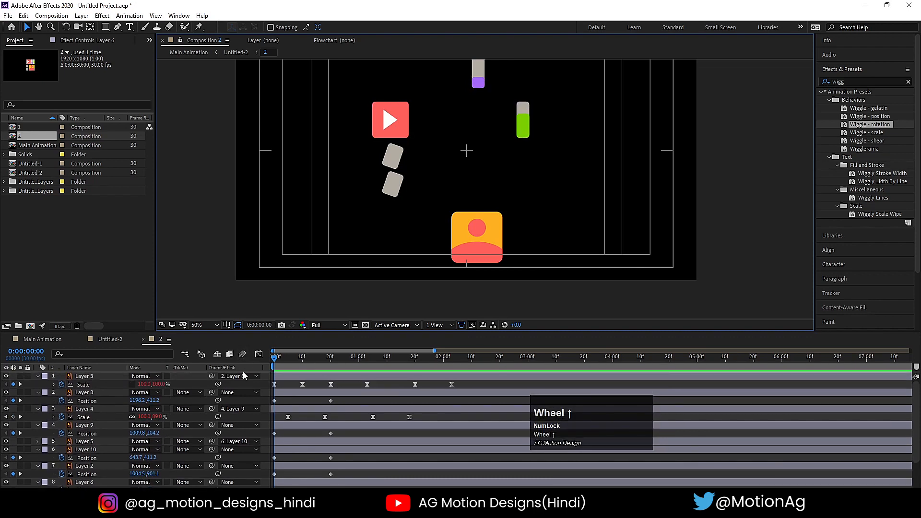
left_click(303, 394)
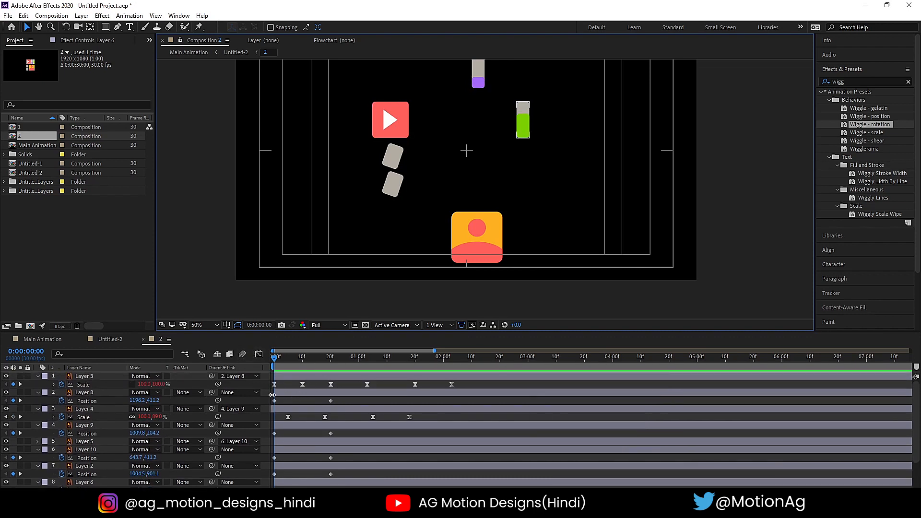
left_click(154, 409)
key("u")
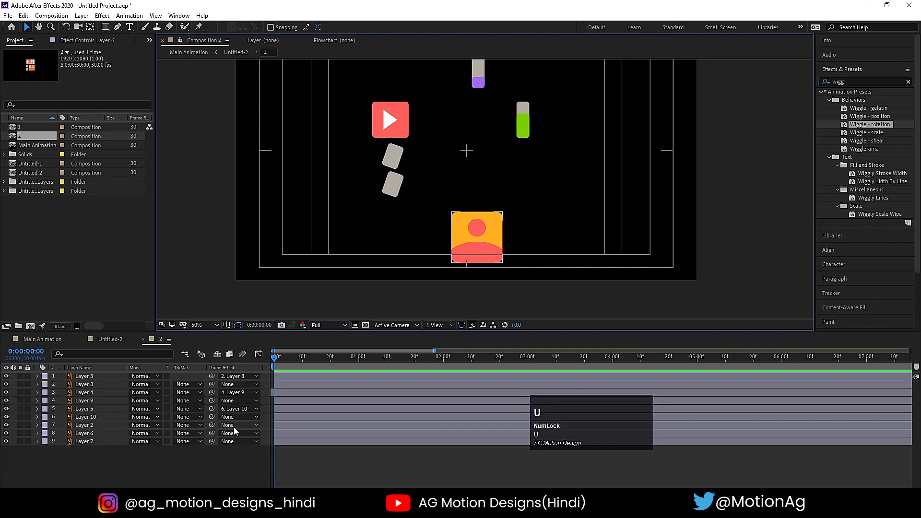
Apply Easy Ease to all position and rotation keyframes of every layer in composition 2
key("shift")
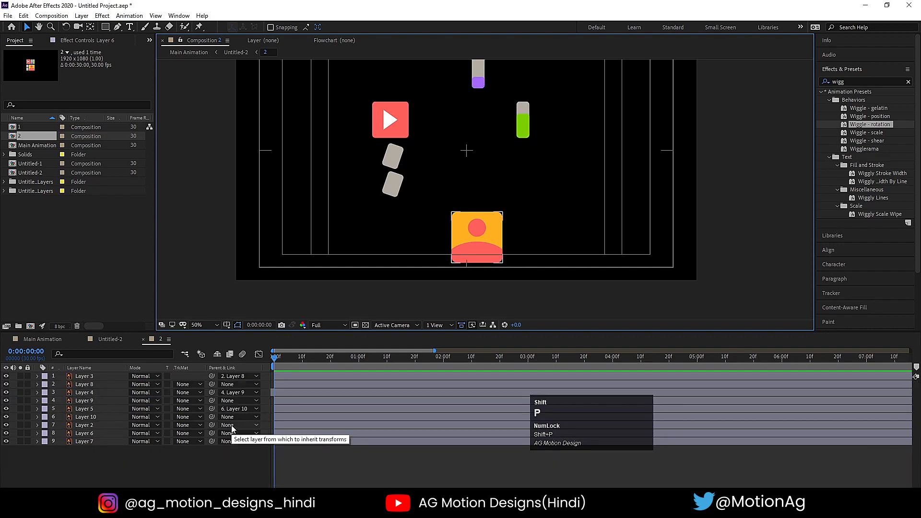
left_click(138, 452)
key("ctrl+a")
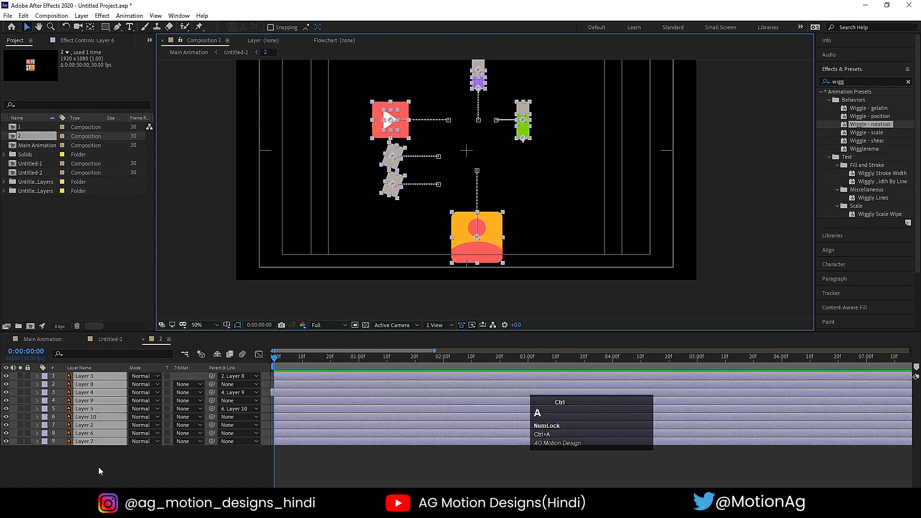
left_click(99, 467)
key("ctrl+a")
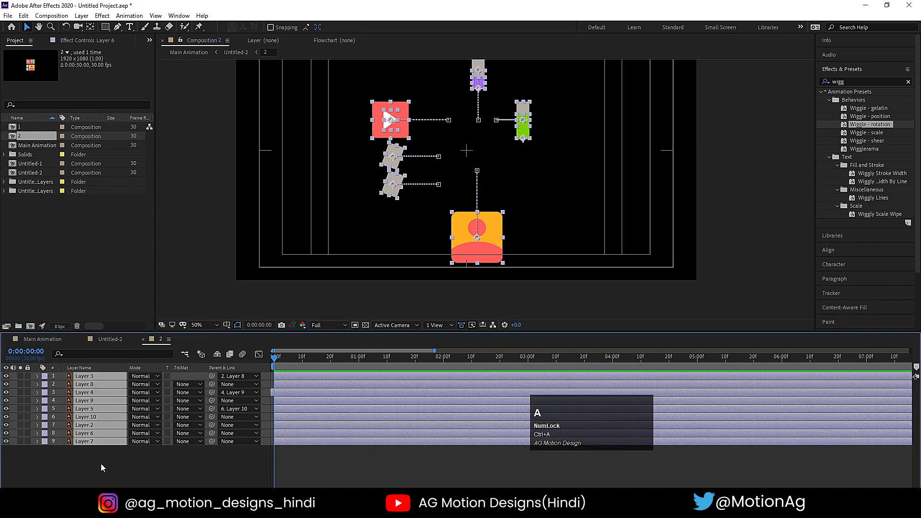
key("p")
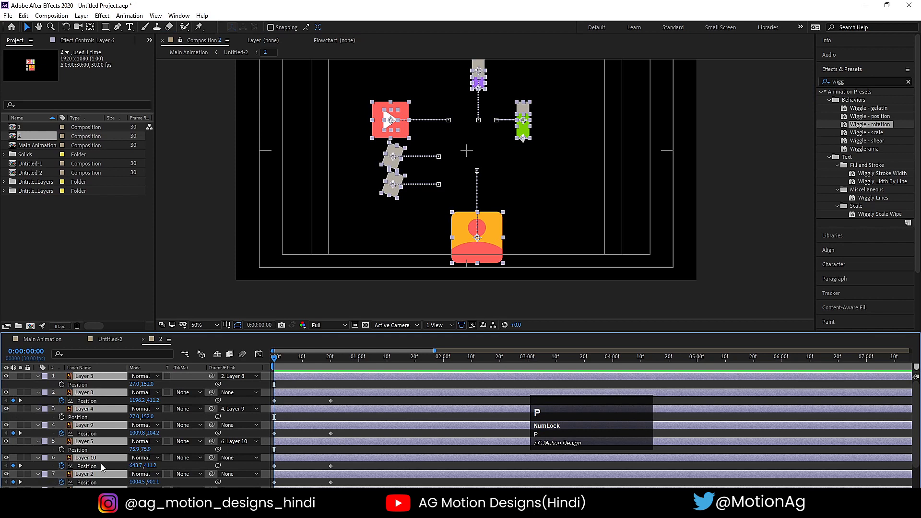
key("shift+r")
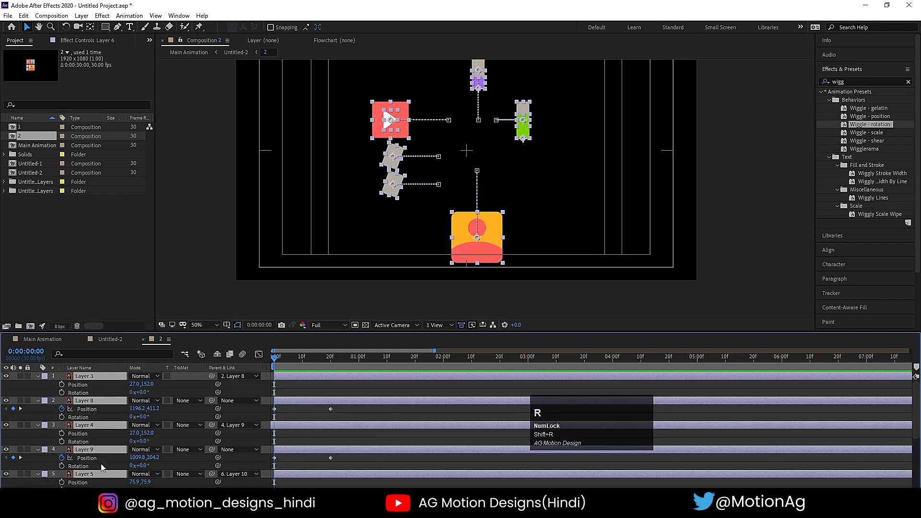
scroll(275, 459, "down", 4)
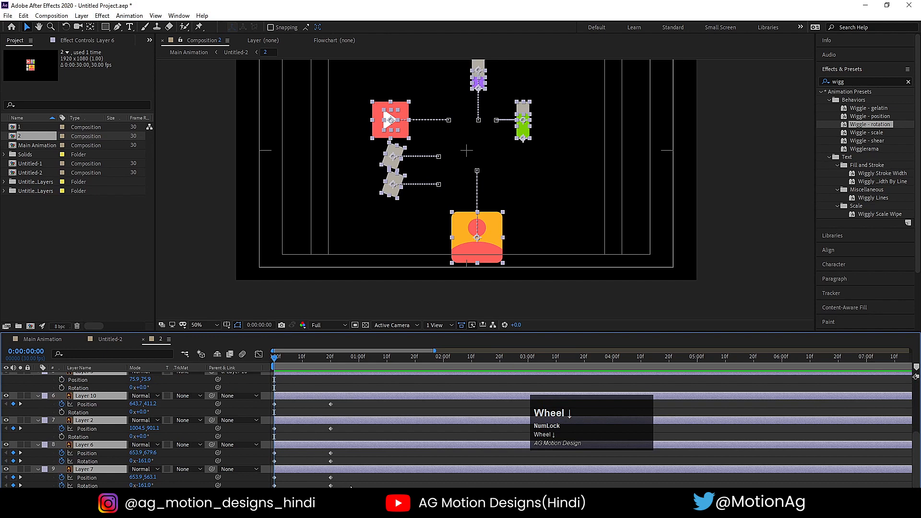
left_click_drag(355, 487, 223, 287)
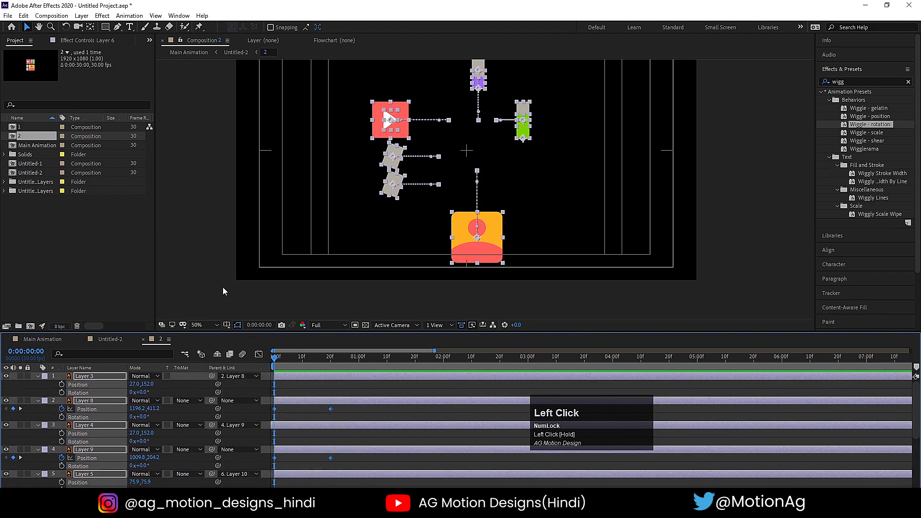
key("F9")
Reshape the keyframes' speed graph so the motion peaks early and slows gradually towards frame 20
left_click(259, 354)
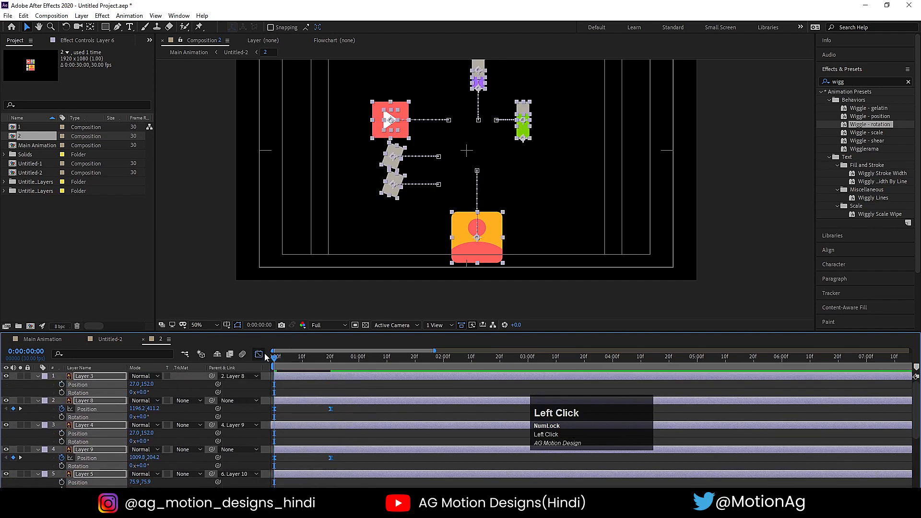
left_click_drag(331, 472, 302, 467)
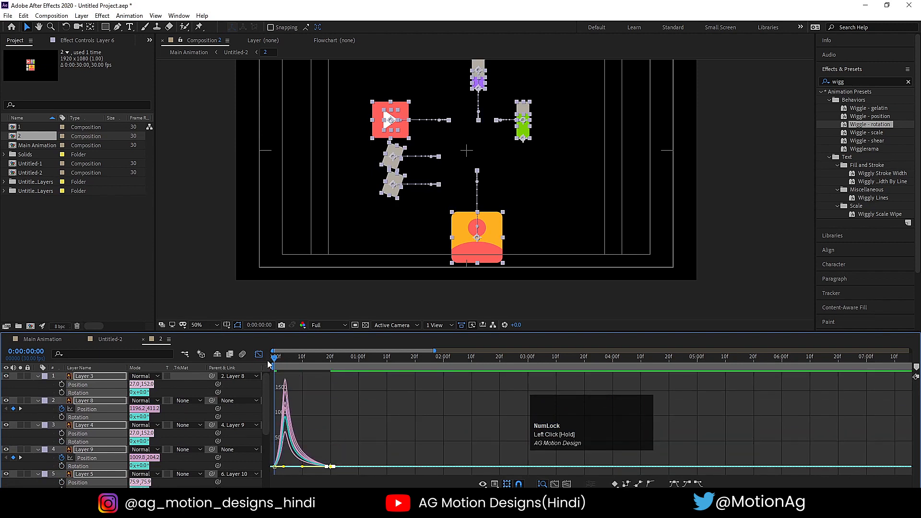
left_click(260, 355)
left_click(292, 387)
key("u")
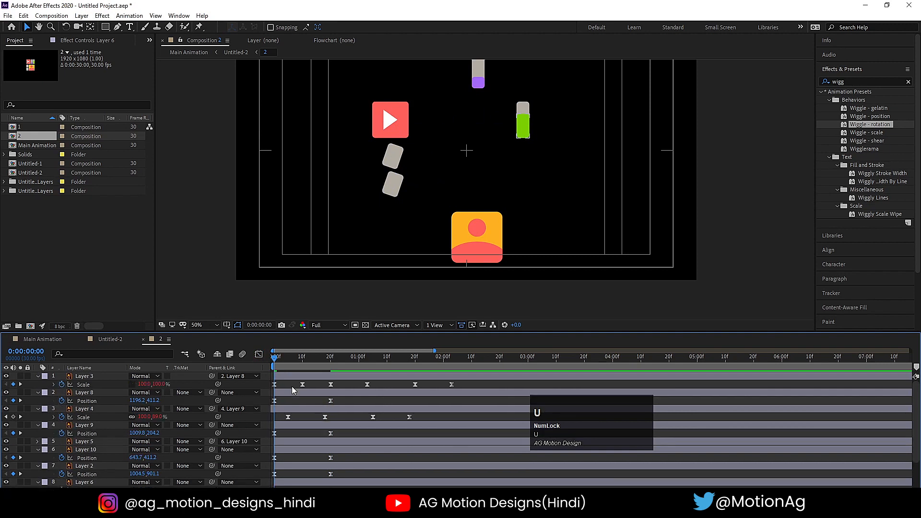
key("u")
Preview the eased assembly animation of the cards and bars from frame 0
key("space")
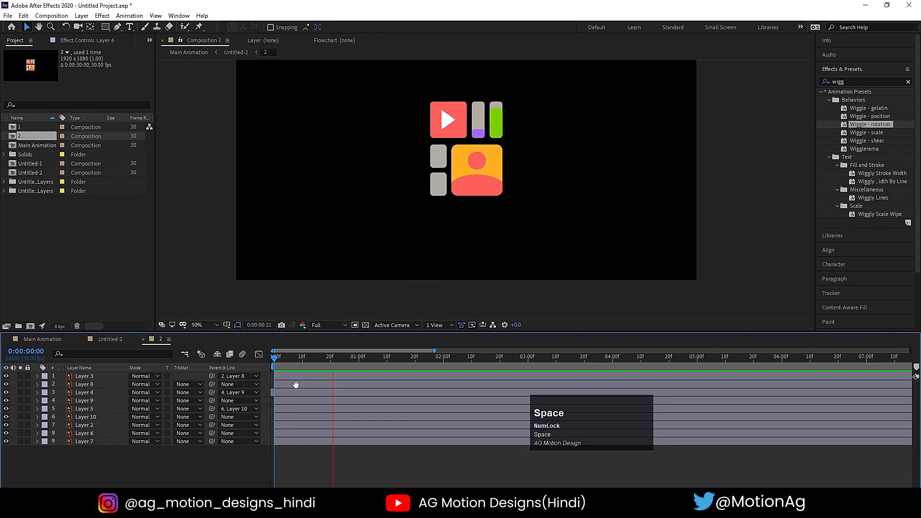
left_click(283, 363)
key("space")
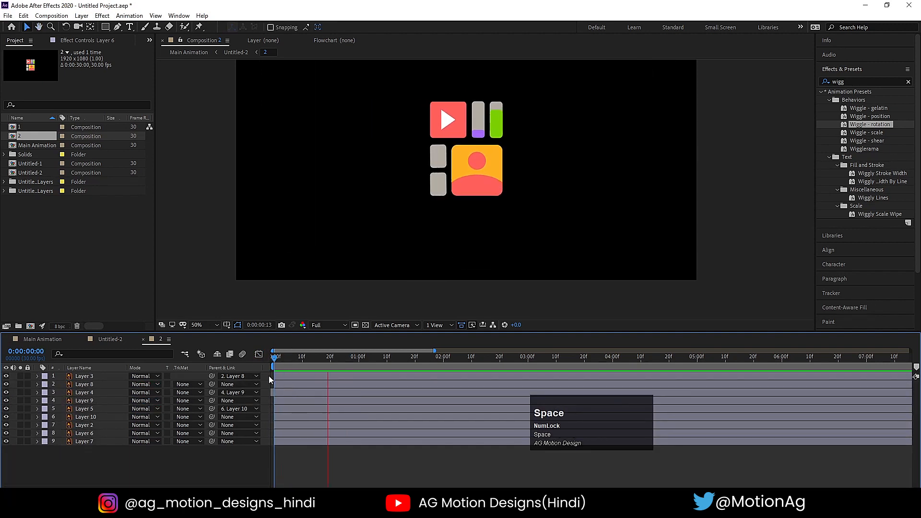
left_click(287, 364)
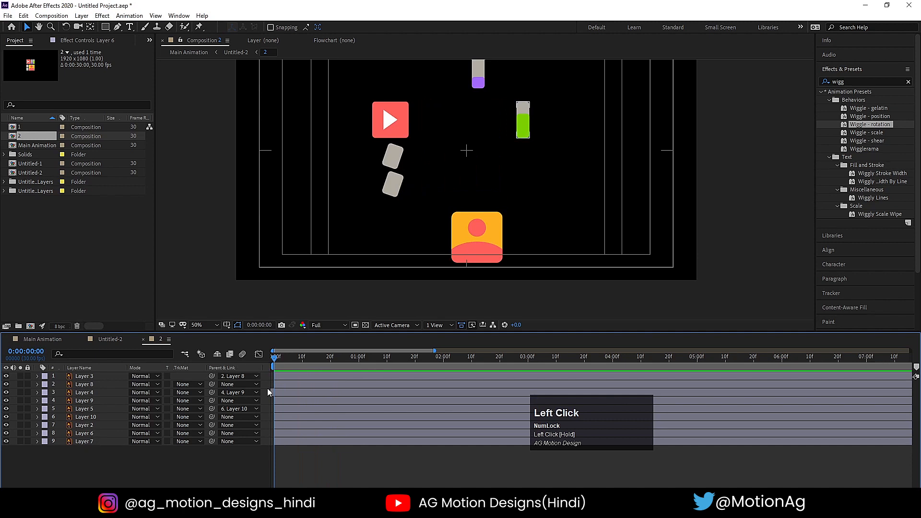
Offset Layer 6, the lower gray tile, so it starts at frame 2 of composition 2
key("p")
scroll(281, 422, "down", 2)
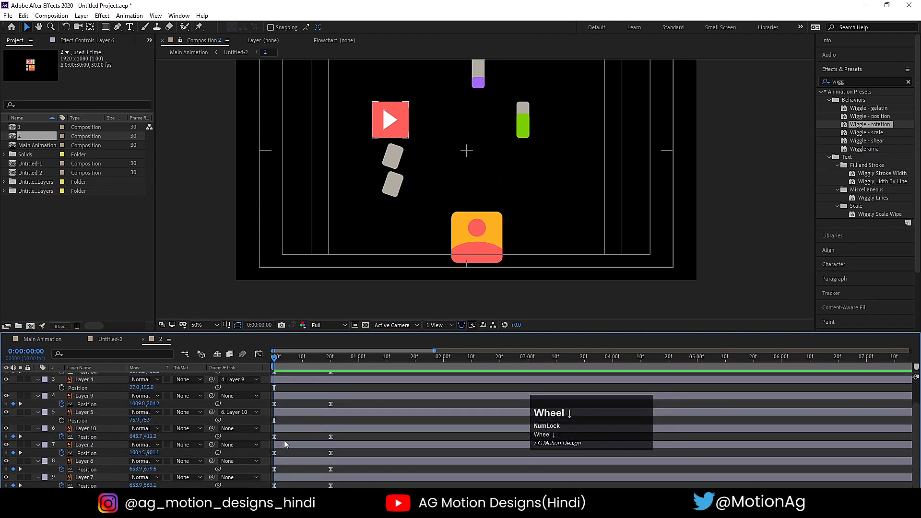
key("equal")
key("equal")
key("equal")
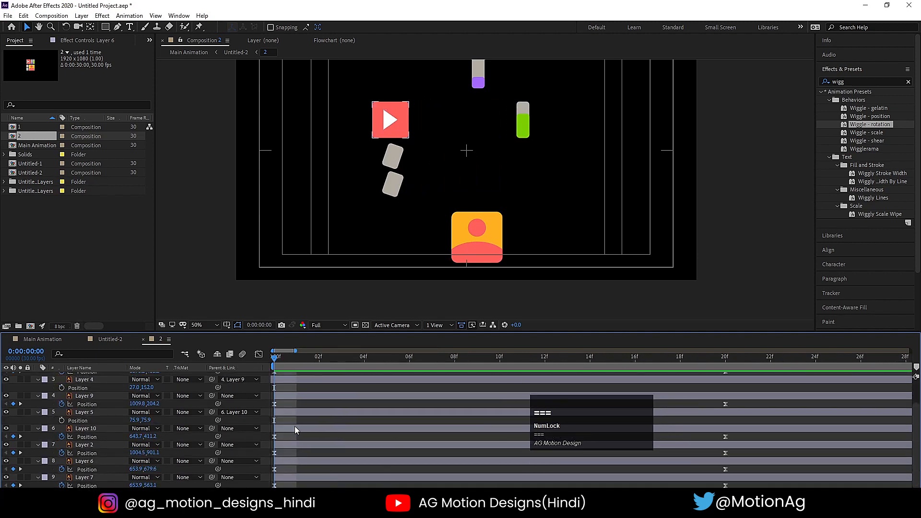
scroll(295, 426, "down", 3)
left_click(290, 453)
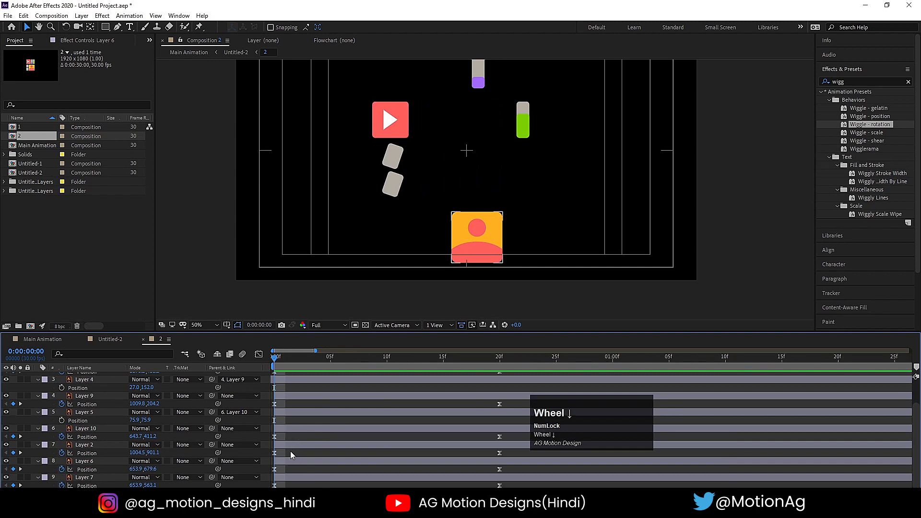
key("Page_Down")
key("Page_Down")
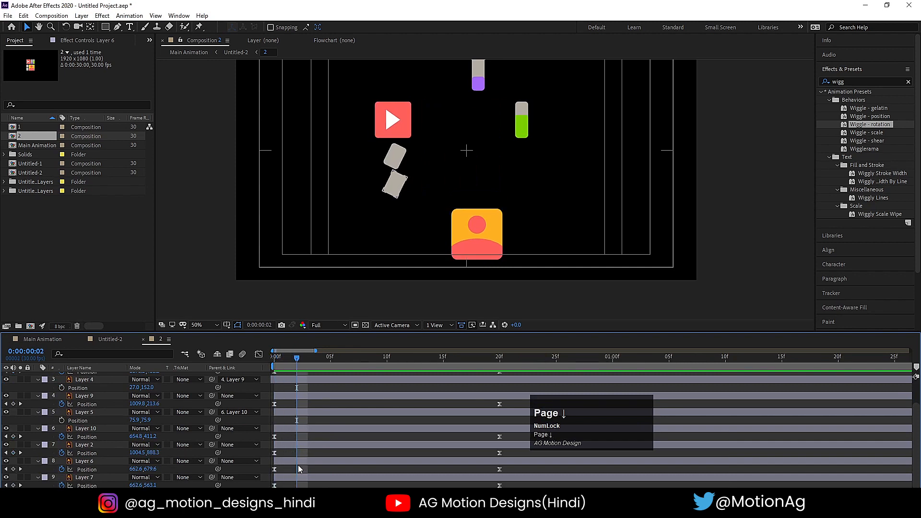
left_click(297, 462)
key("bracketleft")
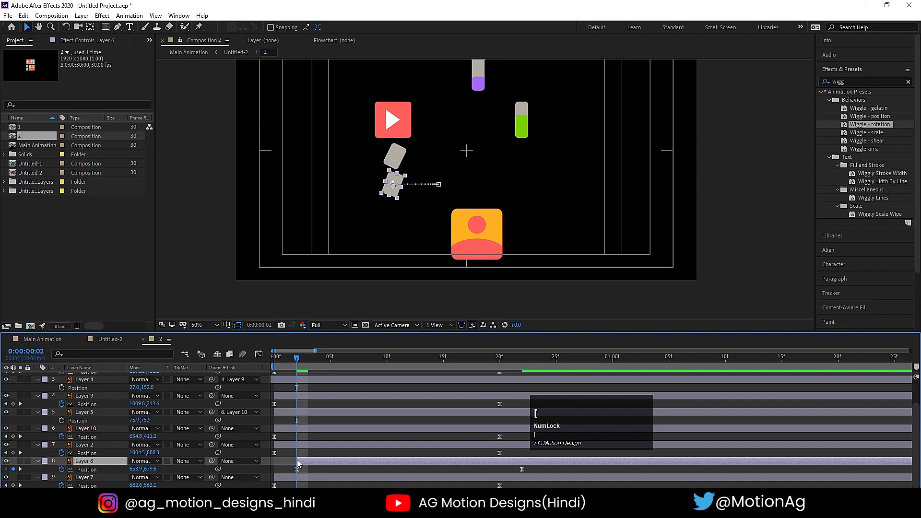
Continue the stagger by starting Layer 2 at frame 4 and Layer 10 at frame 6
key("Page_Down")
key("Page_Down")
left_click(314, 449)
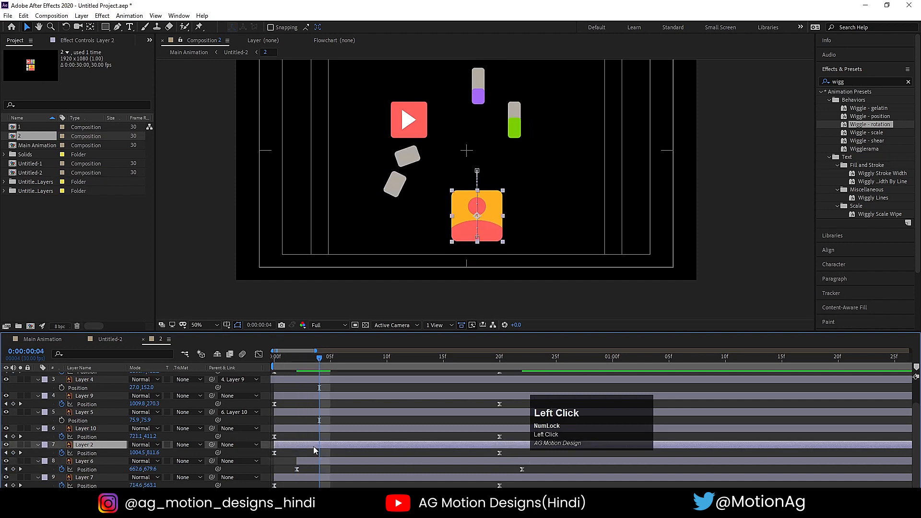
key("bracketleft")
key("Page_Down")
key("Page_Down")
left_click(316, 430)
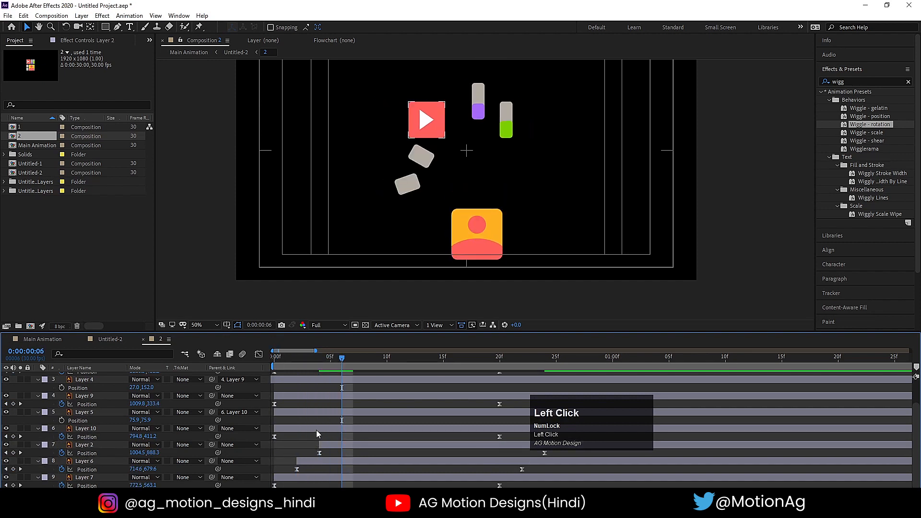
key("bracketleft")
Start Layer 9 at frame 8 and Layer 8 at frame 10 to complete the two-frame stagger
key("Page_Down")
key("Page_Down")
left_click(336, 397)
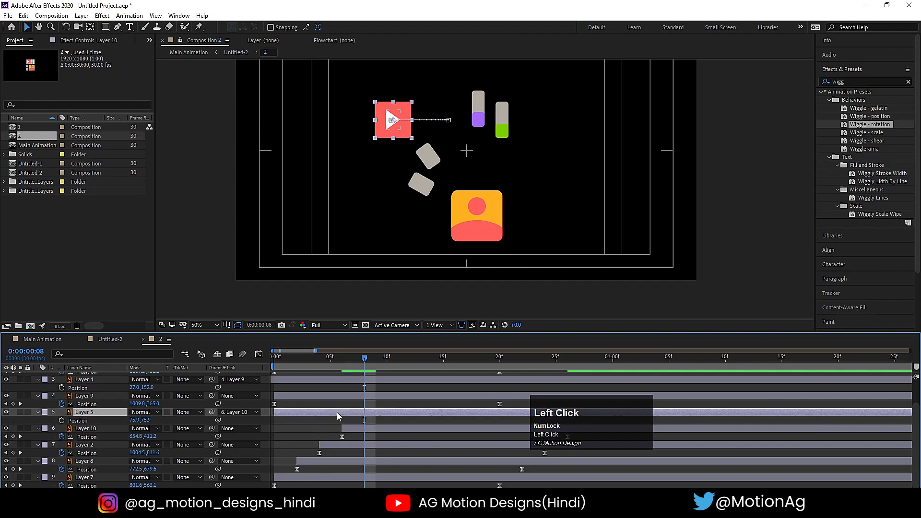
key("bracketleft")
scroll(357, 426, "up", 2)
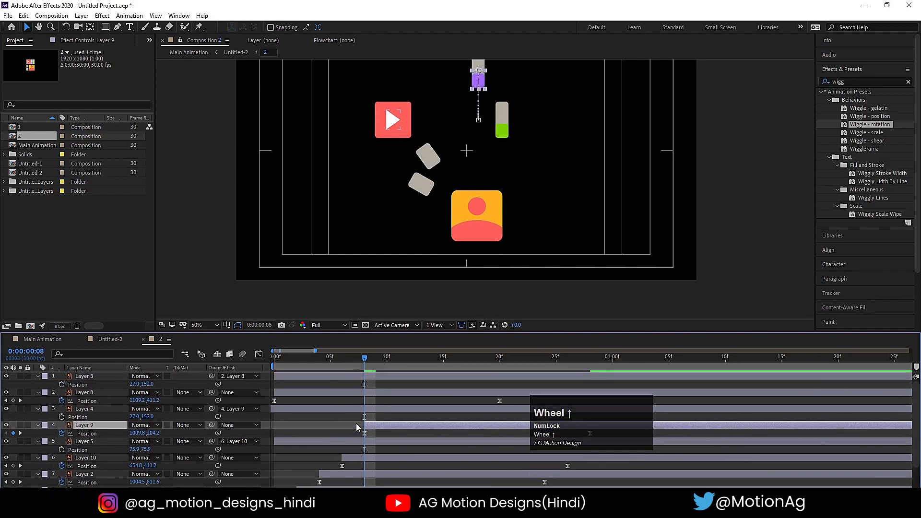
key("Page_Down")
key("Page_Down")
left_click(386, 396)
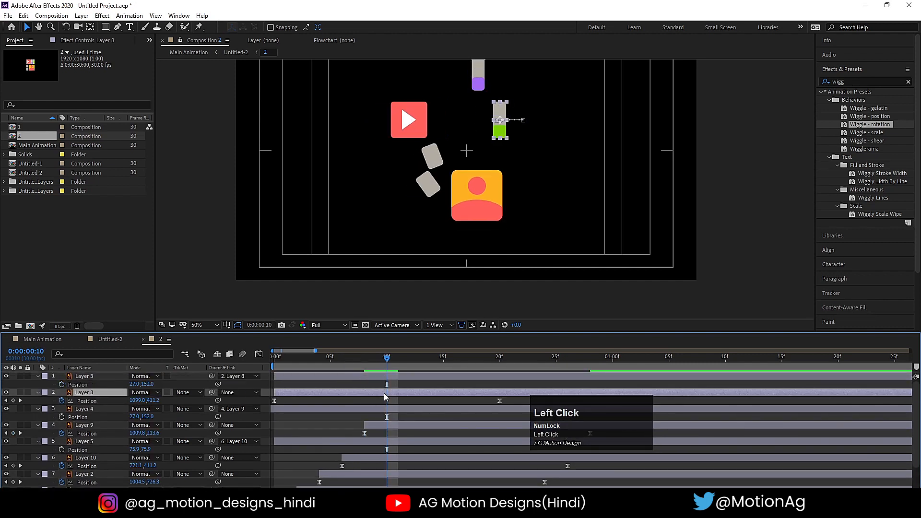
key("bracketleft")
Preview the staggered layer animation of composition 2 from frame 0
key("minus")
key("minus")
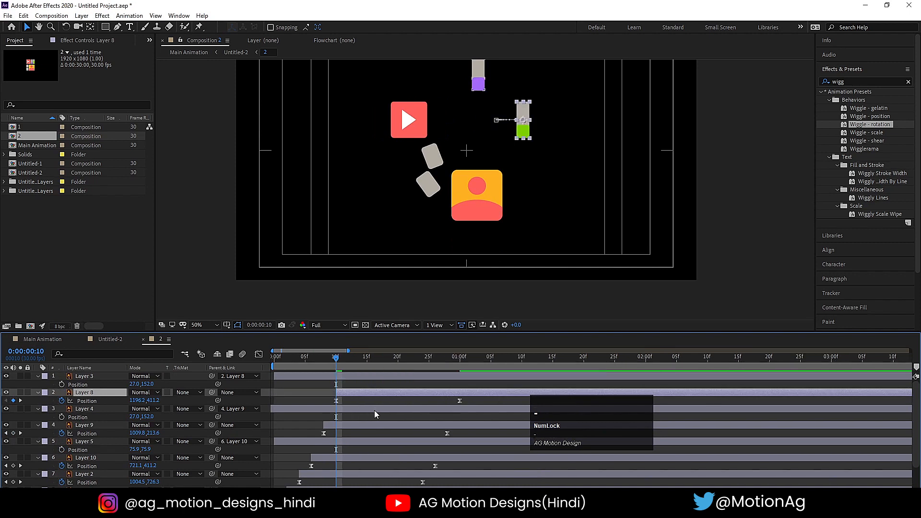
scroll(344, 423, "down", 2)
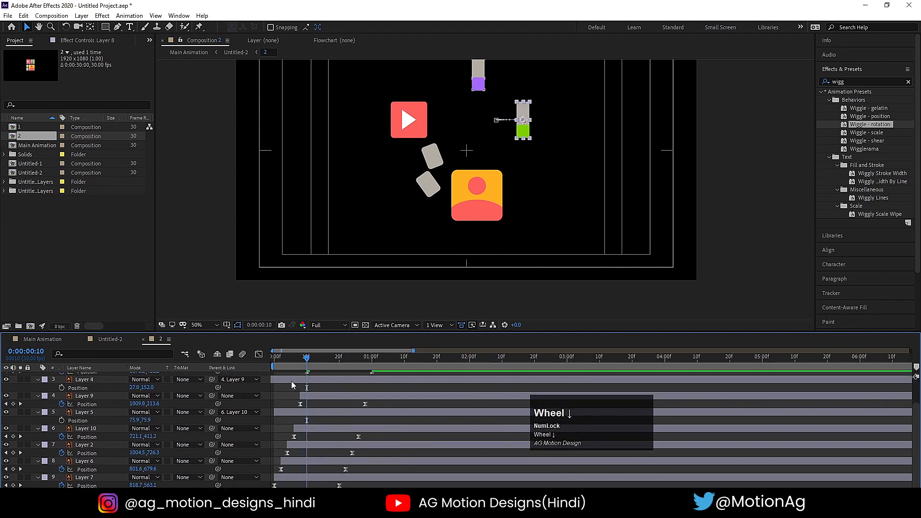
left_click(283, 363)
key("space")
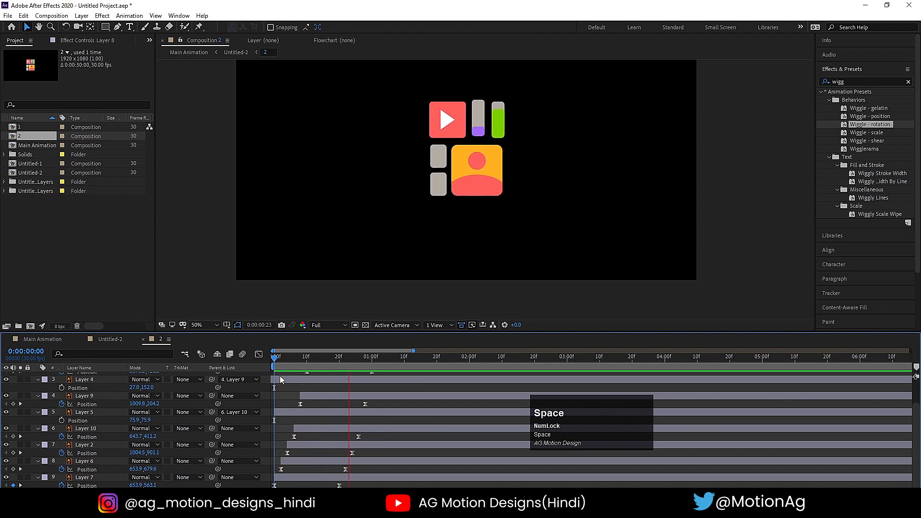
left_click_drag(285, 366, 113, 351)
In the Untitled-2 composition, delay the nested layer 2 to start at about frame 14 and preview the phone animation
left_click(114, 340)
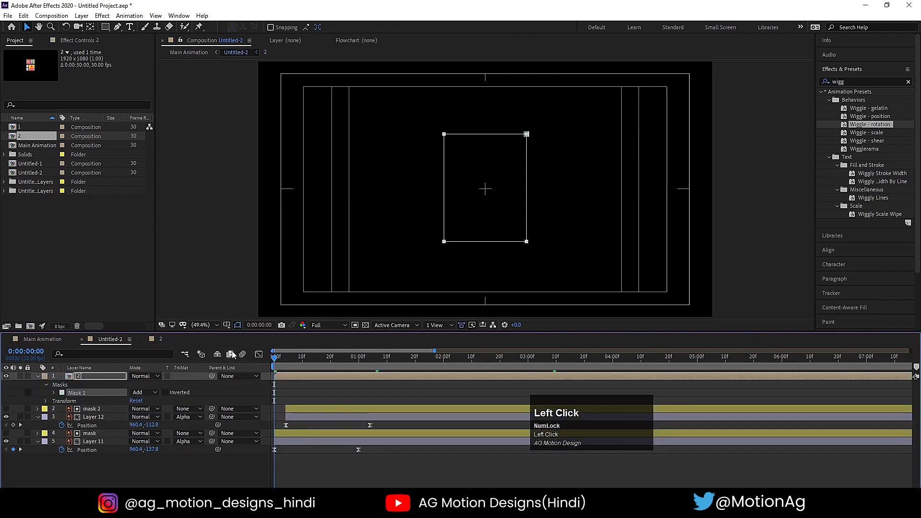
key("space")
left_click(298, 377)
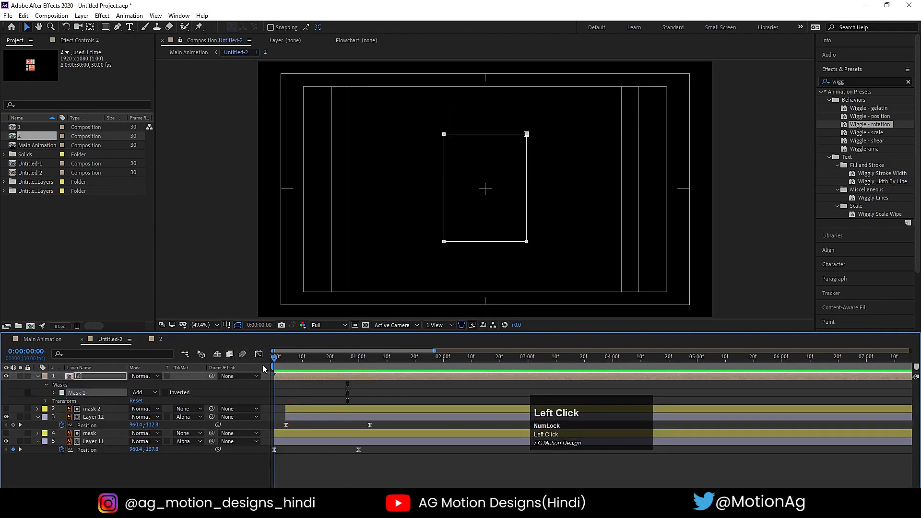
left_click_drag(287, 376, 326, 379)
key("space")
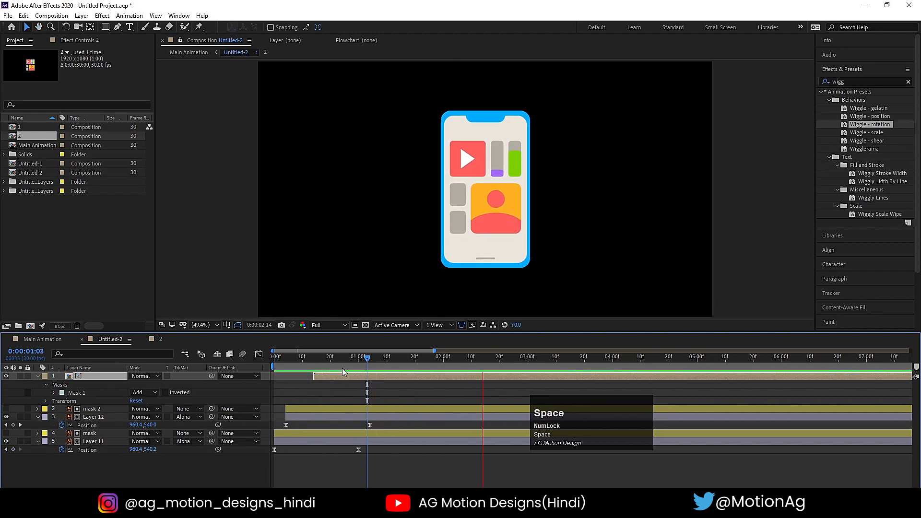
left_click(299, 358)
Switch to the Main Animation composition and preview the transition from the presentation board to the phone
left_click(48, 339)
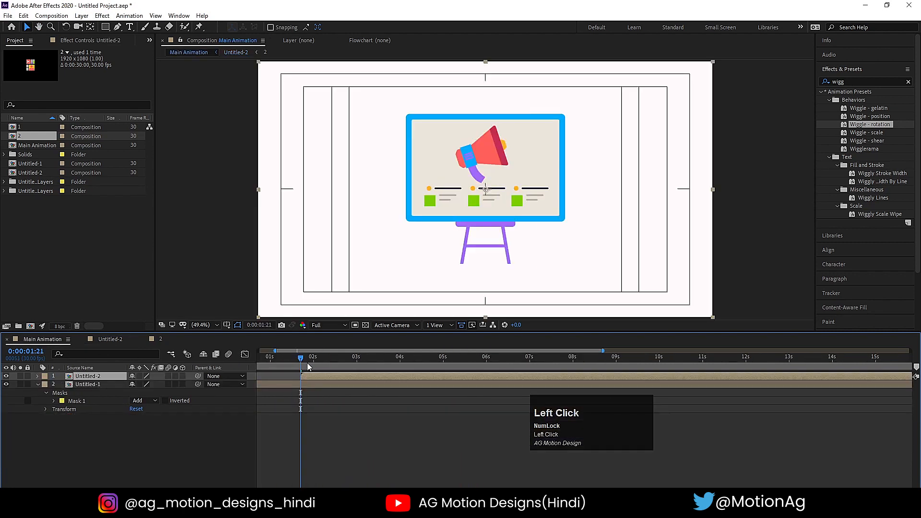
key("space")
left_click(278, 358)
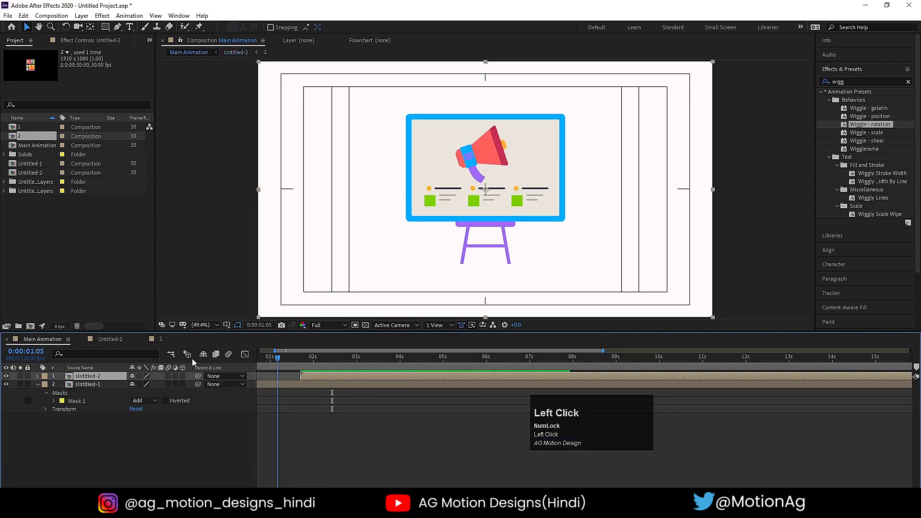
key("space")
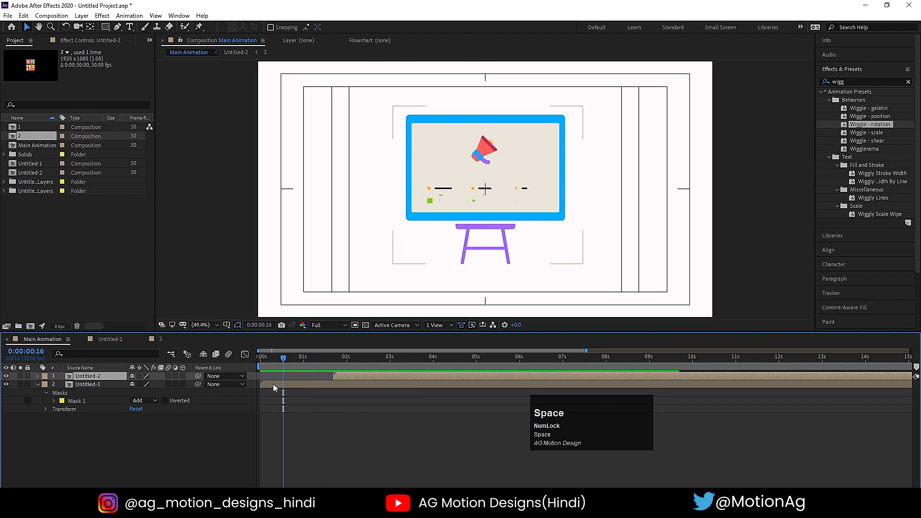
left_click(272, 384)
key("space")
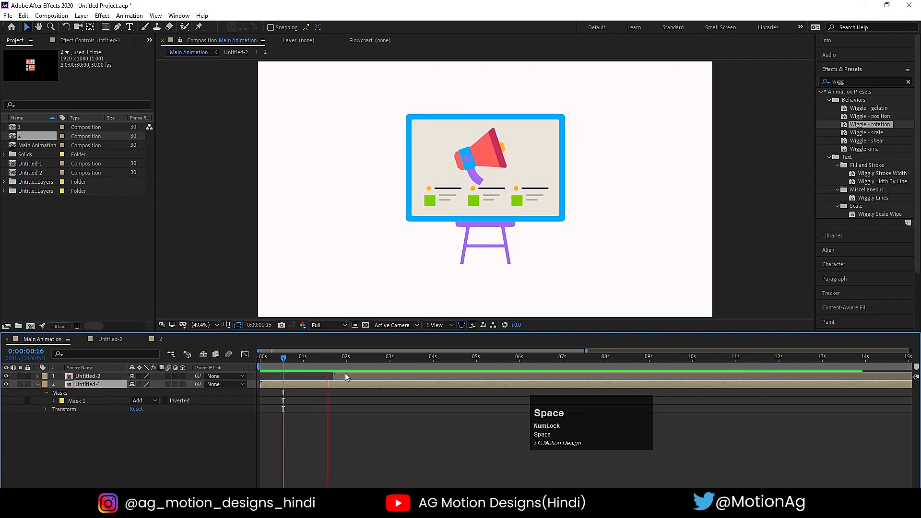
Delay the Untitled-2 layer to start at about 2 seconds in the main timeline and preview the result
left_click(358, 375)
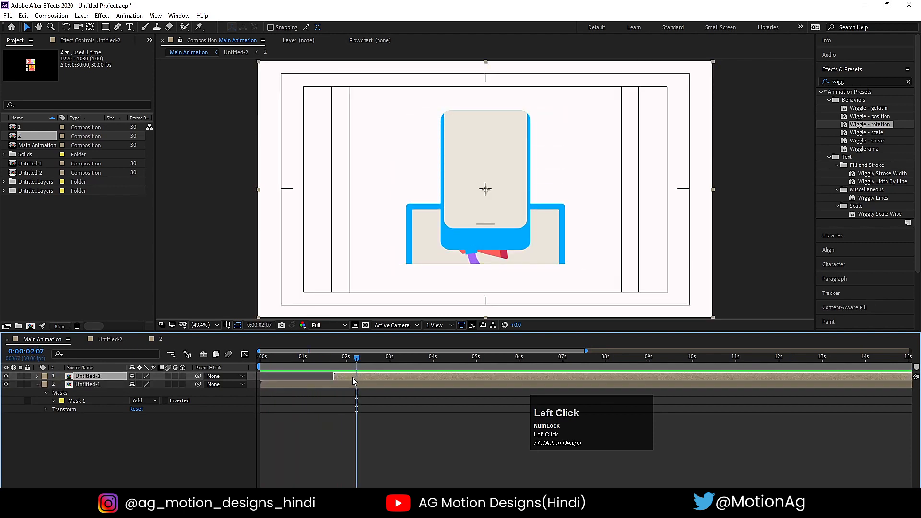
left_click_drag(352, 378, 362, 377)
key("space")
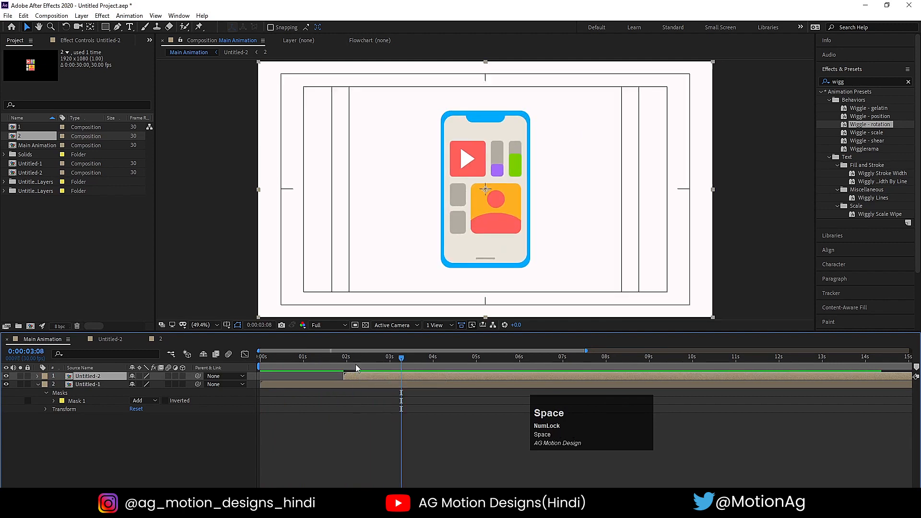
Preview the main animation from frame 0 through the phone screen animation
left_click(260, 358)
key("space")
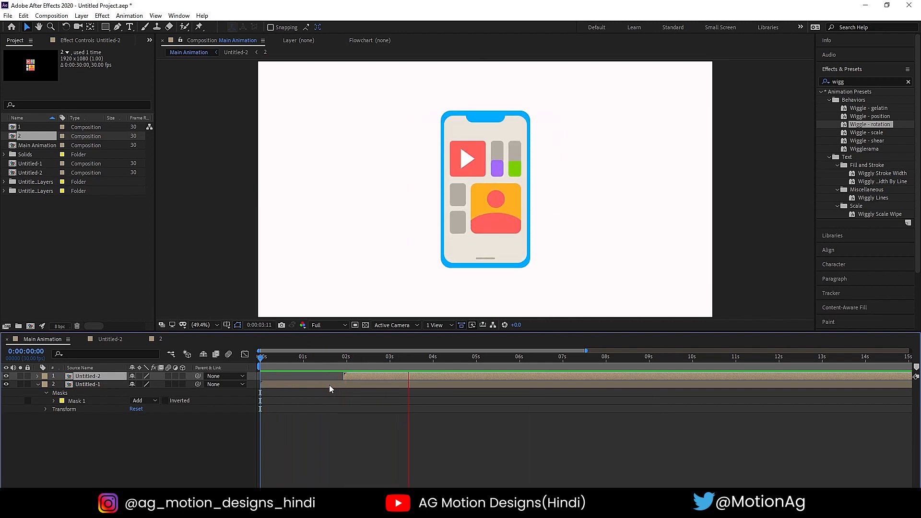
key("space")
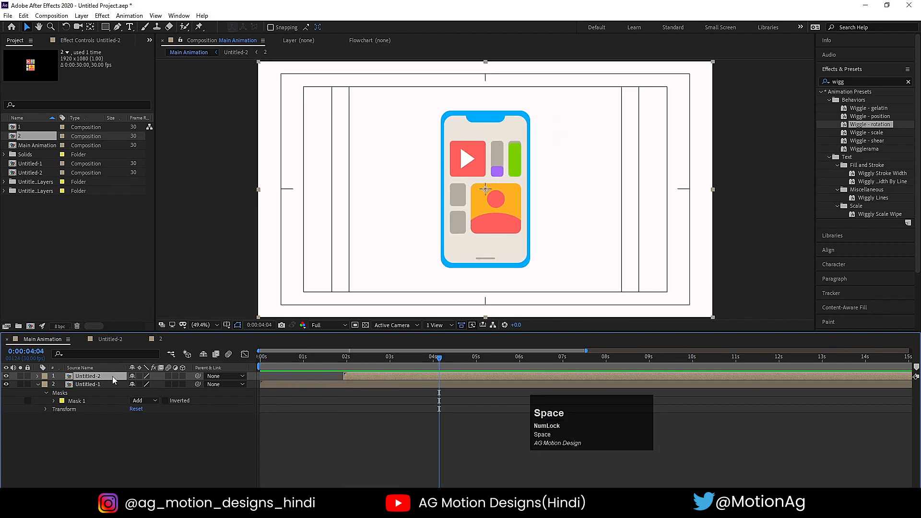
Open the Untitled-2 composition, collapse its layer properties and add a null object
double_click(113, 376)
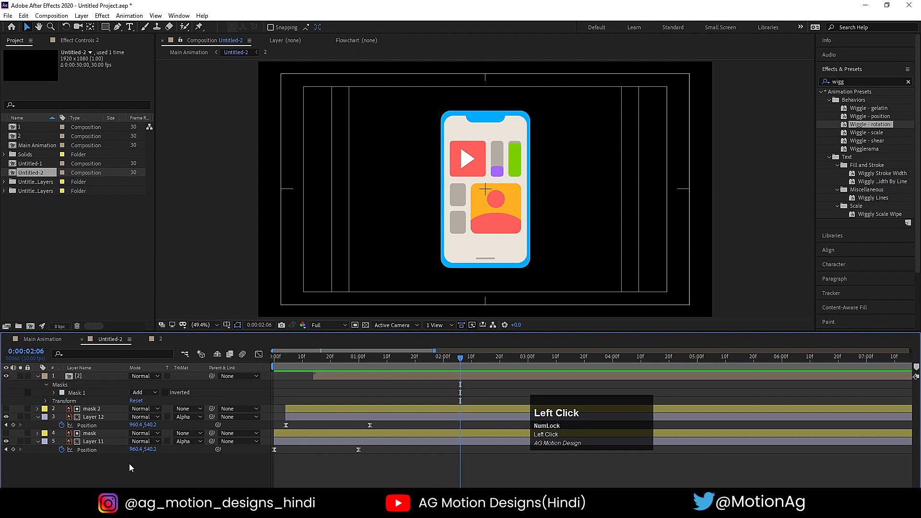
key("u")
right_click(163, 426)
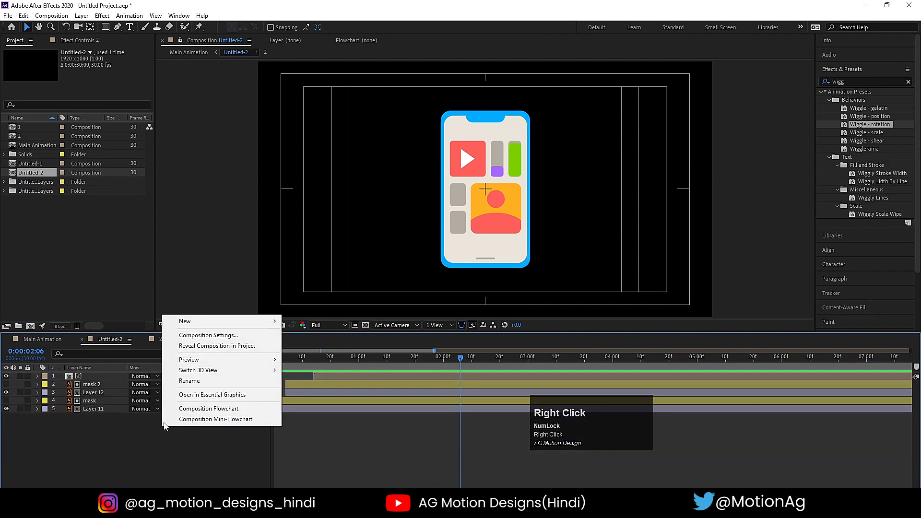
left_click(187, 321)
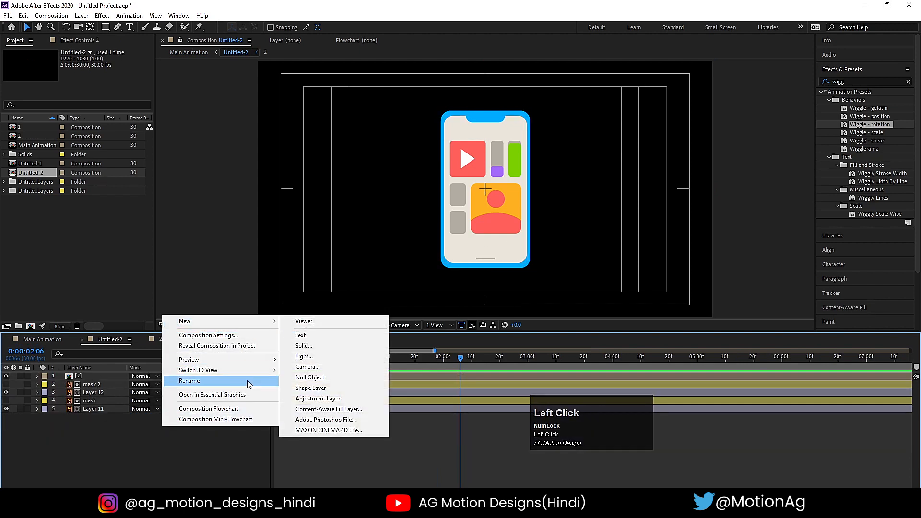
left_click(307, 378)
Parent all phone layers, from nested layer 2 down to Layer 11, to the new null
left_click(79, 384)
left_click(94, 418, "shift")
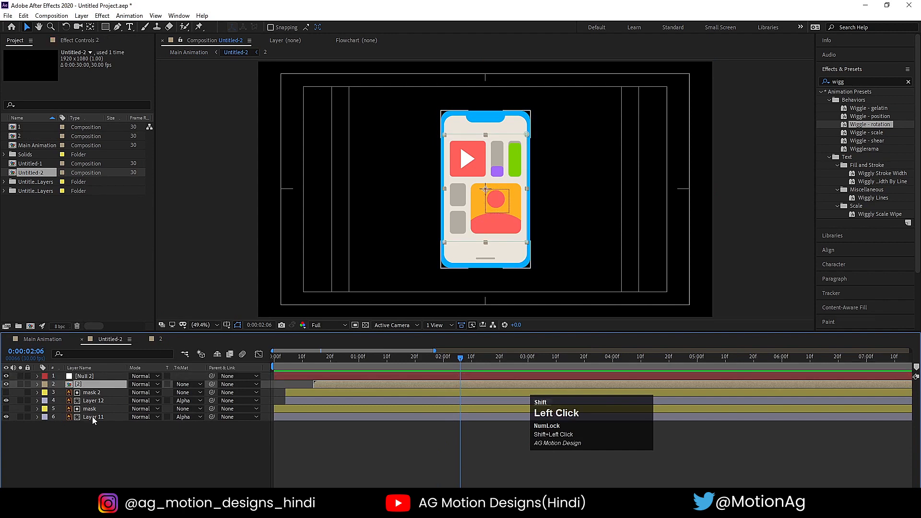
left_click_drag(211, 385, 91, 378)
Keyframe the null's Position at 0:00:02:06, and at 0:00:03:00 move the phone horizontally left to about 562.9, 540
left_click(89, 377)
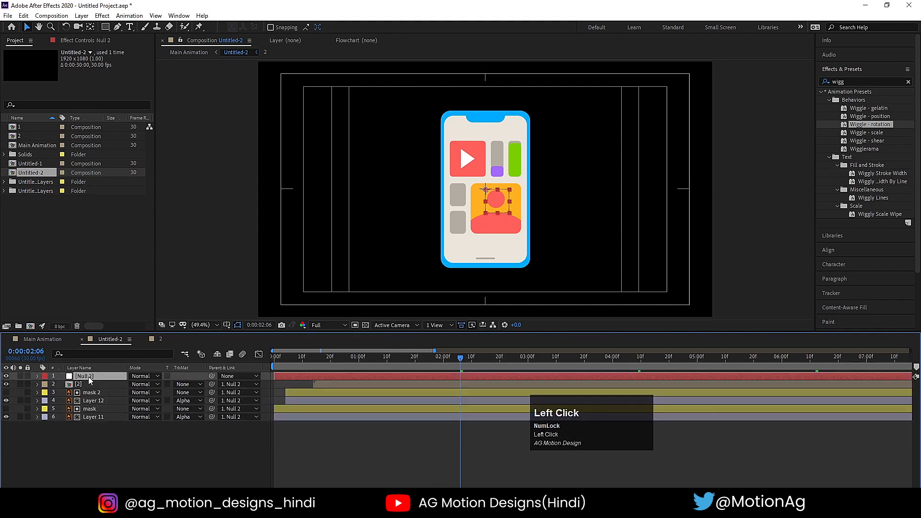
key("p")
left_click(62, 385)
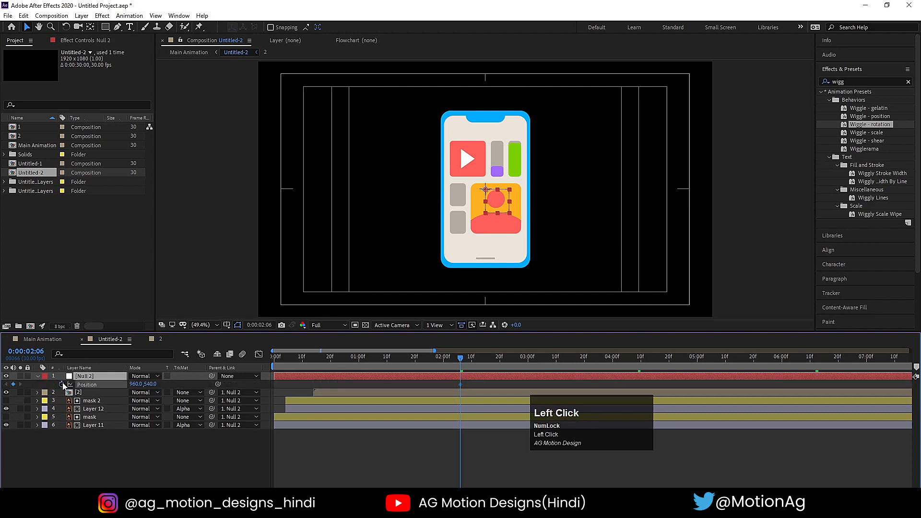
left_click(528, 358)
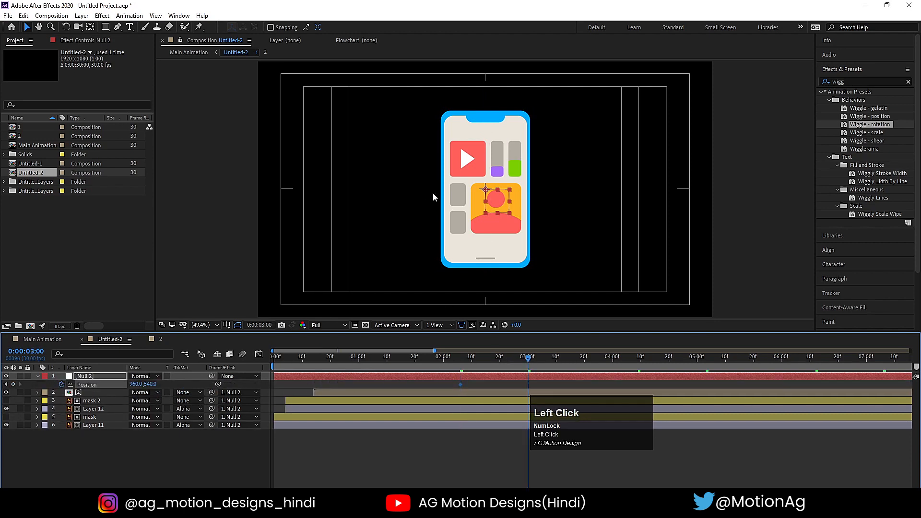
left_click_drag(492, 204, 395, 205)
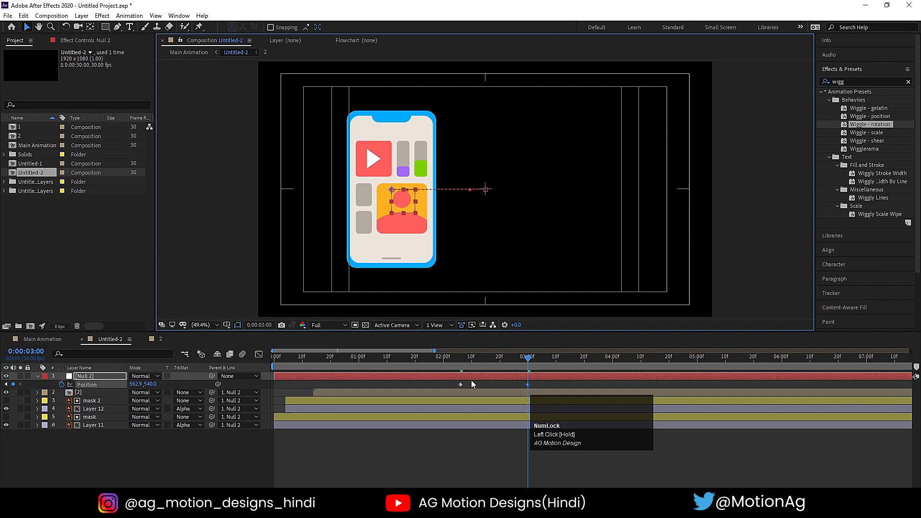
Apply Easy Ease to both of the null's Position keyframes and adjust the movement's speed graph
left_click_drag(448, 383, 537, 388)
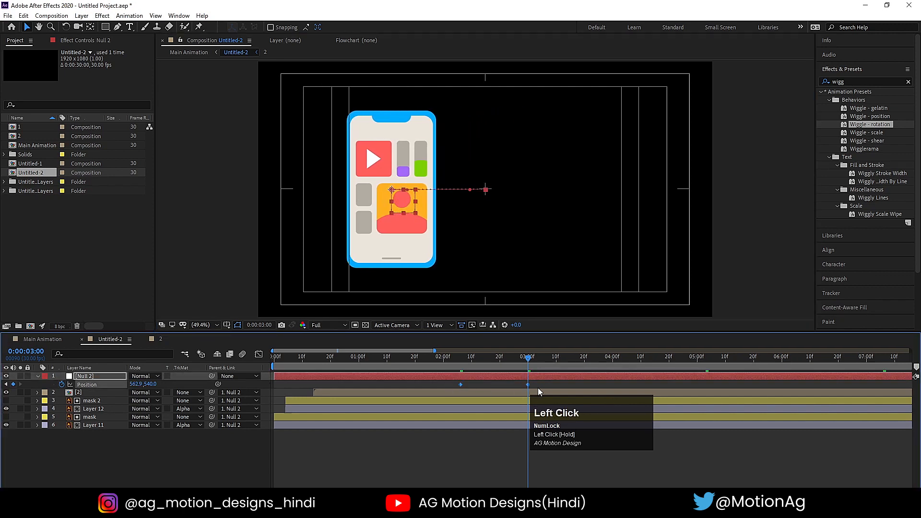
key("F9")
left_click(614, 423)
key("F9")
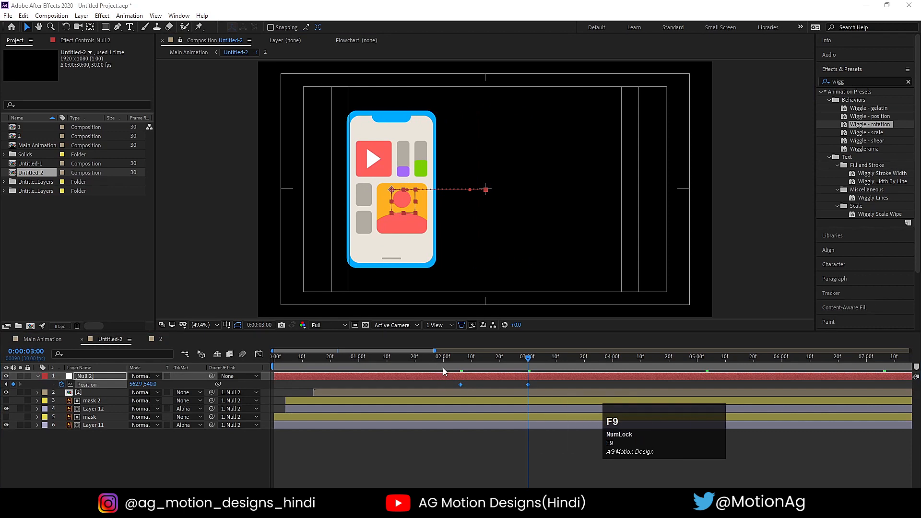
left_click_drag(556, 382, 448, 399)
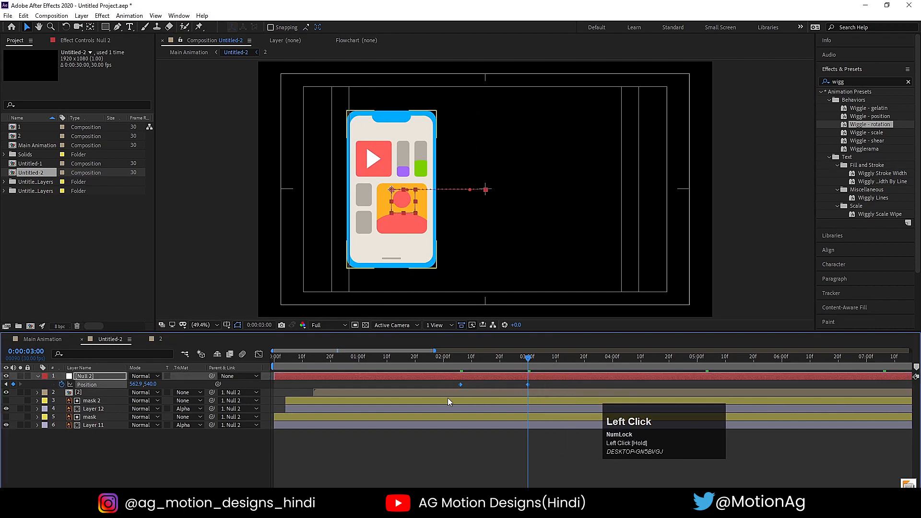
key("F9")
left_click(258, 354)
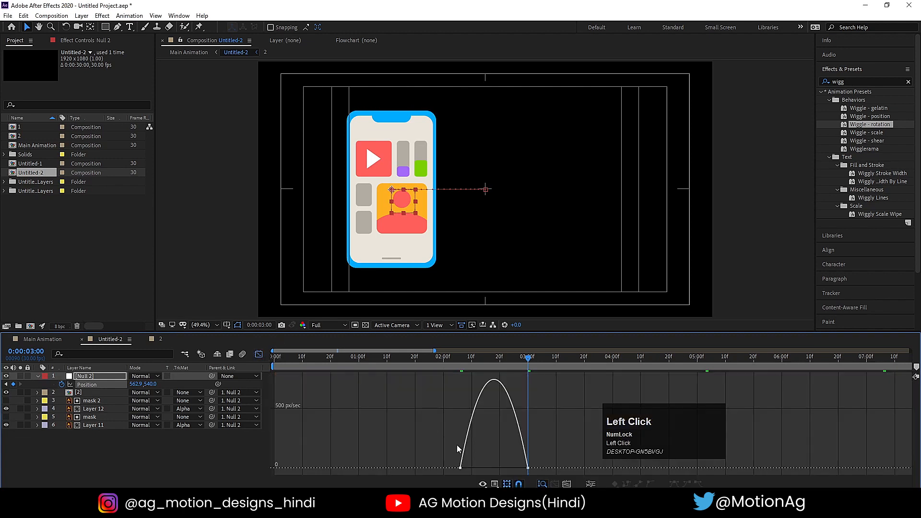
left_click_drag(441, 439, 484, 467)
left_click(258, 355)
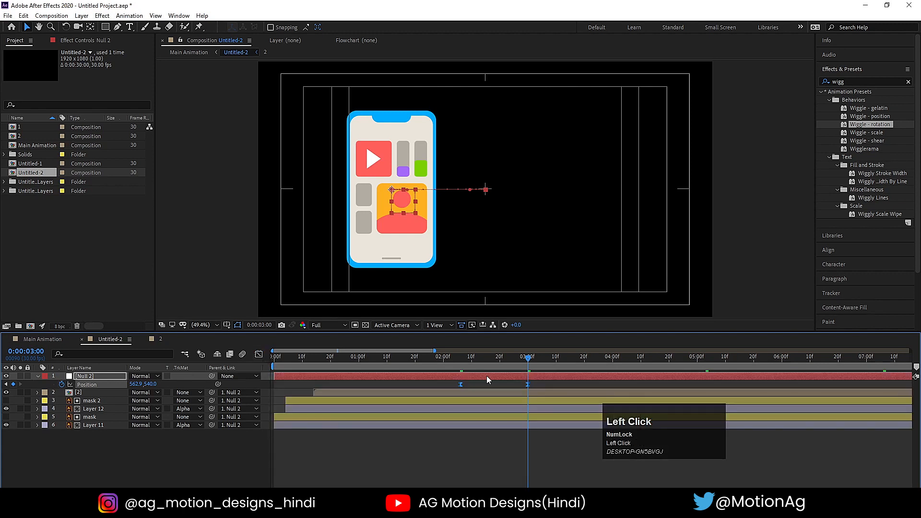
Preview the phone's eased sideways movement from 0:00:02:06
left_click(459, 364)
key("space")
key("space")
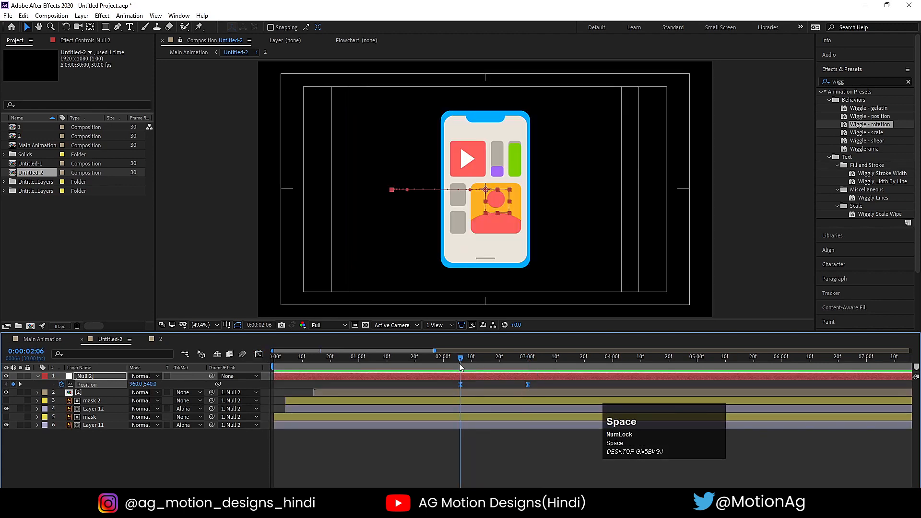
key("space")
left_click(459, 363)
left_click(475, 381)
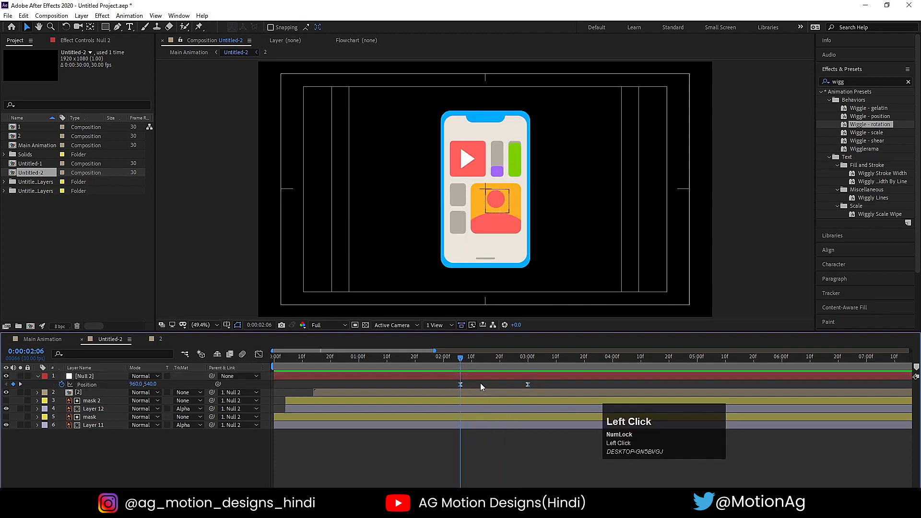
In the Main Animation composition, draw a rectangular mask closely around the phone on the Untitled-2 layer
left_click(42, 339)
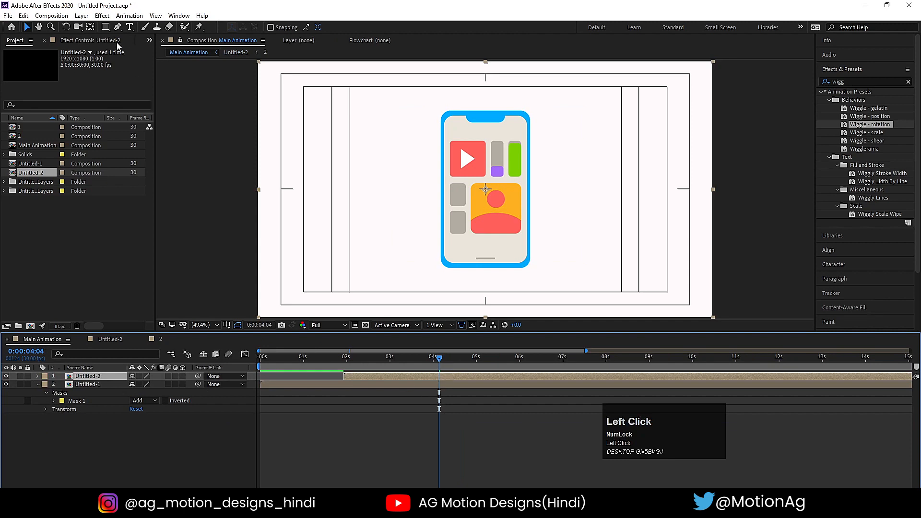
left_click(106, 28)
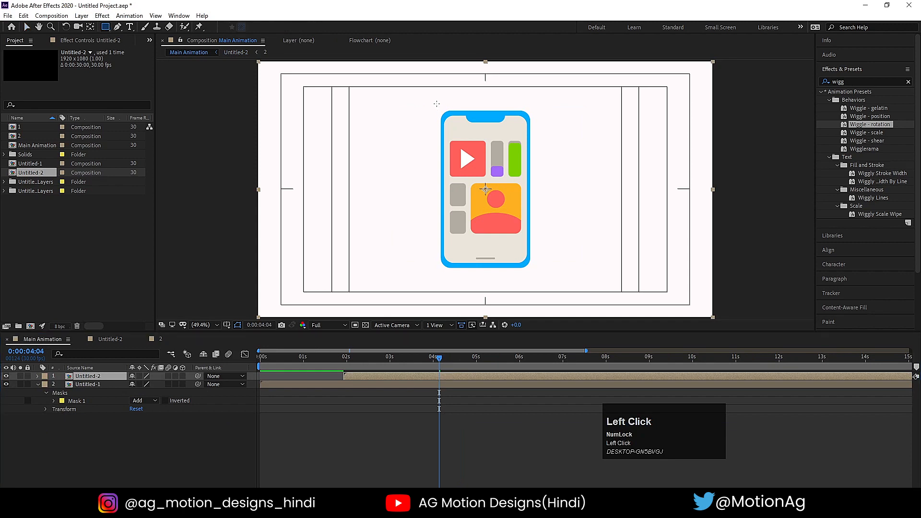
left_click_drag(436, 104, 534, 271)
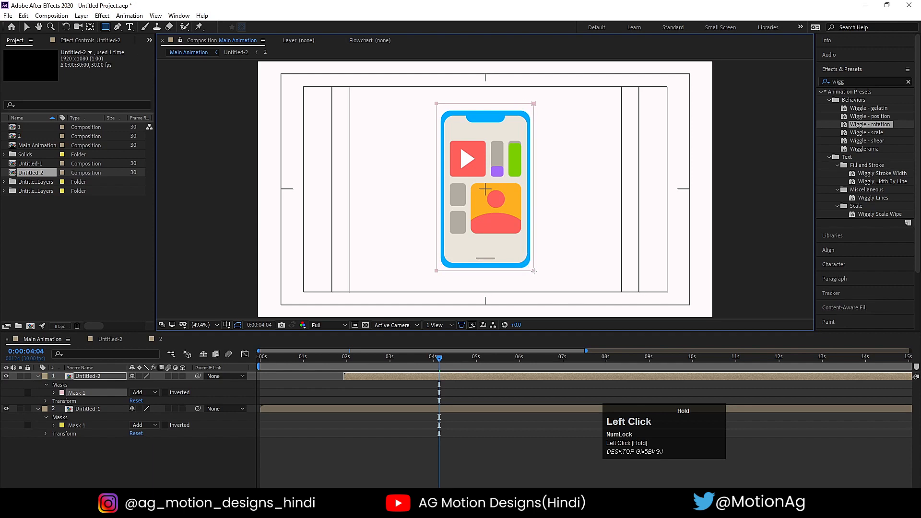
Preview the masked phone's exit and place the current time at 0:00:04:01
key("space")
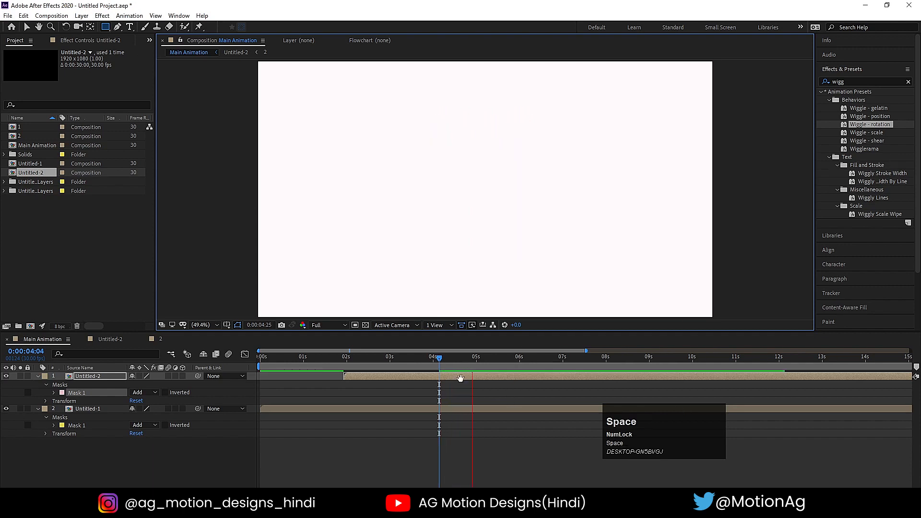
left_click_drag(445, 362, 436, 365)
key("space")
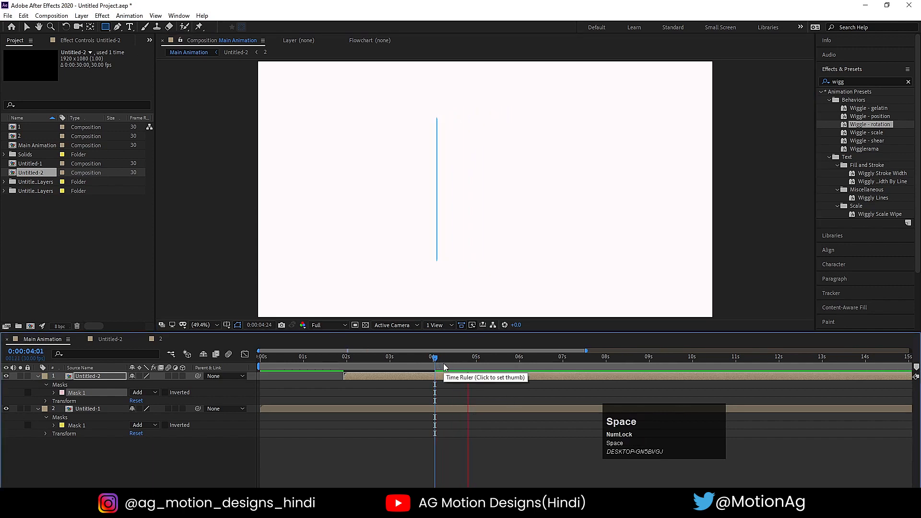
left_click(436, 357)
left_click(179, 453)
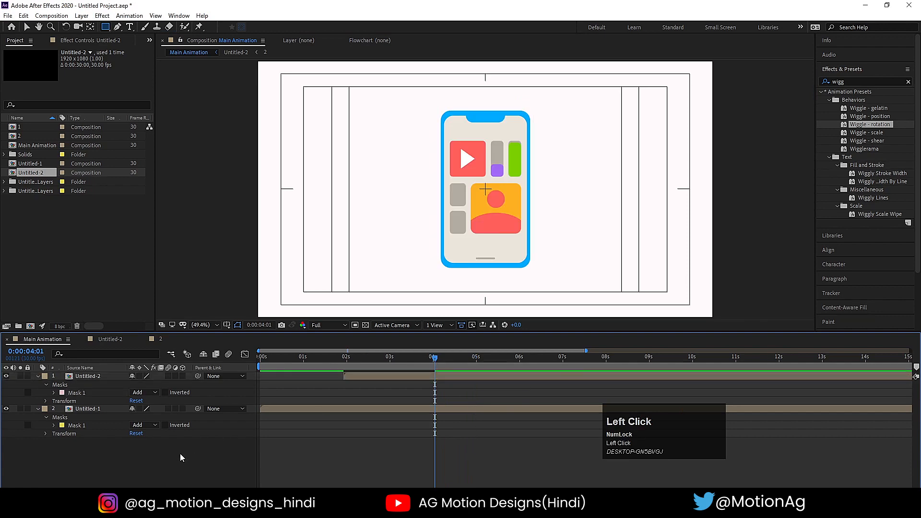
Import the Illustrator file Untitled-3 as Composition - Retain Layer Sizes
key("ctrl+i")
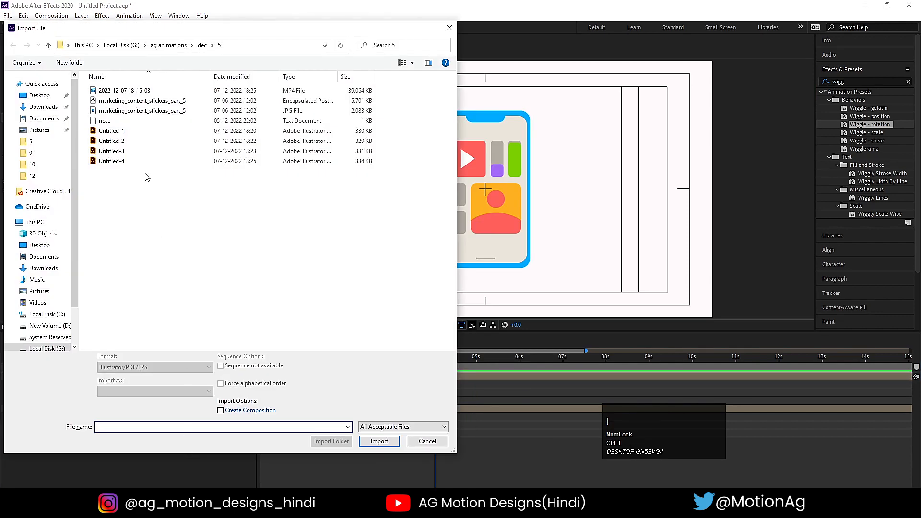
left_click(114, 153)
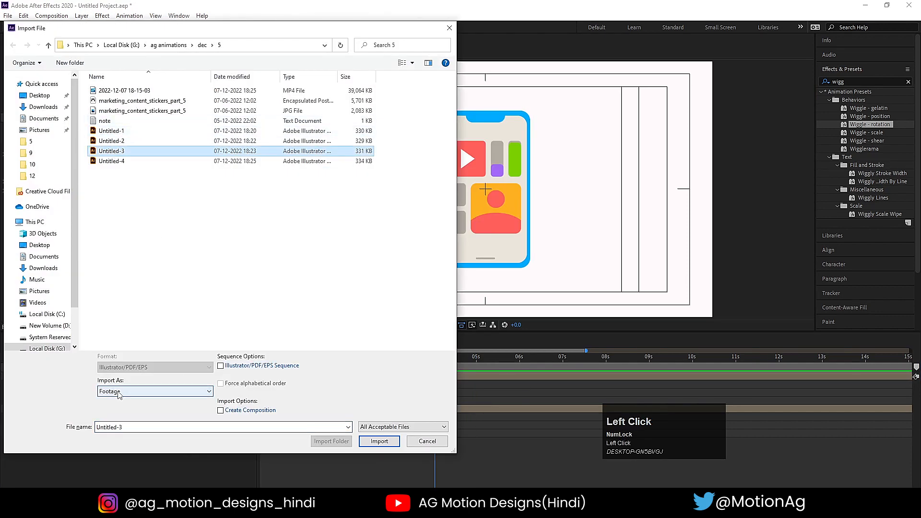
left_click(125, 391)
left_click(137, 408)
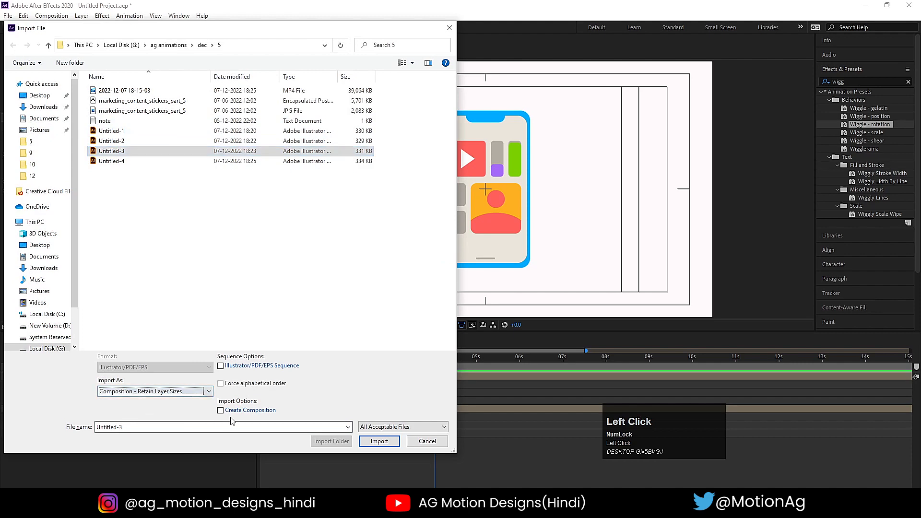
left_click(379, 441)
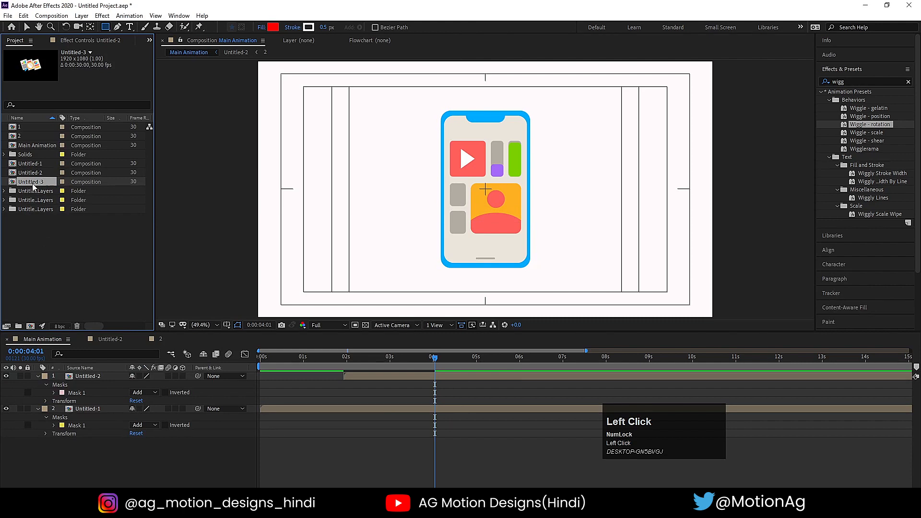
Add Untitled-3 above the other Main Animation layers, start it at 0:00:04:01, and open the composition
left_click_drag(34, 187, 107, 373)
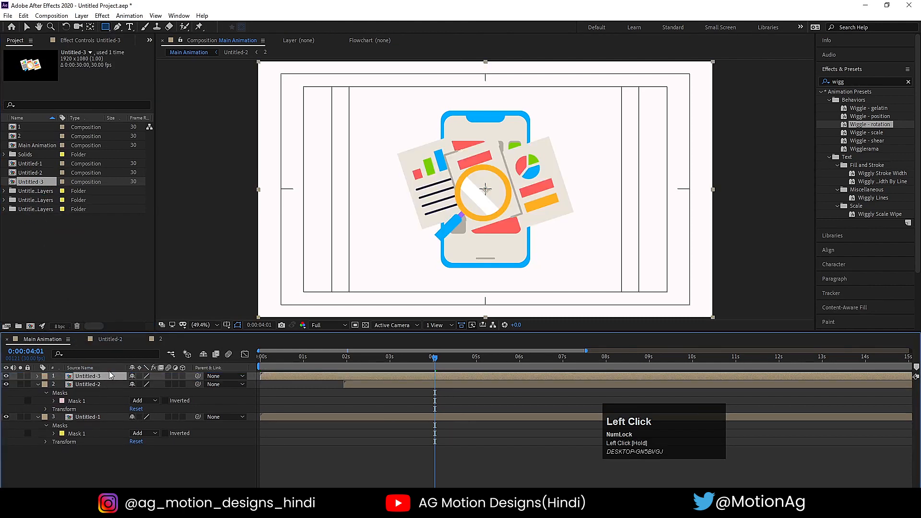
key("bracketleft")
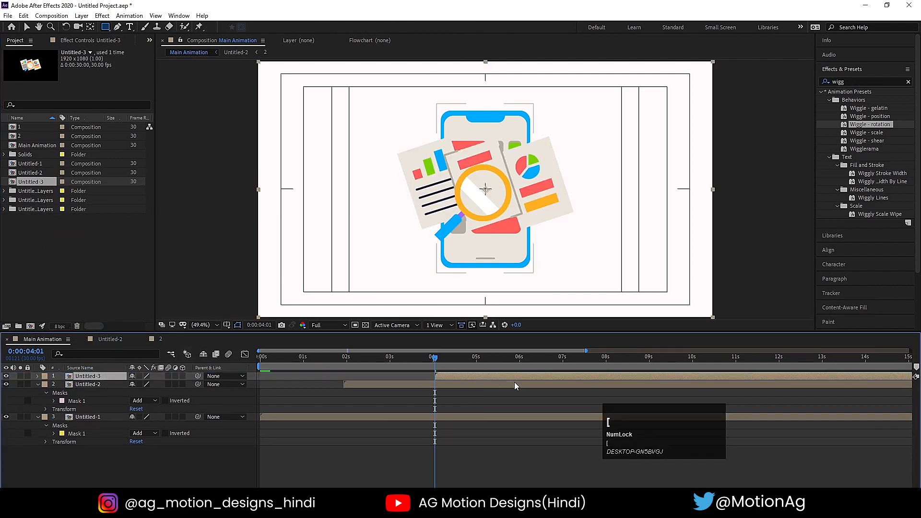
double_click(461, 376)
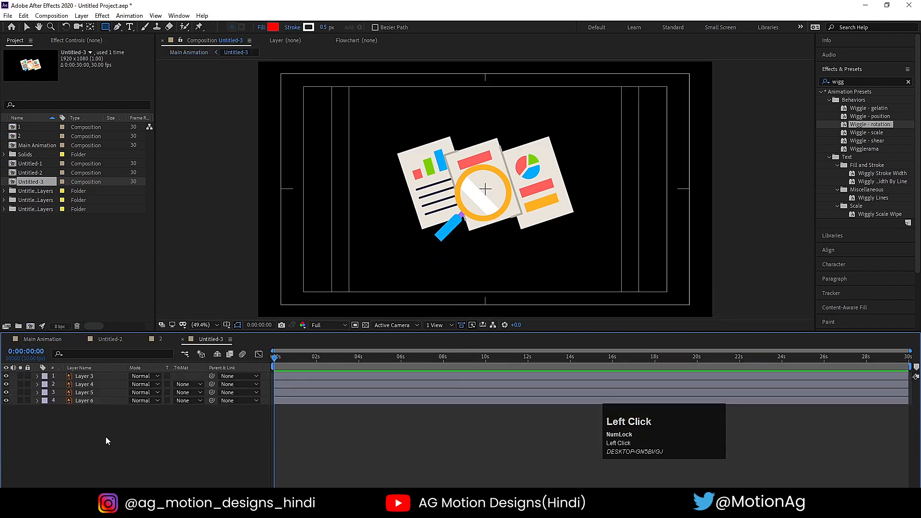
Animate the magnifying glass layer's Scale from 0% at 0:00:00:00 to 100% at 0:00:01:00
key("v")
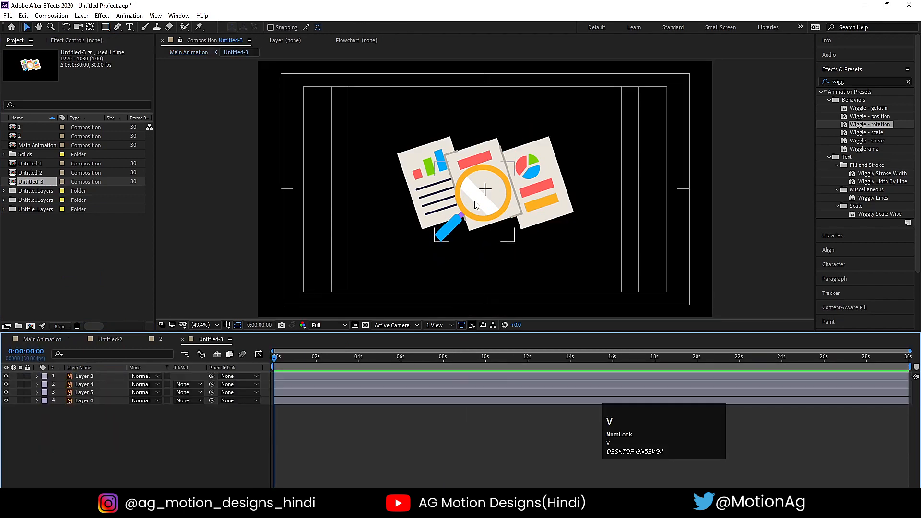
left_click(476, 205)
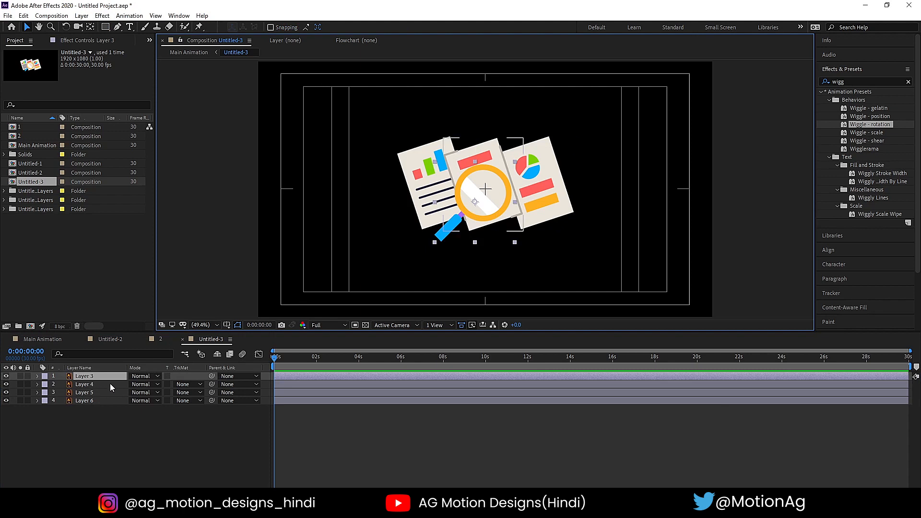
key("s")
left_click(61, 384)
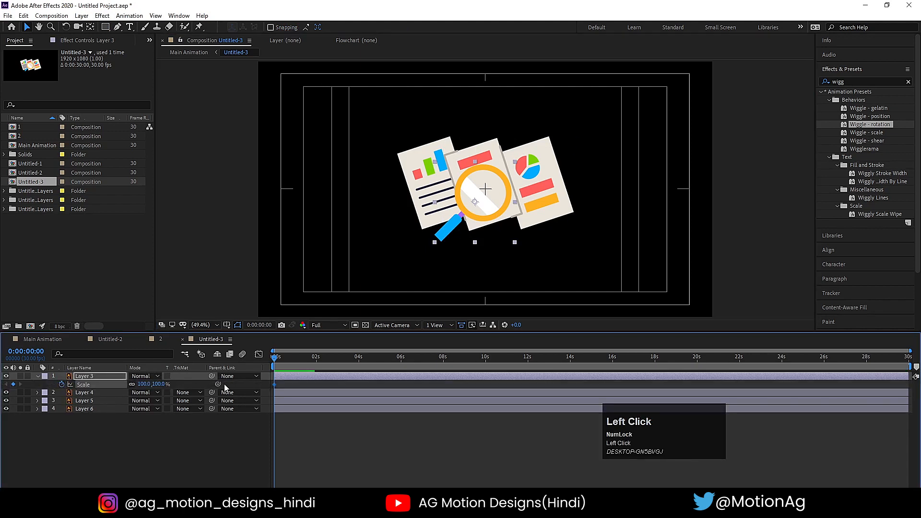
key("=")
left_click(316, 360)
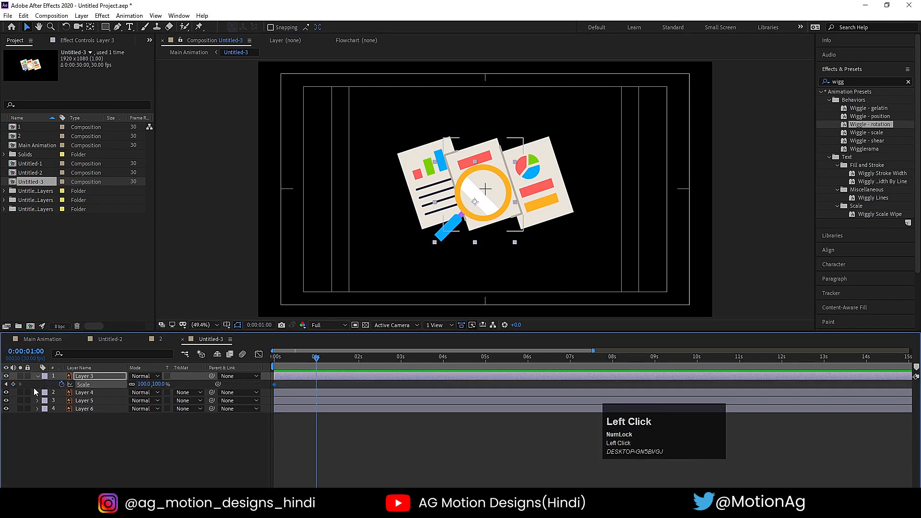
left_click(14, 385)
key("Home")
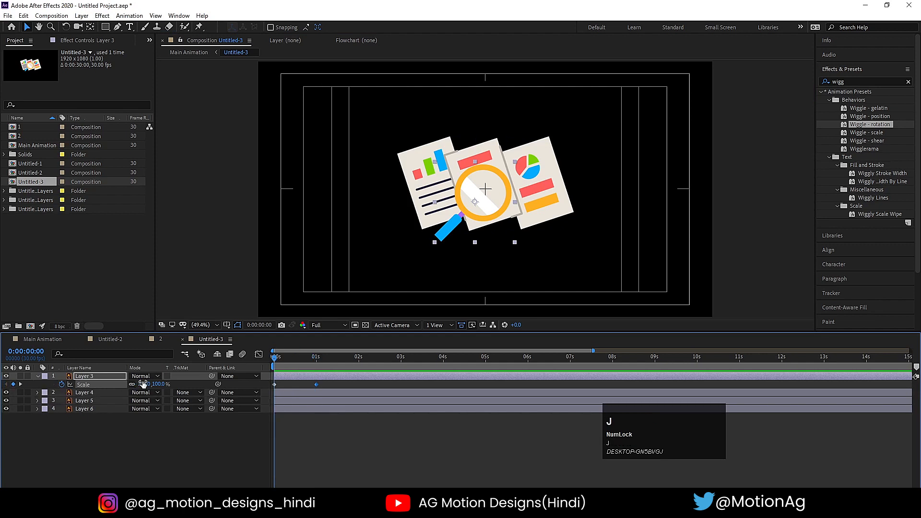
left_click(144, 384)
key("Return")
Easy-ease the magnifying glass's scale keyframes and shape the speed graph to peak early with a long slowdown, previewing the result
left_click(336, 446)
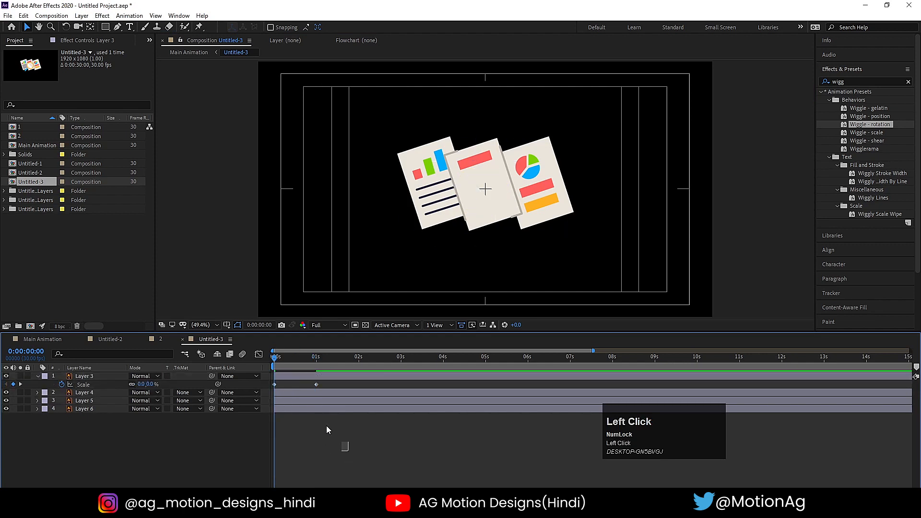
key("F9")
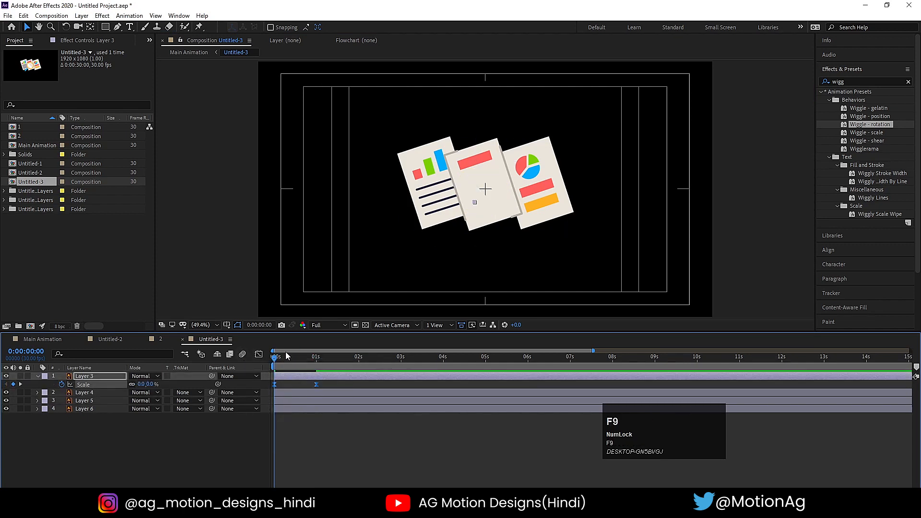
left_click(259, 354)
left_click_drag(341, 445, 281, 408)
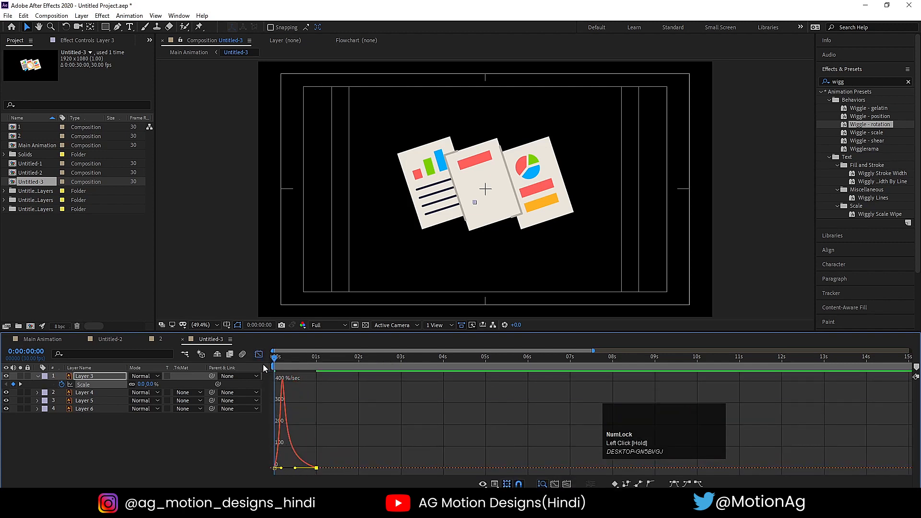
left_click(259, 354)
key("space")
key("space")
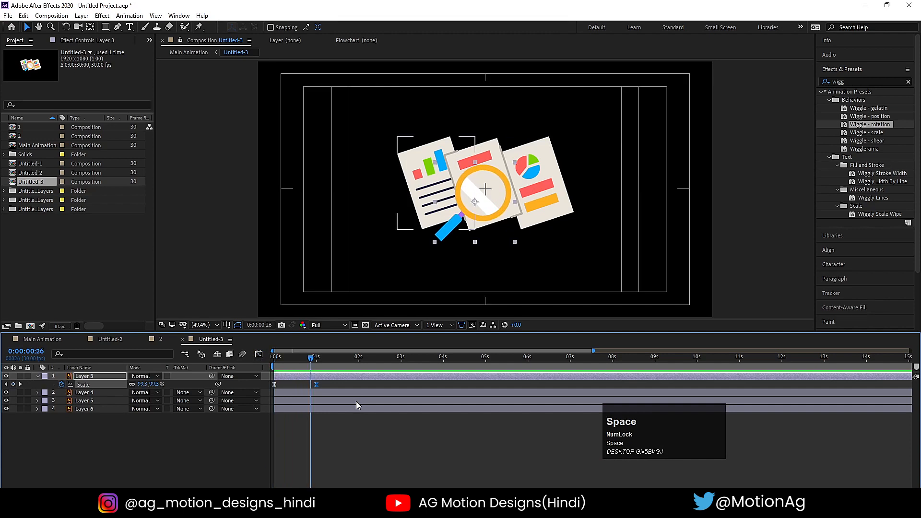
Apply the Wiggle - position and Wiggle - rotation presets to the magnifying glass layer and preview the motion
double_click(866, 116)
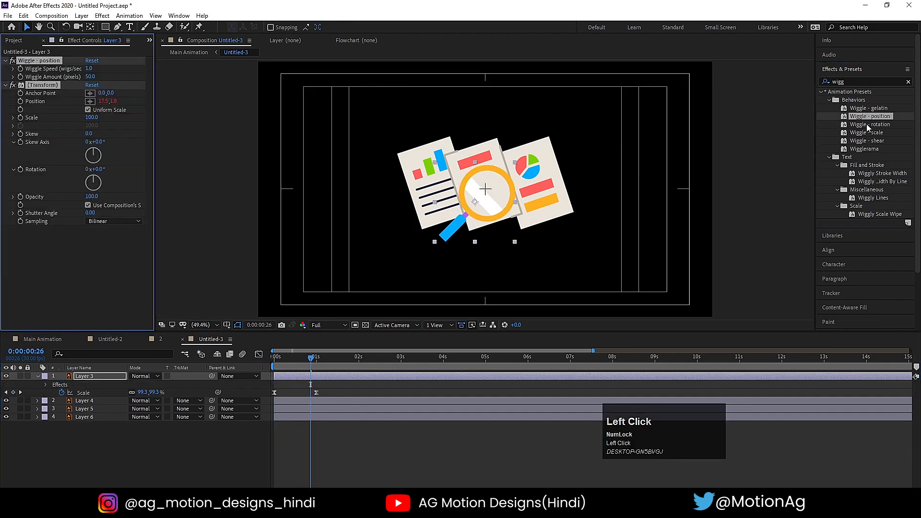
double_click(869, 125)
key("space")
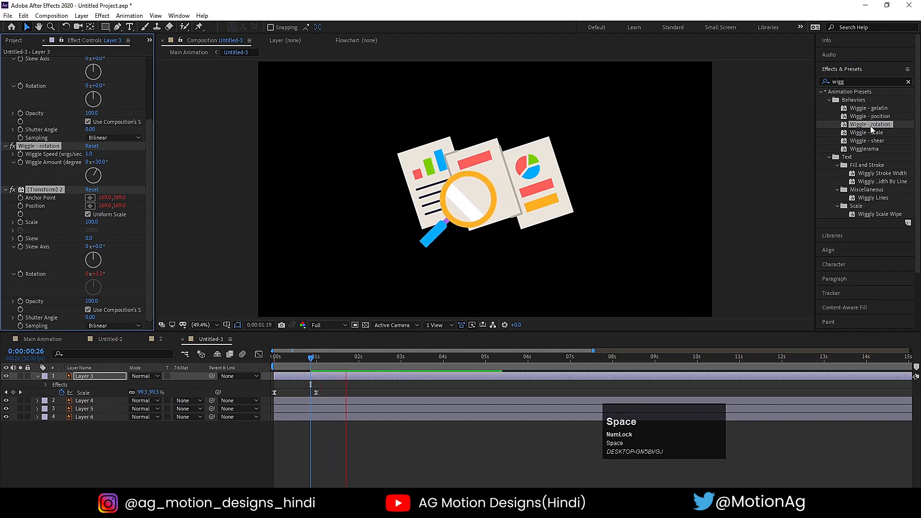
left_click(429, 247)
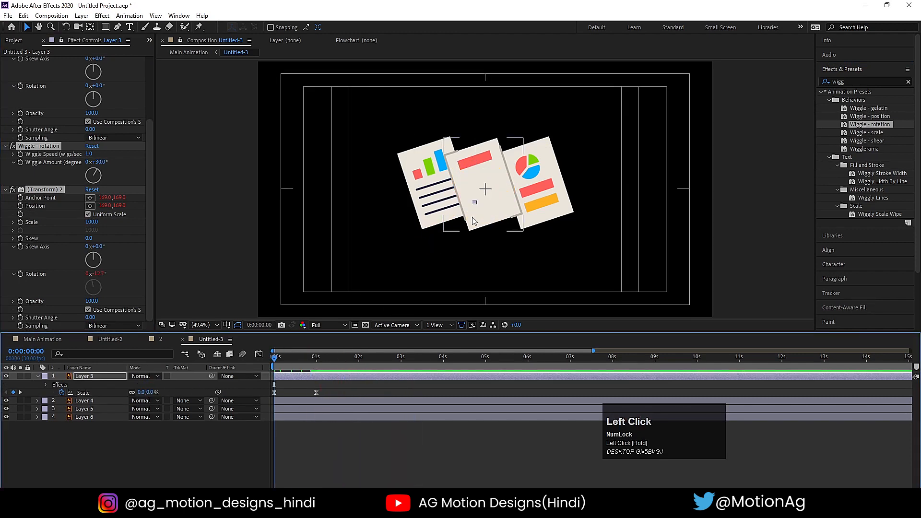
key("space")
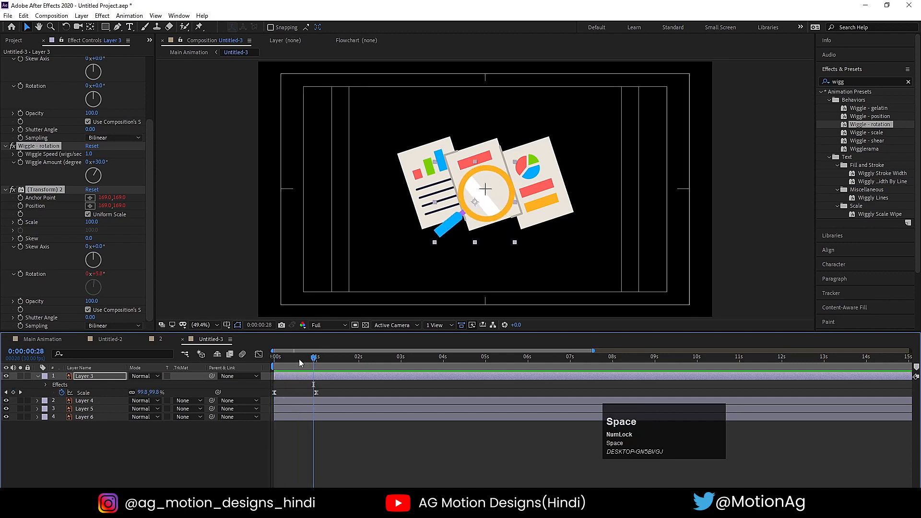
Hide the magnifying glass layer and add Position keyframes at 0:00:00:00 and 0:00:01:00 to Layers 4, 5 and 6
left_click(13, 378)
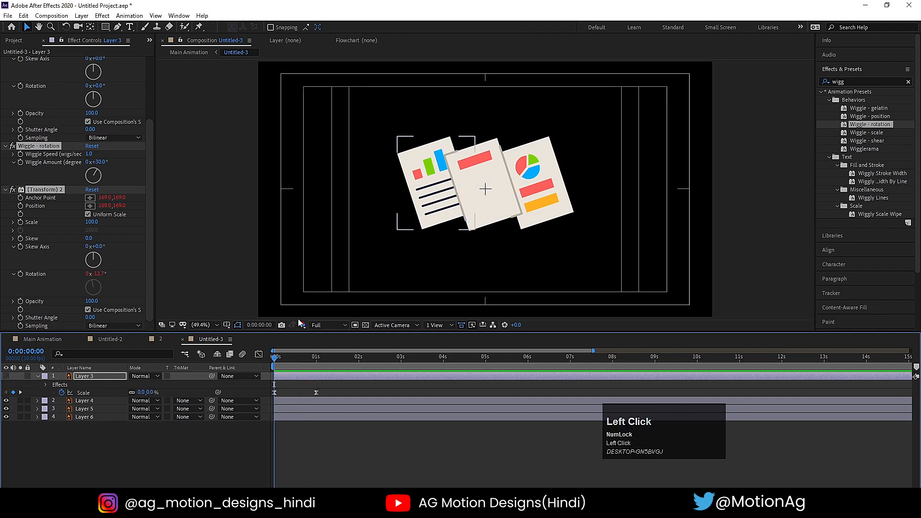
left_click(84, 401)
left_click(84, 417, "shift")
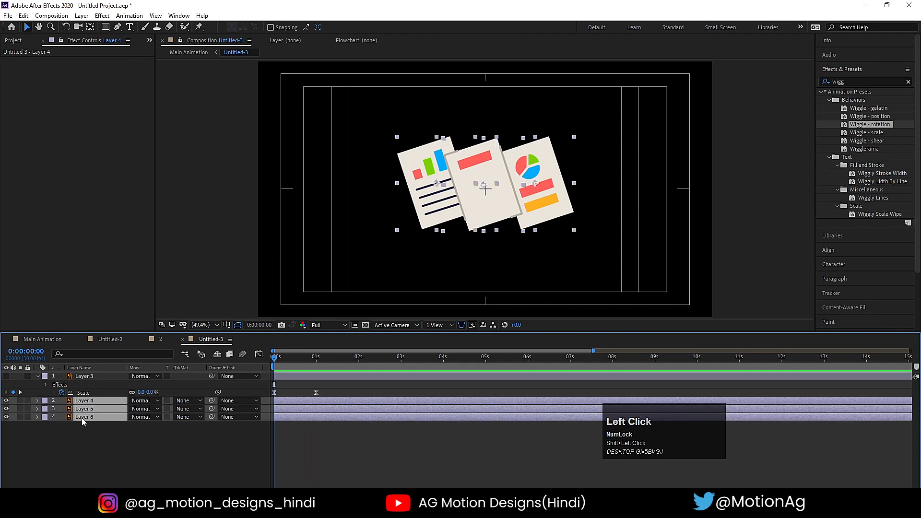
key("p")
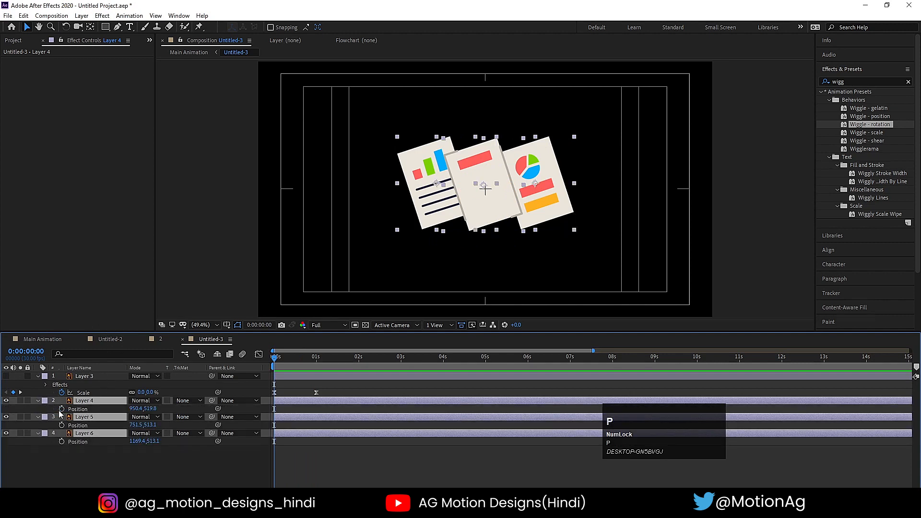
left_click(61, 410)
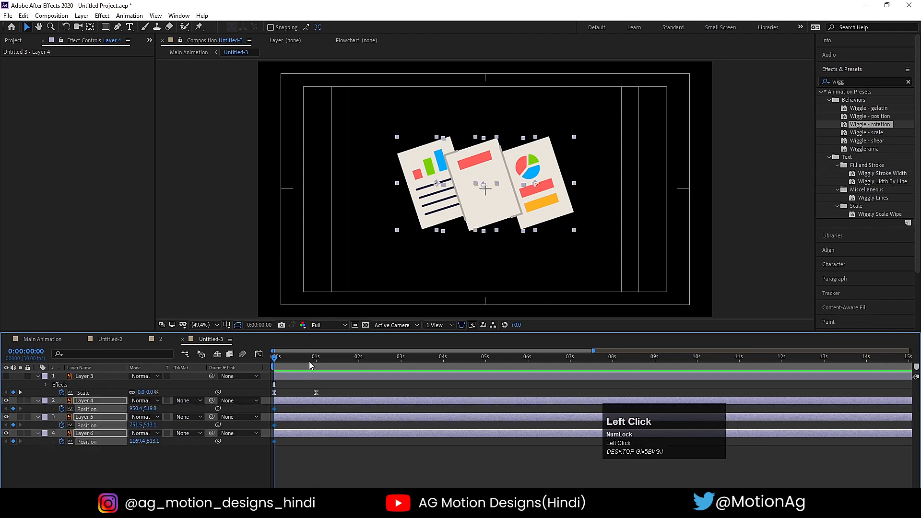
left_click_drag(310, 366, 317, 369)
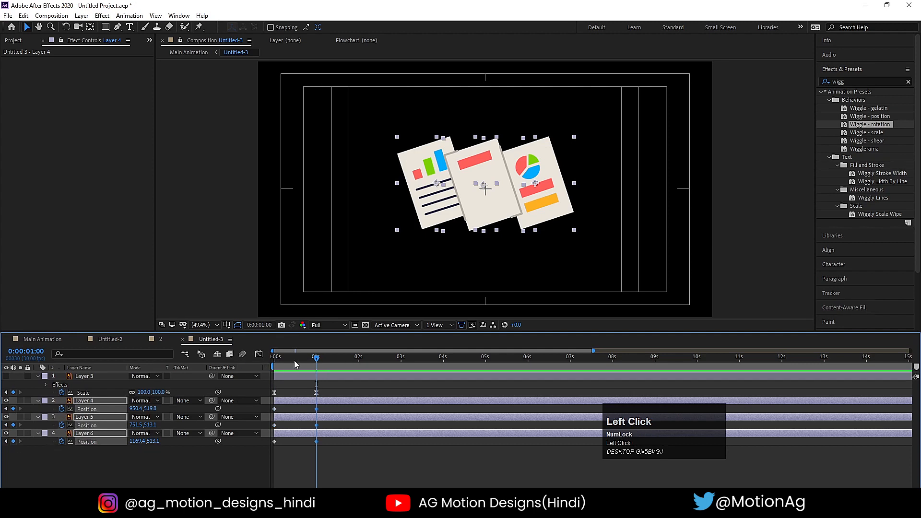
left_click_drag(295, 365, 198, 378)
Add Rotation keyframes at 0:00:00:00 and 0:00:01:00 to the three document layers
key("r")
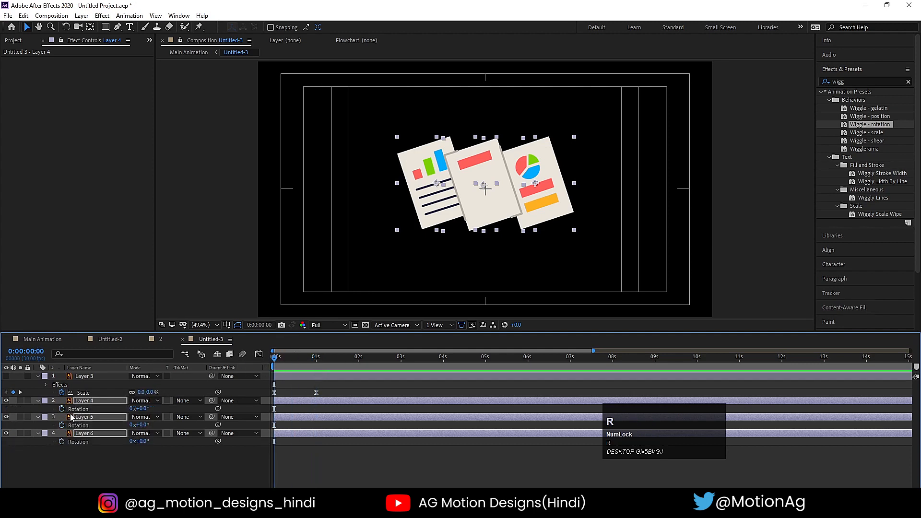
left_click(62, 410)
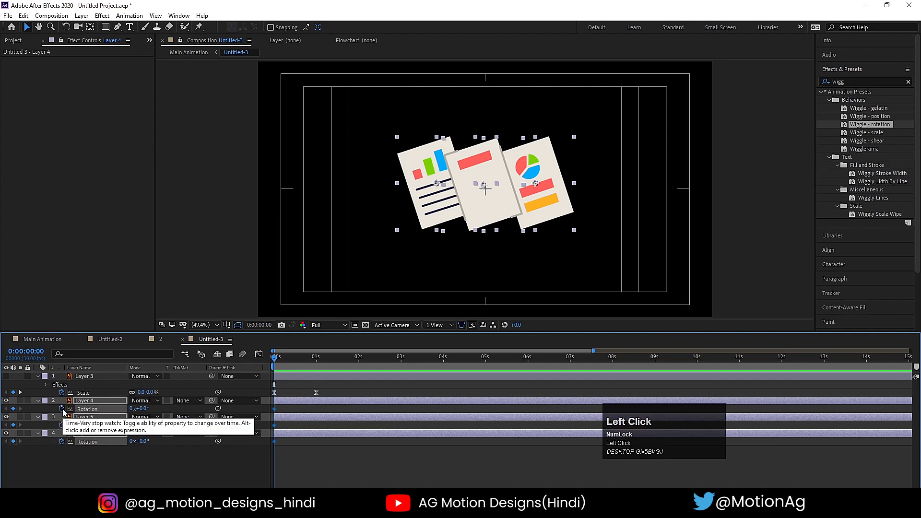
key("u")
key("k")
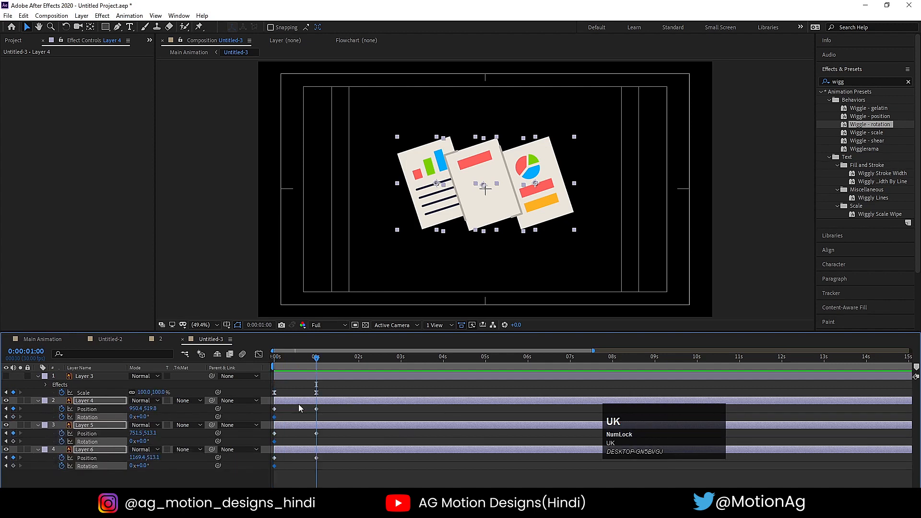
left_click(13, 417)
key("j")
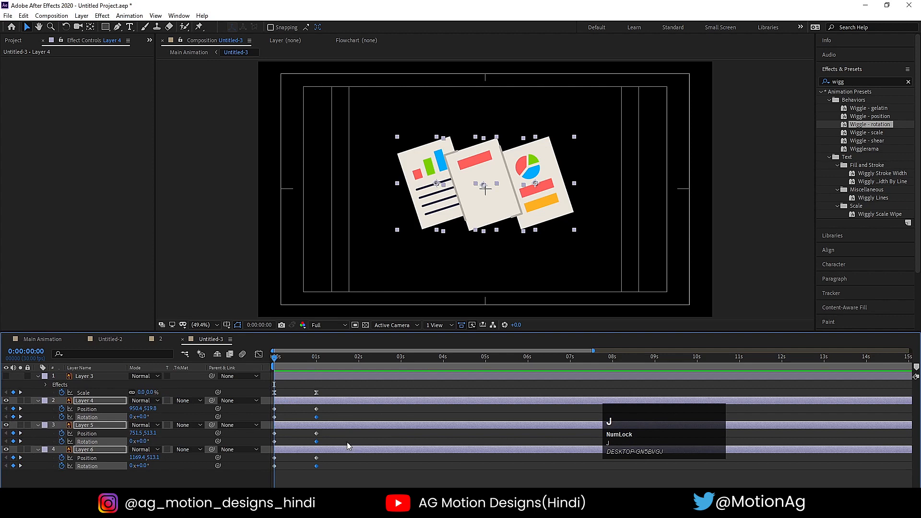
At 0:00:00:00, move Layer 5 off-frame to X about -185, Layer 6 to X about 2166 and Layer 4 to Y about 1292, previewing the entrance
left_click(289, 417)
left_click_drag(416, 160, 233, 218)
left_click_drag(533, 222, 777, 222)
left_click(482, 191)
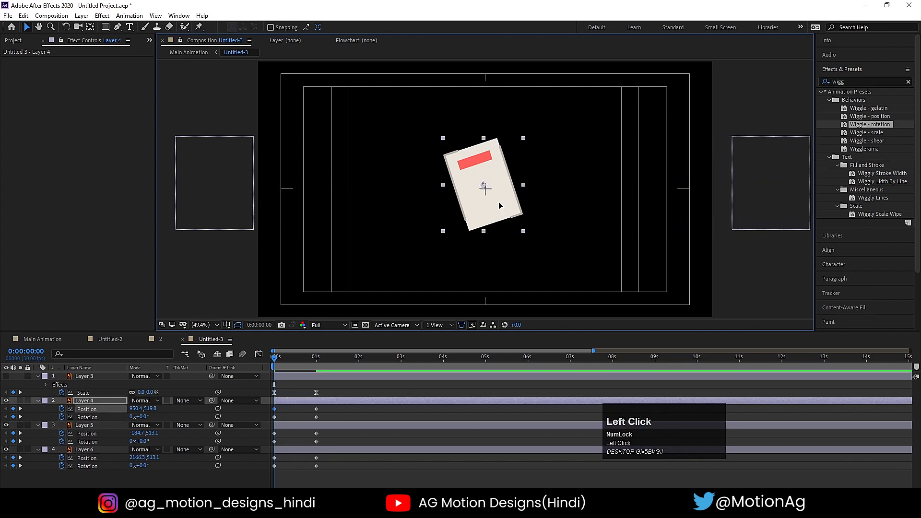
left_click_drag(498, 219, 499, 386)
key("space")
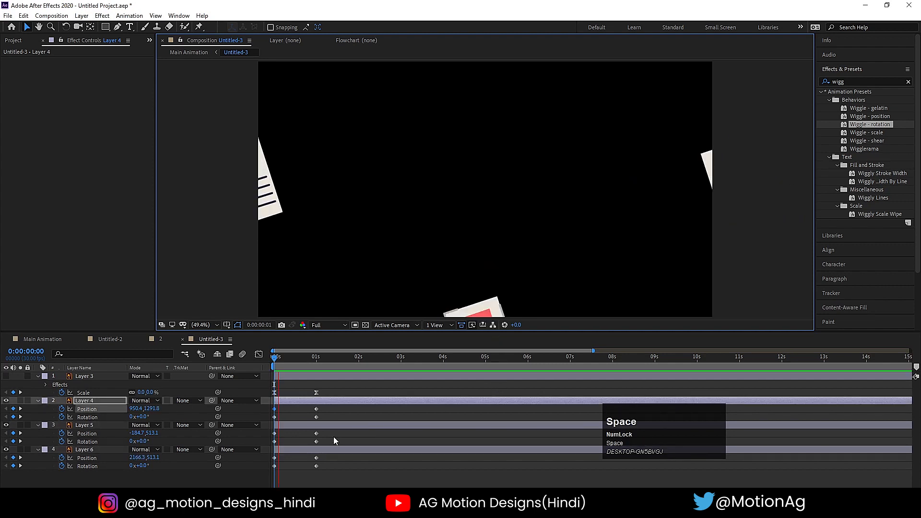
left_click(242, 355)
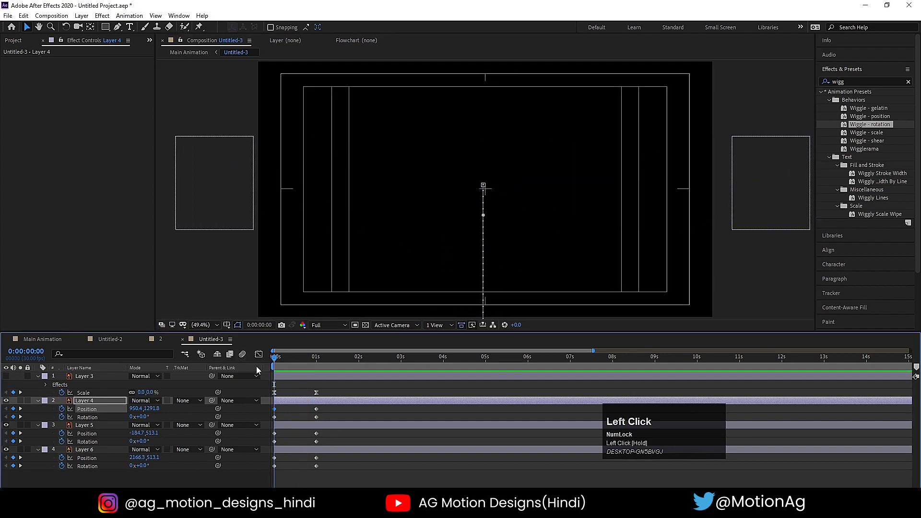
Set the Rotation of Layers 4, 5 and 6 to one full revolution at 0:00:01:00 and preview the spin
key("k")
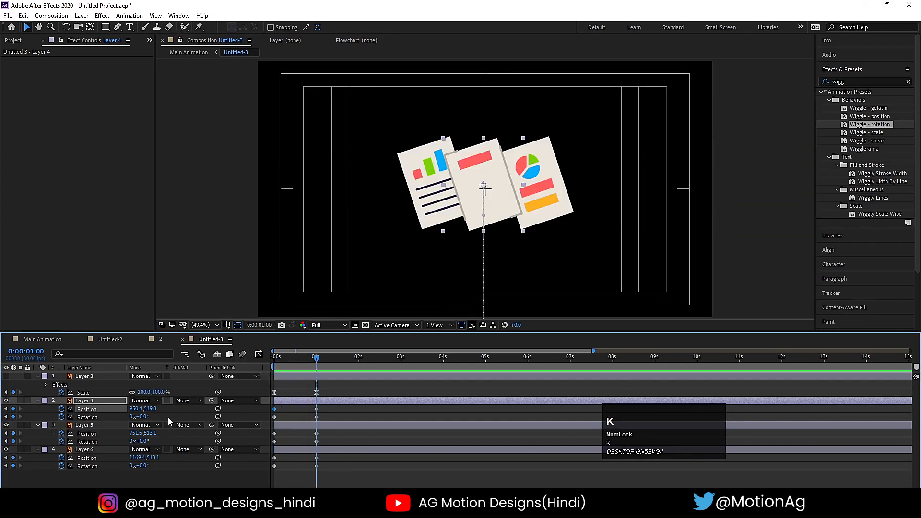
left_click(134, 417)
type("1")
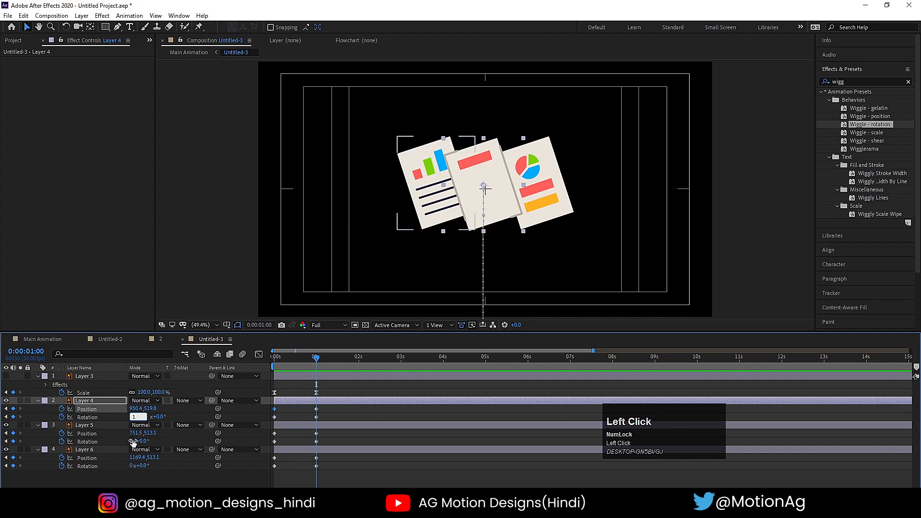
left_click(133, 441)
type("1")
left_click(134, 466)
type("1")
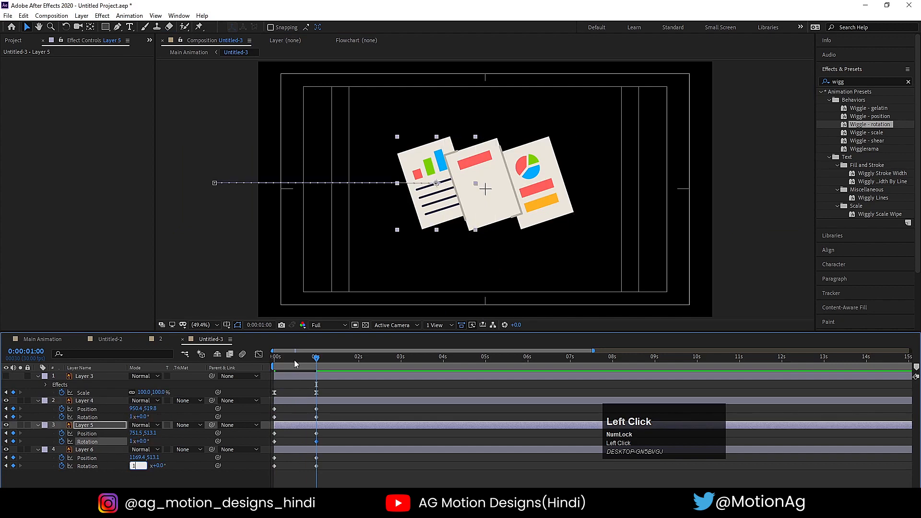
left_click_drag(295, 361, 230, 359)
key("space")
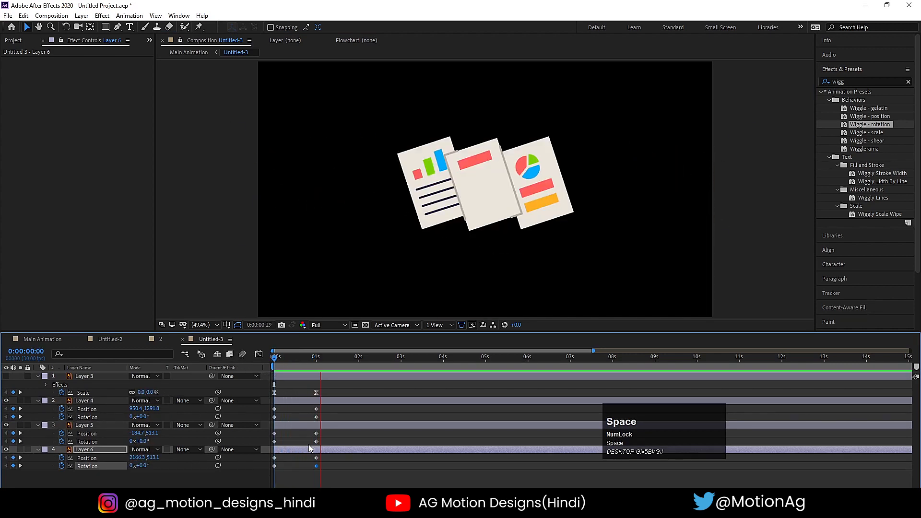
key("space")
Easy-ease all position and rotation keyframes of the three documents and shape their speed graphs to peak early and slow down gradually
left_click_drag(343, 476, 247, 408)
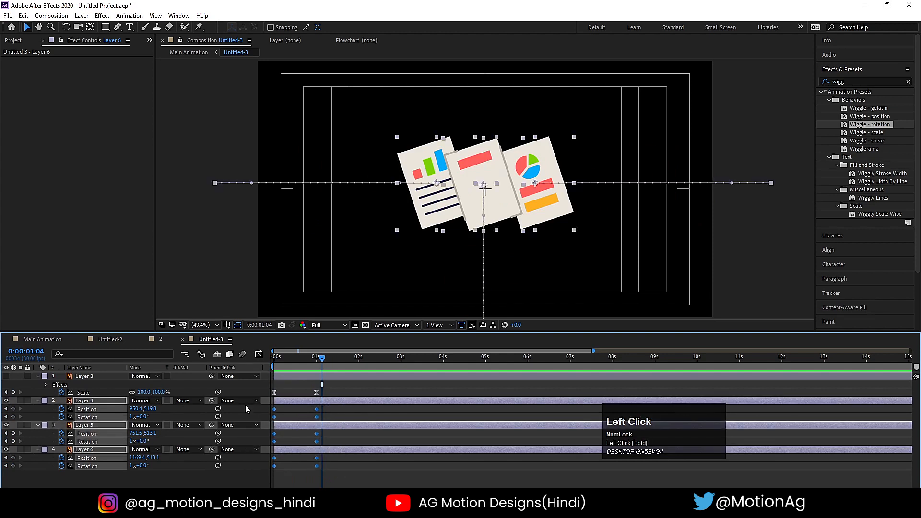
key("F9")
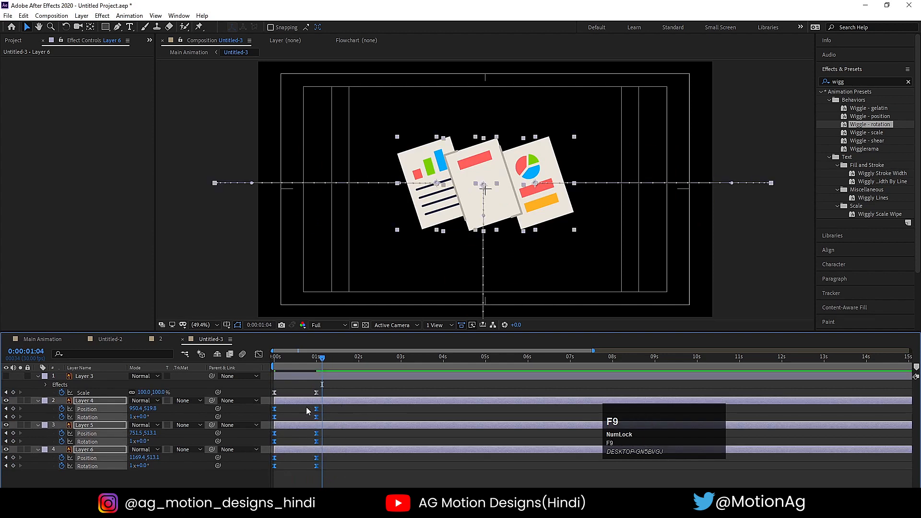
left_click(259, 354)
left_click_drag(335, 454, 288, 465)
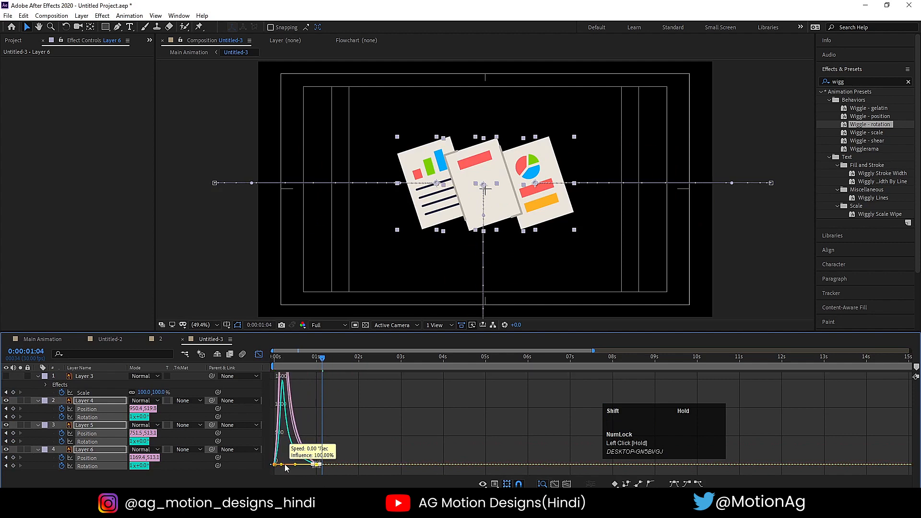
left_click(258, 355)
Stagger the documents by starting Layer 5 at 0:00:00:02 and Layer 4 at 0:00:00:04
left_click_drag(286, 364, 270, 367)
left_click(293, 440)
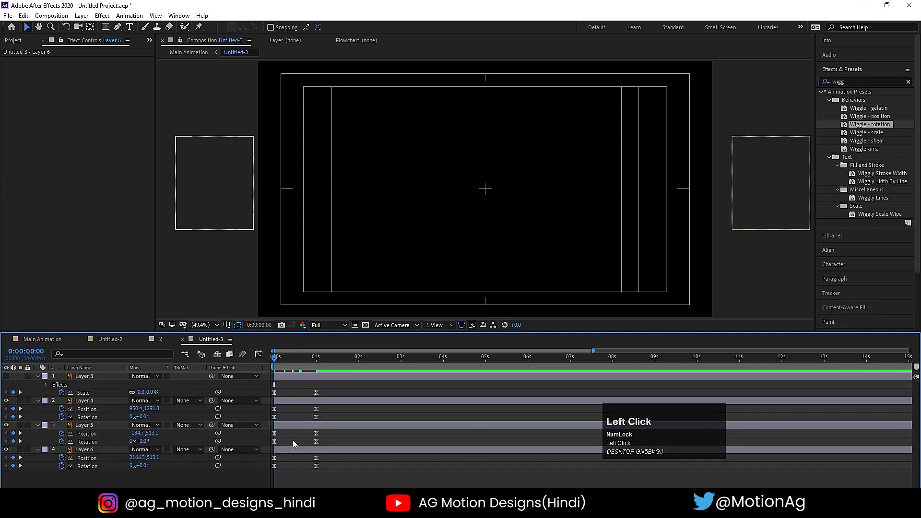
key("Page_Down")
key("Page_Down")
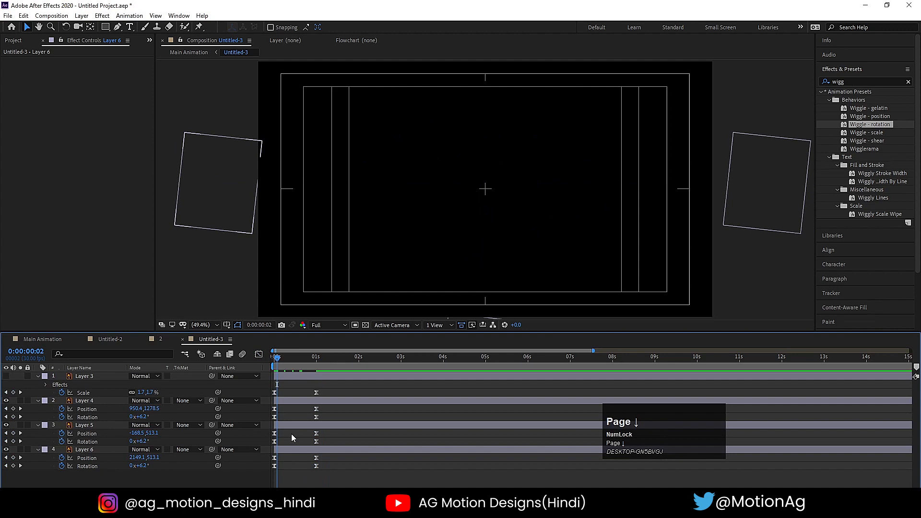
key("equal")
key("equal")
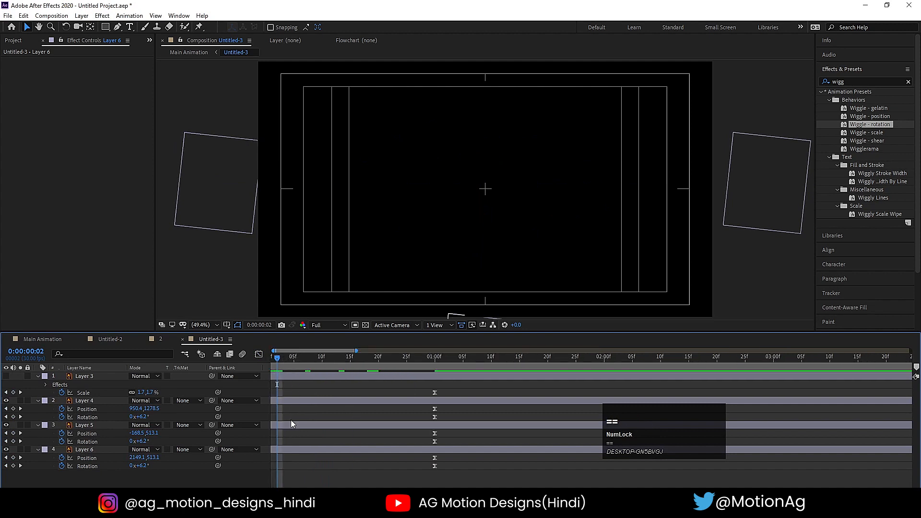
left_click(289, 424)
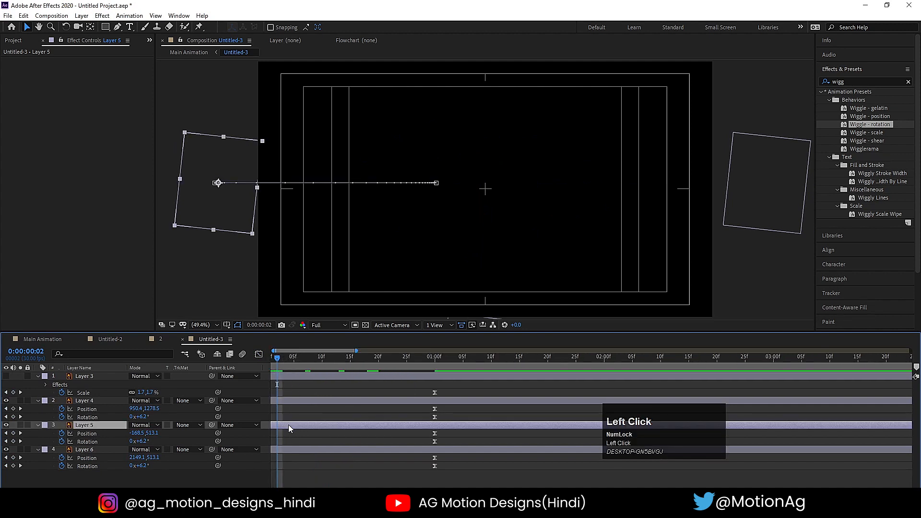
key("bracketleft")
key("Page_Down")
key("Page_Down")
left_click(291, 401)
key("bracketleft")
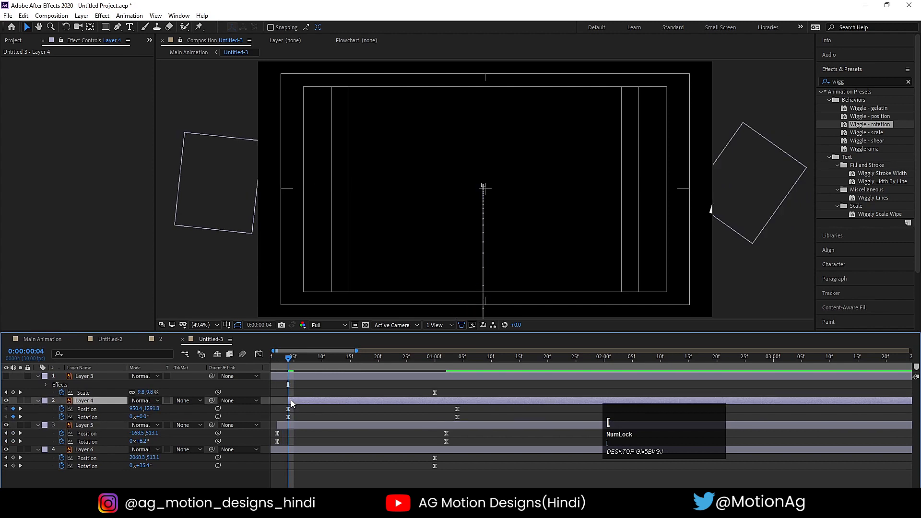
Start the magnifying glass on Layer 3 at 0:00:00:21, make the layer visible and preview the scene from the beginning
key("Page_Down")
key("Page_Down")
left_click(302, 379)
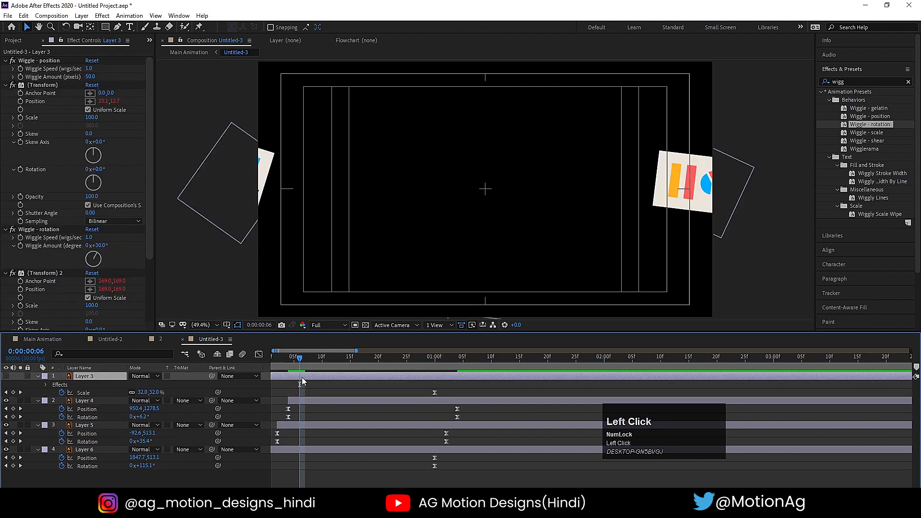
key("bracketleft")
key("space")
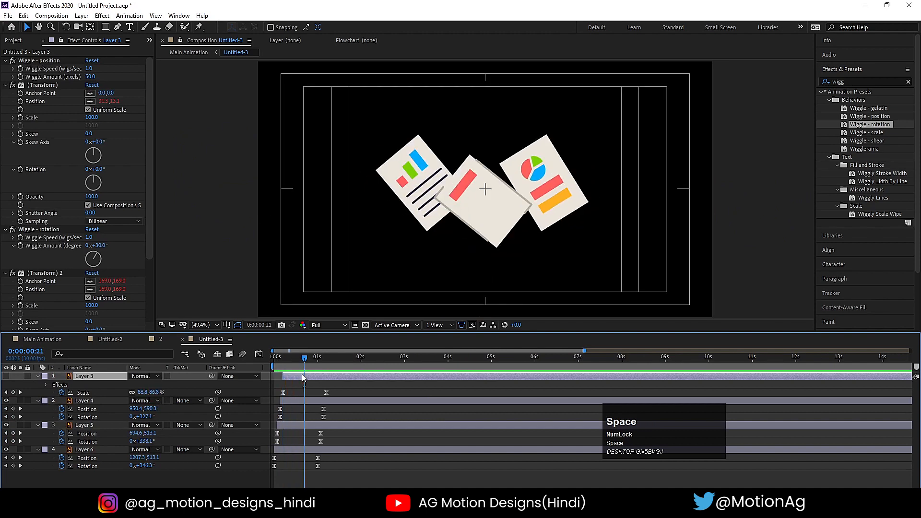
key("bracketleft")
left_click(6, 377)
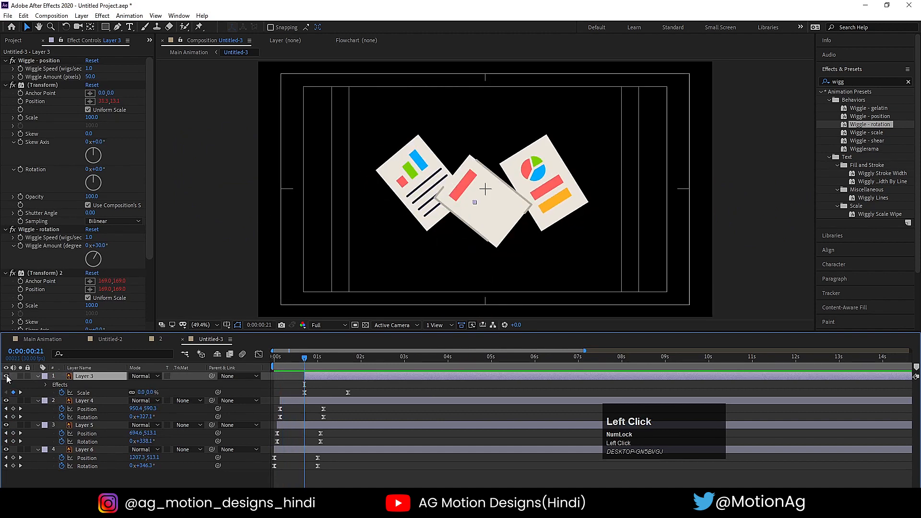
key("space")
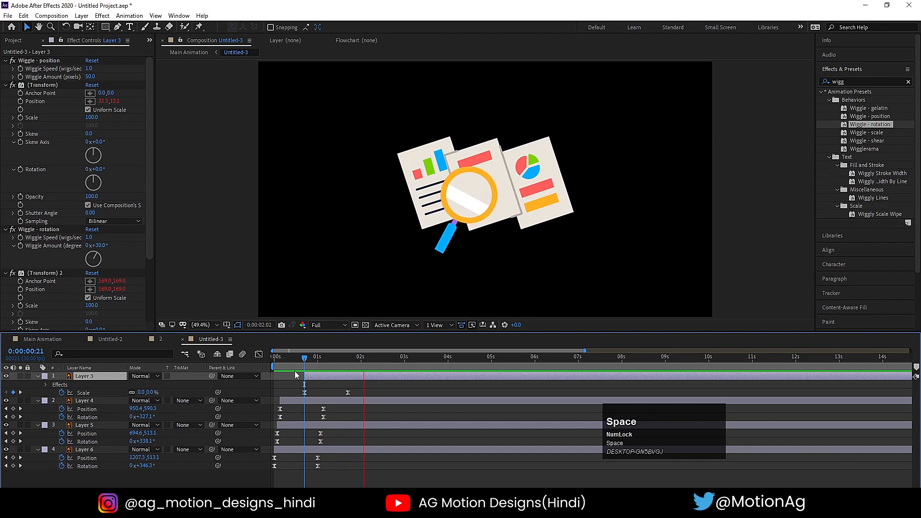
left_click(273, 359)
key("space")
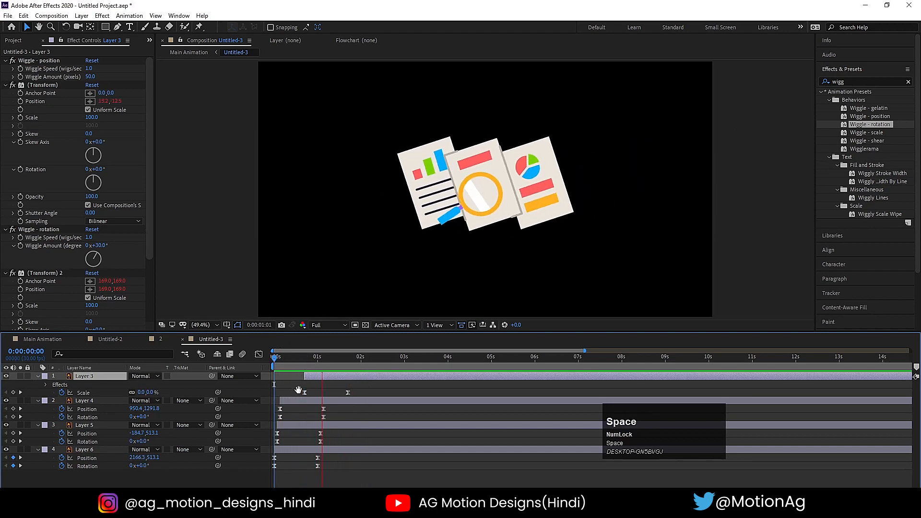
left_click(292, 360)
Preview the Main Animation composition from the start, and replay the Untitled-3 scene from about 0:00:03:29
left_click(61, 340)
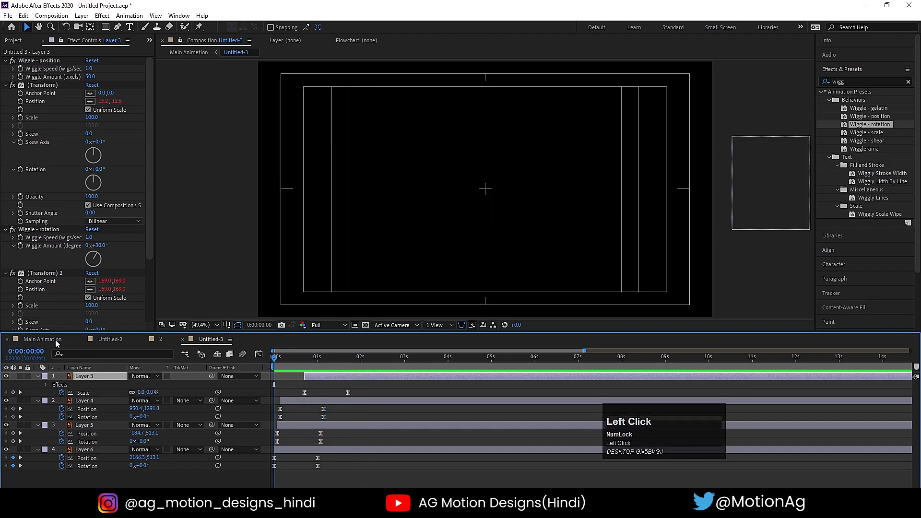
key("space")
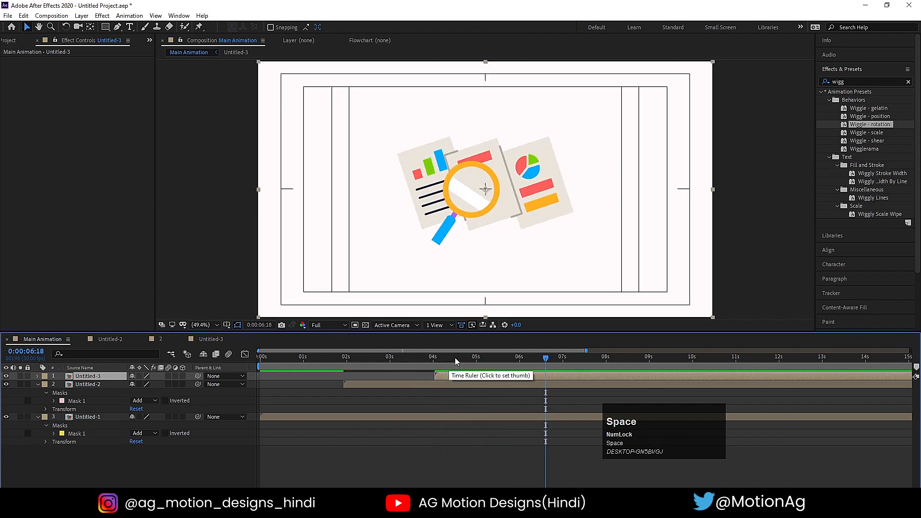
left_click(264, 366)
key("space")
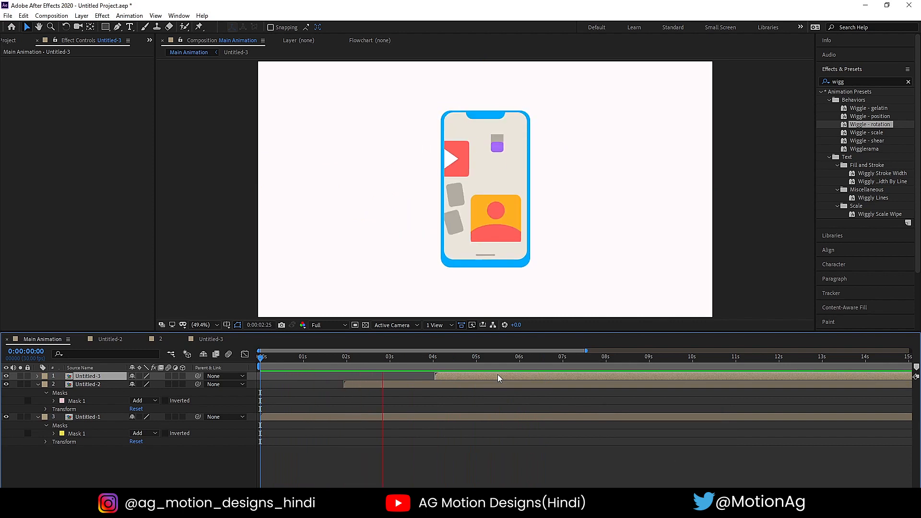
key("minus")
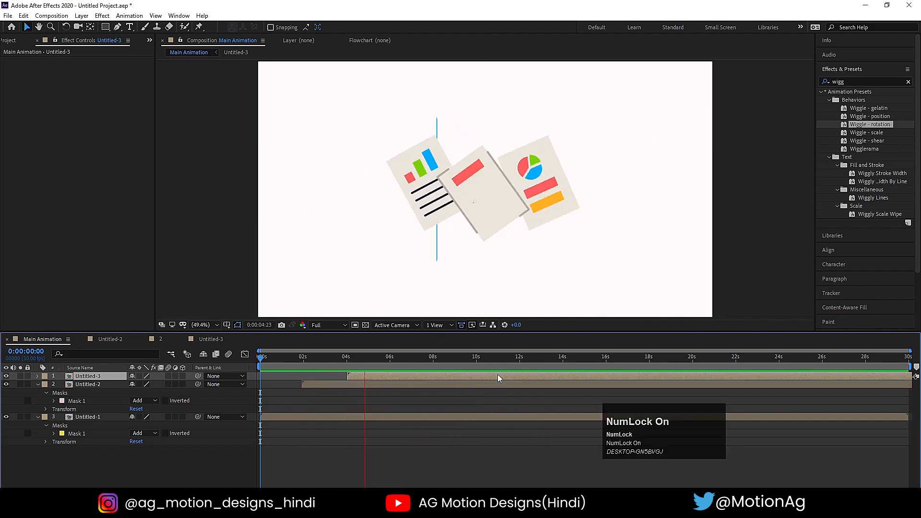
key("space")
left_click(346, 357)
key("space")
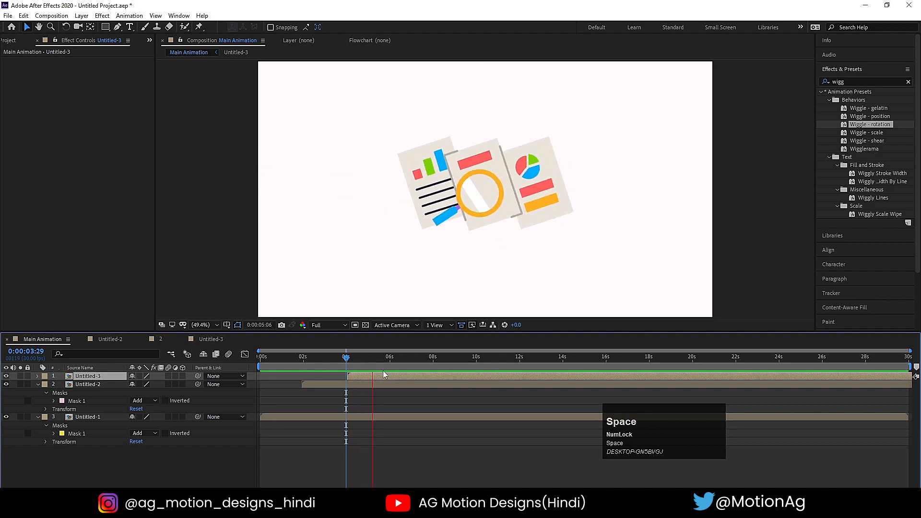
In Untitled-3, delay the ending position and rotation keyframes of the three documents by about 8 frames and preview Main Animation
double_click(379, 375)
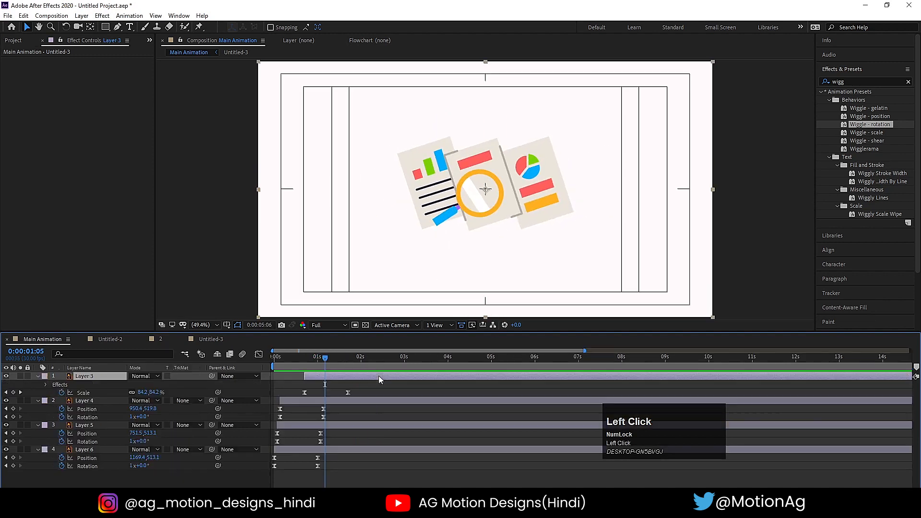
left_click_drag(318, 429, 341, 468)
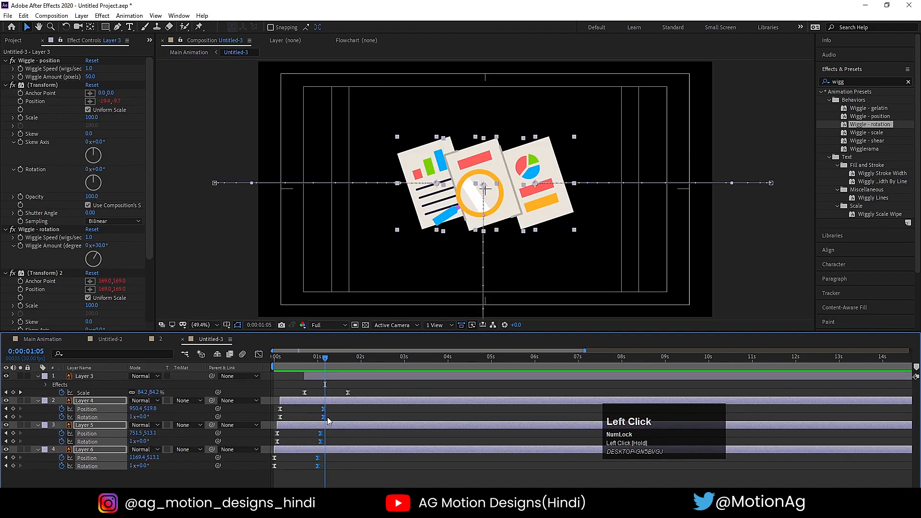
left_click_drag(325, 415, 337, 415)
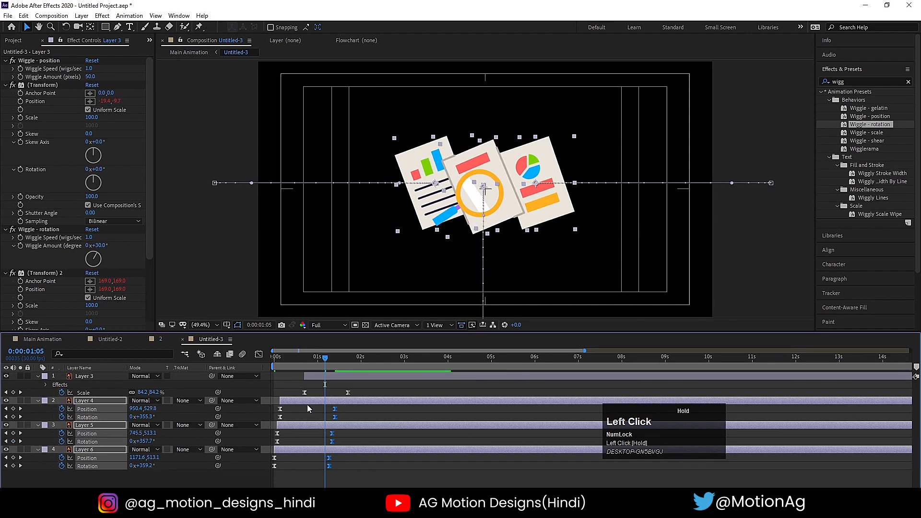
left_click(57, 342)
key("space")
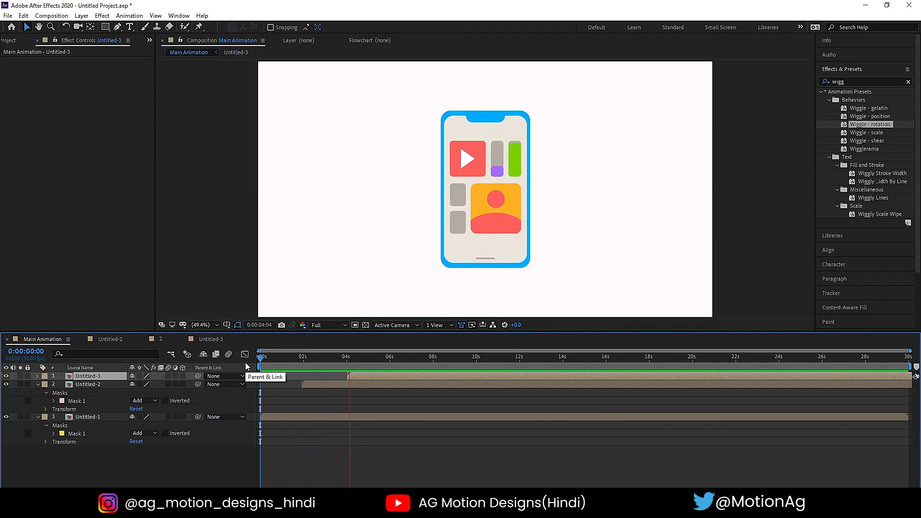
key("space")
key("space")
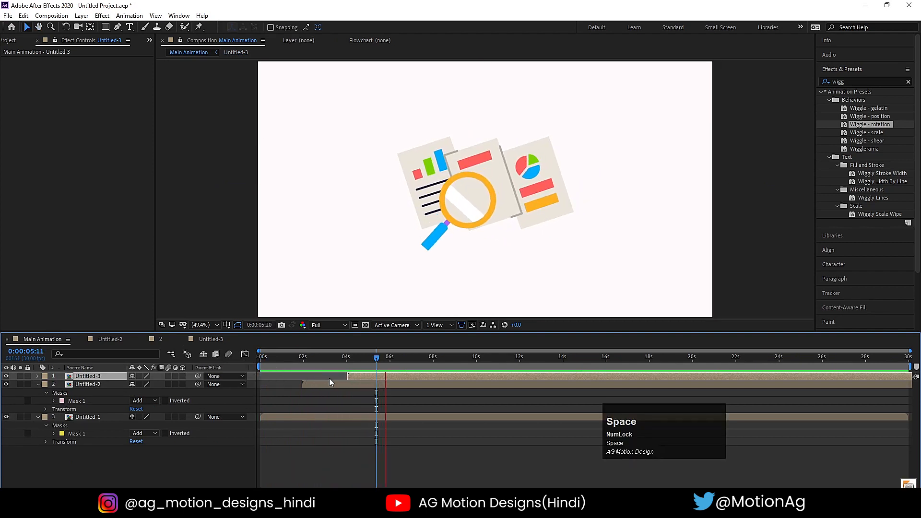
key("space")
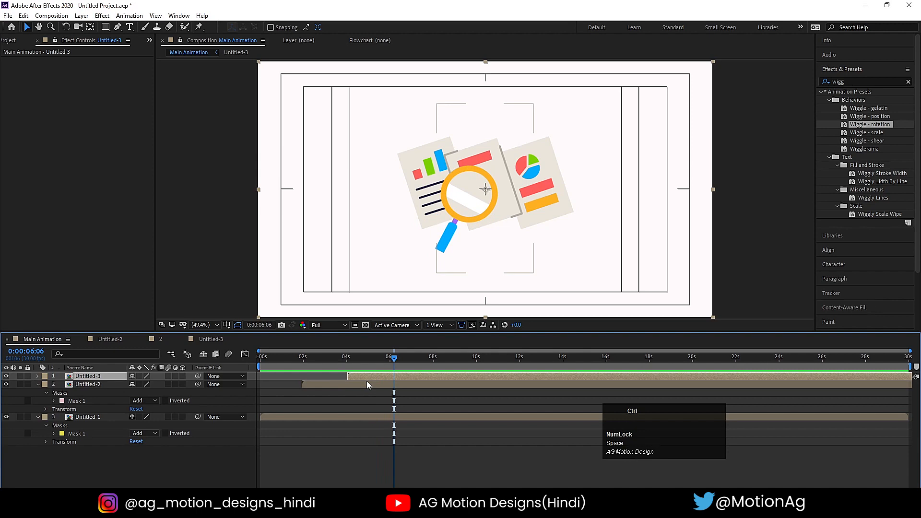
Import the Untitled-4 Illustrator file as Composition - Retain Layer Sizes
key("ctrl+i")
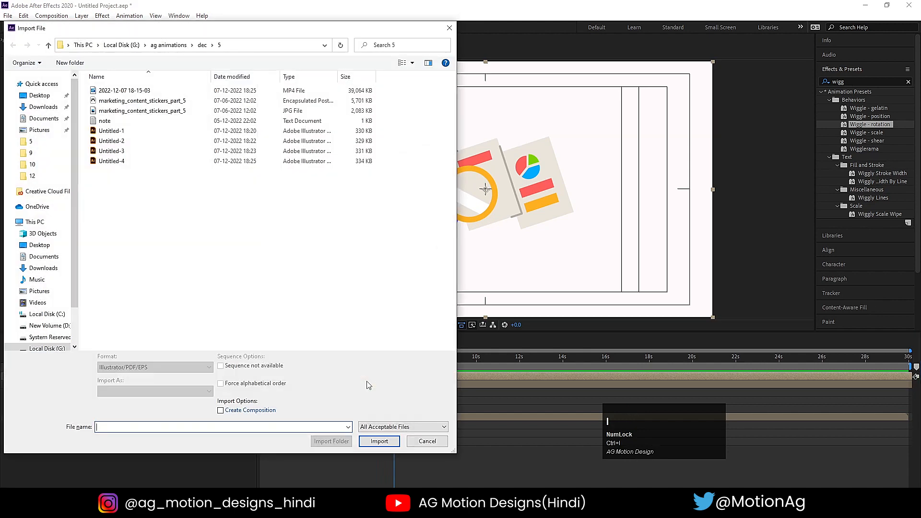
left_click(130, 161)
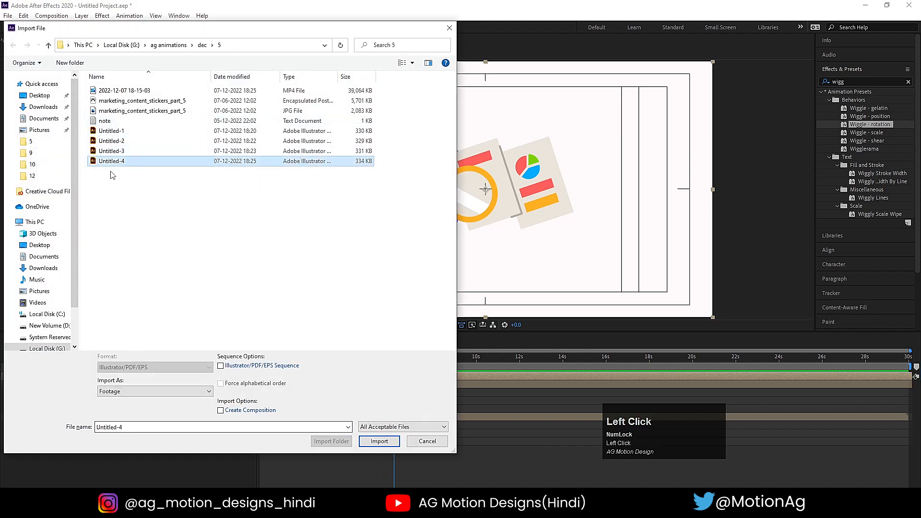
left_click(156, 392)
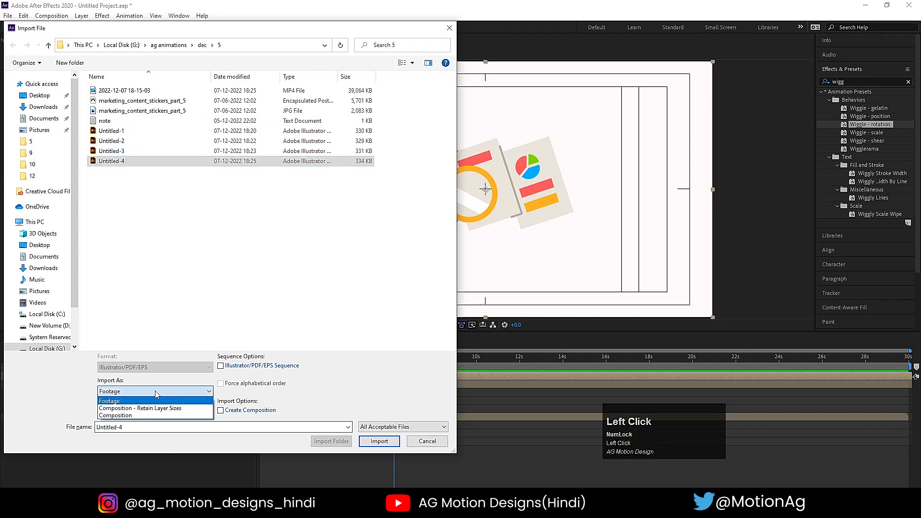
left_click(159, 408)
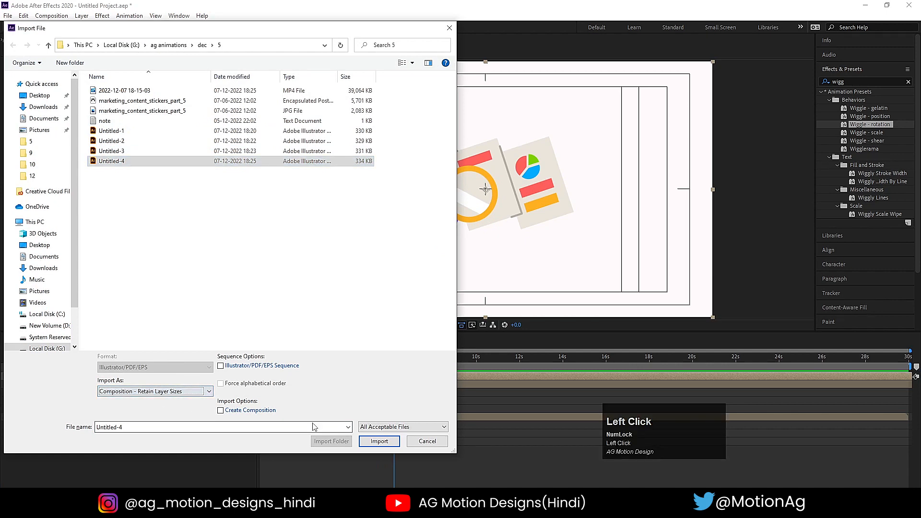
left_click(379, 441)
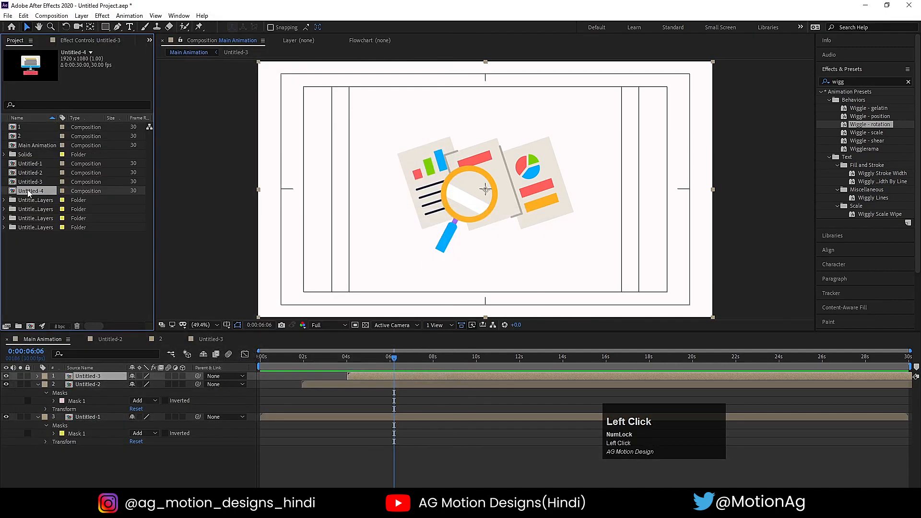
Add Untitled-4 to Main Animation above Untitled-3, start it at 0:00:06:06 and hide it
left_click_drag(29, 192, 111, 378)
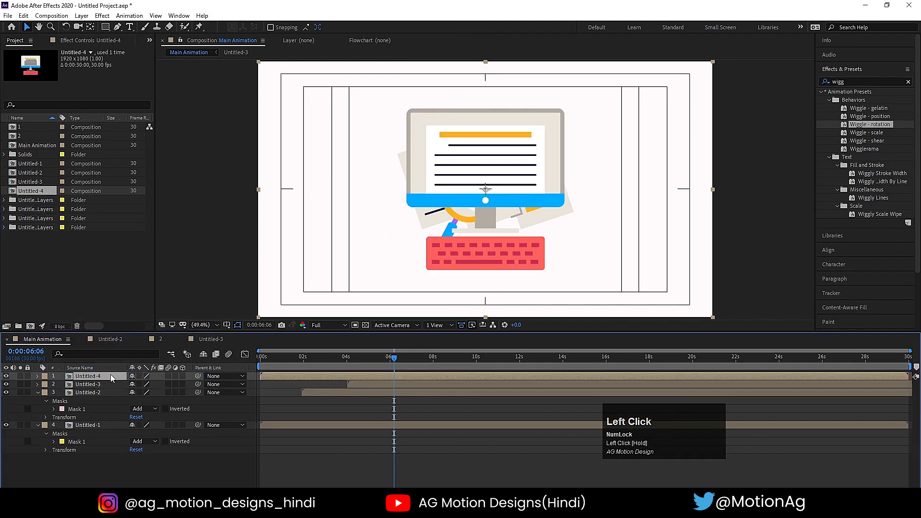
key("bracketleft")
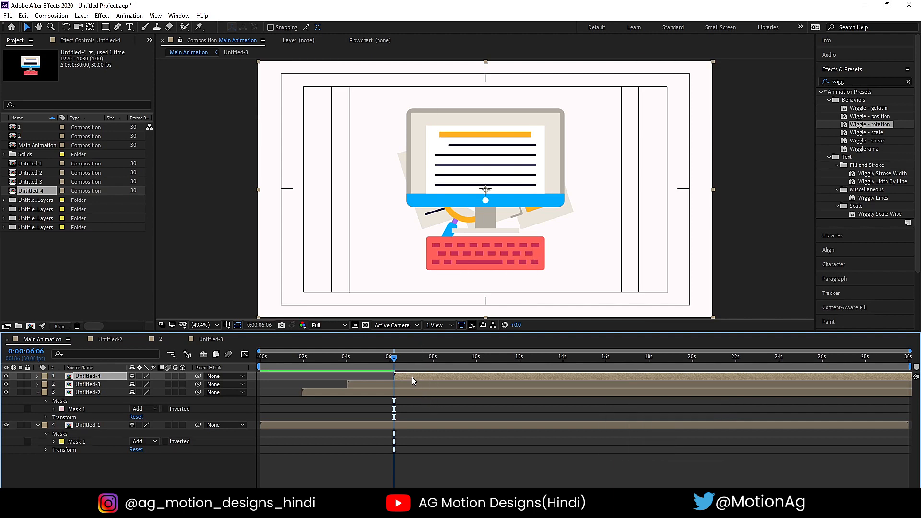
left_click(6, 377)
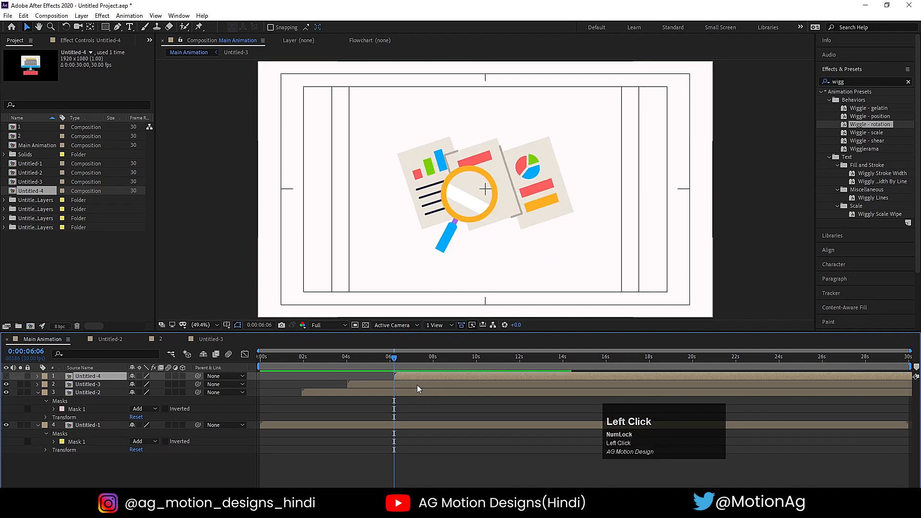
Keyframe the Scale of the Untitled-3 layer from 100% at 0:00:06:06 to 0% at 0:00:07:01
left_click(356, 383)
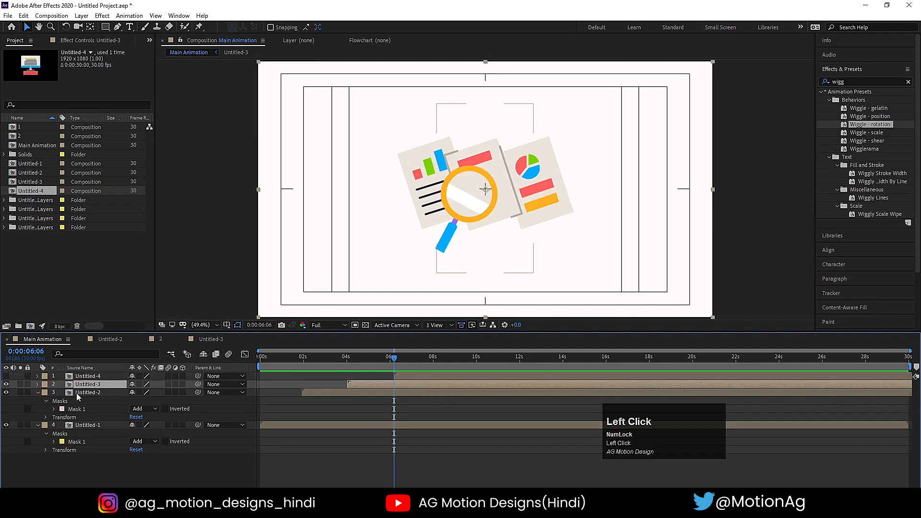
key("s")
left_click(61, 392)
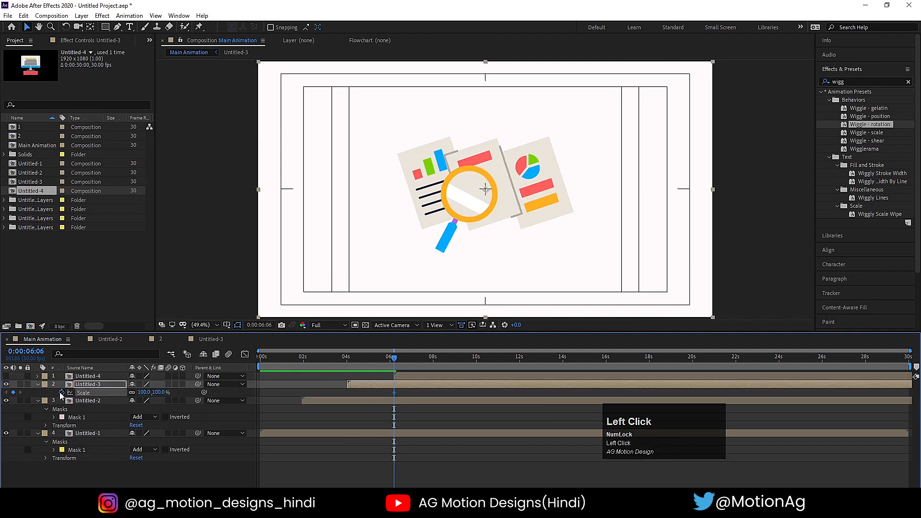
key("space")
key("space")
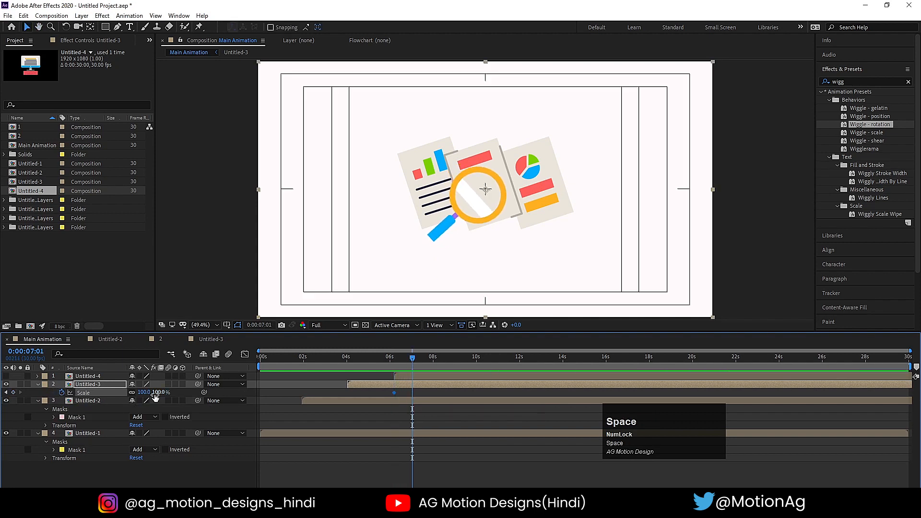
left_click(144, 393)
type("0")
key("Return")
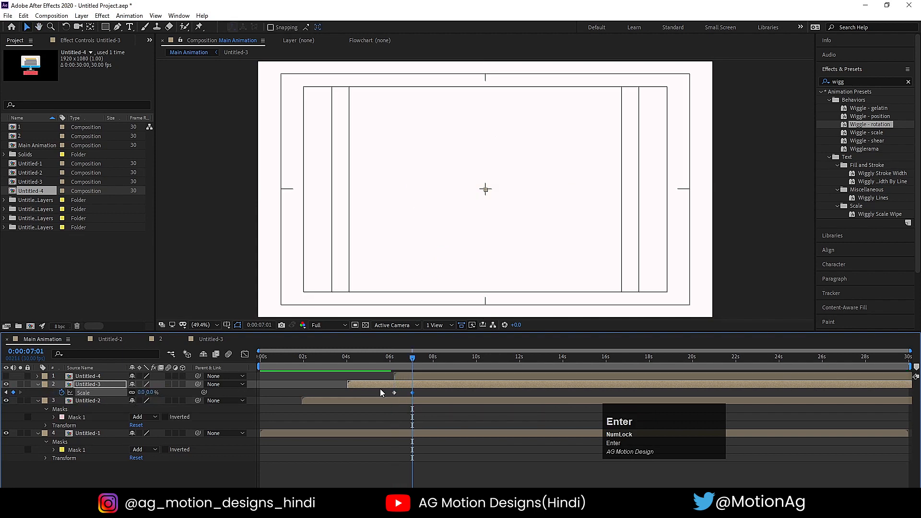
Apply Easy Ease to the Untitled-3 Scale keyframes, reshape their speed curve so the shrink peaks near its end, and preview it
left_click_drag(379, 390, 416, 395)
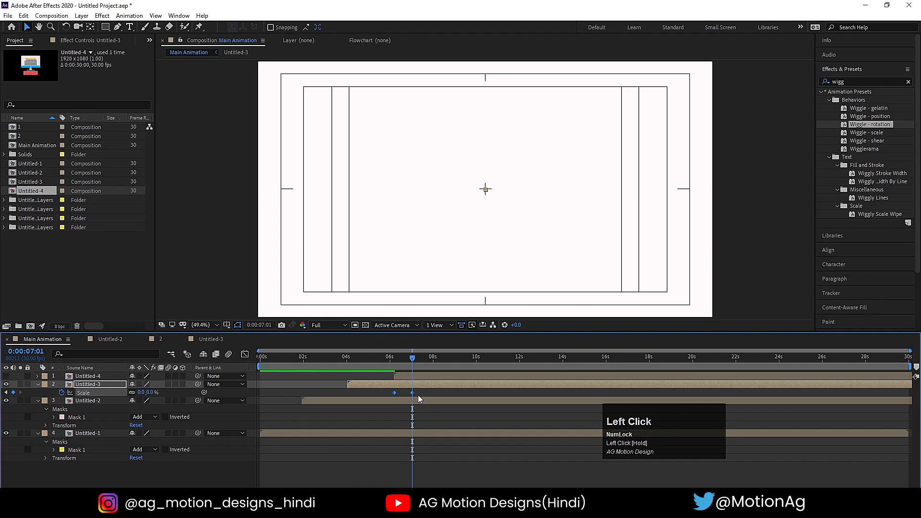
key("F9")
key("equal")
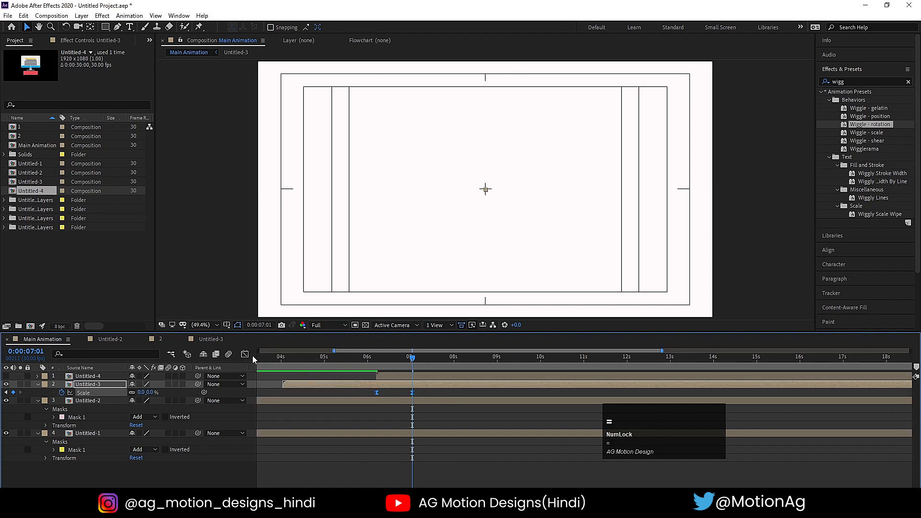
left_click(245, 355)
mouse_move(390, 397)
left_mouse_down()
mouse_move(361, 363)
mouse_move(412, 379)
mouse_move(394, 380)
left_mouse_up()
key("space")
key("space")
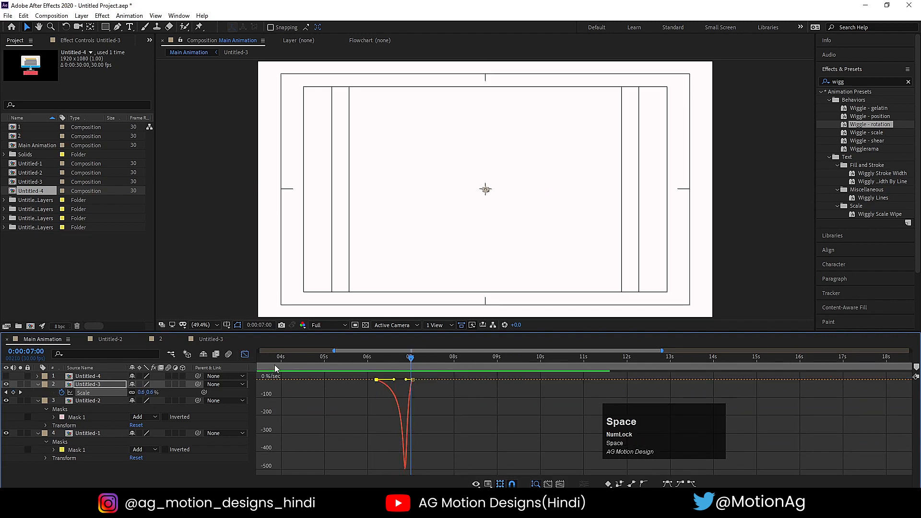
left_click(247, 357)
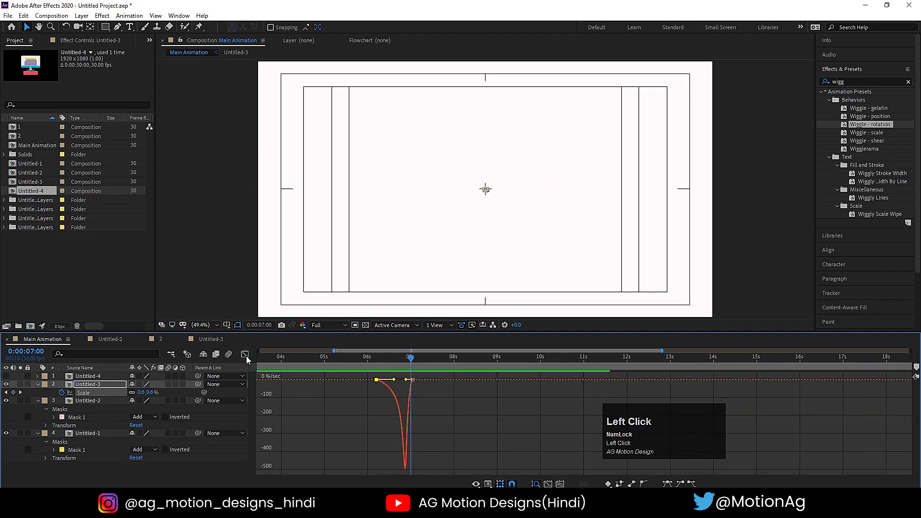
Open the Untitled-4 composition and pre-compose Layer 7 through Layer 13, the on-screen document, as "paper"
double_click(88, 380)
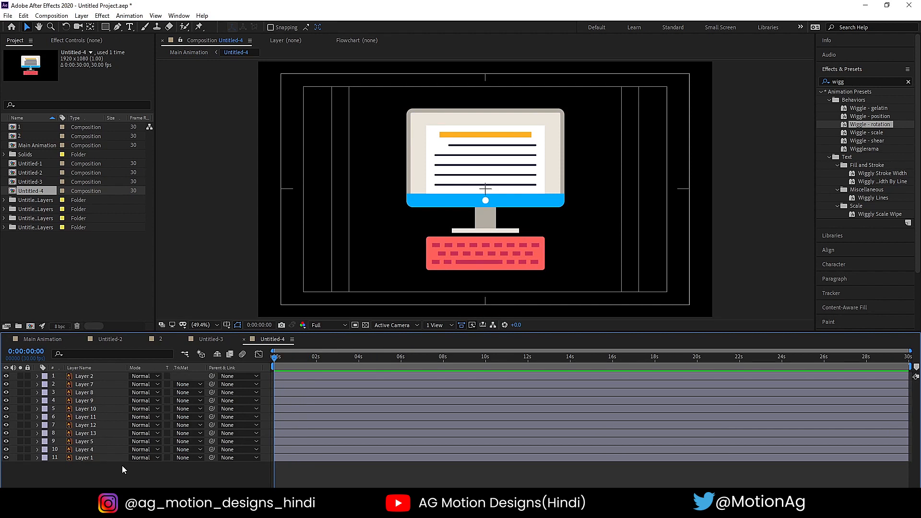
left_click(438, 139)
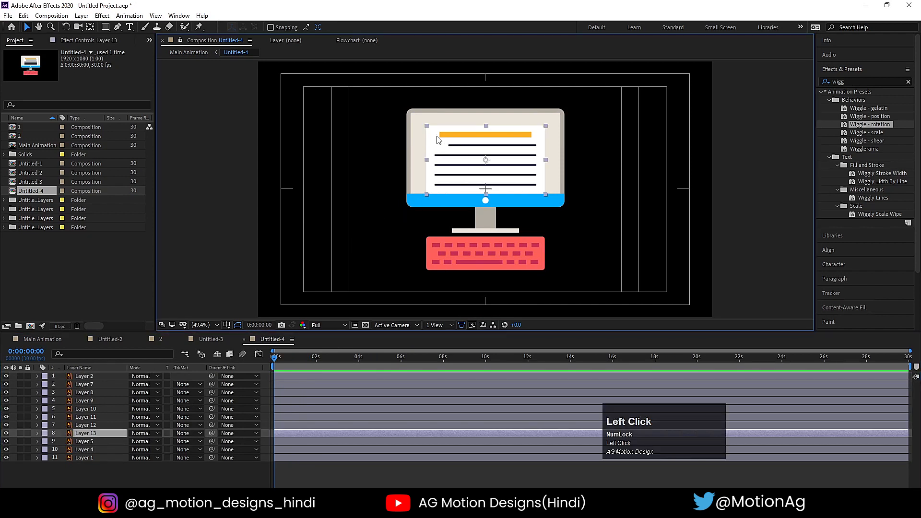
left_click(99, 425, "shift")
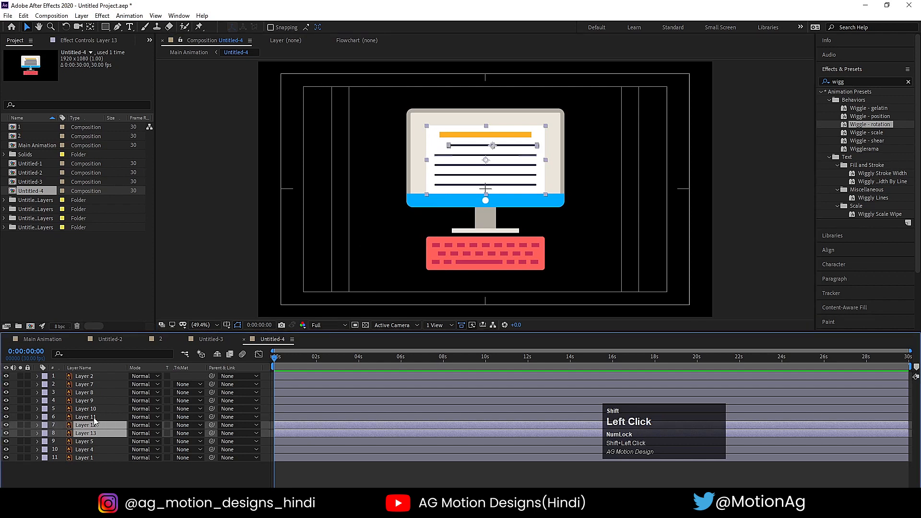
left_click(93, 417, "shift")
left_click(91, 410, "shift")
left_click(88, 401, "shift")
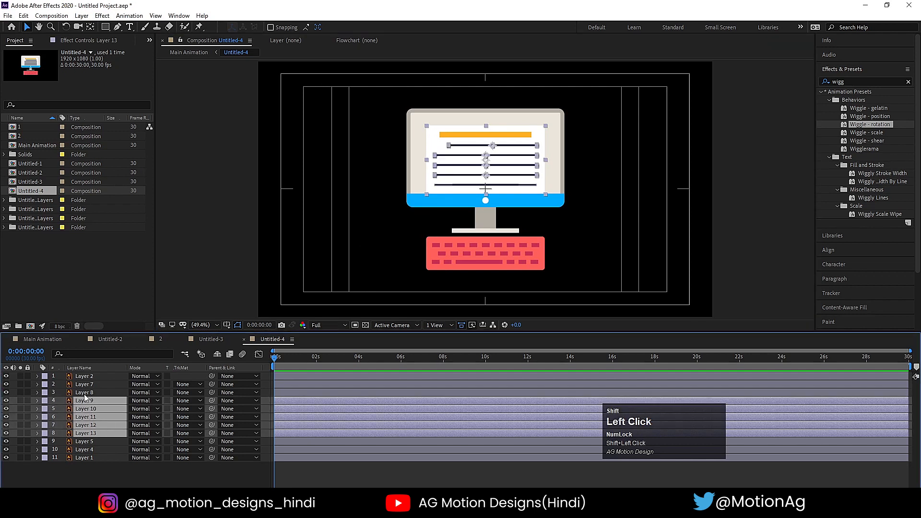
left_click(87, 394, "shift")
left_click(80, 385, "shift")
left_click(9, 385)
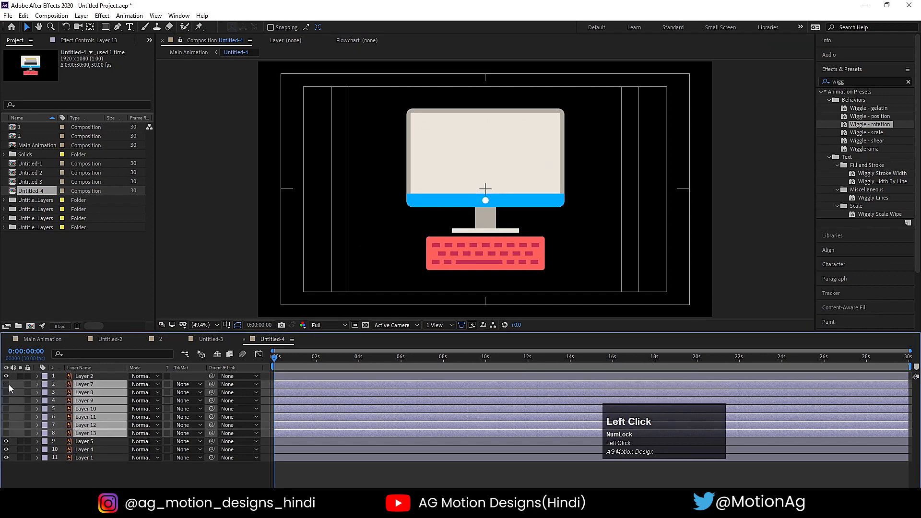
left_click(9, 386)
key("ctrl+shift+c")
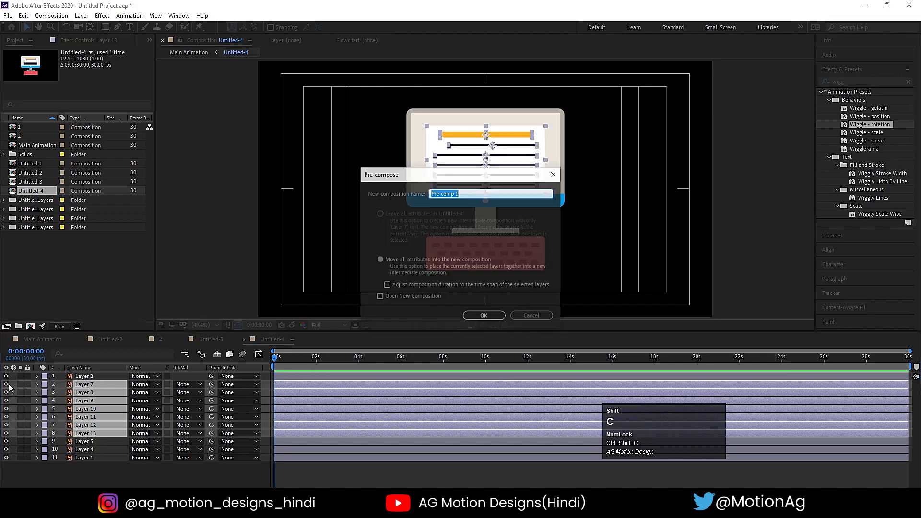
type("pap")
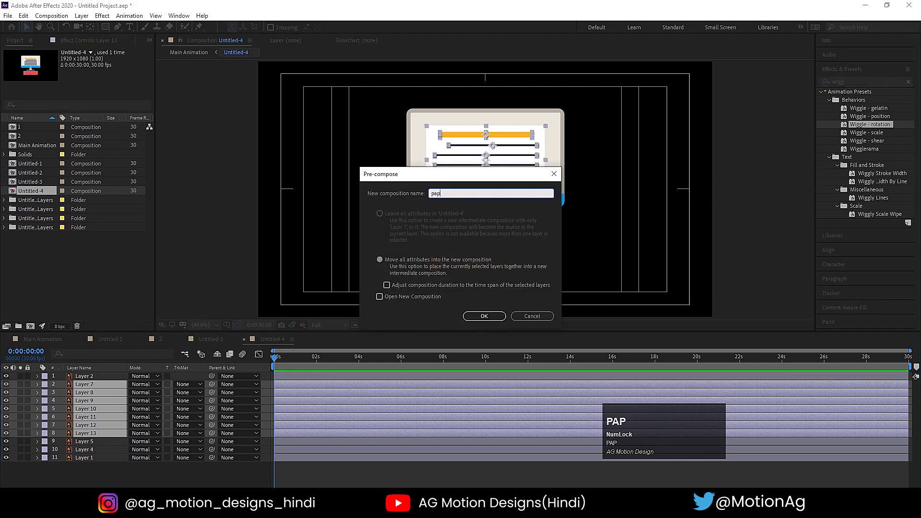
type("er")
key("Return")
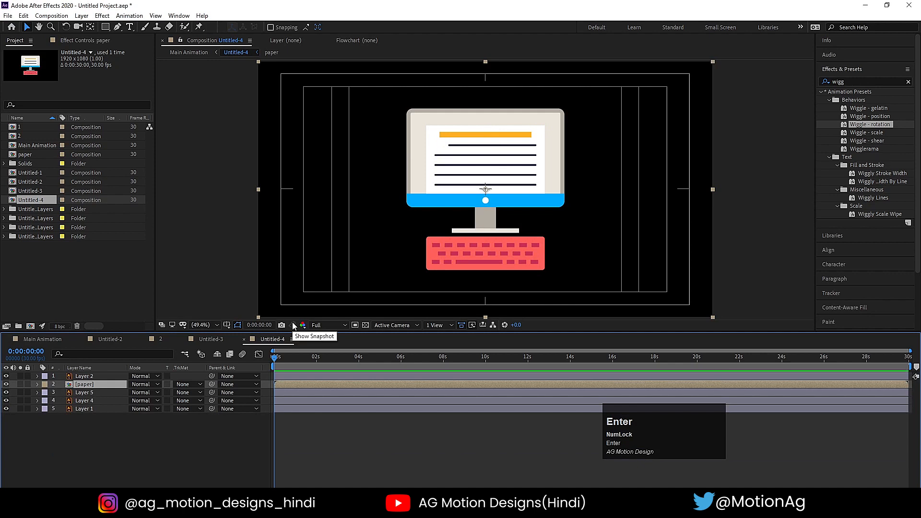
Hide and lock the paper layer, and pre-compose the monitor's Layer 5, Layer 4 and Layer 1 as "pc"
left_click(7, 384)
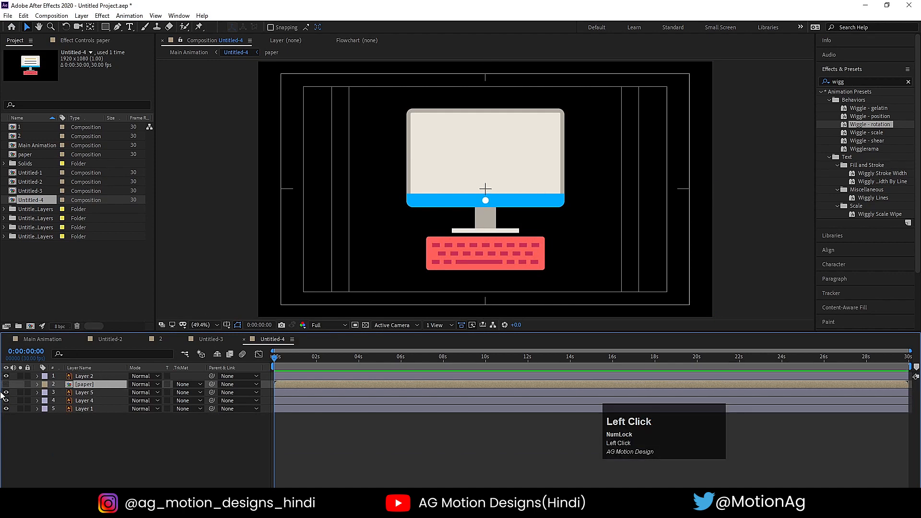
left_click(27, 385)
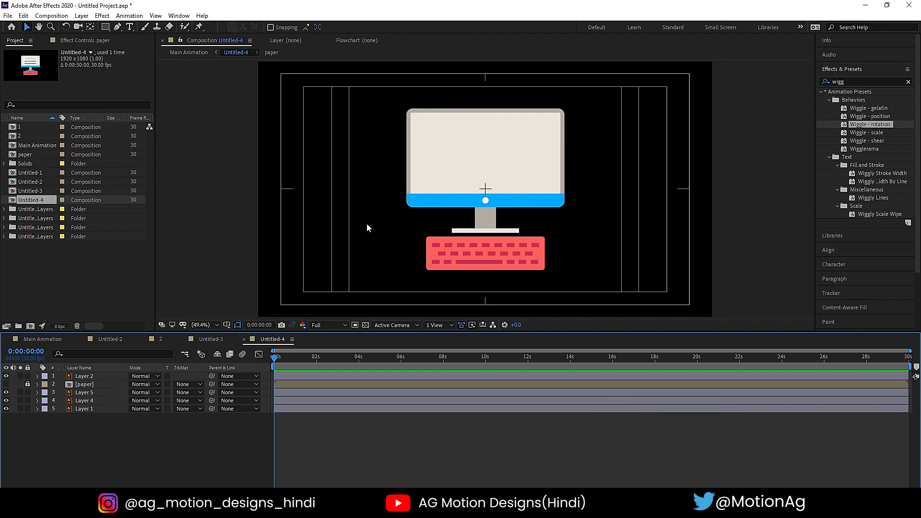
left_click_drag(357, 115, 566, 221)
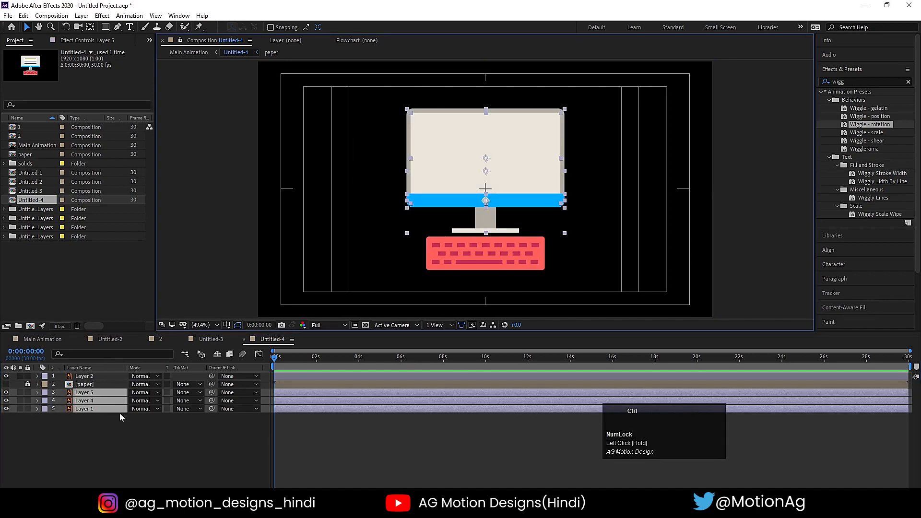
key("ctrl+shift+c")
type("pc")
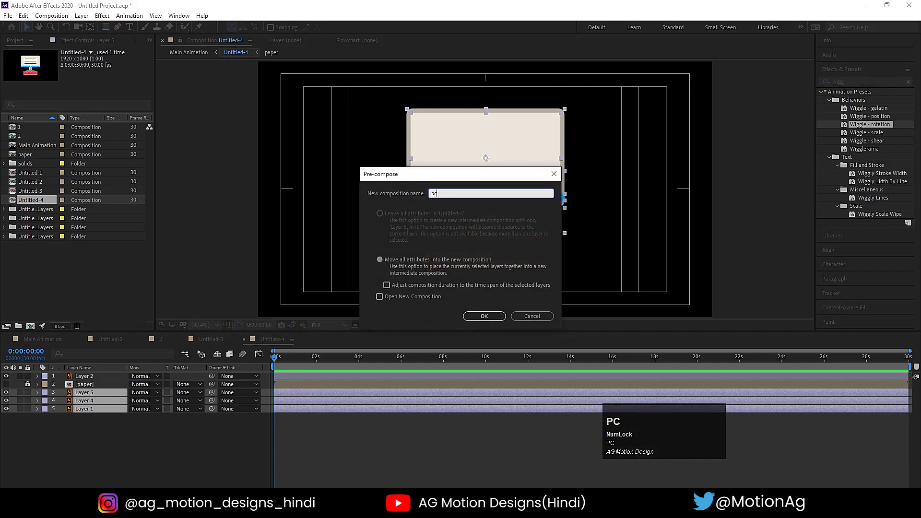
key("Return")
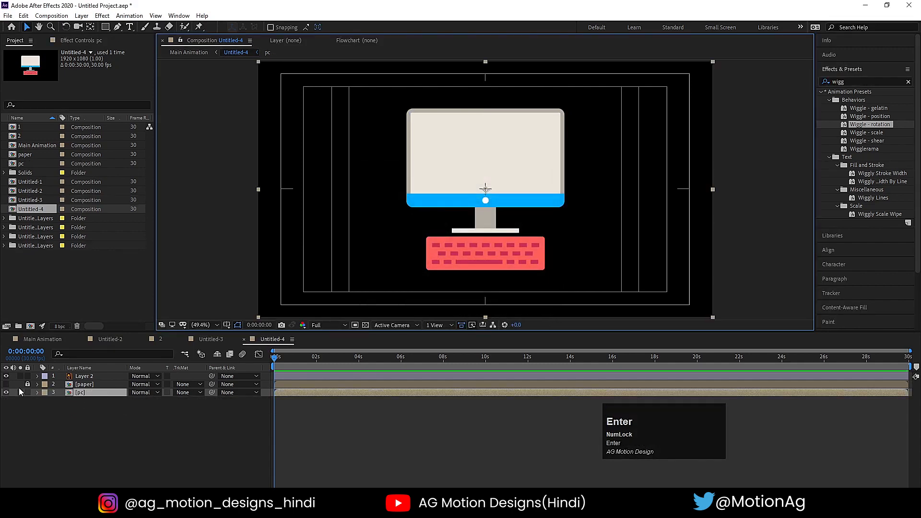
left_click(109, 403)
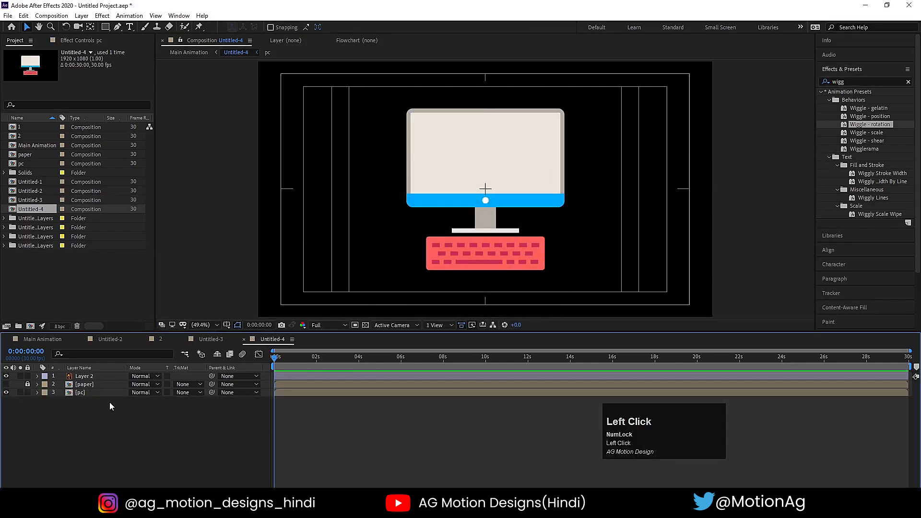
Add Position keyframes to the keyboard's Layer 2 and the pc layer at 0:00:00:00 and 0:00:01:00, keeping their current positions
left_click(80, 392)
left_click(84, 376, "ctrl")
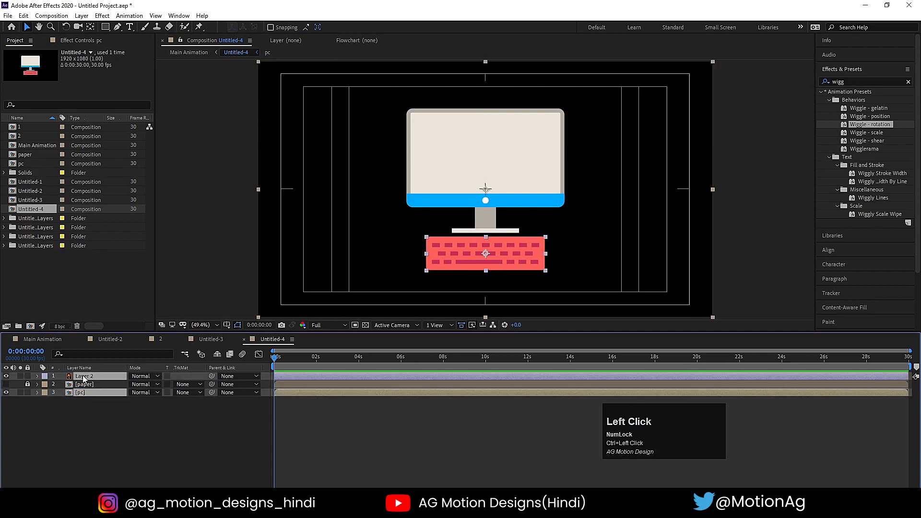
key("p")
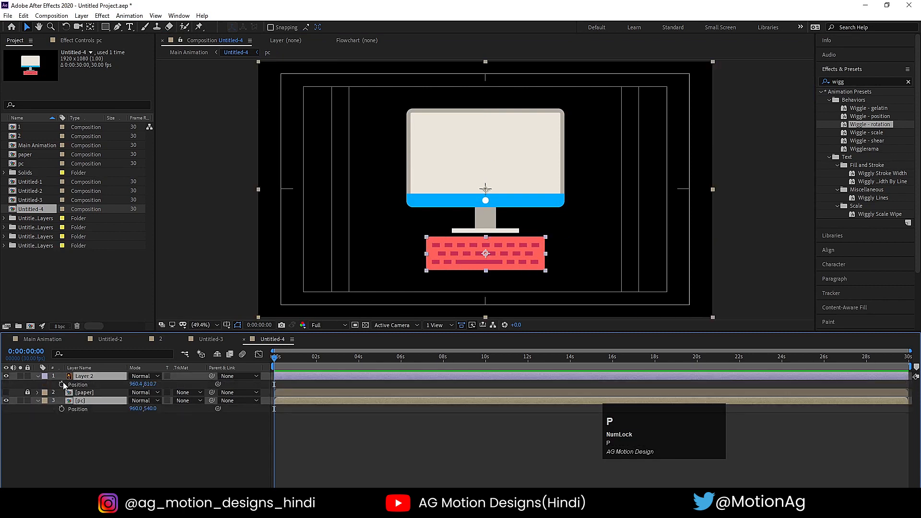
left_click(62, 385)
key("equal")
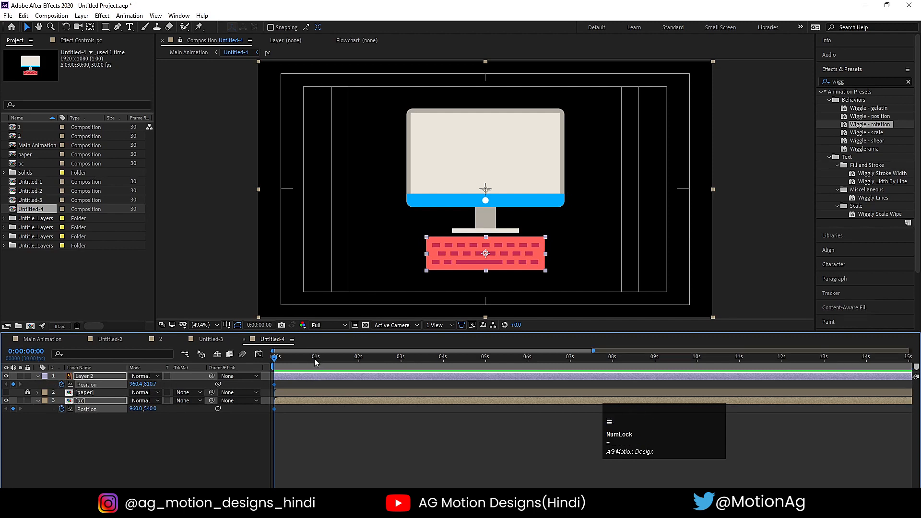
key("equal")
left_click(359, 359)
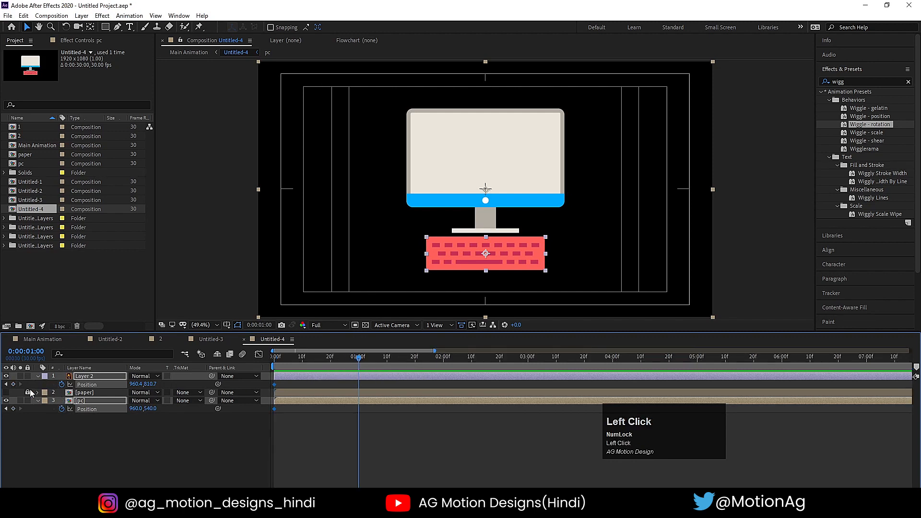
key("Home")
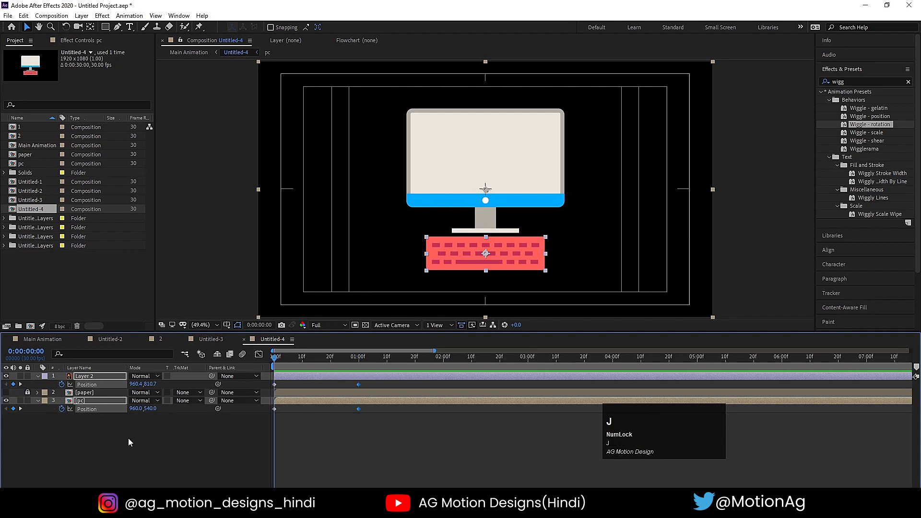
left_click(128, 438)
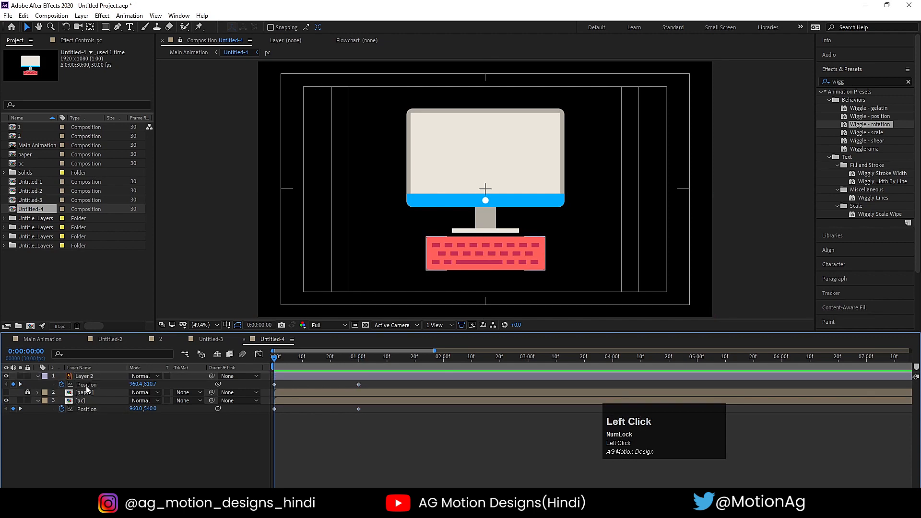
At 0:00:00:00, move Layer 2 off the frame's right side to about 2186.3, 810.7 and pc off the left side to about -350.2, 540
left_click(79, 377)
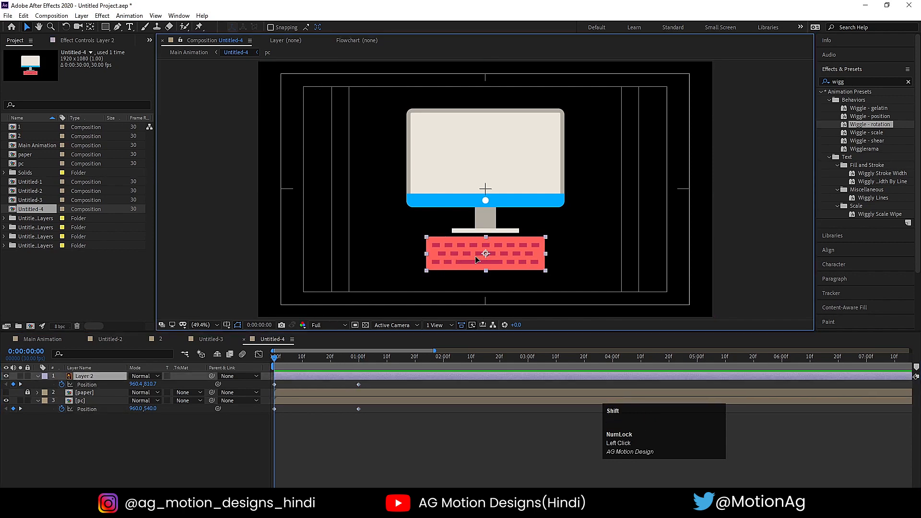
left_click_drag(442, 264, 748, 255)
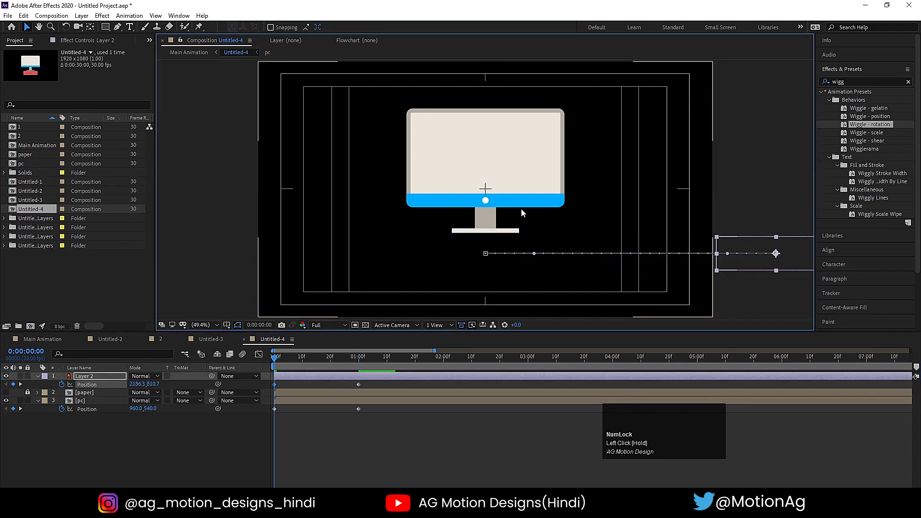
left_click(521, 208)
left_click(97, 401)
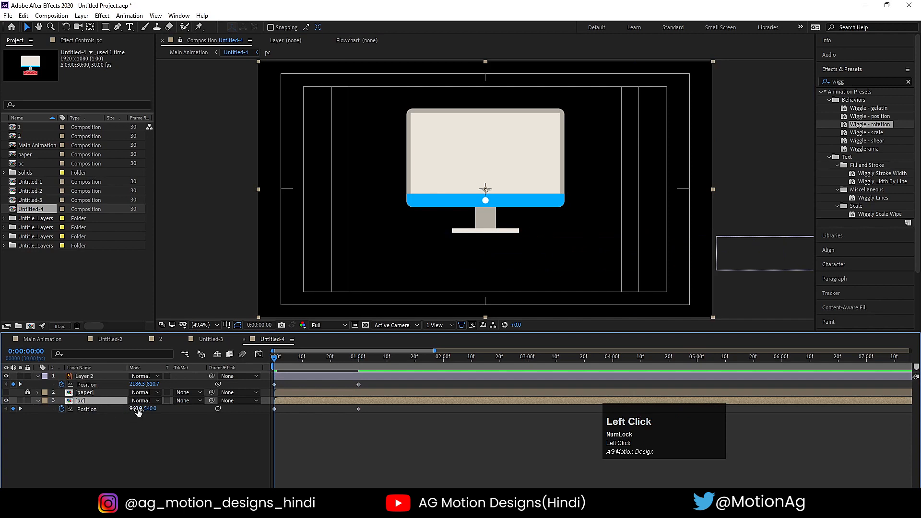
left_click_drag(136, 411, 6, 414)
left_click_drag(412, 174, 180, 172)
Apply Easy Ease to the Layer 2 and pc Position keyframes, reshape their speed curves to peak early, and preview the slide-in
left_click_drag(401, 460, 238, 333)
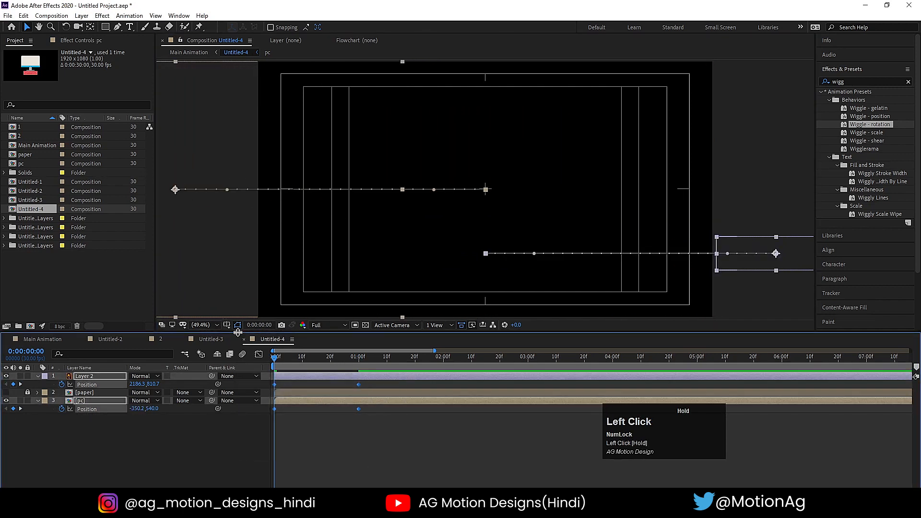
key("F9")
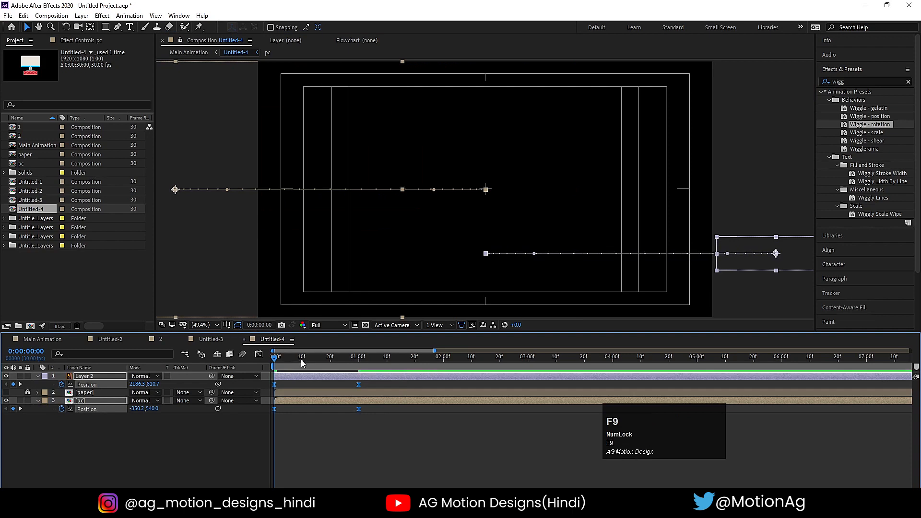
left_click(260, 356)
left_click_drag(403, 448, 316, 466)
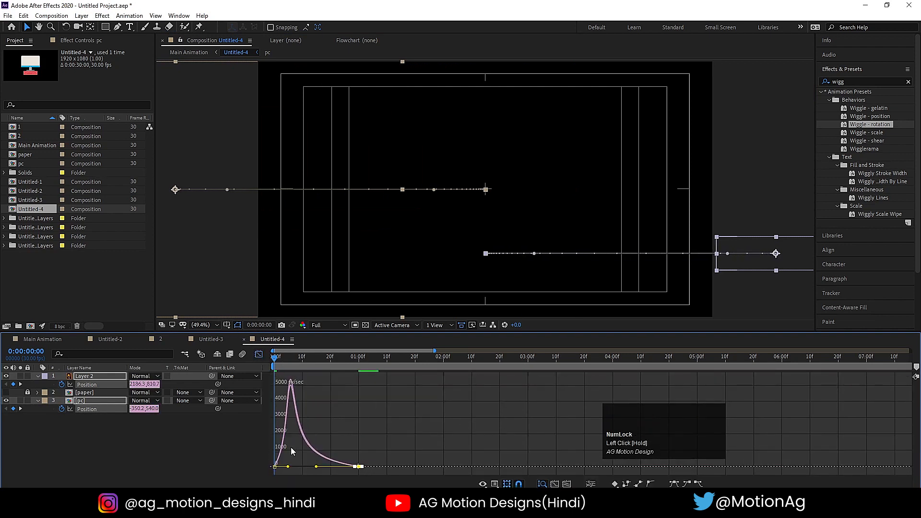
left_click(258, 356)
key("space")
left_click(346, 413)
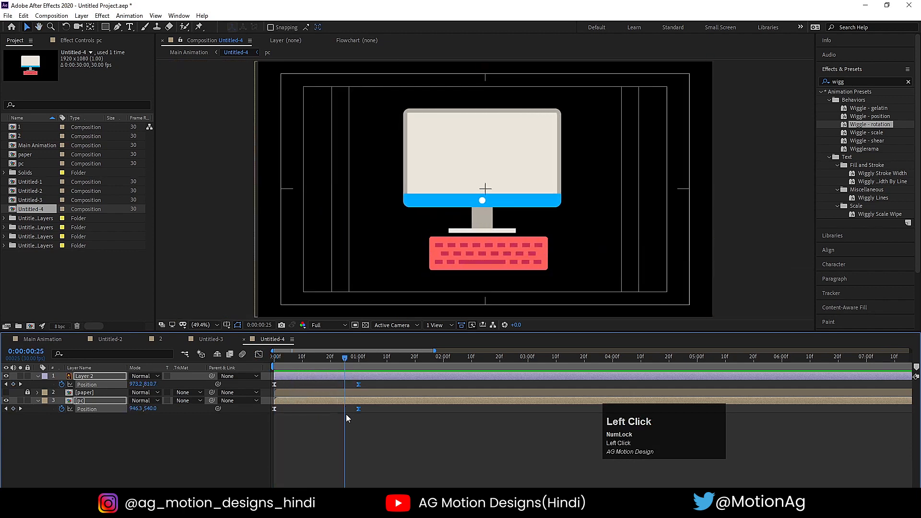
key("space")
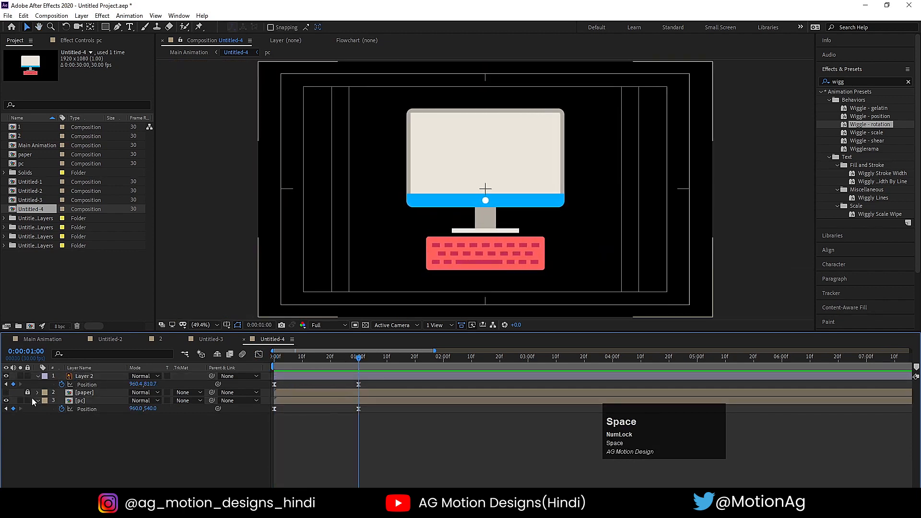
Show and unlock the paper layer and make it start at 0:00:01:00
left_click(6, 393)
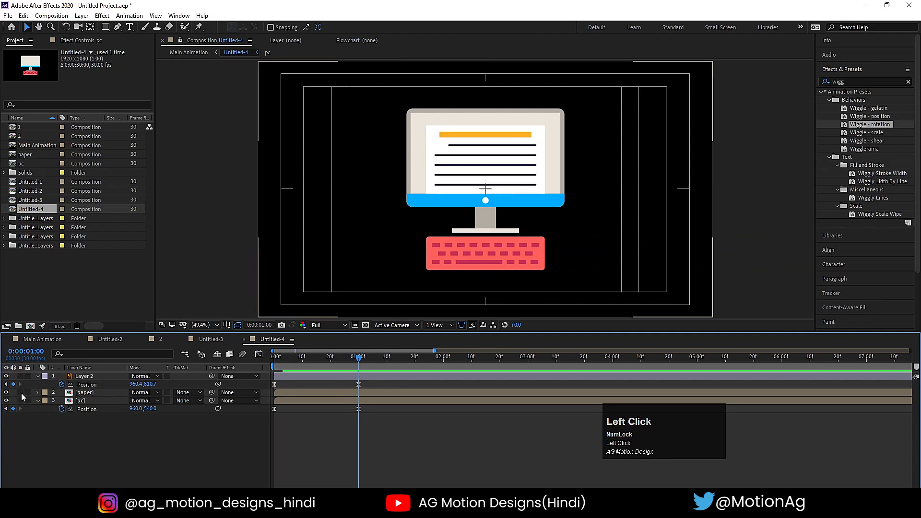
left_click(87, 394)
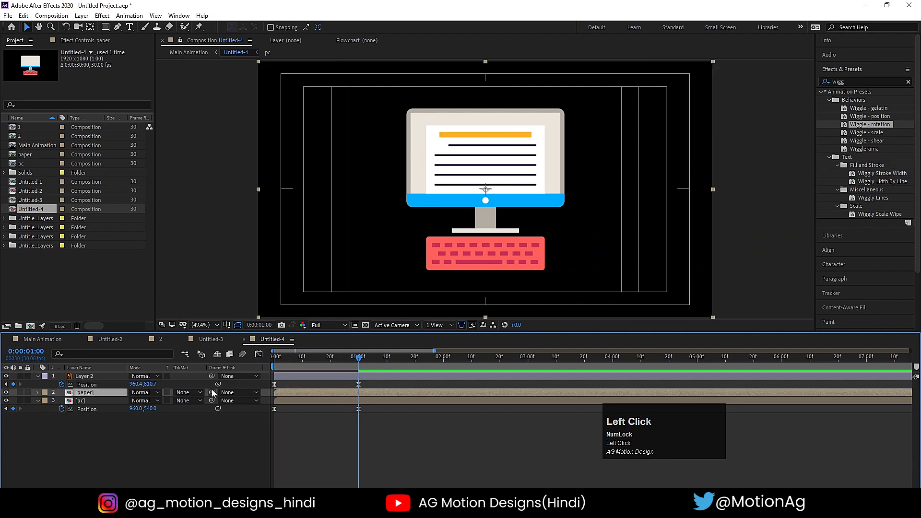
key("[")
left_click(103, 393)
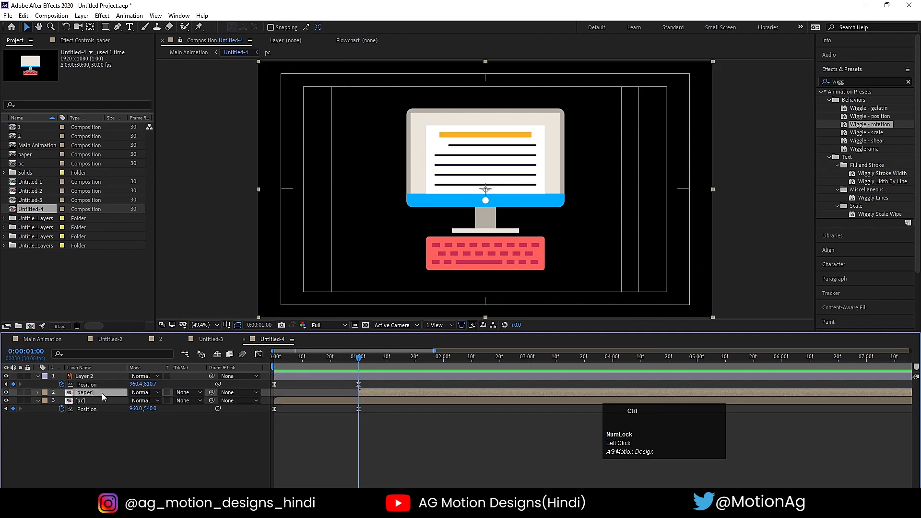
Duplicate the paper layer and set the lower copy to use the upper copy as its alpha track matte
key("ctrl+d")
left_click(95, 399)
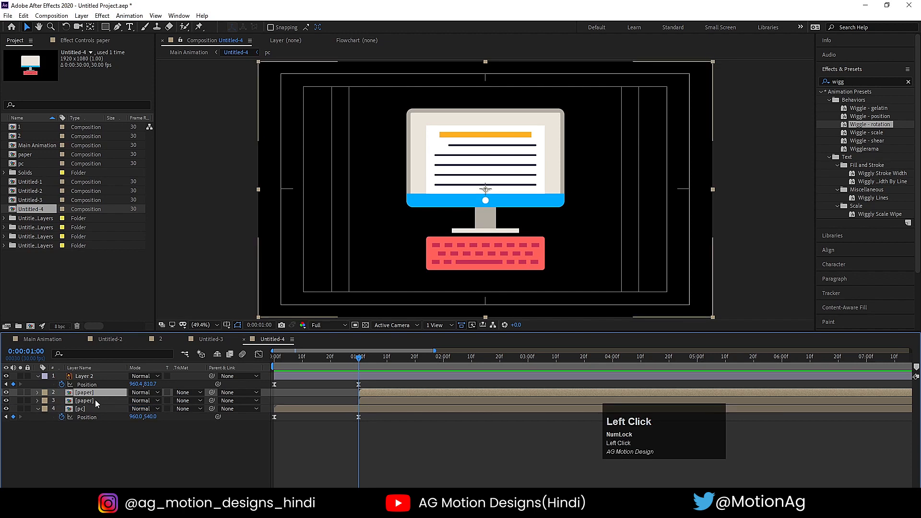
left_click(183, 401)
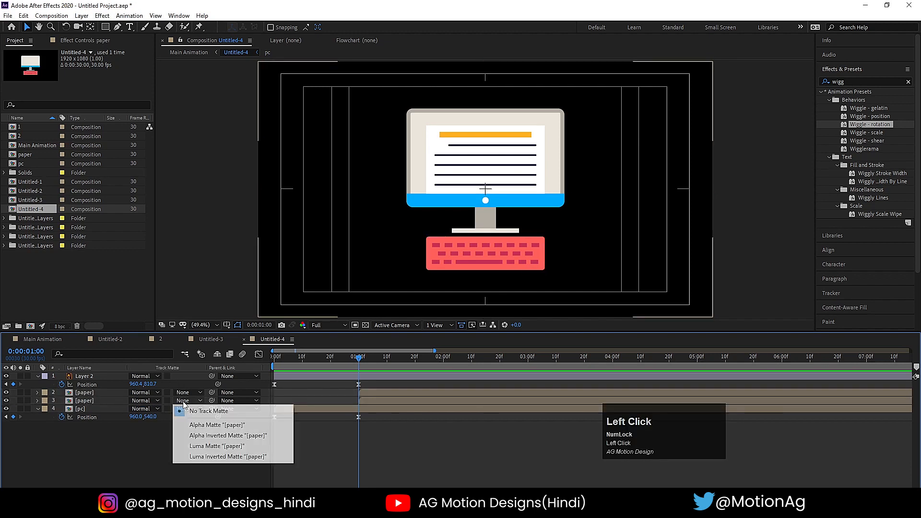
left_click(217, 425)
left_click(104, 402)
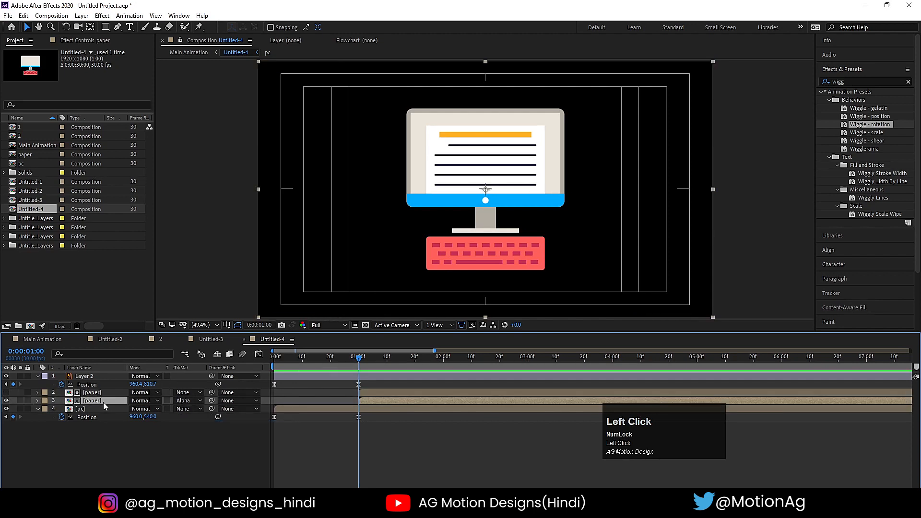
left_click(183, 401)
left_click(202, 426)
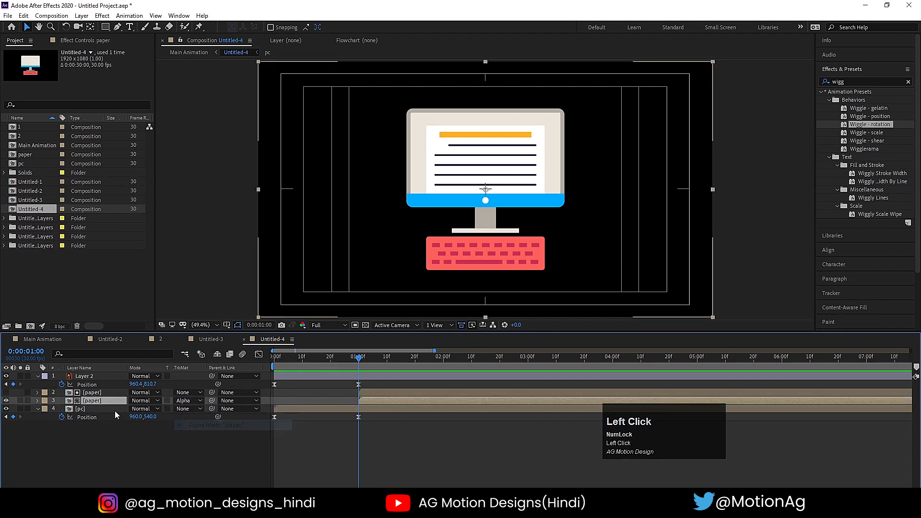
Add Position keyframes to the matted paper layer at 0:00:01:00 and 0:00:04:00, keeping its current position
key("p")
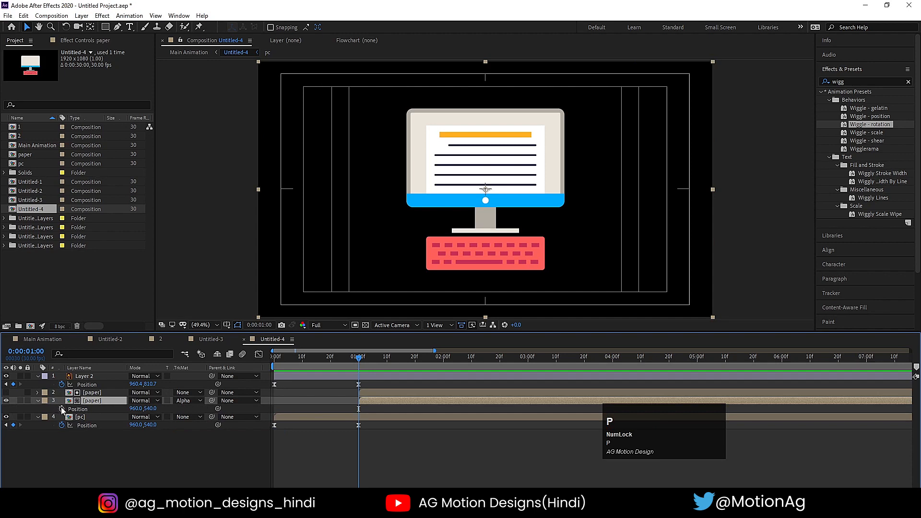
left_click(62, 408)
key("minus")
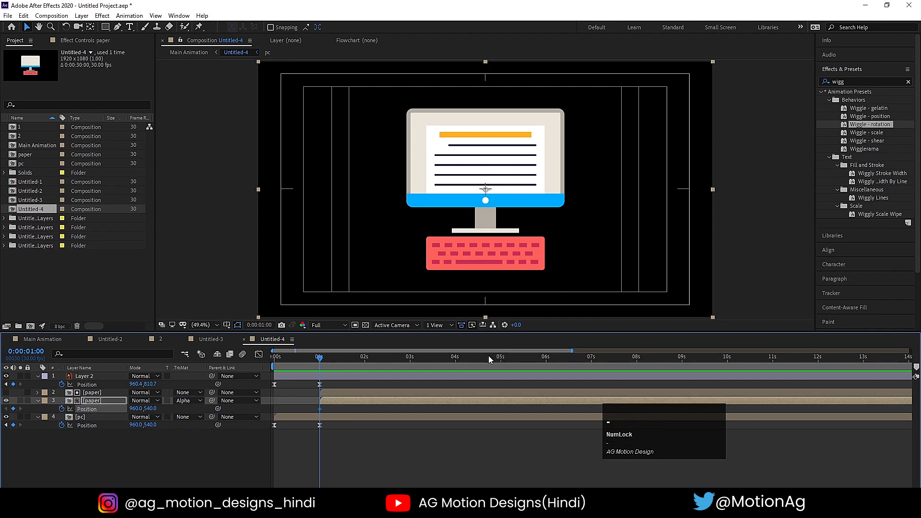
left_click(454, 358)
left_click(13, 409)
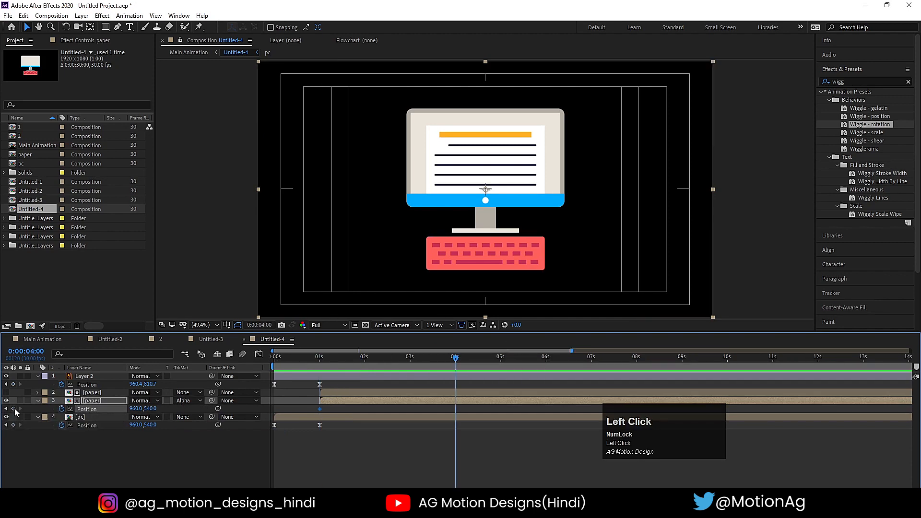
At 0:00:01:00, lower the matted paper layer to 960, 826 and preview its rise onto the monitor
key("j")
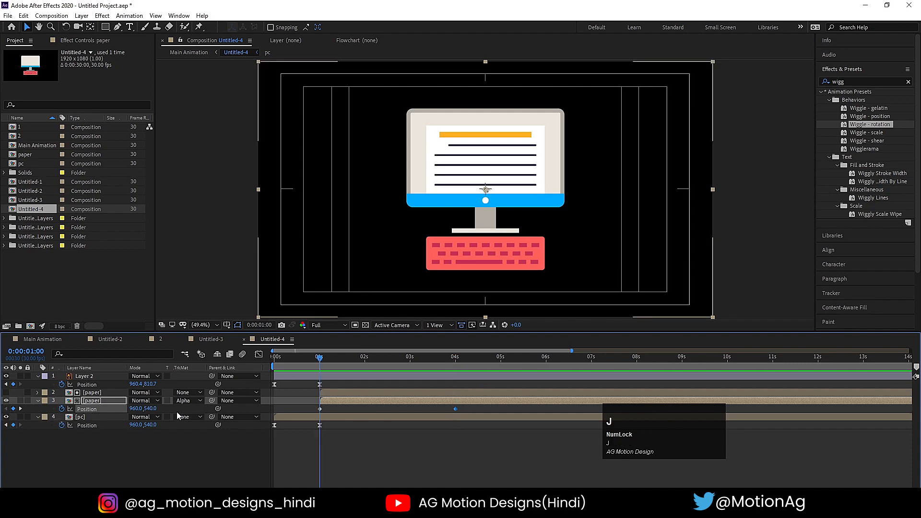
left_click_drag(148, 409, 256, 440)
key("space")
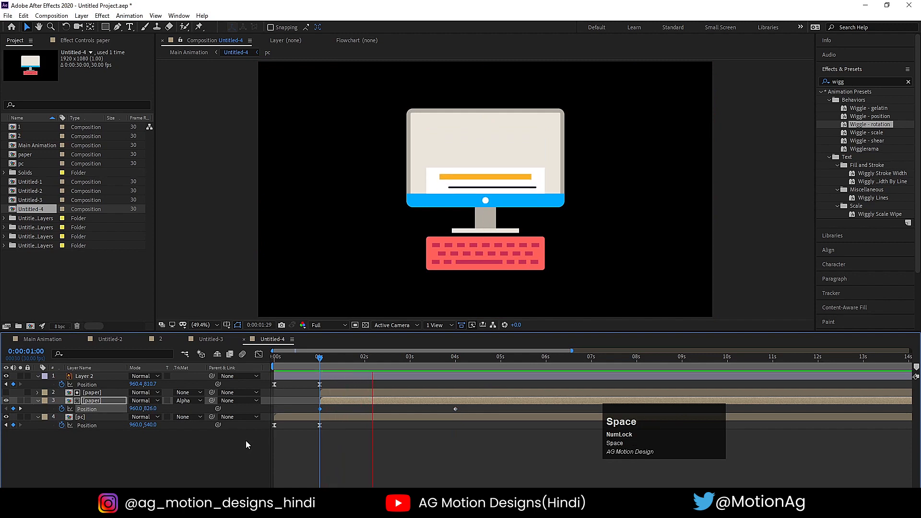
key("space")
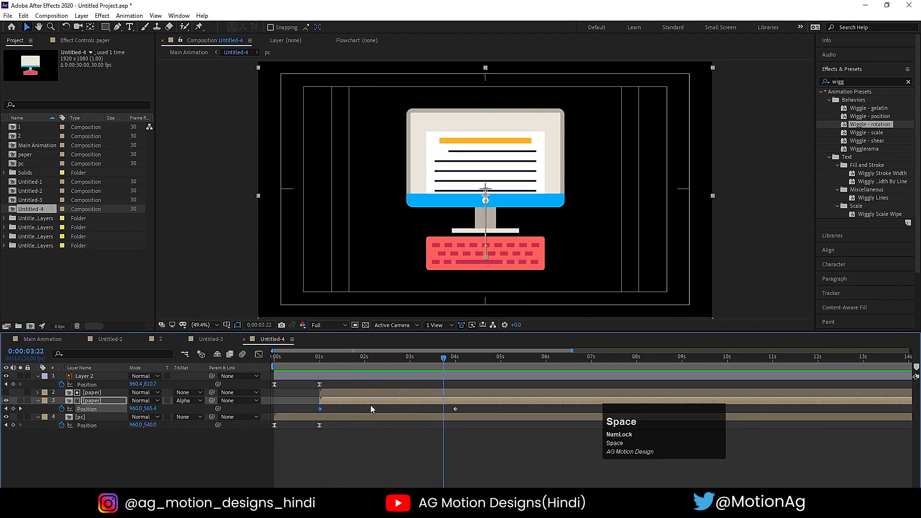
key("j")
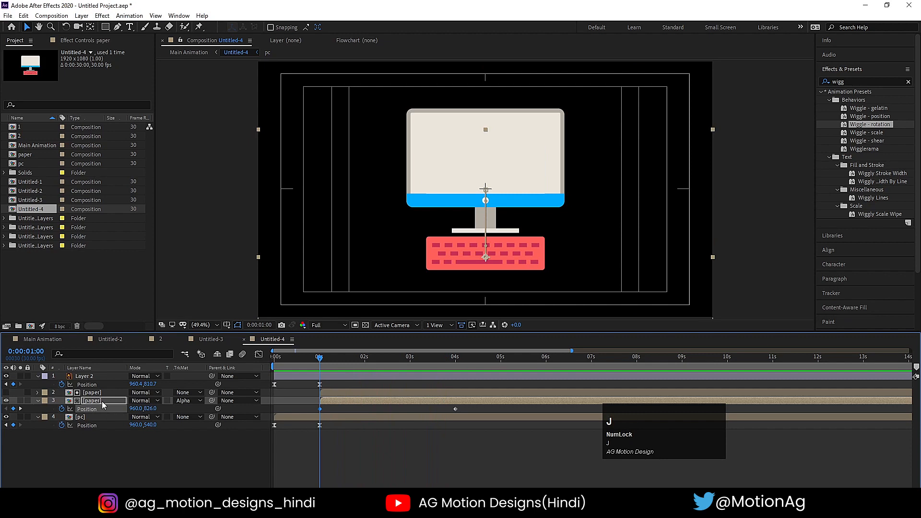
Open the paper composition and move the orange heading's Layer 7 below Layer 12 in the layer stack
double_click(103, 403)
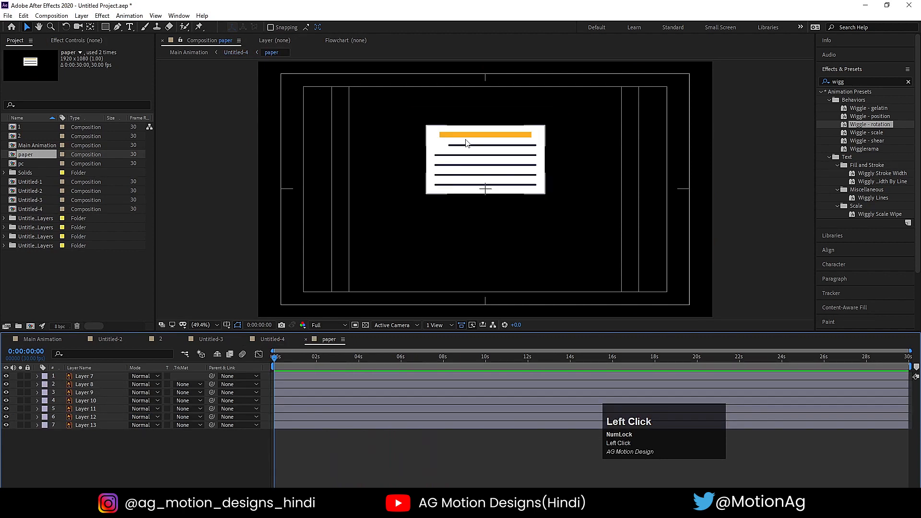
left_click(461, 136)
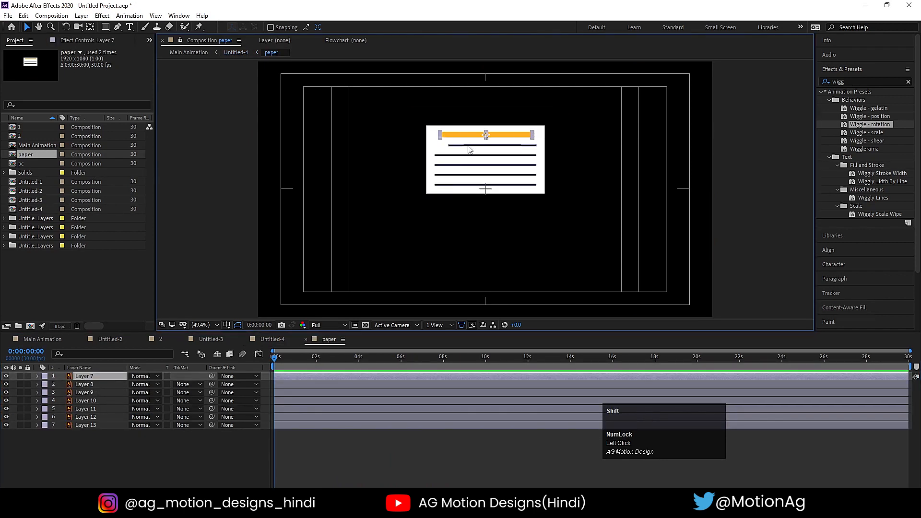
left_click(468, 146, "shift")
left_click(96, 459)
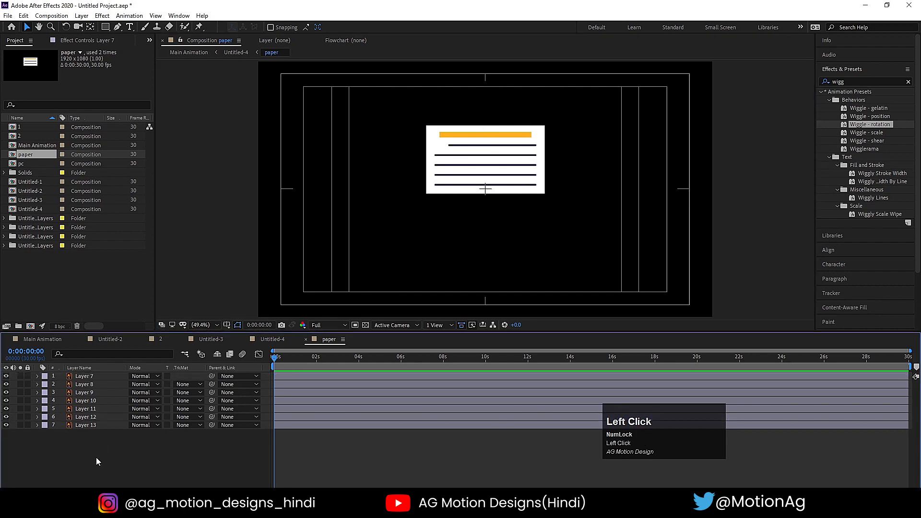
left_click(458, 136)
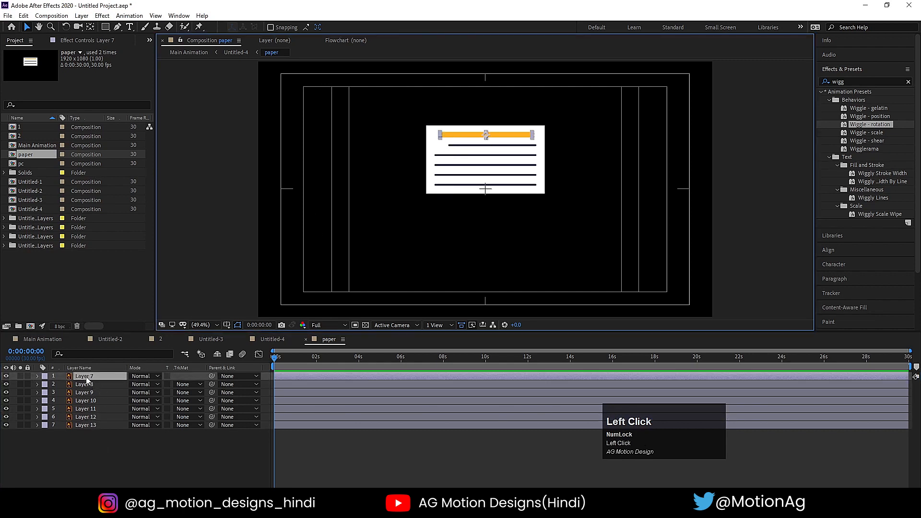
left_click_drag(87, 379, 97, 414)
left_click(96, 410)
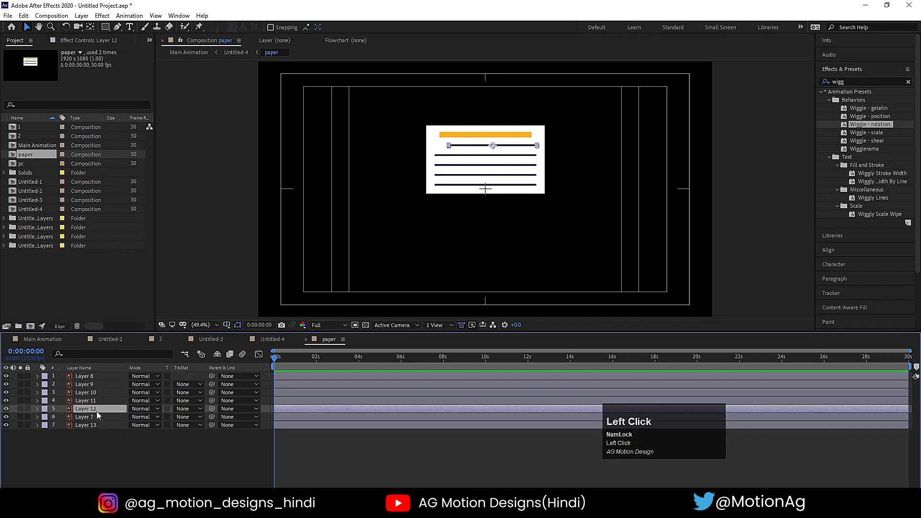
left_click(94, 401)
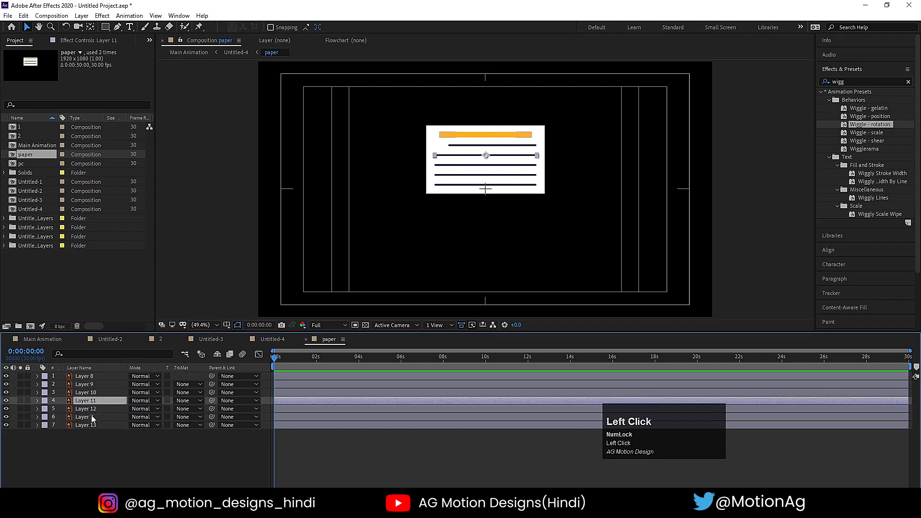
Show the Scale property of Layer 7 and Layers 8 to 12
left_click(93, 419)
left_click(90, 377, "shift")
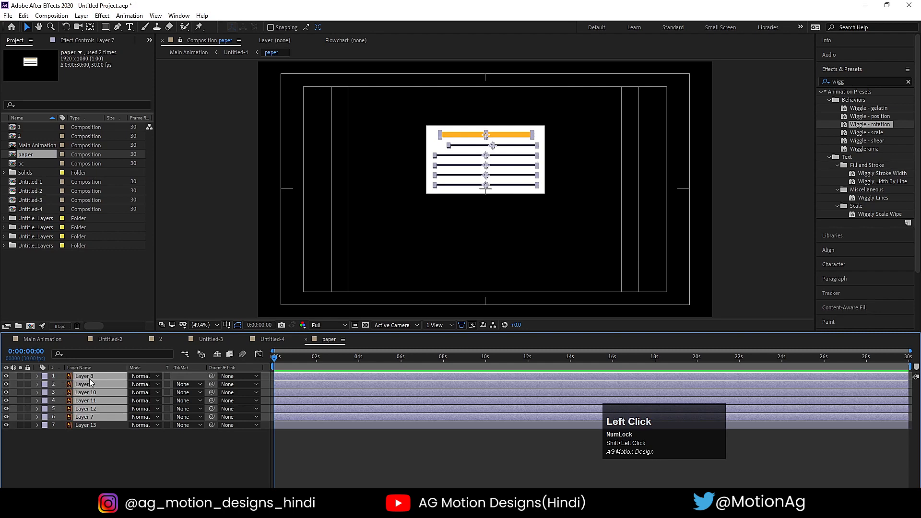
key("s")
left_click(179, 386)
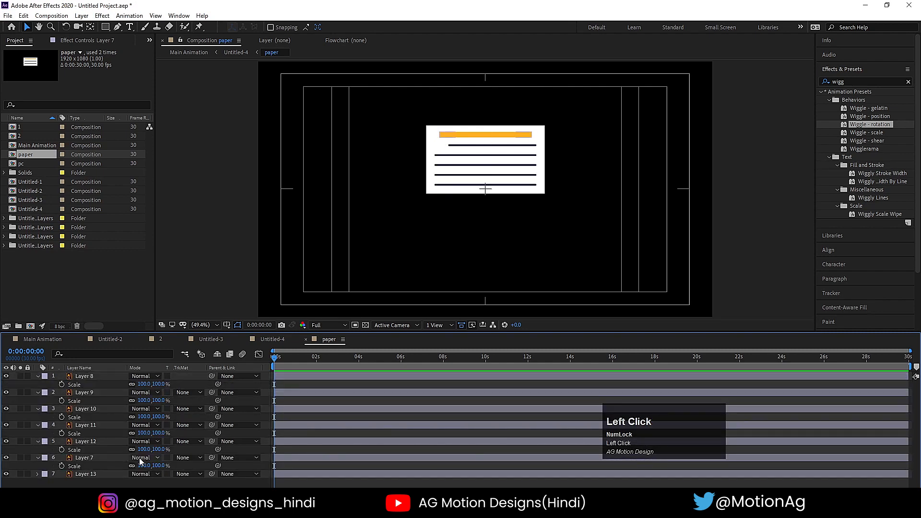
Add Scale keyframes to Layer 7 at 0:00:00:00 and 0:00:00:19, unlink its dimensions and set the first keyframe's horizontal scale to 0%
left_click(107, 459)
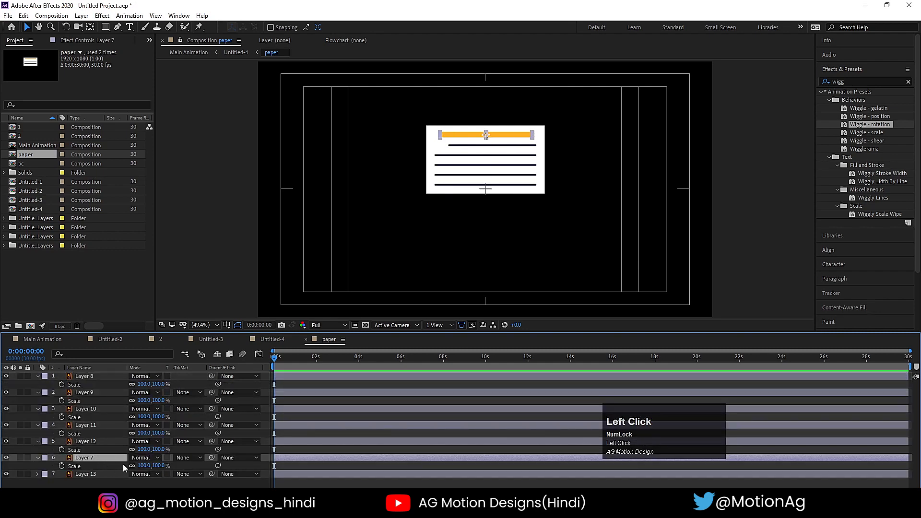
left_click(61, 466)
key("equal")
key("equal")
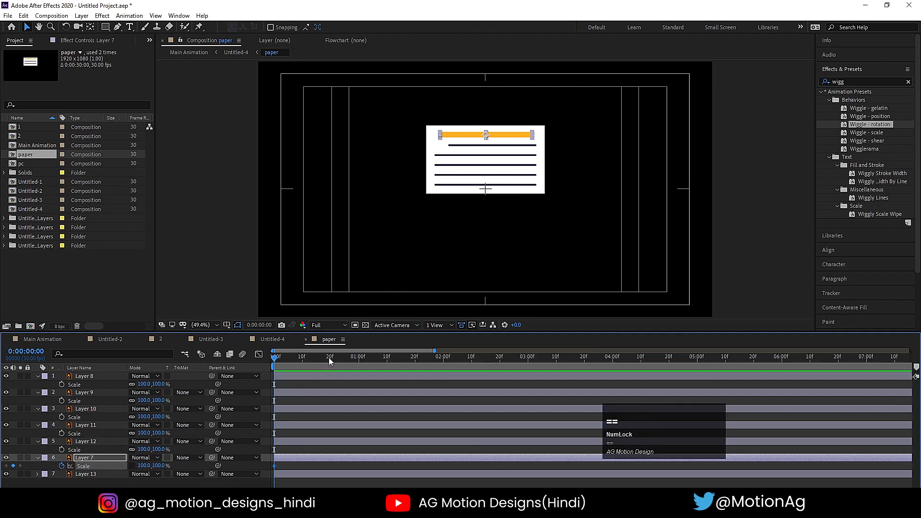
left_click(329, 358)
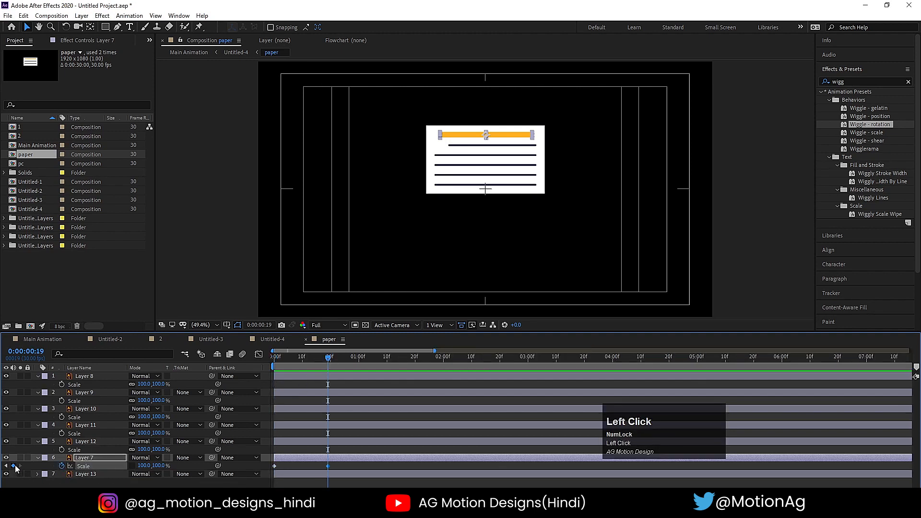
key("j")
left_click(144, 466)
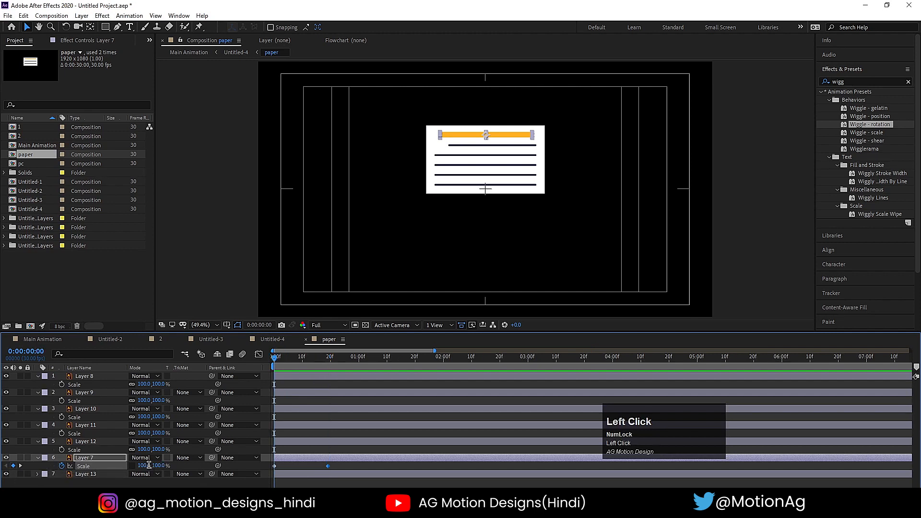
type("0")
key("Return")
Apply Easy Ease to Layer 7's Scale keyframes and reshape the speed curve to peak early
left_click(93, 469)
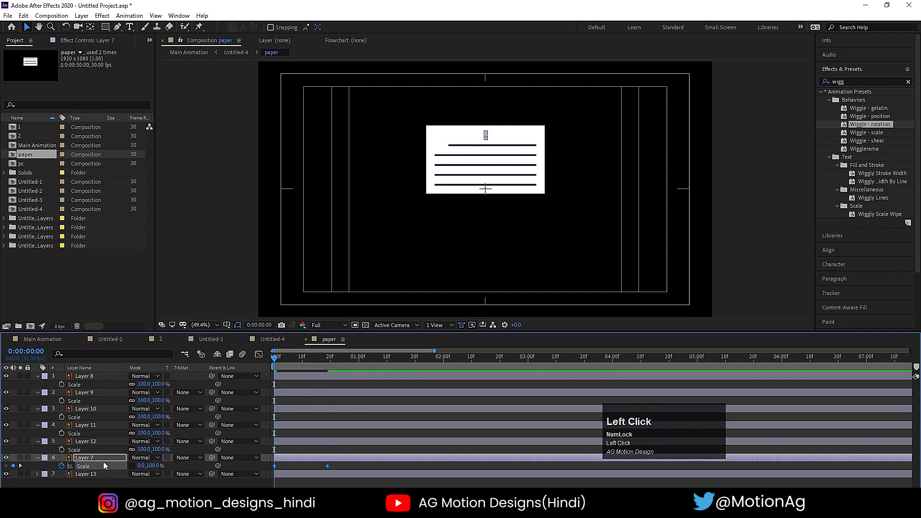
key("F9")
left_click(258, 356)
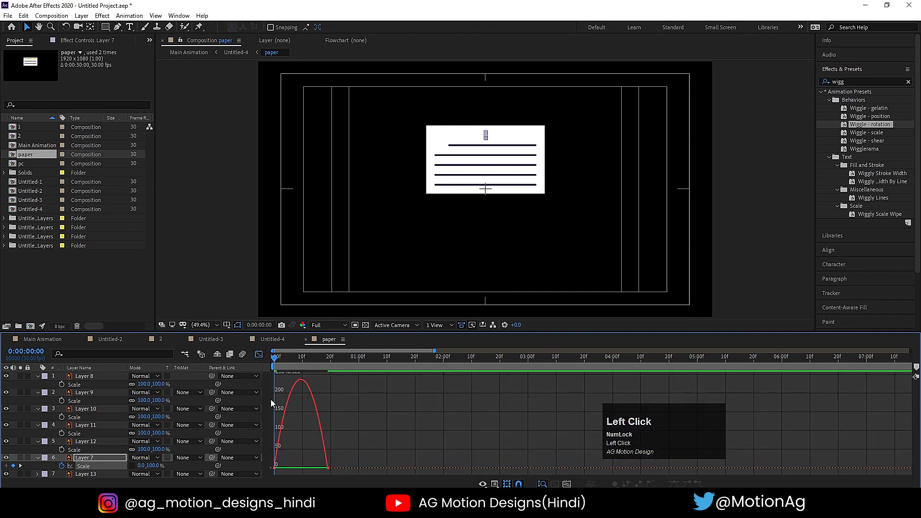
left_click_drag(328, 468, 270, 475)
left_click(262, 357)
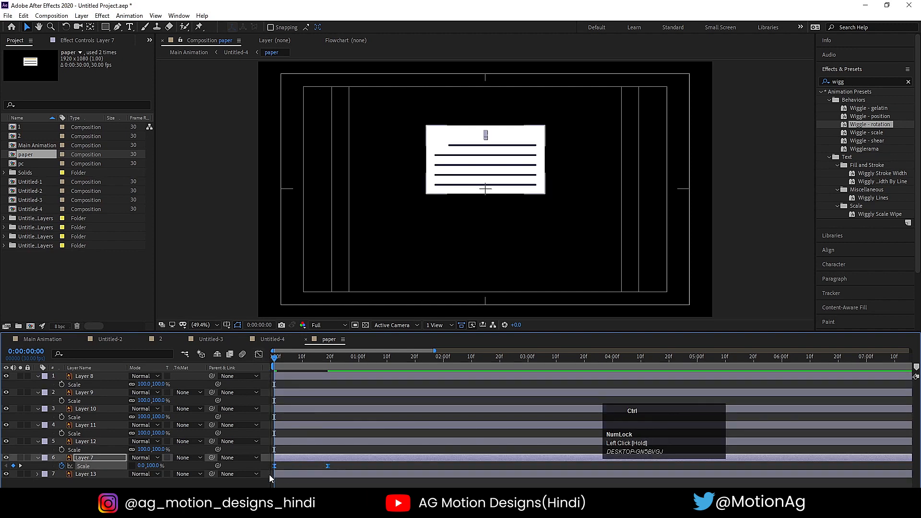
Copy Layer 7's Scale keyframes onto Layers 8 to 12 at 0:00:00:00
key("ctrl+c")
left_click(72, 442)
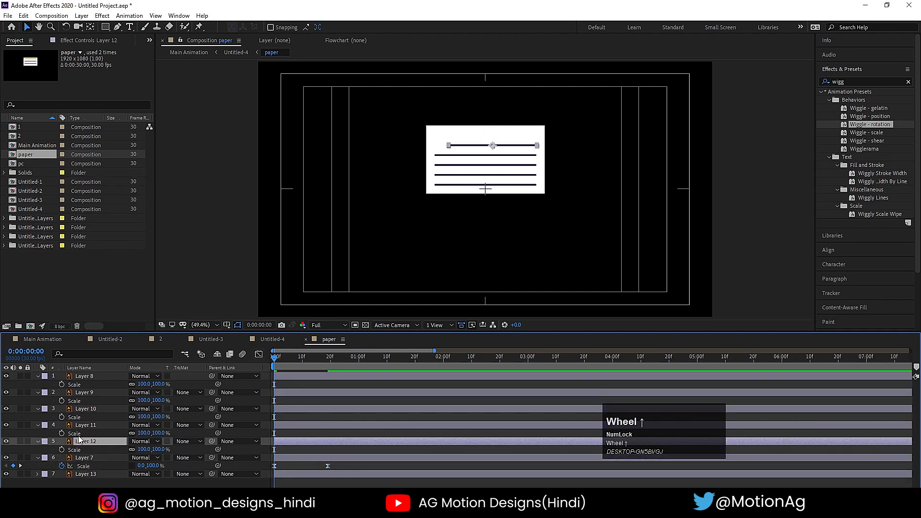
left_click(80, 377, "shift")
key("ctrl+v")
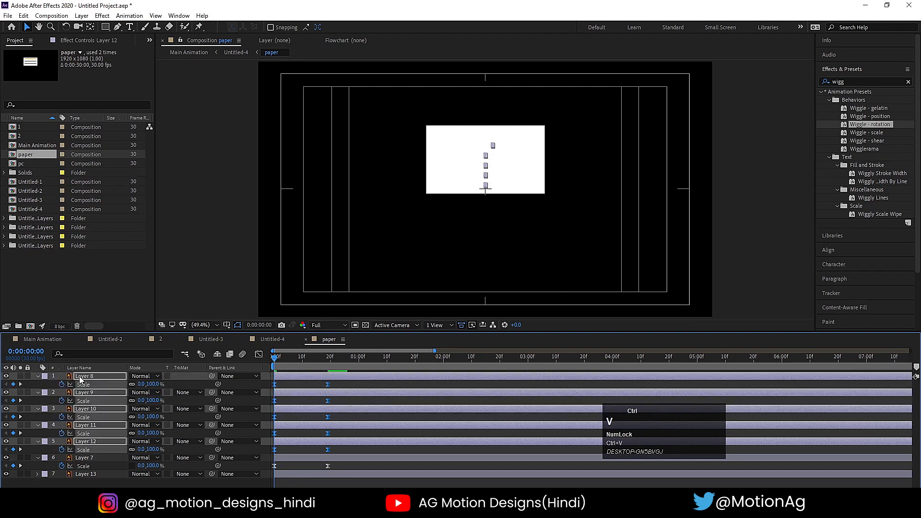
Preview the growing lines and move the ending Scale keyframes of all six line layers to about 0:00:00:27
key("space")
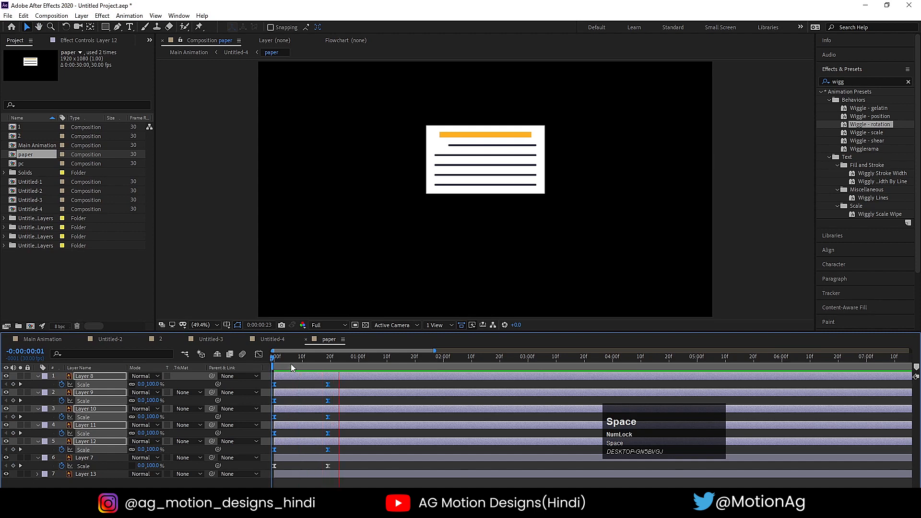
left_click_drag(290, 361, 241, 366)
key("space")
key("space")
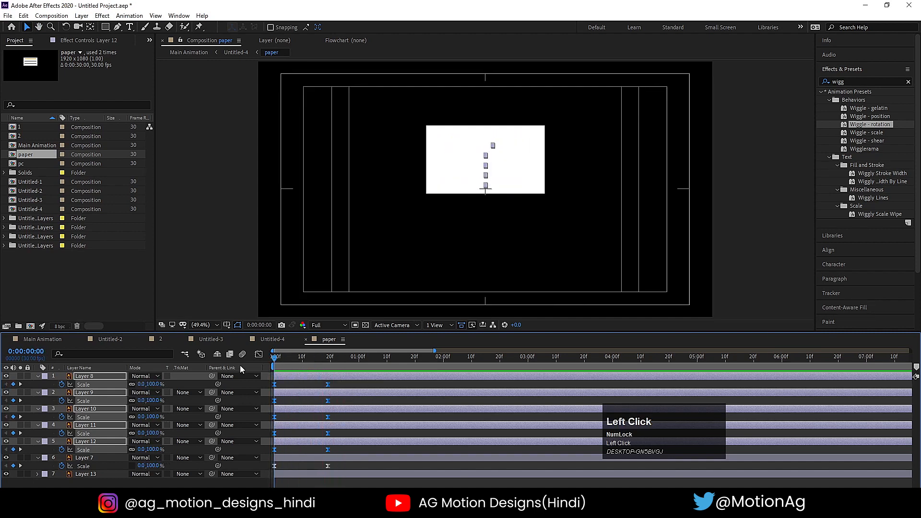
left_click_drag(316, 384, 353, 464)
Check the paper's rise in Untitled-4 at 0:00:01:18, reopen the paper composition and make Layer 7 start at 0:00:00:18
left_click(269, 340)
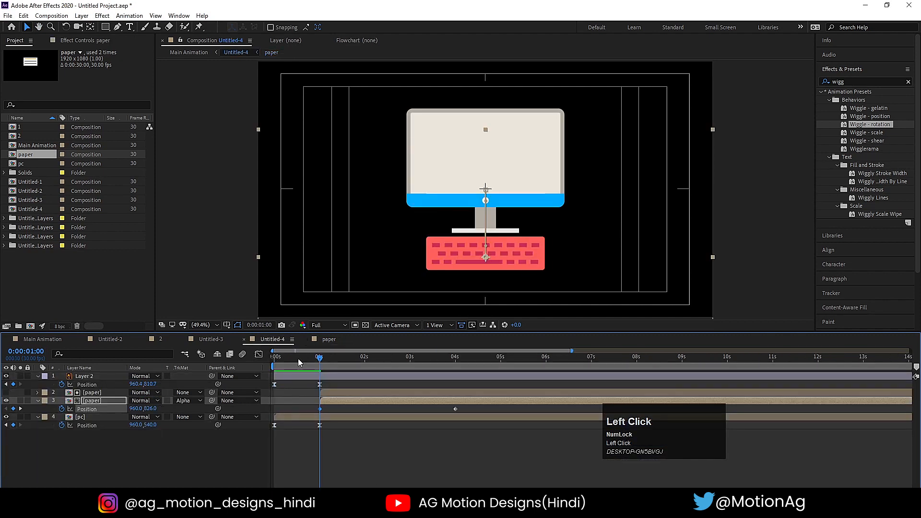
left_click_drag(322, 359, 347, 366)
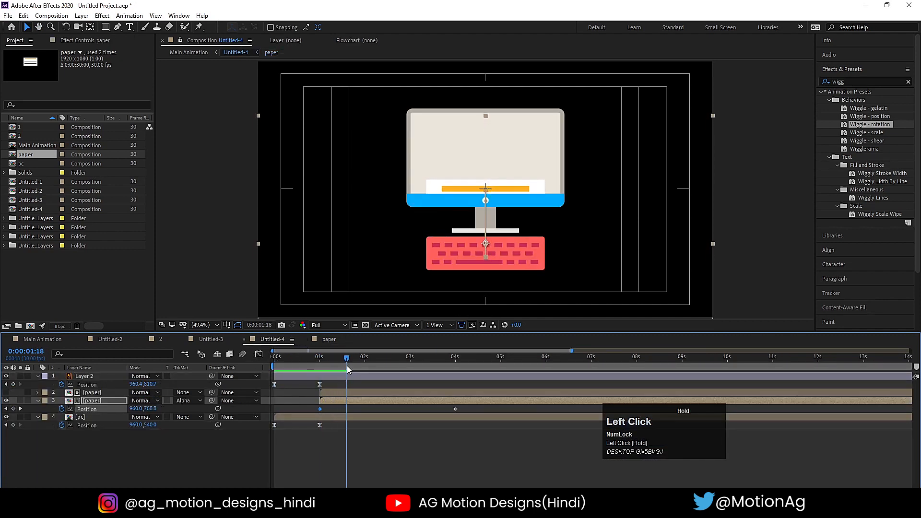
double_click(344, 405)
left_click(168, 451)
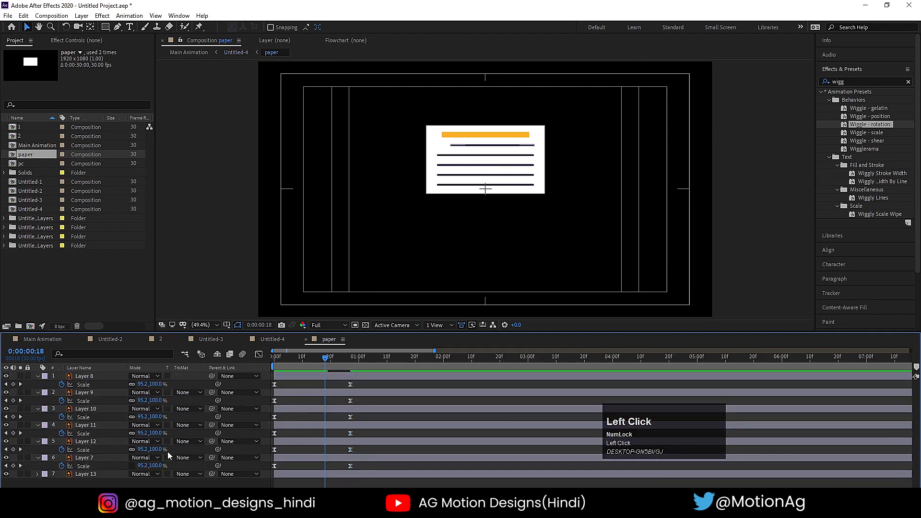
left_click(102, 460)
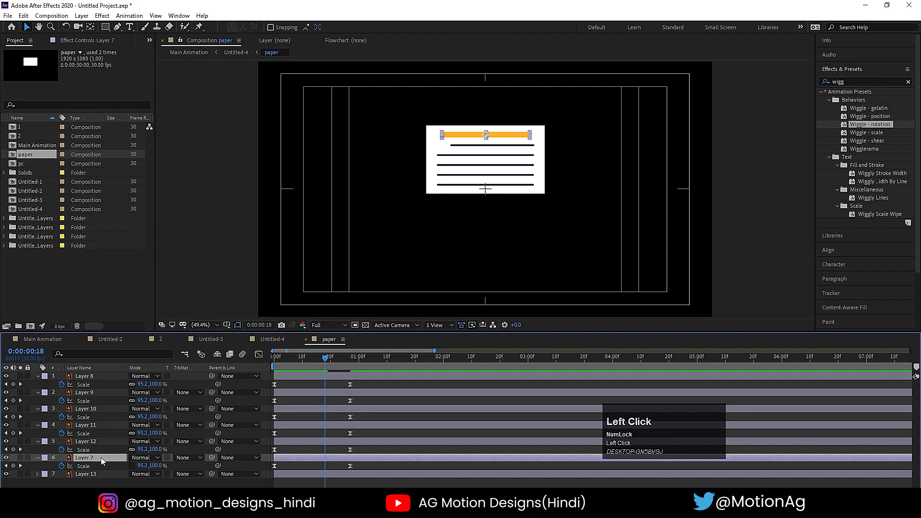
key("bracketleft")
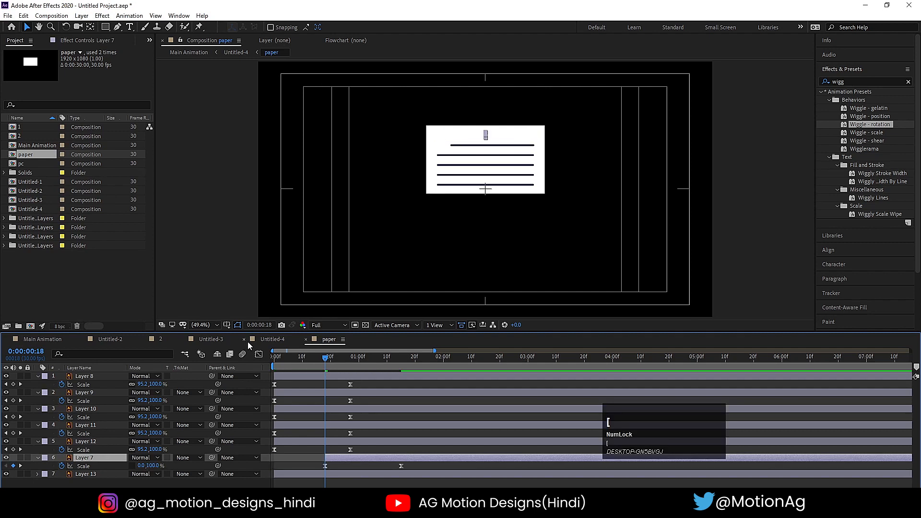
Check the paper's rise in Untitled-4, reopen the paper composition and make Layer 12 start at 0:00:01:04
left_click(267, 338)
key("space")
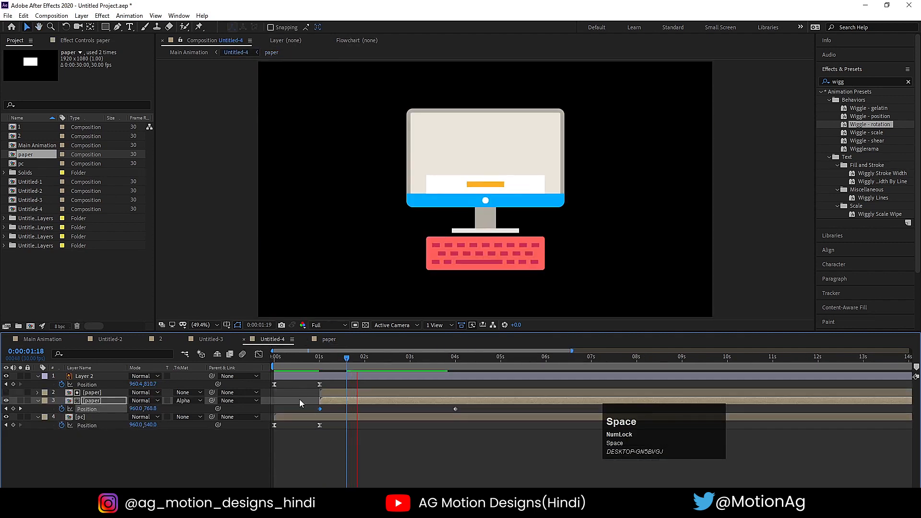
double_click(363, 400)
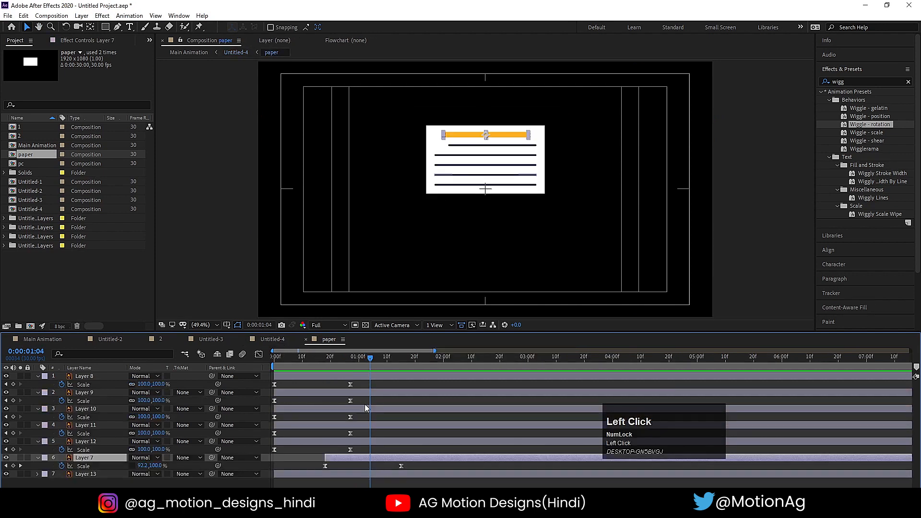
left_click(362, 441)
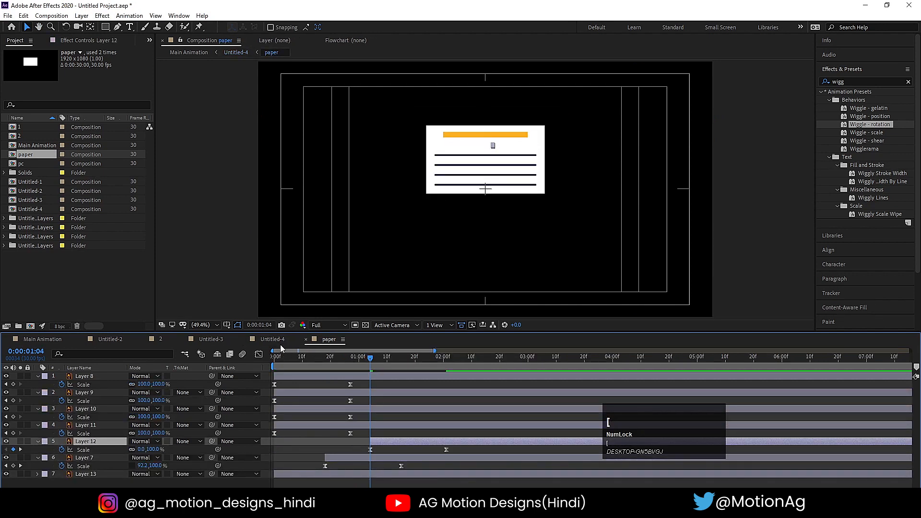
Play Untitled-4 further to time the next line, reopen the paper composition and make Layer 11 start at 0:00:01:20
left_click(277, 339)
key("space")
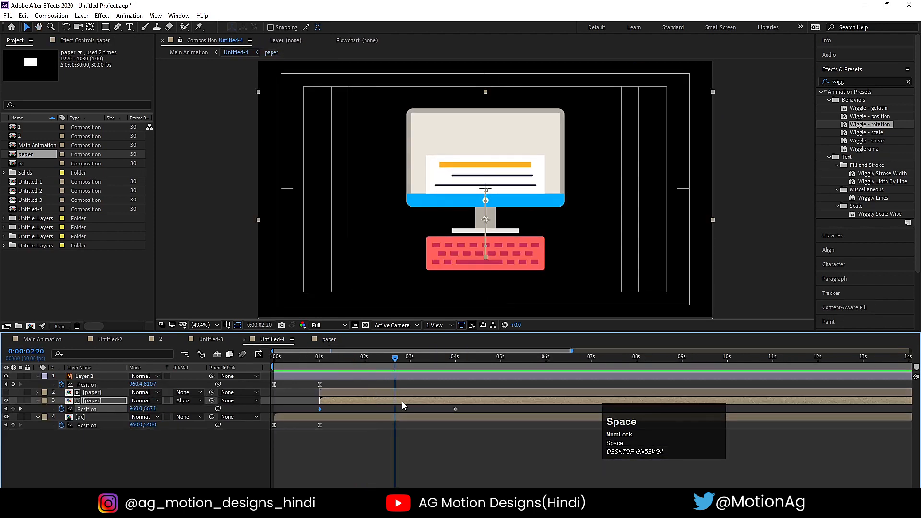
double_click(402, 401)
left_click(376, 427)
key("bracketleft")
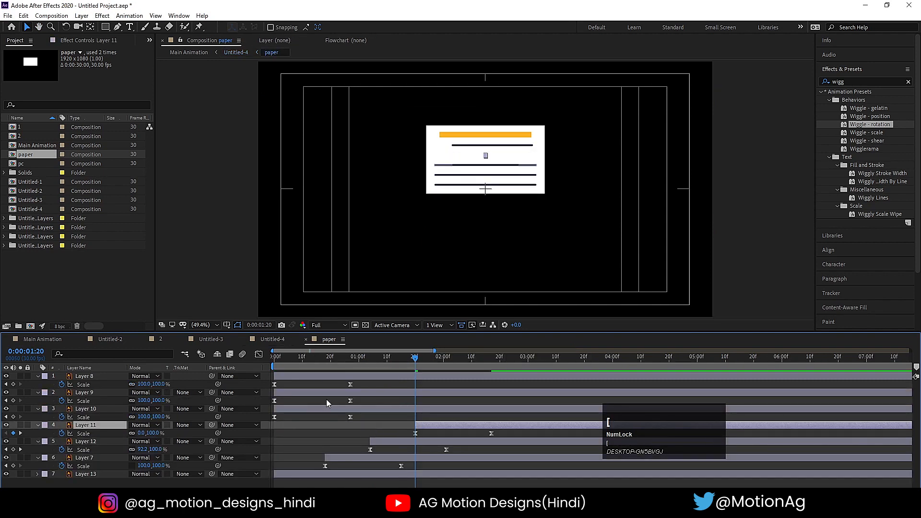
Play Untitled-4 up to 0:00:03:07, reopen the paper composition and make Layer 10 start at 0:00:02:07
left_click(273, 340)
key("space")
key("space")
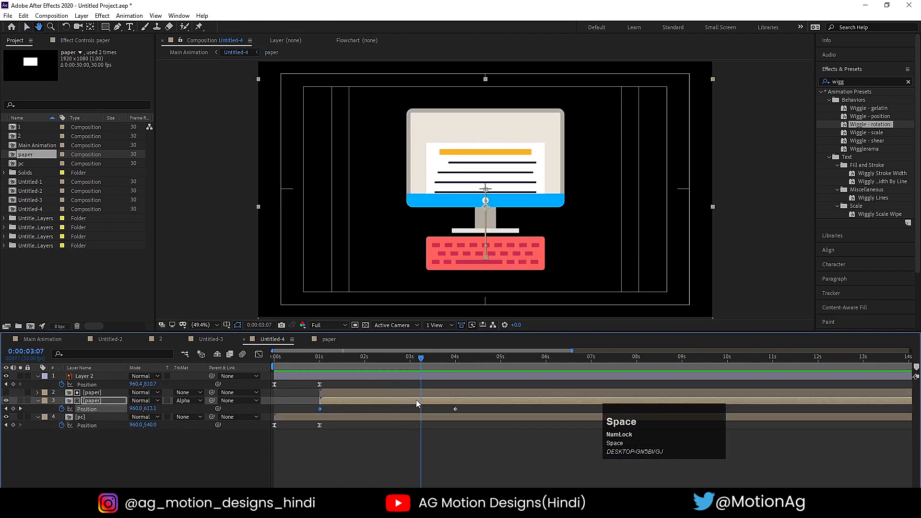
double_click(417, 401)
left_click(415, 411)
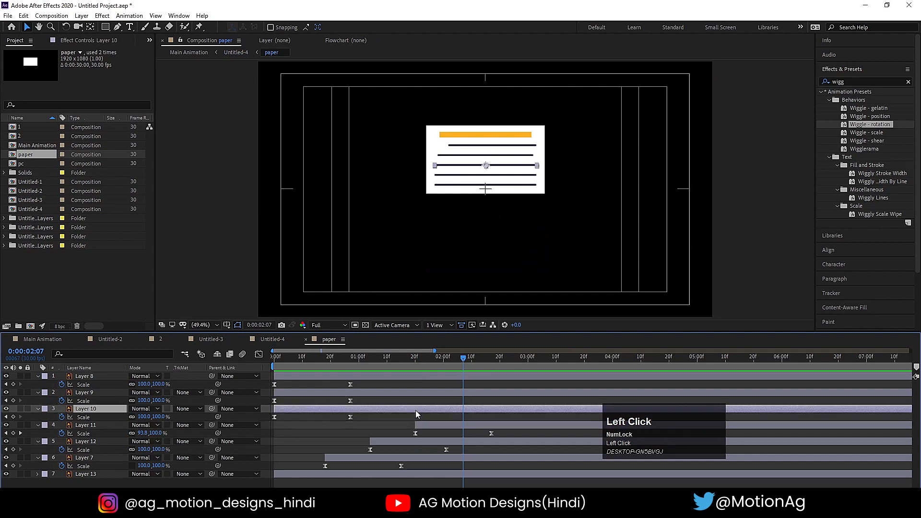
key("bracketleft")
Make Layer 9 start at 0:00:02:23 and Layer 8 start at 0:00:03:09 in the paper composition
left_click(504, 393)
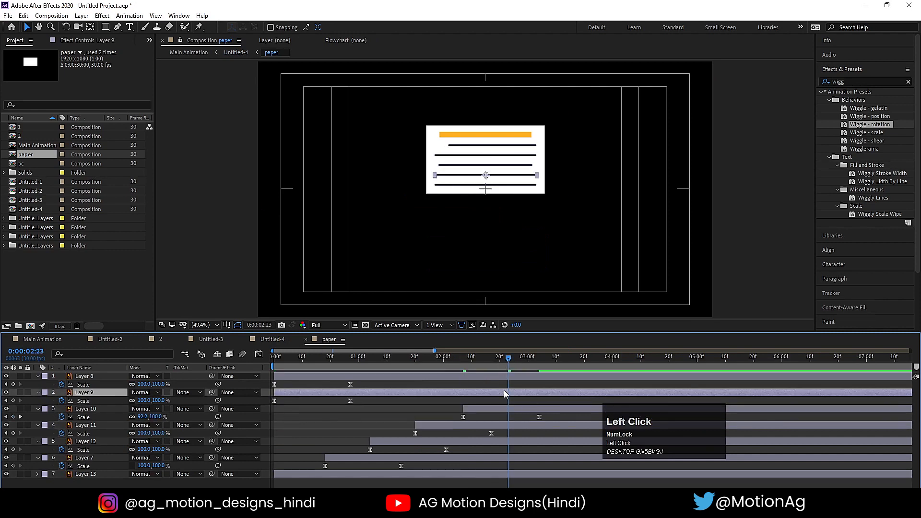
key("bracketleft")
left_click(555, 358)
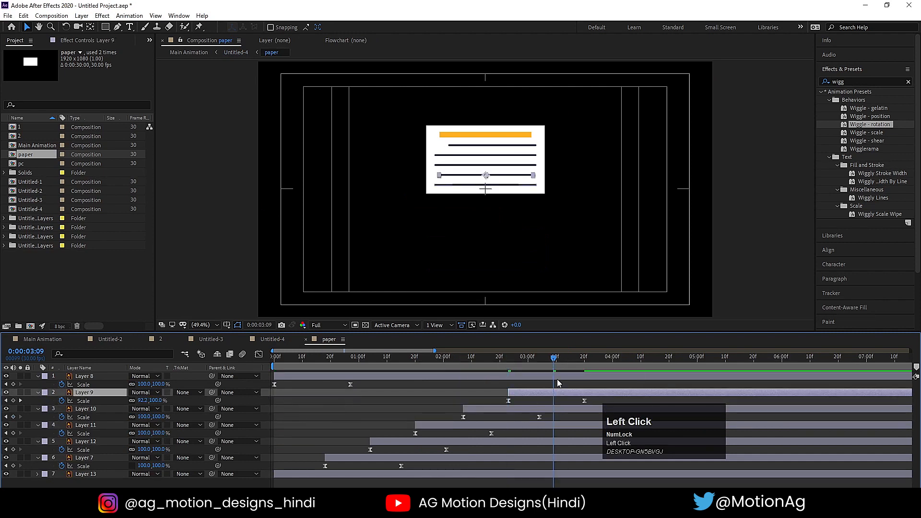
left_click(557, 377)
key("bracketleft")
Preview Untitled-4 from the start to check the staggered text lines as the paper rises
left_click_drag(554, 357, 249, 368)
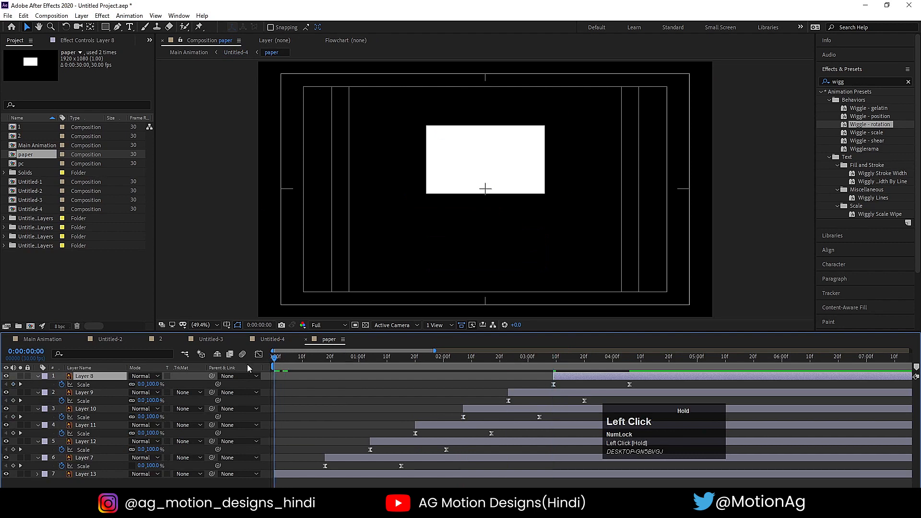
left_click(273, 339)
key("space")
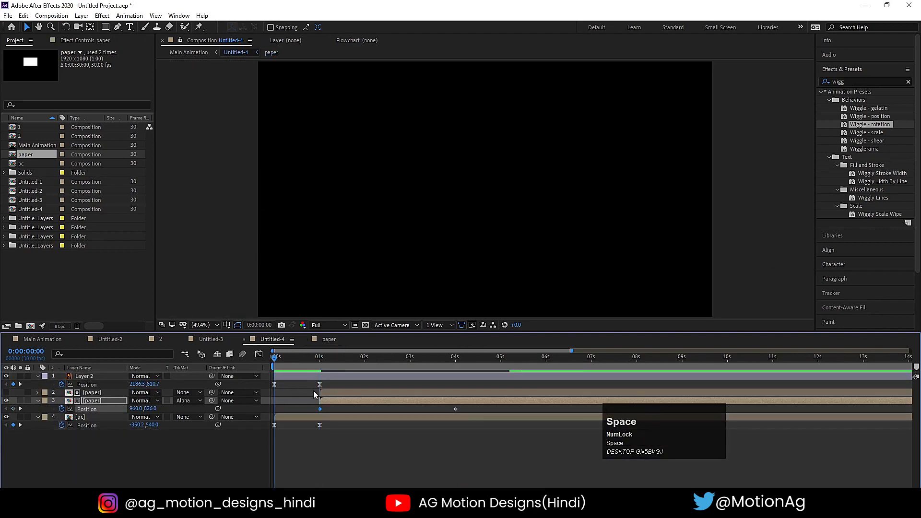
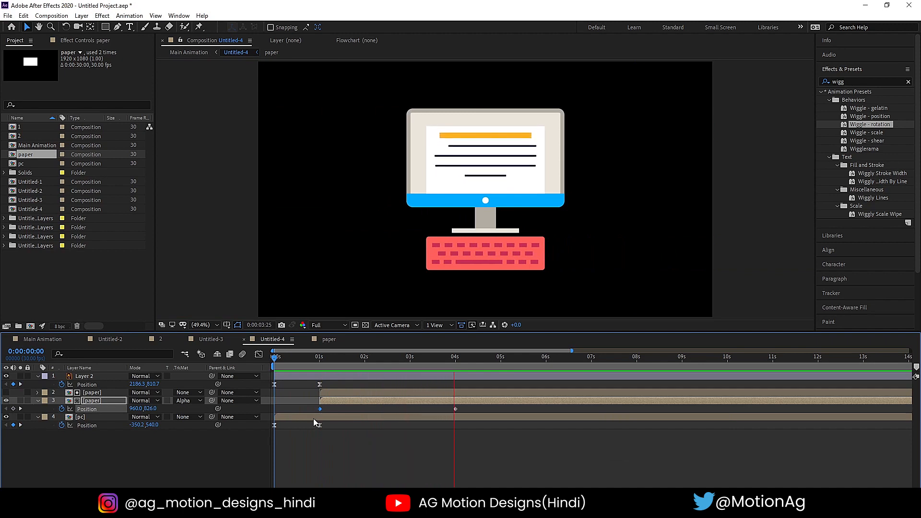
key("space")
Move the visible paper layer's ending Position keyframe to about 5 seconds, apply Easy Ease to it and preview the slower rise
left_click(459, 412)
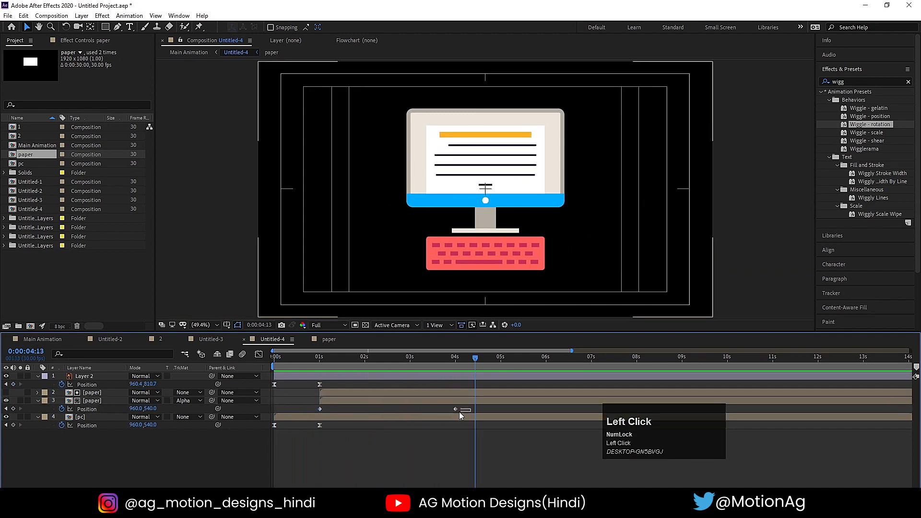
left_click_drag(459, 411, 509, 409)
key("F9")
key("space")
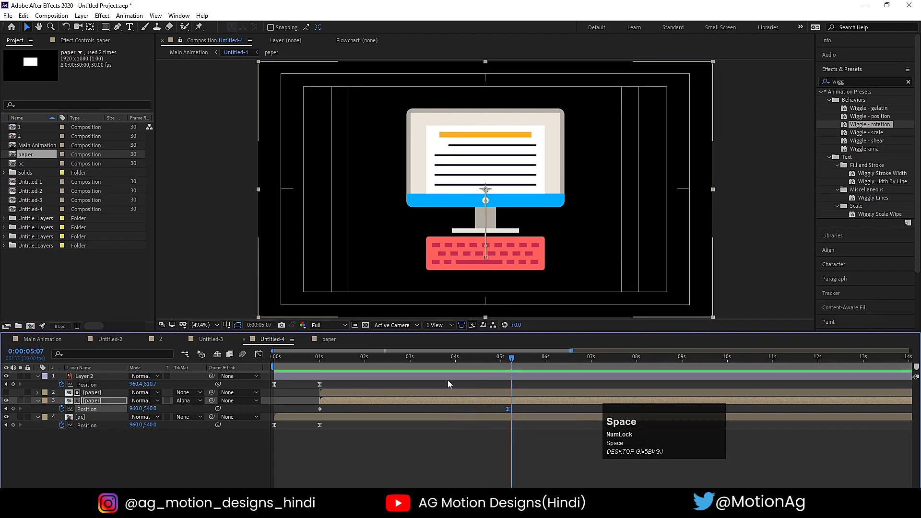
Make the Untitled-4 layer visible in the Main Animation composition and preview its transition and paper rise from 0:00:05:25
left_click(46, 340)
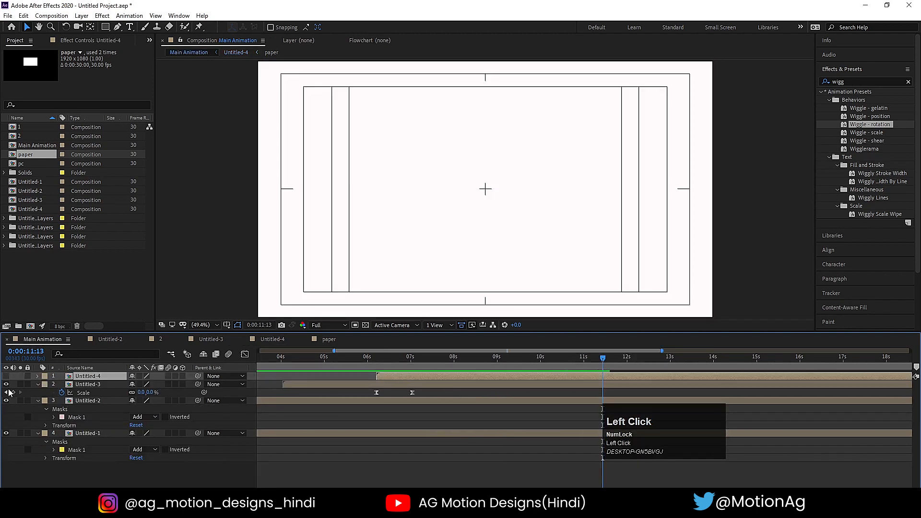
left_click(5, 377)
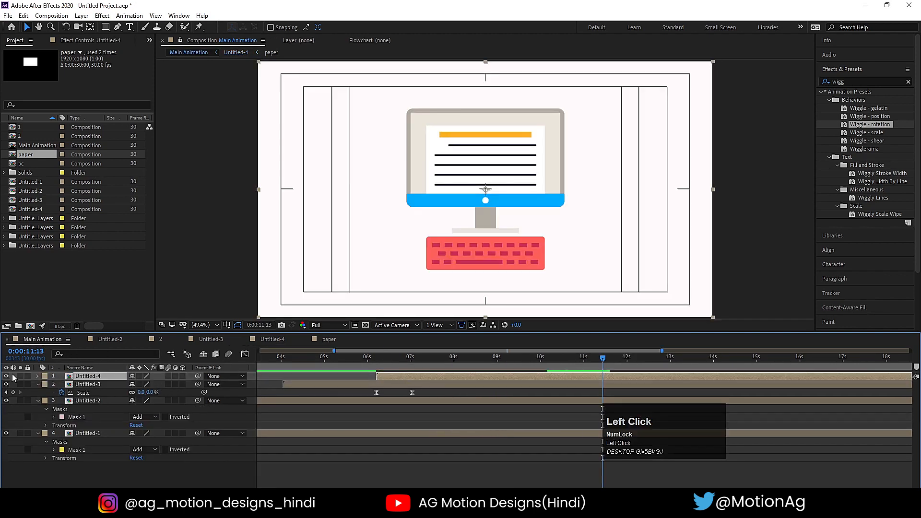
left_click(361, 361)
key("space")
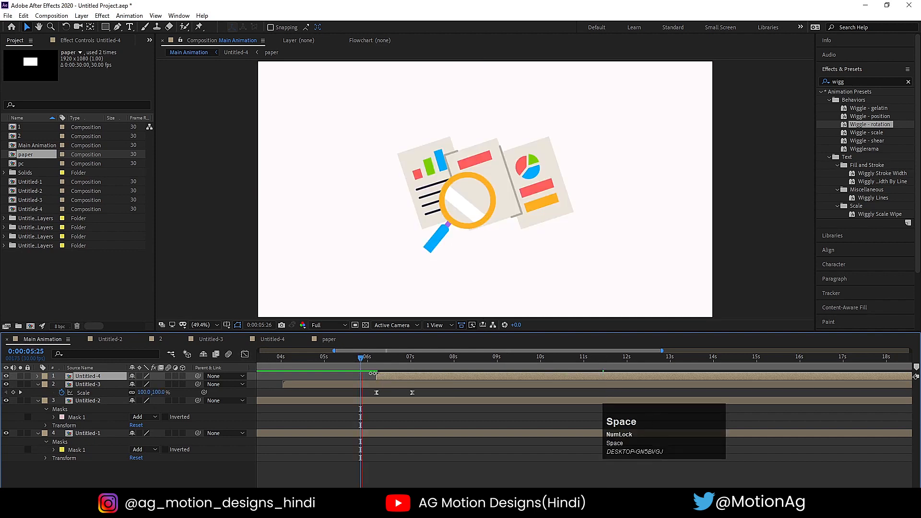
key("space")
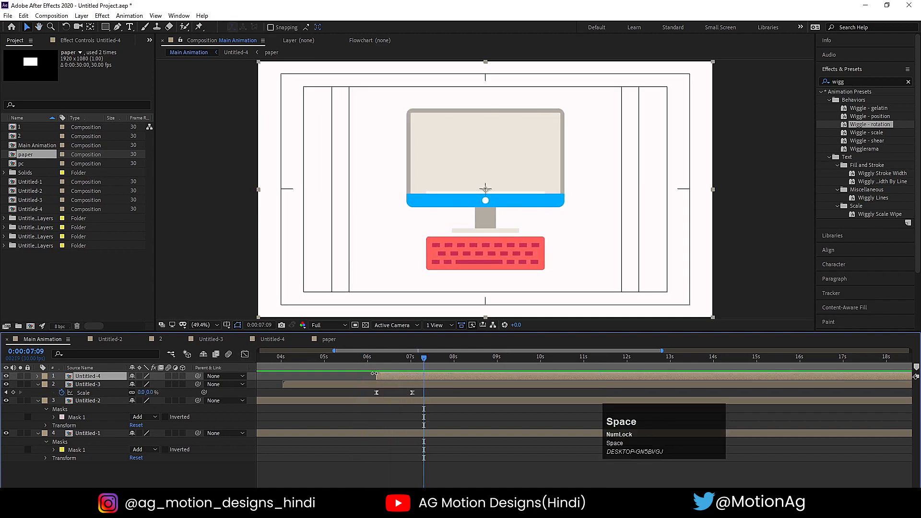
key("minus")
key("space")
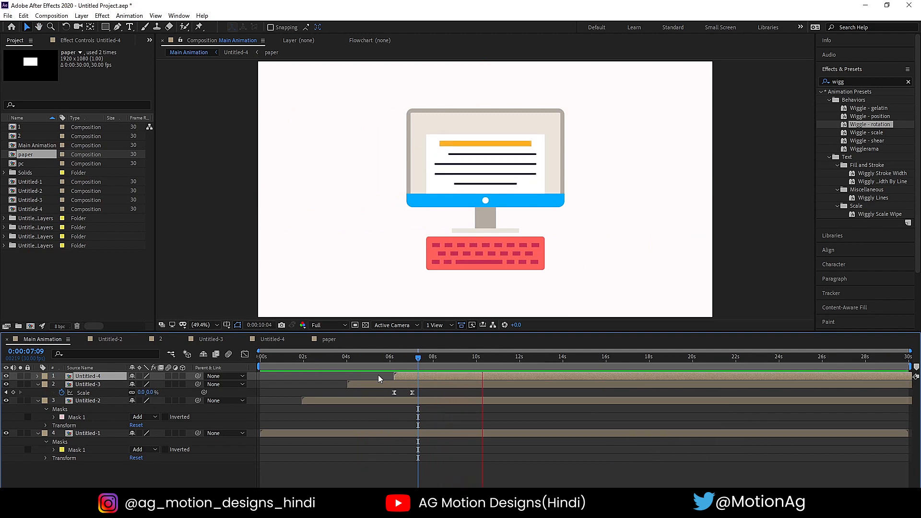
key("space")
key("space")
key("space")
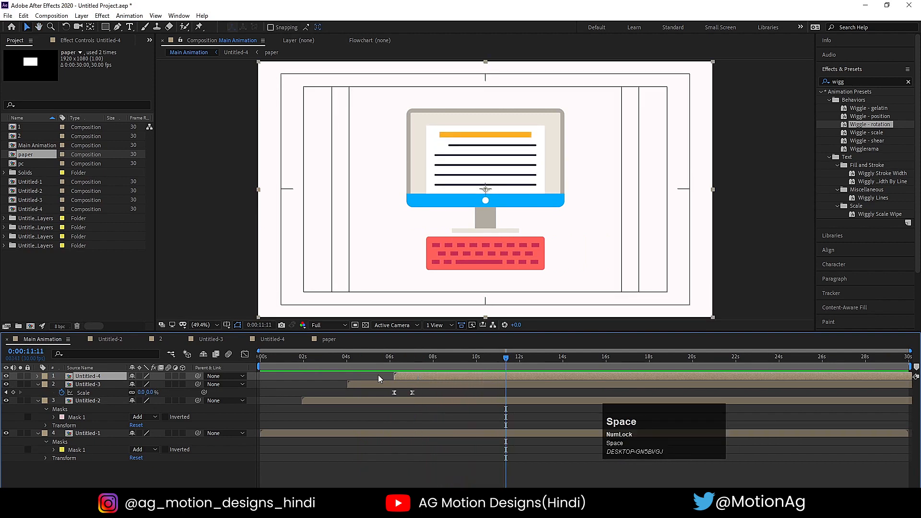
End the Main Animation work area at 0:00:11:11 and collapse the layers' properties
key("n")
key("u")
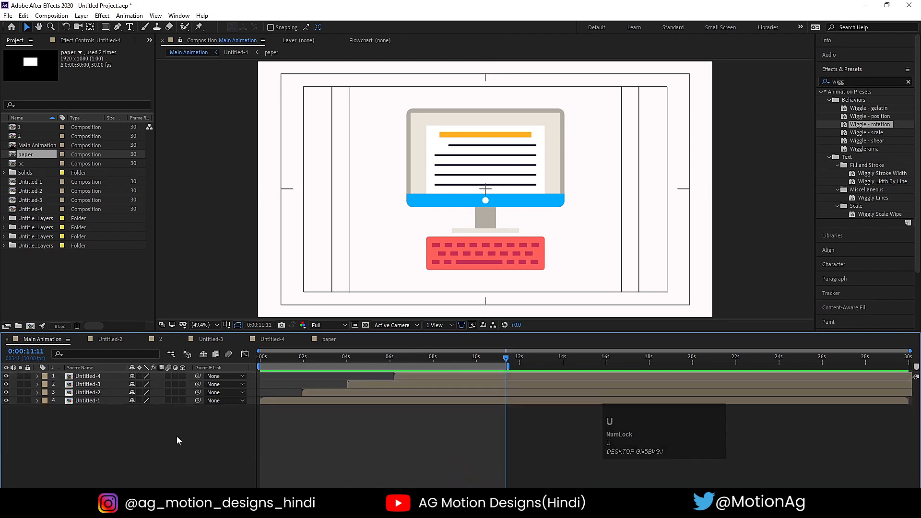
key("ctrl")
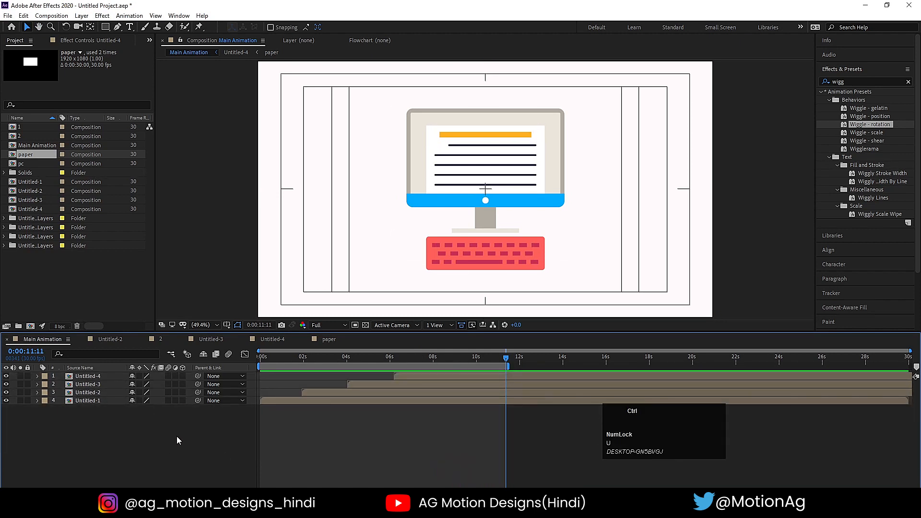
key("ctrl+a")
Add a null object to Main Animation and parent the Untitled-1 to Untitled-4 layers to it
left_click(165, 439)
right_click(165, 439)
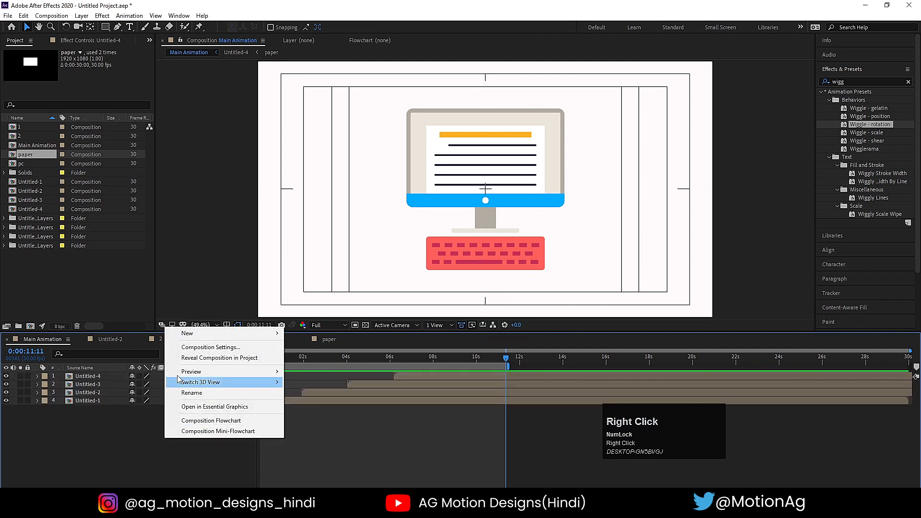
left_click(187, 333)
left_click(309, 388)
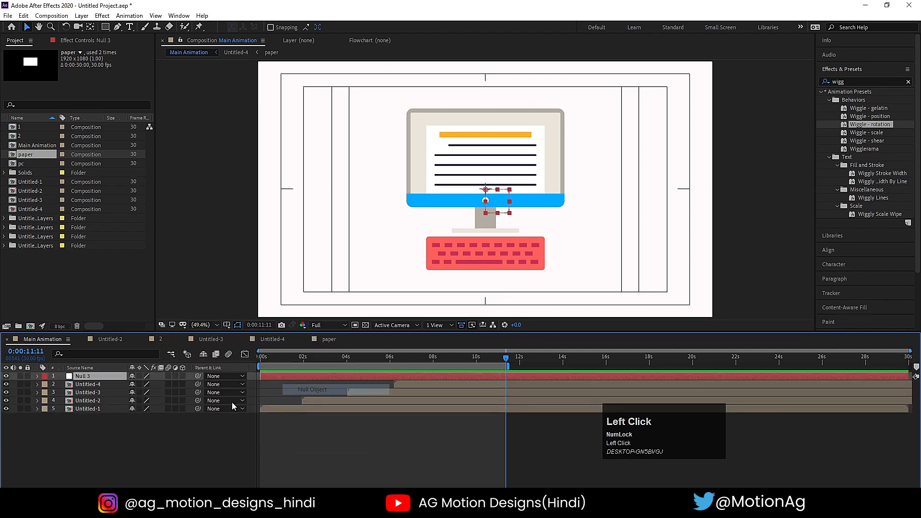
left_click(88, 384)
left_click(85, 409, "shift")
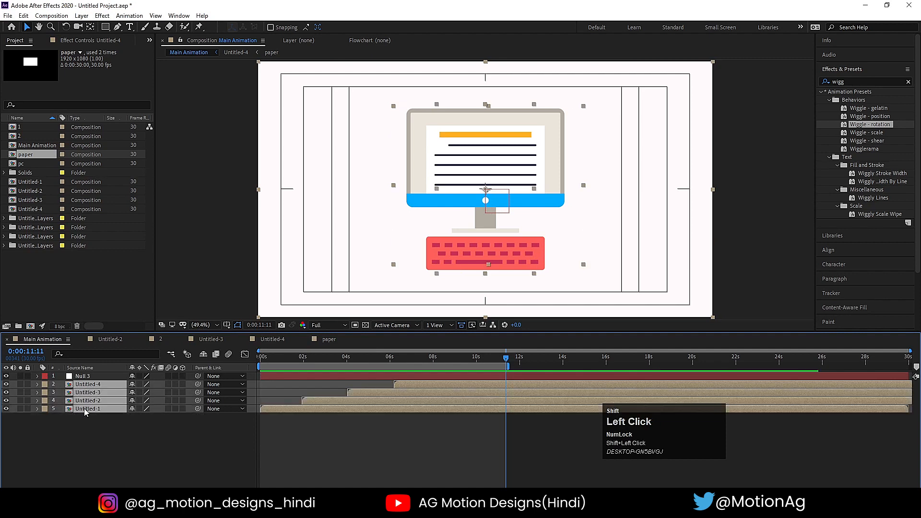
left_click_drag(197, 384, 83, 377)
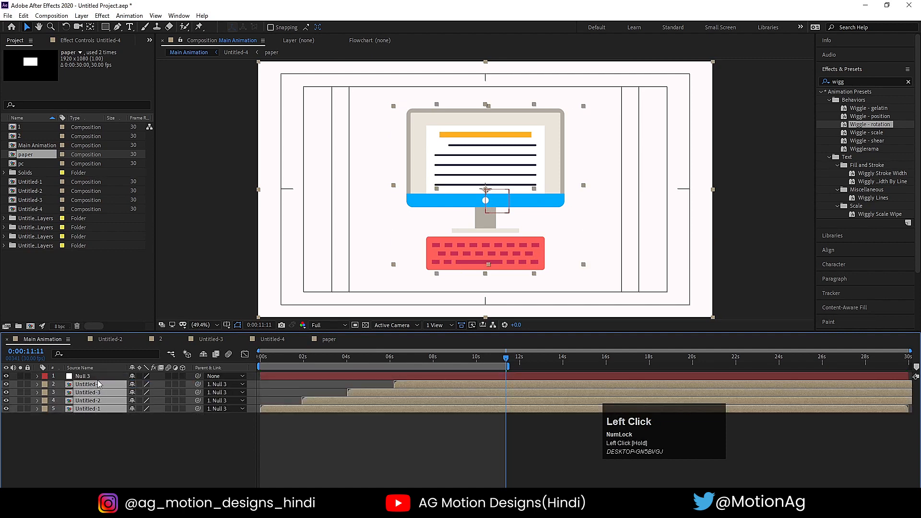
Keyframe the null object's Scale at 100% at 0:00:00:00 and 110% at 0:00:11:10
left_click(88, 378)
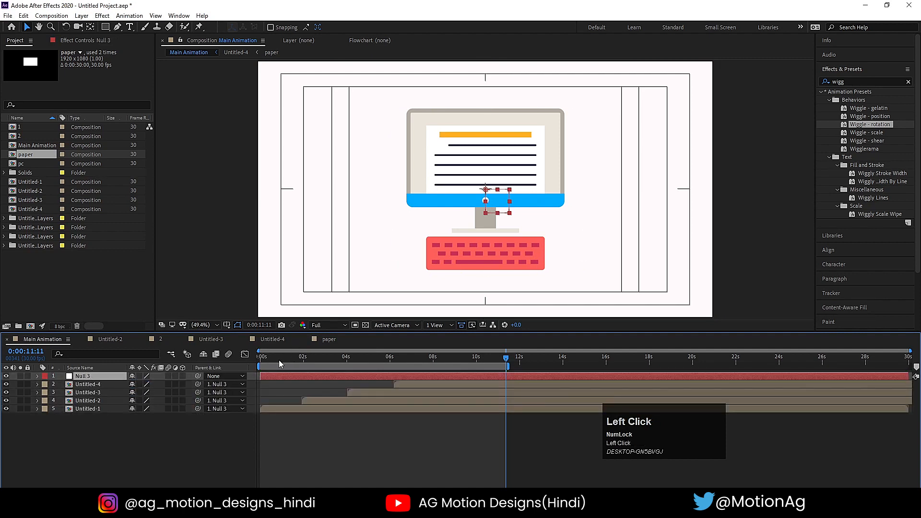
left_click_drag(278, 360, 260, 359)
key("s")
left_click(61, 384)
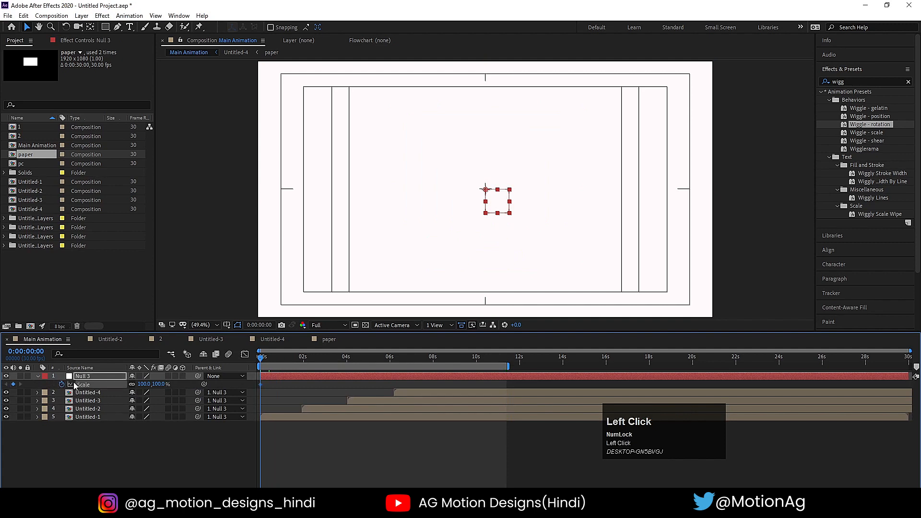
left_click_drag(556, 364, 506, 365)
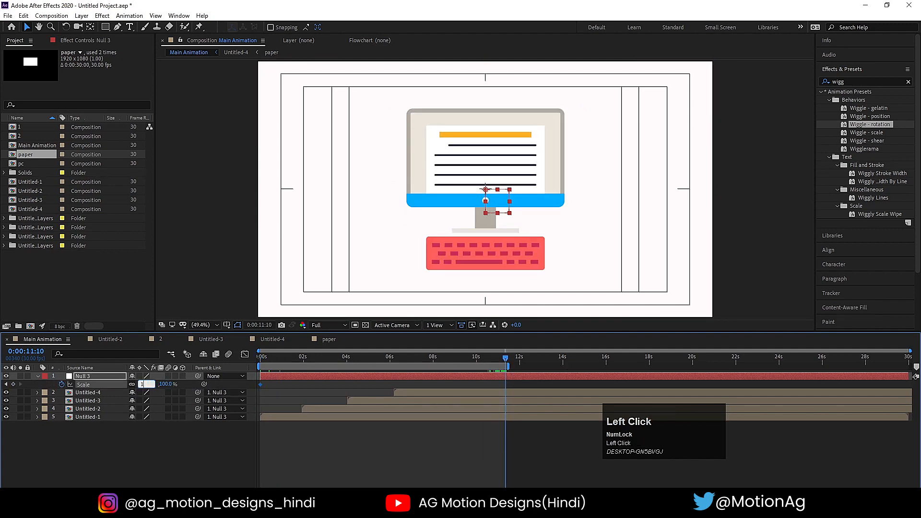
type("110")
key("Return")
Preview Main Animation from the start to check the slow zoom from the null object
left_click_drag(320, 357, 223, 362)
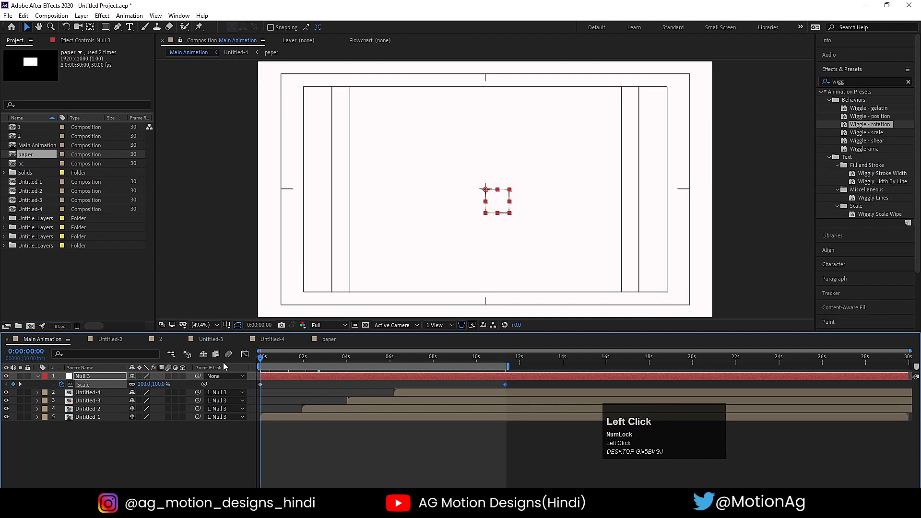
key("space")
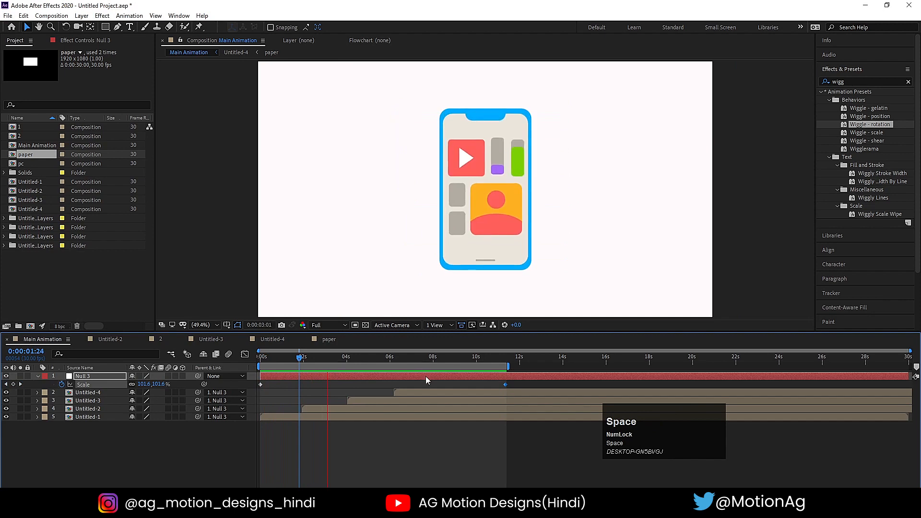
left_click(152, 456)
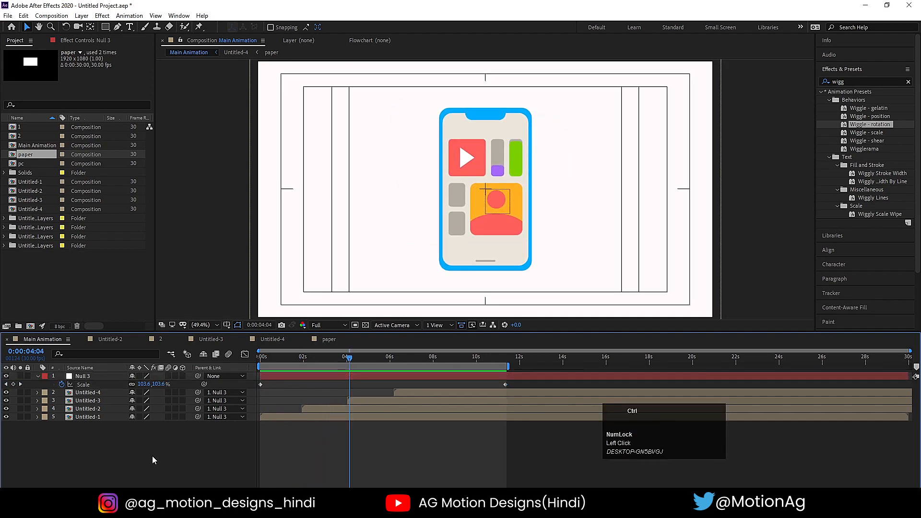
key("ctrl+y")
key("Return")
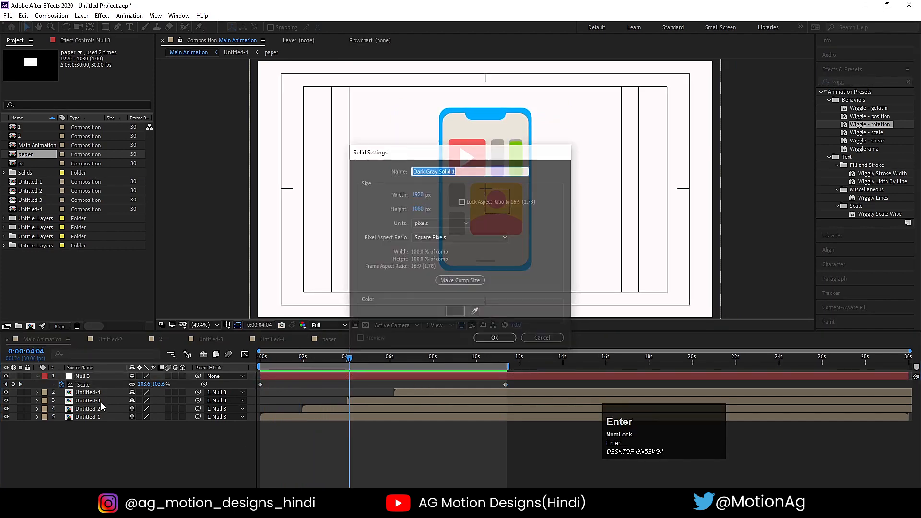
left_click_drag(87, 380, 100, 450)
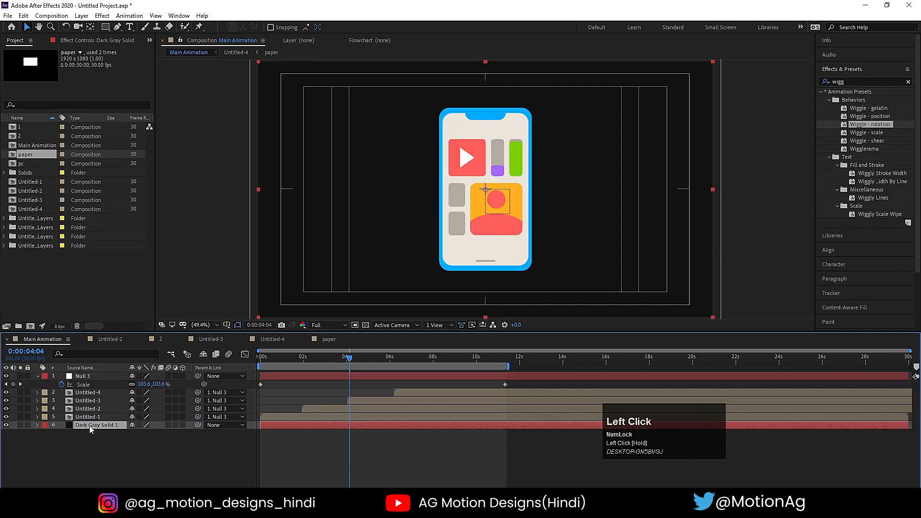
key("Delete")
Create a white (FFFFFF) solid at 1920 x 1080 px and place it below all other layers as the background
key("ctrl+y")
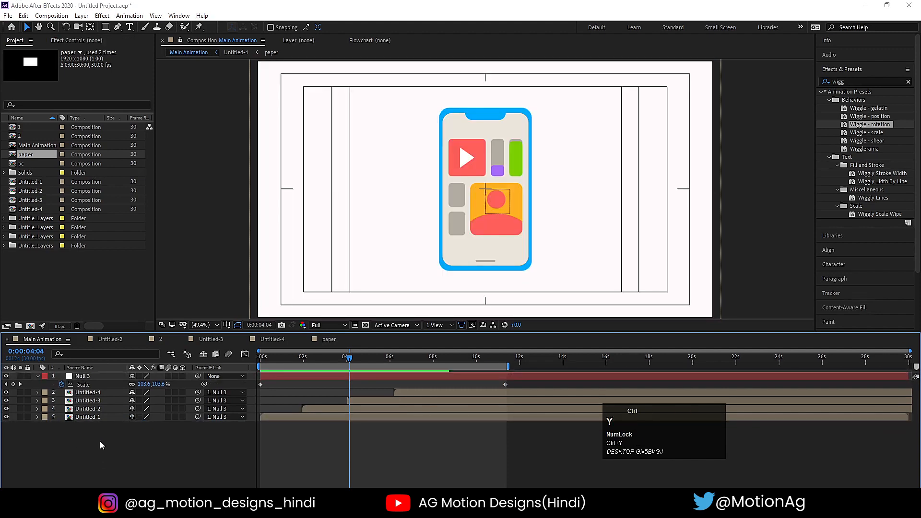
left_click(463, 312)
left_click(76, 157)
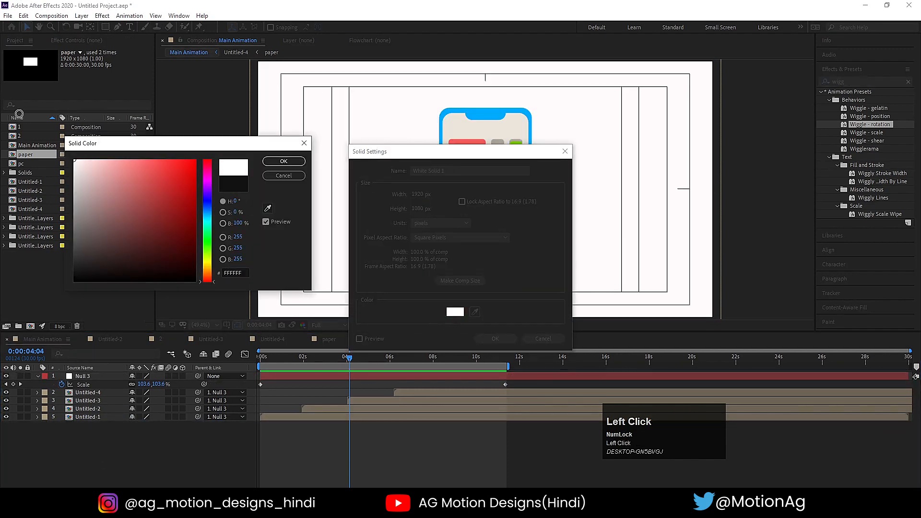
key("Return")
key("Return")
left_click_drag(103, 377, 130, 446)
Preview Main Animation from 0:00:00:00 with the white background and deselect all layers
left_click_drag(274, 359, 258, 359)
key("space")
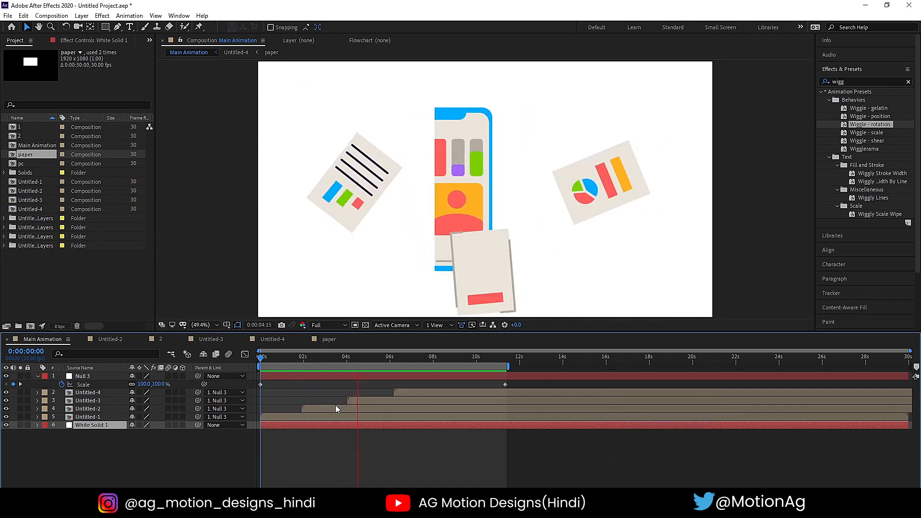
left_click(361, 451)
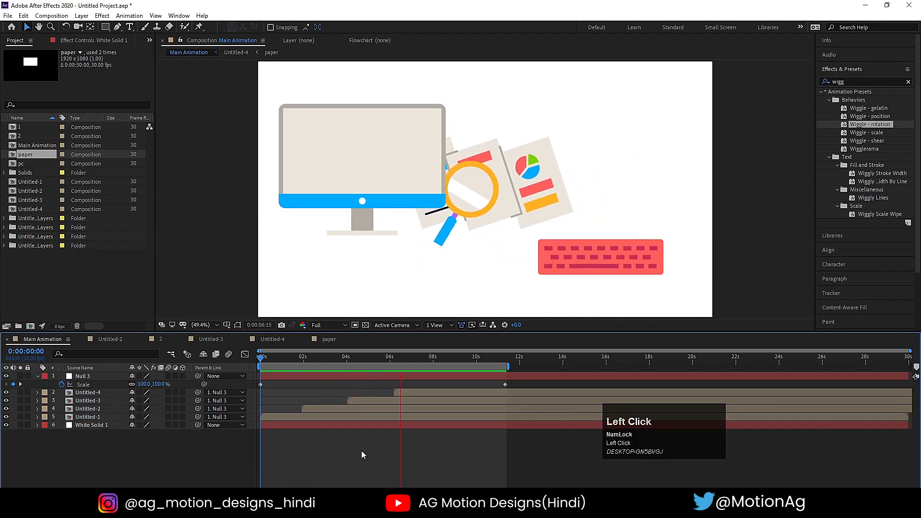